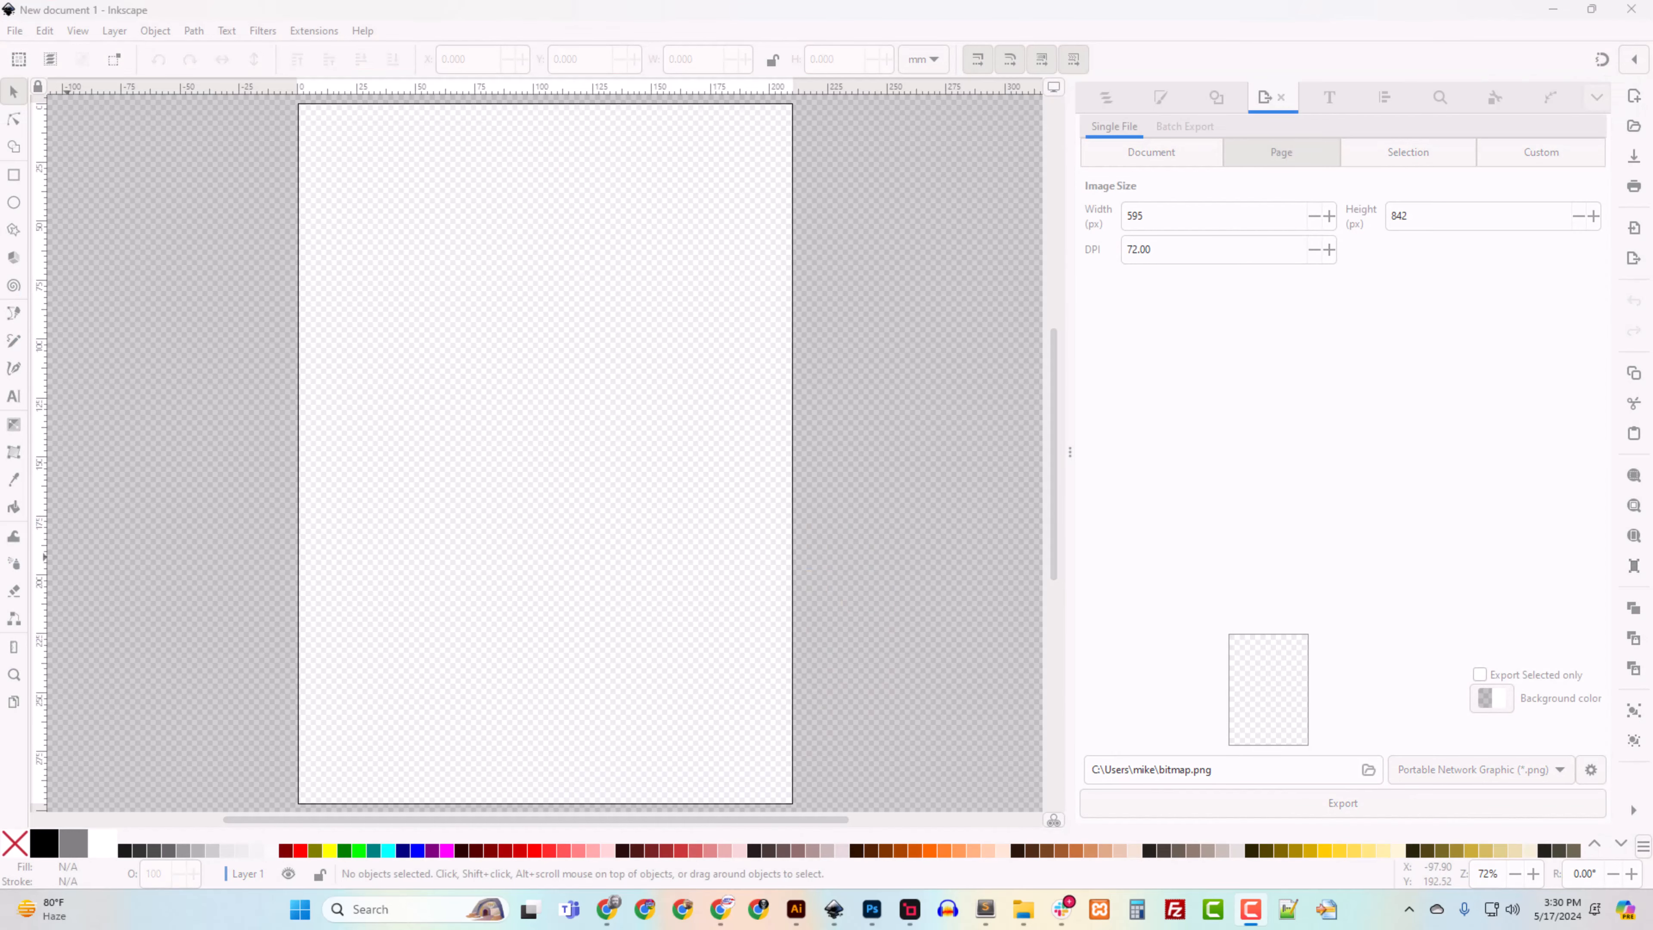
Step: Switch to Chrome, open inkscape.org and go to the download page for the current stable version
drag(2, 521, 1019, 1)
text(ink)
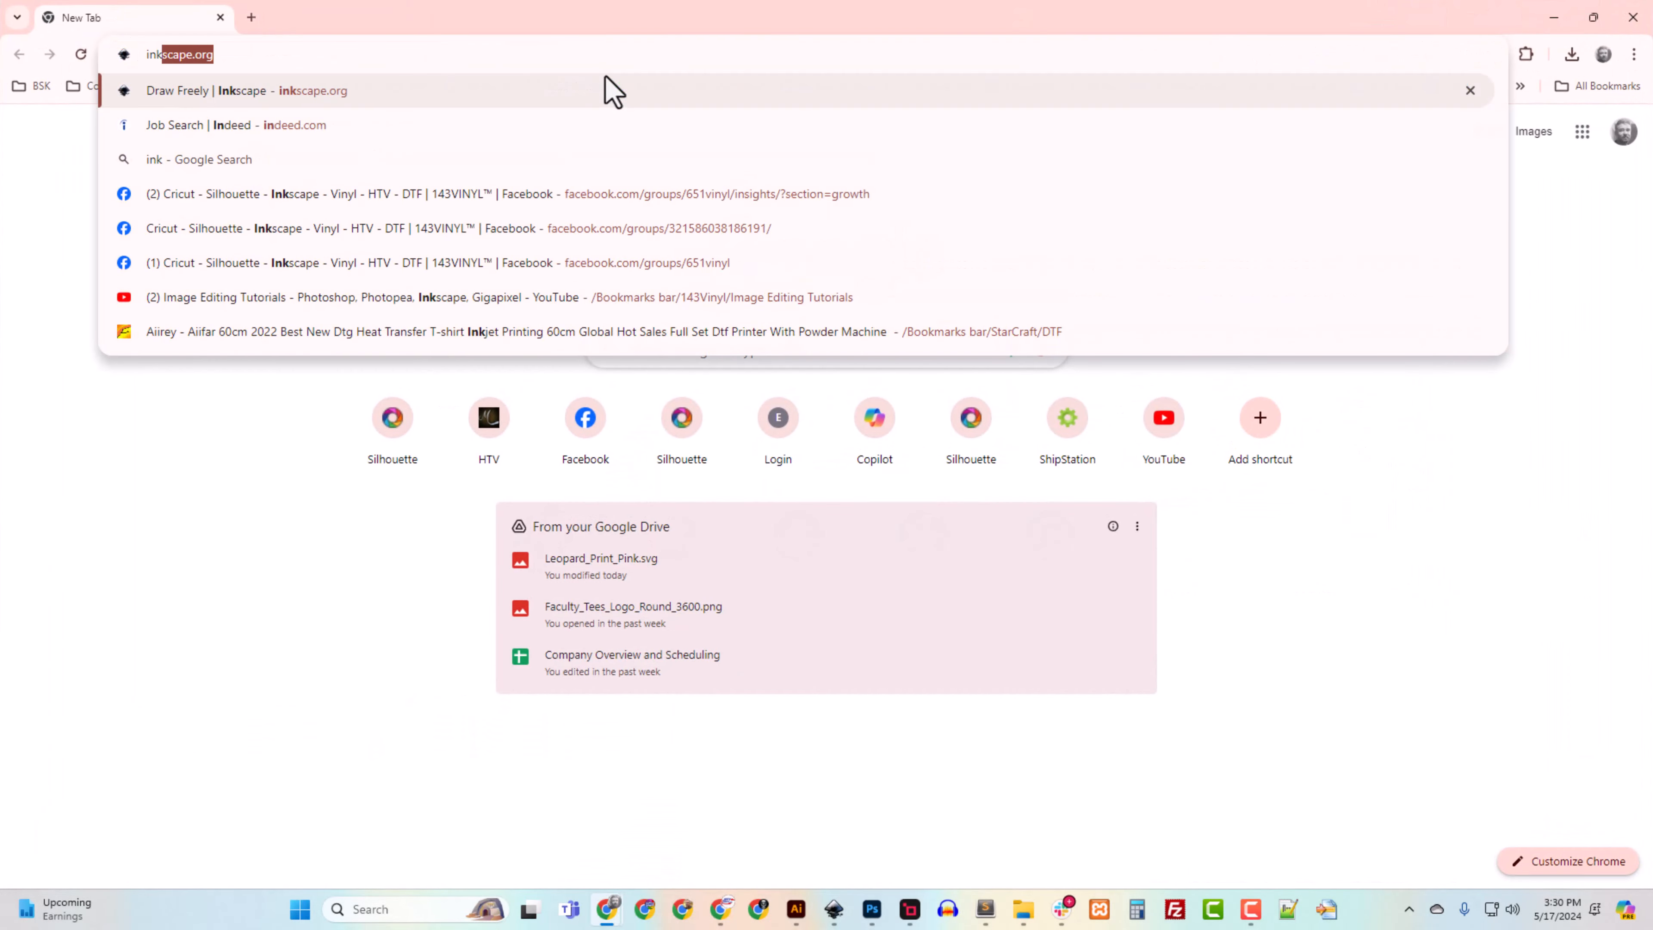
text(scape.org)
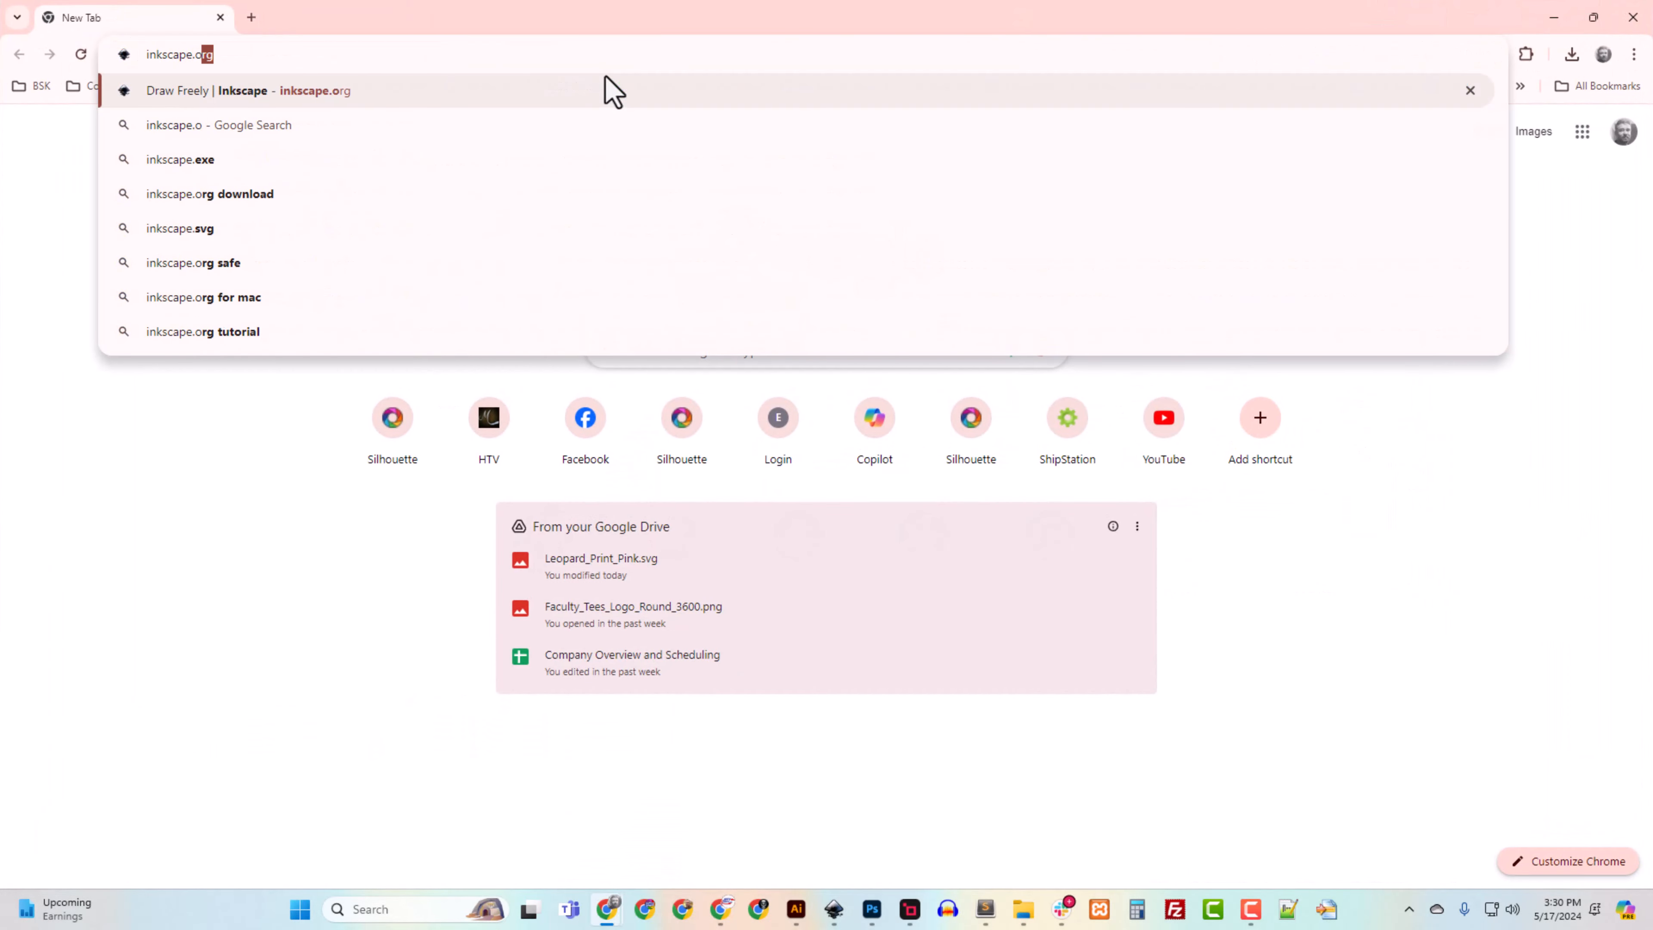
click(611, 92)
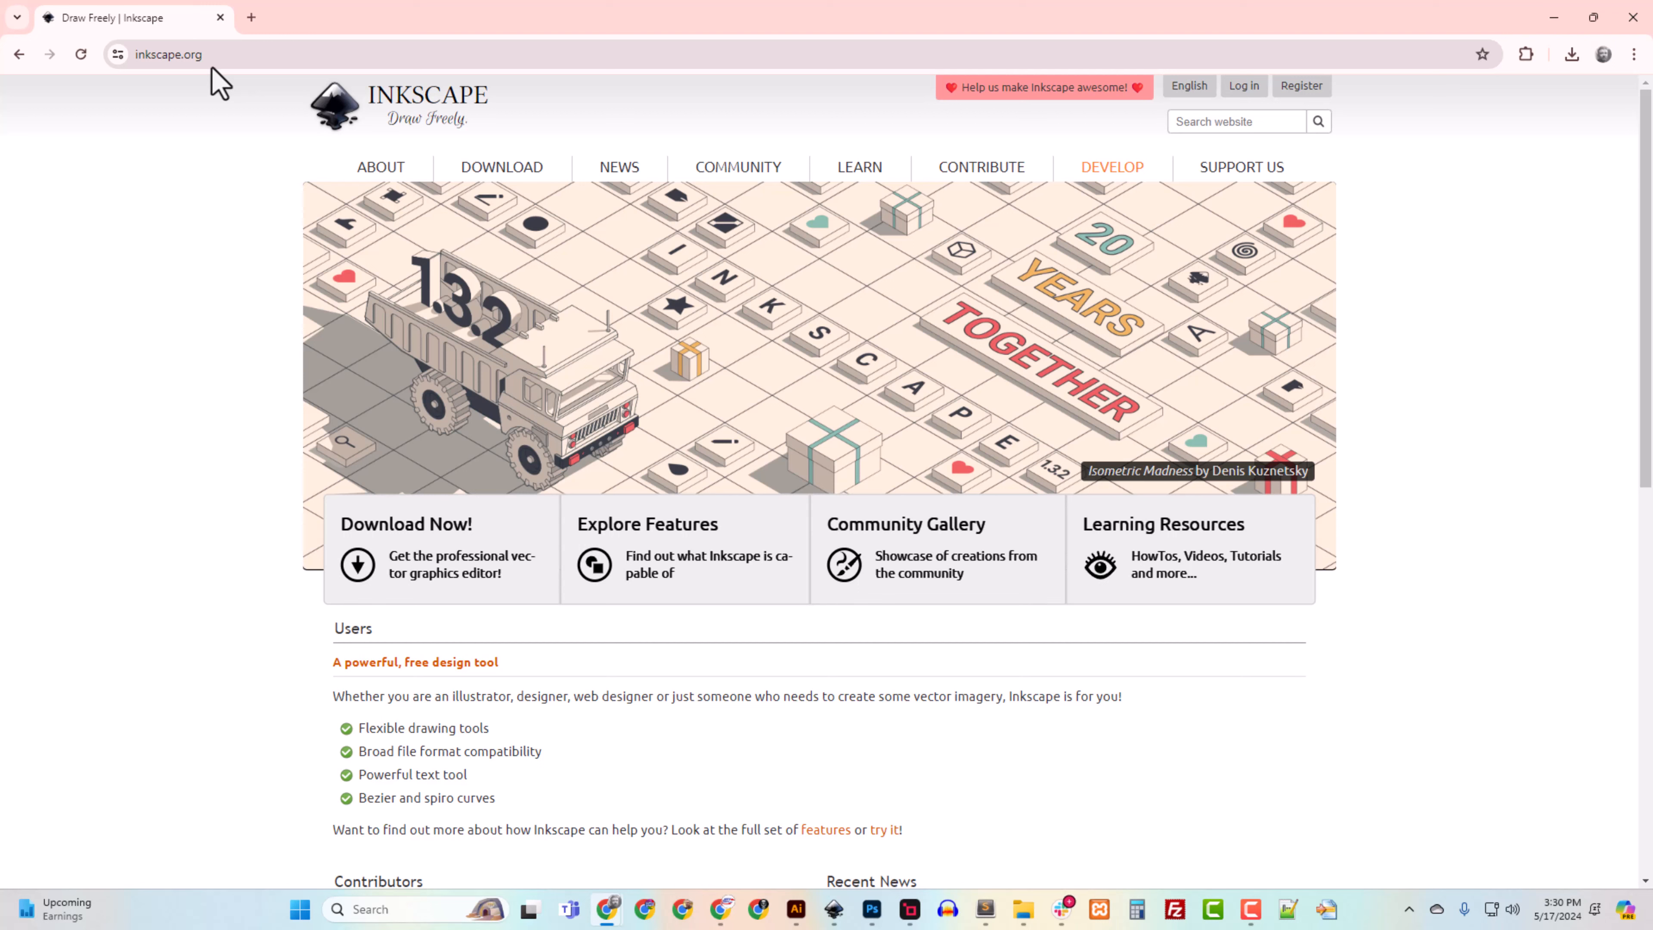
mouse_move(498, 173)
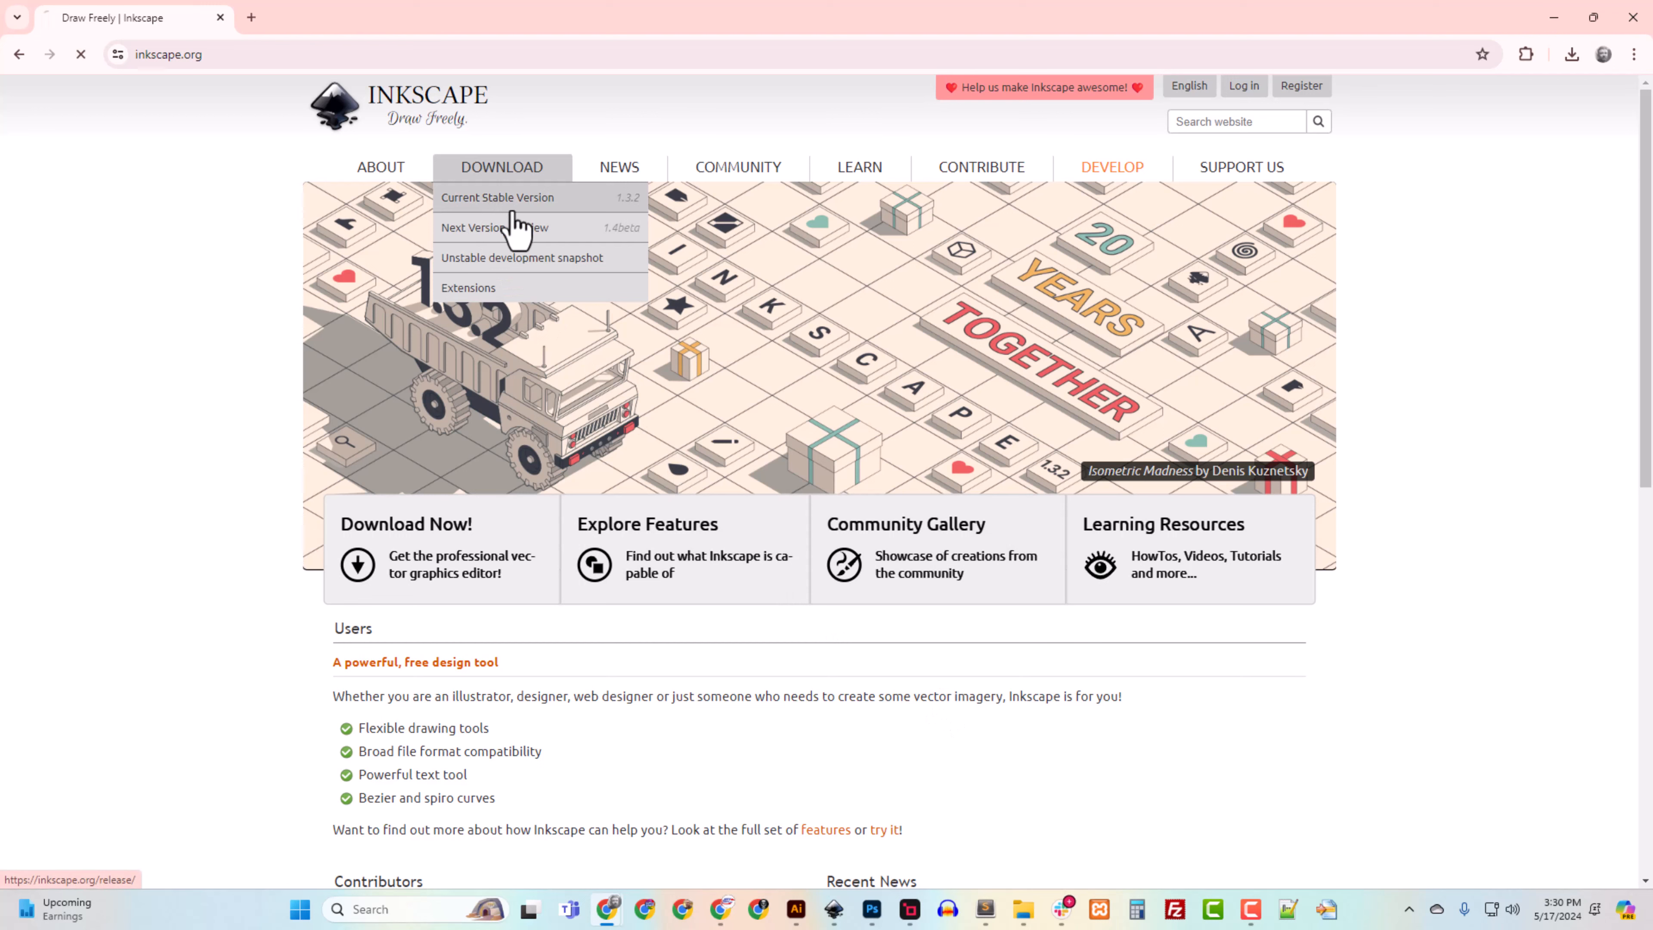
click(501, 201)
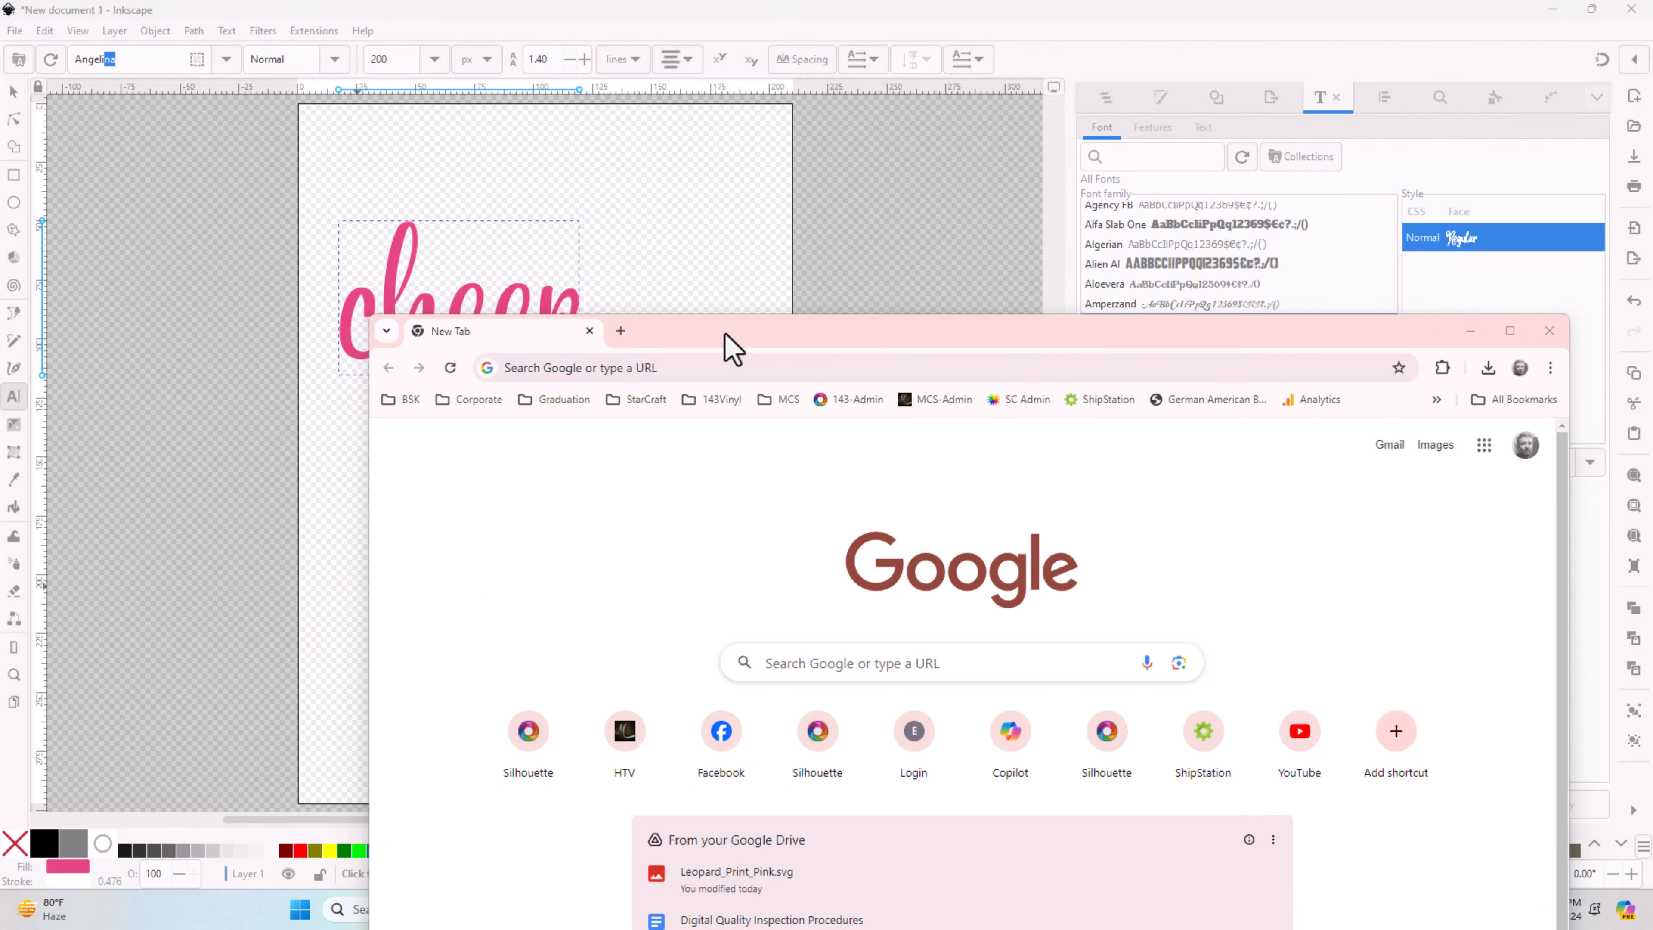
Step: Change the "cheer" text's font to College Block and move the text toward the page's upper centre
click(122, 59)
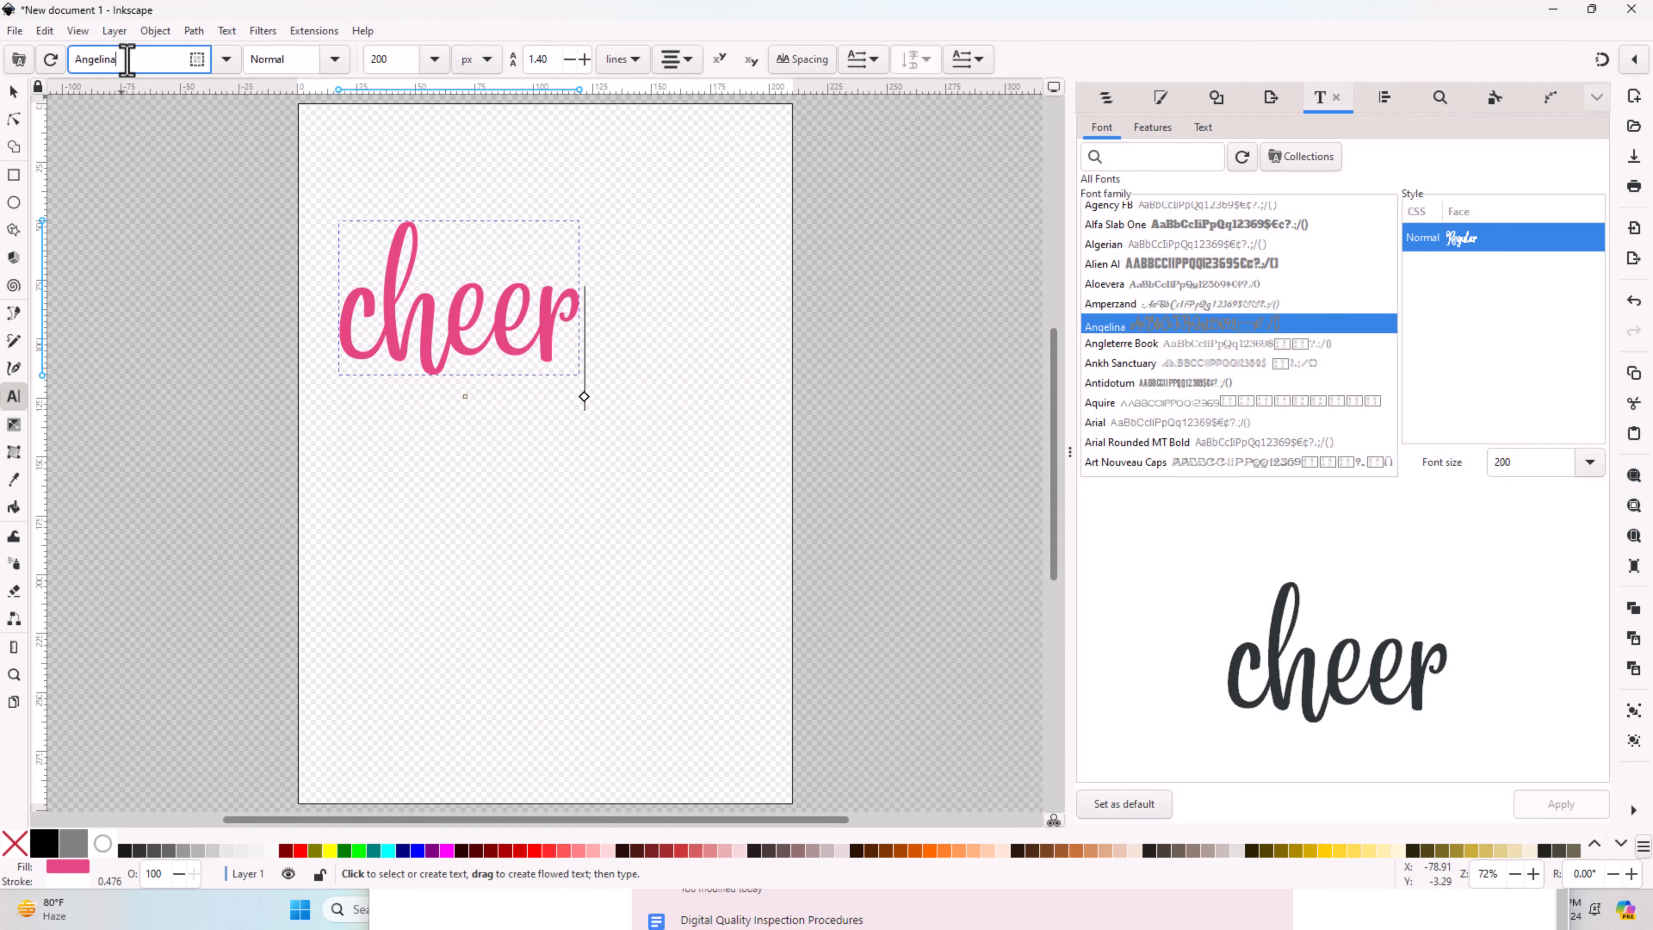
text(Colle)
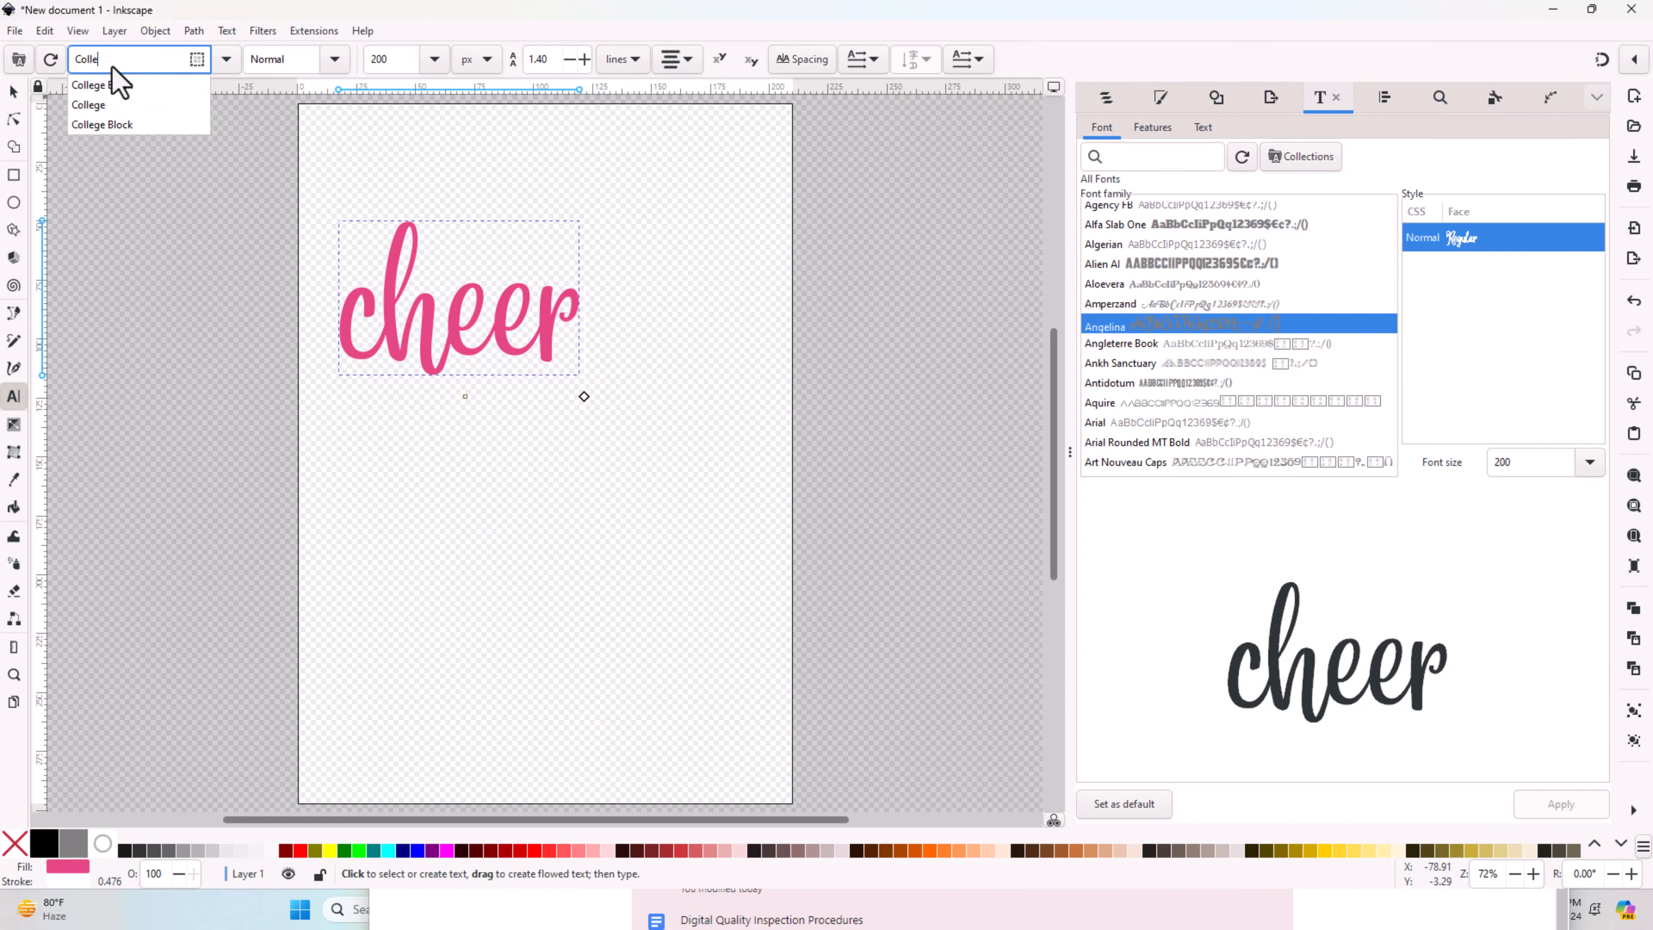
click(115, 85)
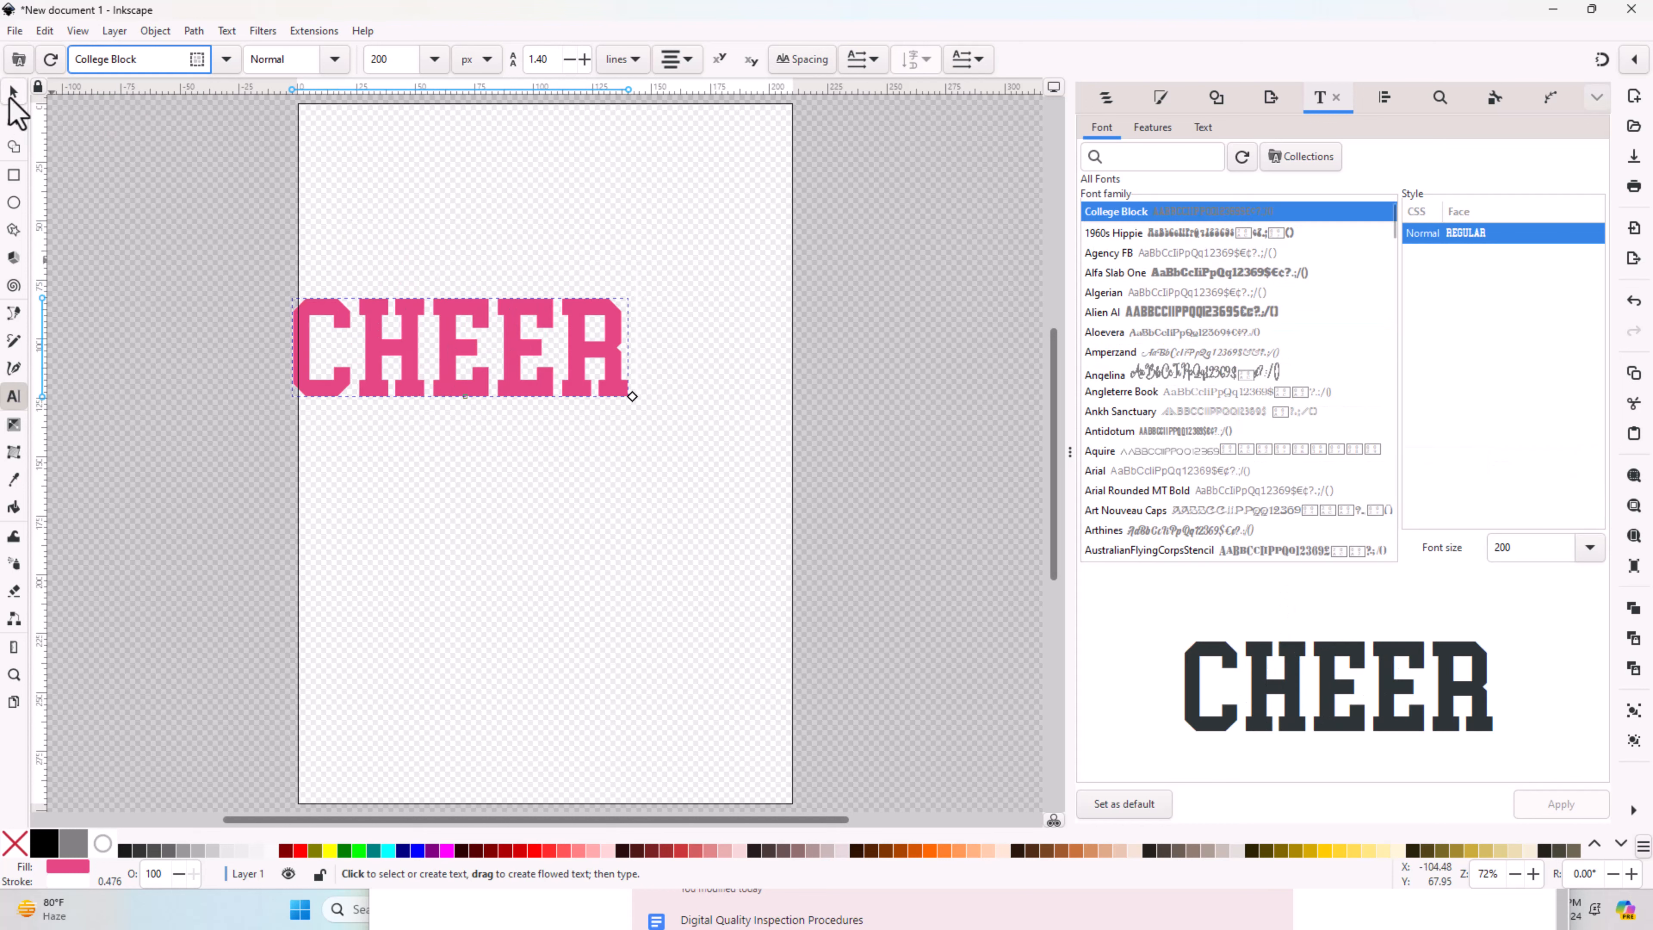
click(10, 99)
drag(576, 377, 652, 259)
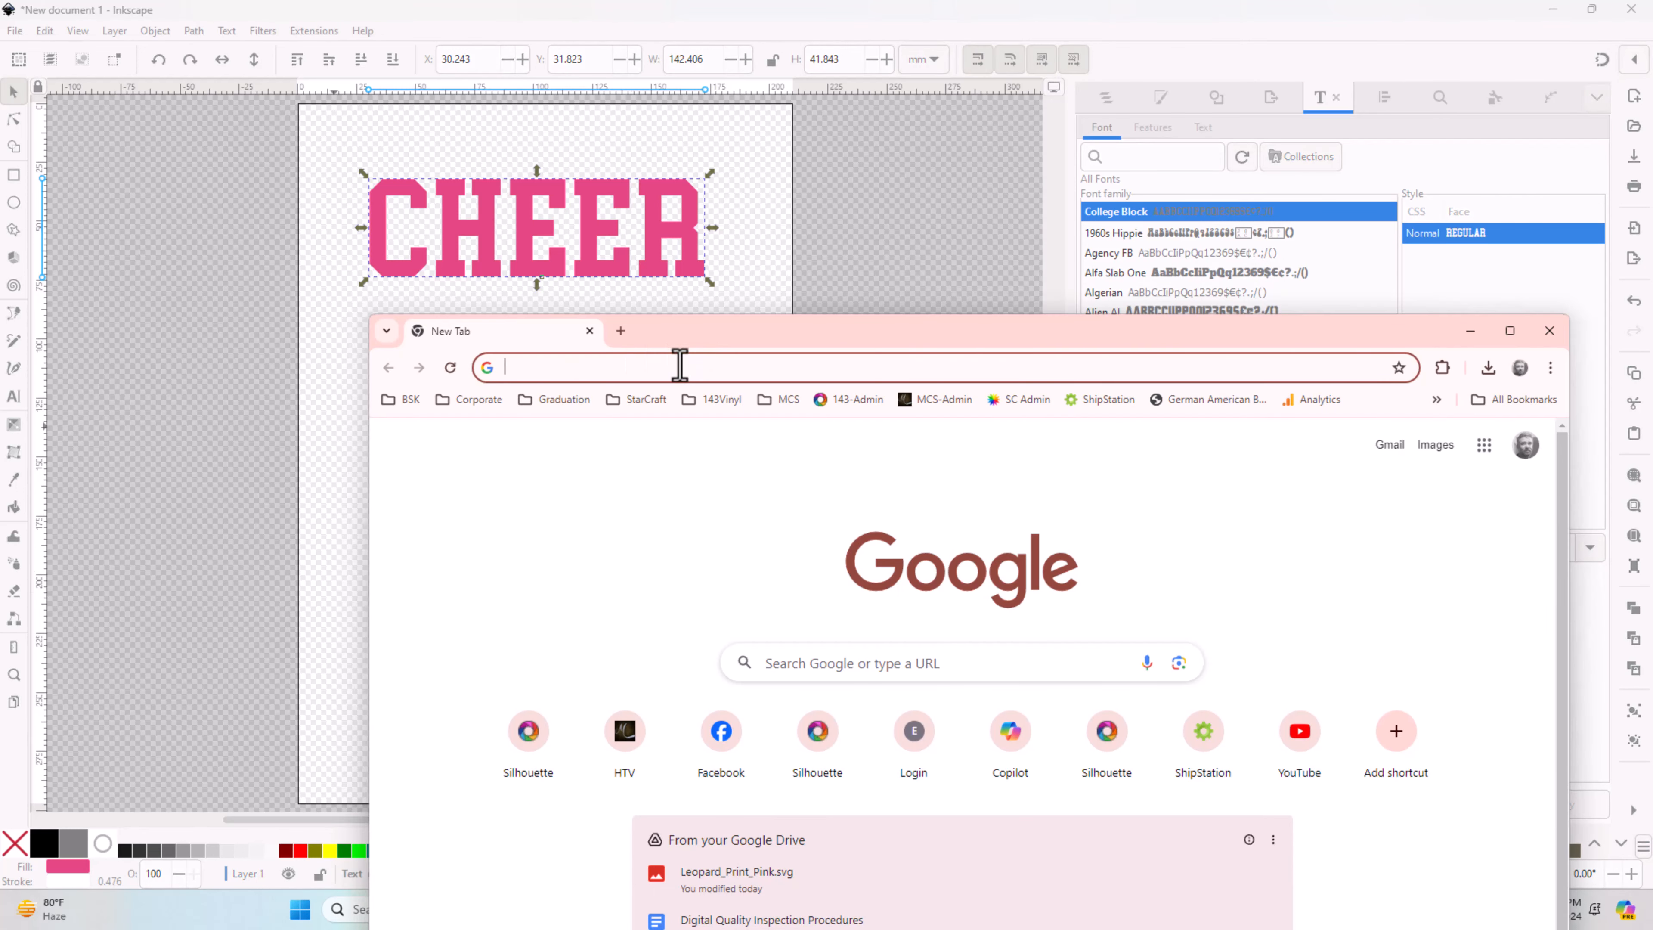
Step: Search the web in Chrome for "college block font" and open the College Block 2.0 page on DaFont
text(college )
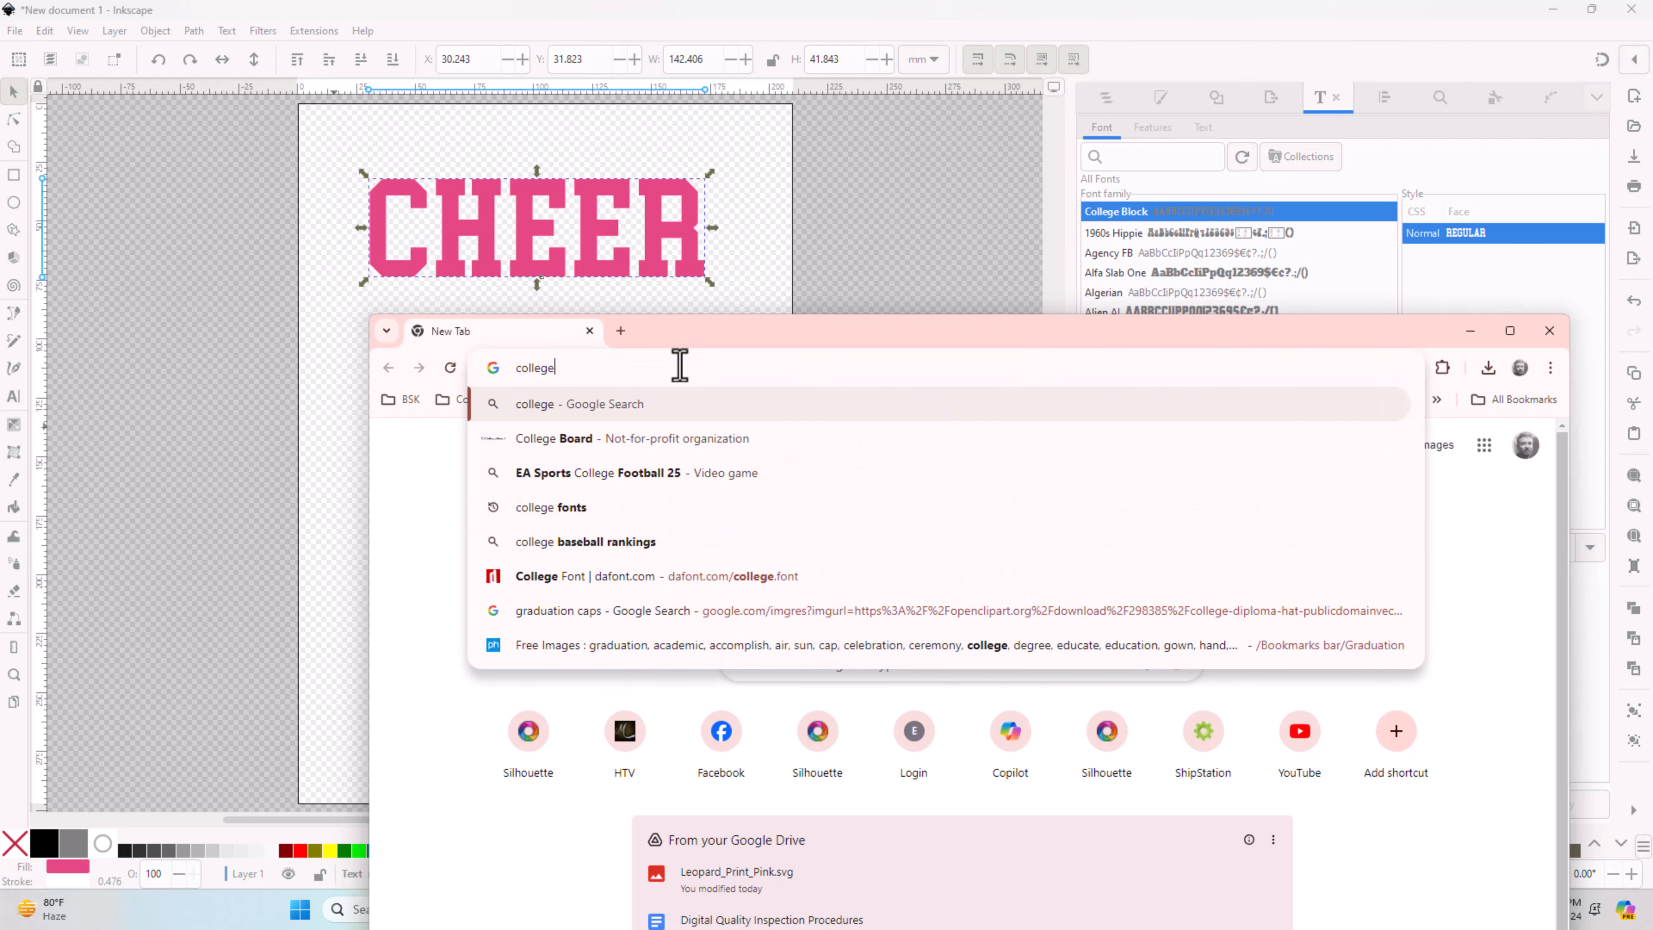
text(bloc)
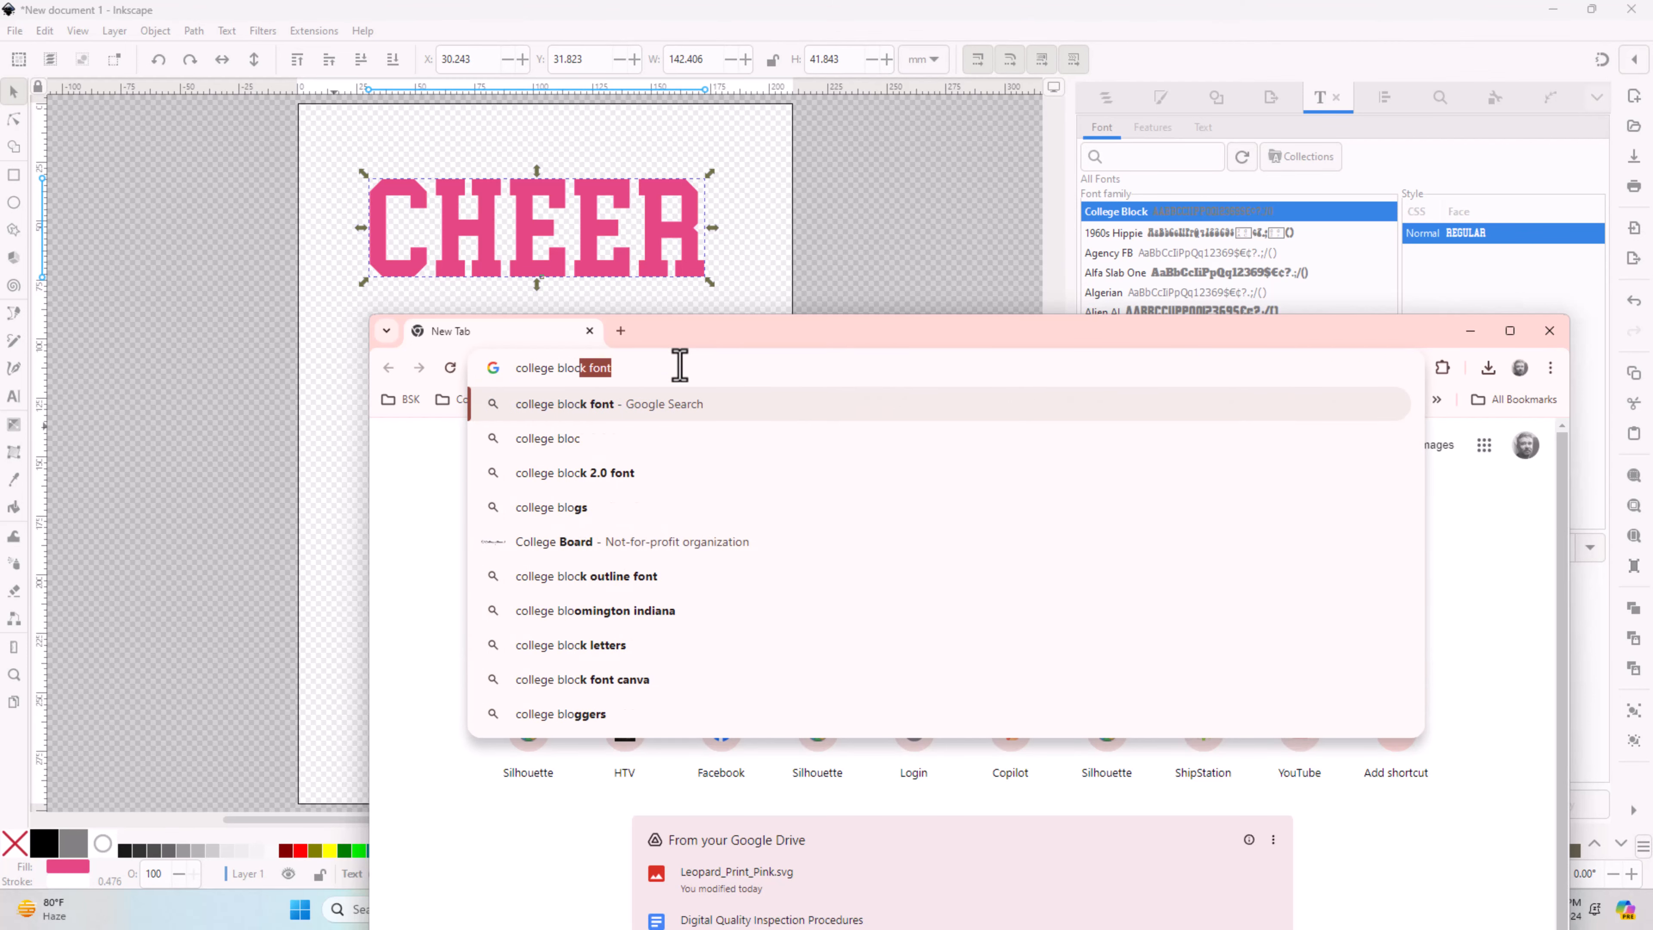
key(Return)
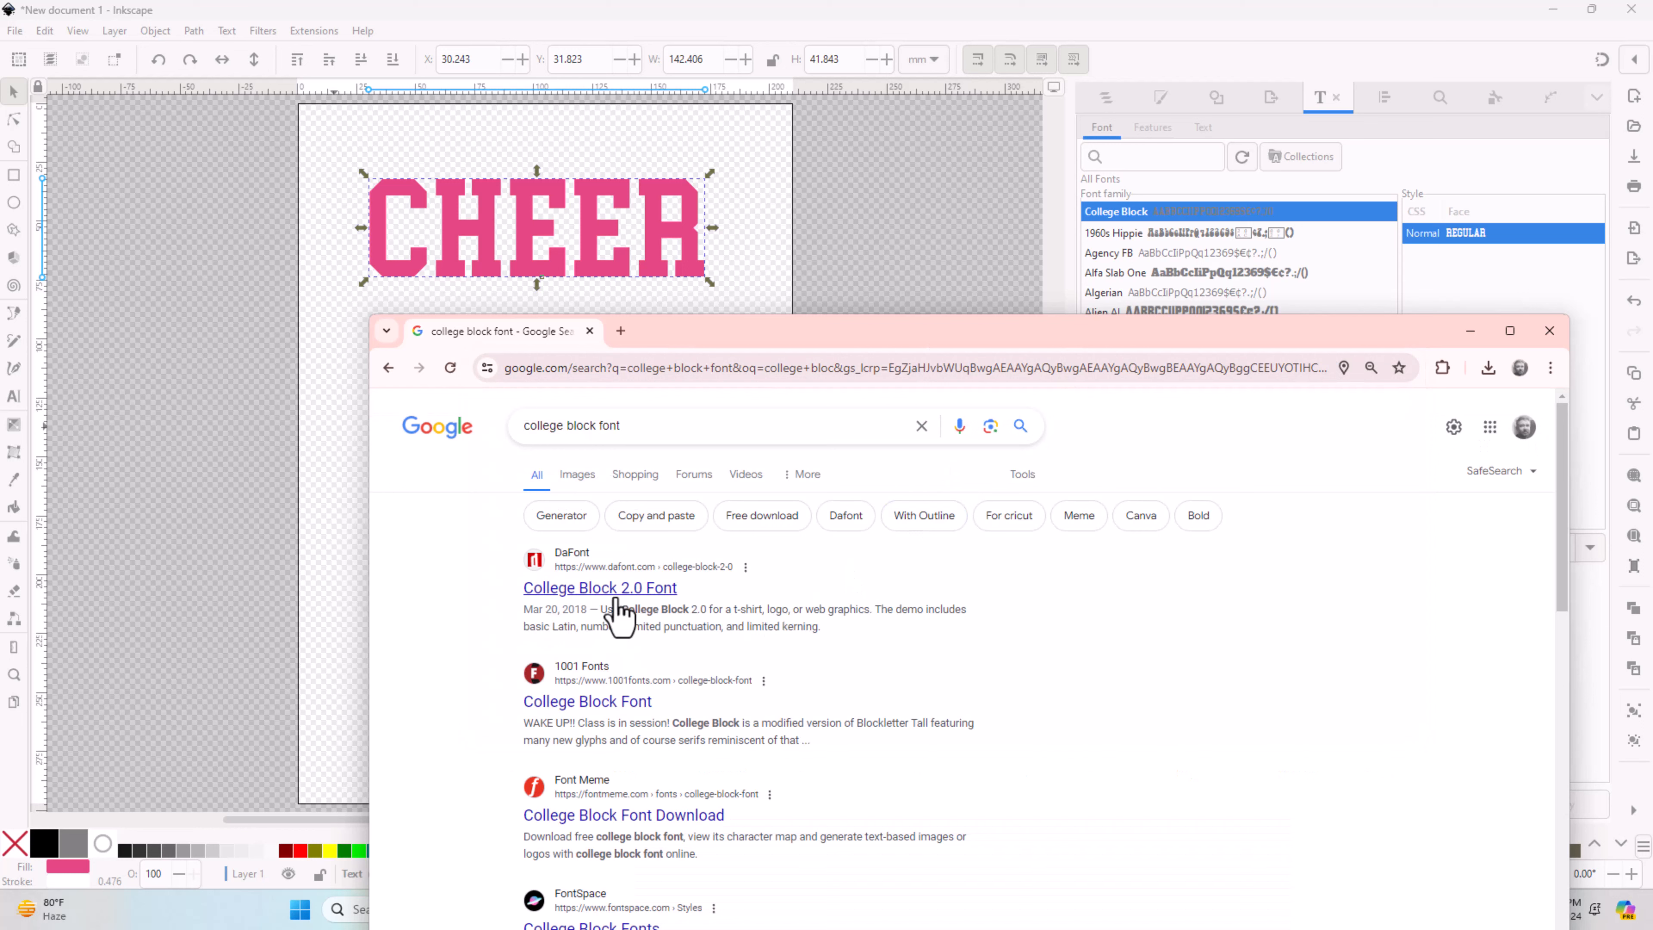
click(615, 589)
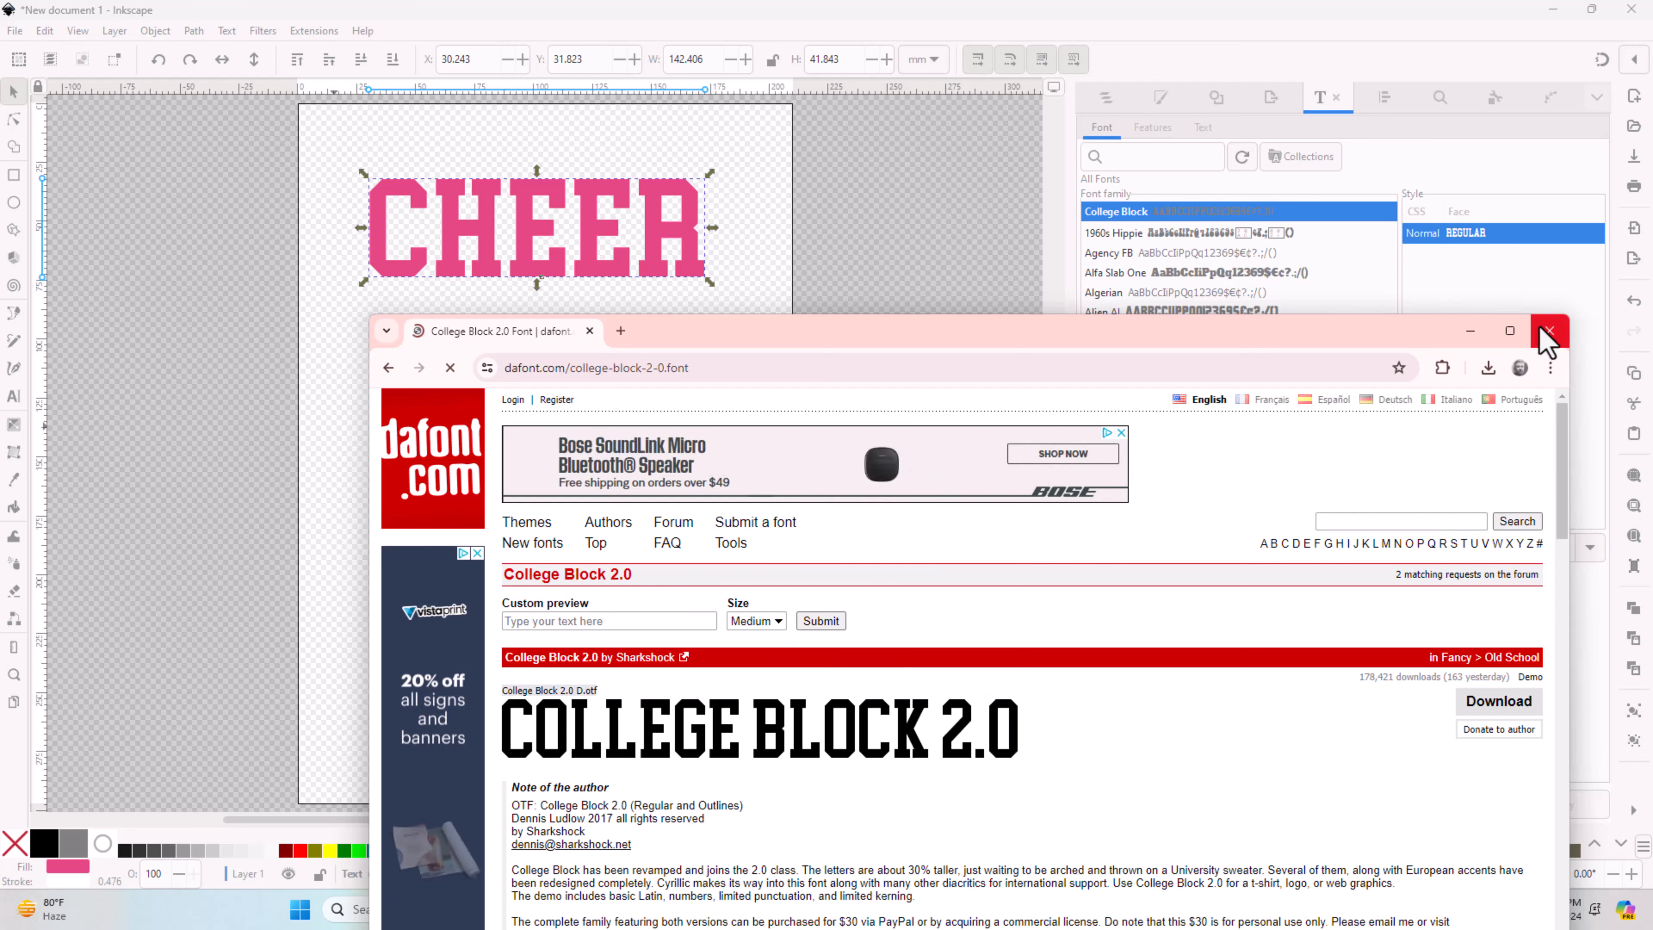
Step: Search the web for "angelina font" and look through the results for download sources
click(726, 367)
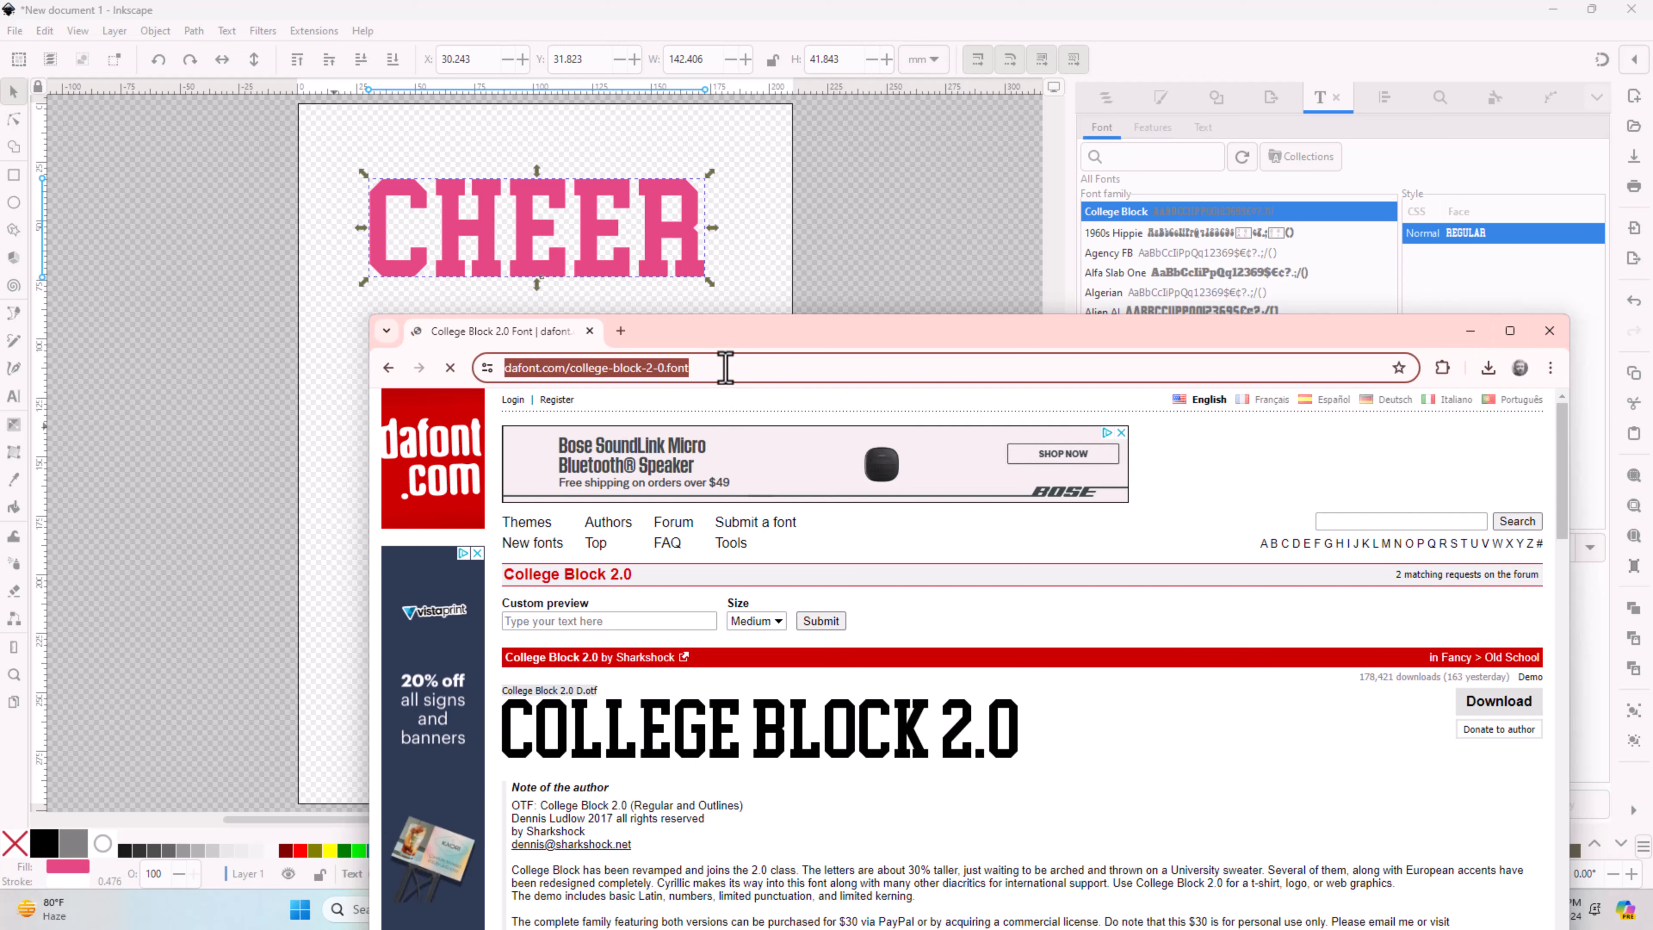
text(angelina )
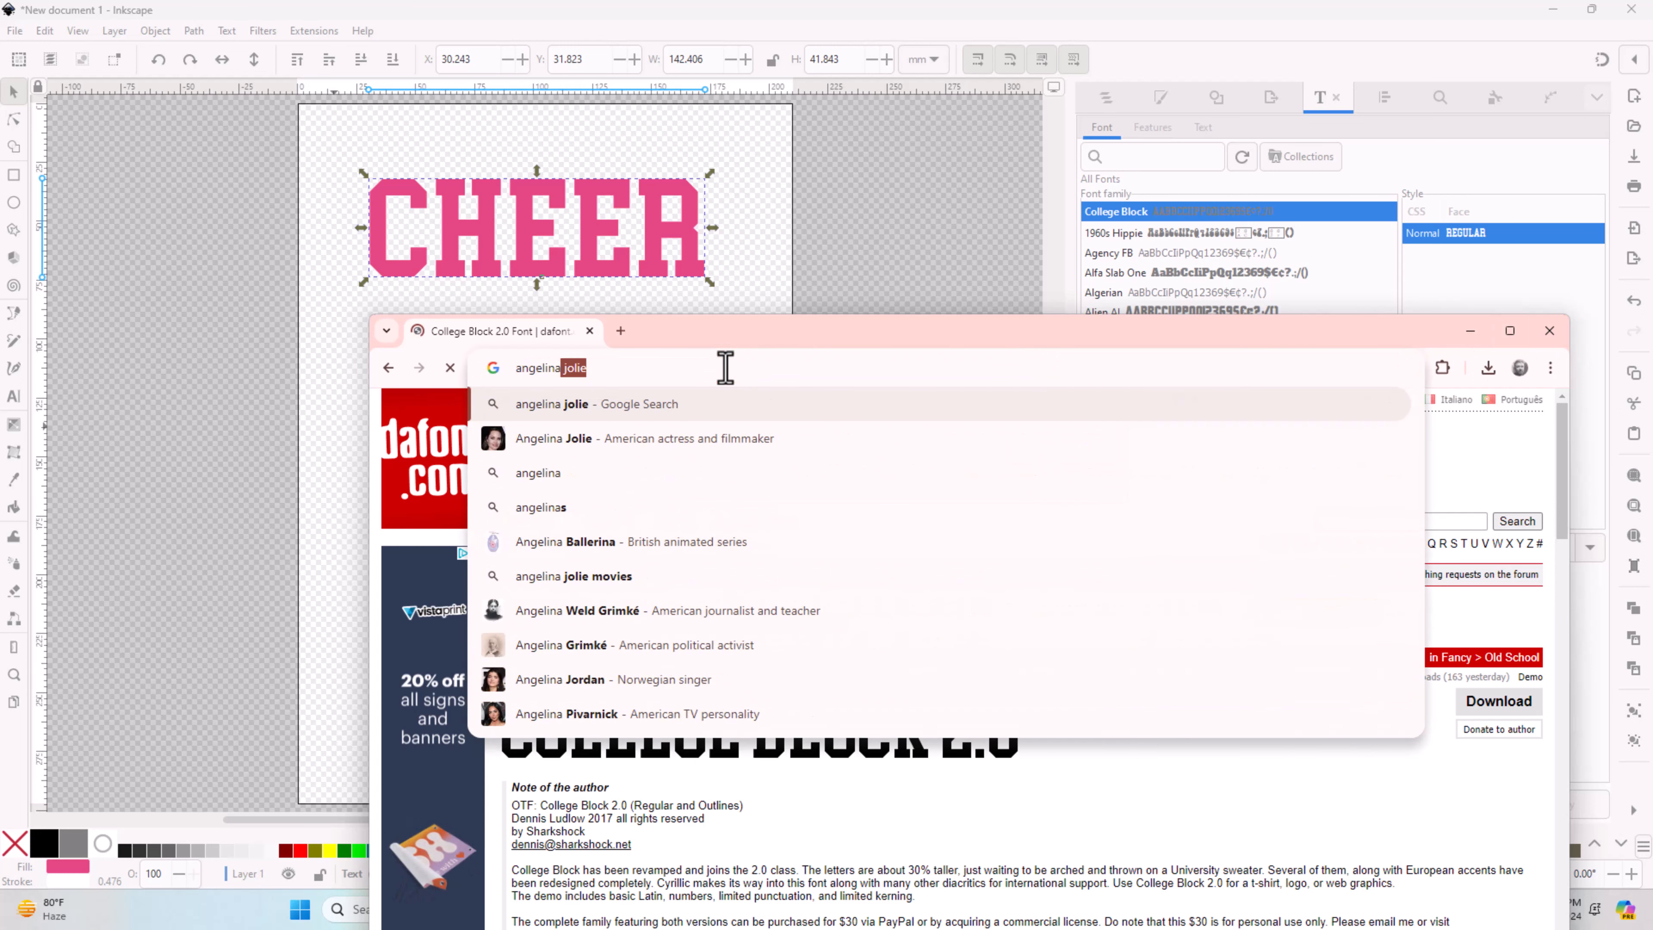
text(font)
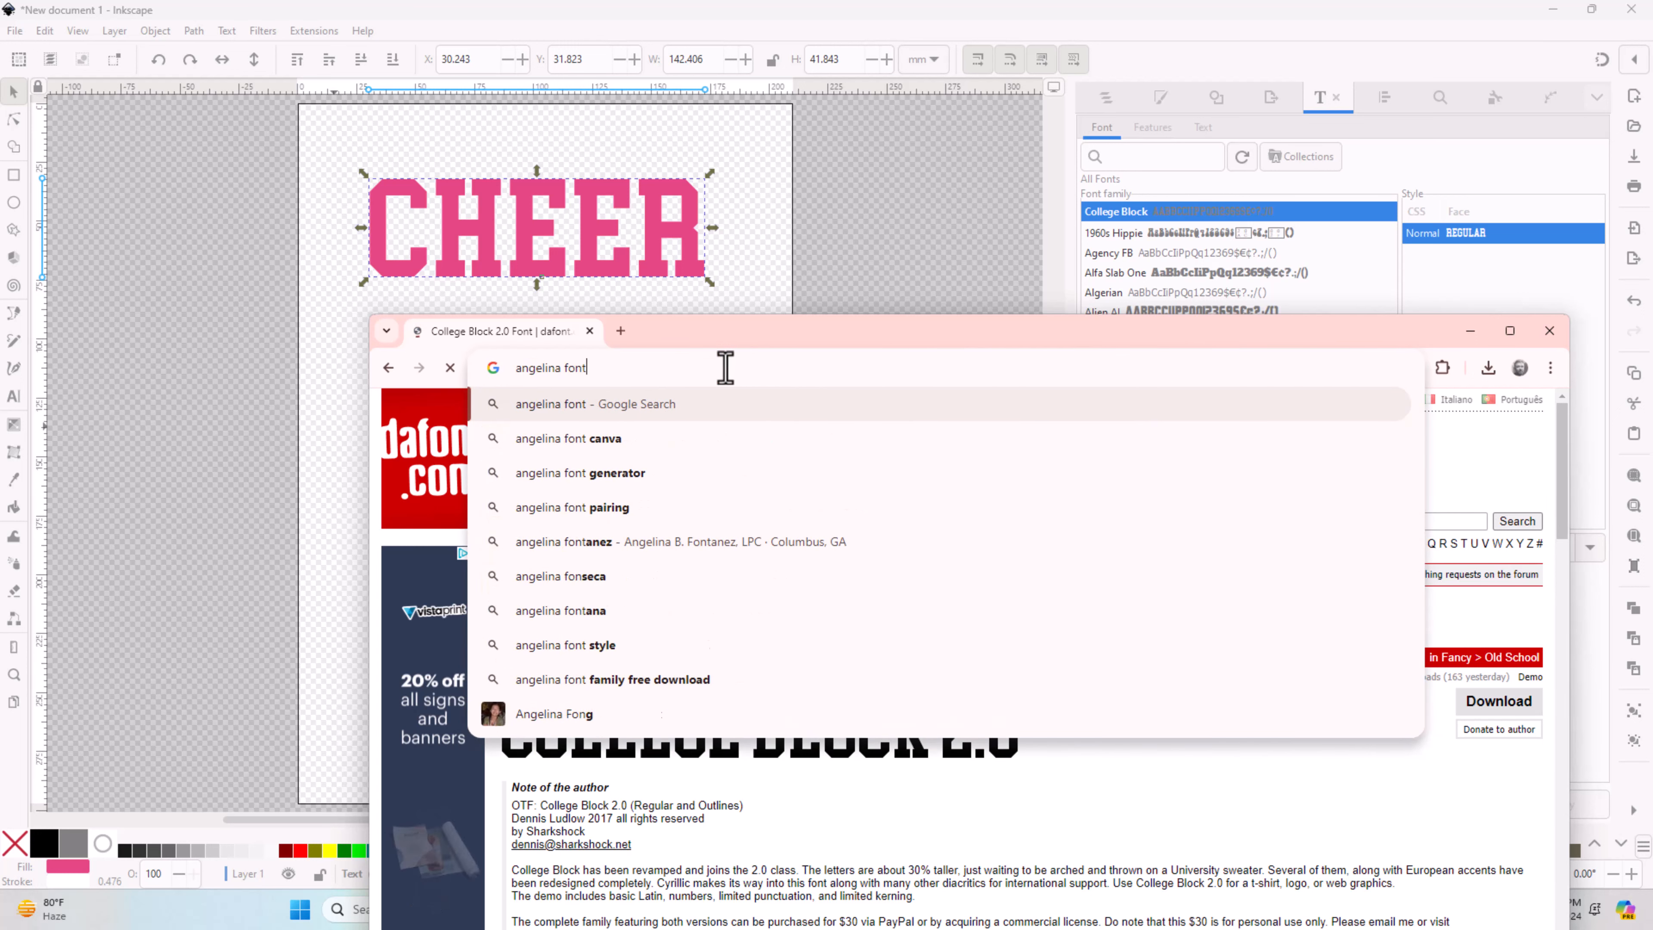
key(Return)
scroll(789, 615, down, 3)
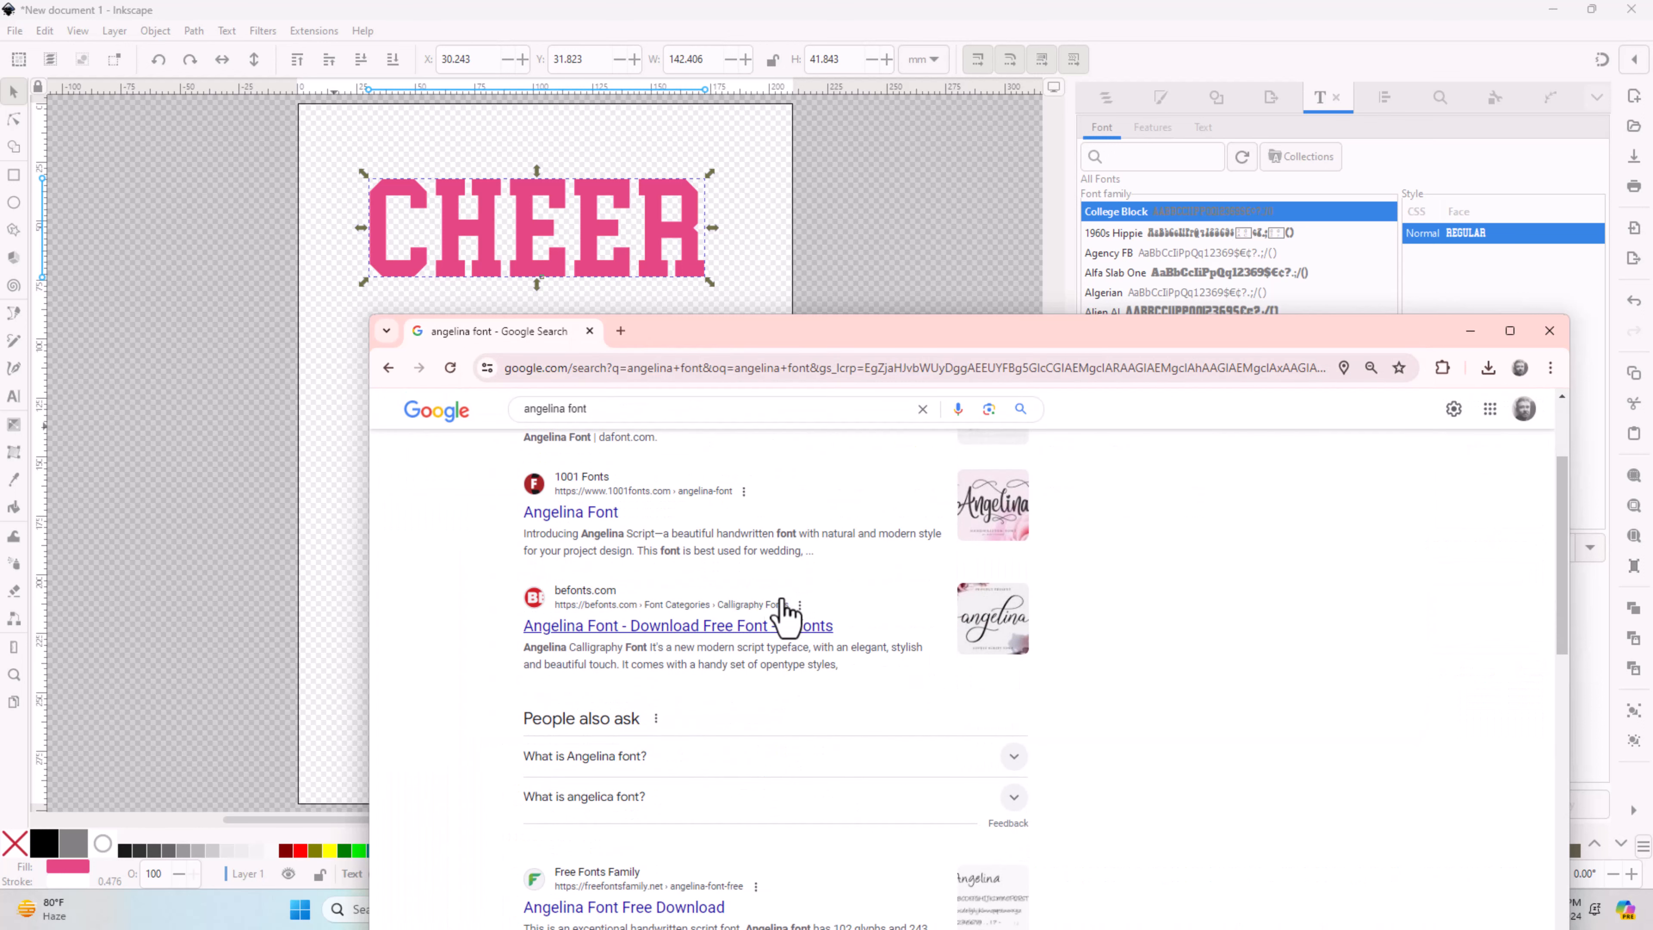
scroll(635, 573, up, 3)
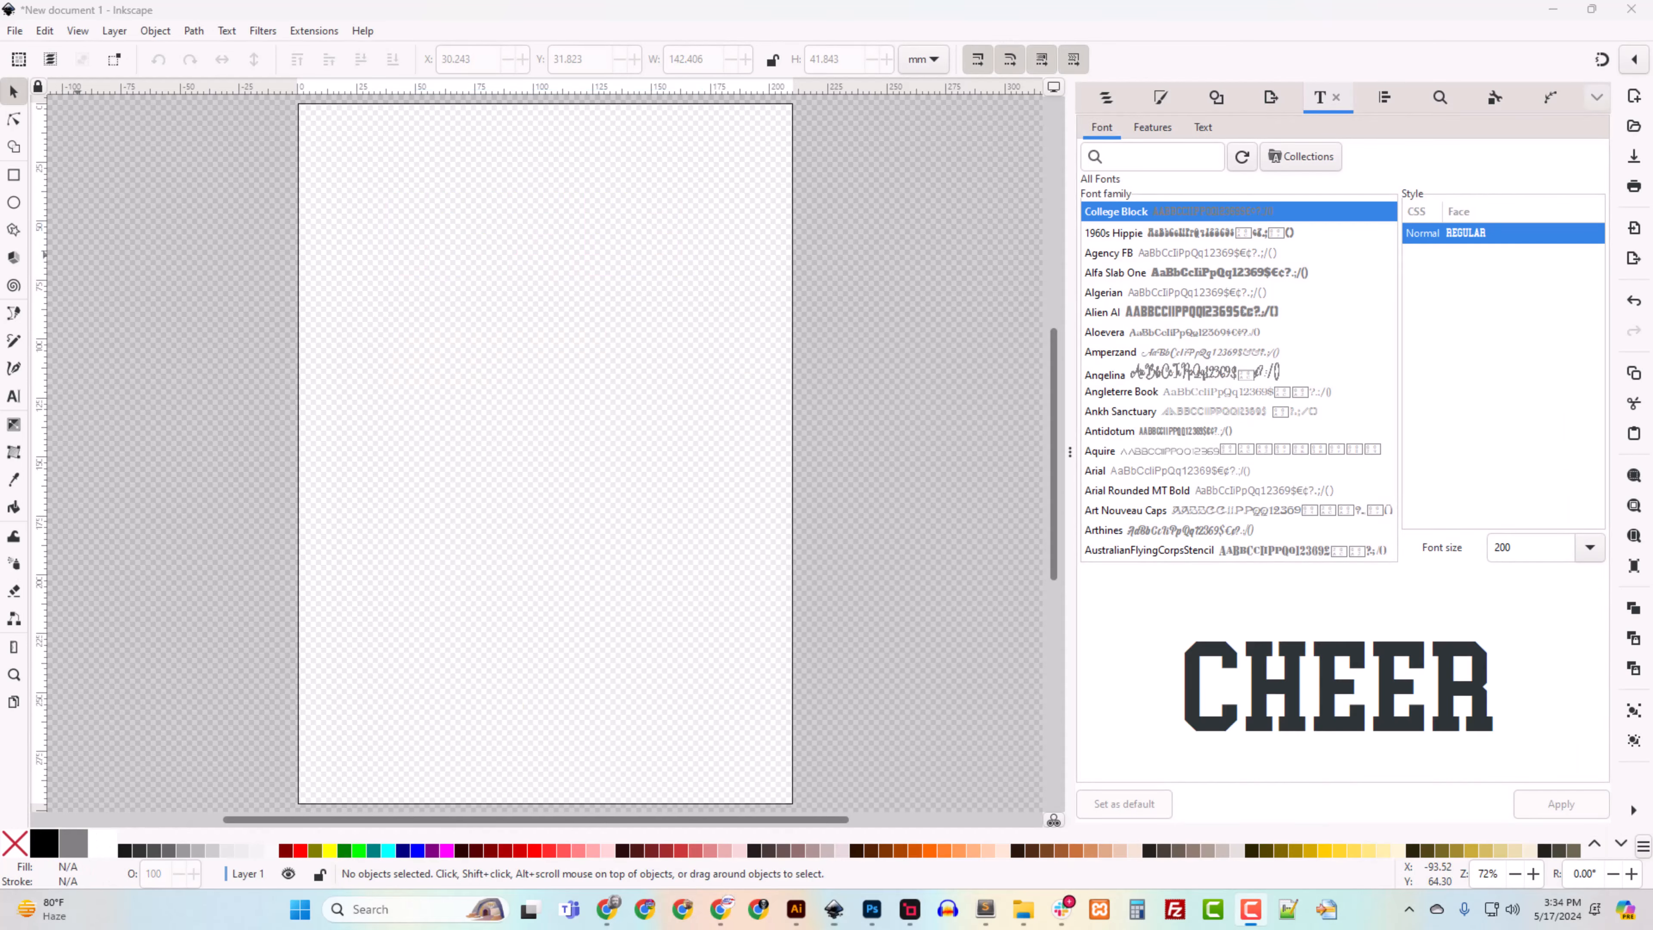
Step: Switch to Inkscape and delete the leftover text object inside Layer 1
click(302, 10)
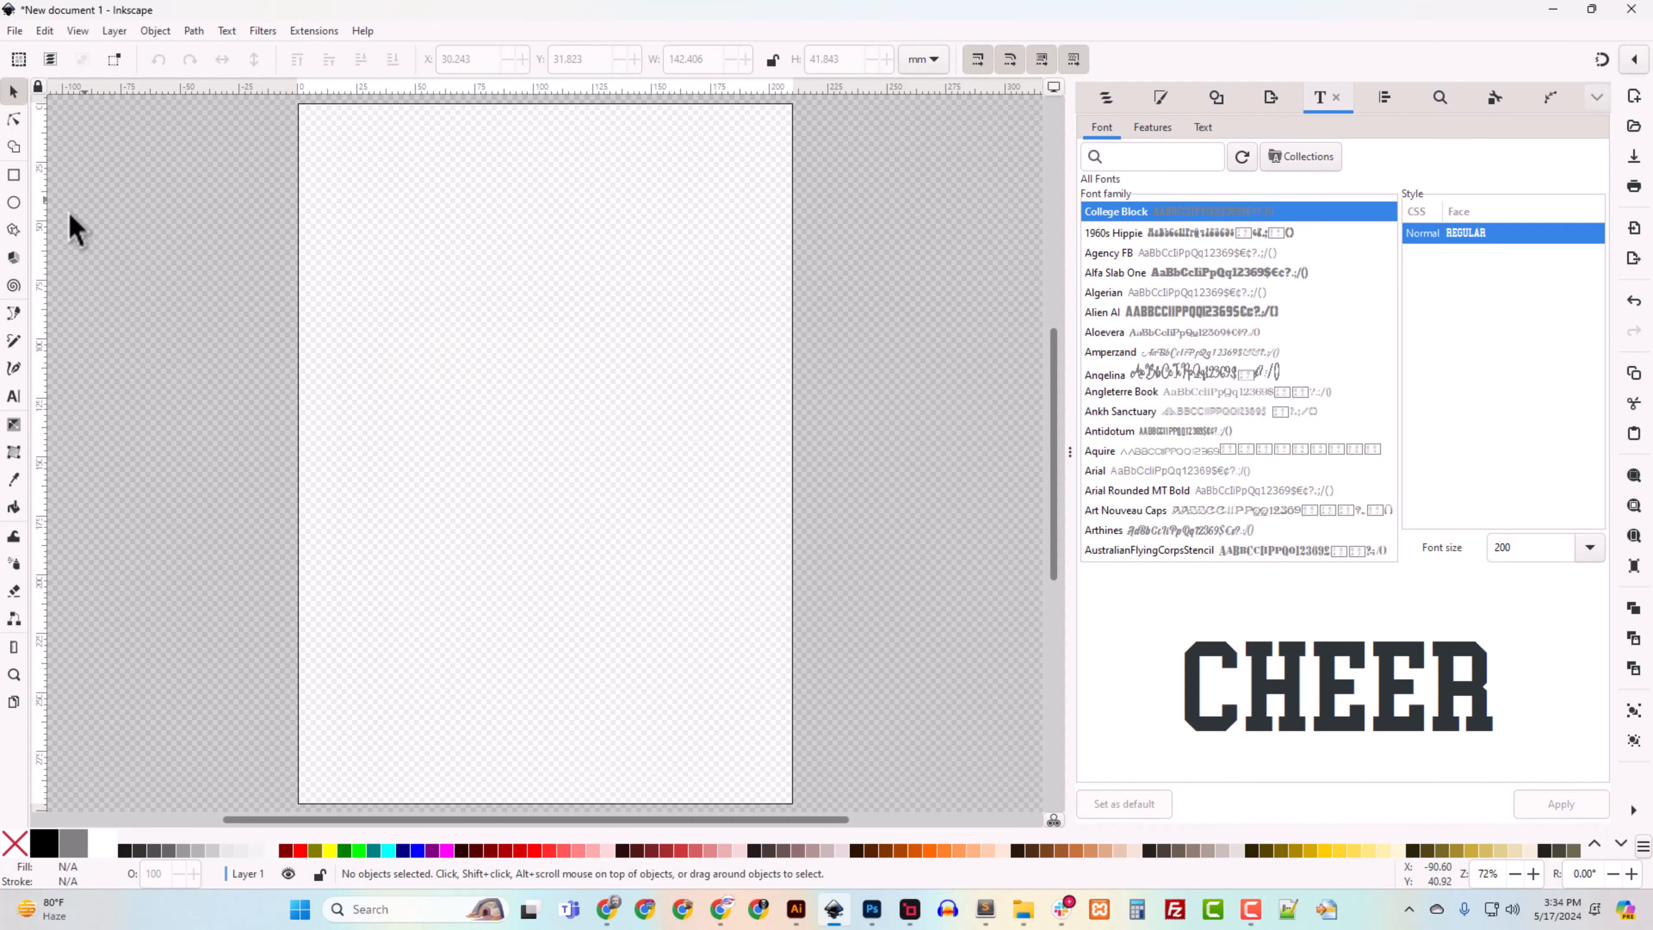
click(1107, 97)
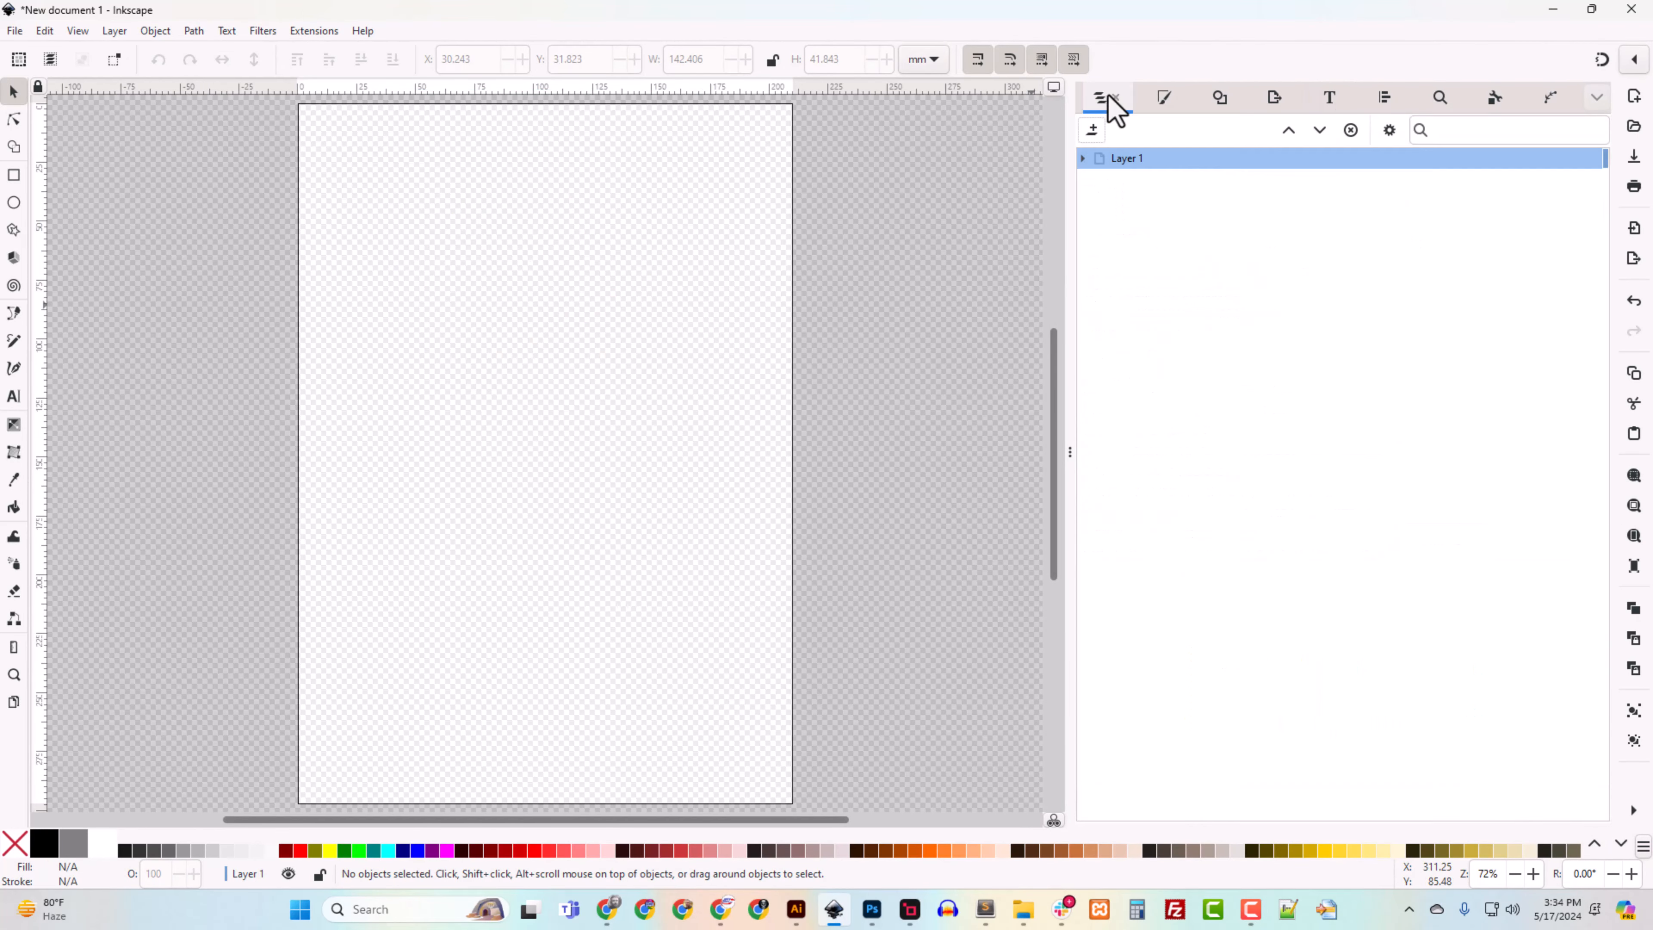
click(1082, 159)
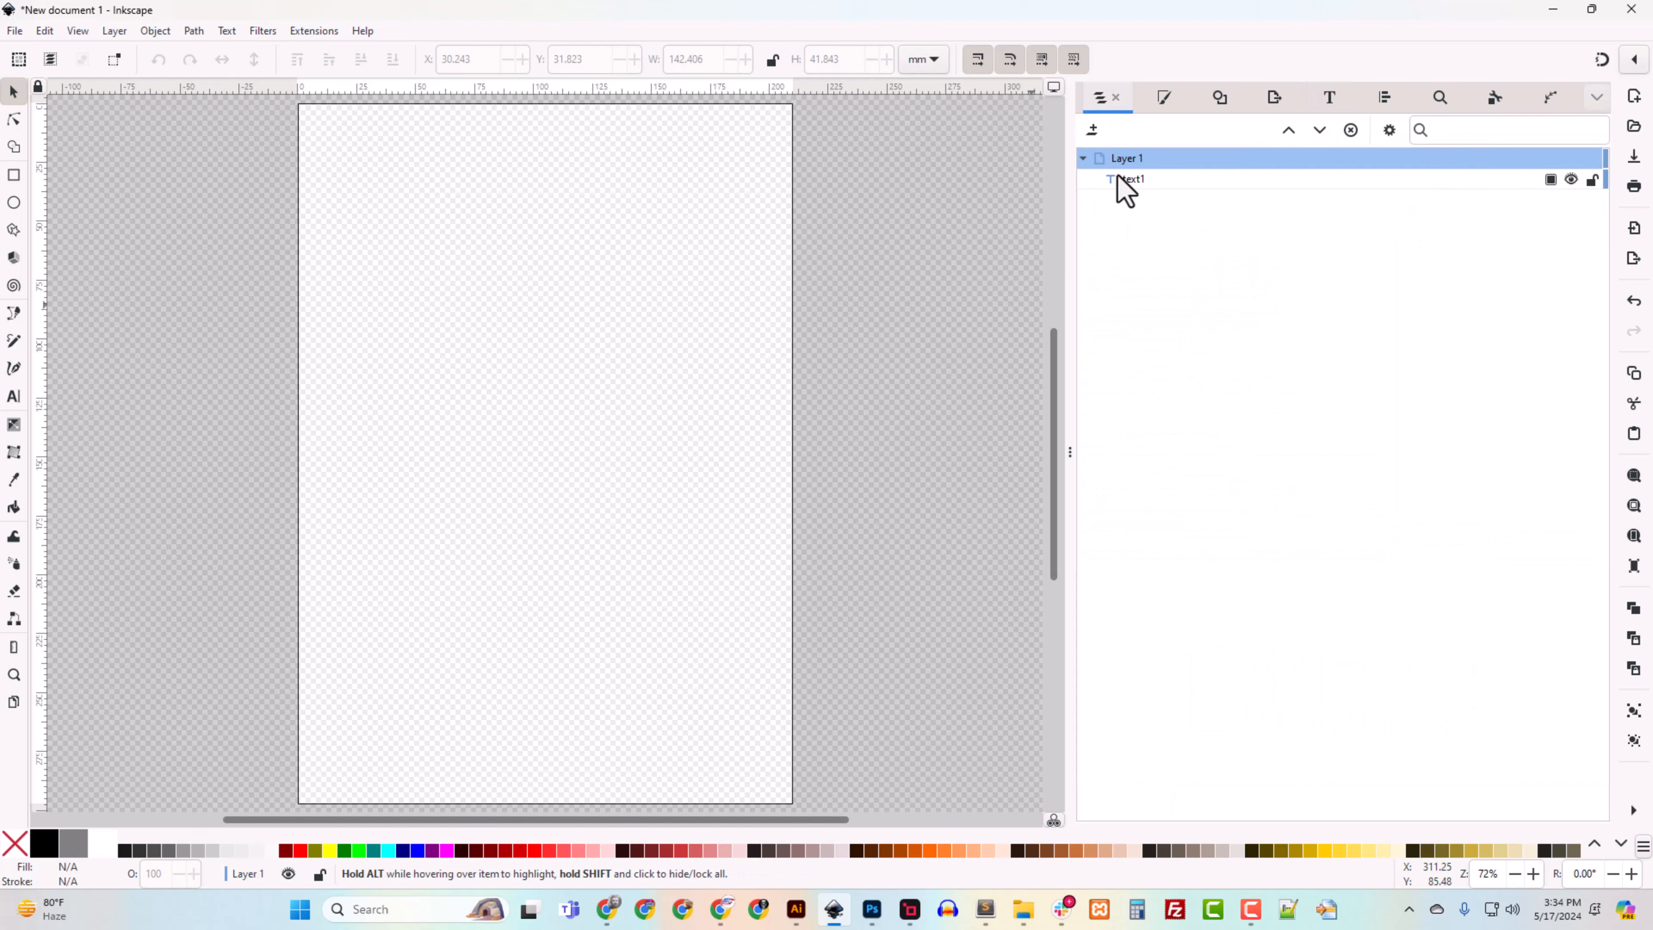
click(1133, 182)
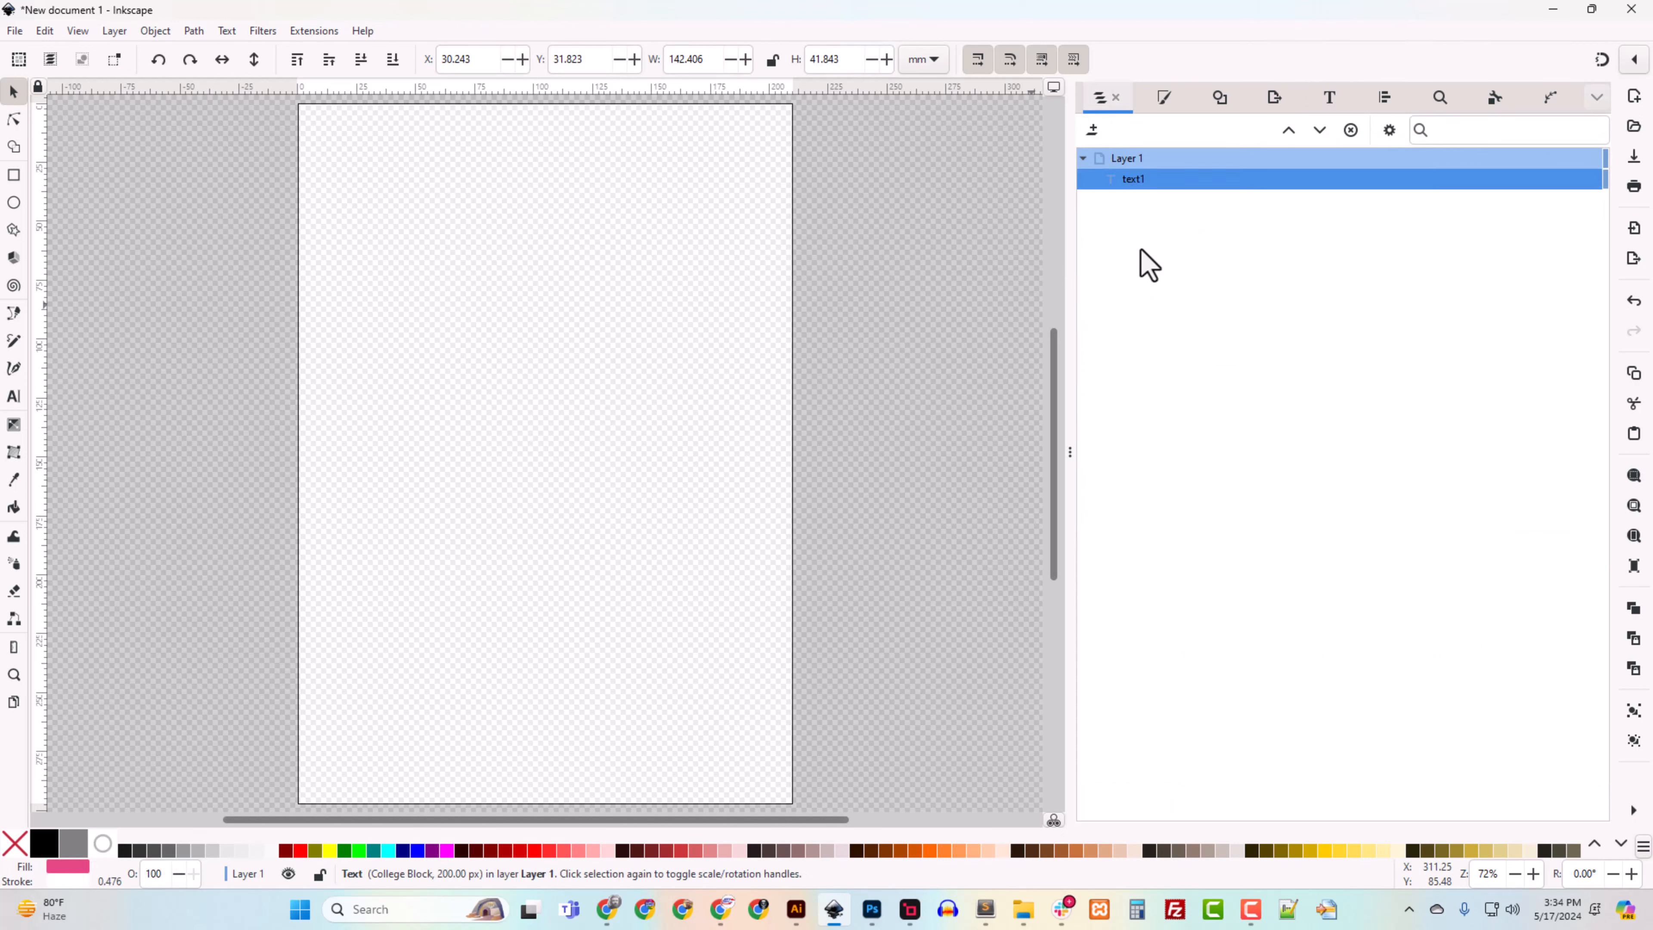
key(Delete)
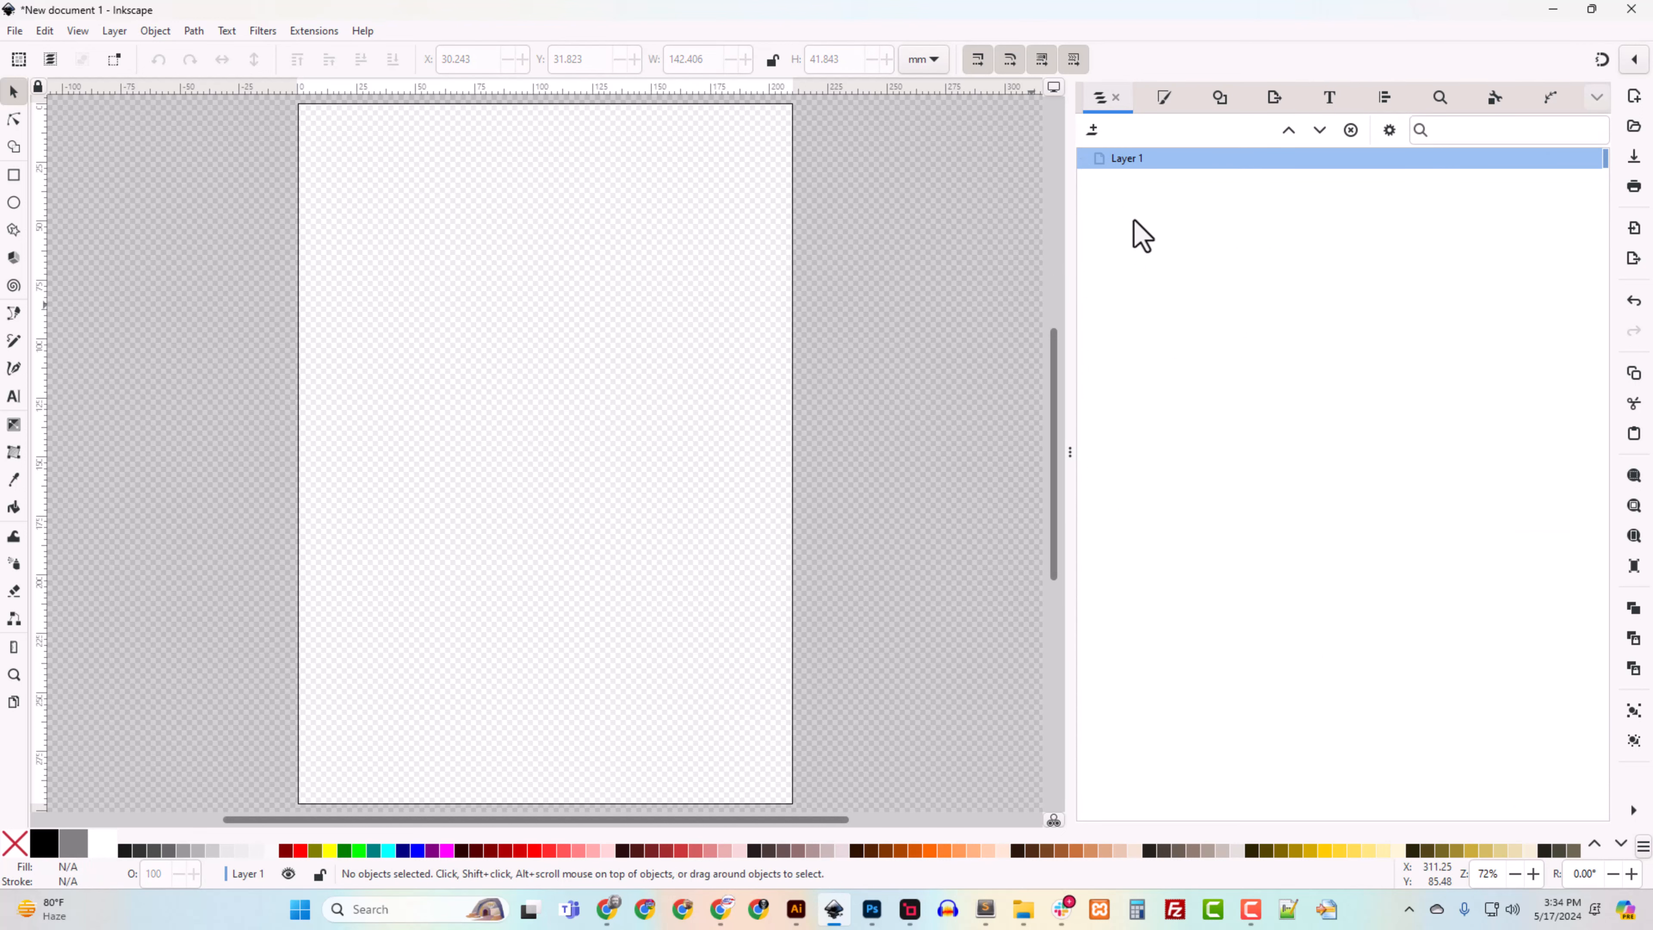
Step: Add the text "LIONS" in 200 px College Block and move it to the page's upper centre, about X 38, Y 33 mm
click(14, 400)
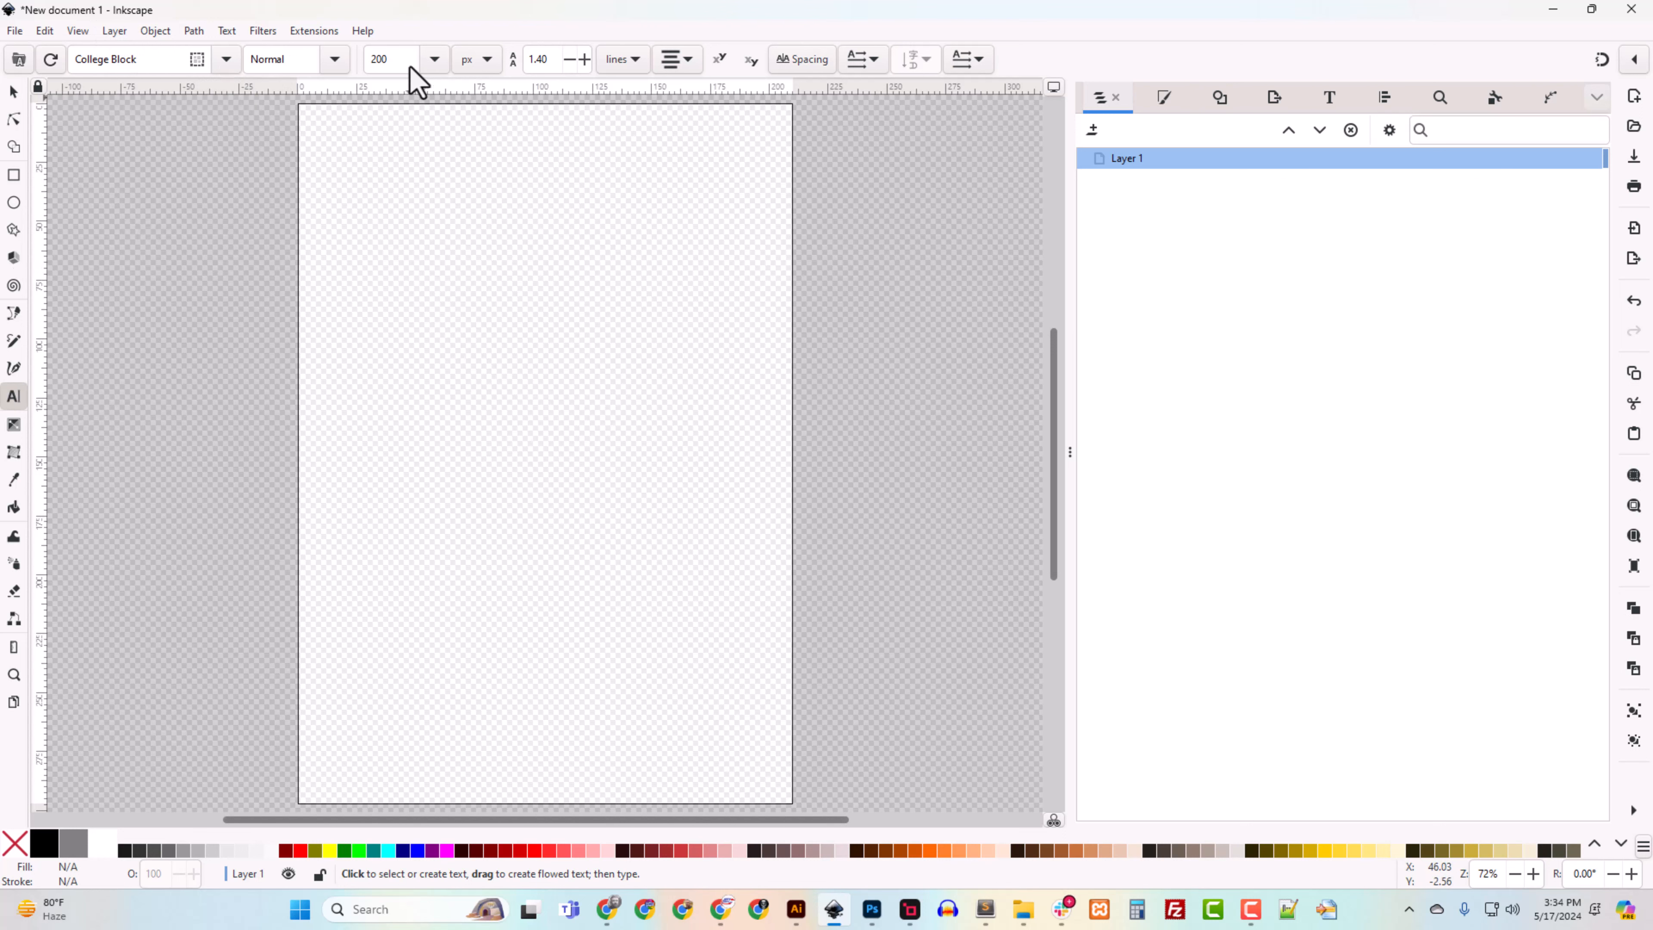
click(467, 322)
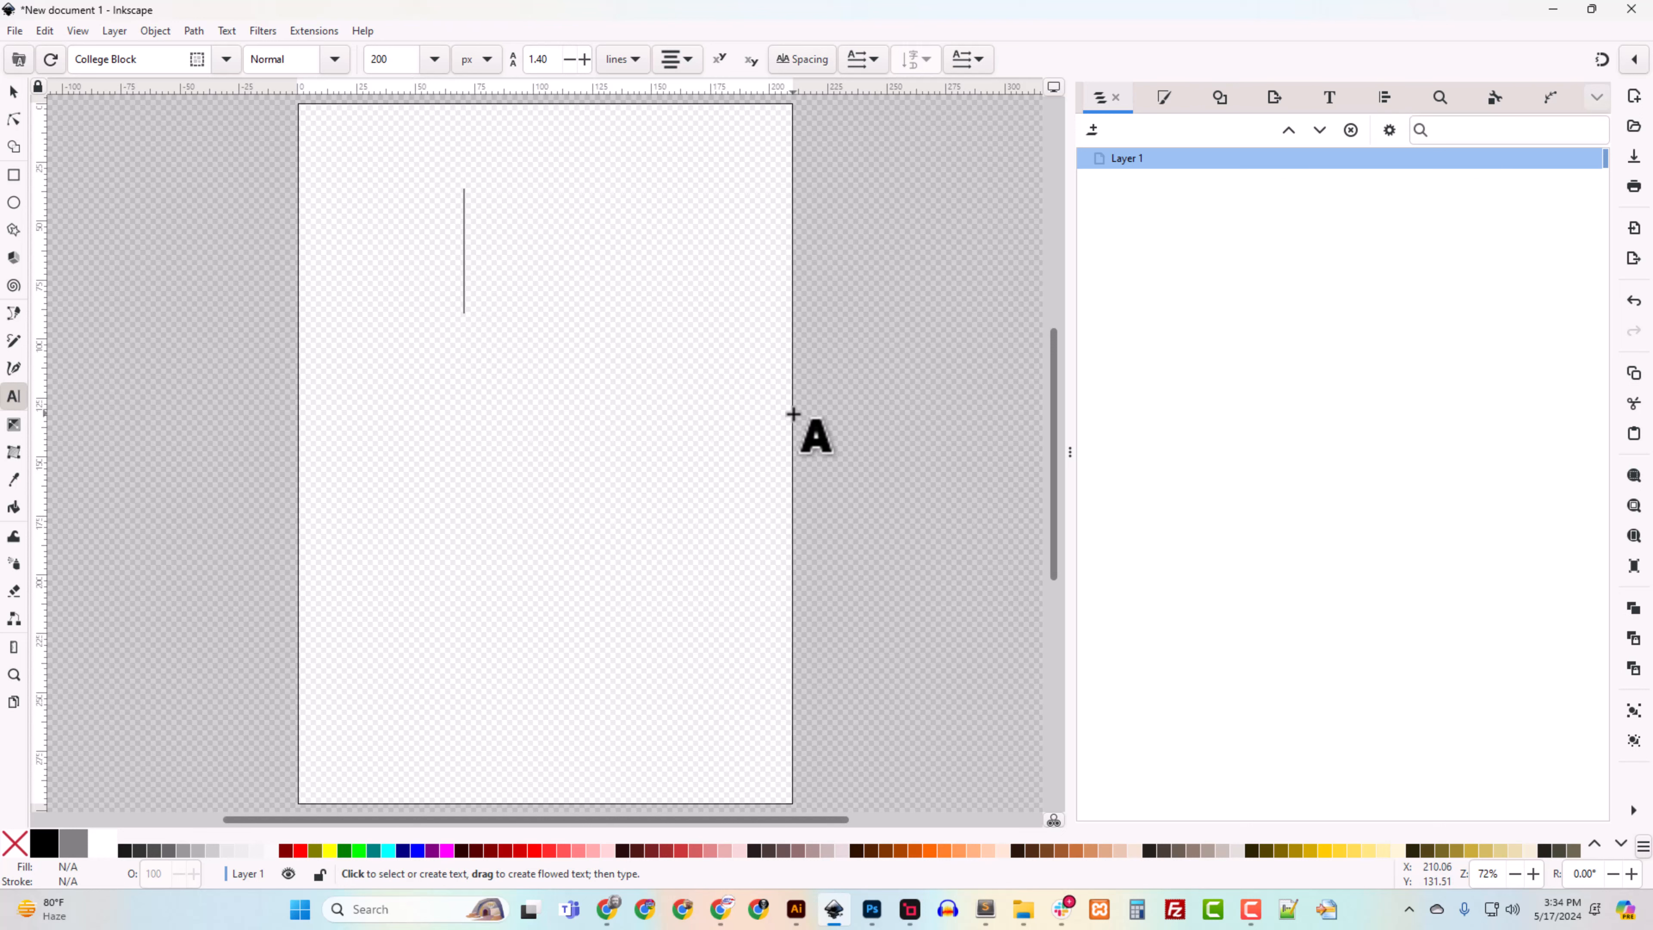
text(LIONS)
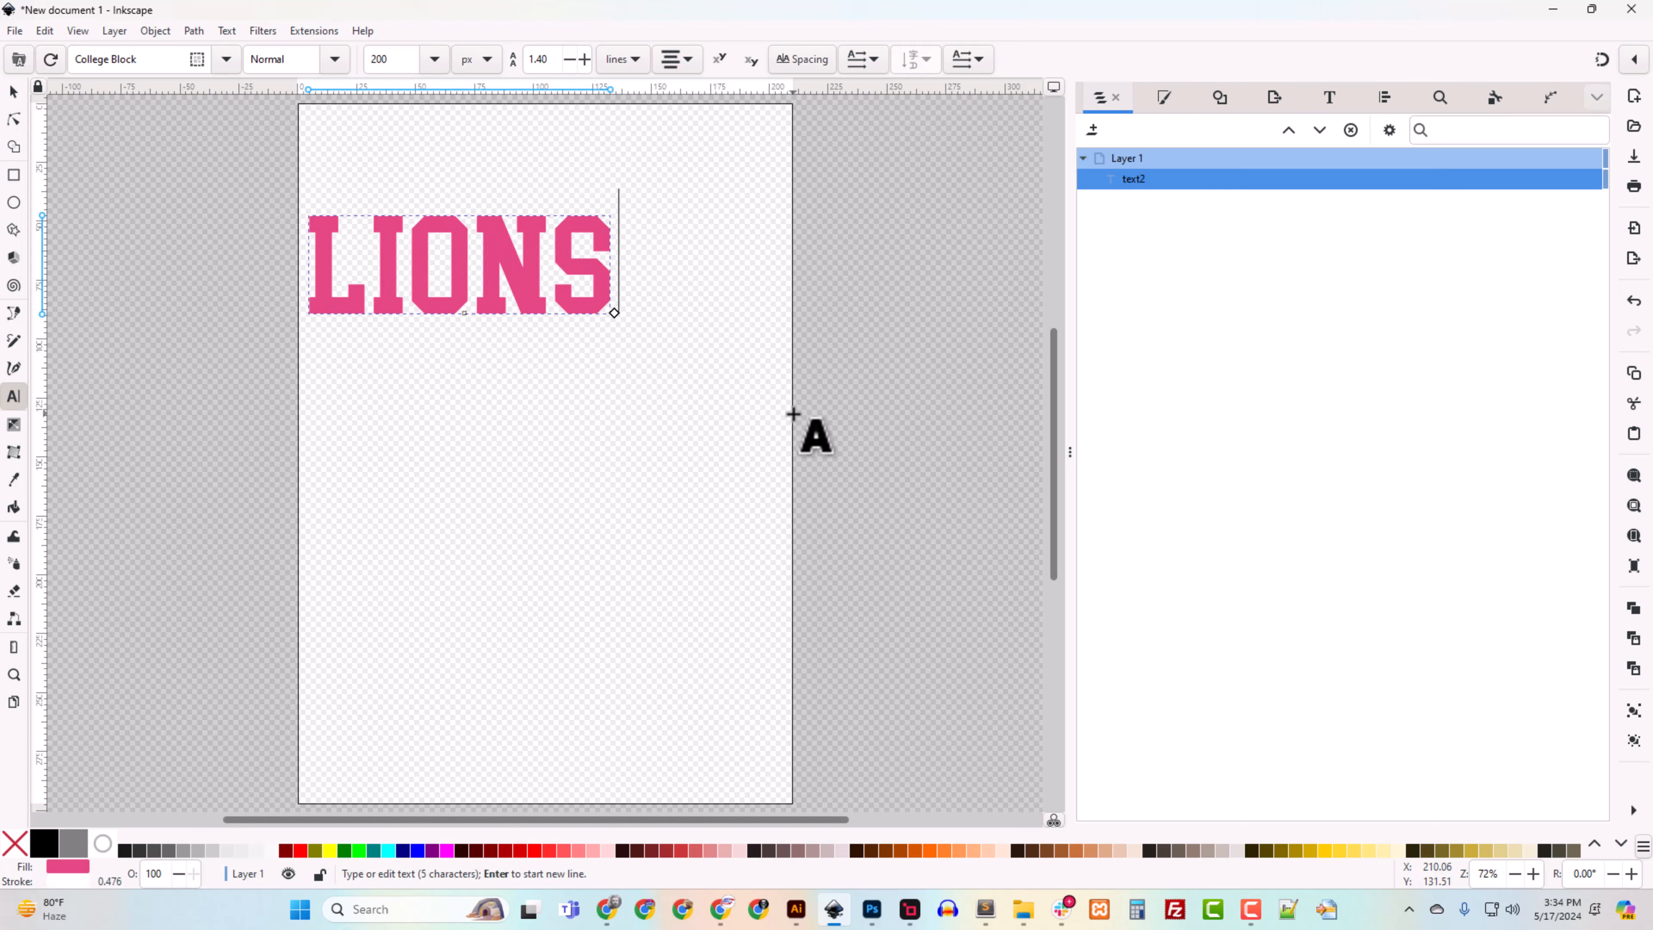
click(13, 91)
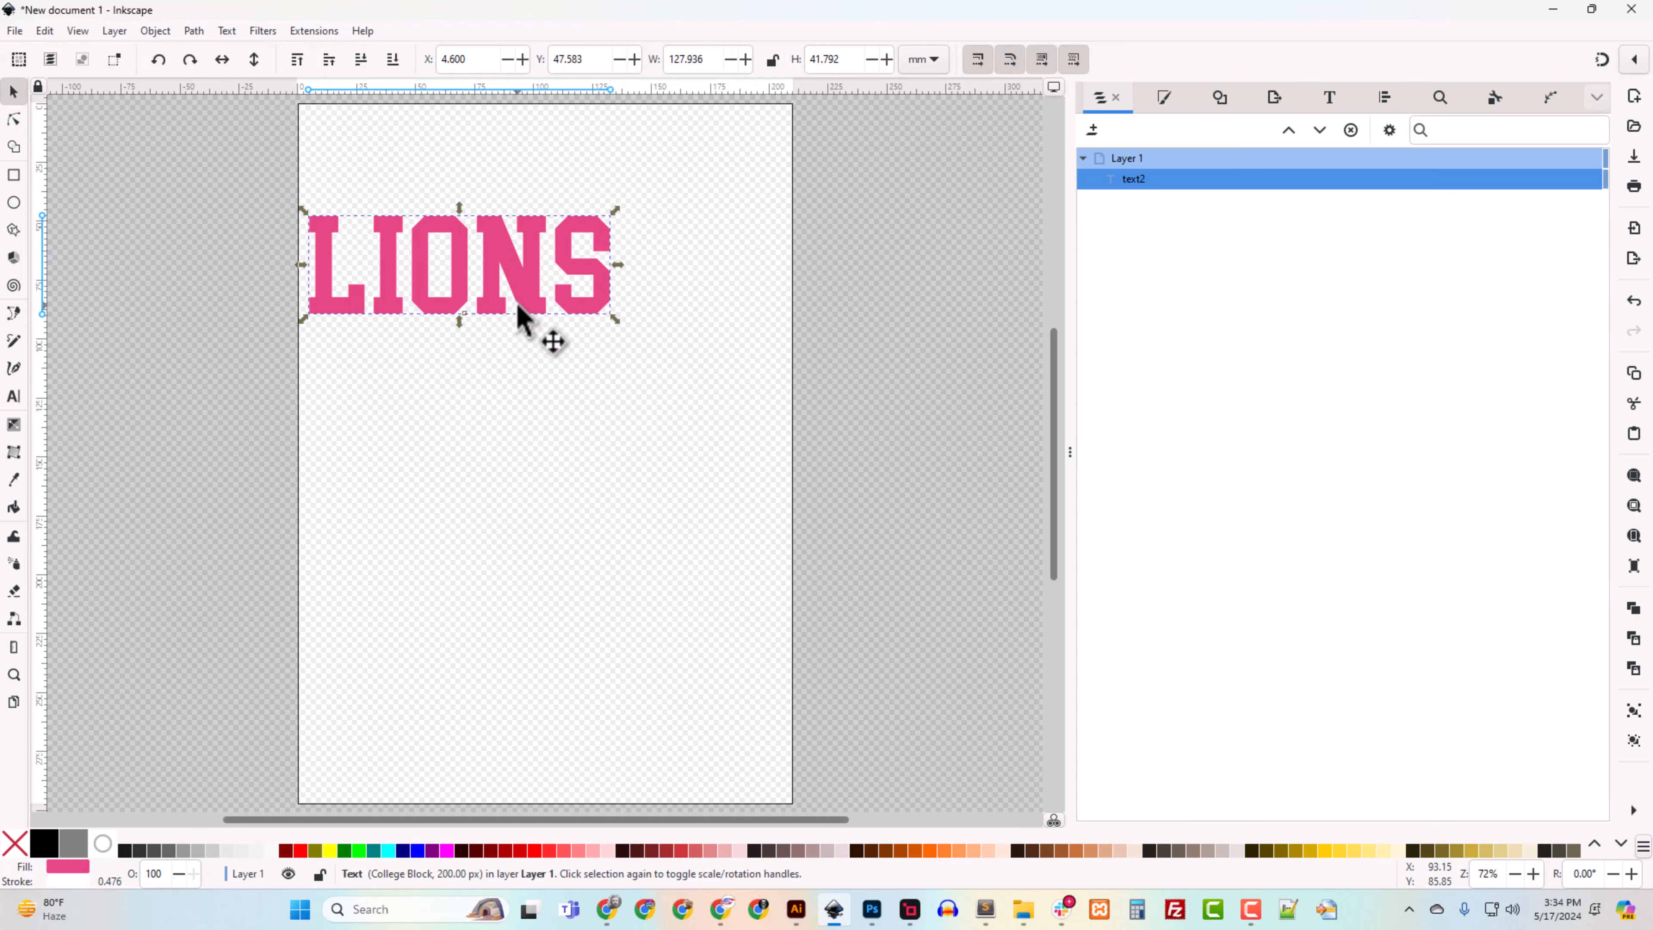
drag(557, 299, 639, 264)
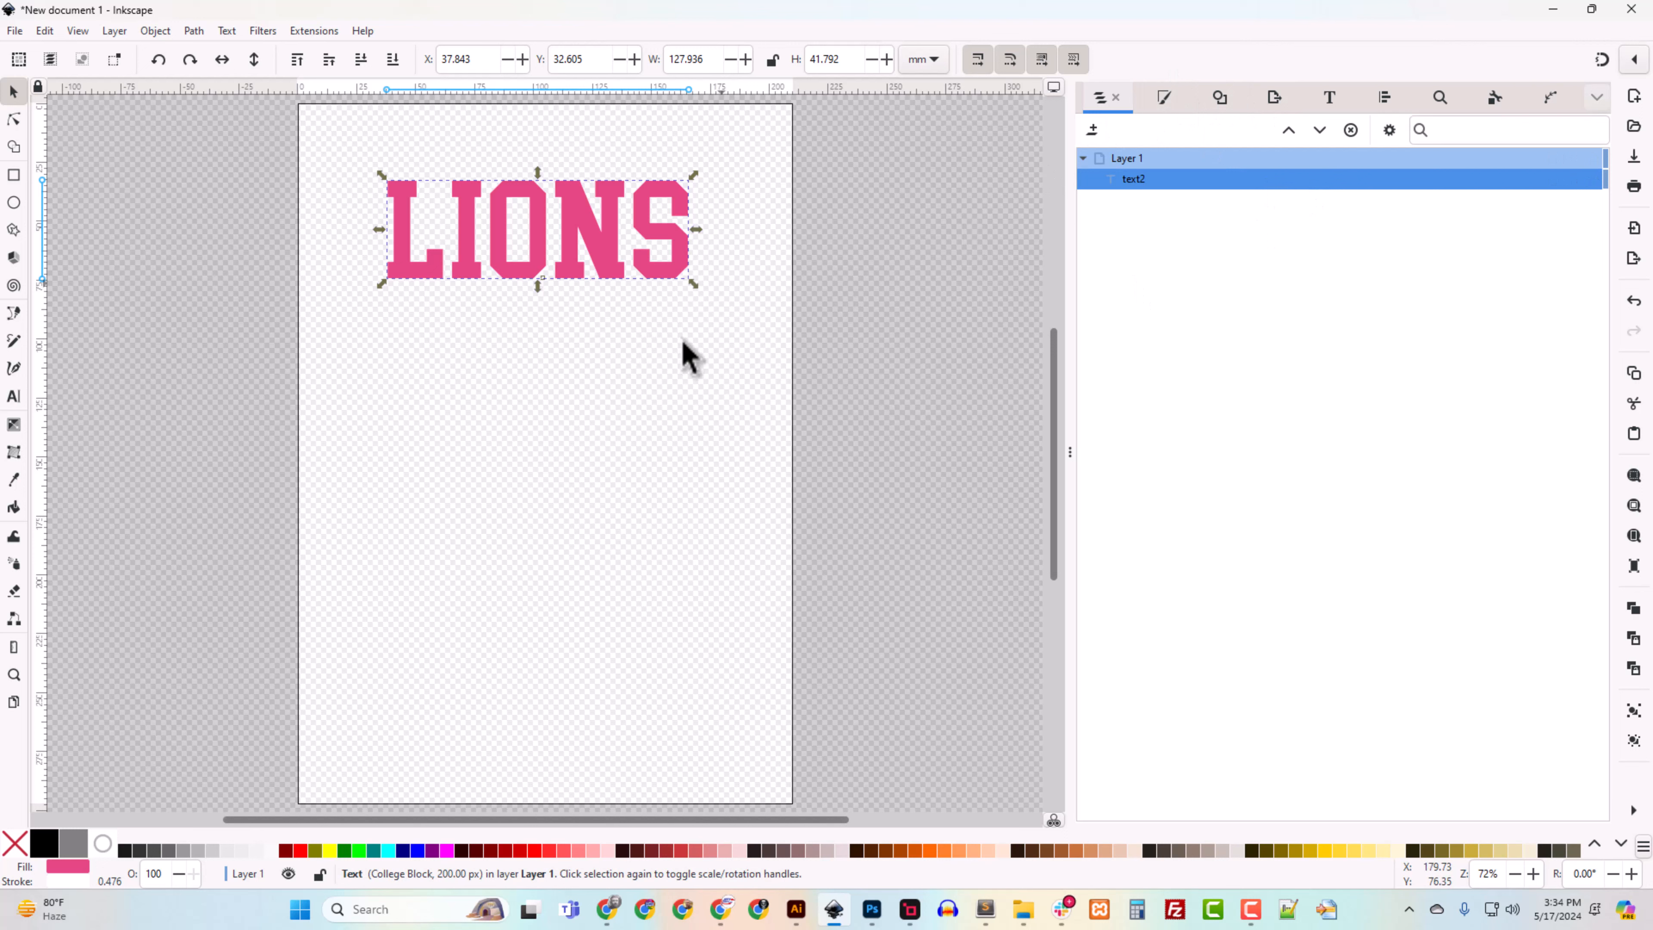
Step: Change the LIONS text's fill to solid black by setting its red, green and blue values to 0
click(1165, 98)
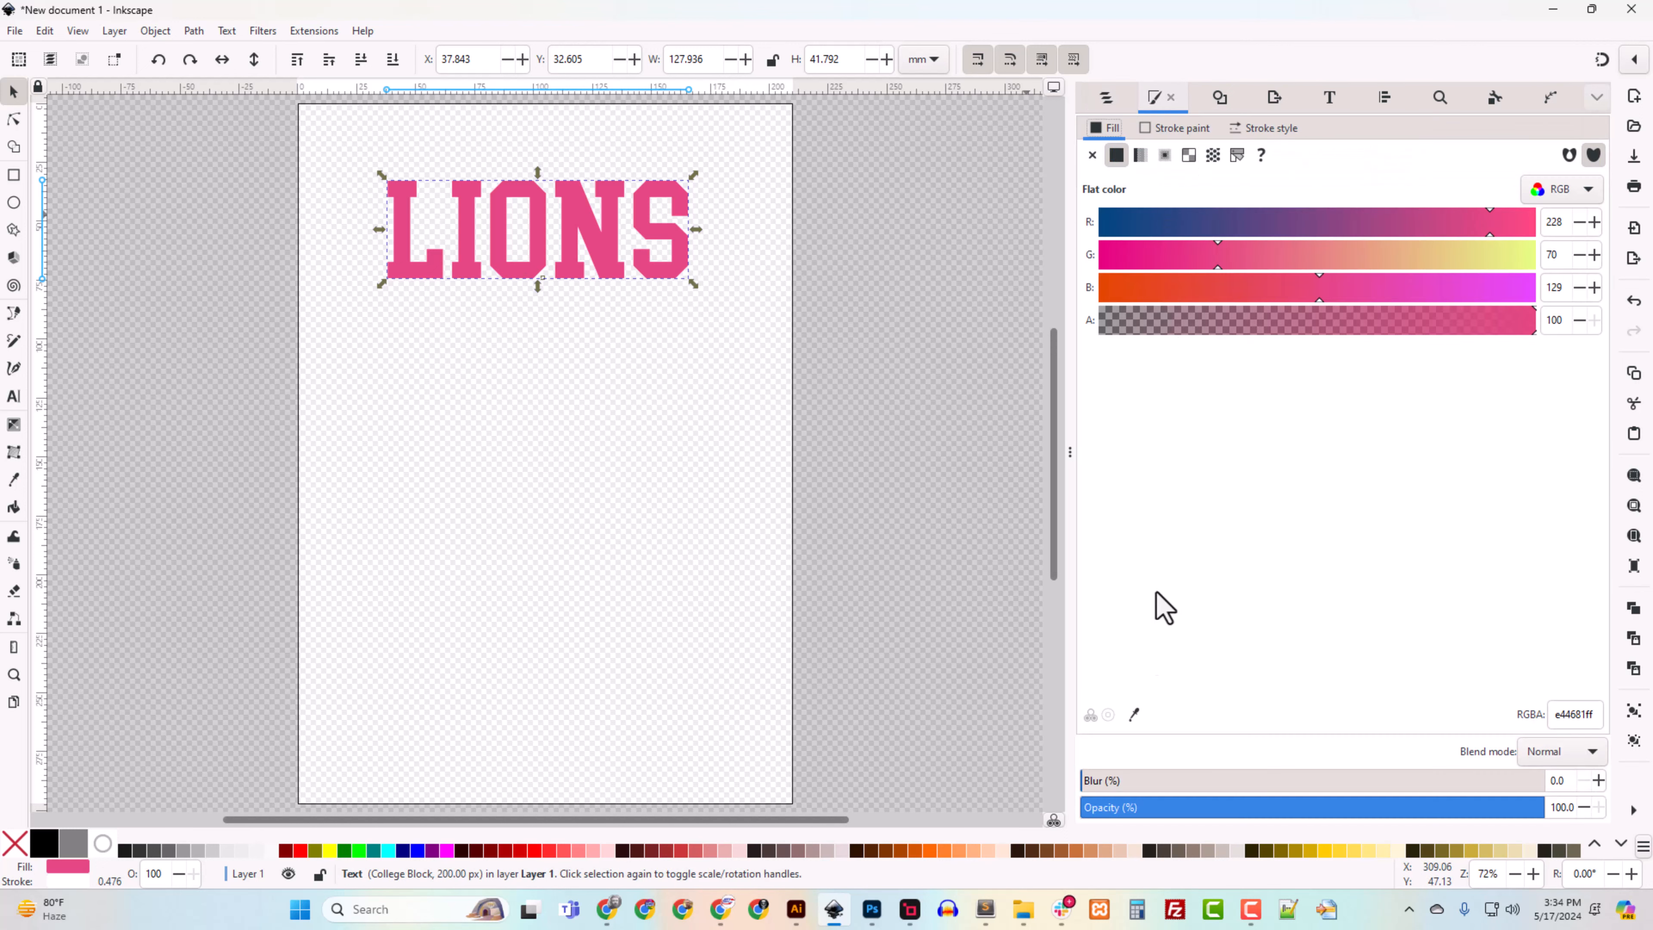
click(1134, 714)
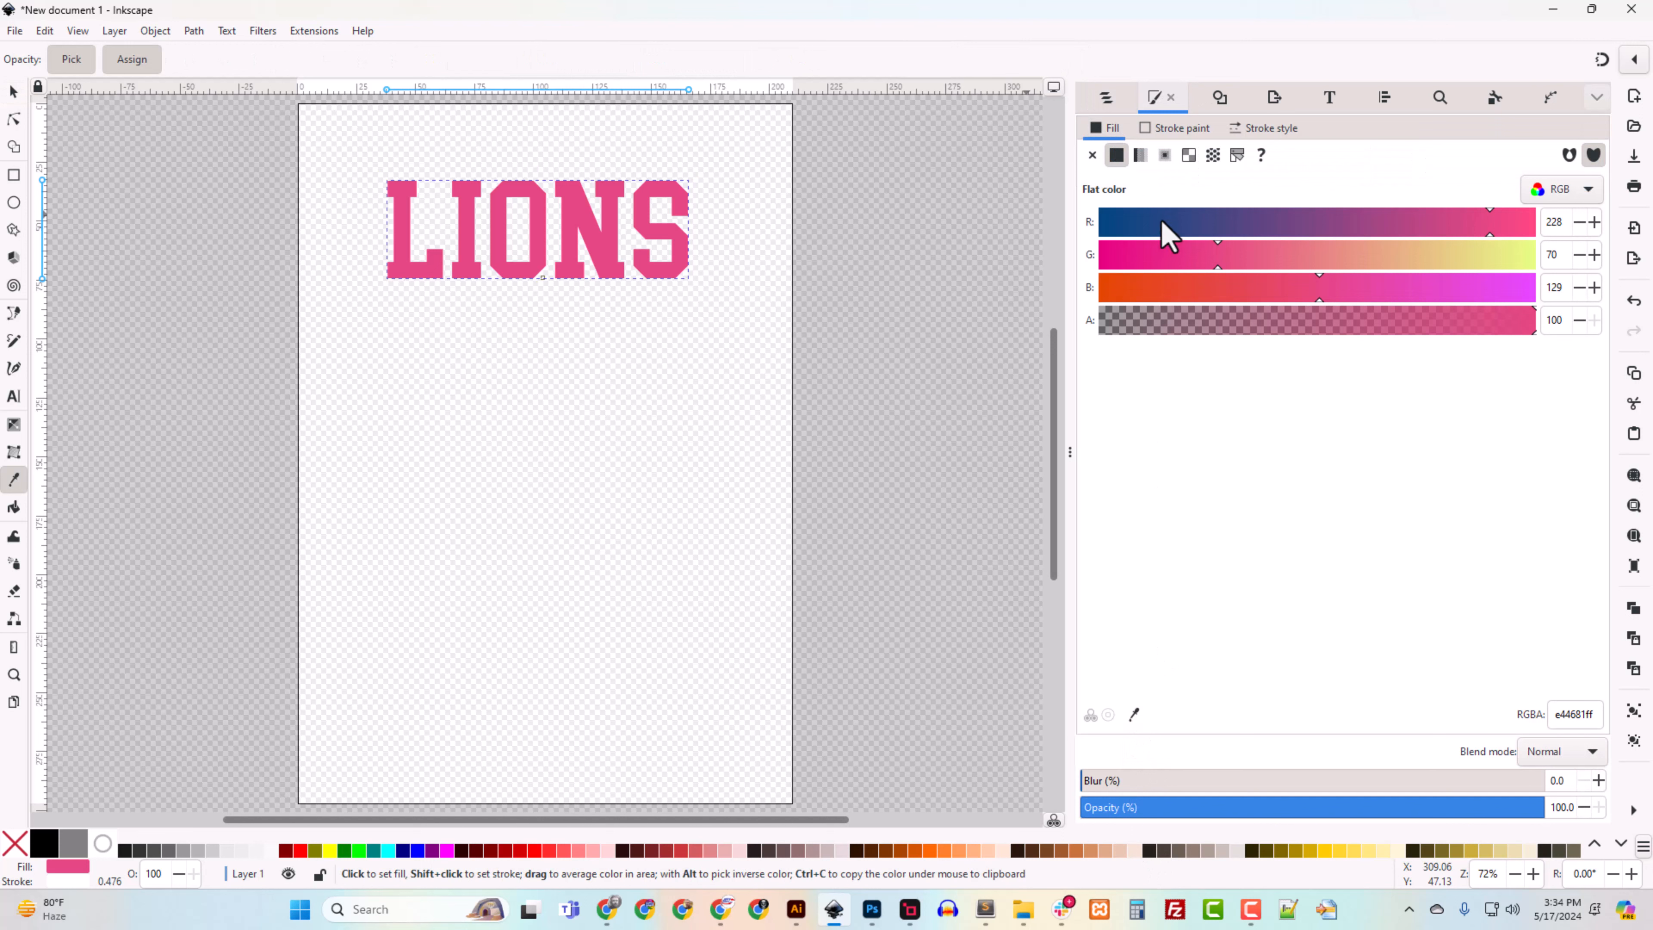
drag(1164, 231, 957, 267)
drag(1129, 288, 970, 319)
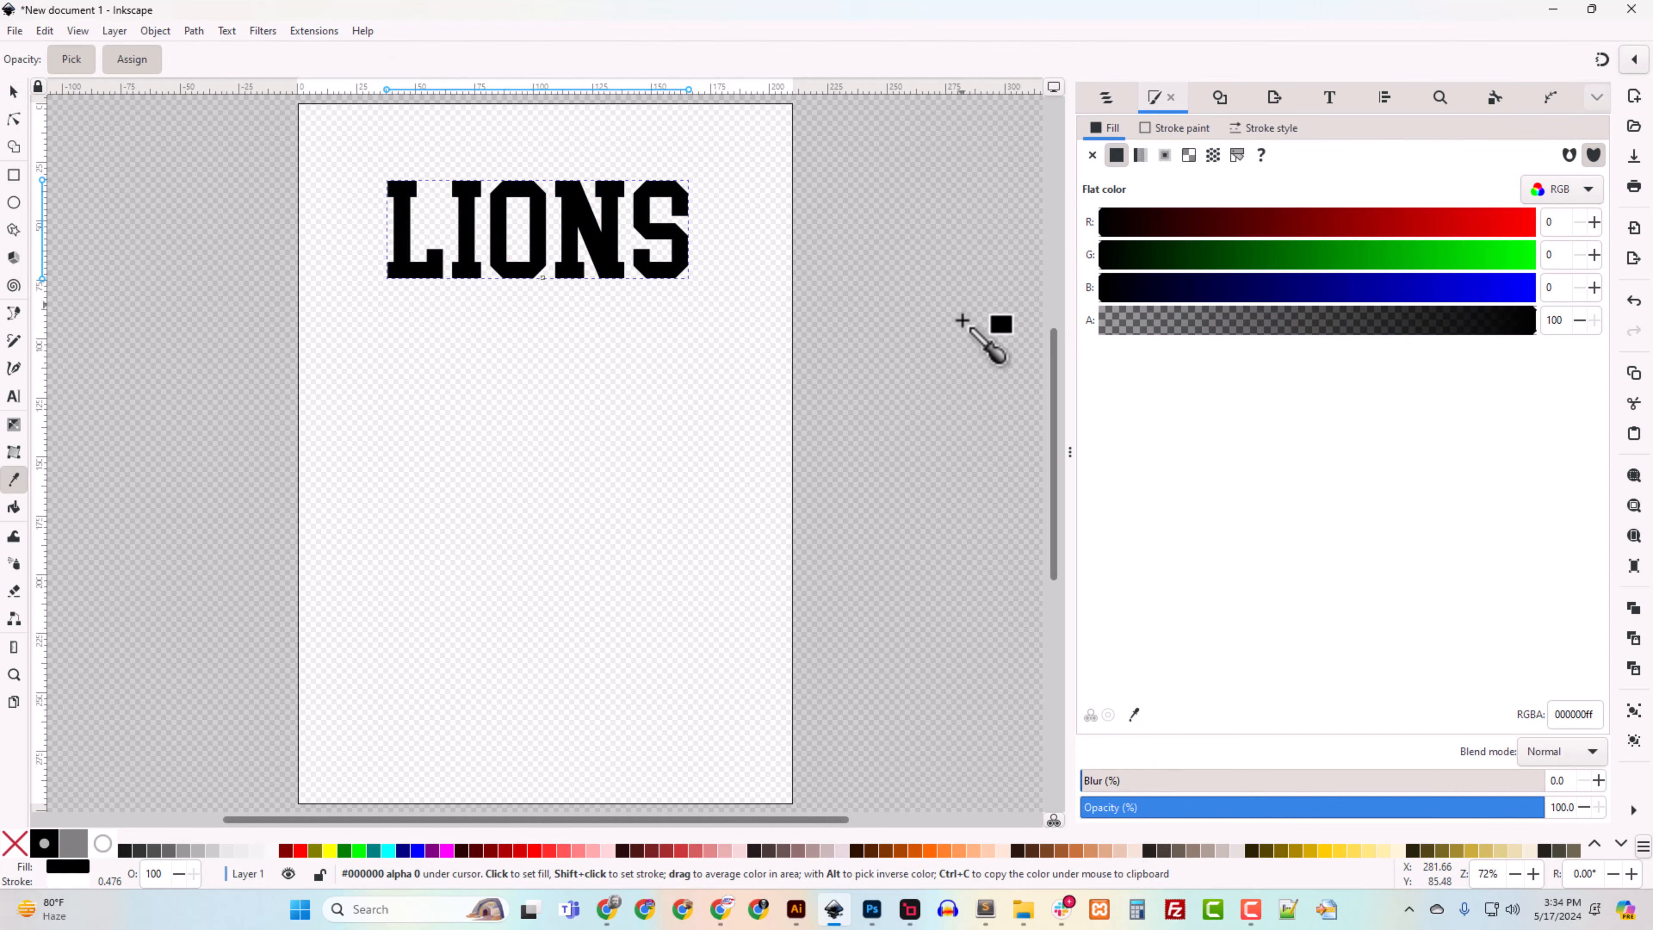
click(9, 92)
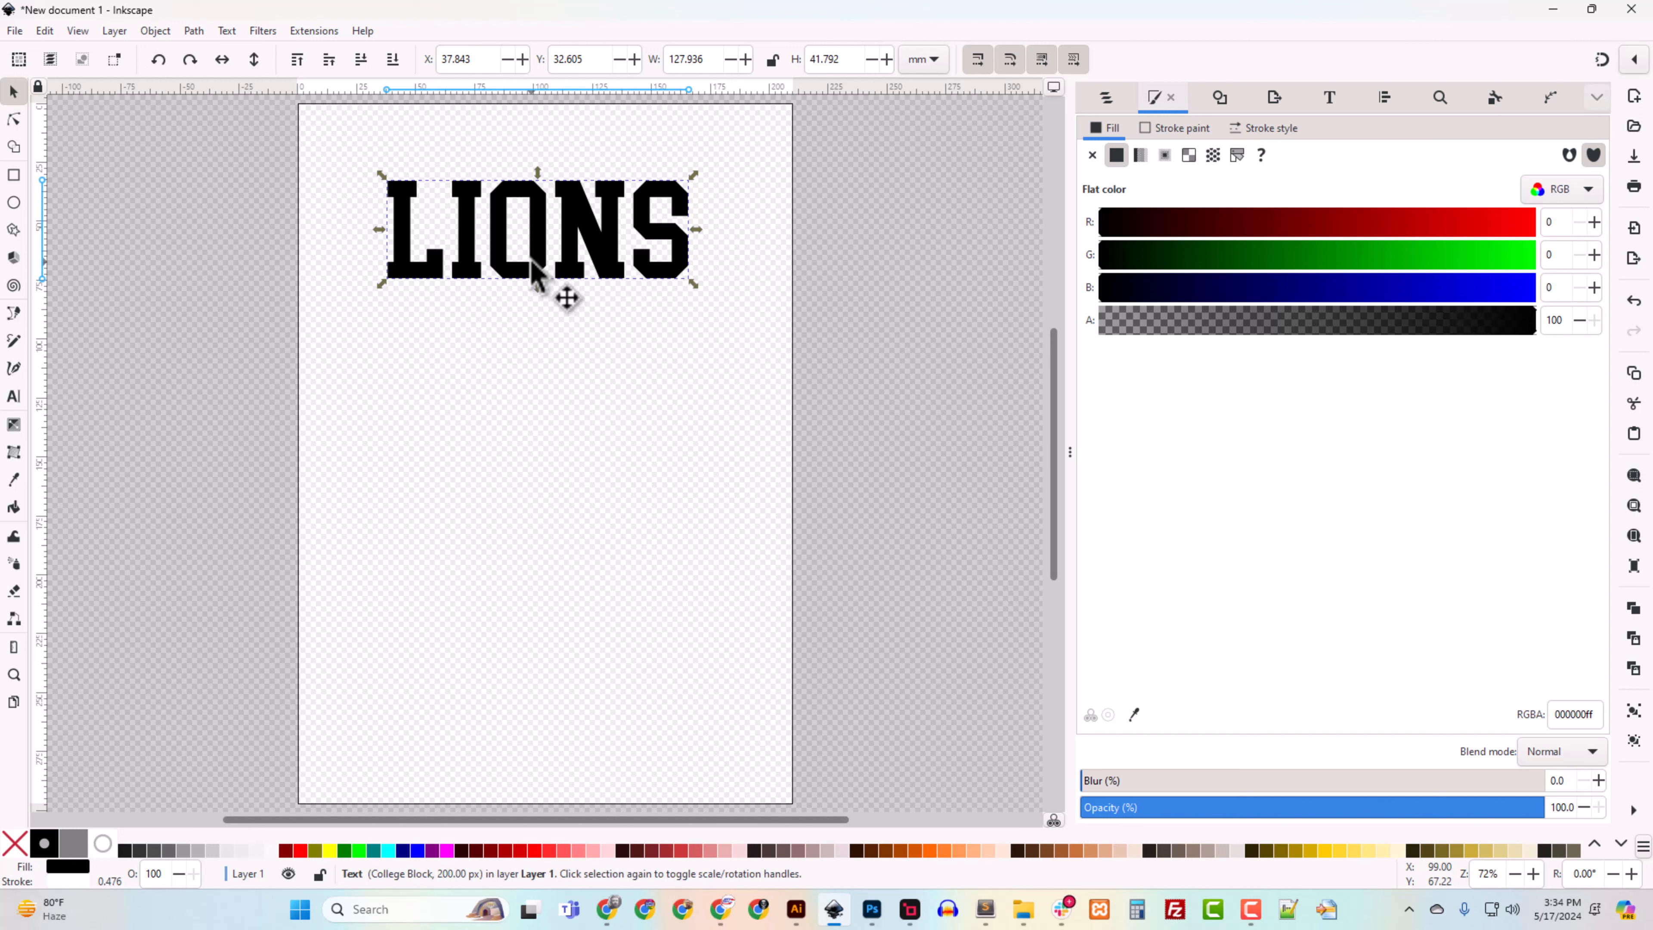
Step: Duplicate the LIONS text and move the copy straight down to about Y 75 mm, directly beneath the original
key(ctrl+d)
key(shift+Down)
key(shift+Down)
key(shift+Down)
key(shift+Down)
key(shift+Down)
key(shift+Down)
key(shift+Down)
key(shift+Down)
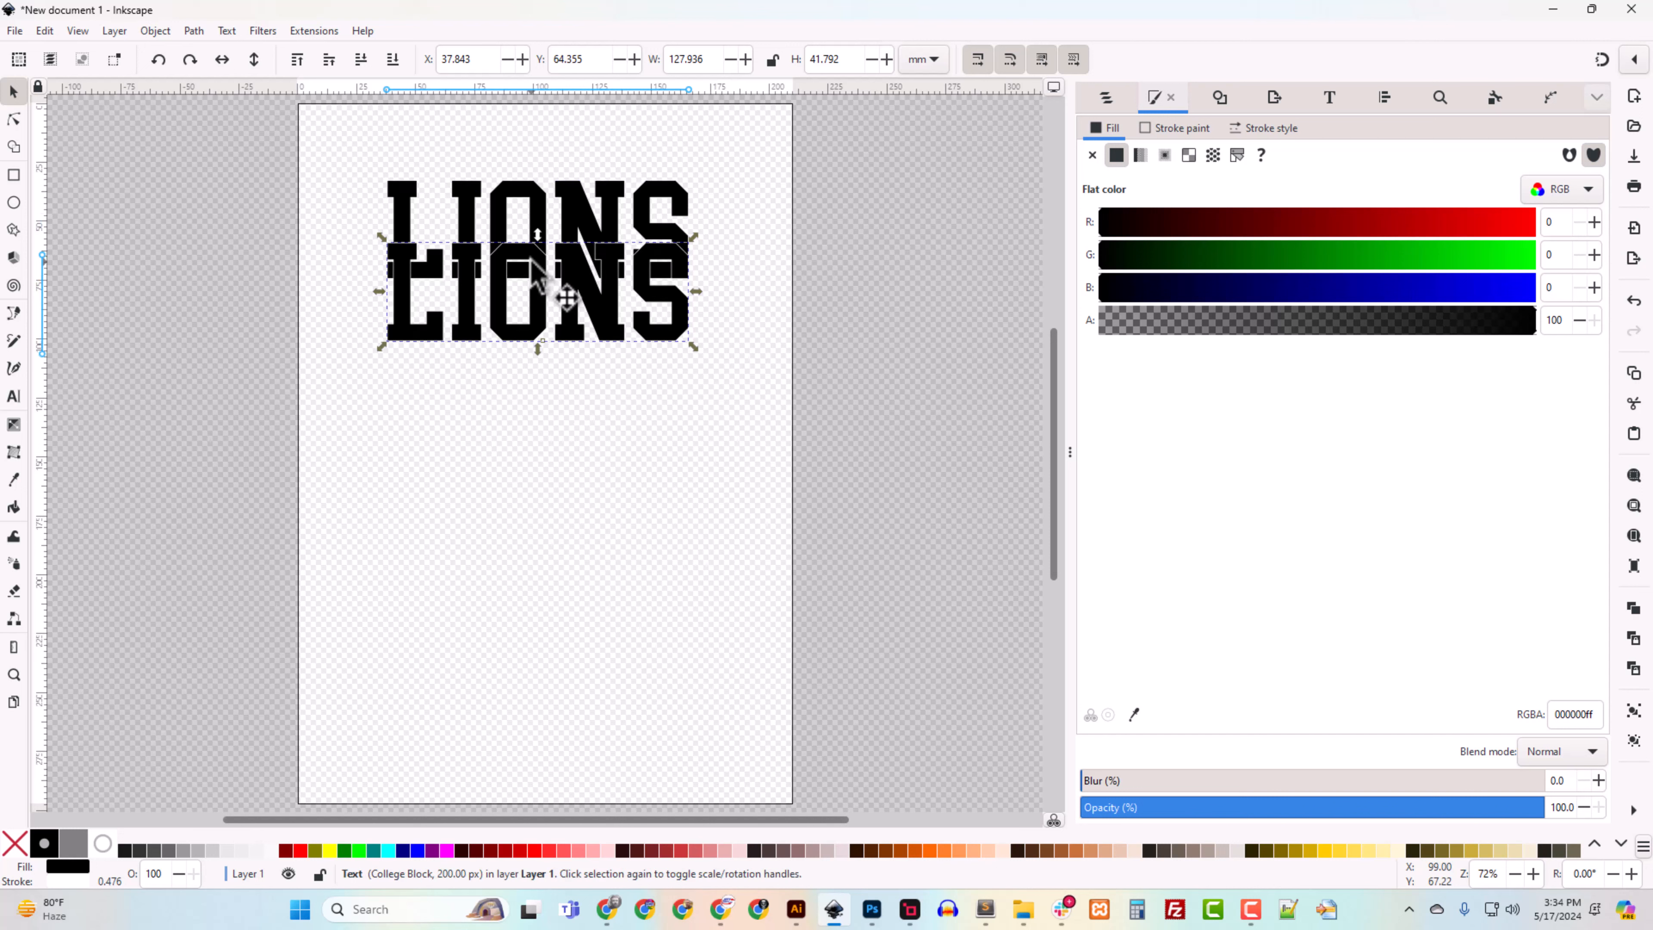
key(shift+Down)
key(shift+Up)
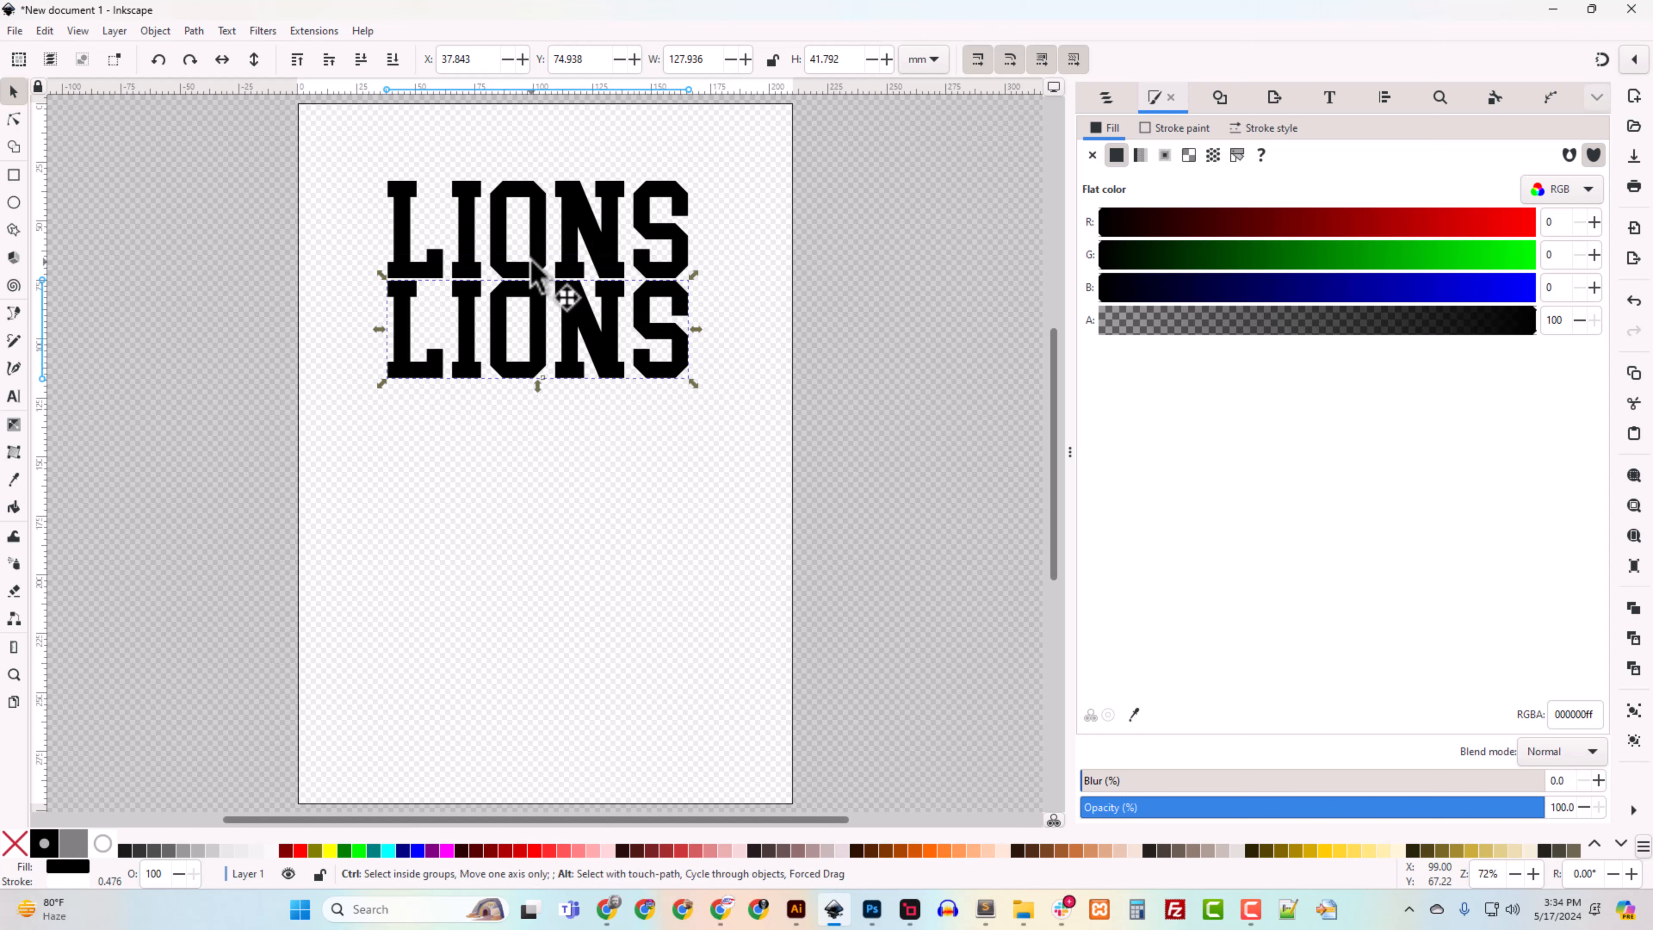
Step: Duplicate the top LIONS text and move the copy straight down to about Y 117 mm as a third row
click(530, 259)
key(ctrl+d)
key(shift+Down)
key(shift+Down)
key(shift+Down)
key(shift+Down)
key(shift+Down)
key(shift+Down)
key(shift+Down)
key(shift+Down)
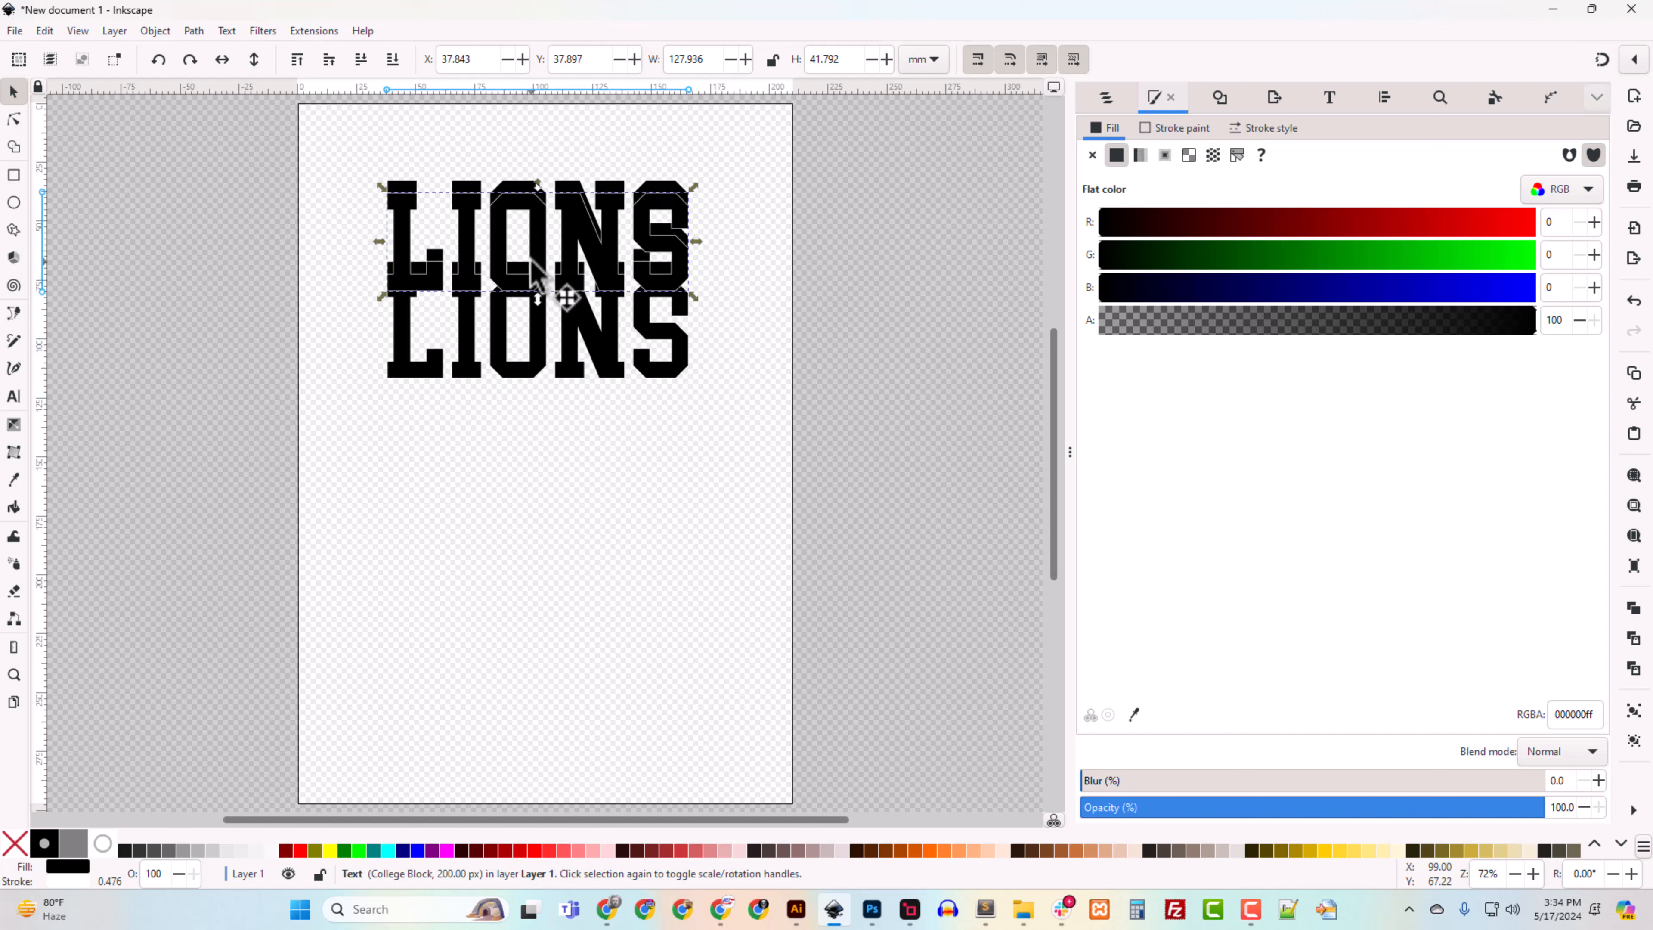
key(shift+Down)
key(shift+Down)
key(shift+Down)
key(shift+Down)
key(shift+Down)
key(shift+Down)
key(shift+Down)
key(shift+Down)
key(shift+Down)
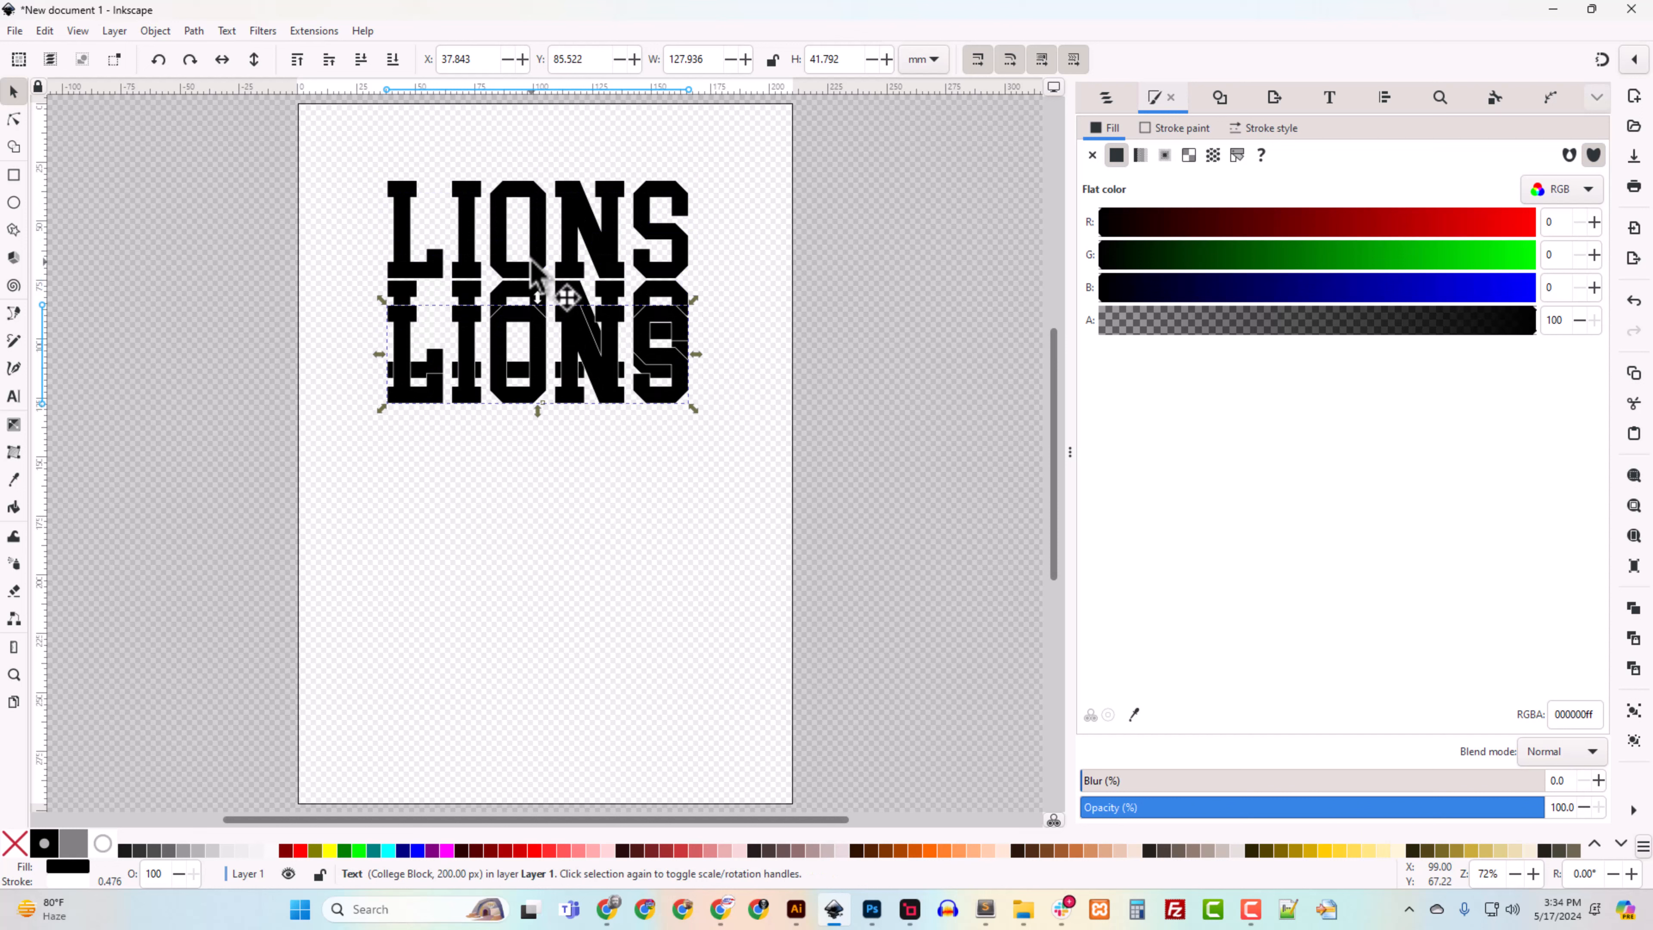
key(shift+Up)
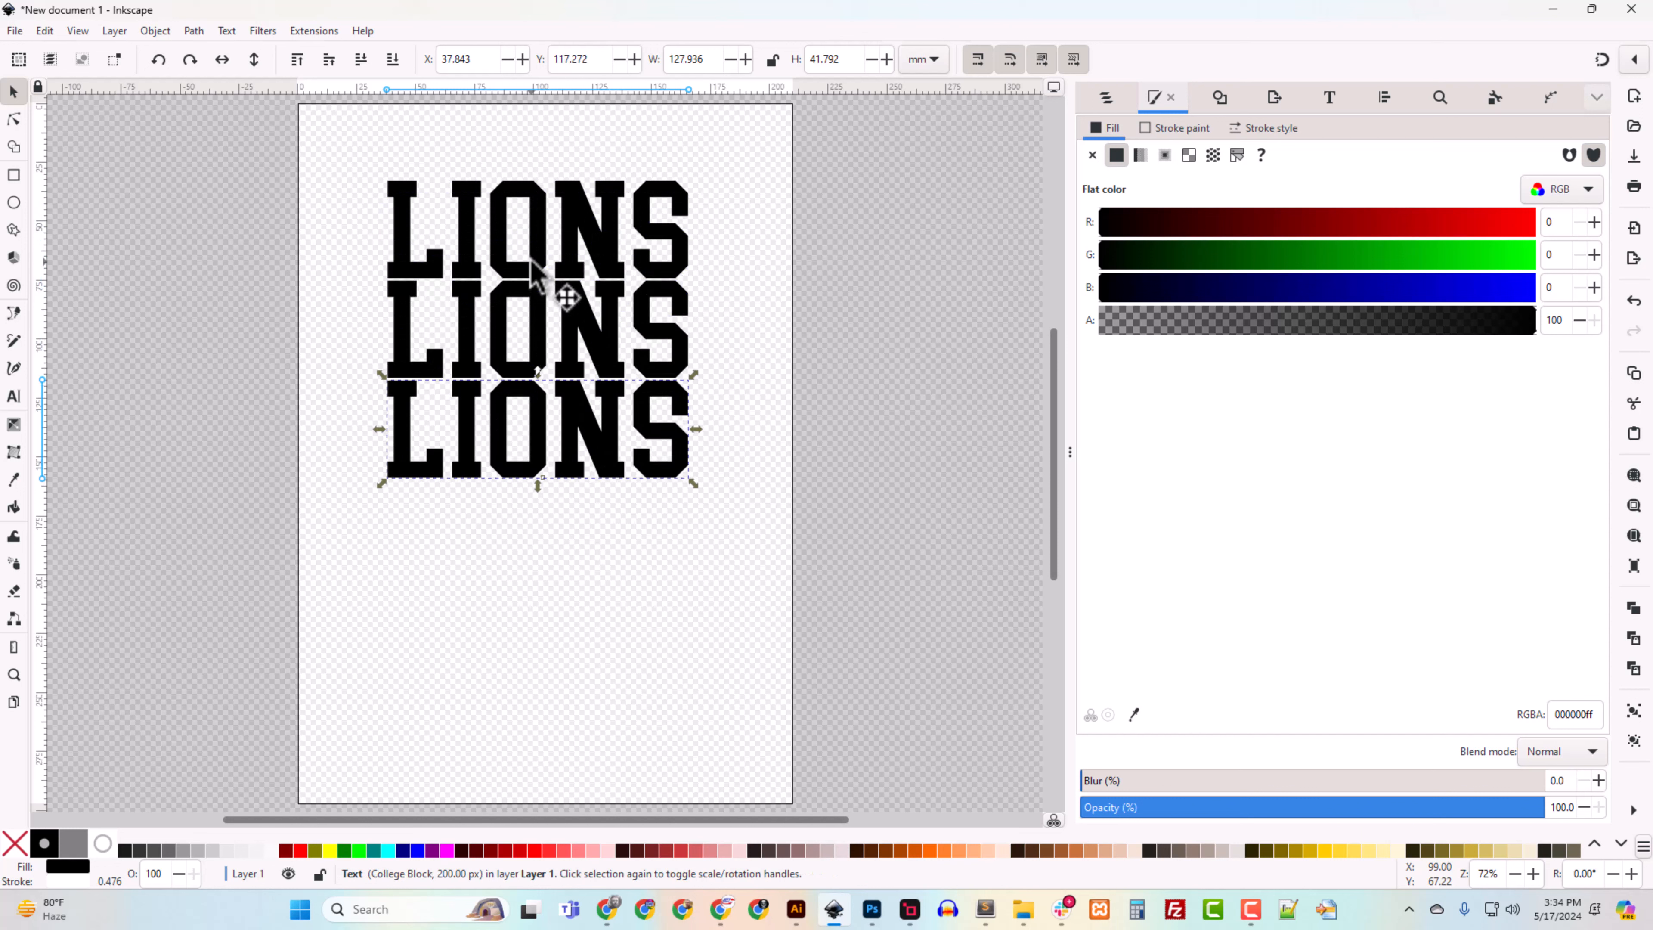
Step: Duplicate the LIONS text once more and place the copy straight below the third row, at about Y 160 mm
key(ctrl+d)
key(shift+Up)
key(shift+Up)
key(shift+Up)
key(shift+Up)
key(shift+Up)
key(shift+Up)
key(shift+Up)
key(shift+Up)
key(shift+Up)
key(shift+Up)
key(shift+Up)
key(shift+Up)
key(shift+Up)
key(shift+Up)
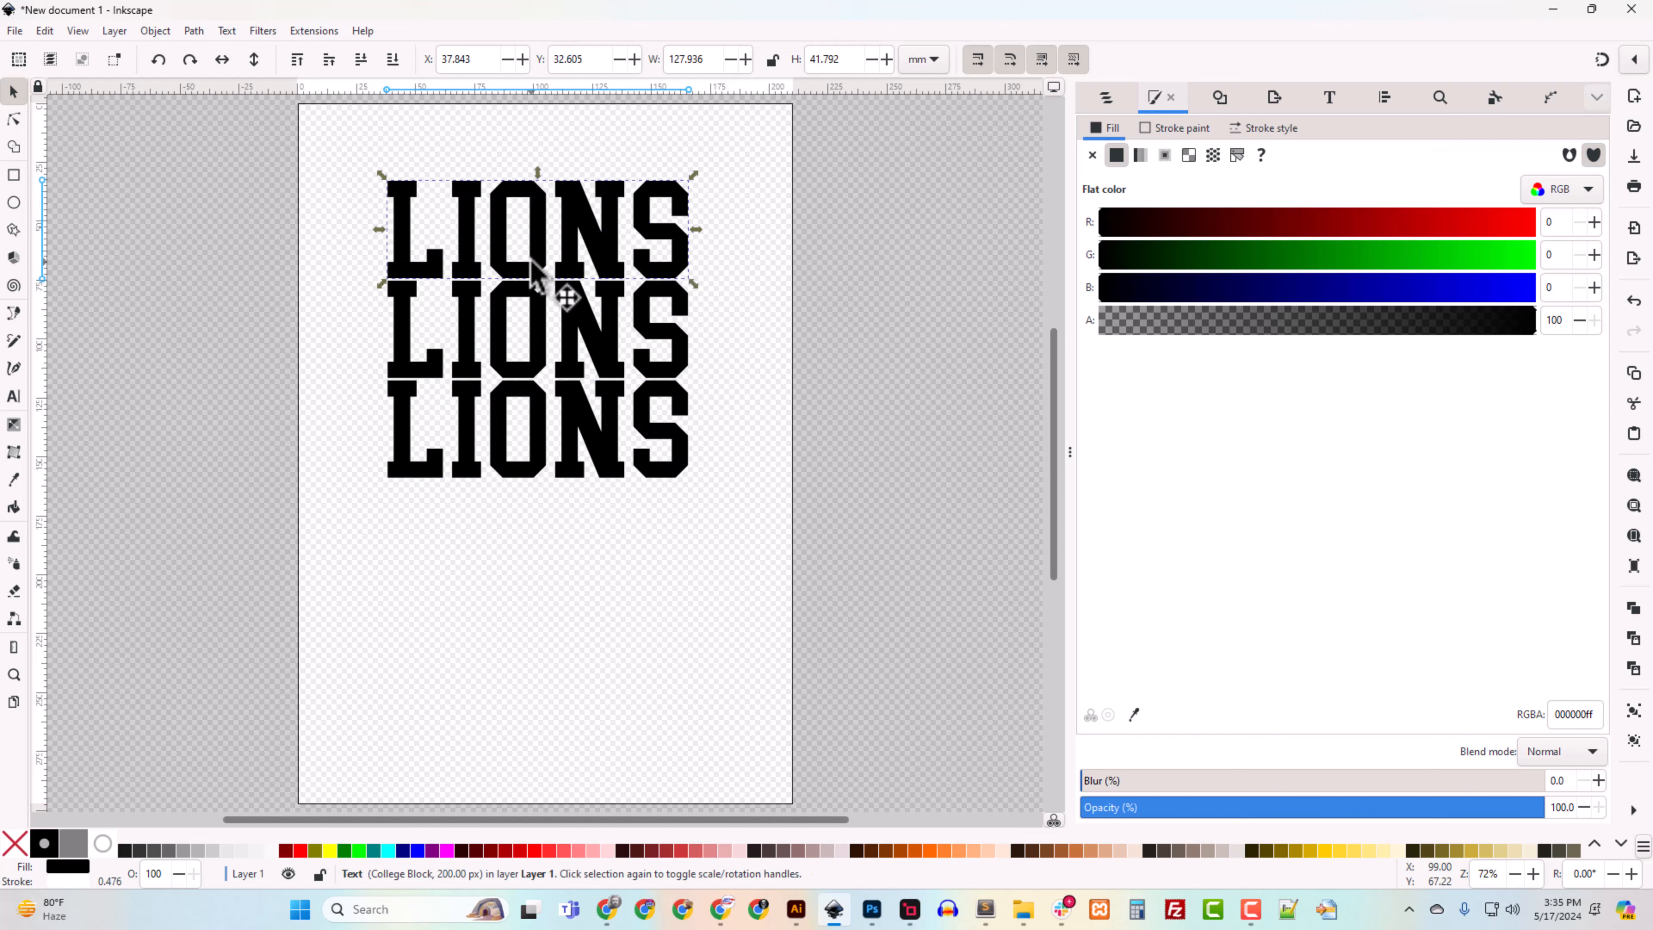
key(shift+Down)
key(shift+Down)
key(shift+Down)
key(shift+Down)
key(shift+Down)
key(shift+Down)
key(shift+Down)
key(shift+Down)
key(shift+Down)
key(shift+Down)
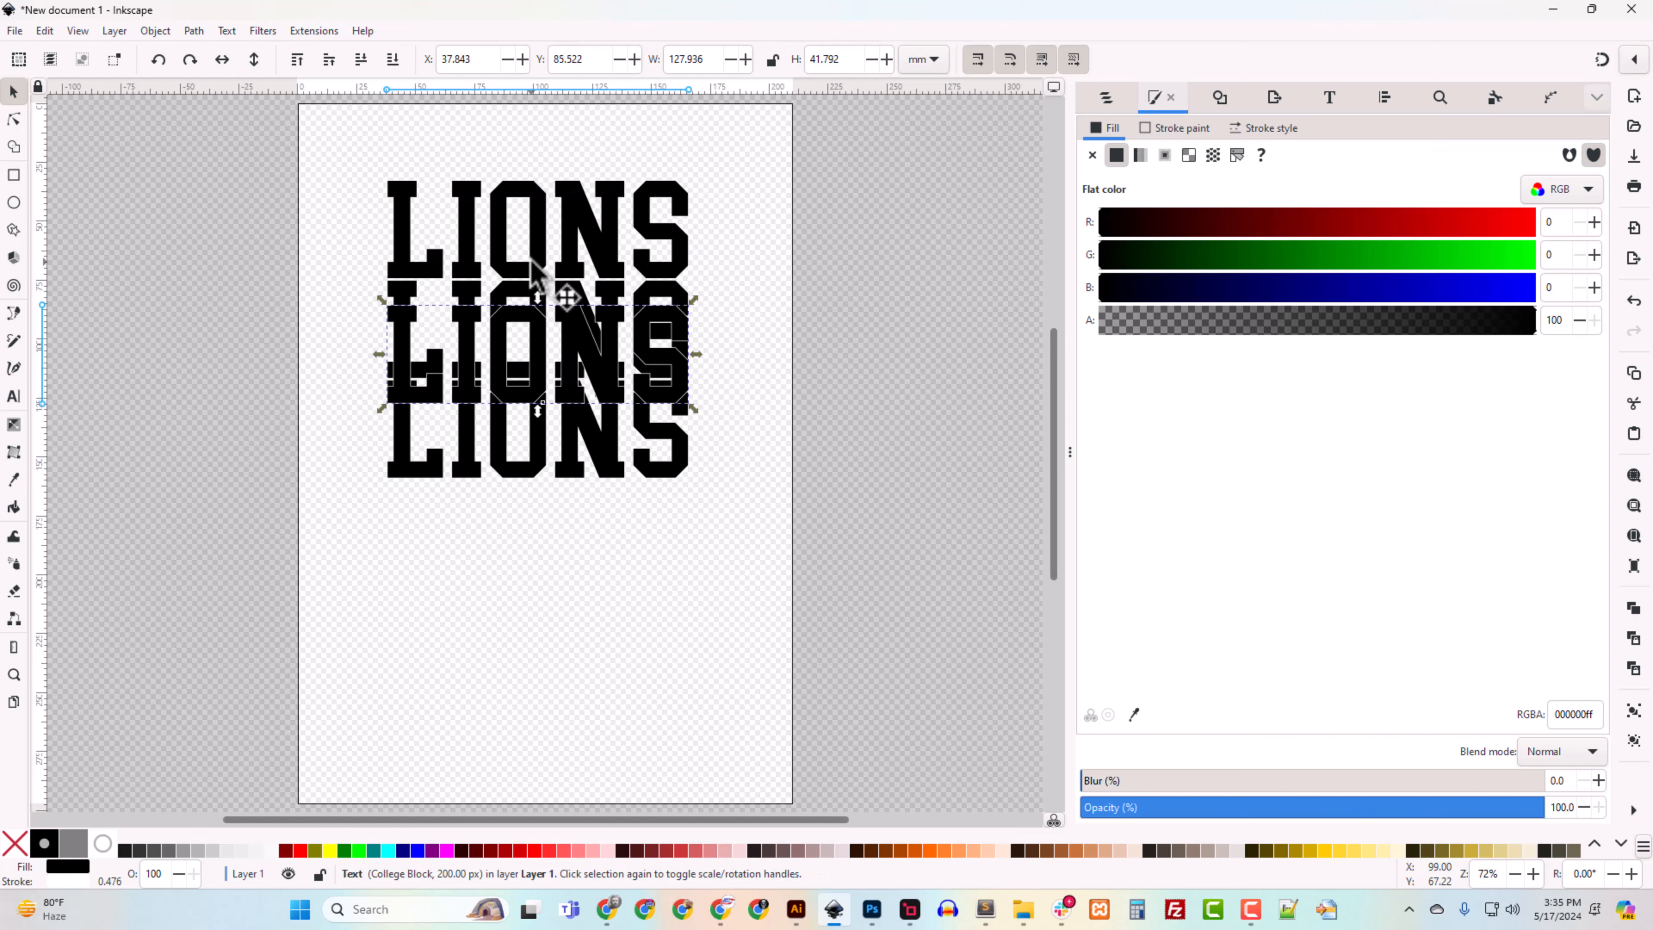
key(shift+Down)
key(shift+Down)
key(shift+Down)
key(shift+Down)
key(shift+Down)
key(shift+Down)
key(shift+Down)
key(shift+Down)
key(shift+Down)
key(shift+Down)
key(shift+Down)
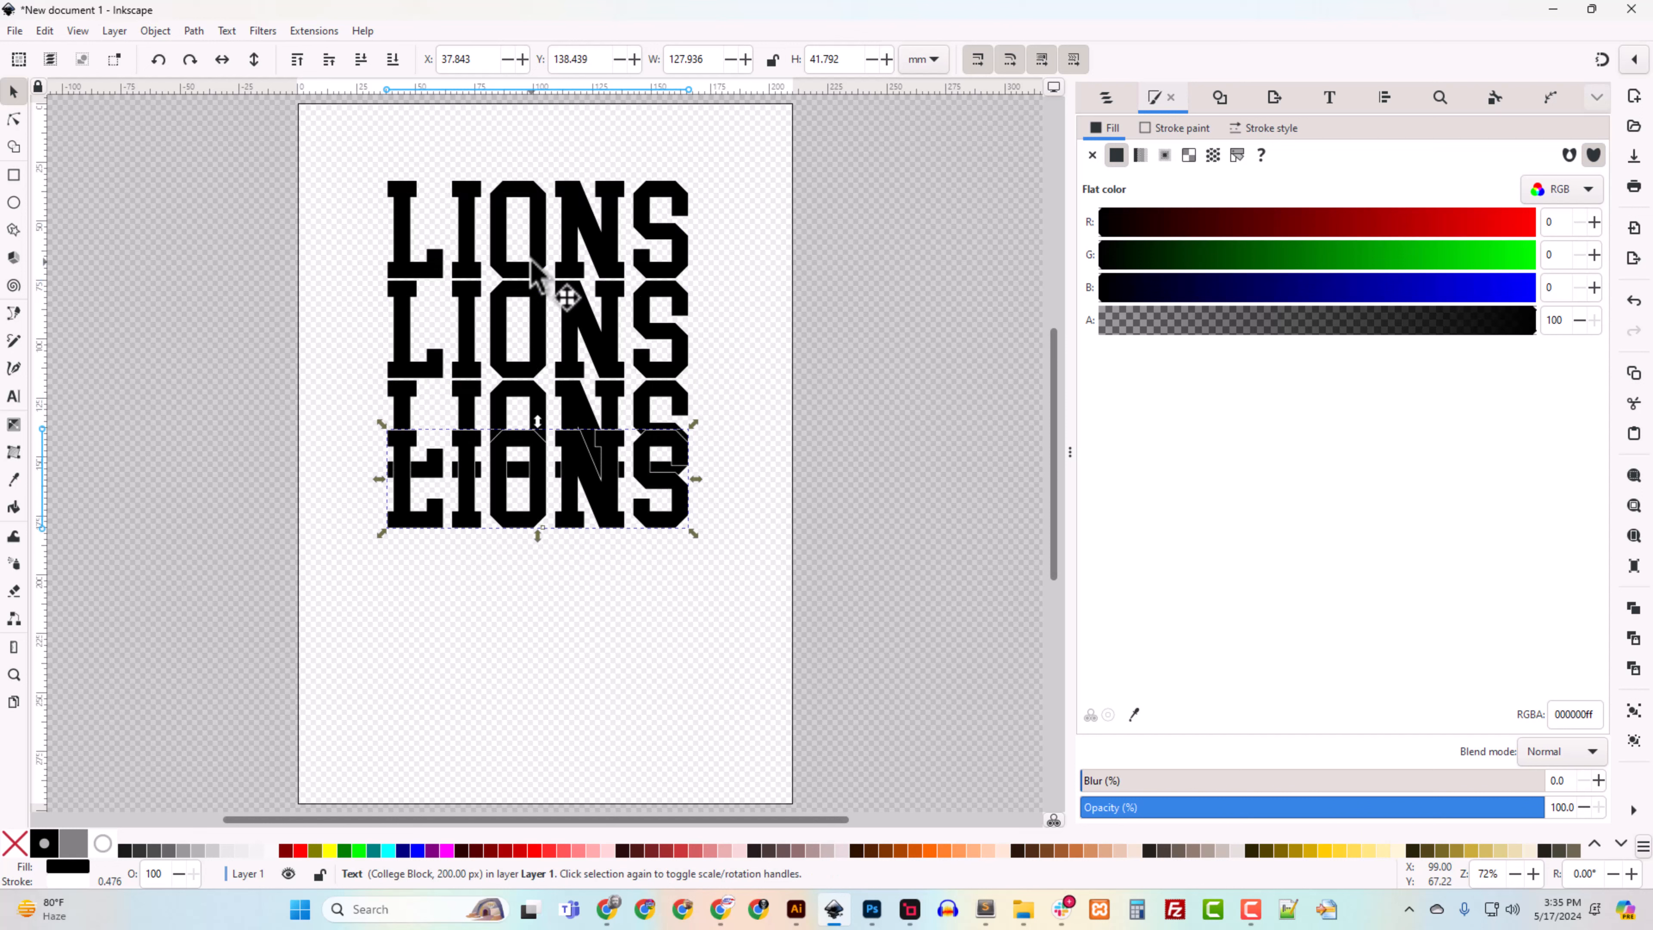
key(shift+Down)
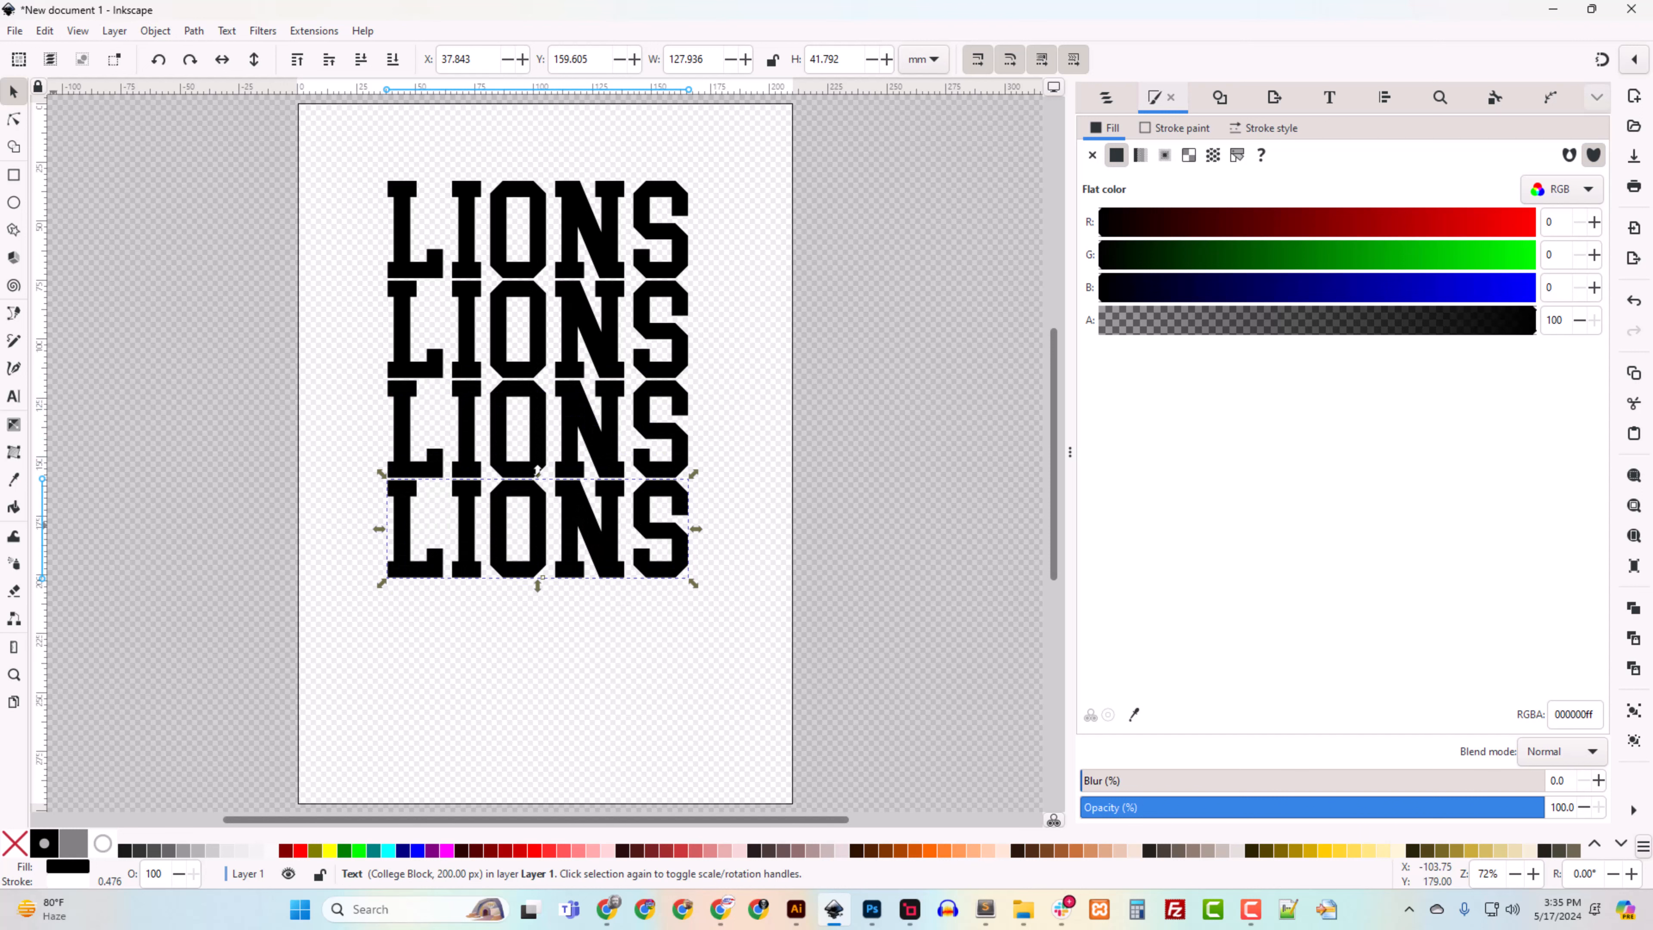
Step: Add a fifth copy of the LIONS text and move it straight down to about Y 186 mm, overlapping the fourth row
click(14, 398)
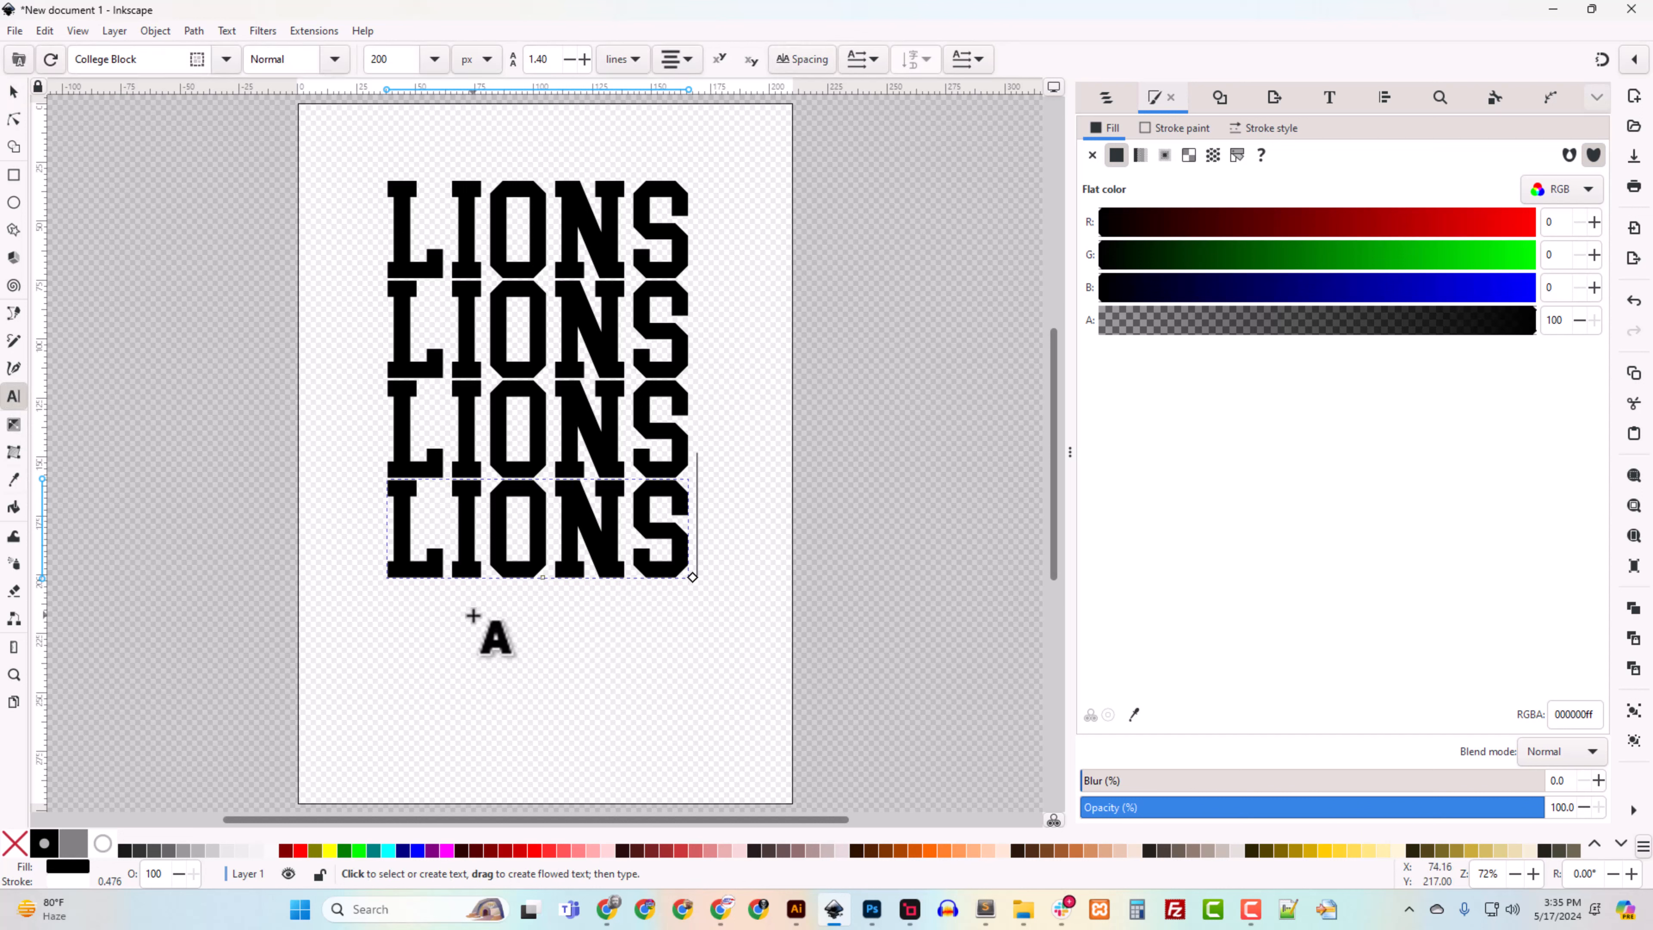
click(14, 92)
key(ctrl)
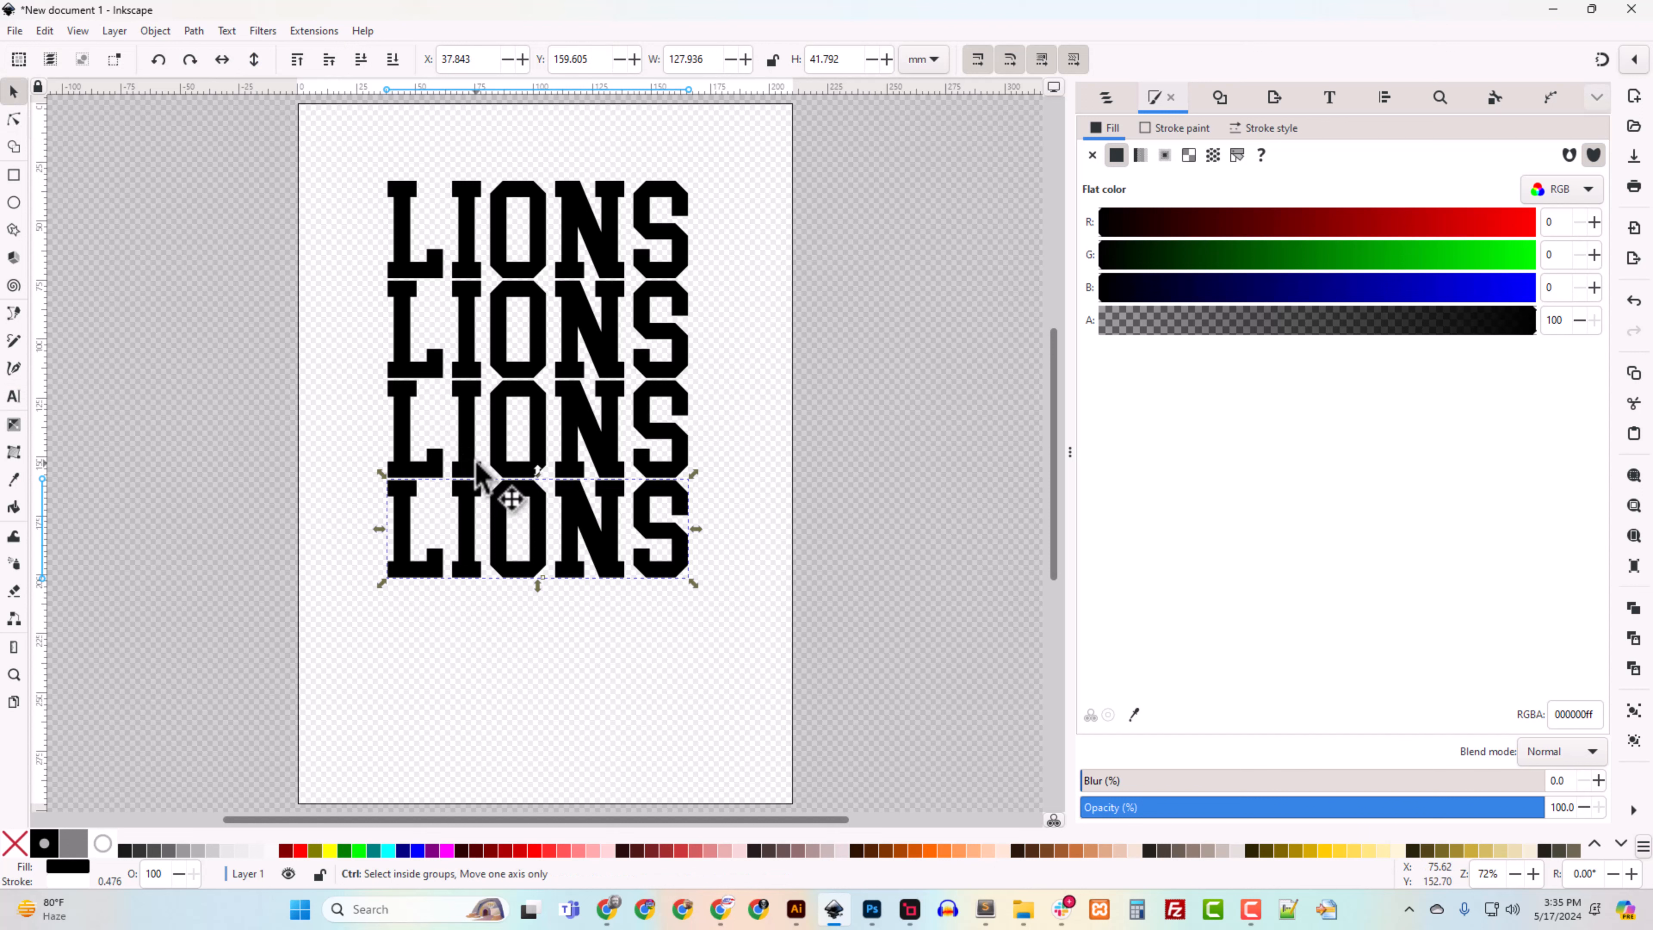
key(ctrl+alt+v)
key(shift+Down)
key(shift+Down)
key(shift+Down)
key(shift+Down)
key(shift+Down)
key(shift+Down)
key(shift+Down)
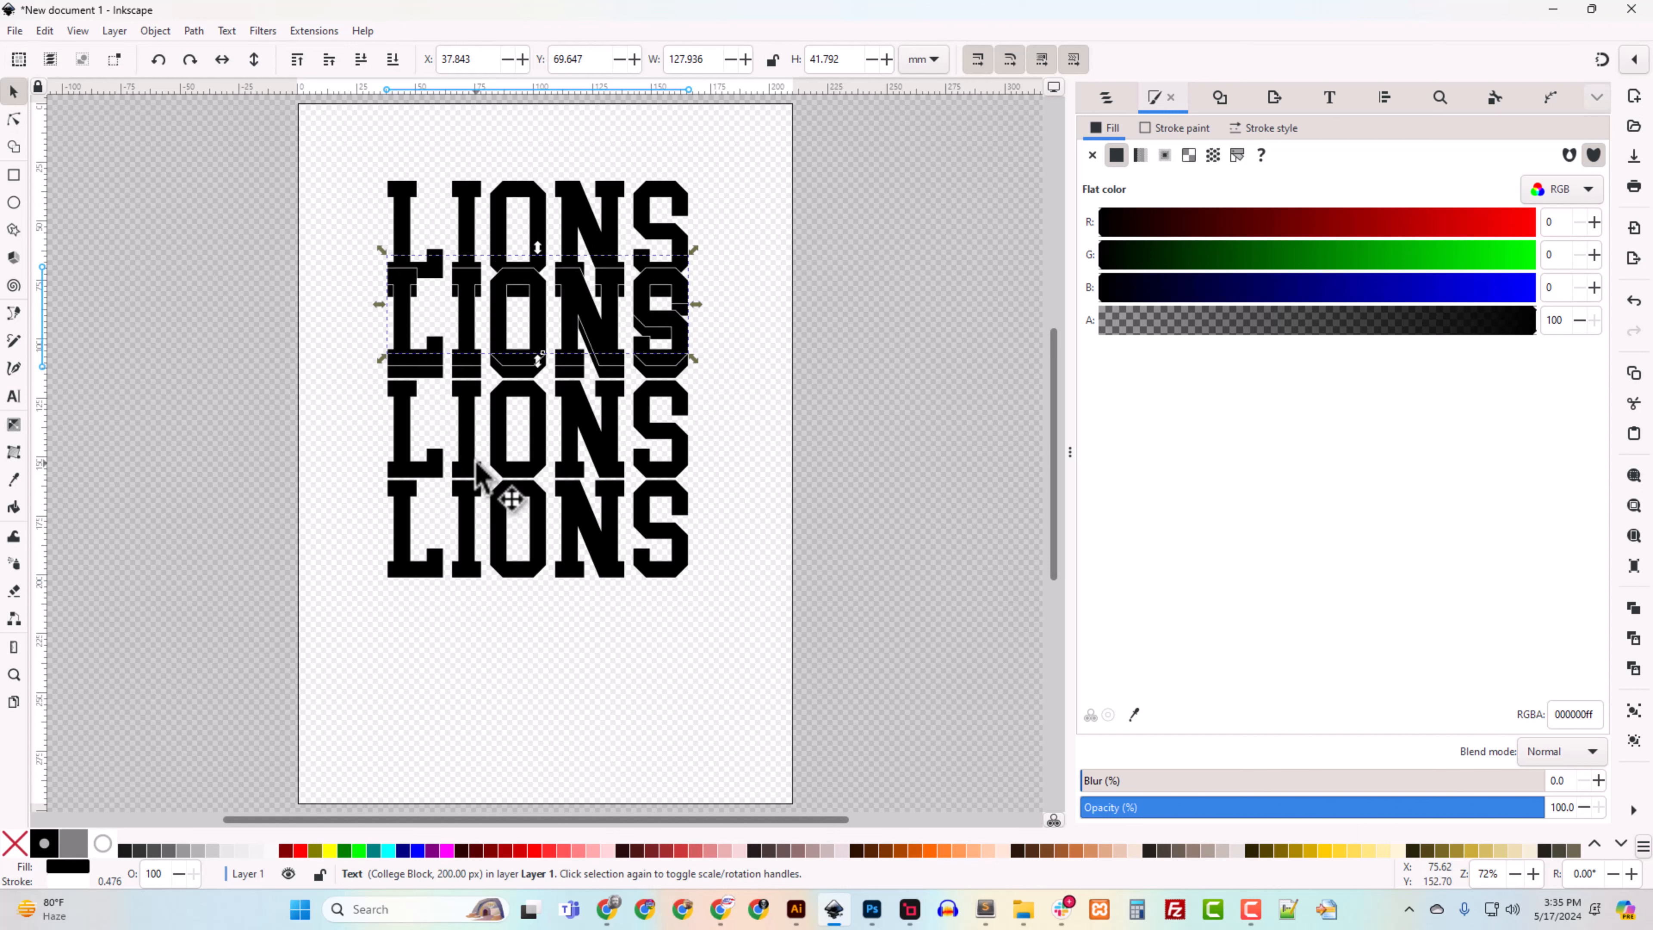
key(shift+Down)
key(shift+Down)
key(shift+Down)
key(shift+Down)
key(shift+Down)
key(shift+Down)
key(shift+Down)
key(shift+Down)
key(shift+Down)
key(shift+Down)
key(shift+Down)
key(shift+Down)
key(shift+Down)
key(shift+Down)
key(shift+Down)
key(shift+Down)
key(shift+Down)
key(shift+Down)
key(shift+Down)
key(shift+Down)
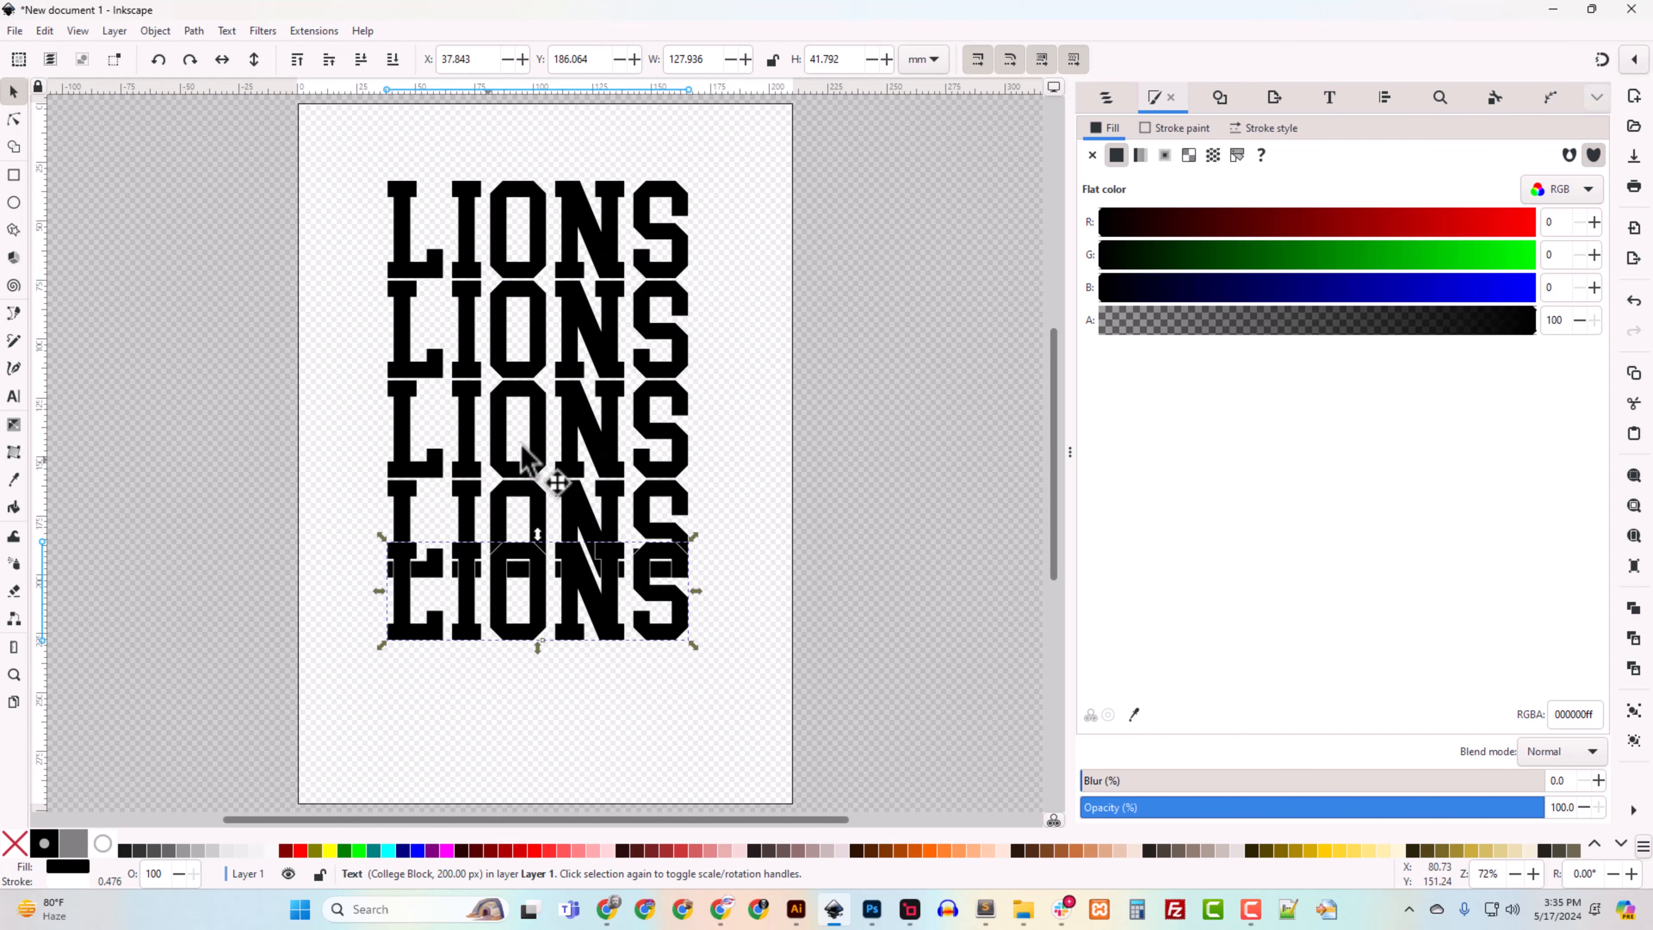
Step: Change the font of the fifth LIONS text to Angelina
click(1329, 101)
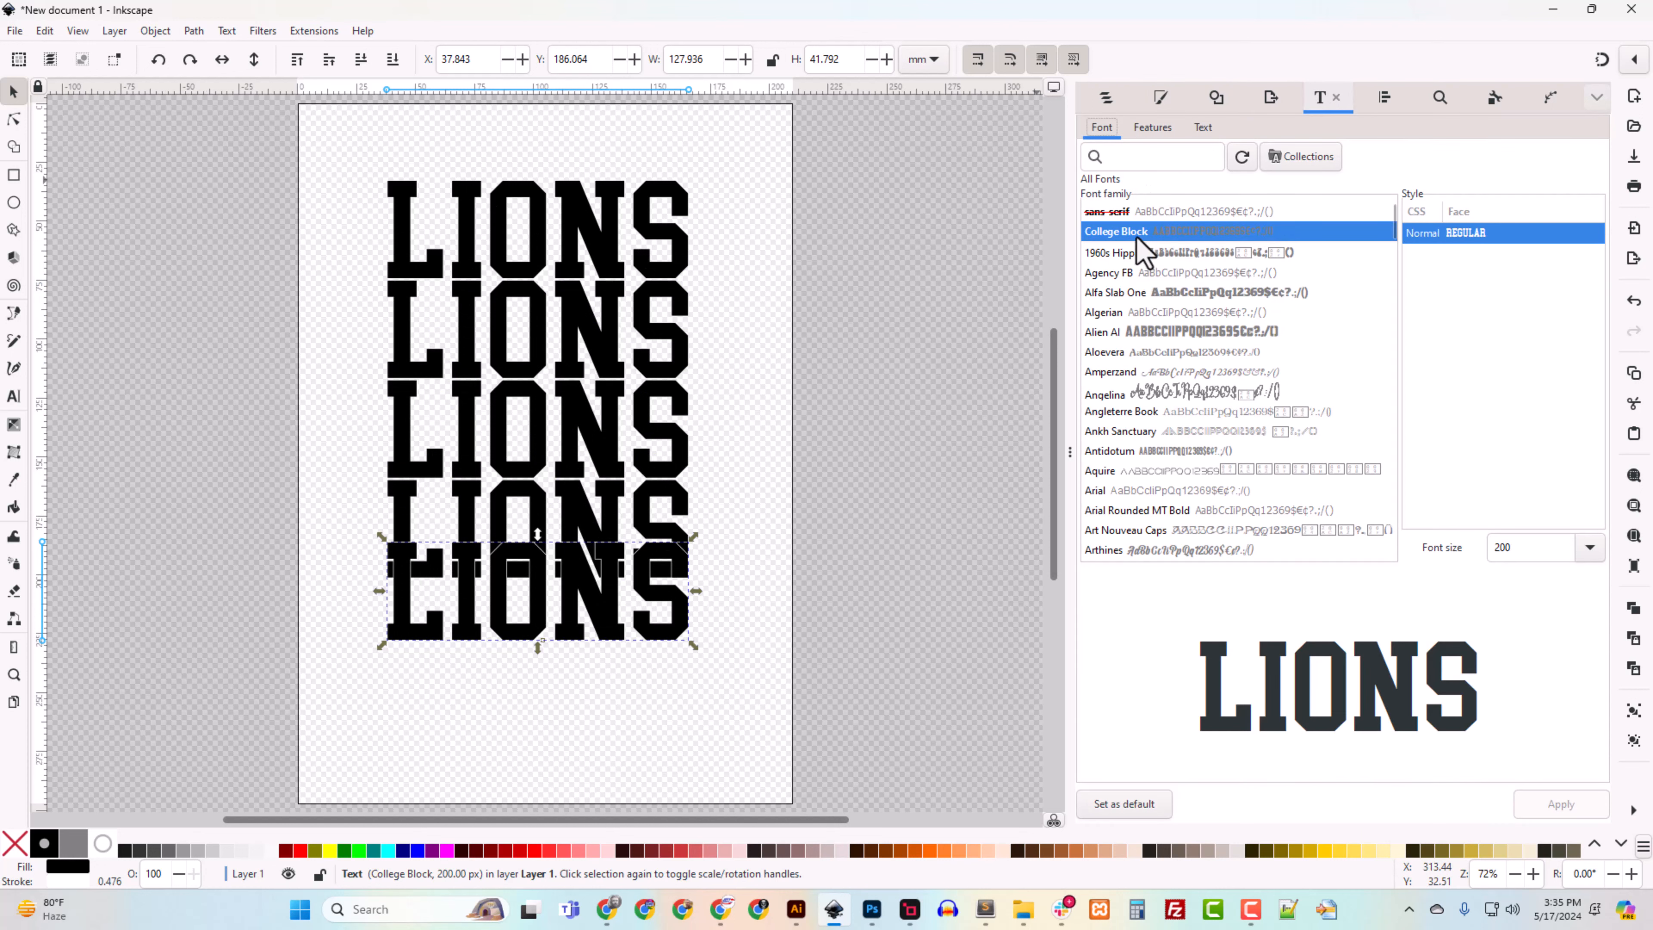
click(1140, 164)
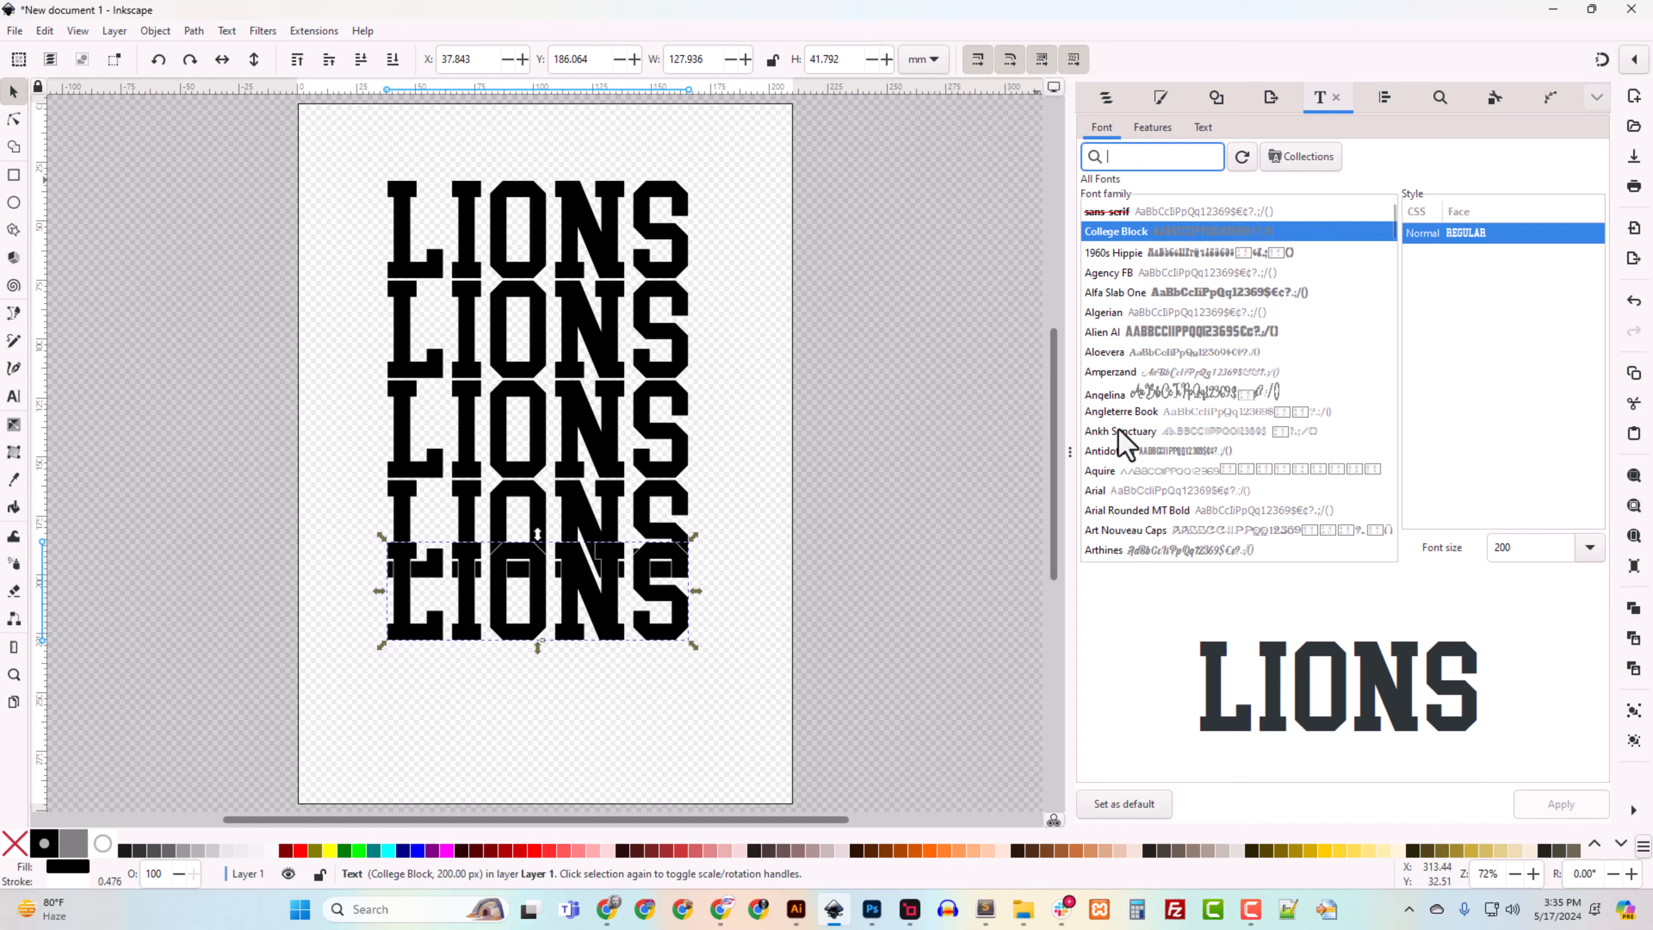
click(1108, 395)
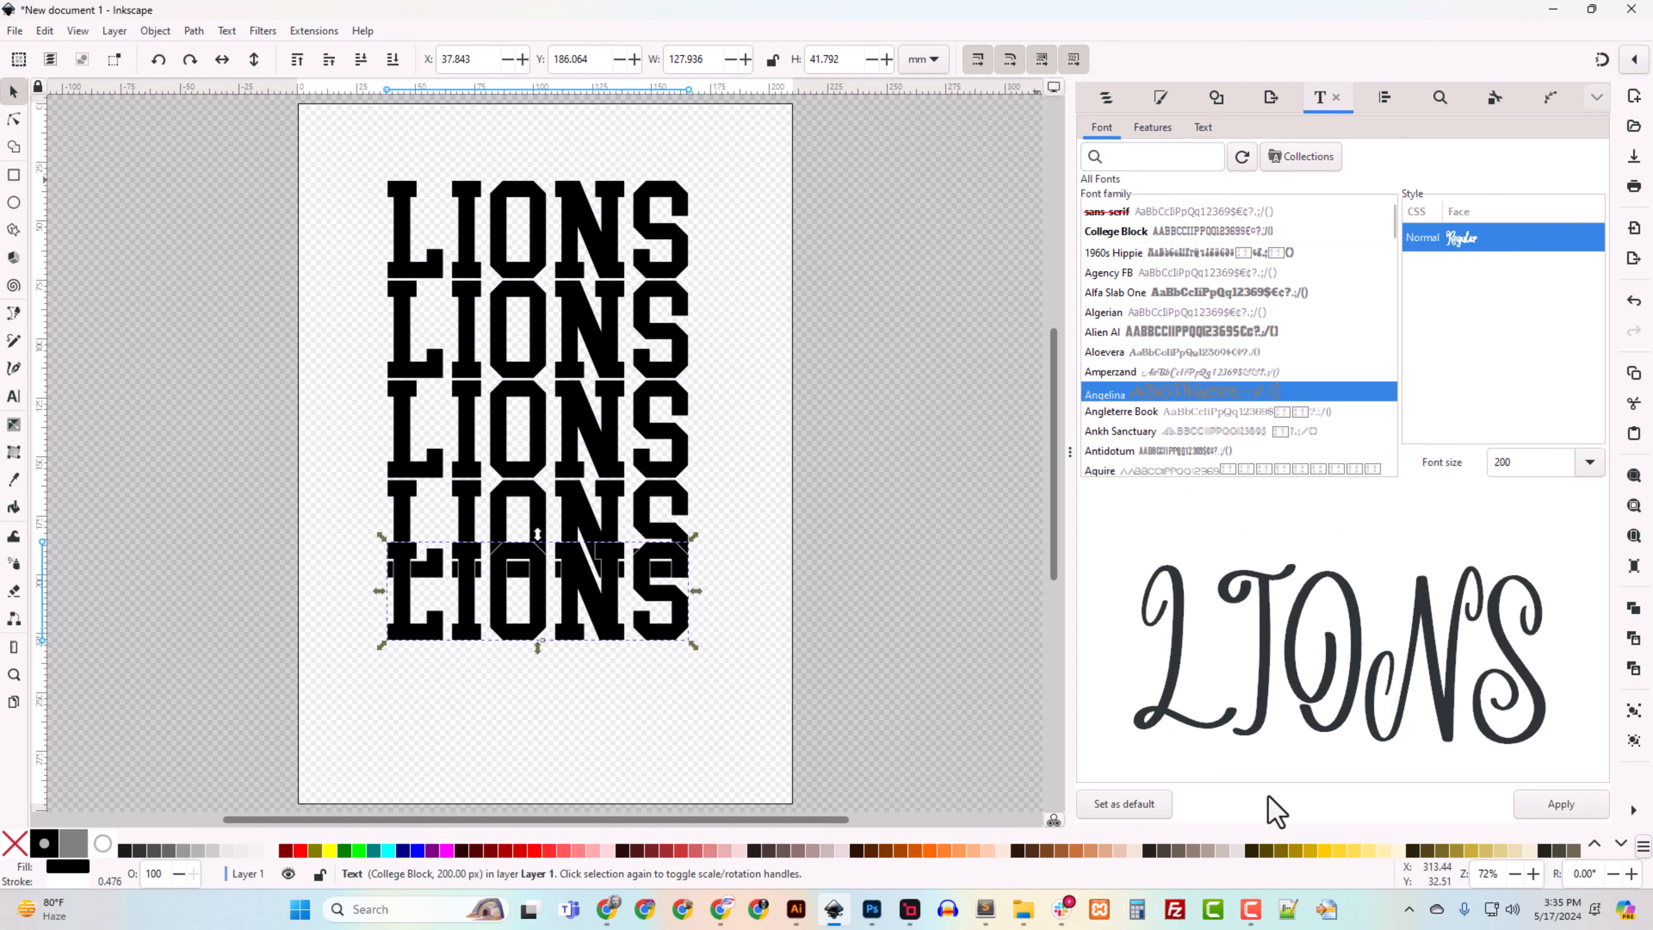
click(1575, 813)
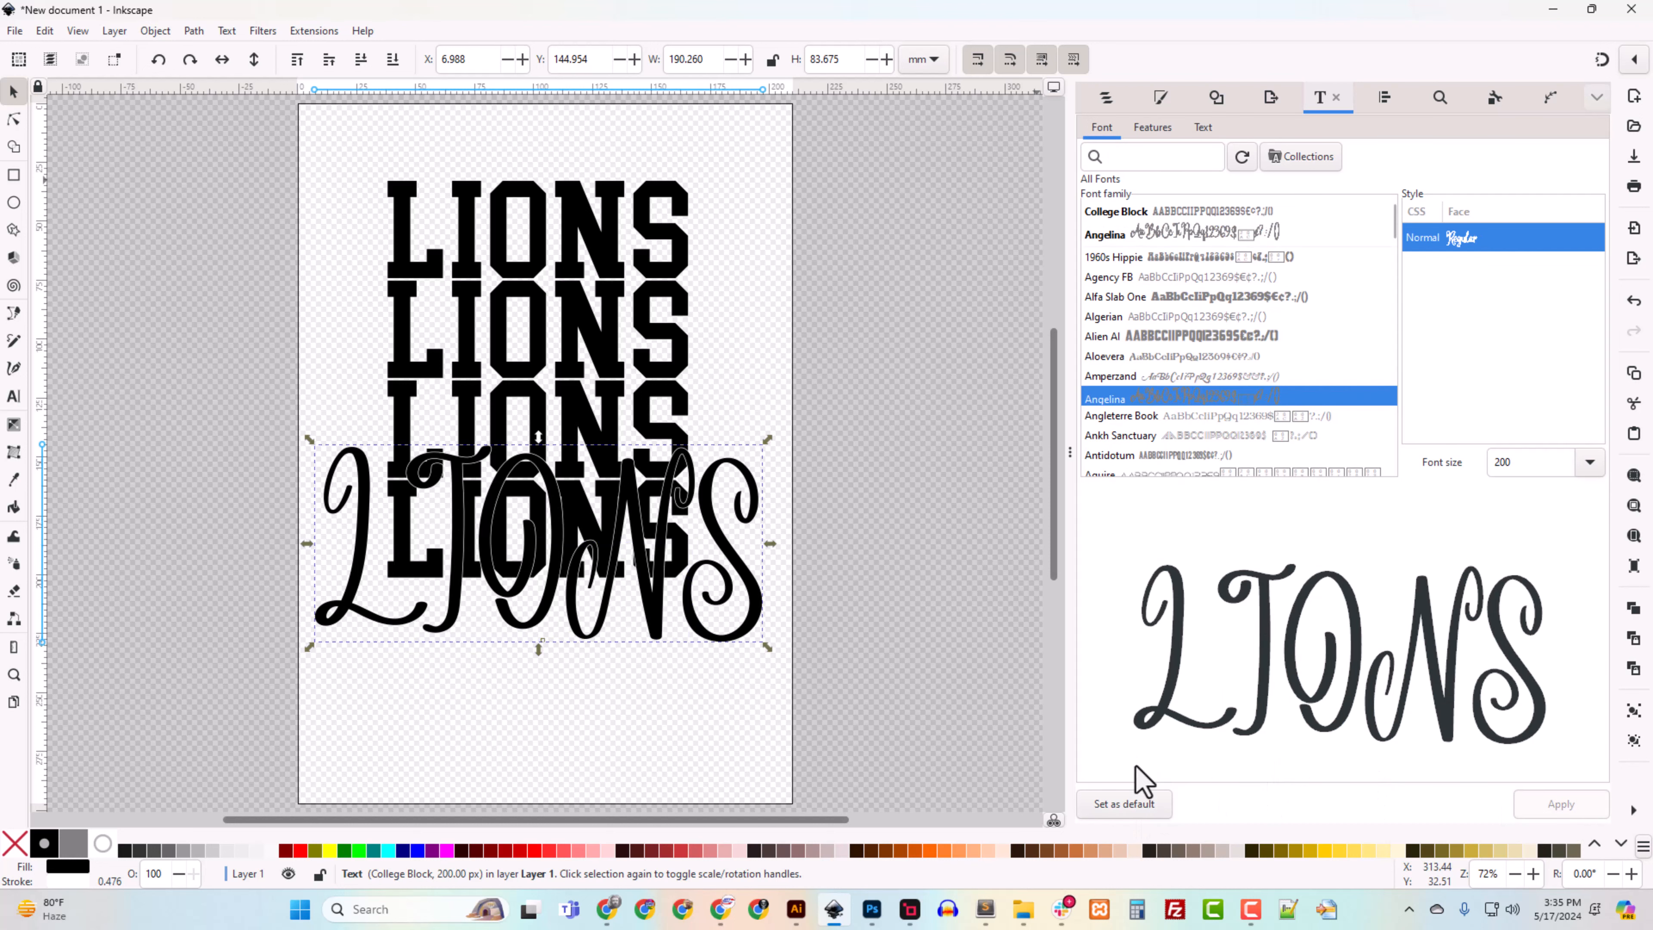
Step: Replace the wording of the Angelina text with "cheer"
click(14, 398)
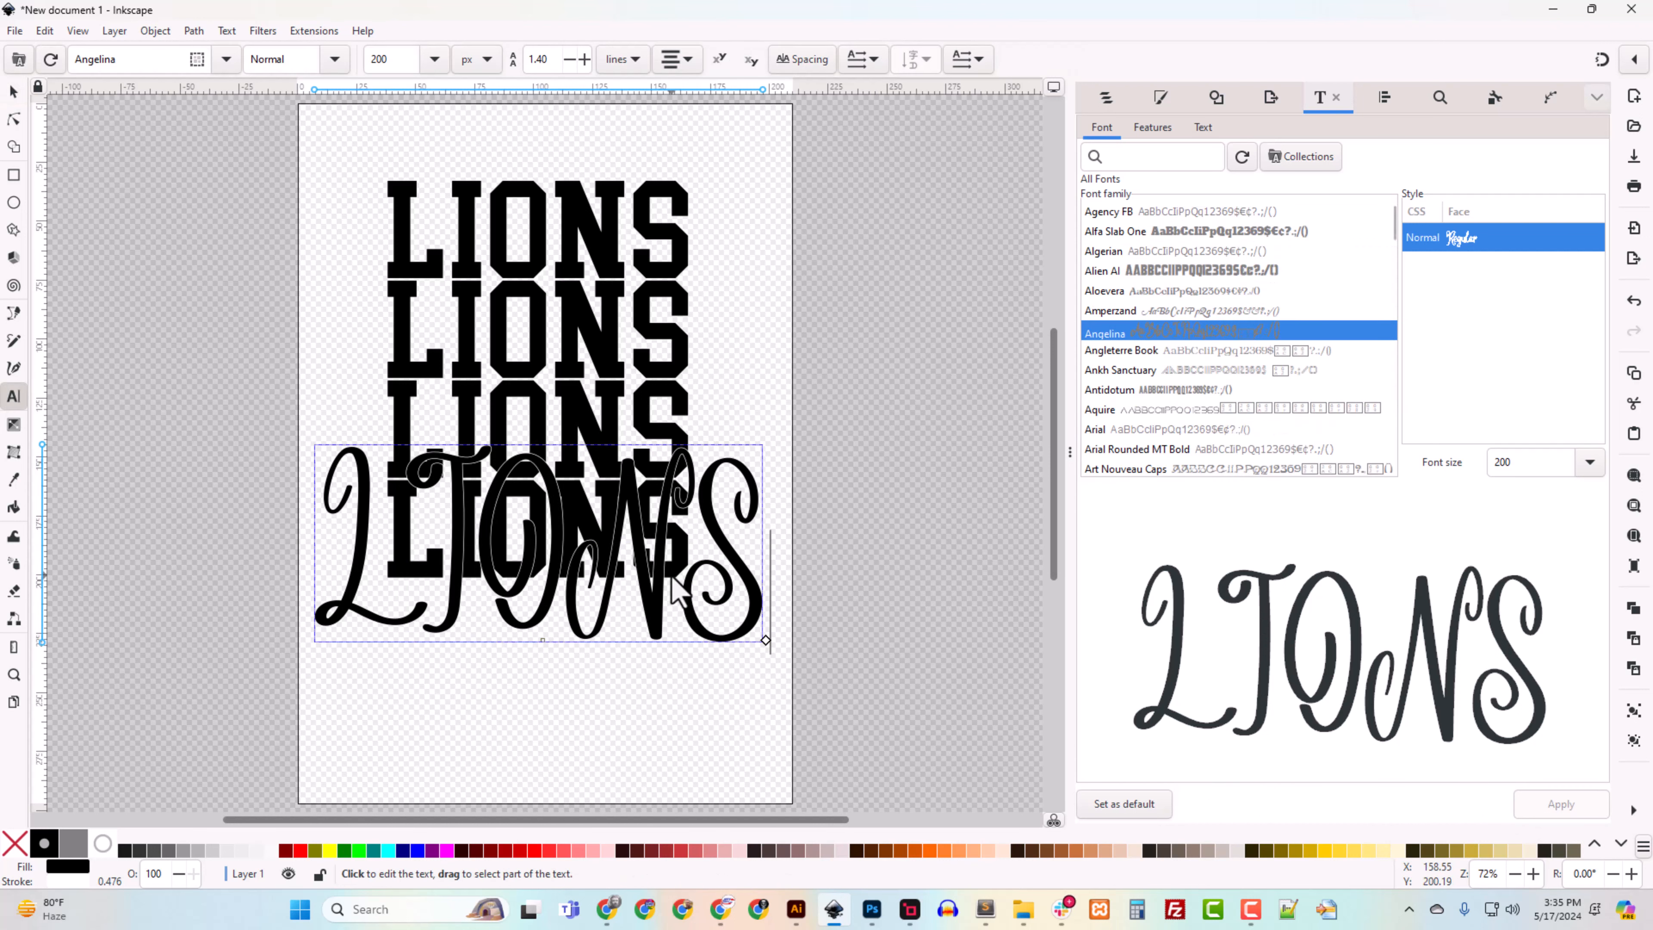
click(725, 584)
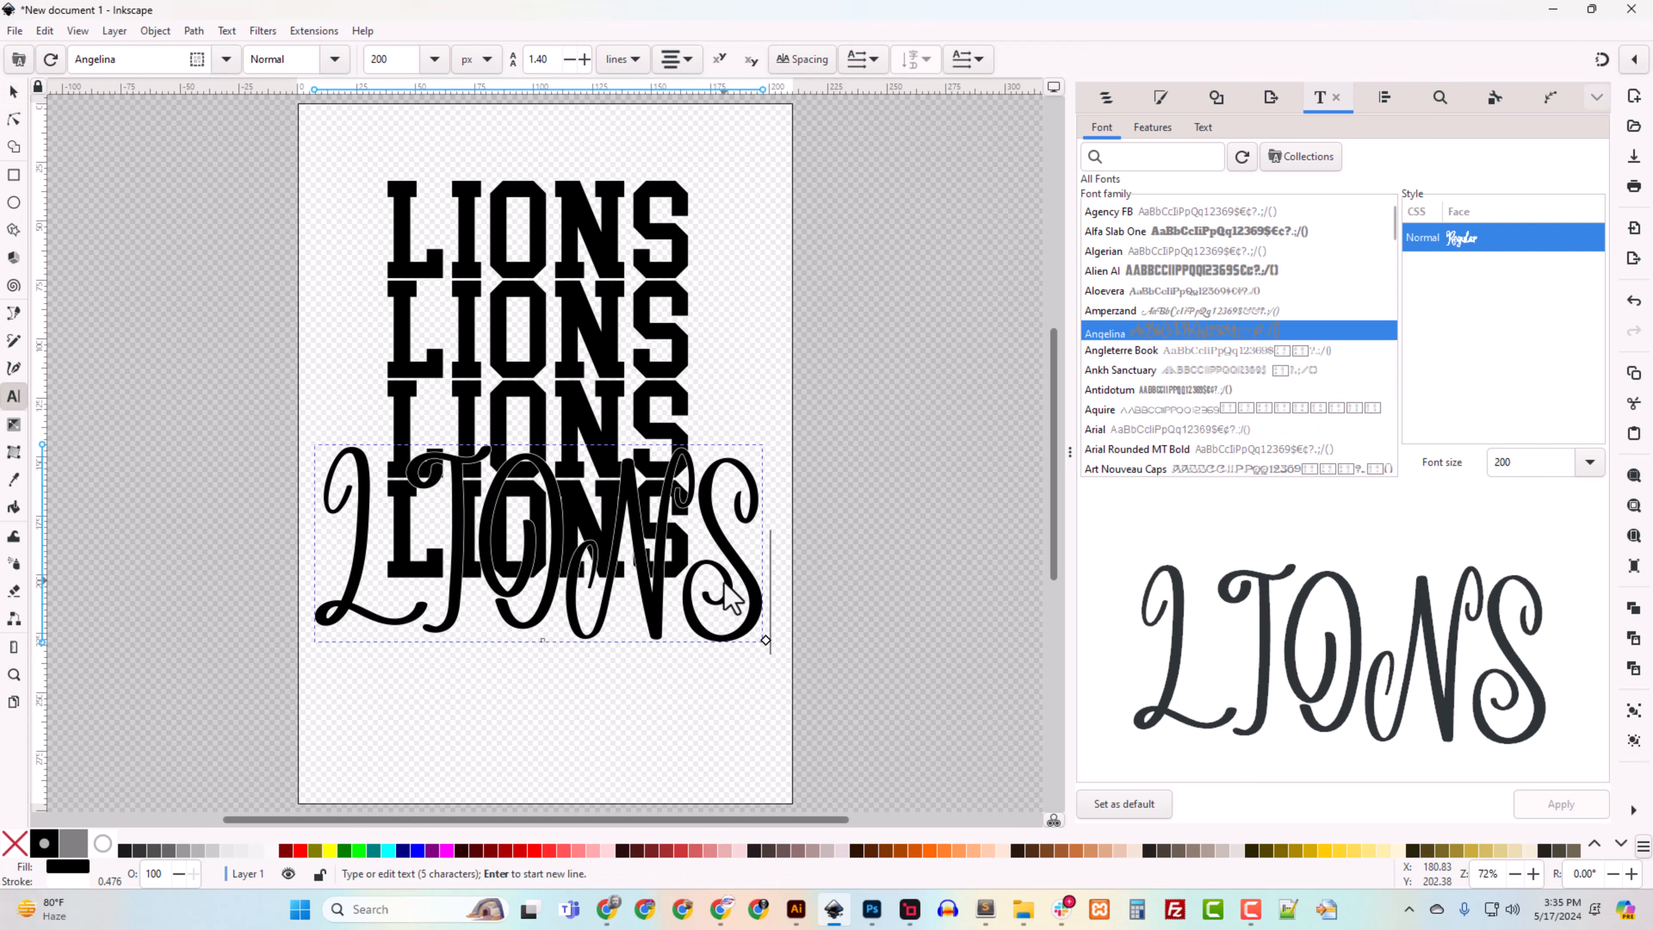
key(ctrl+a)
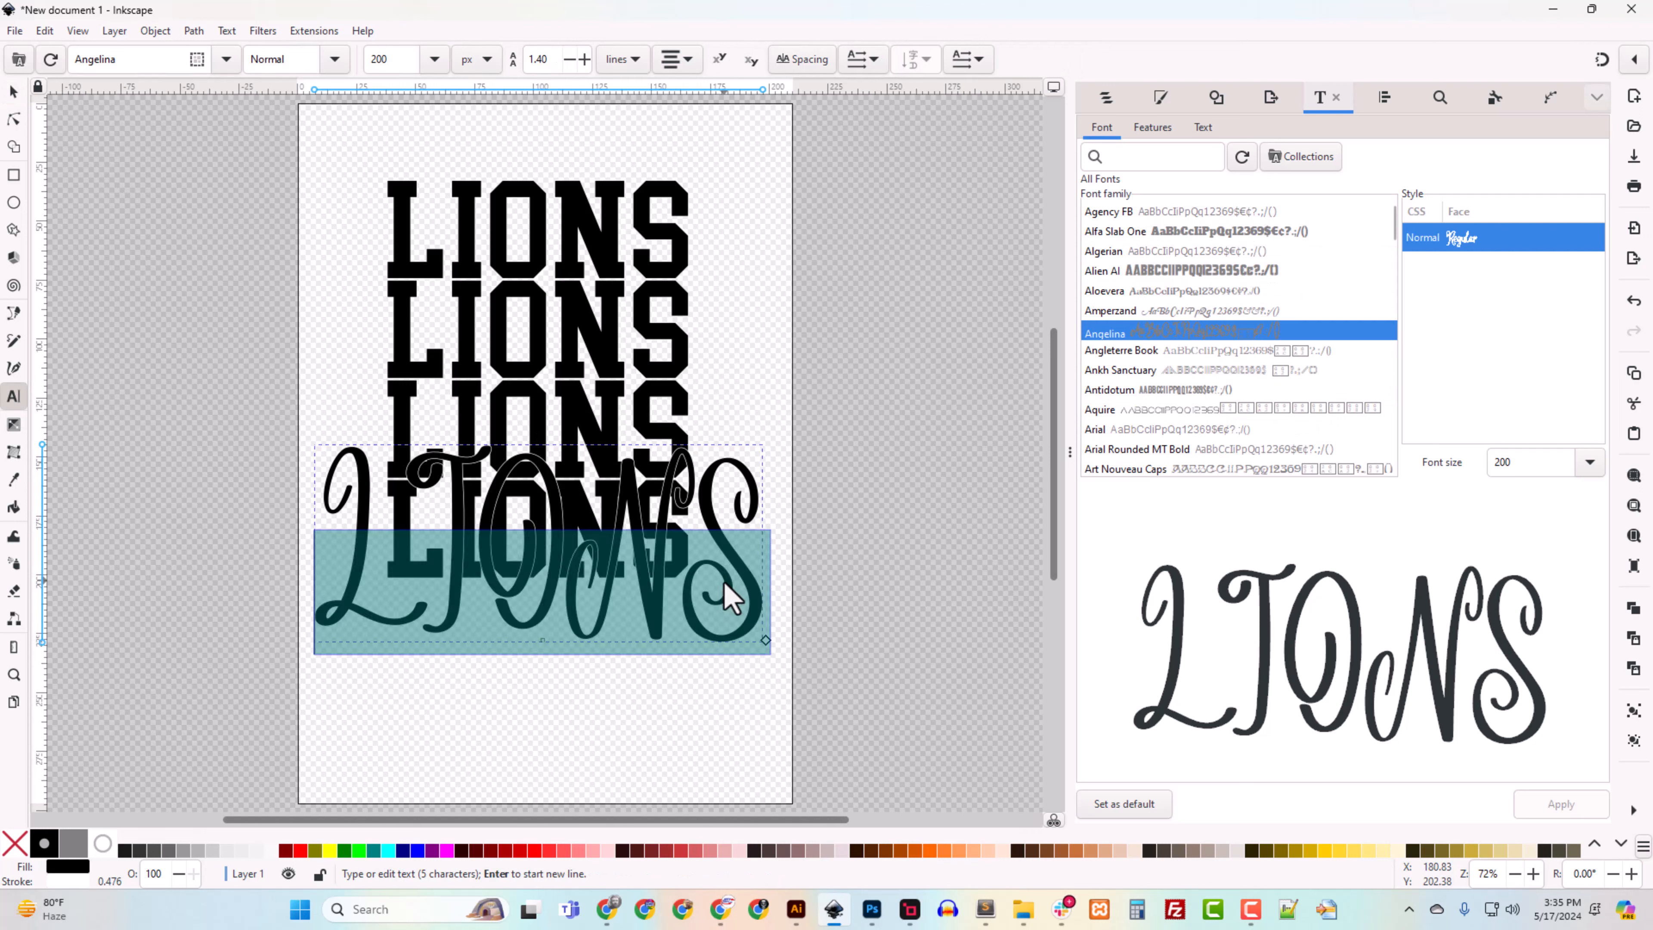
text(cheer)
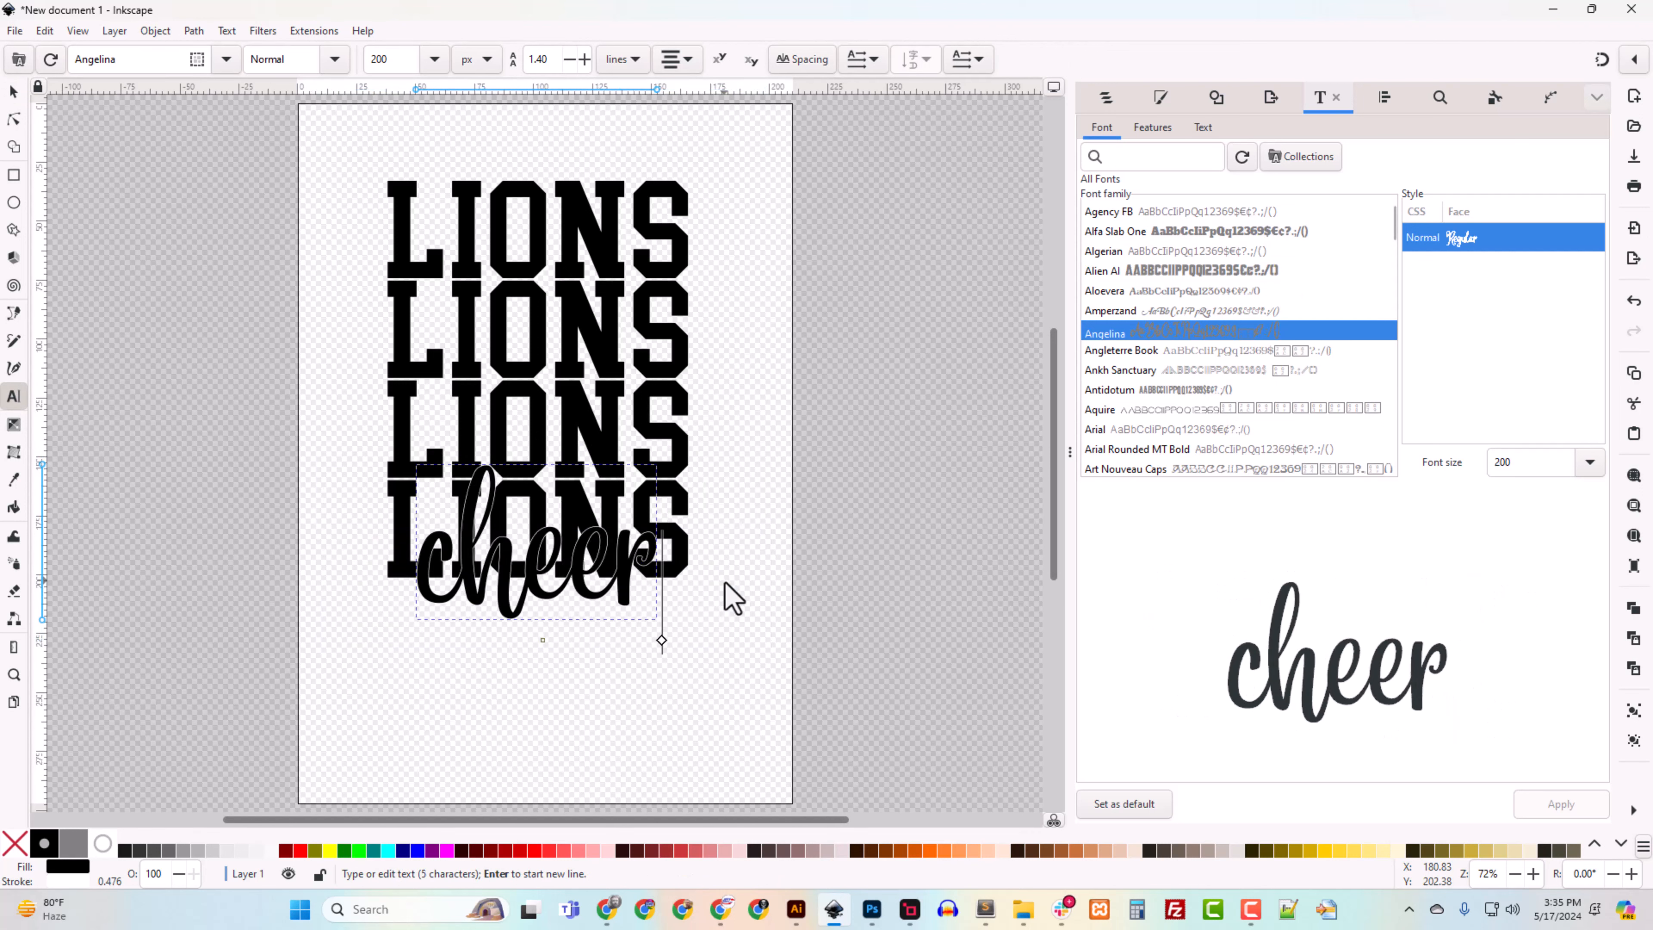
Step: Move the "cheer" text down over the fourth row's lower edge and squash its height to about 49 mm without changing its width
click(13, 93)
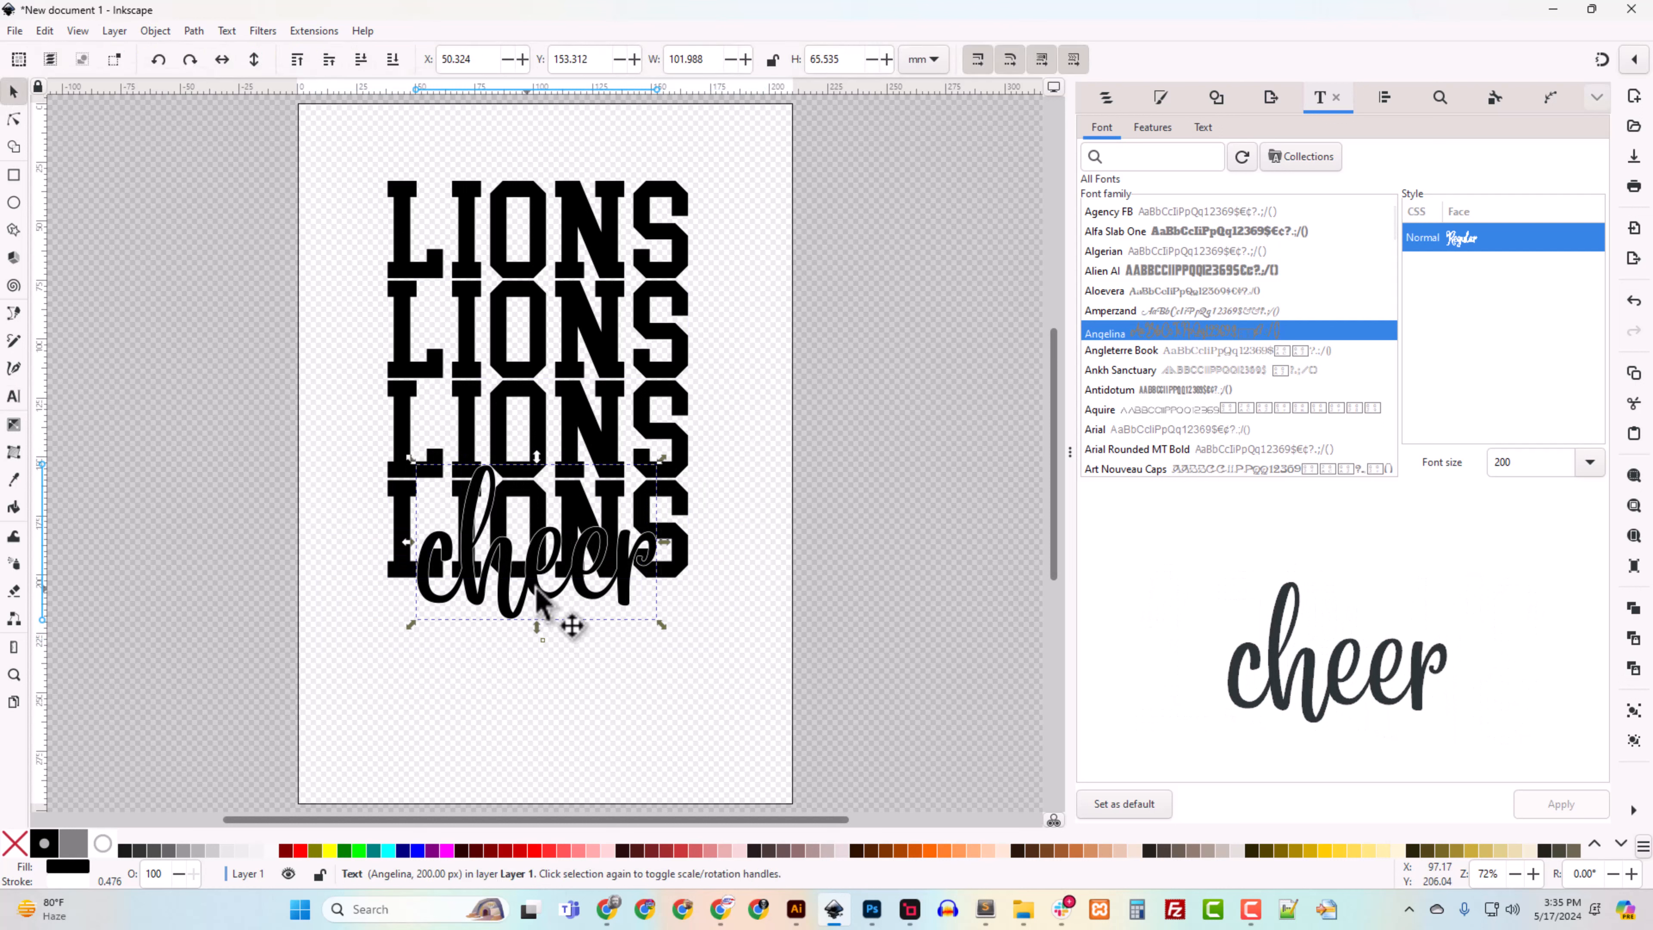
drag(537, 589, 533, 635)
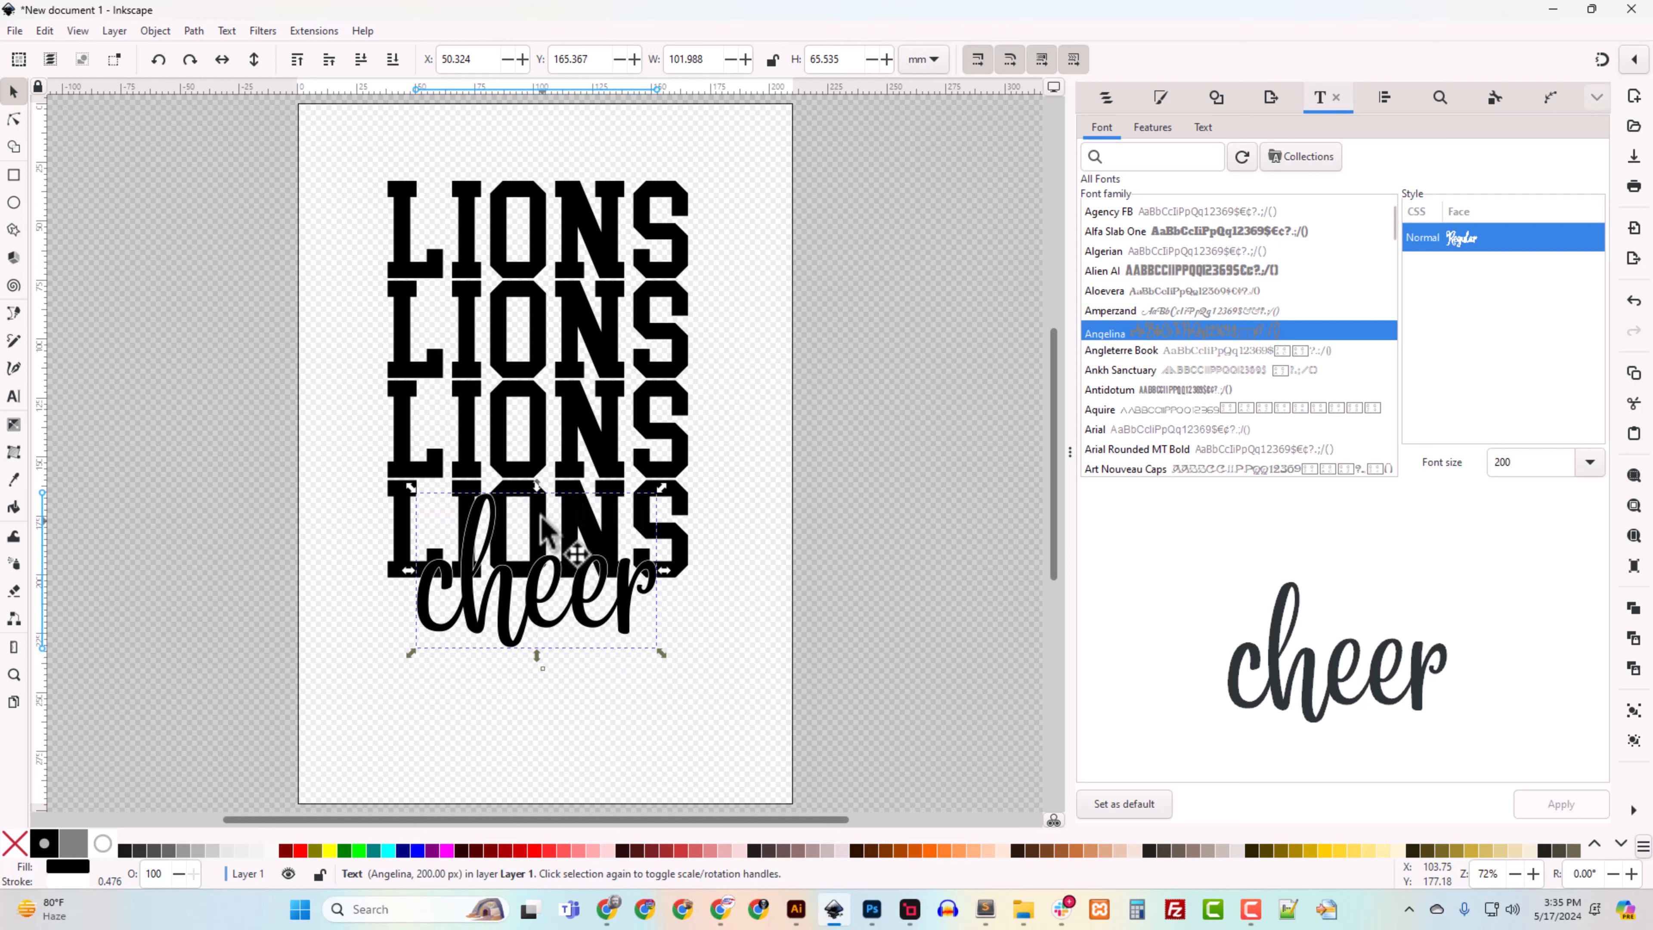
drag(537, 485, 535, 497)
drag(534, 496, 537, 531)
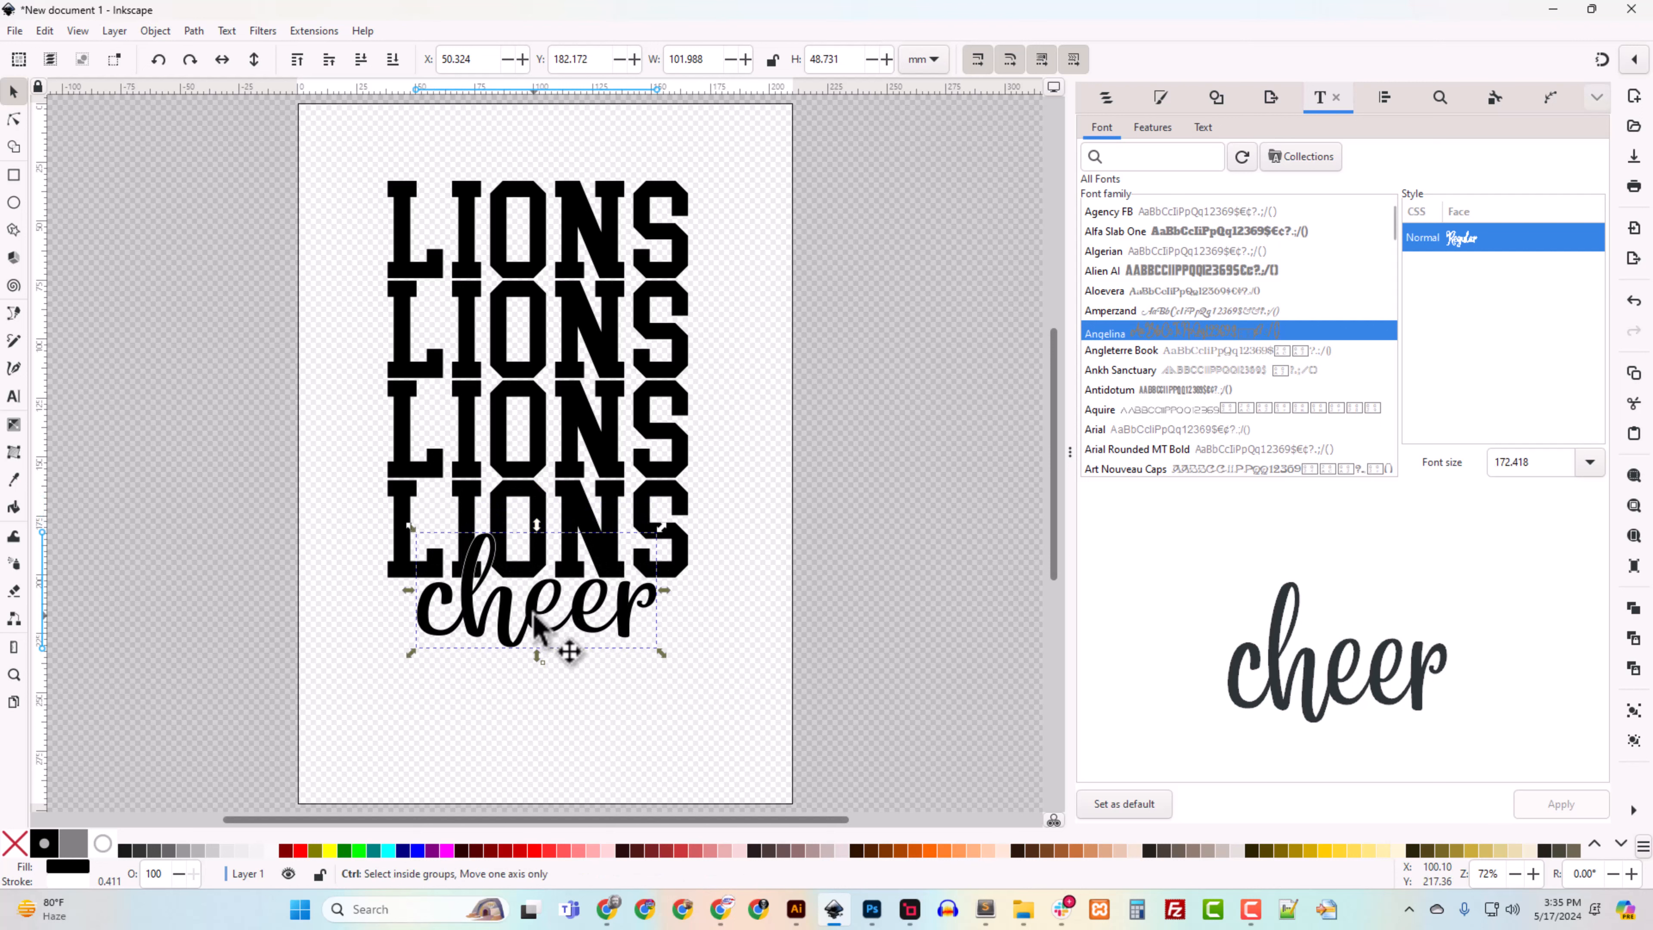
mouse_move(541, 627)
mouse_down()
mouse_move(536, 596)
mouse_move(534, 617)
mouse_up()
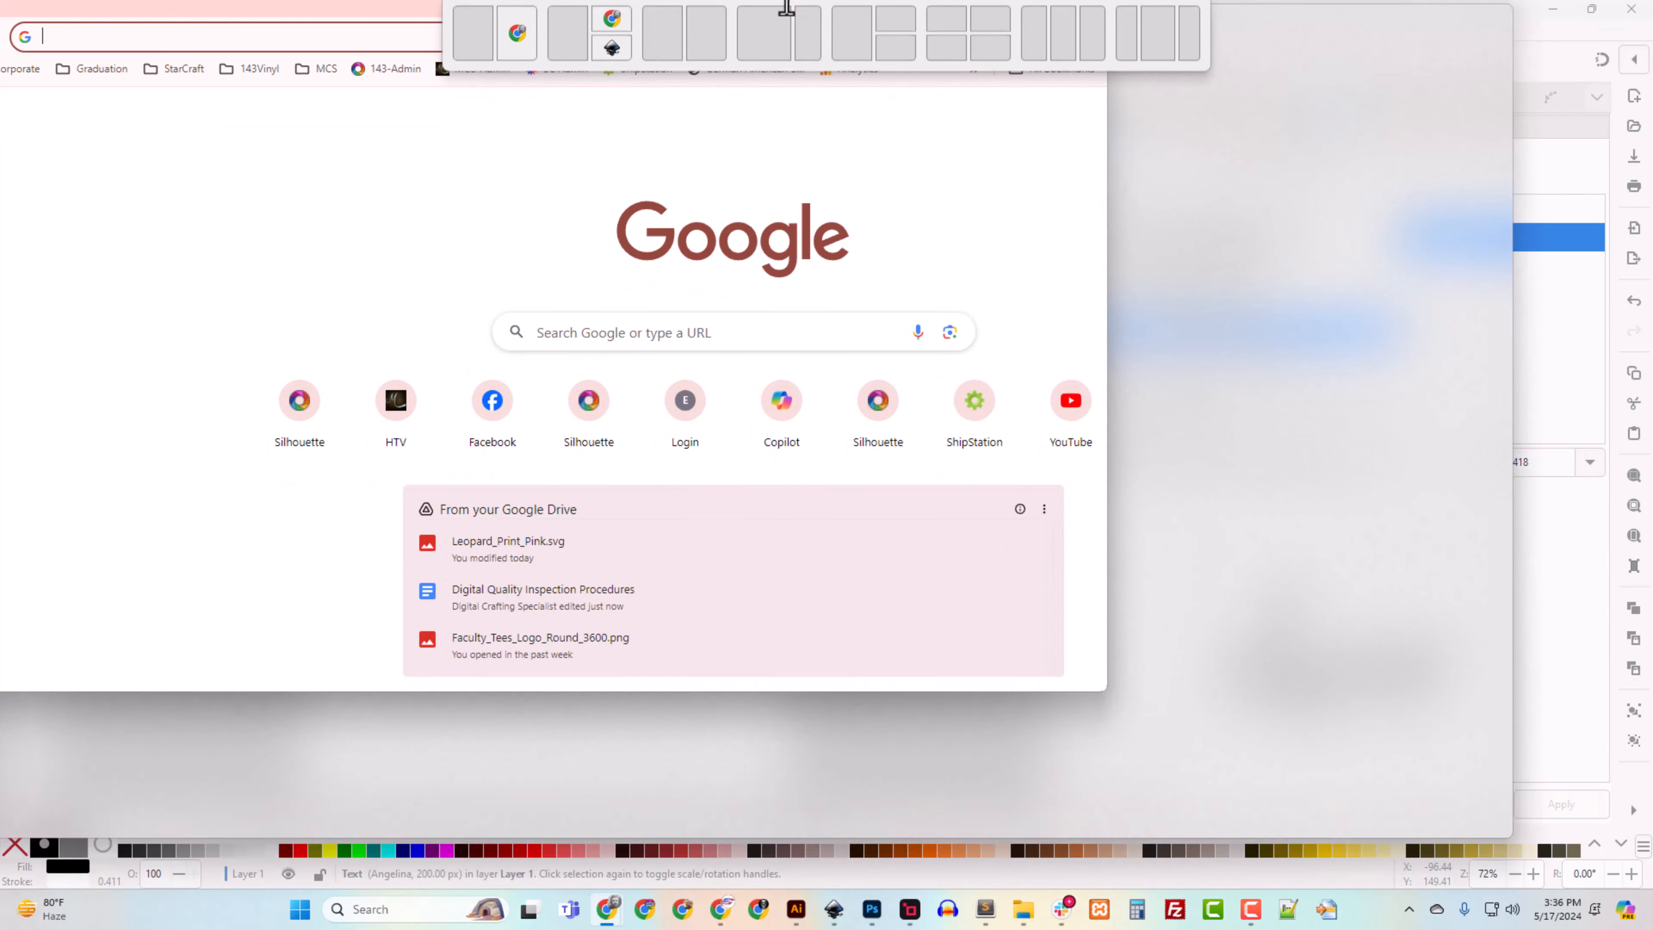
Step: Switch to Chrome, search the web for "public domain pictures" and open the Public Domain Pictures website
text(public dom)
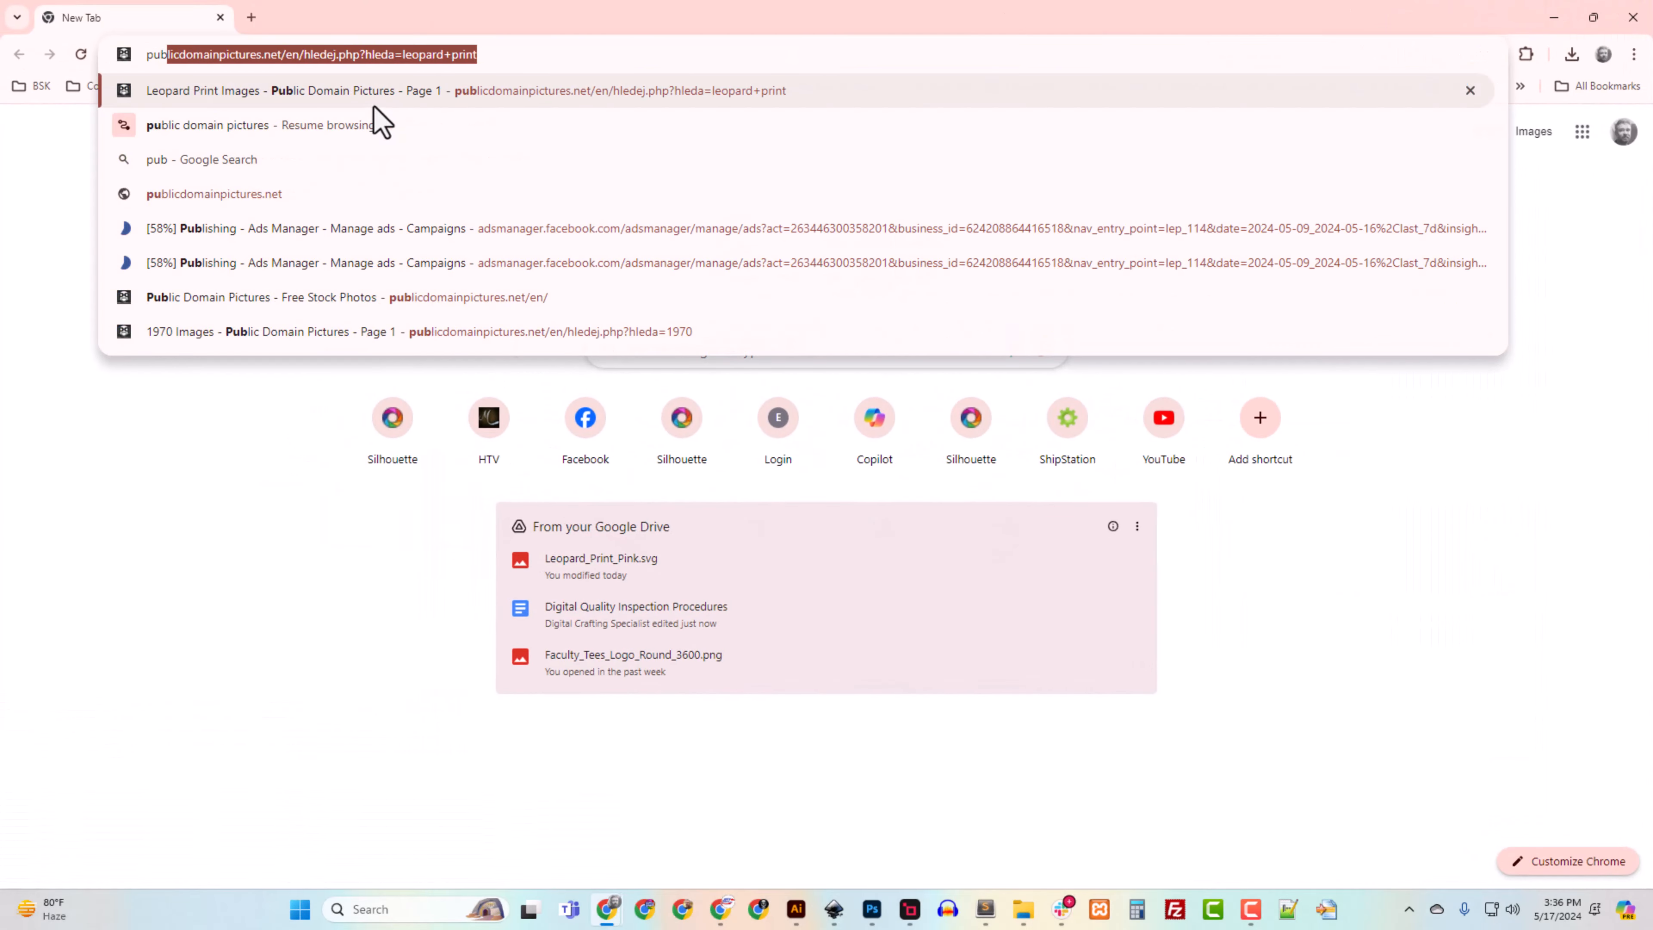
text(ain)
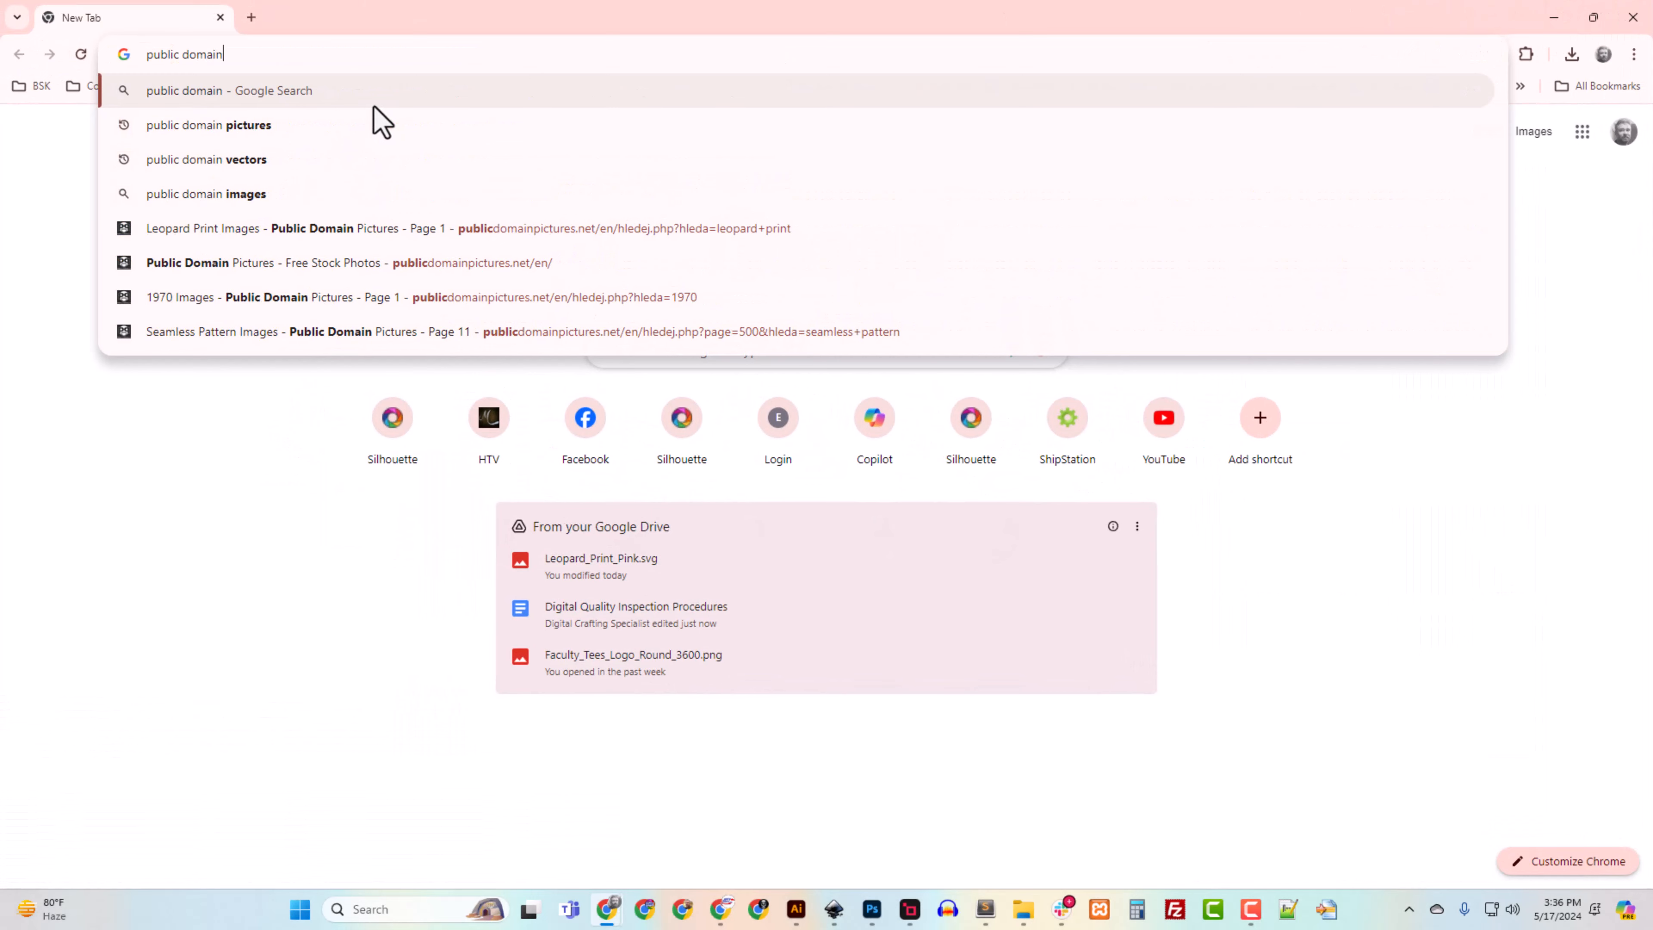
text( pictures)
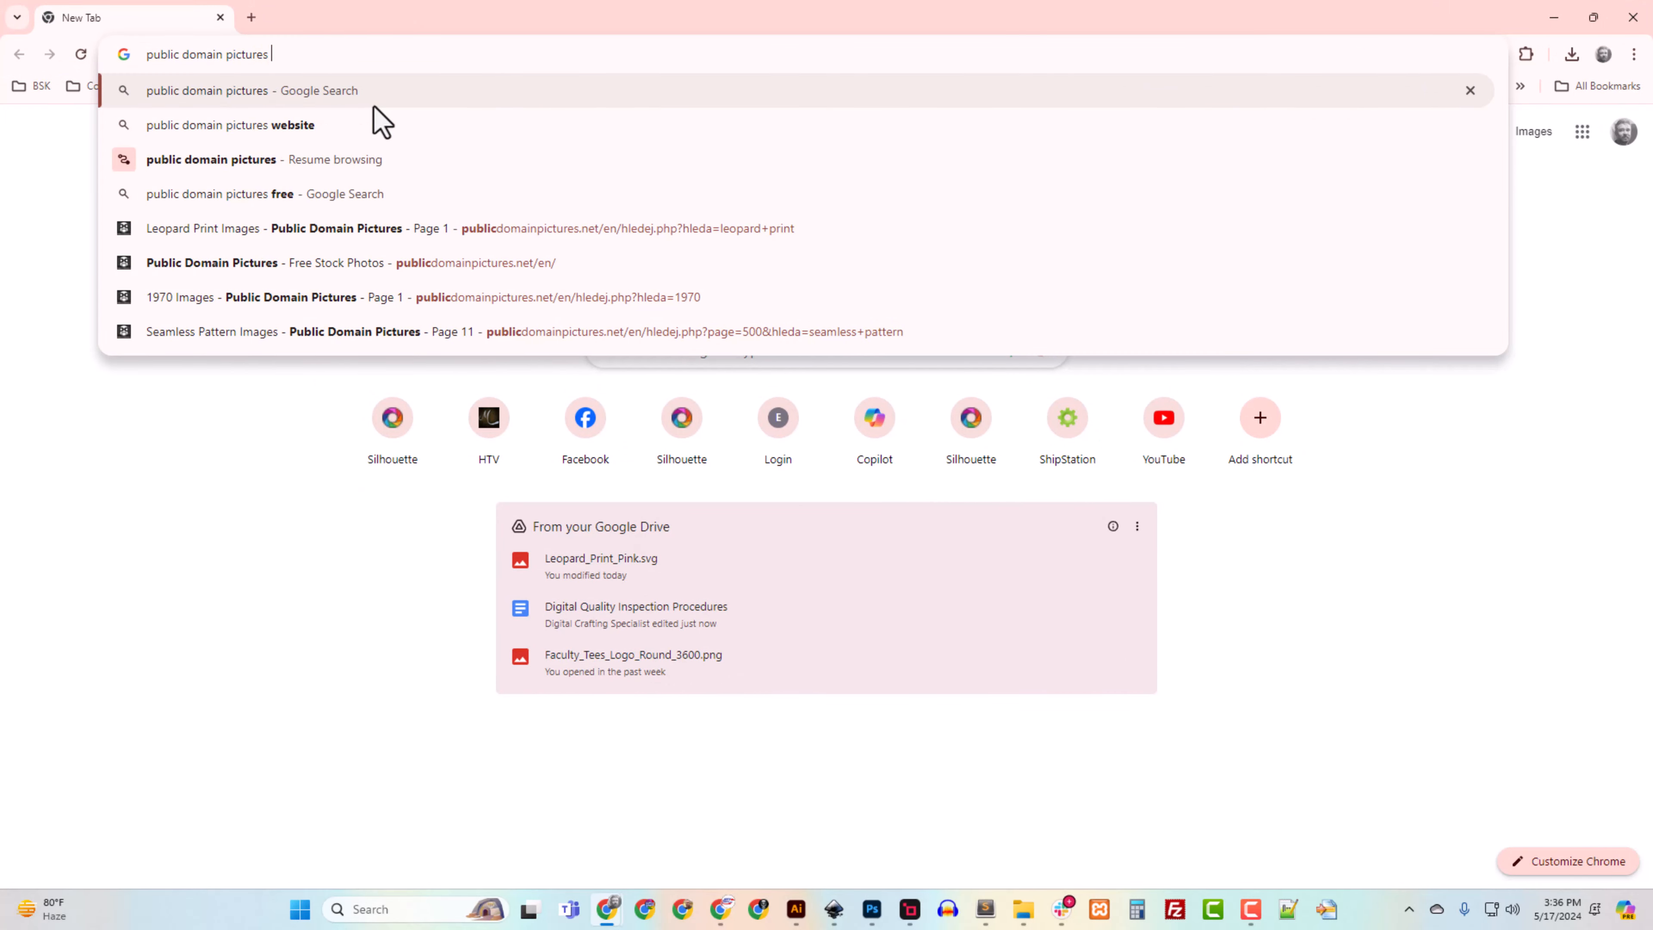
key(Return)
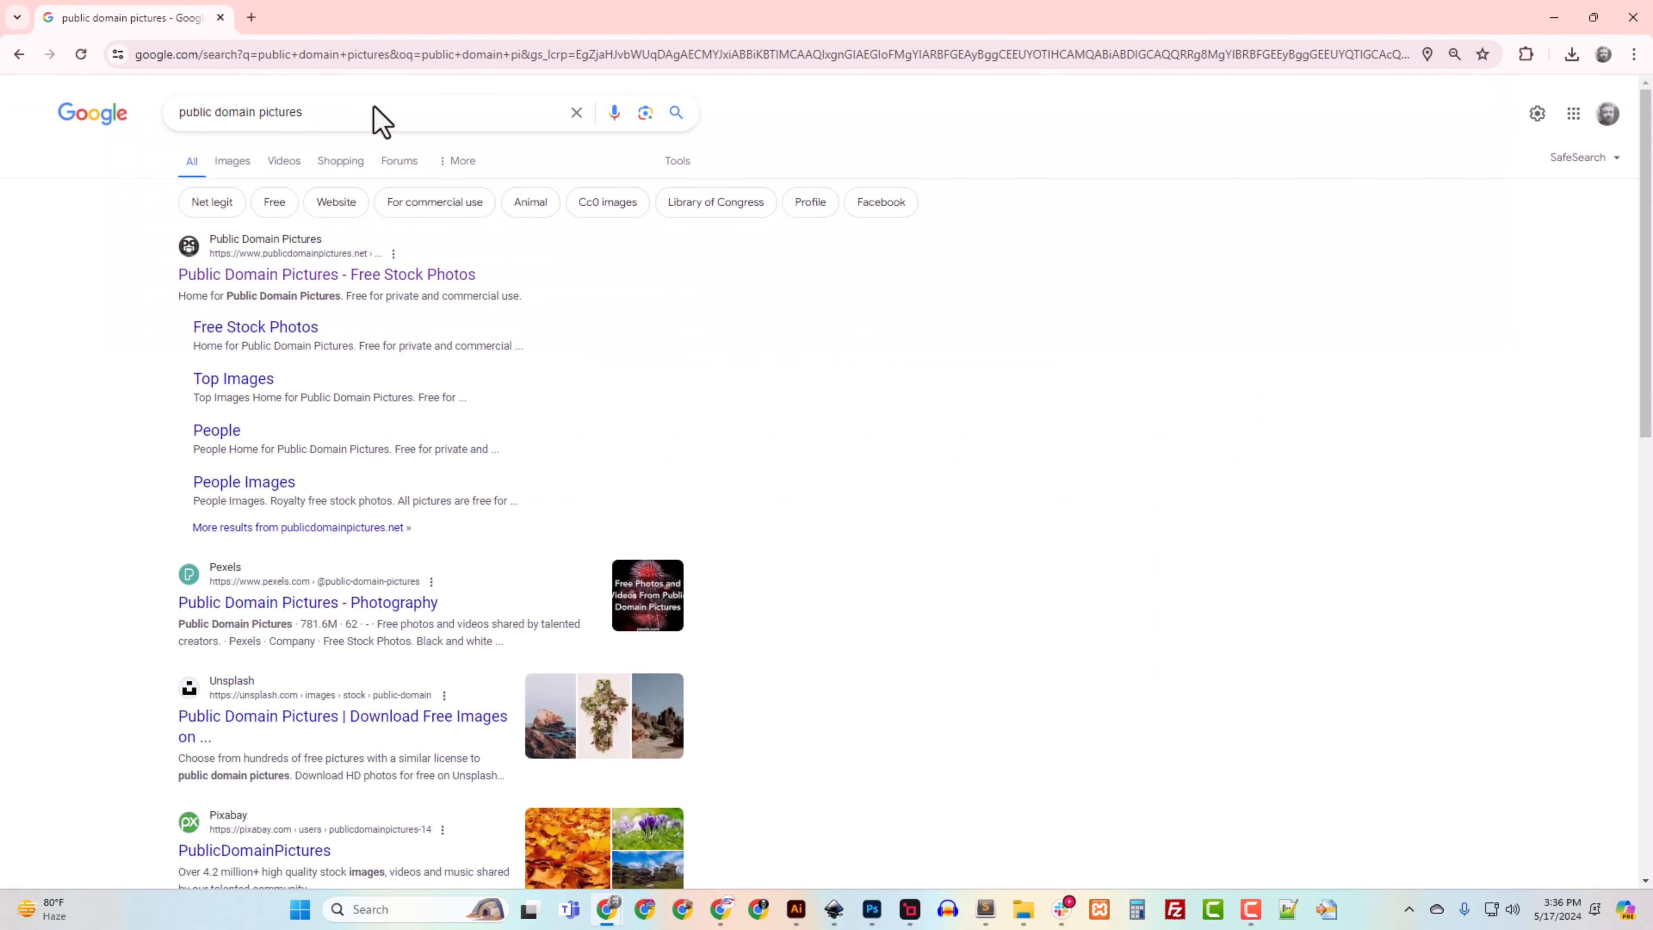
click(273, 277)
Step: Search the picture site for "paw print"
click(976, 132)
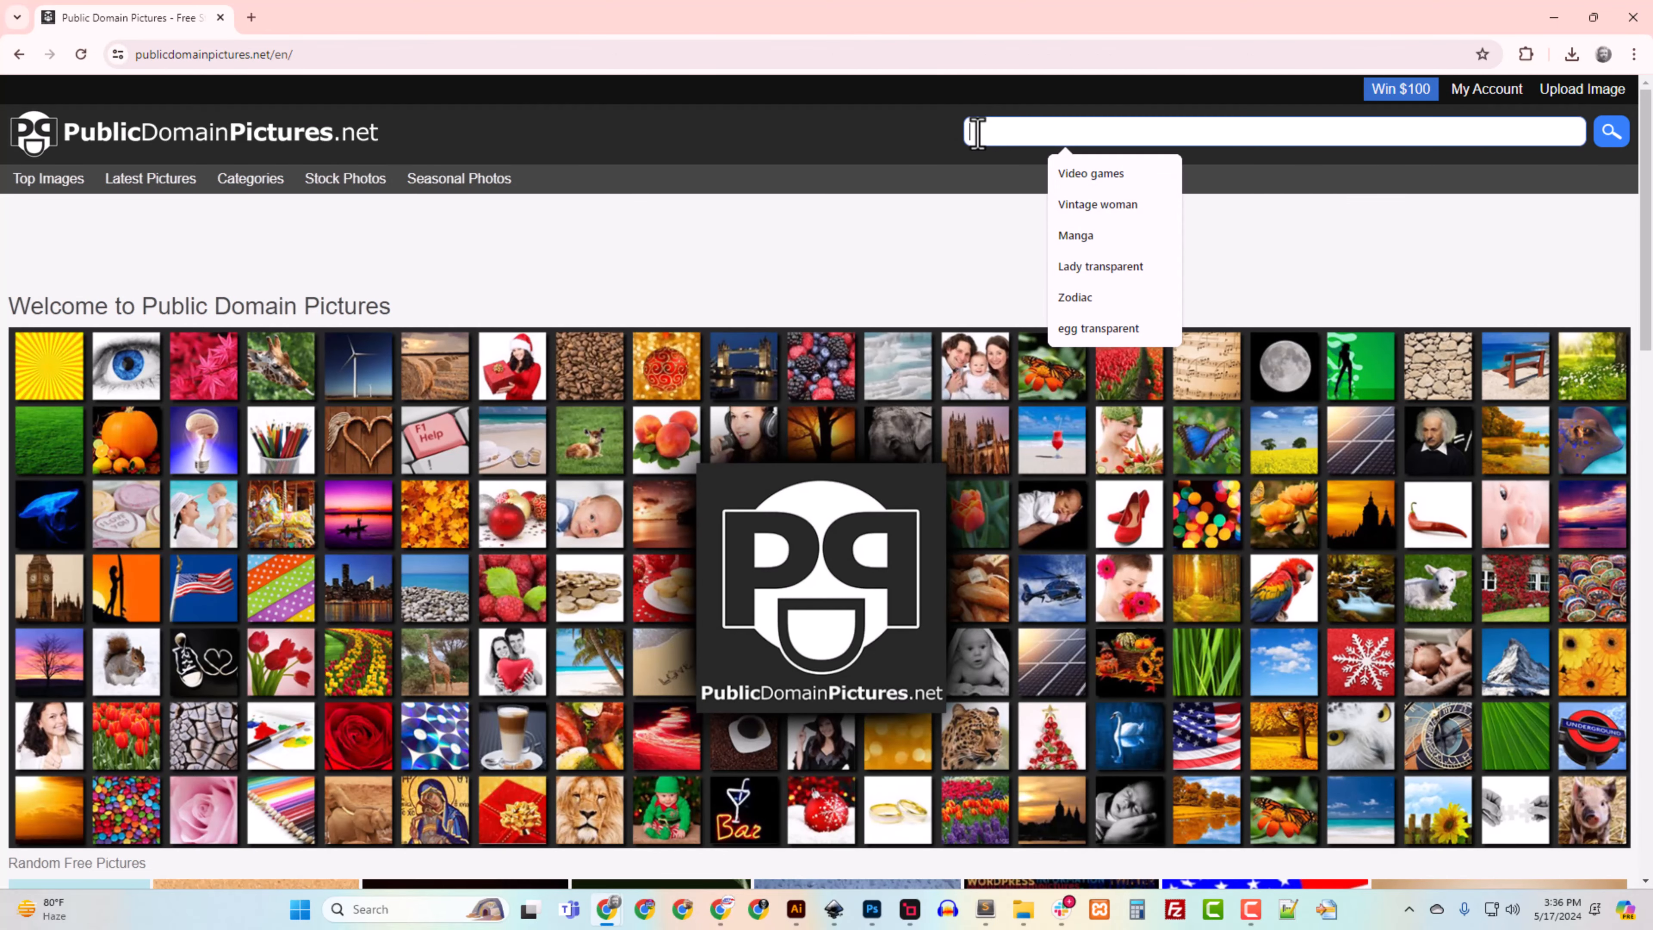
text(paw p)
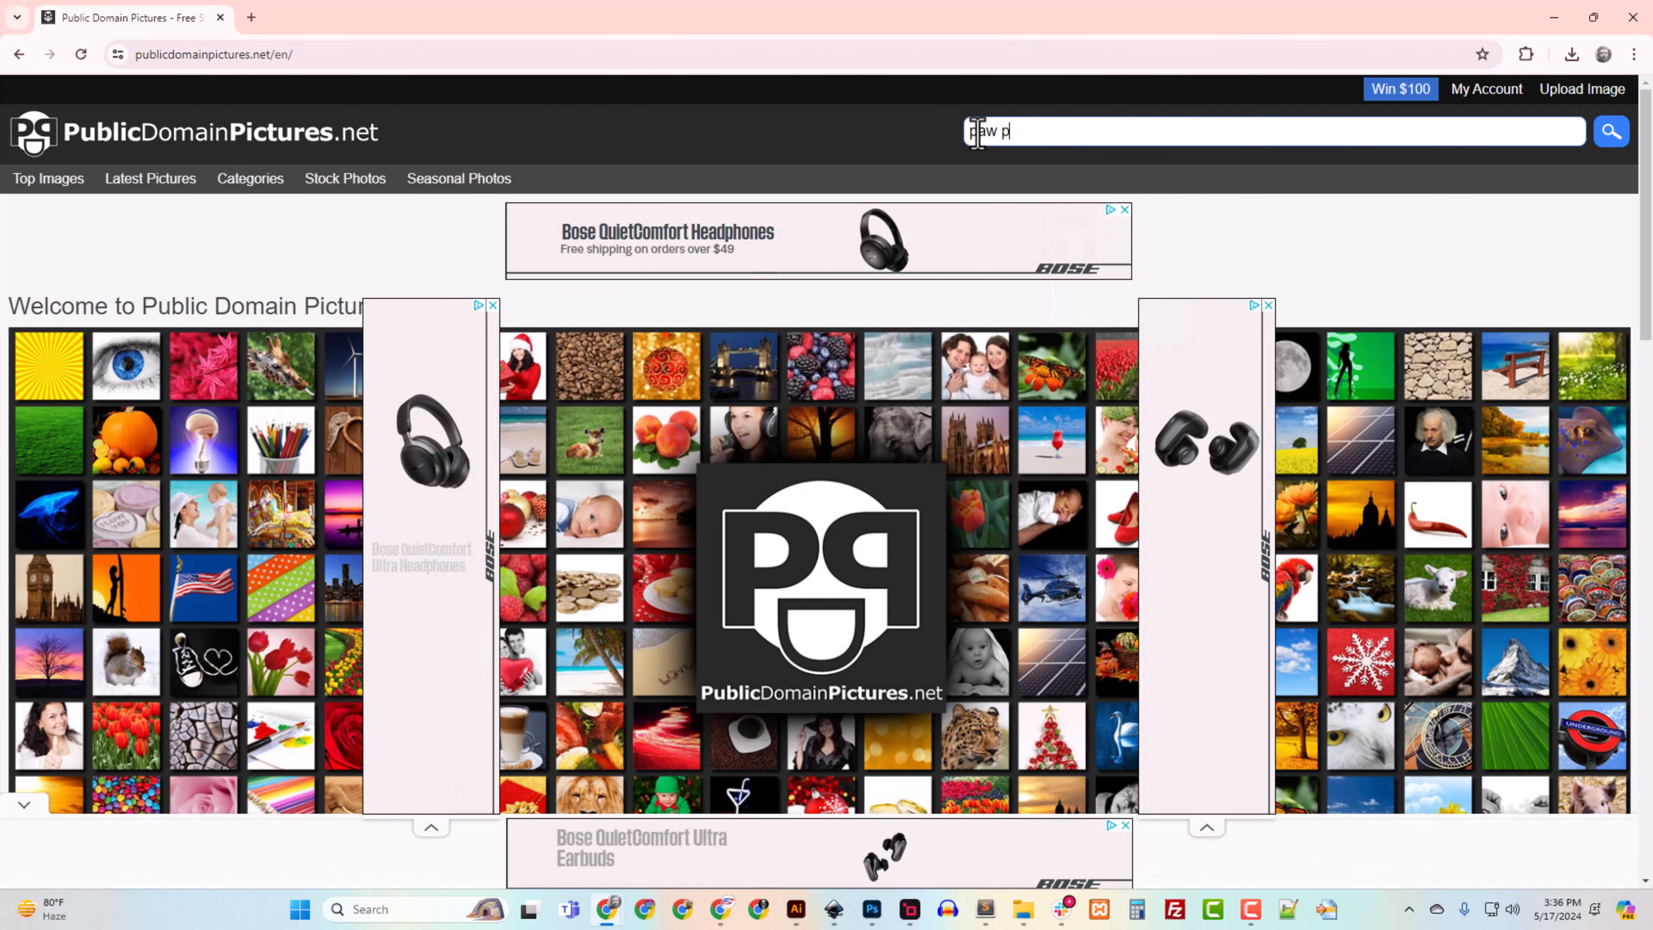
text(rint)
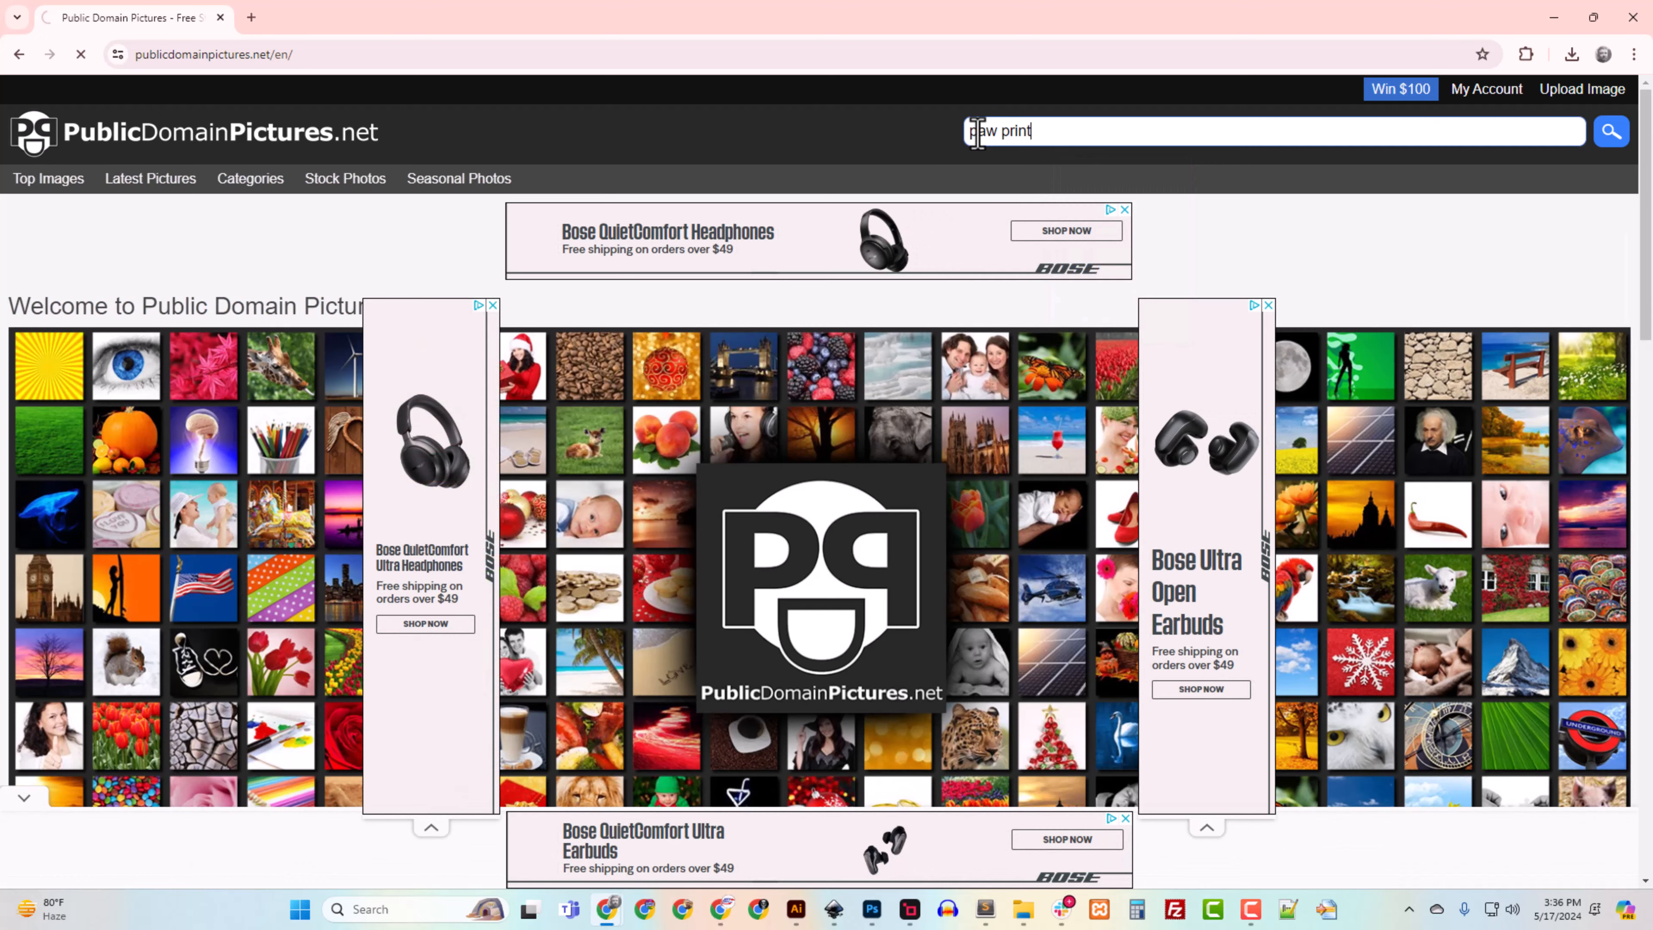
key(Return)
Step: Browse the paw print results through to the second page and open the rainbow-gradient paw print clipart on a white background
scroll(748, 592, down, 5)
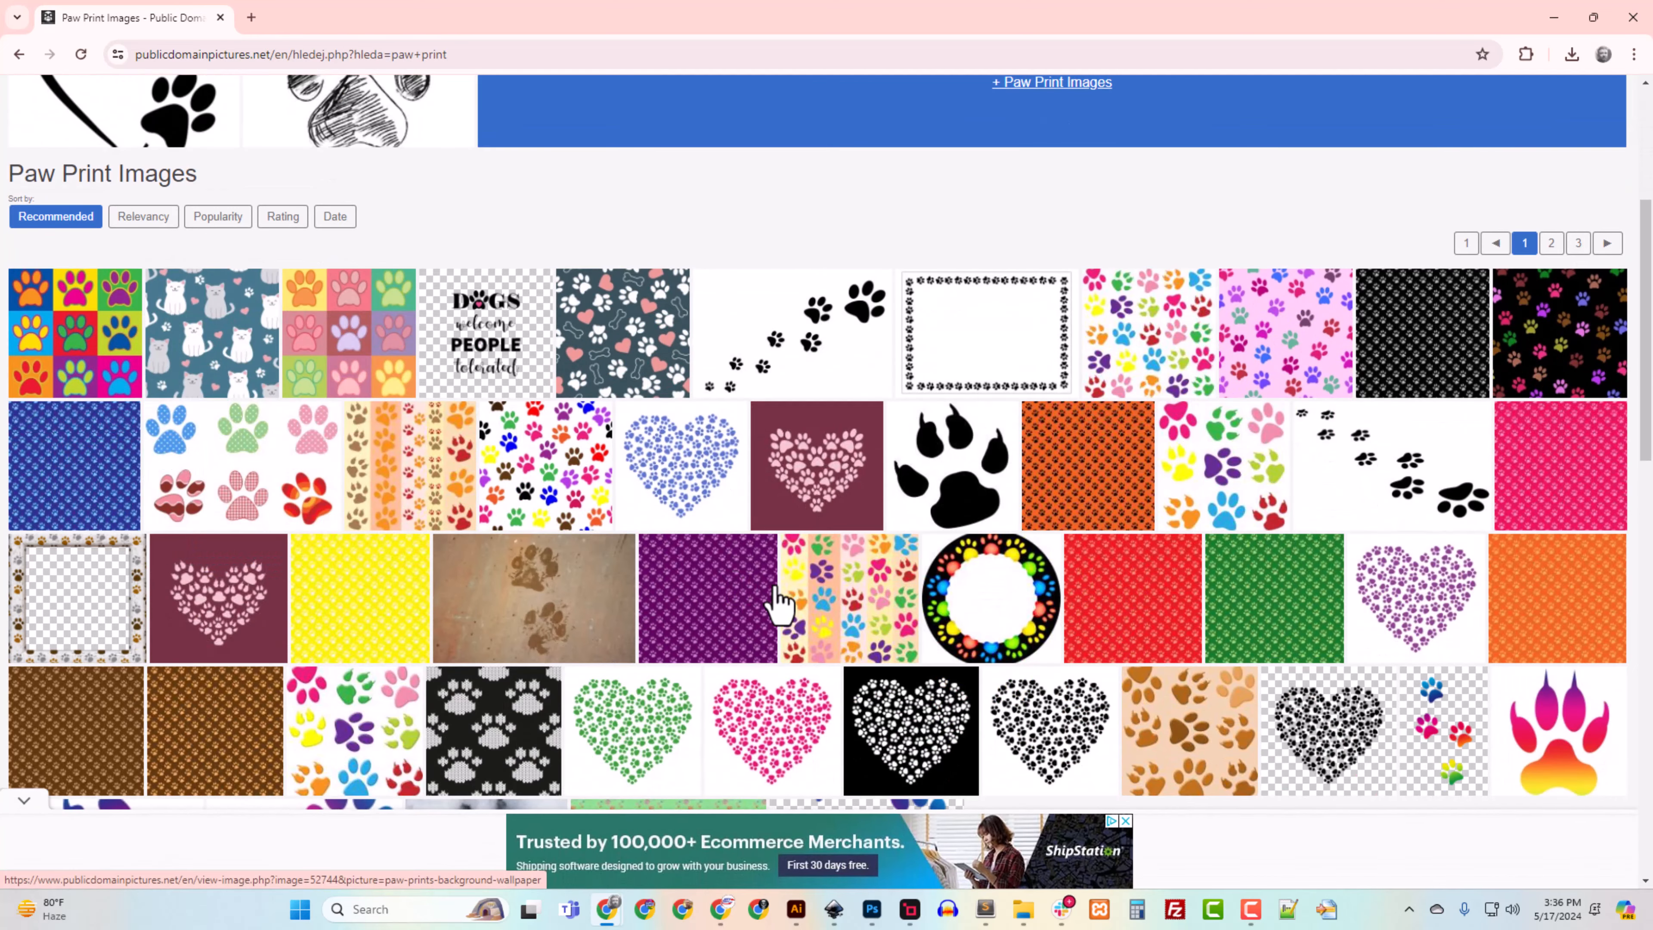
scroll(775, 601, down, 5)
scroll(777, 604, up, 5)
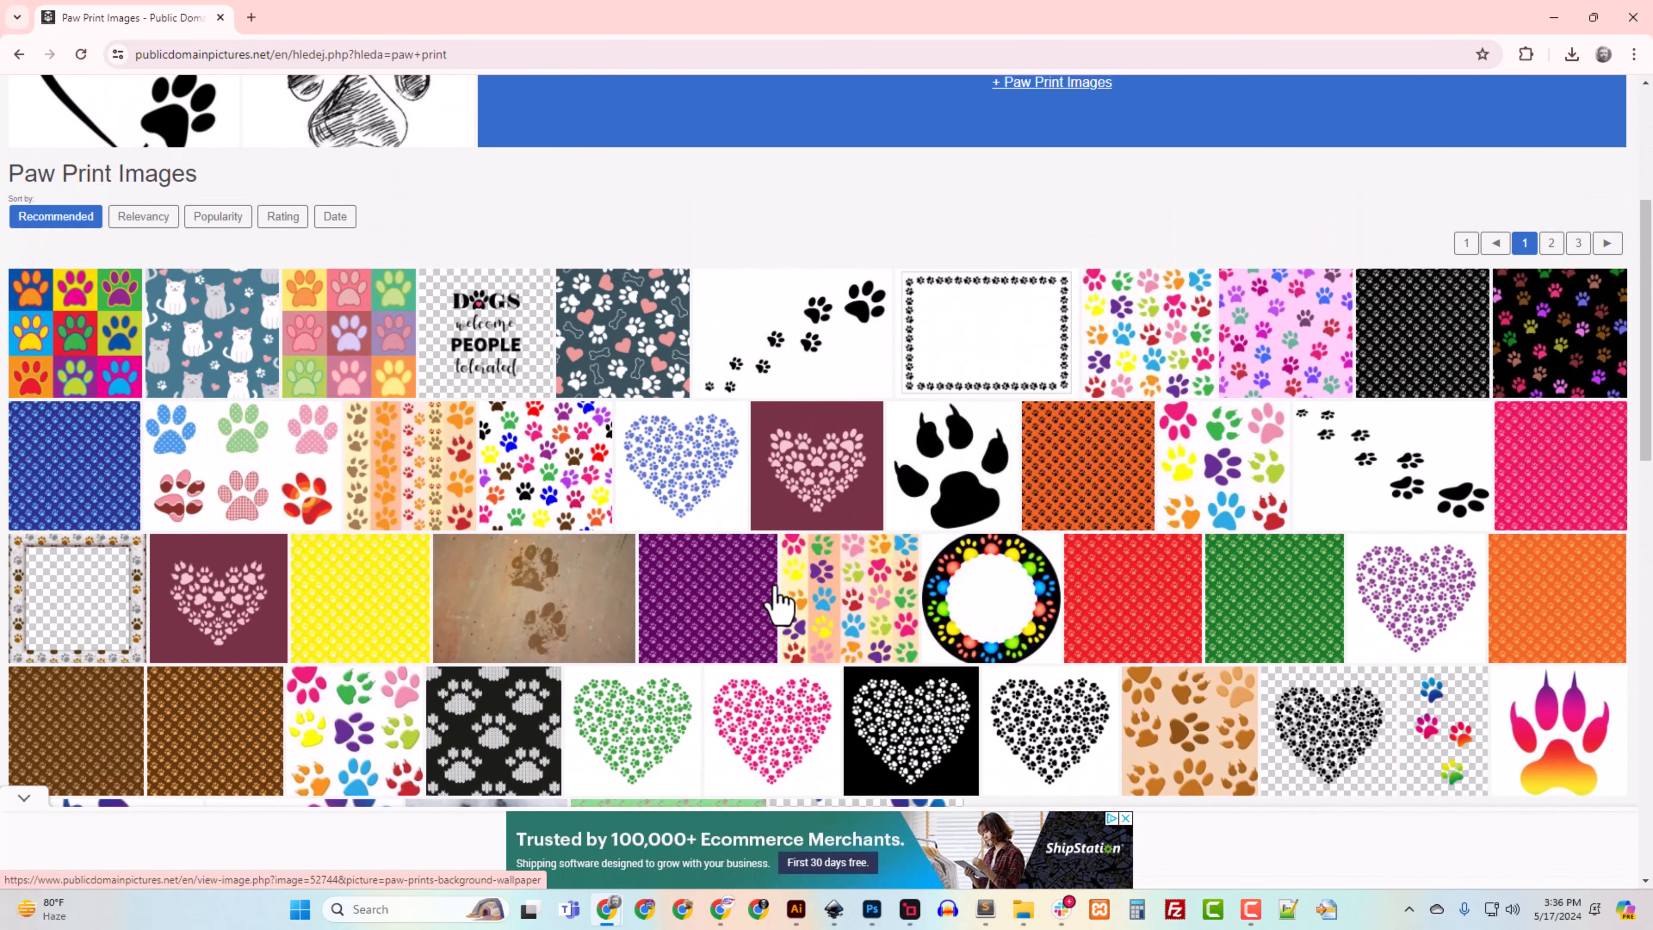
scroll(774, 609, down, 3)
scroll(781, 602, up, 3)
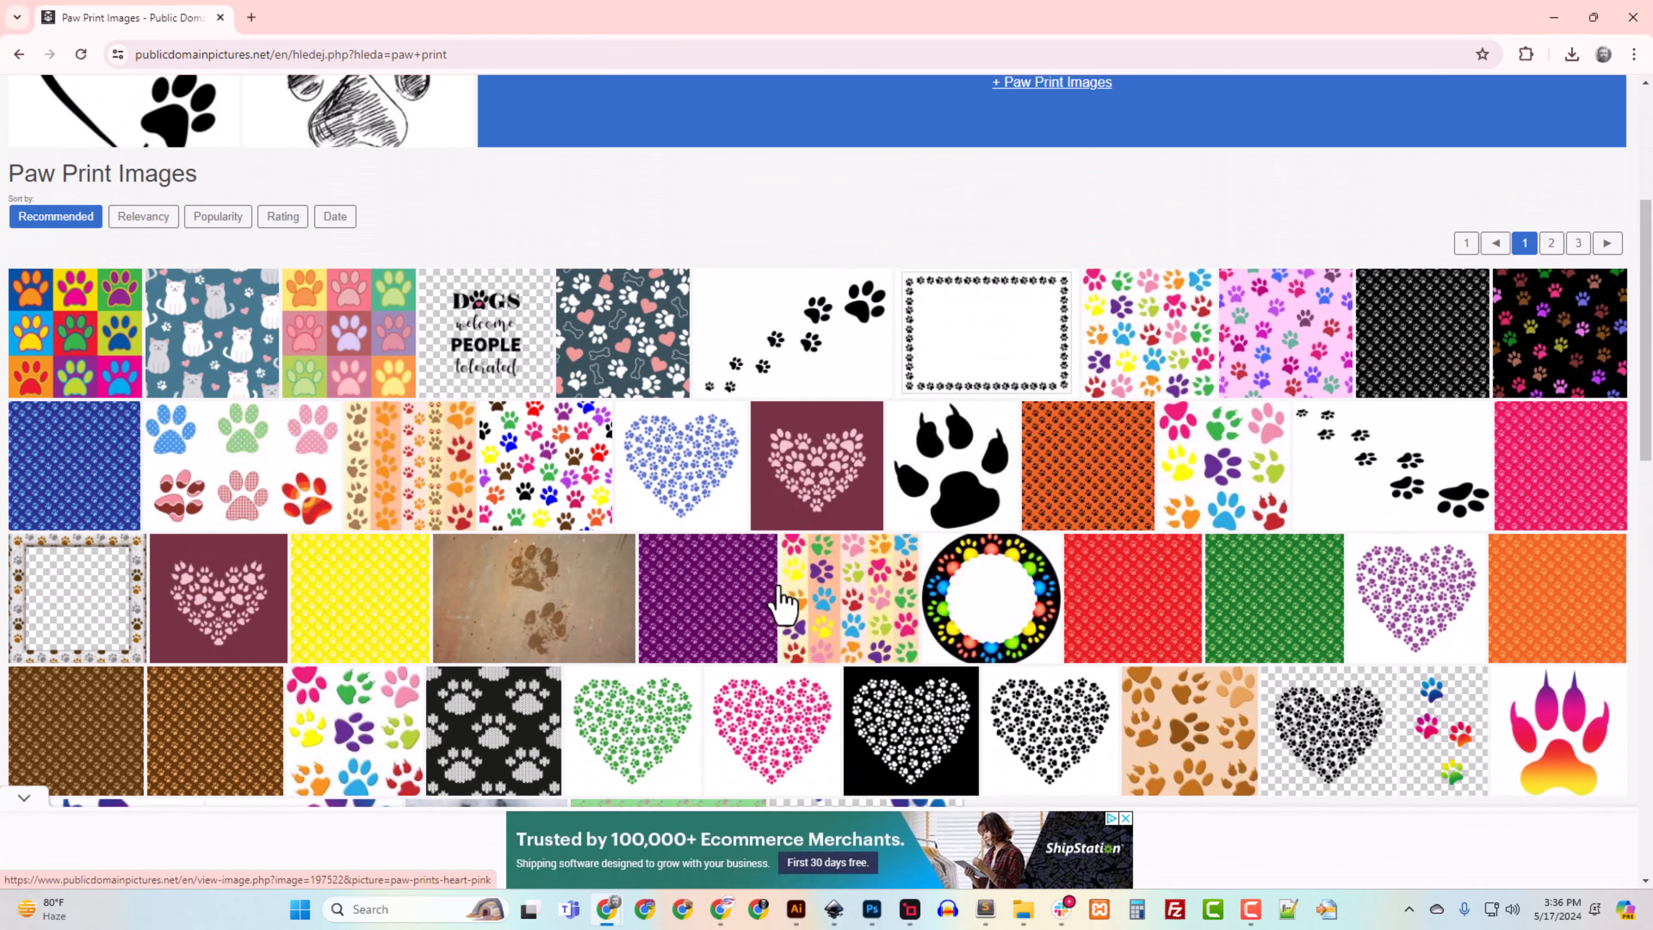
click(1552, 244)
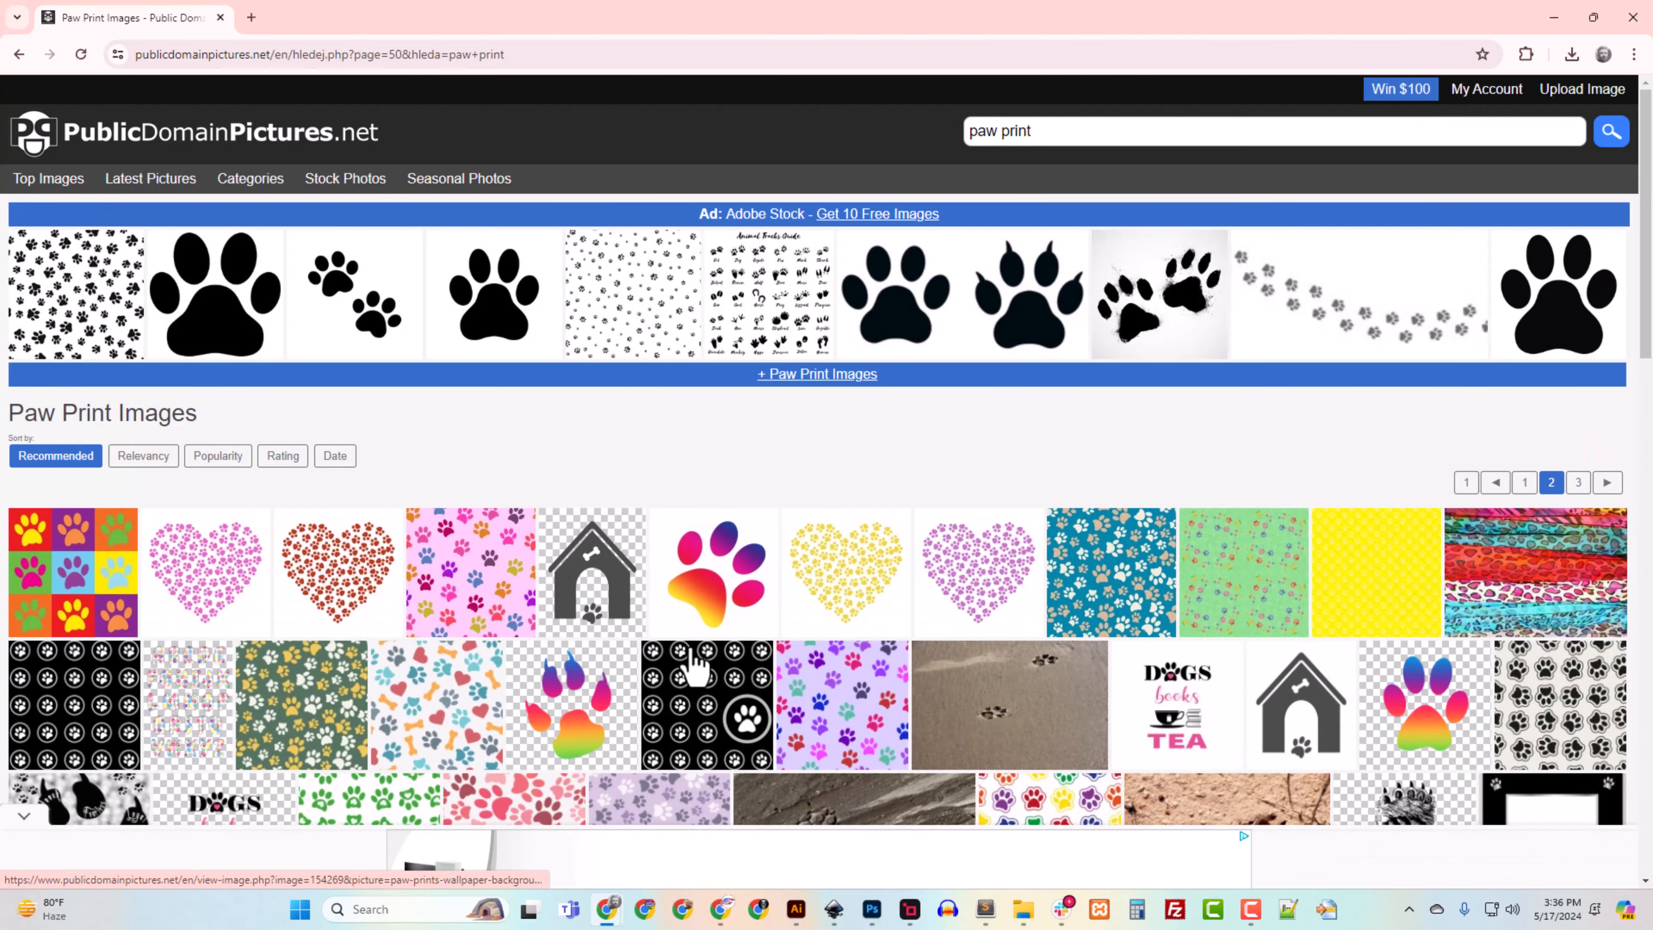
scroll(695, 658, down, 5)
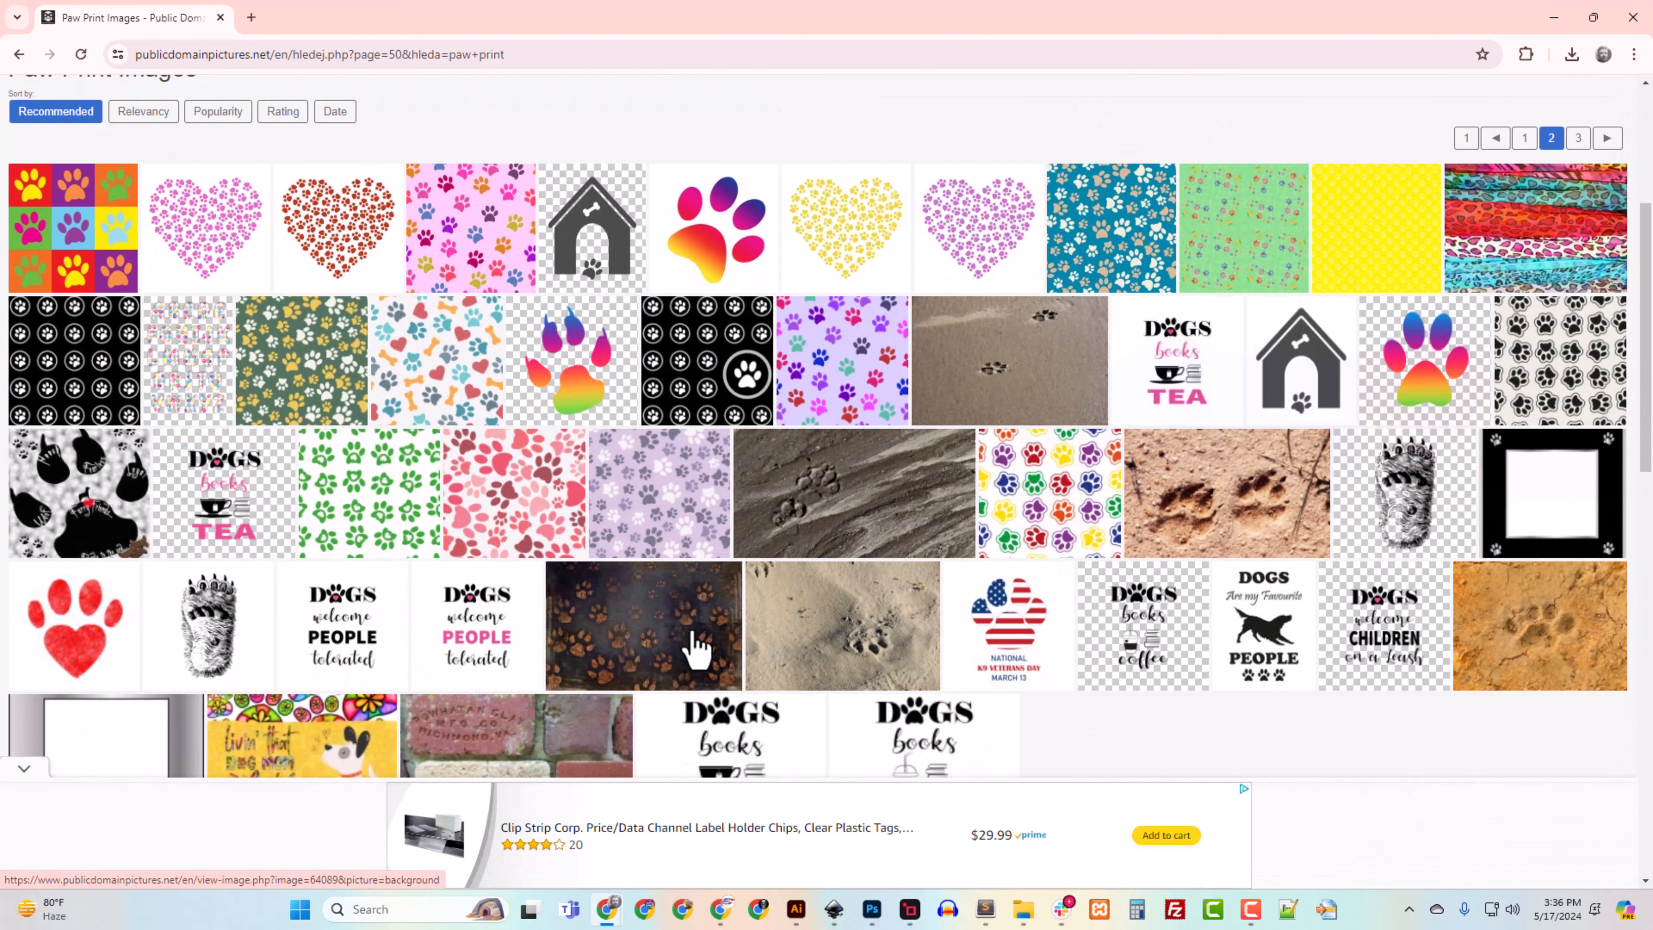
scroll(695, 644, up, 2)
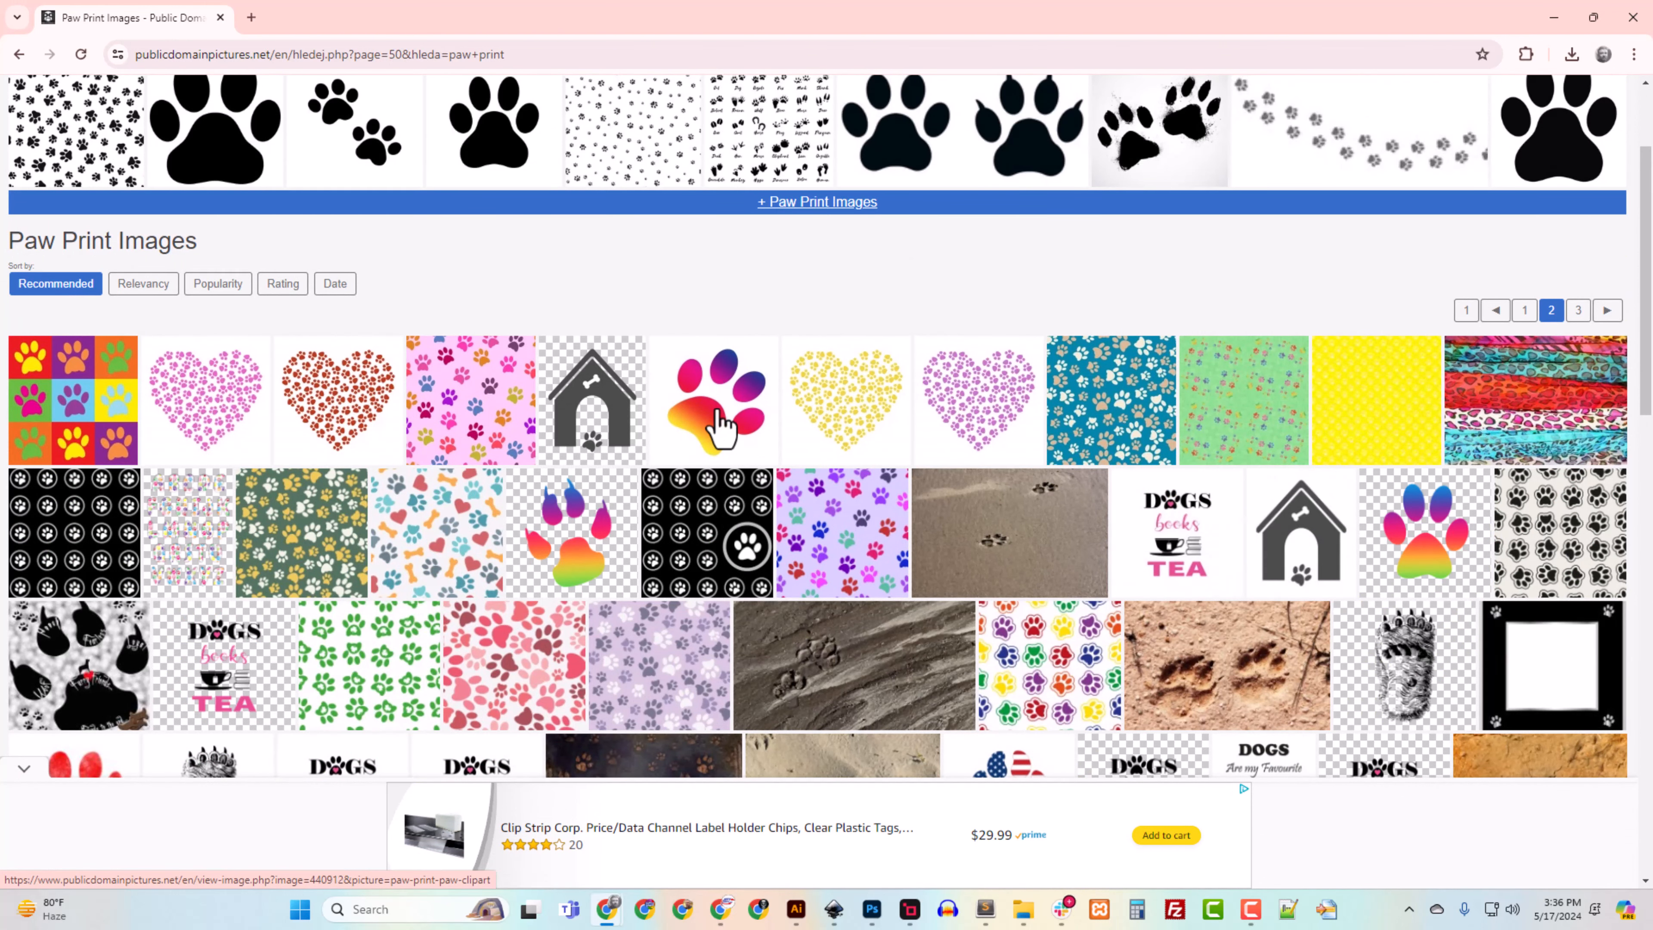
click(719, 417)
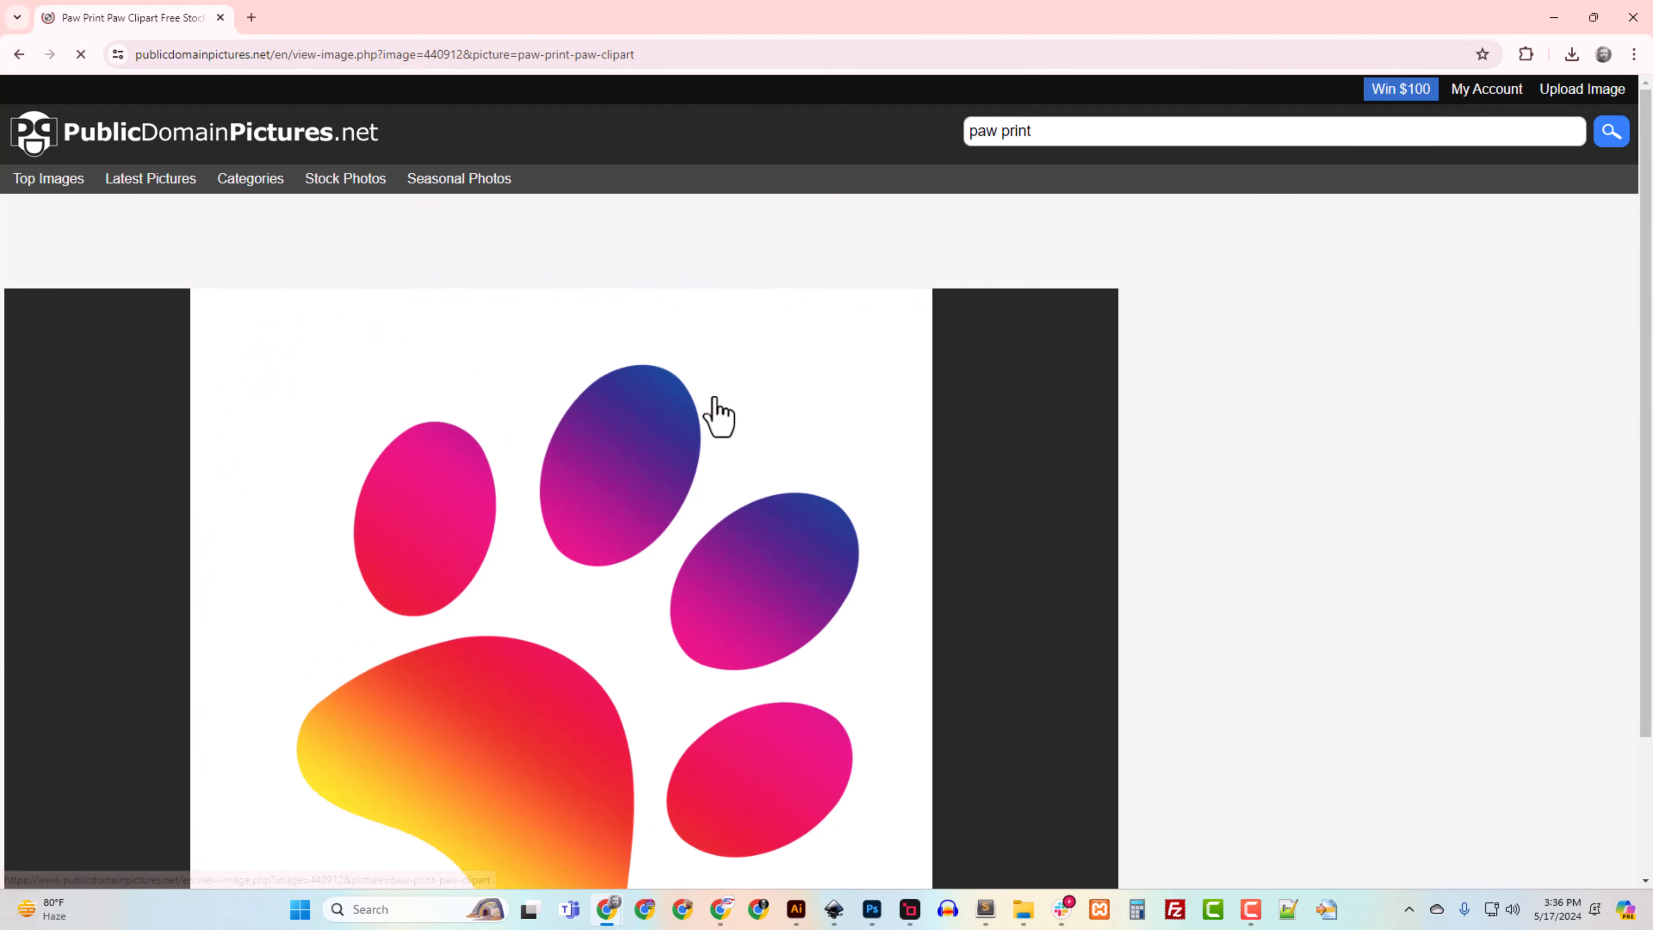
Step: Save the paw print image to the Downloads folder as tatze-pfotenabdruck-pfote-clipart.jpg
right_click(700, 415)
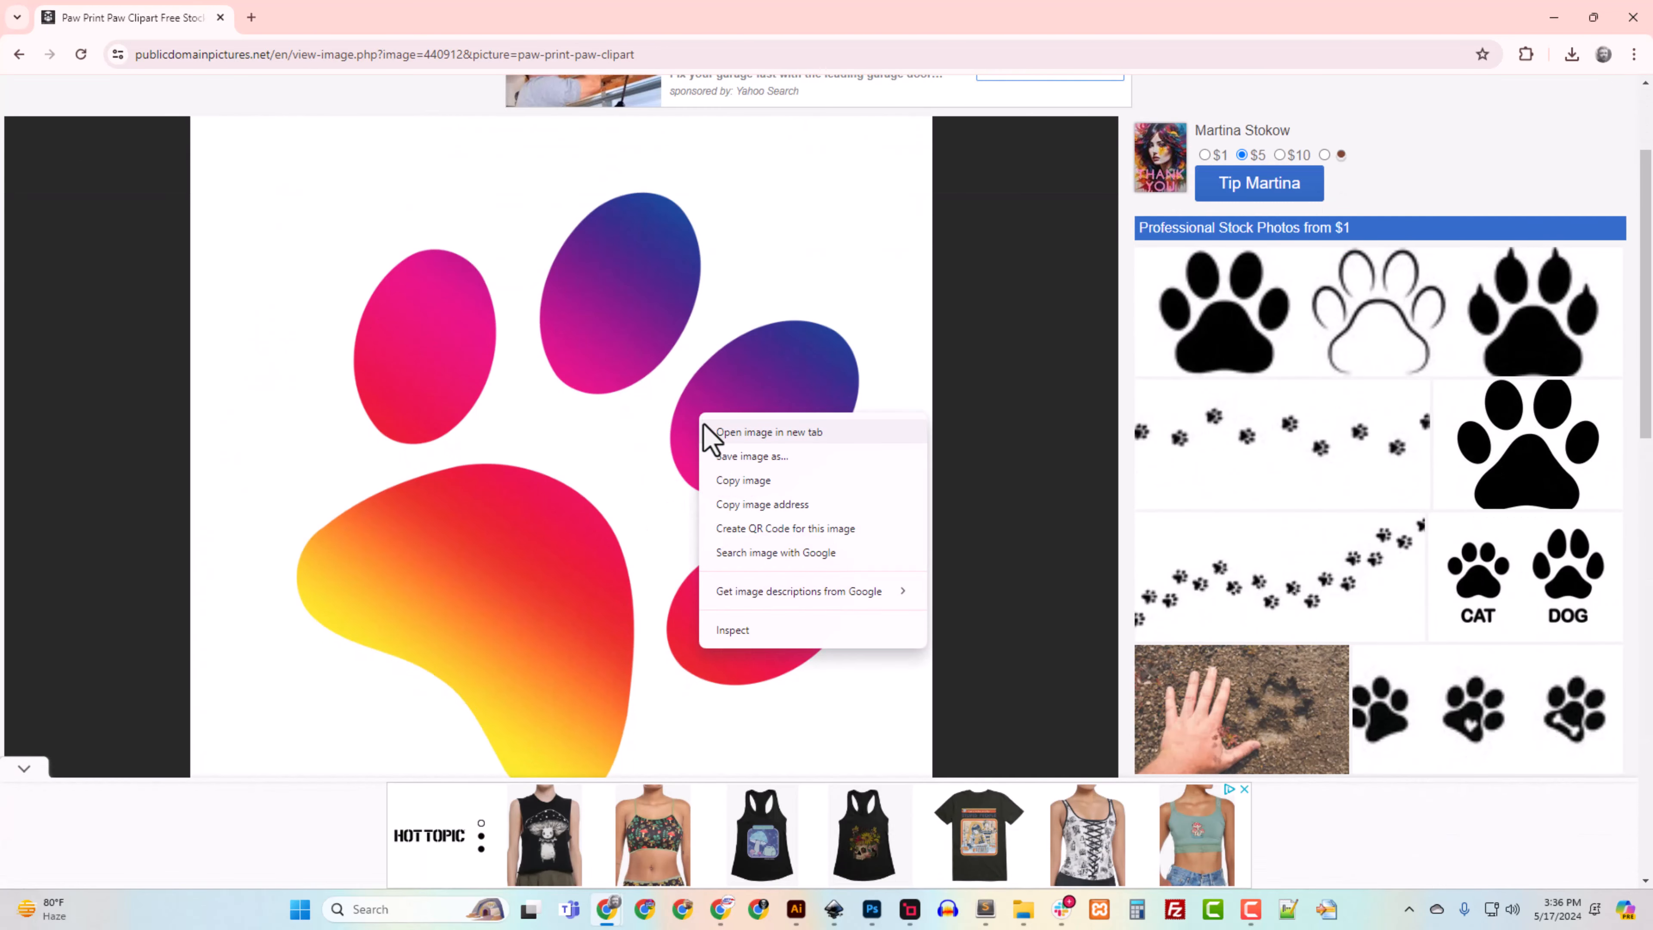
click(740, 455)
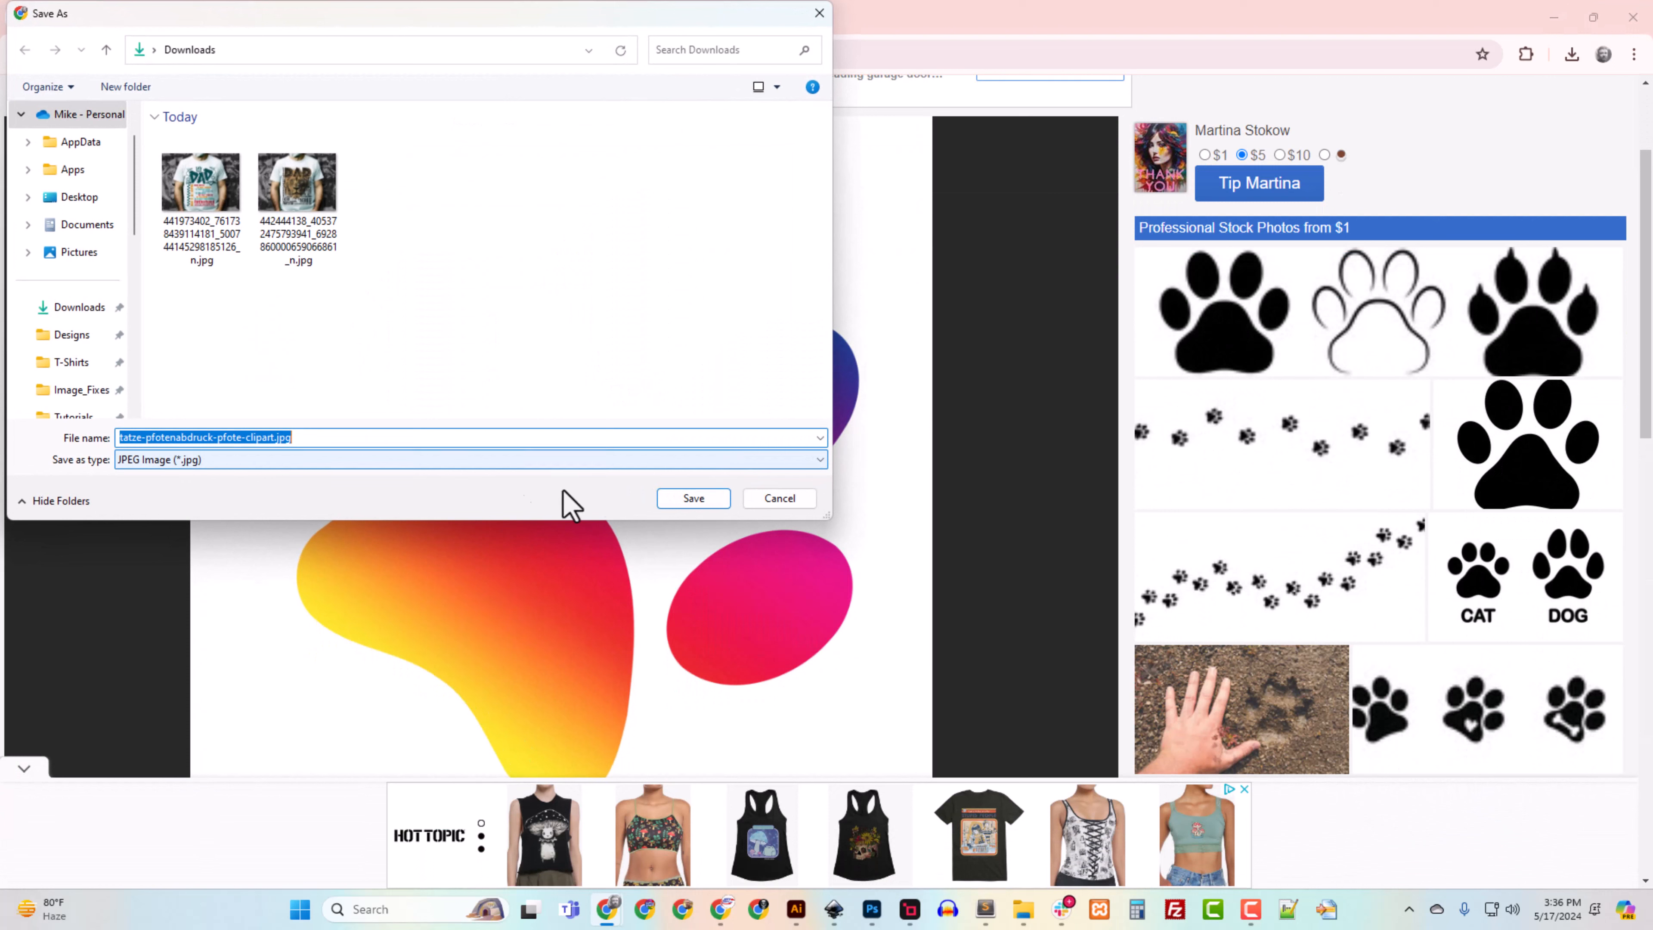
click(67, 311)
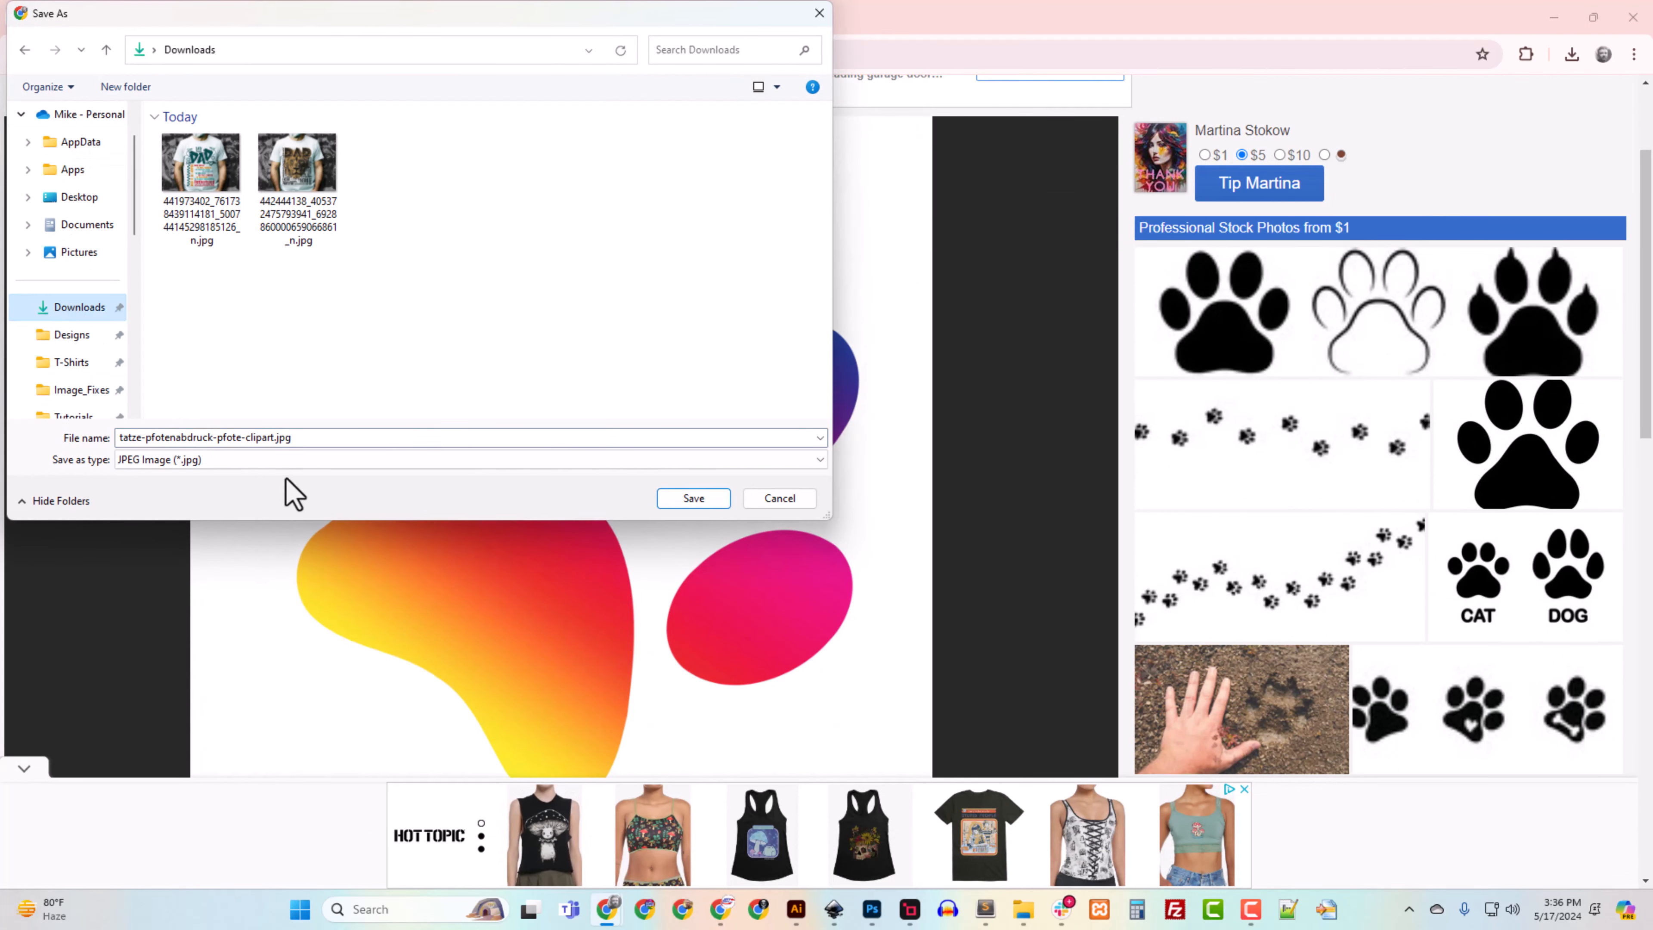
click(694, 498)
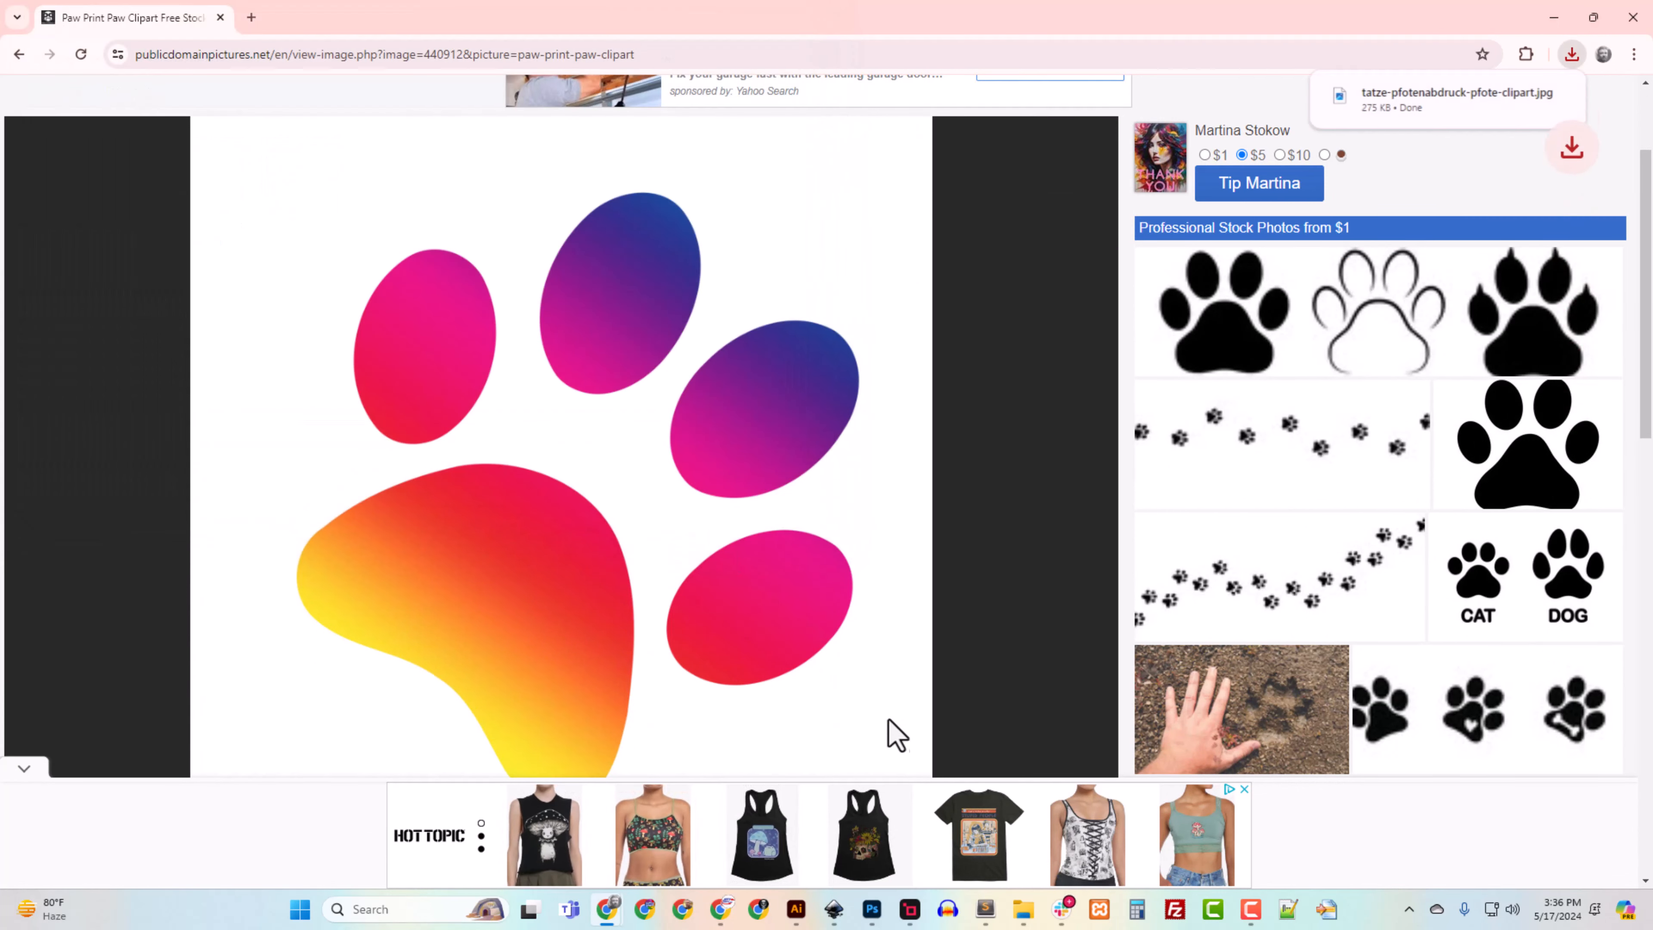
Step: Show the Downloads folder in File Explorer and open tatze-pfotenabdruck-pfote-clipart.jpg in Photoshop
click(1017, 911)
click(1103, 764)
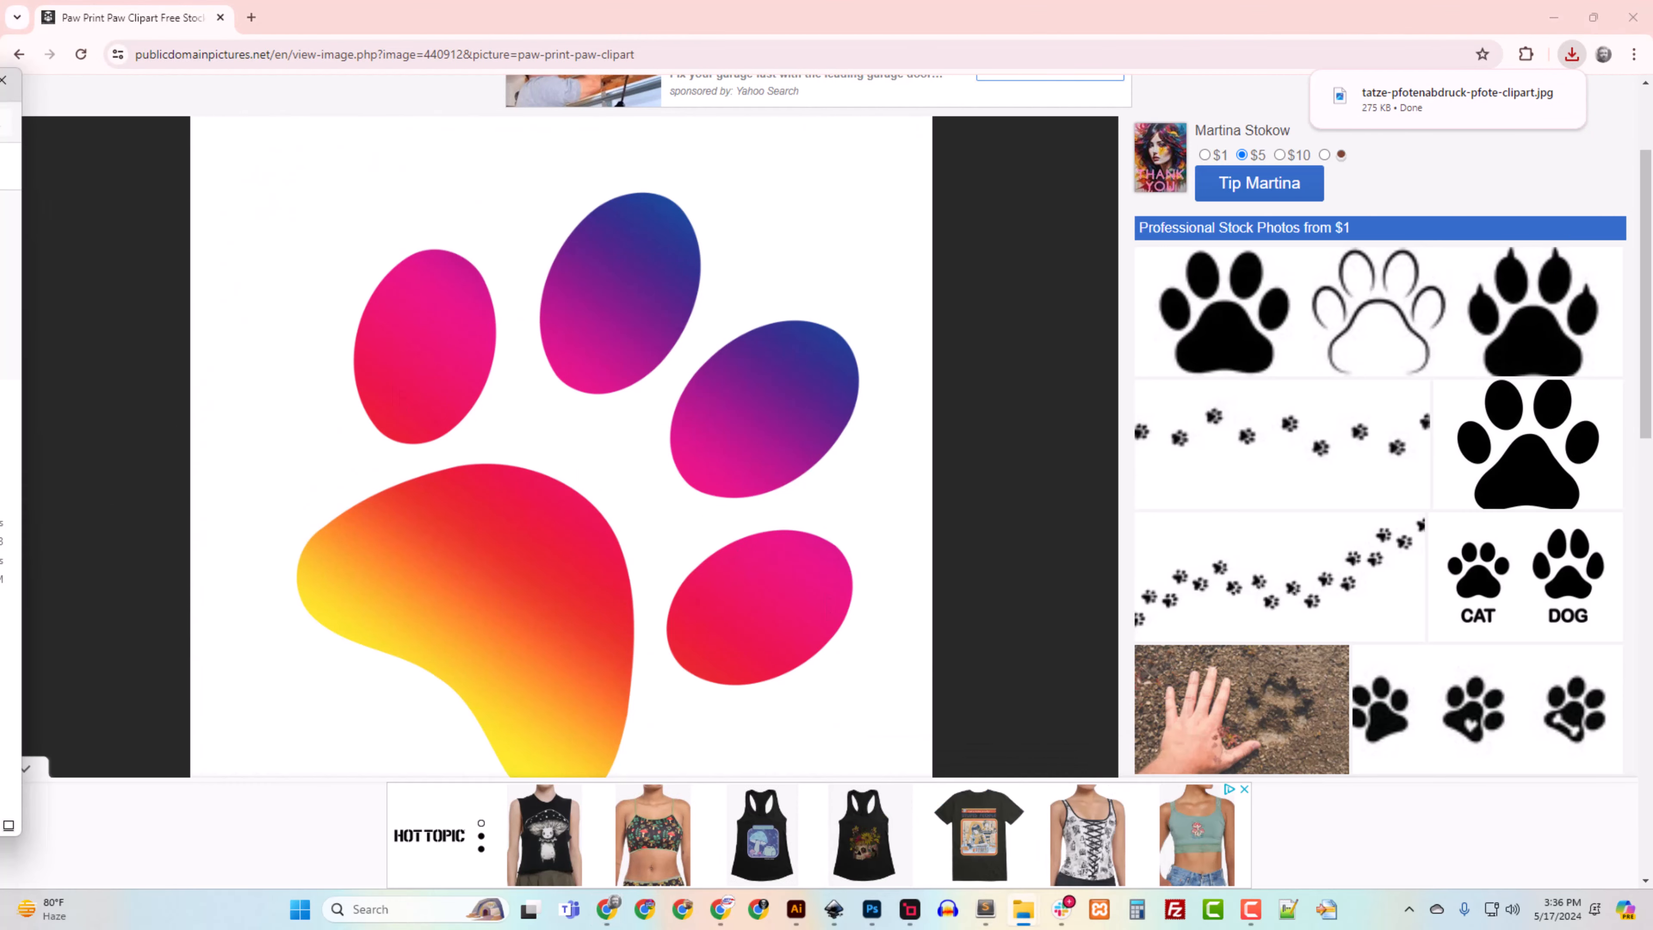
drag(0, 95, 1068, 150)
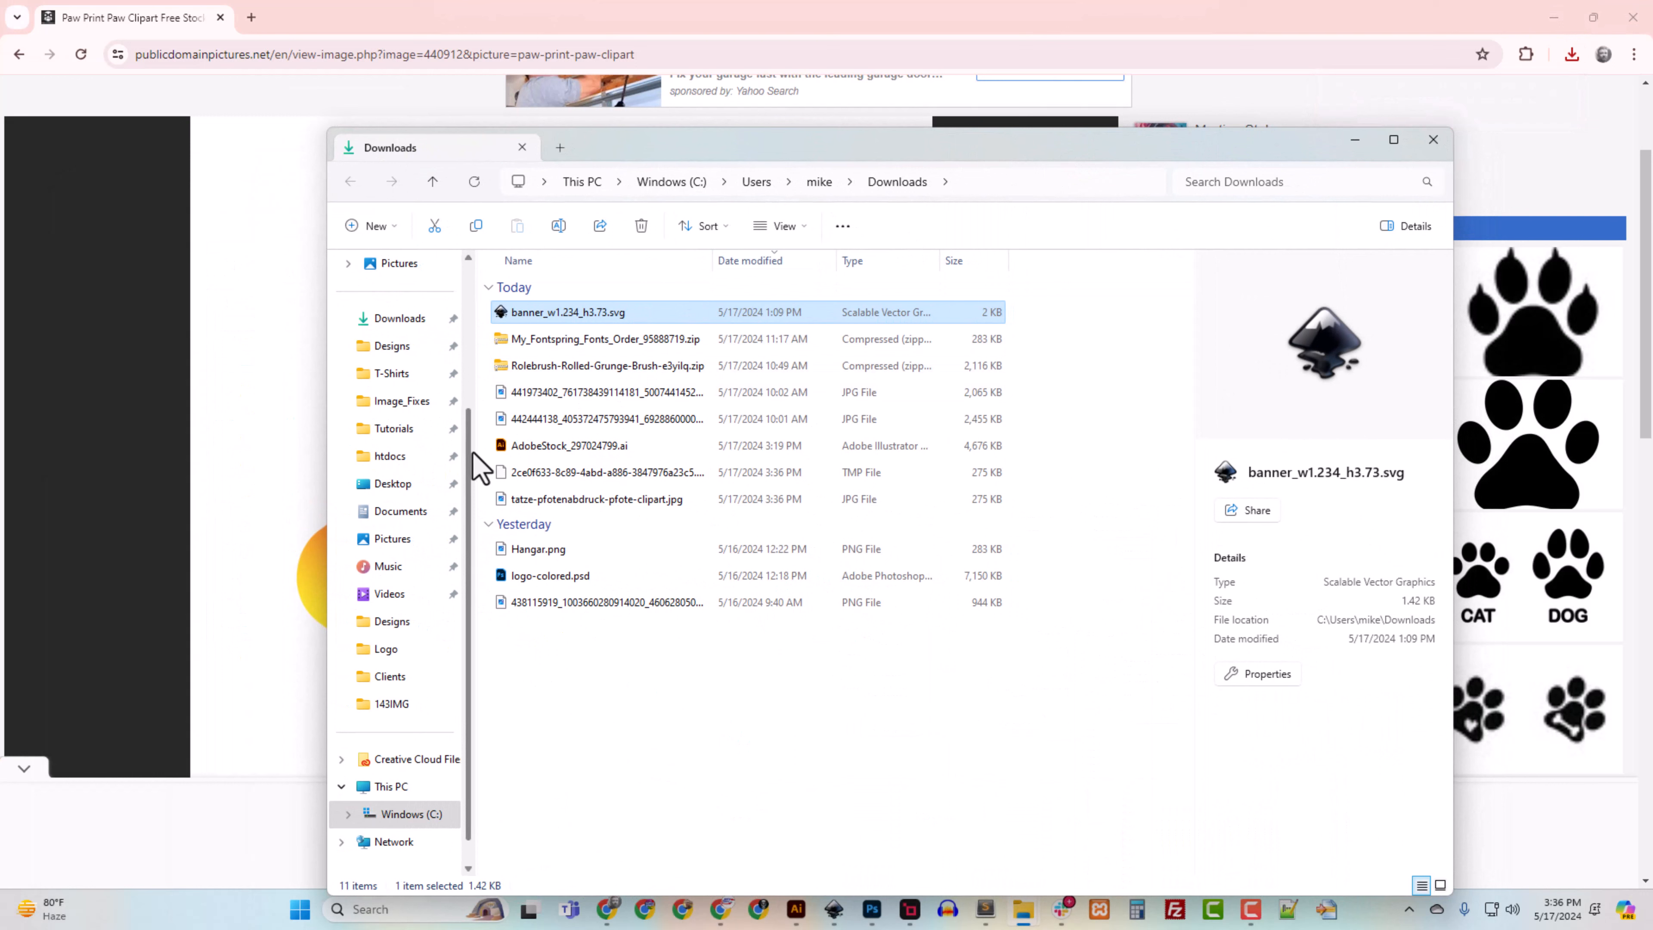
click(398, 323)
click(535, 308)
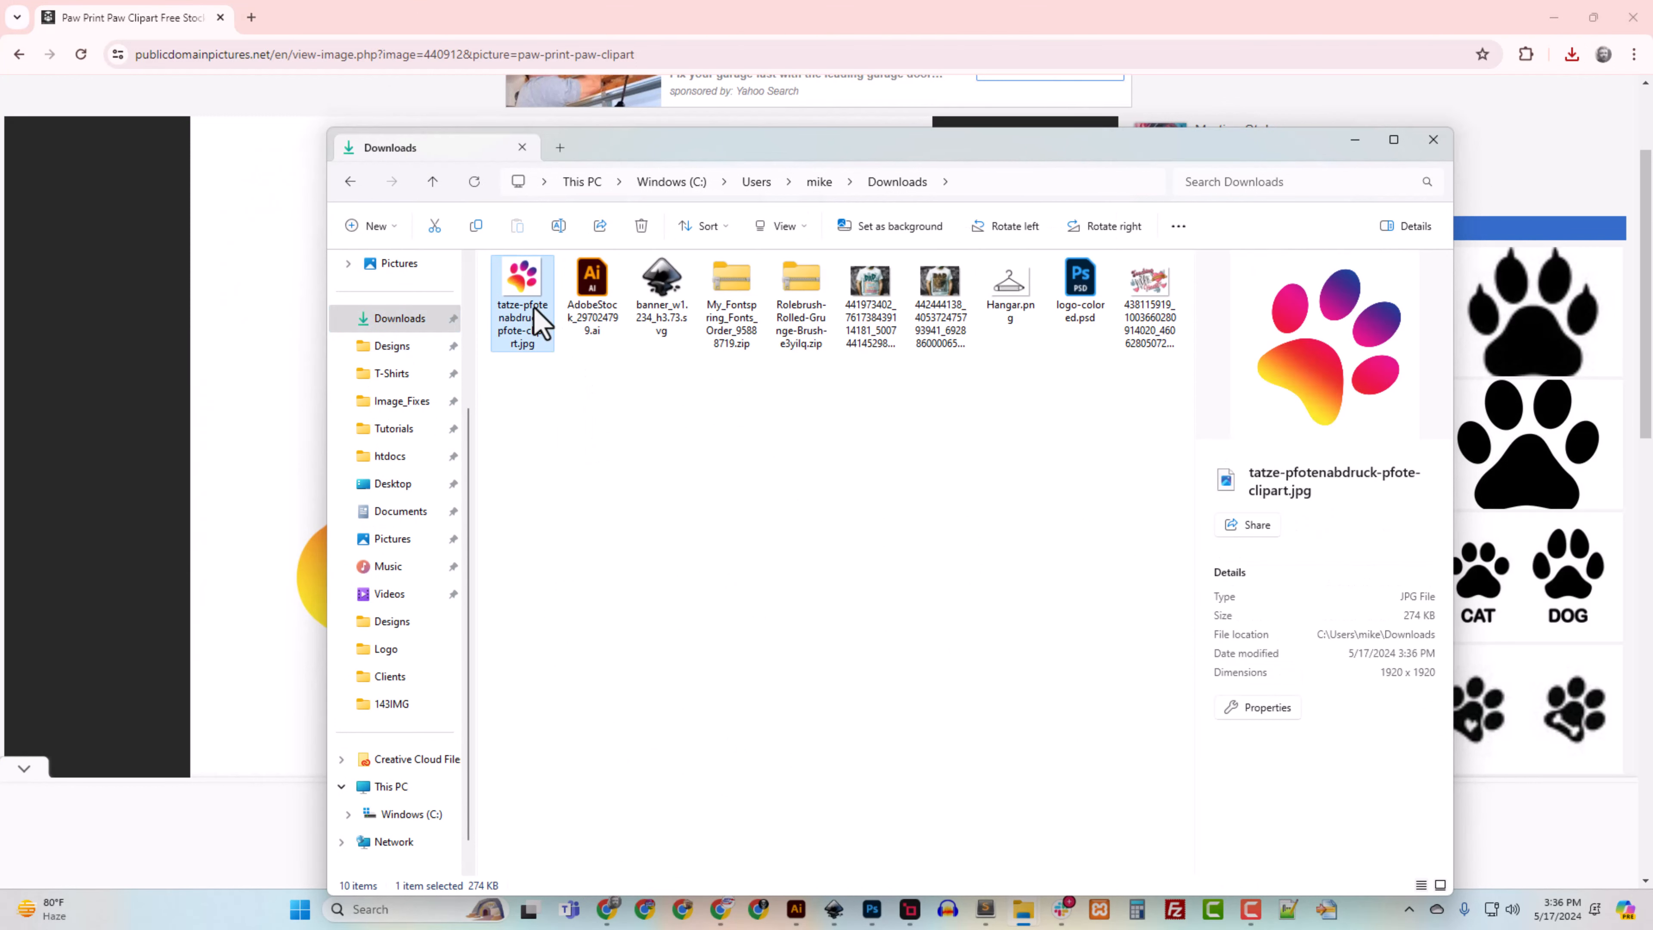
right_click(533, 307)
mouse_move(585, 375)
click(931, 405)
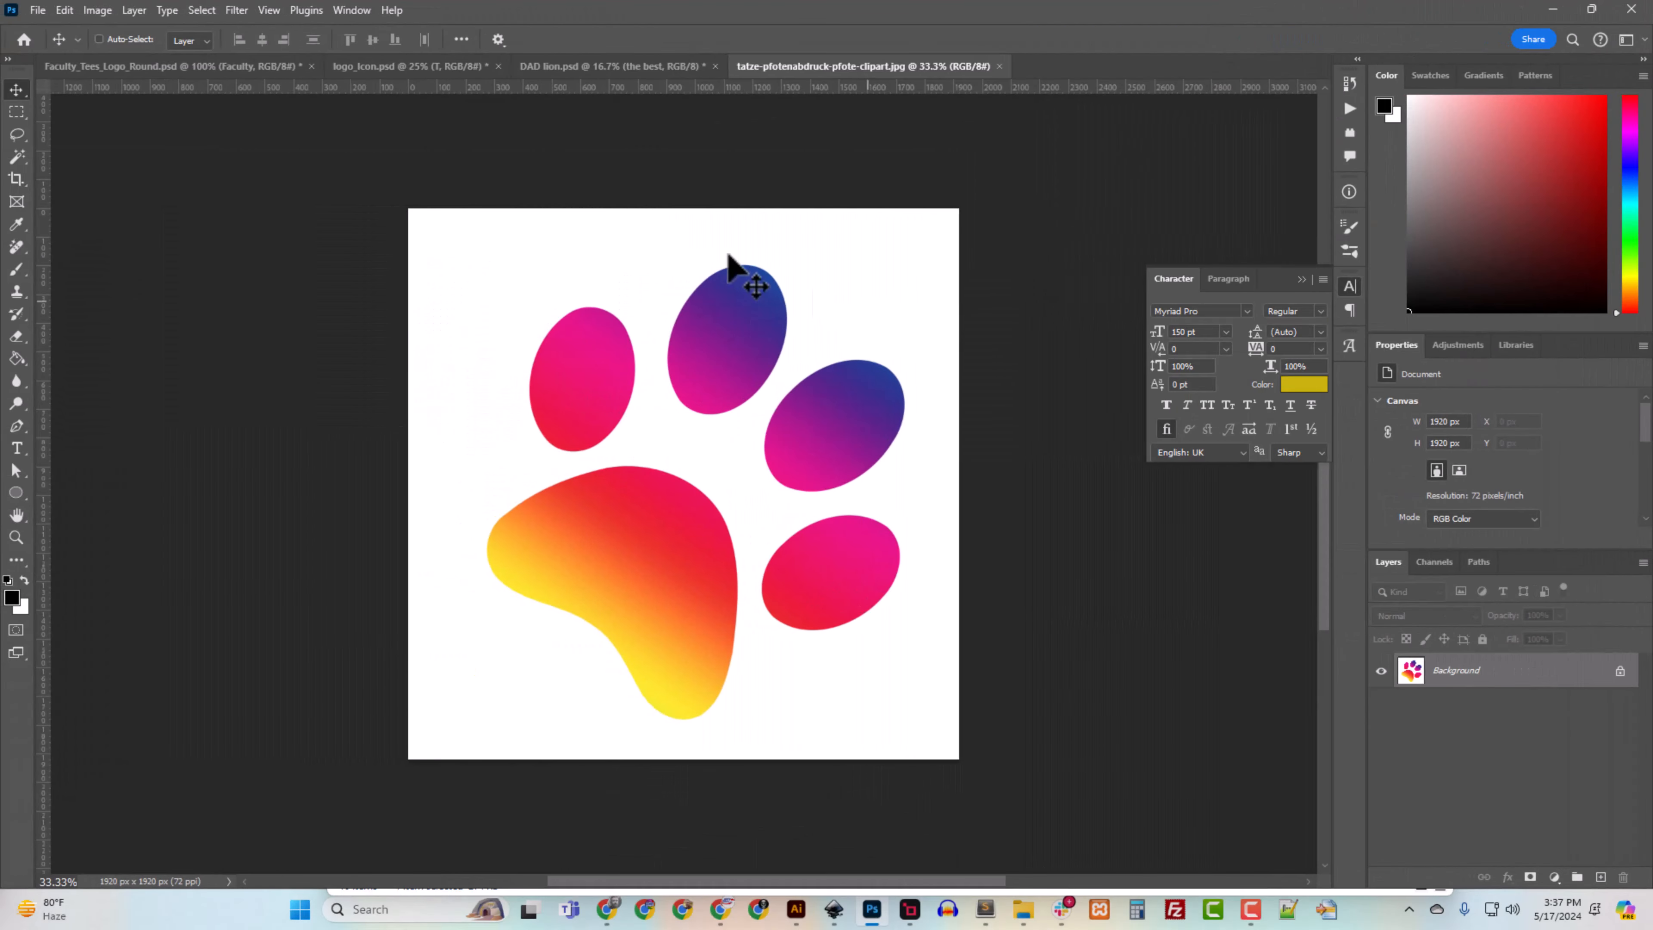
Step: Turn the paw solid black with a Black & White adjustment, setting reds, yellows, greens, cyans, blues and magentas to -200%
click(98, 10)
mouse_move(122, 59)
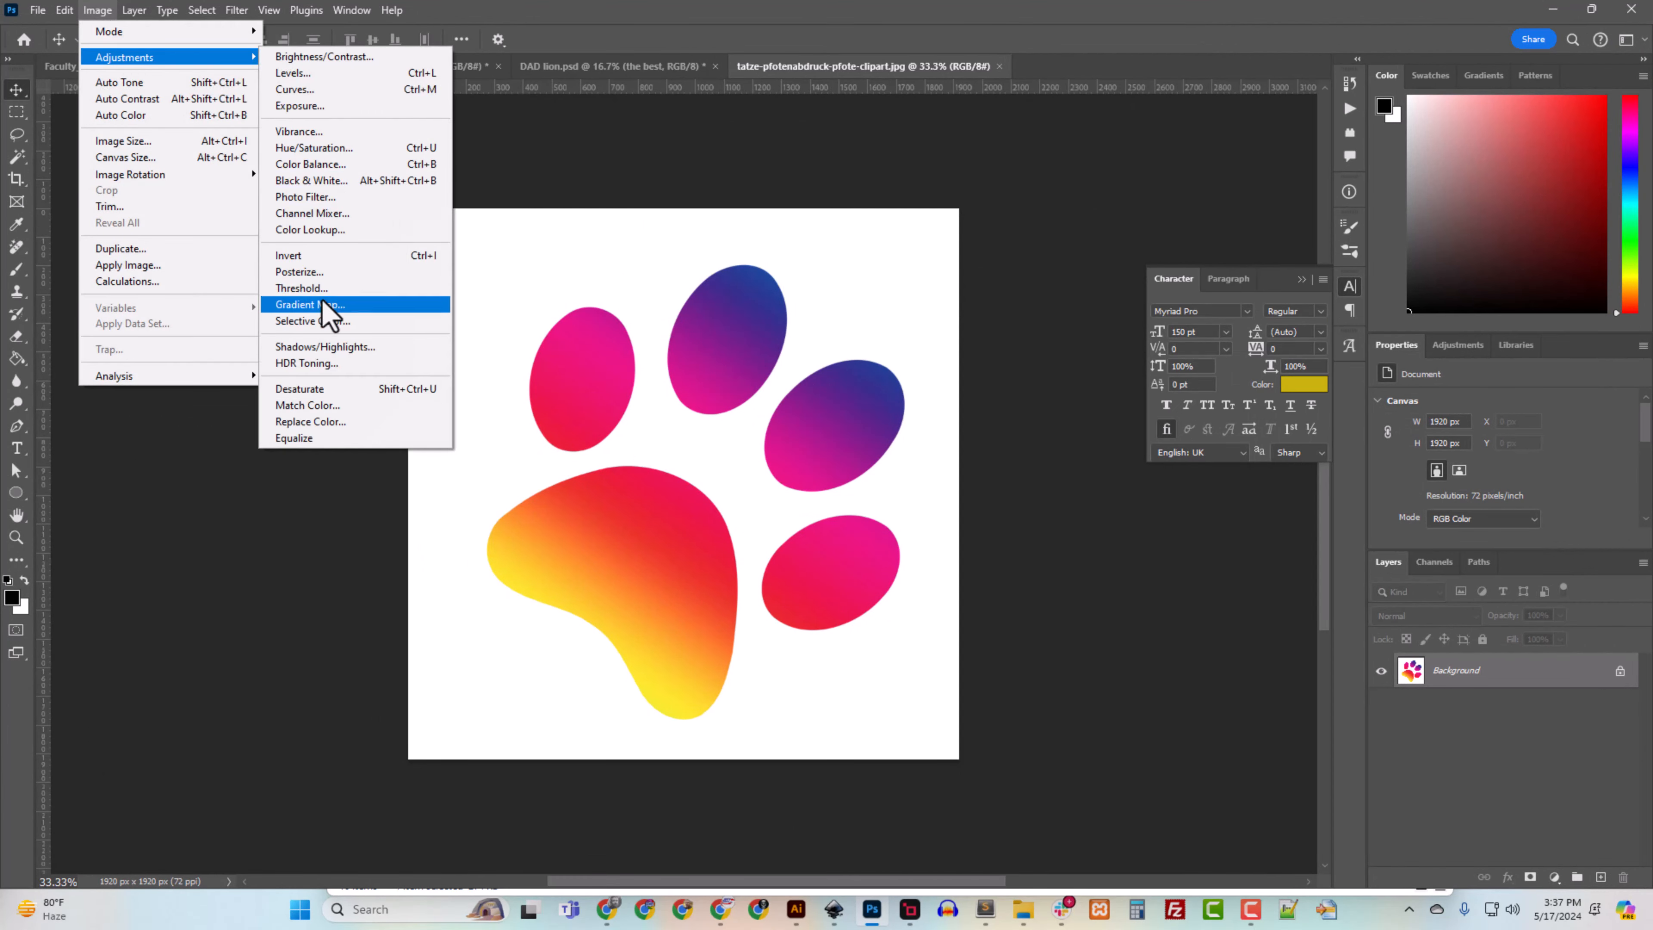
click(314, 182)
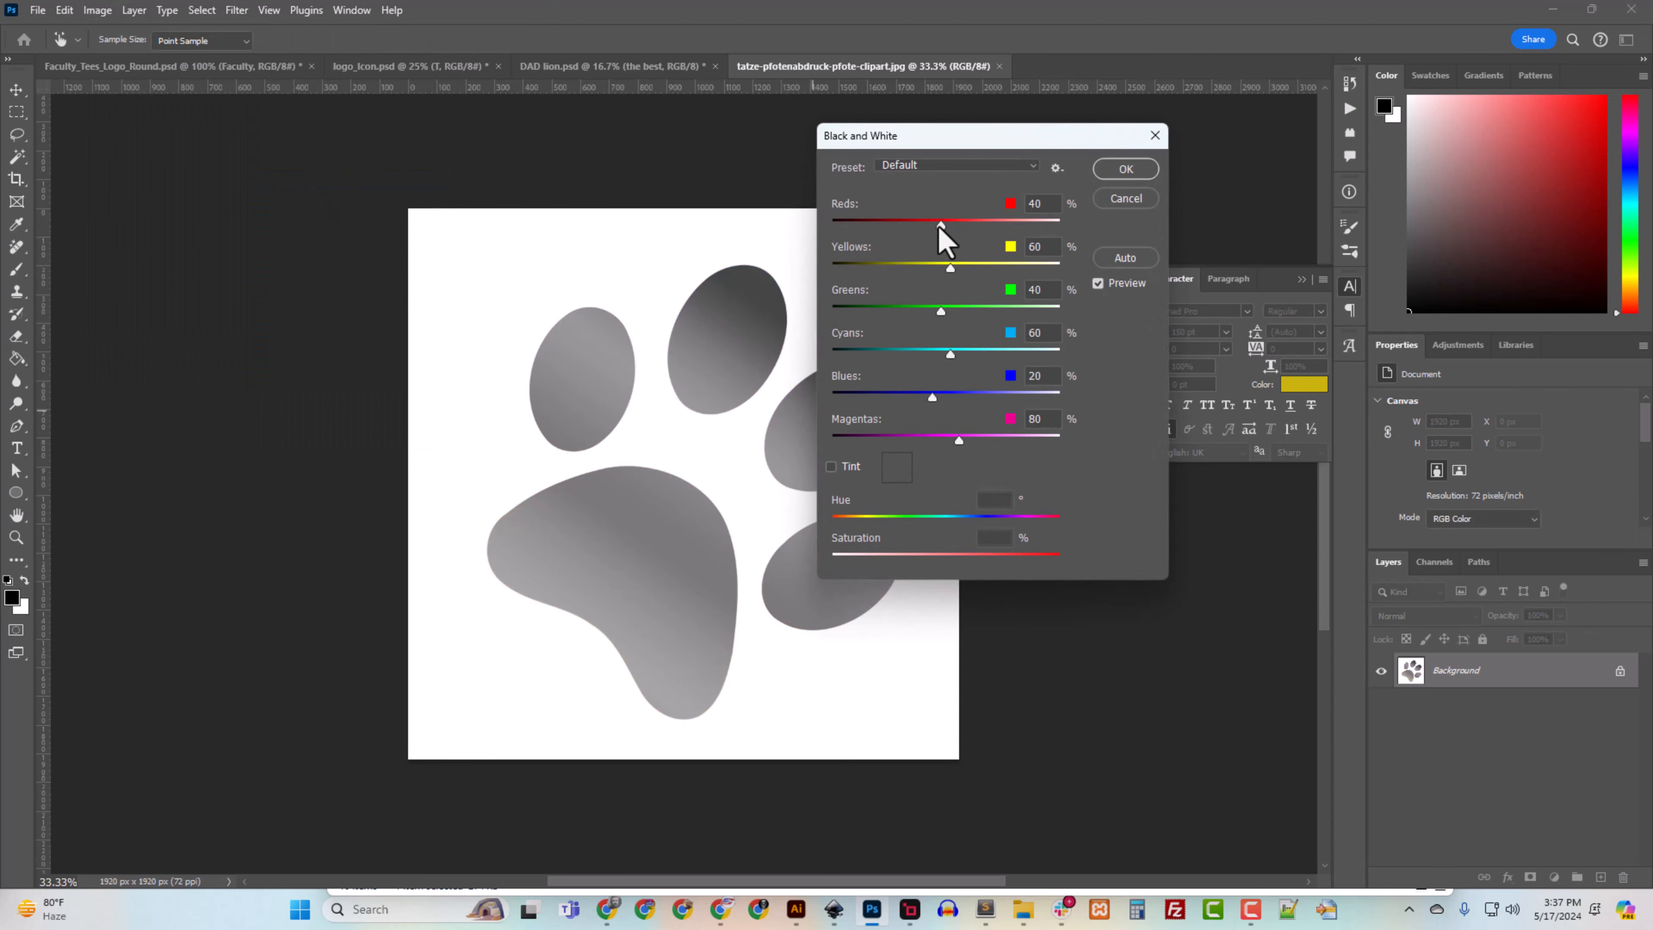
drag(941, 225, 831, 225)
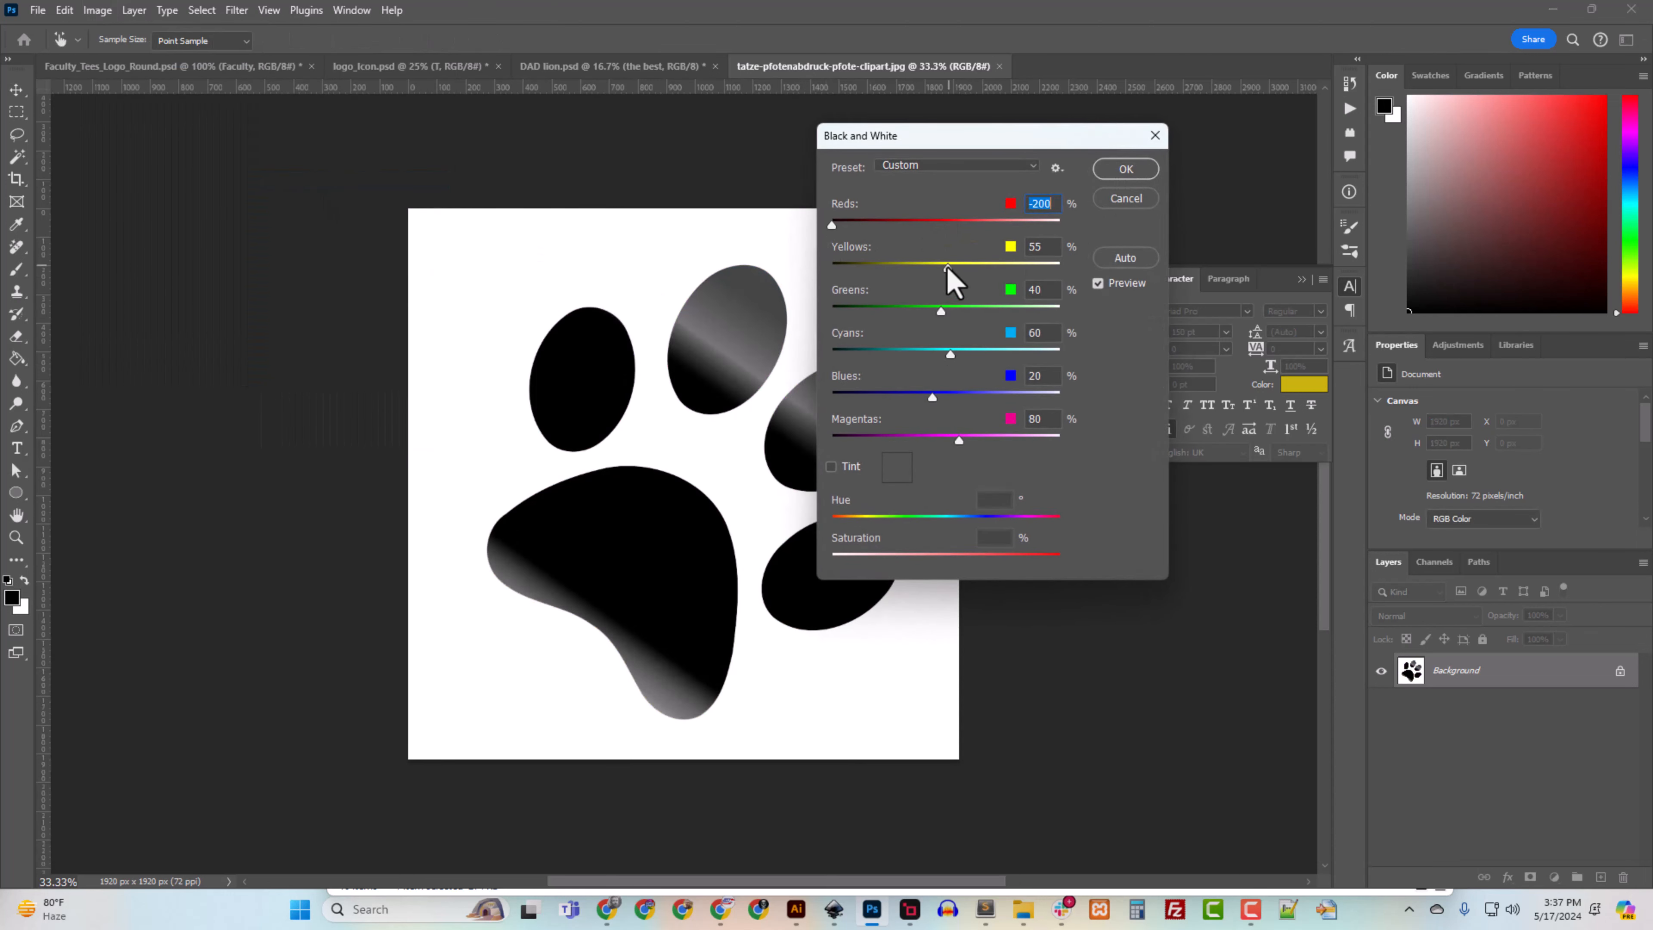
drag(946, 267, 791, 314)
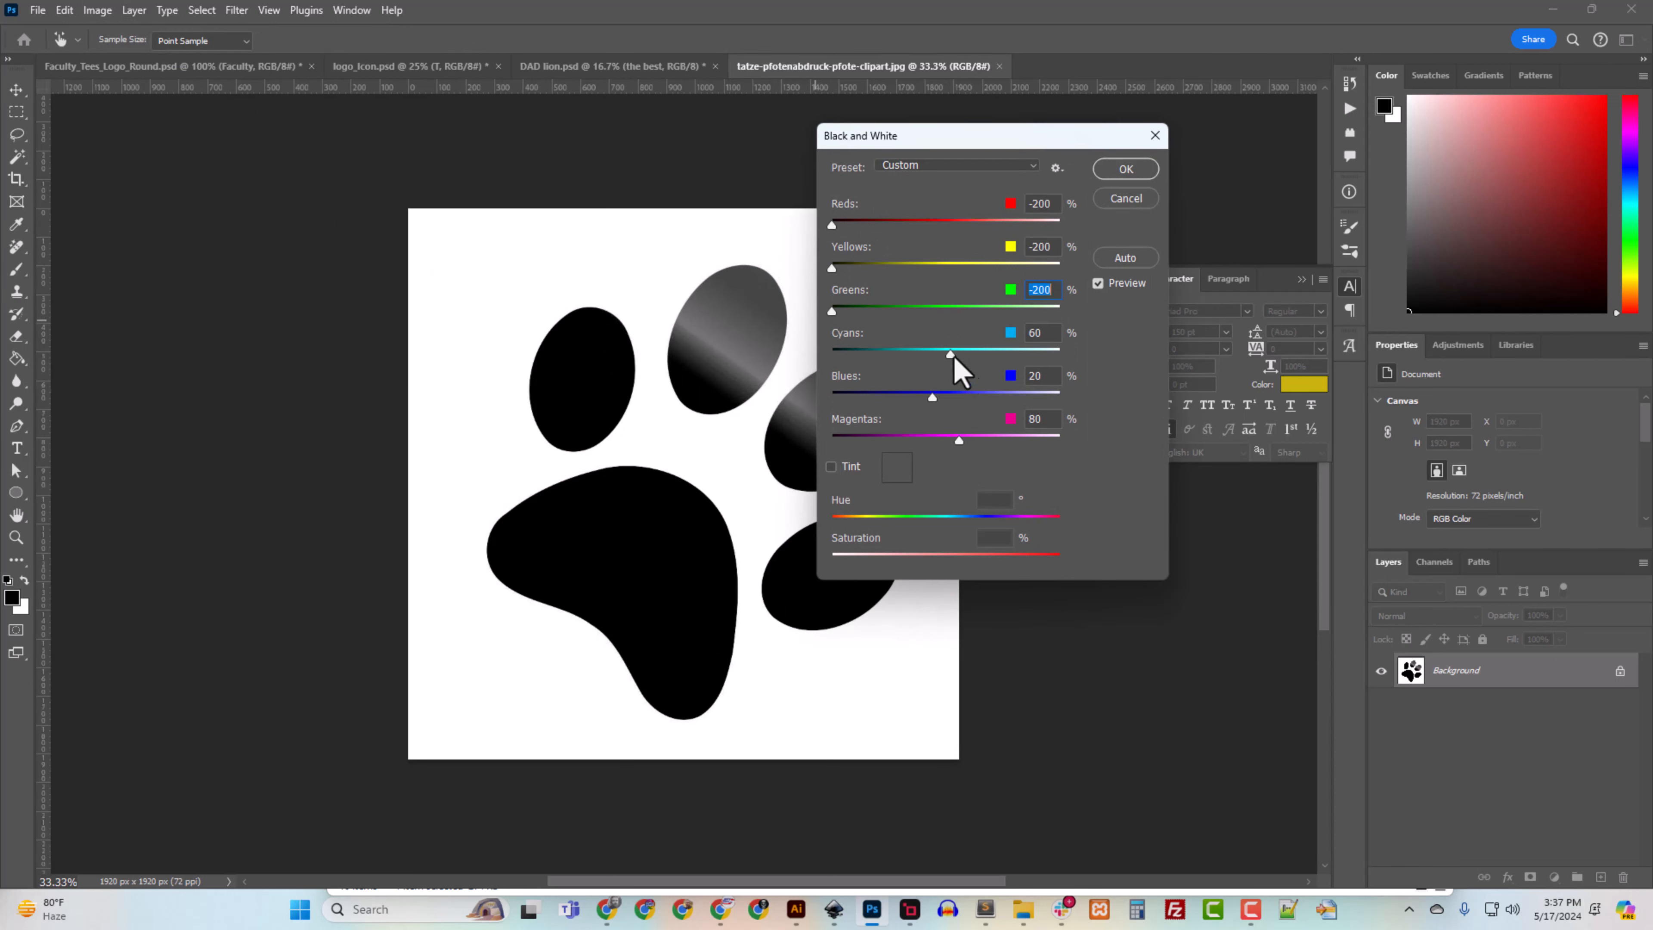
click(831, 352)
drag(932, 396, 797, 406)
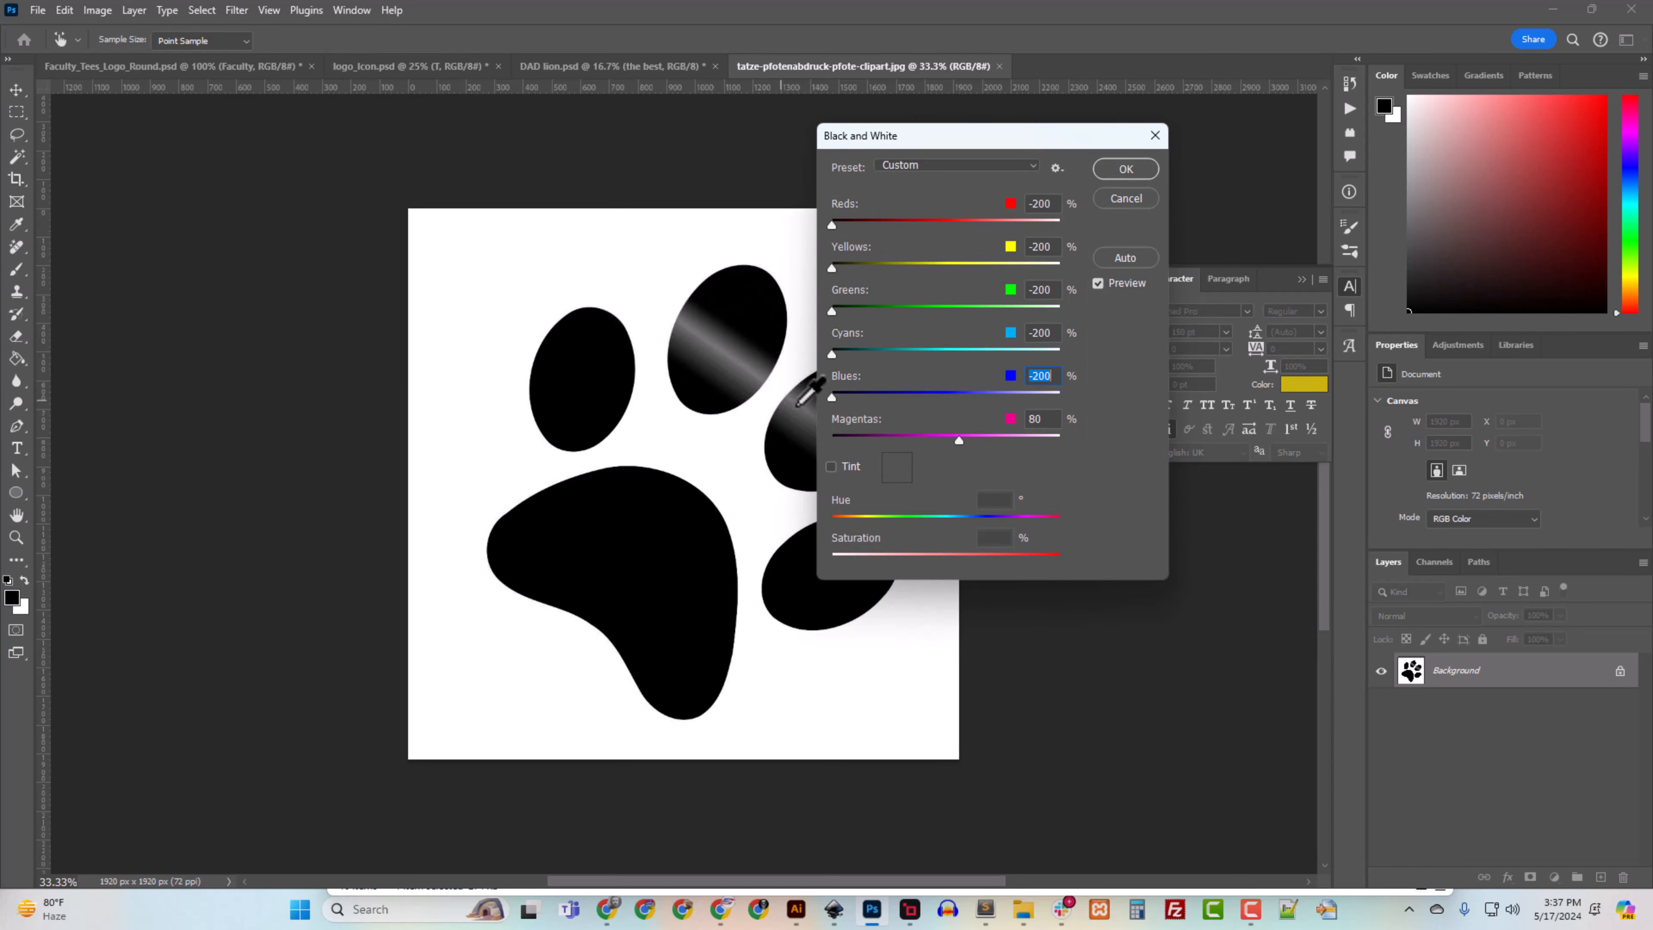
drag(958, 439, 782, 451)
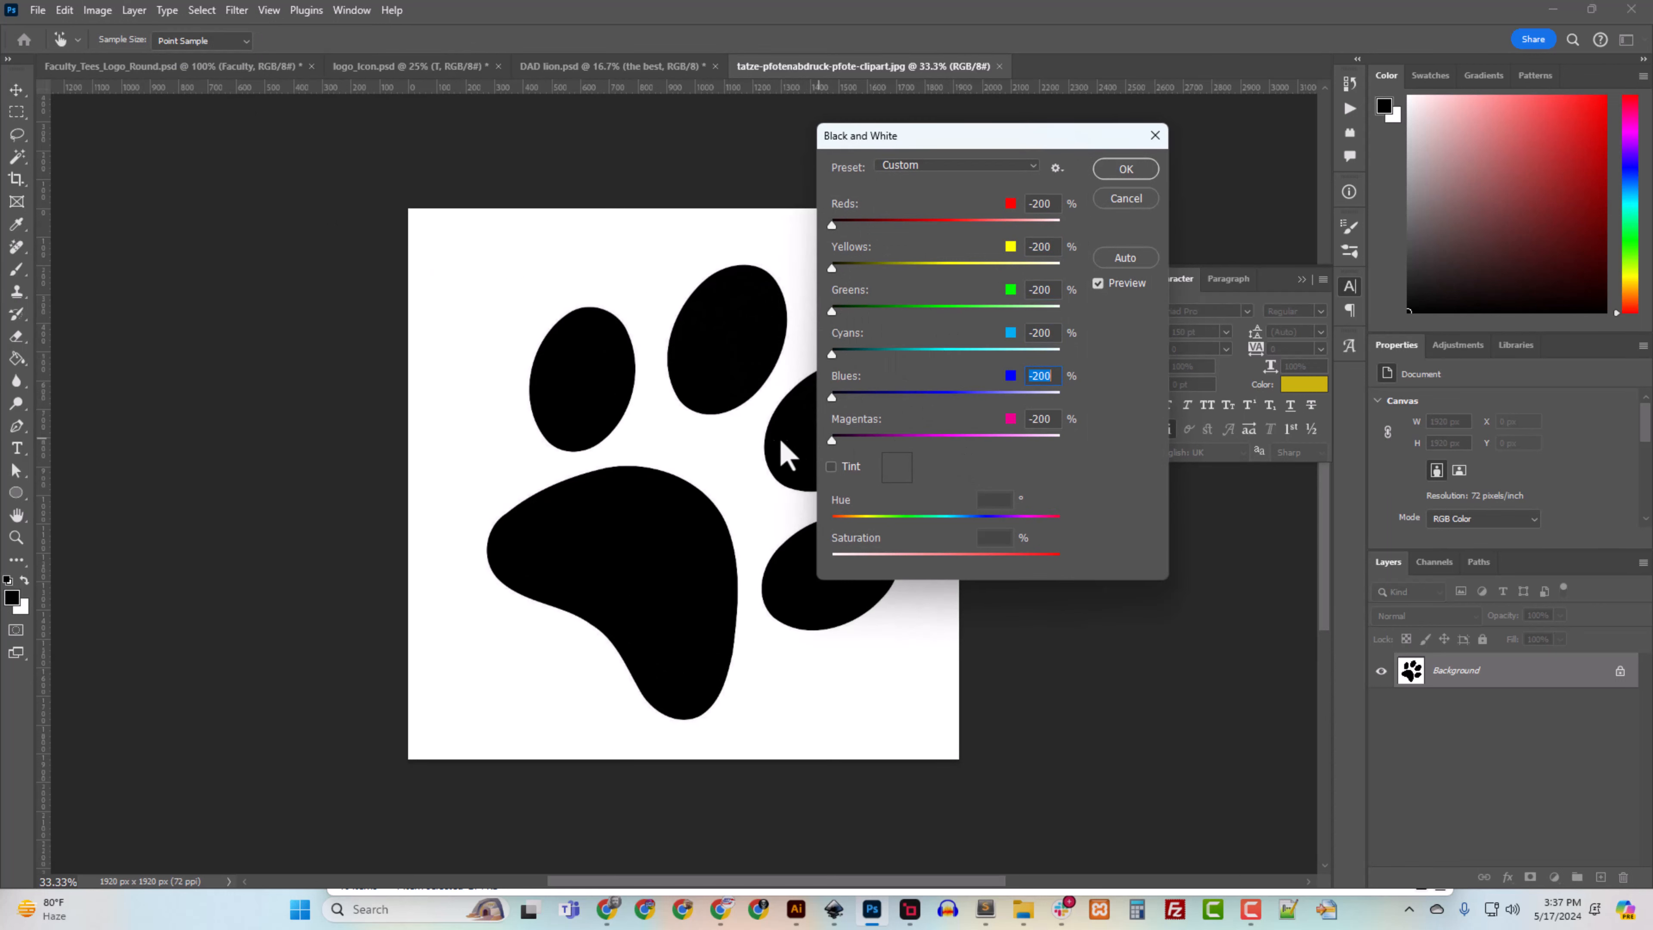
click(1125, 169)
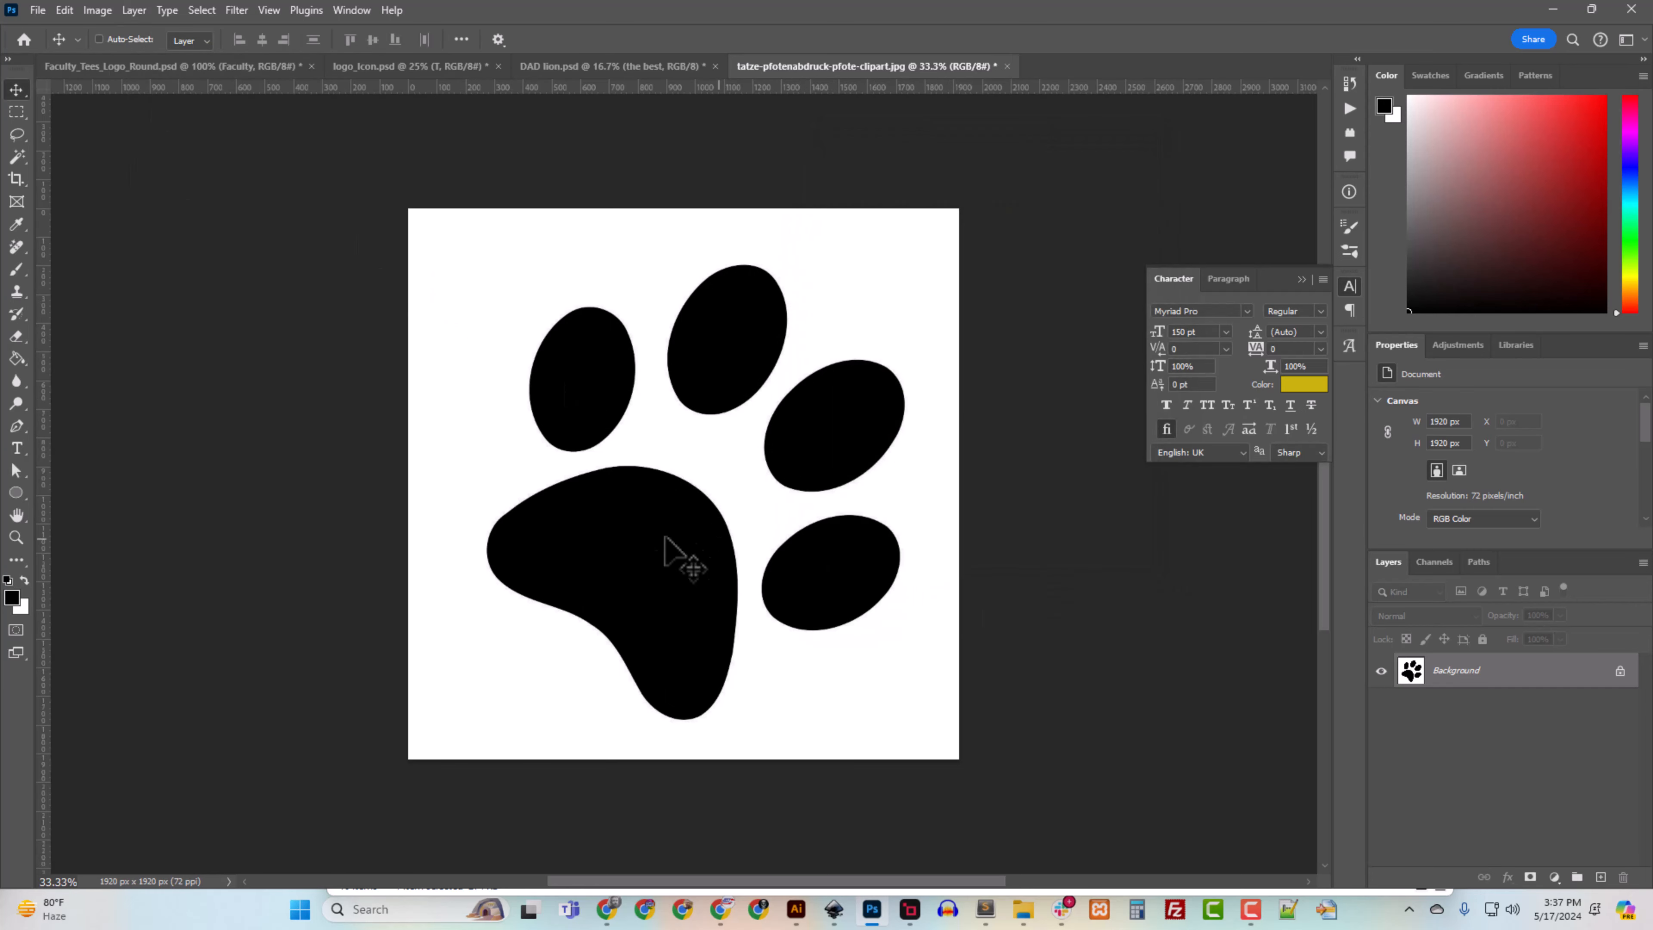
Step: Export the black paw as tatze-pfotenabdruck-pfote-clipart.png into the Downloads folder
click(34, 10)
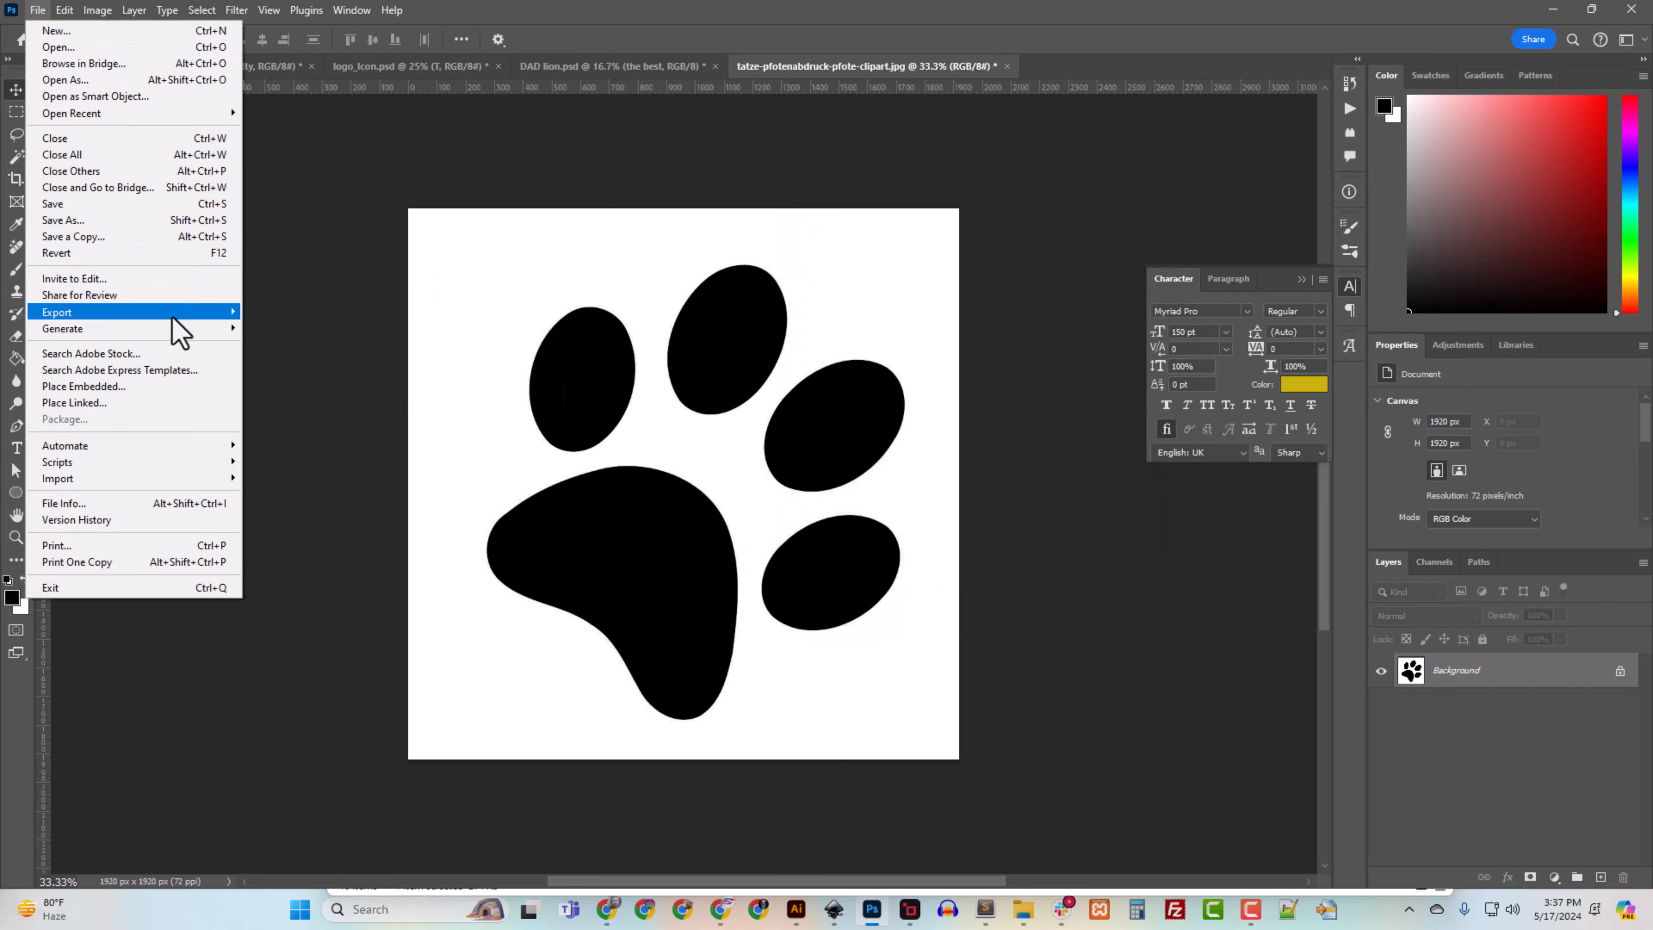
mouse_move(173, 316)
click(371, 311)
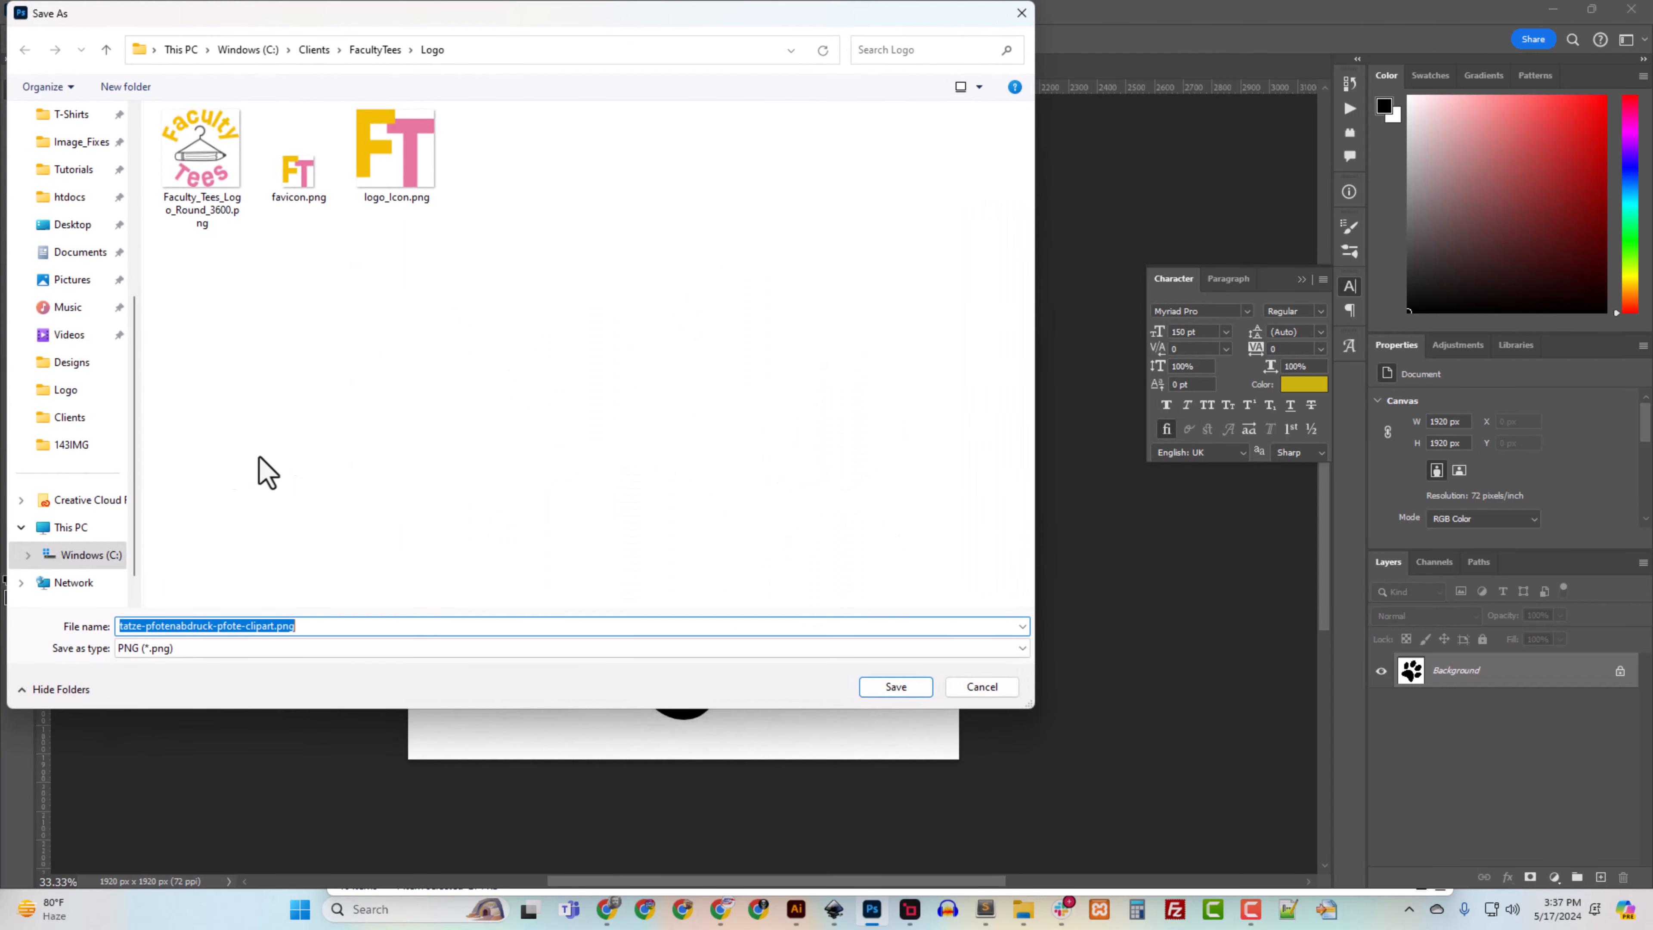
scroll(72, 306, up, 5)
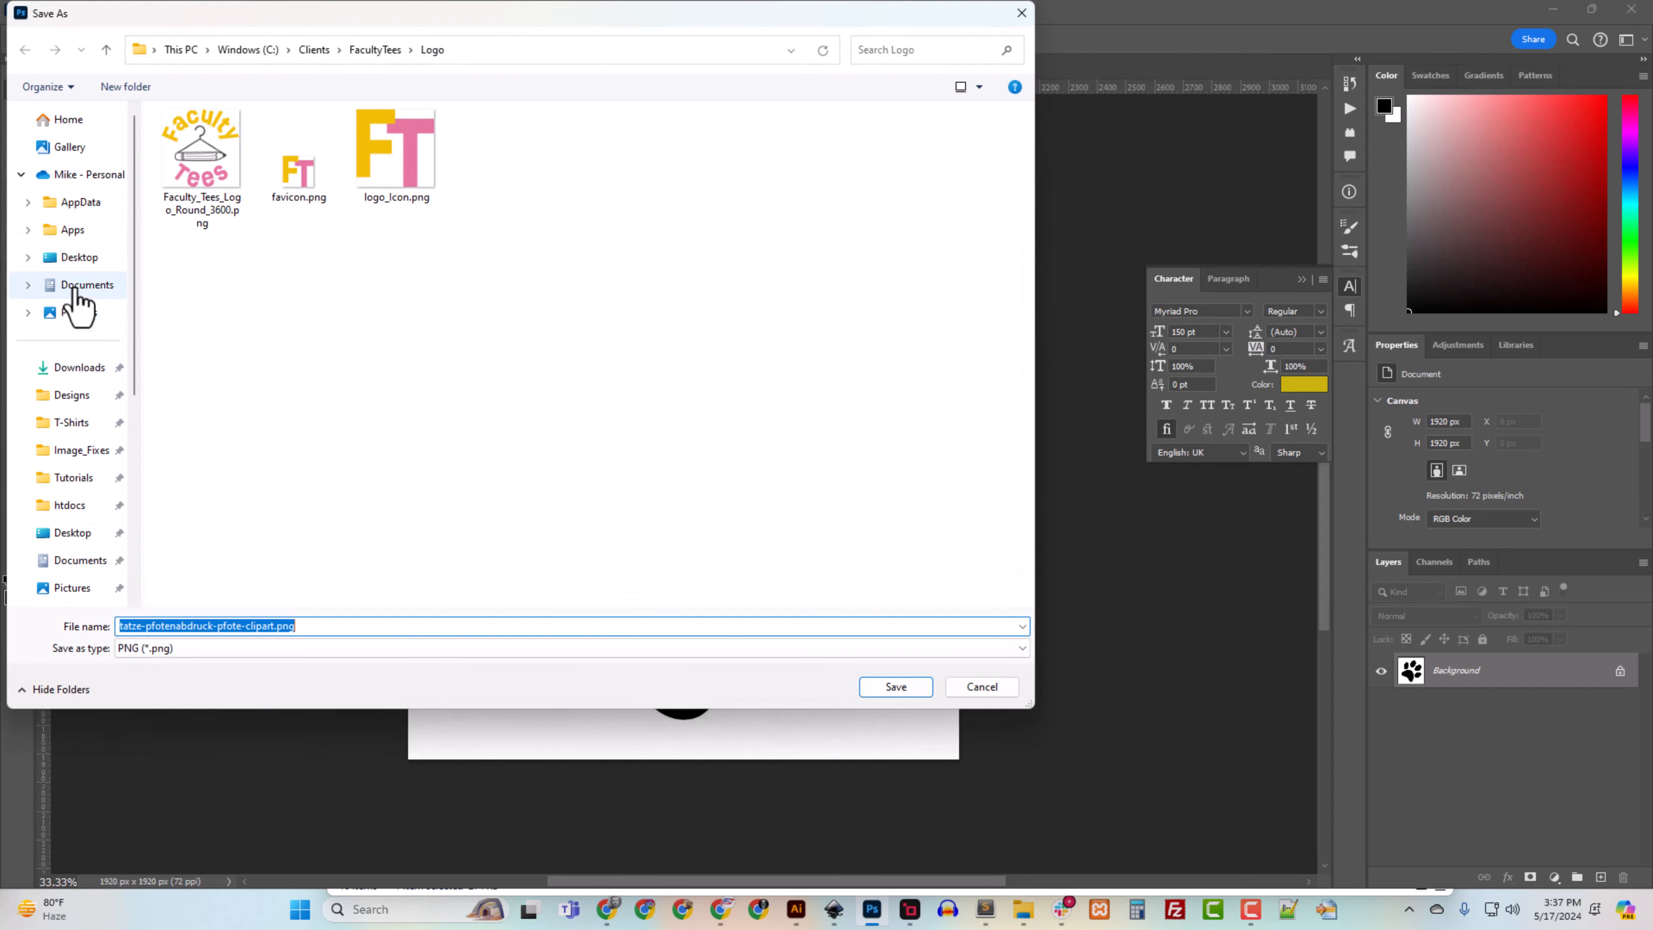
click(75, 367)
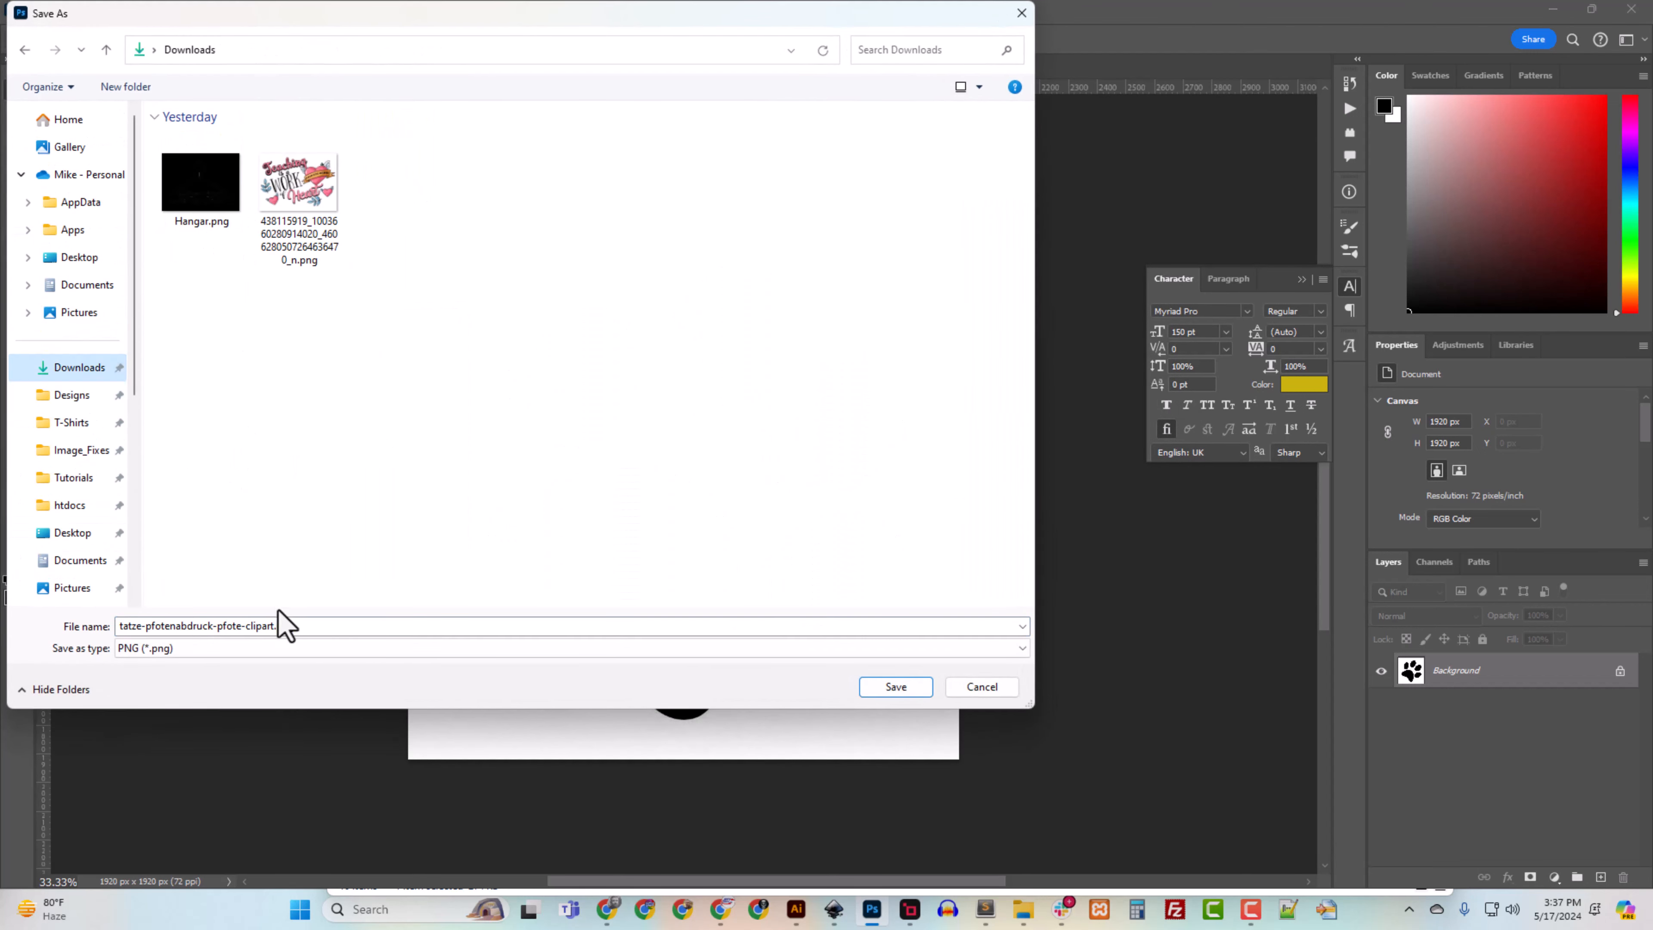
click(902, 692)
Step: Switch to Inkscape and import tatze-pfotenabdruck-pfote-clipart.png from the Downloads folder onto the canvas as an embedded image
click(1553, 10)
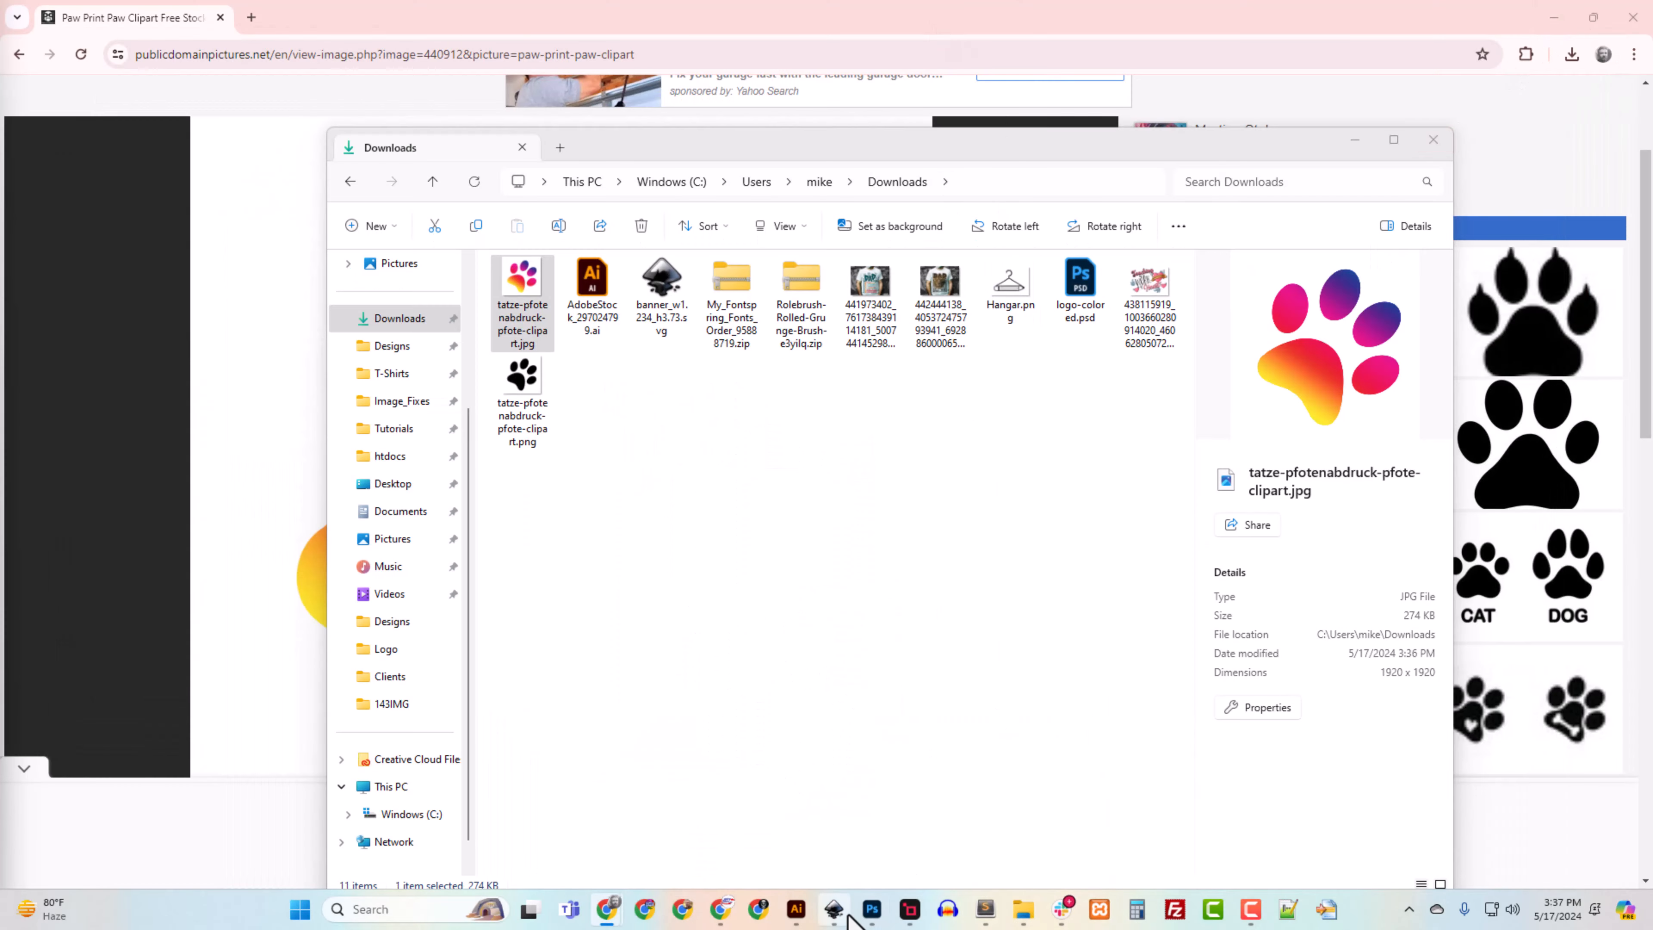
click(834, 909)
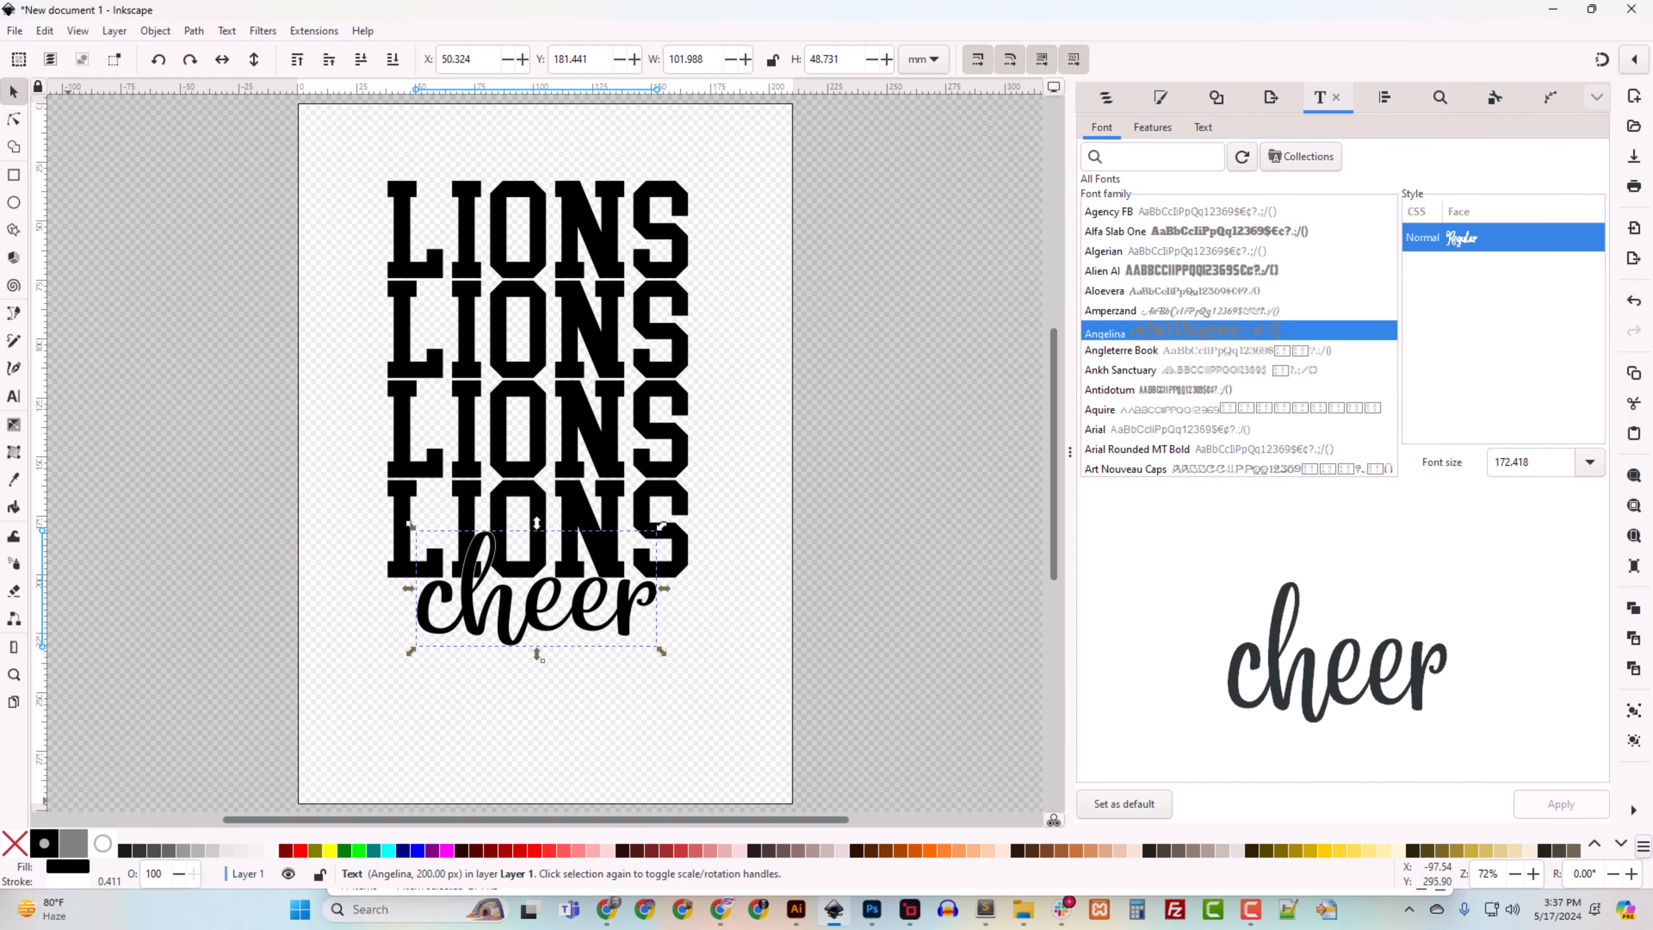
click(1023, 914)
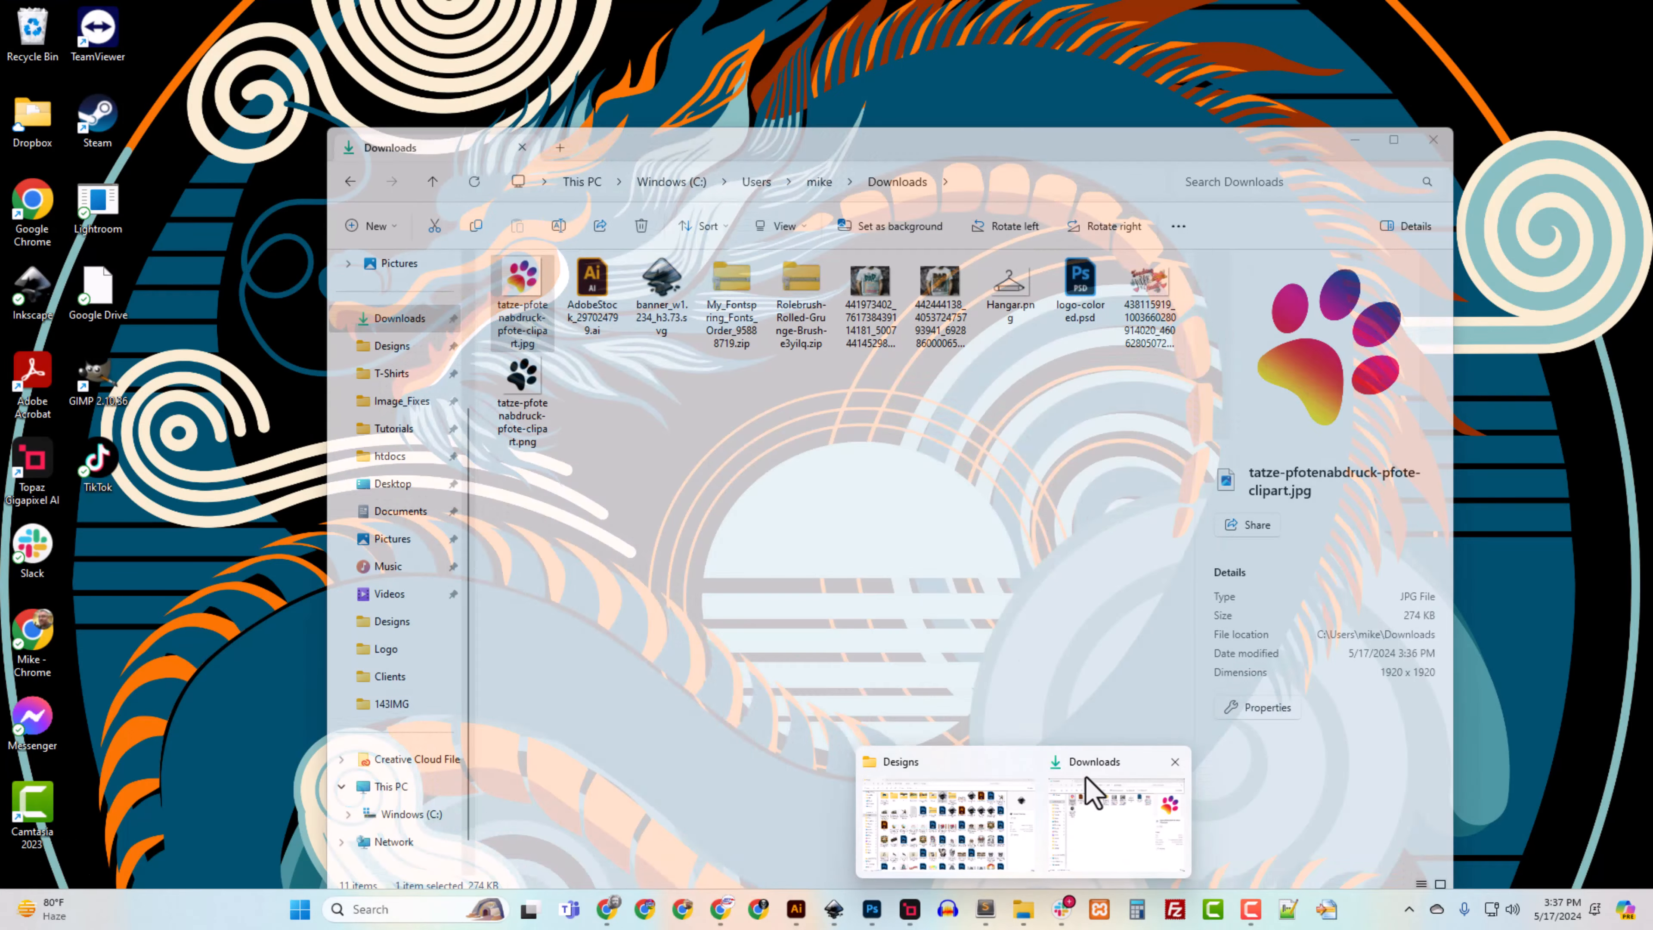
click(1093, 781)
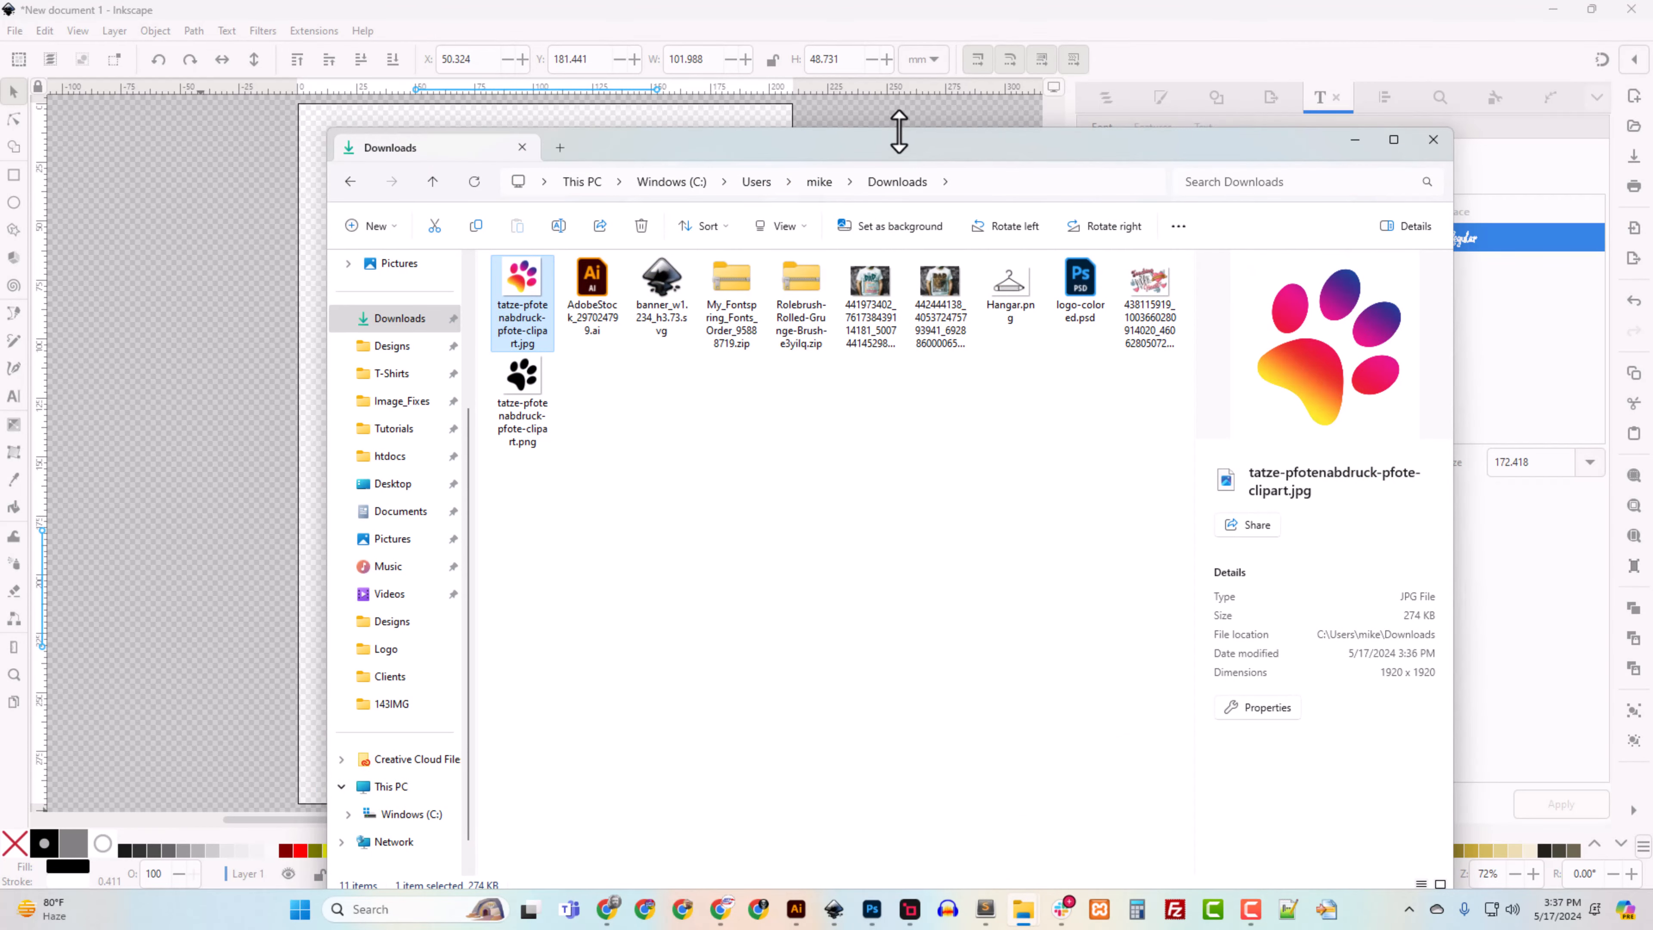
drag(898, 130, 1646, 188)
drag(1125, 416, 561, 439)
click(263, 237)
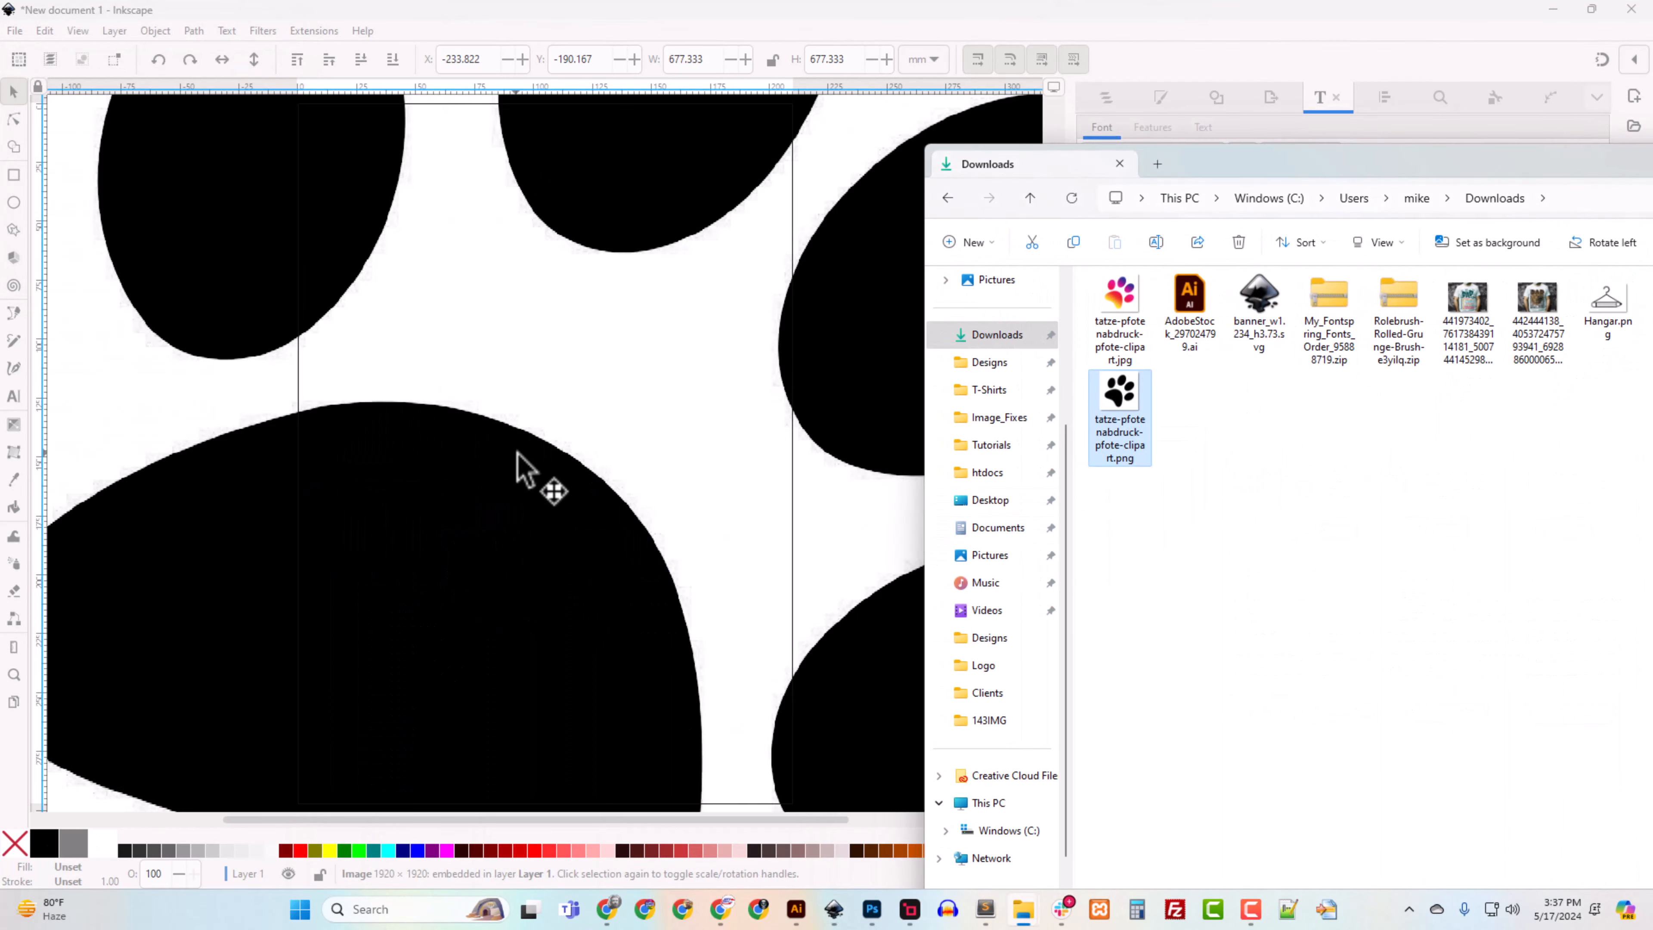
Step: Trace the imported paw image into a vector path using a single brightness cutoff scan with threshold 0.450
click(653, 37)
key(3)
key(minus)
key(minus)
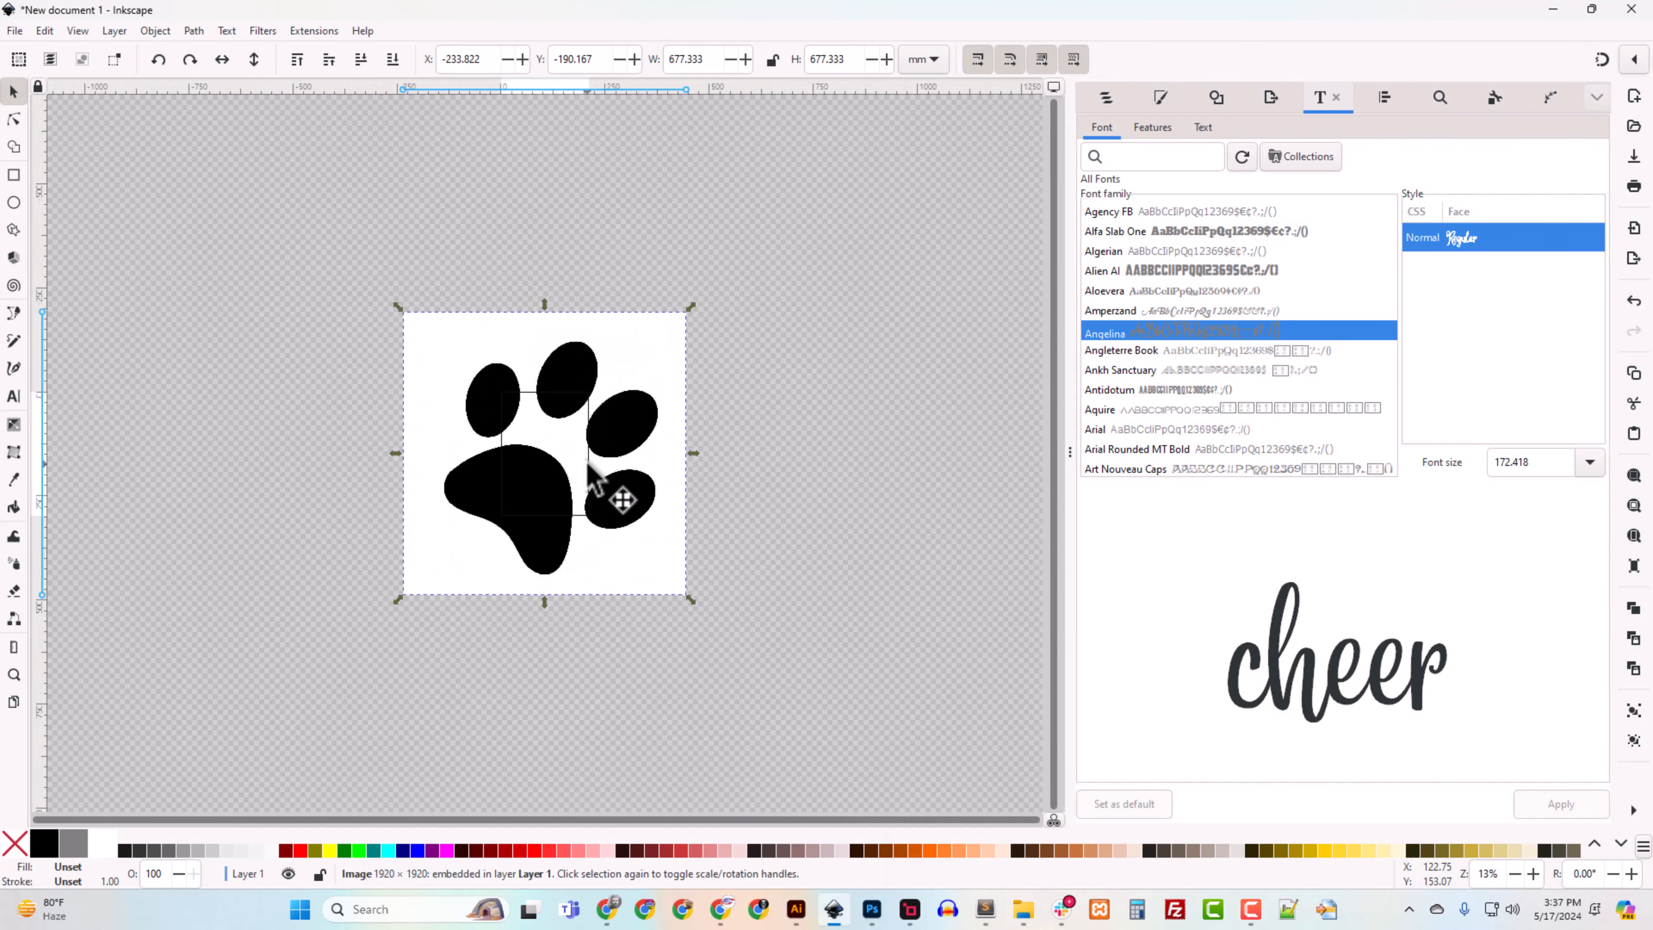
click(1215, 99)
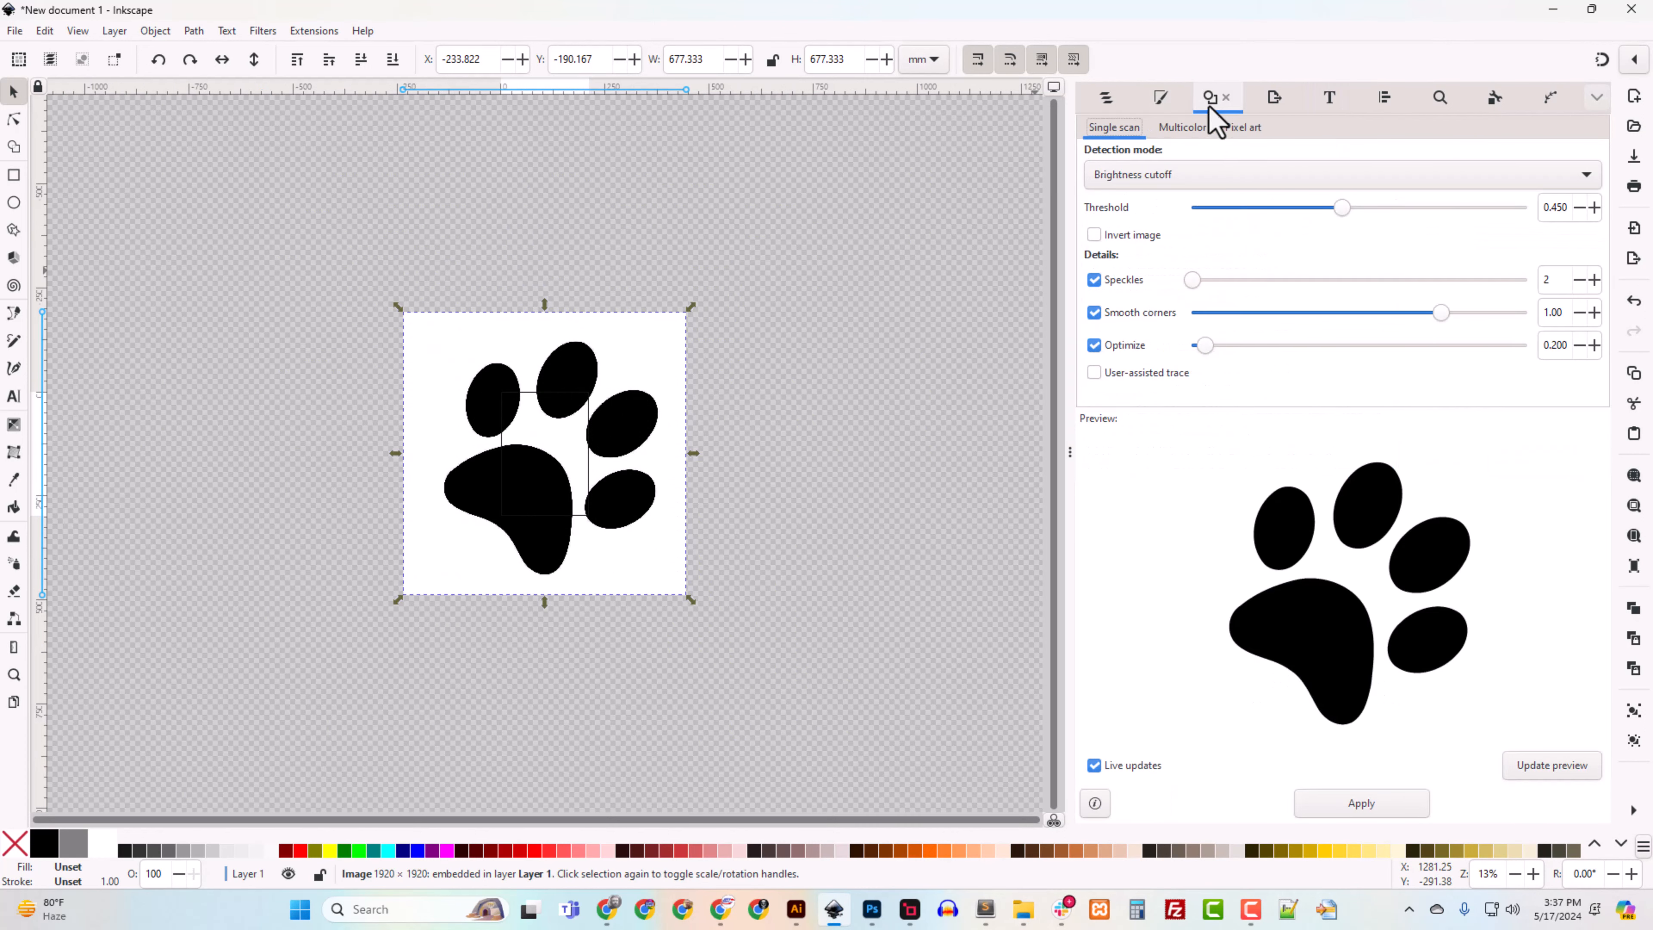
click(195, 32)
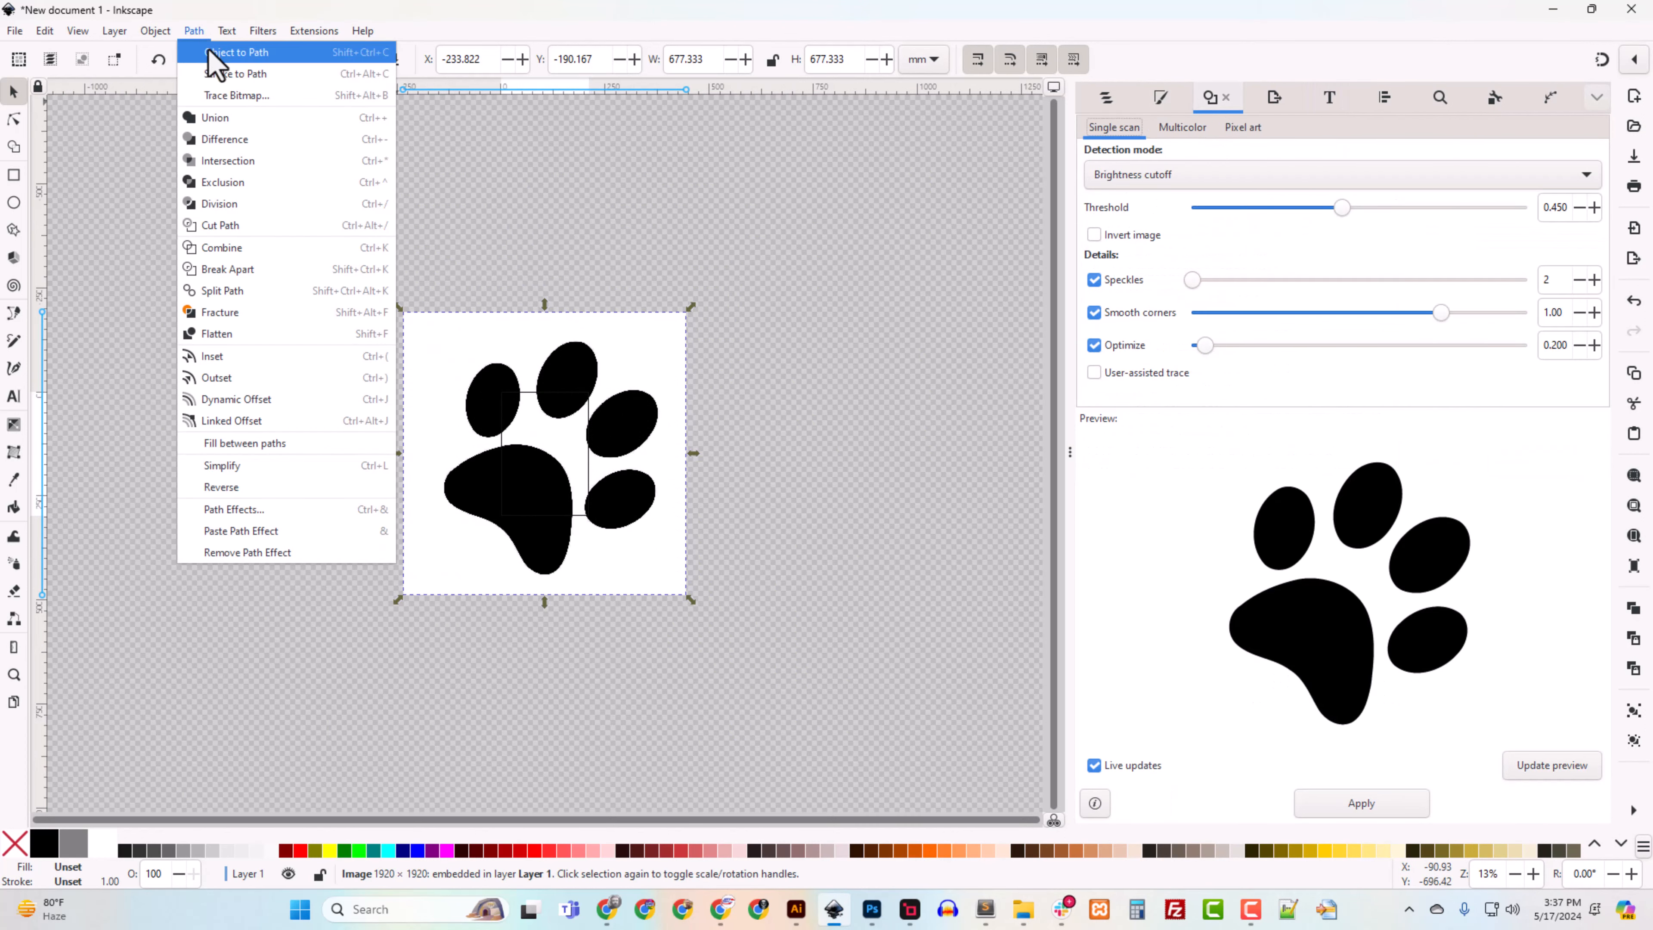
click(810, 26)
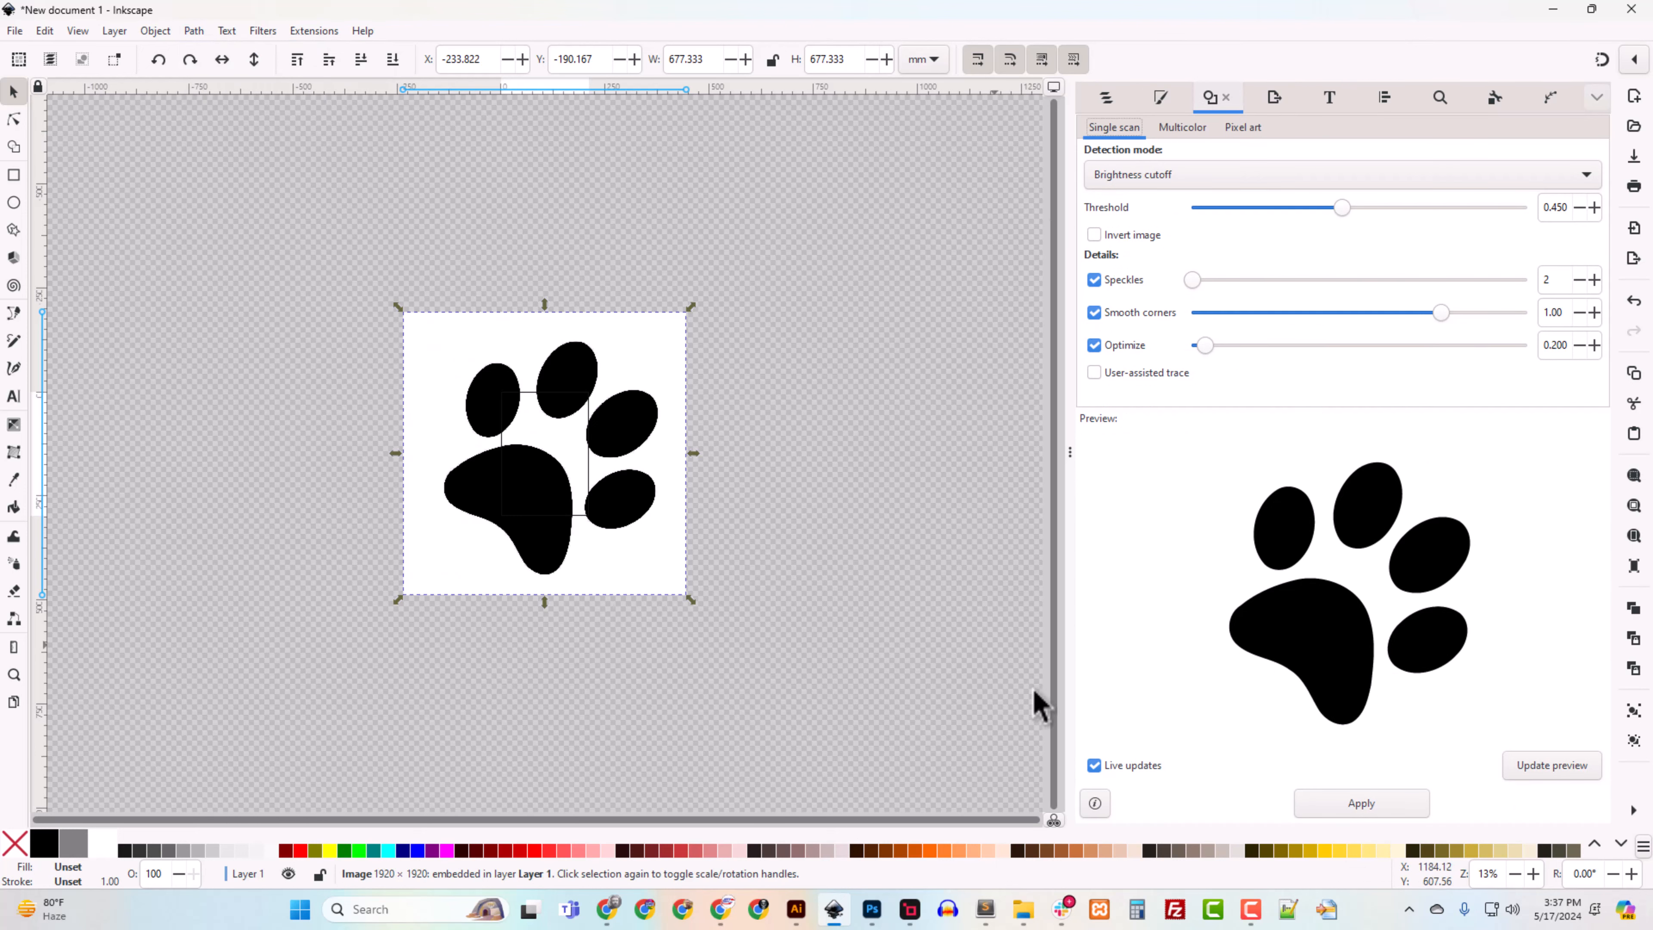
click(1354, 807)
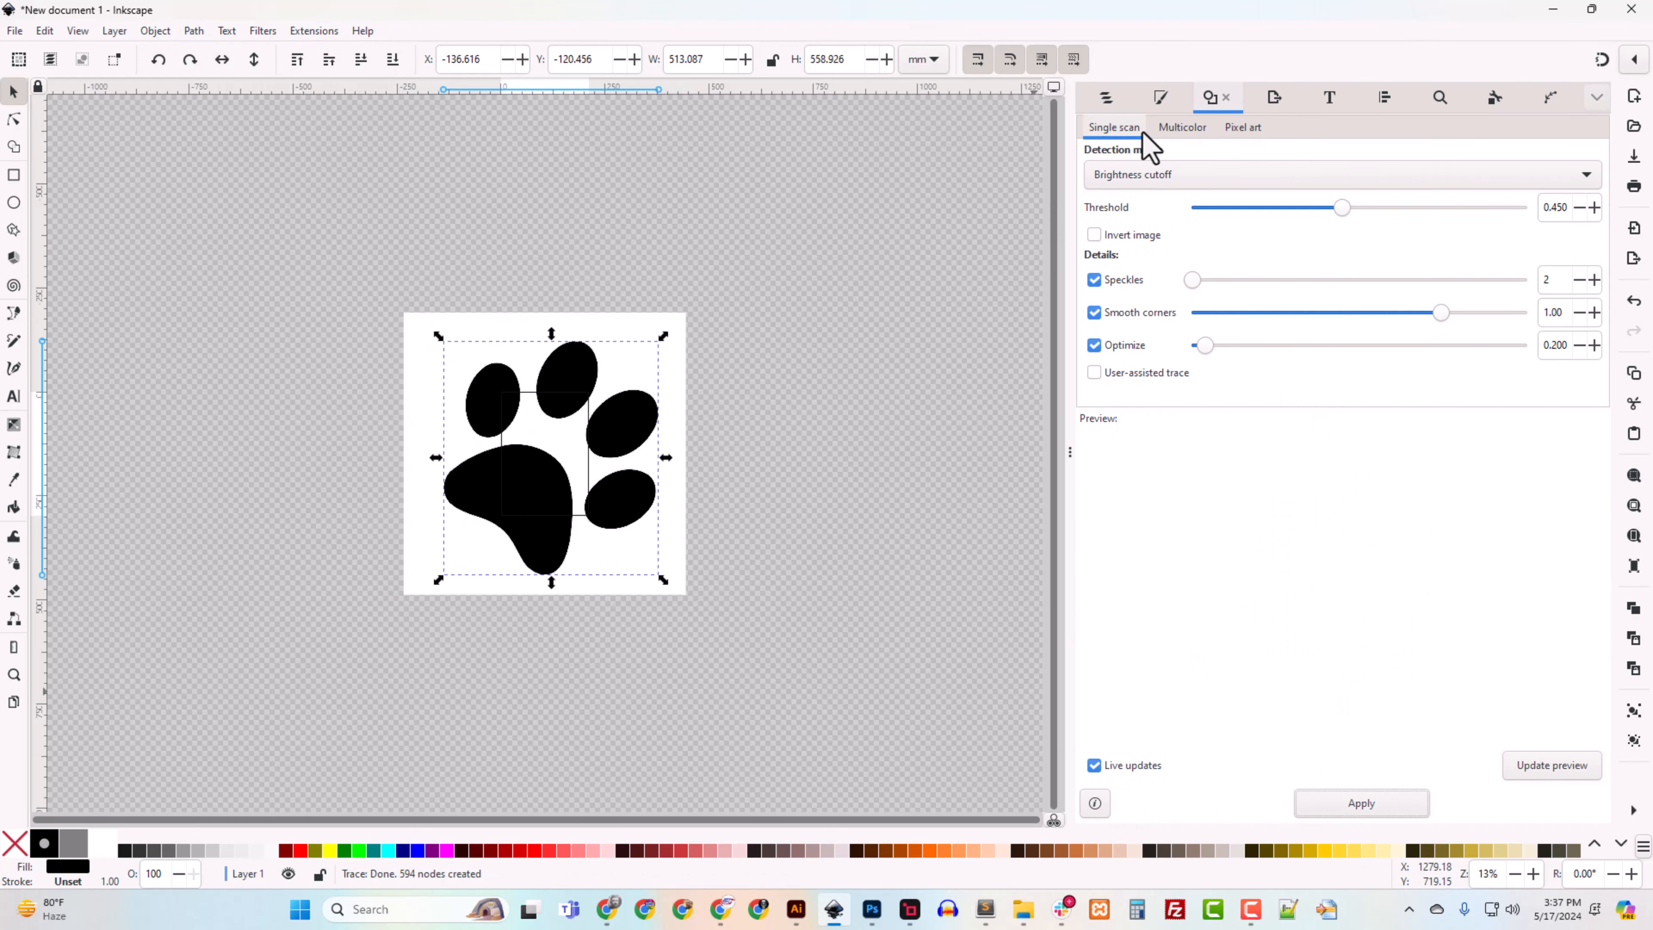
Step: Delete the embedded paw bitmap from Layer 1, keeping only the traced path
click(1106, 99)
click(1136, 202)
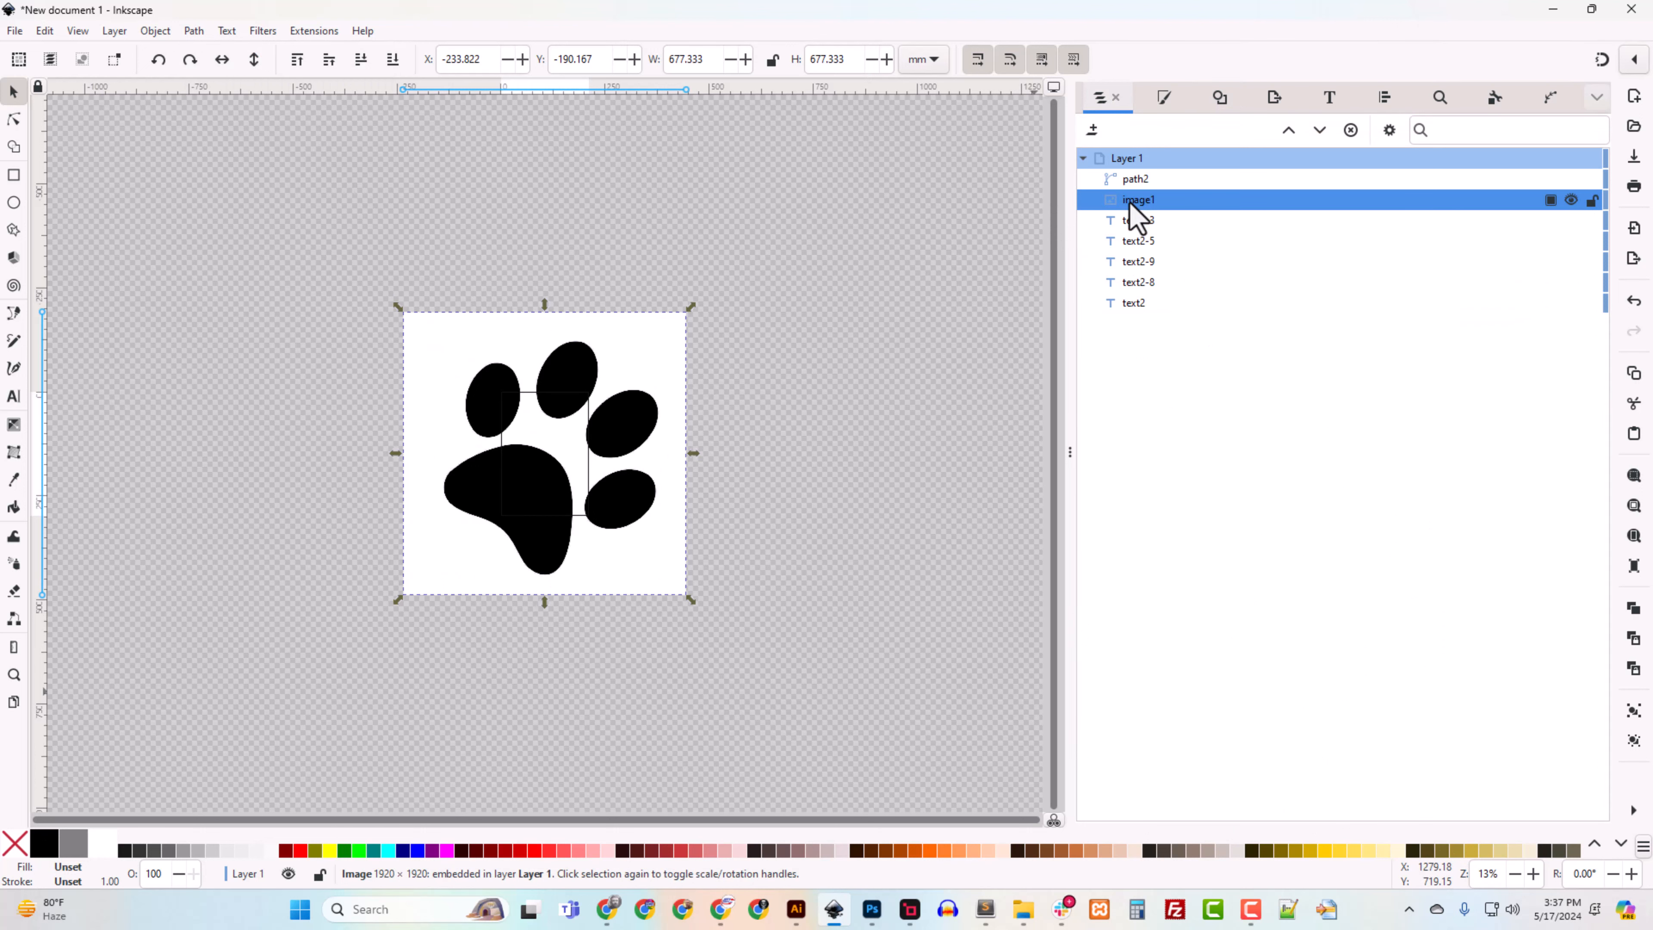
key(Delete)
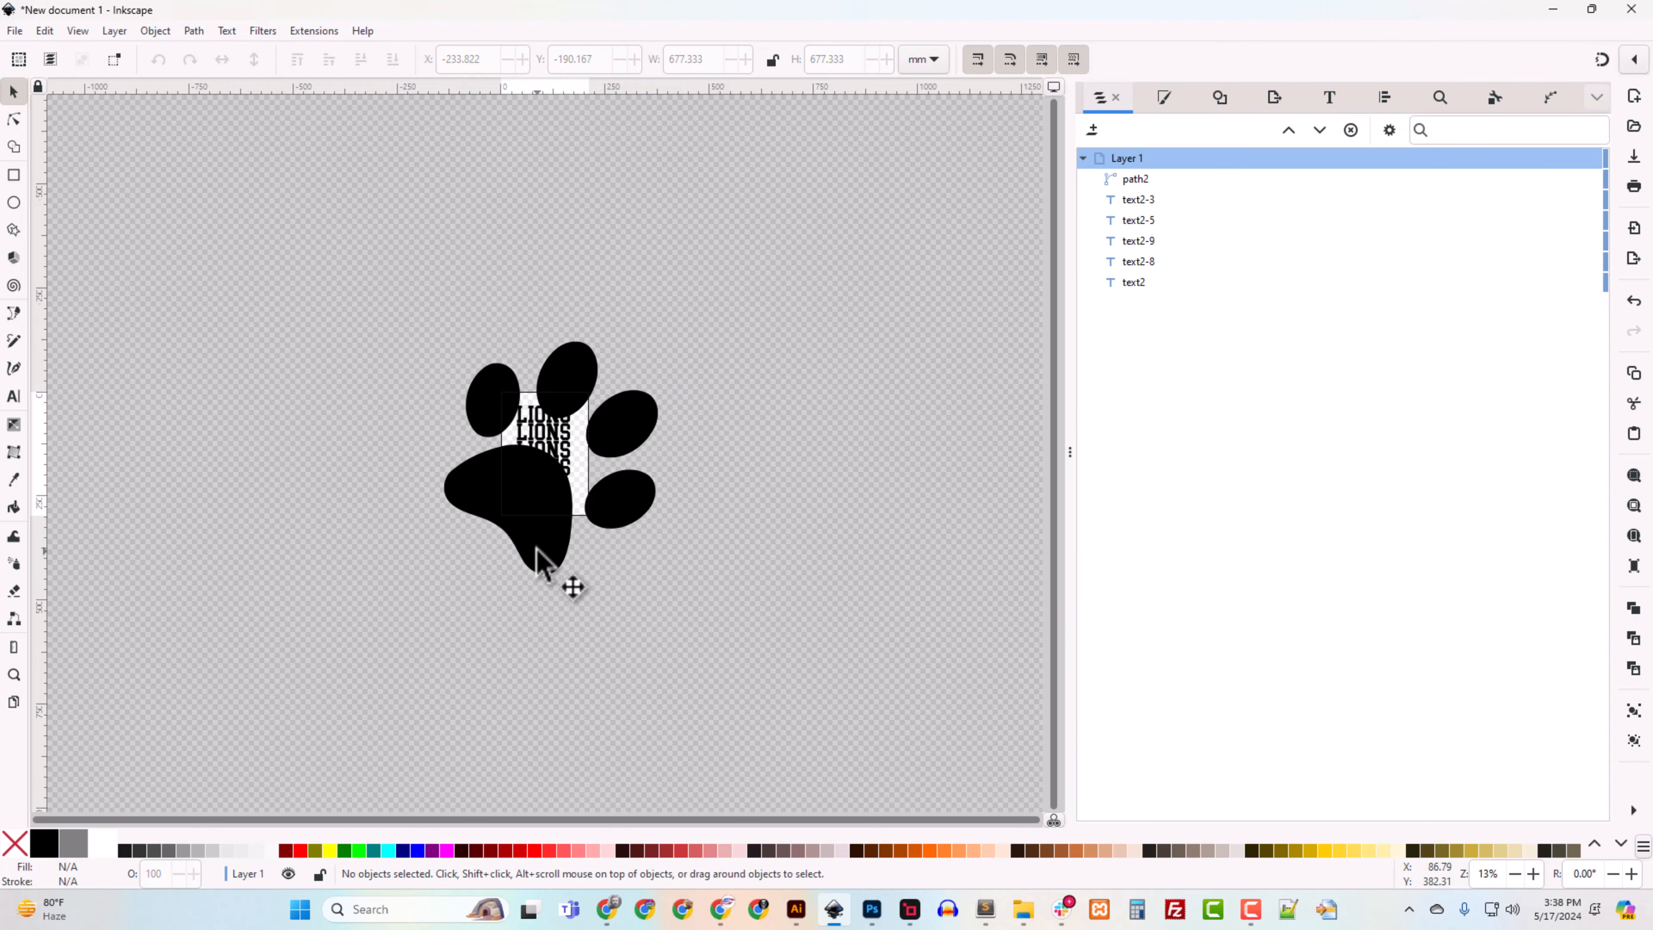
Step: Rotate the traced paw upright and shrink it proportionally to about 140 mm wide
click(543, 557)
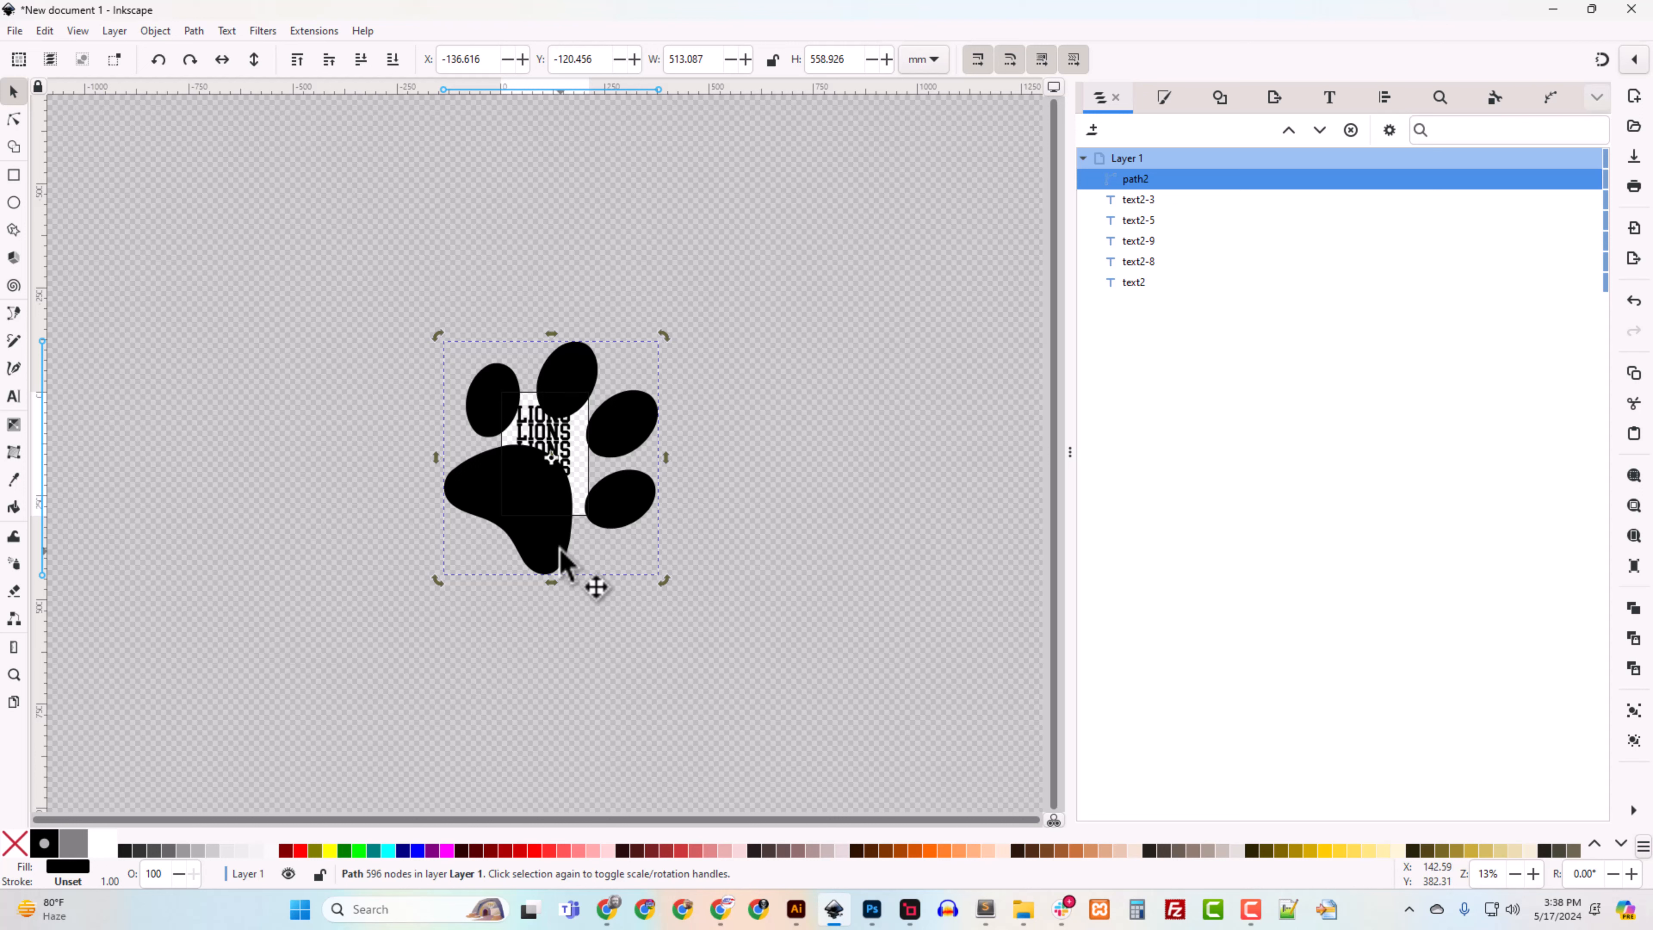
drag(667, 583, 738, 494)
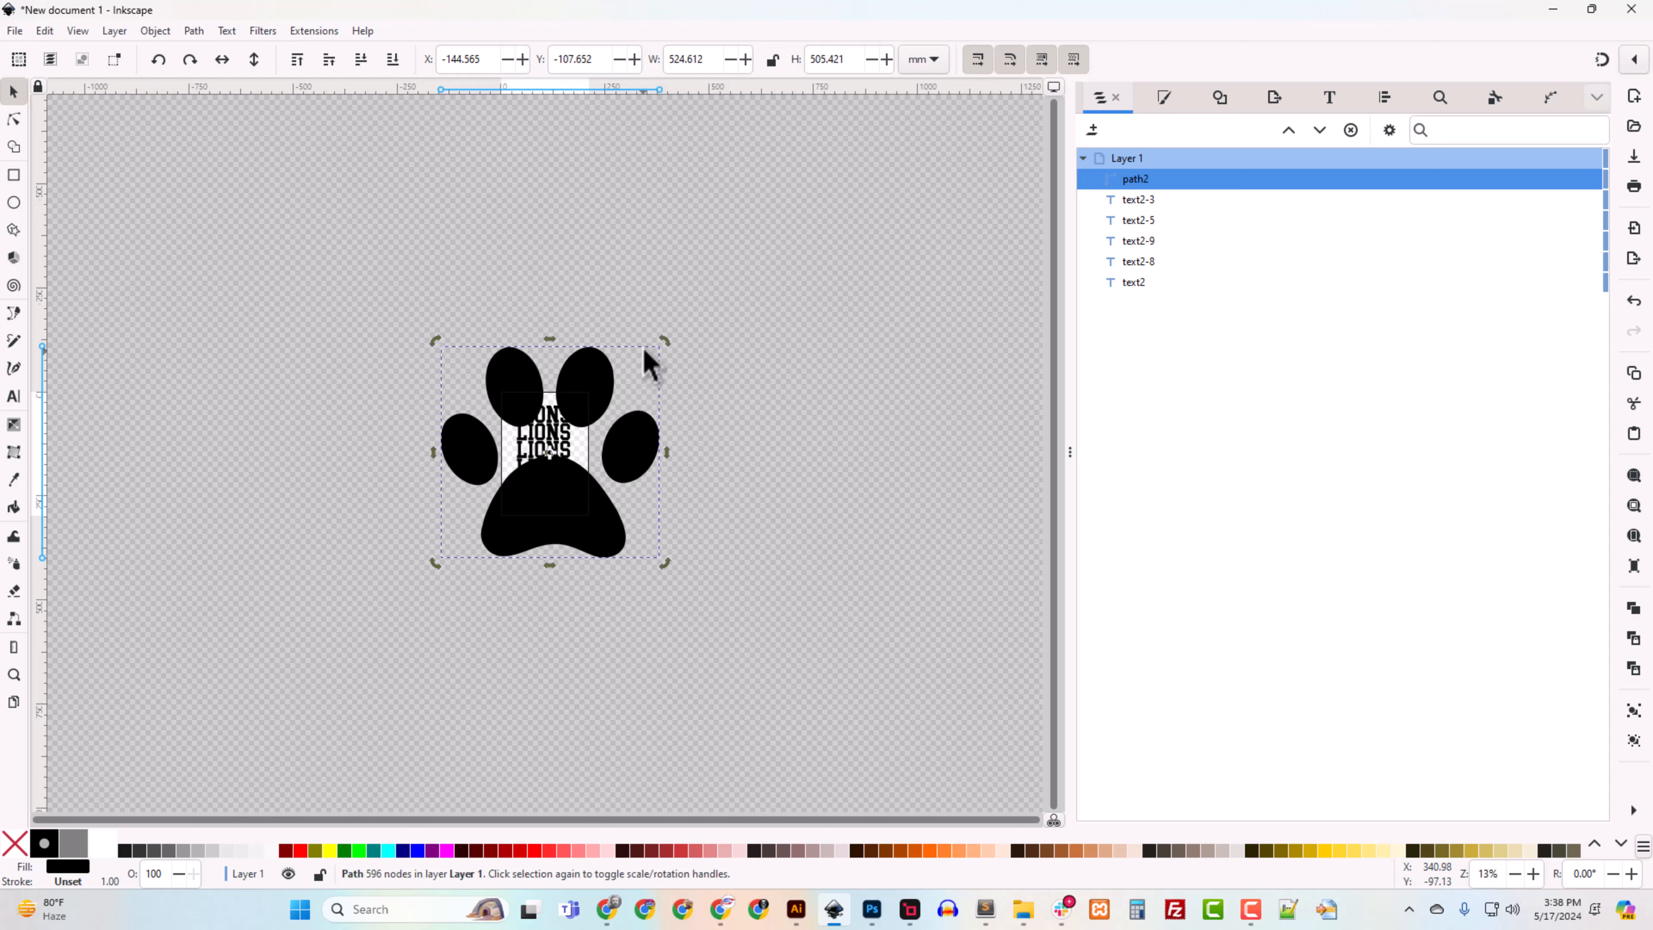
click(593, 379)
drag(665, 341, 588, 410)
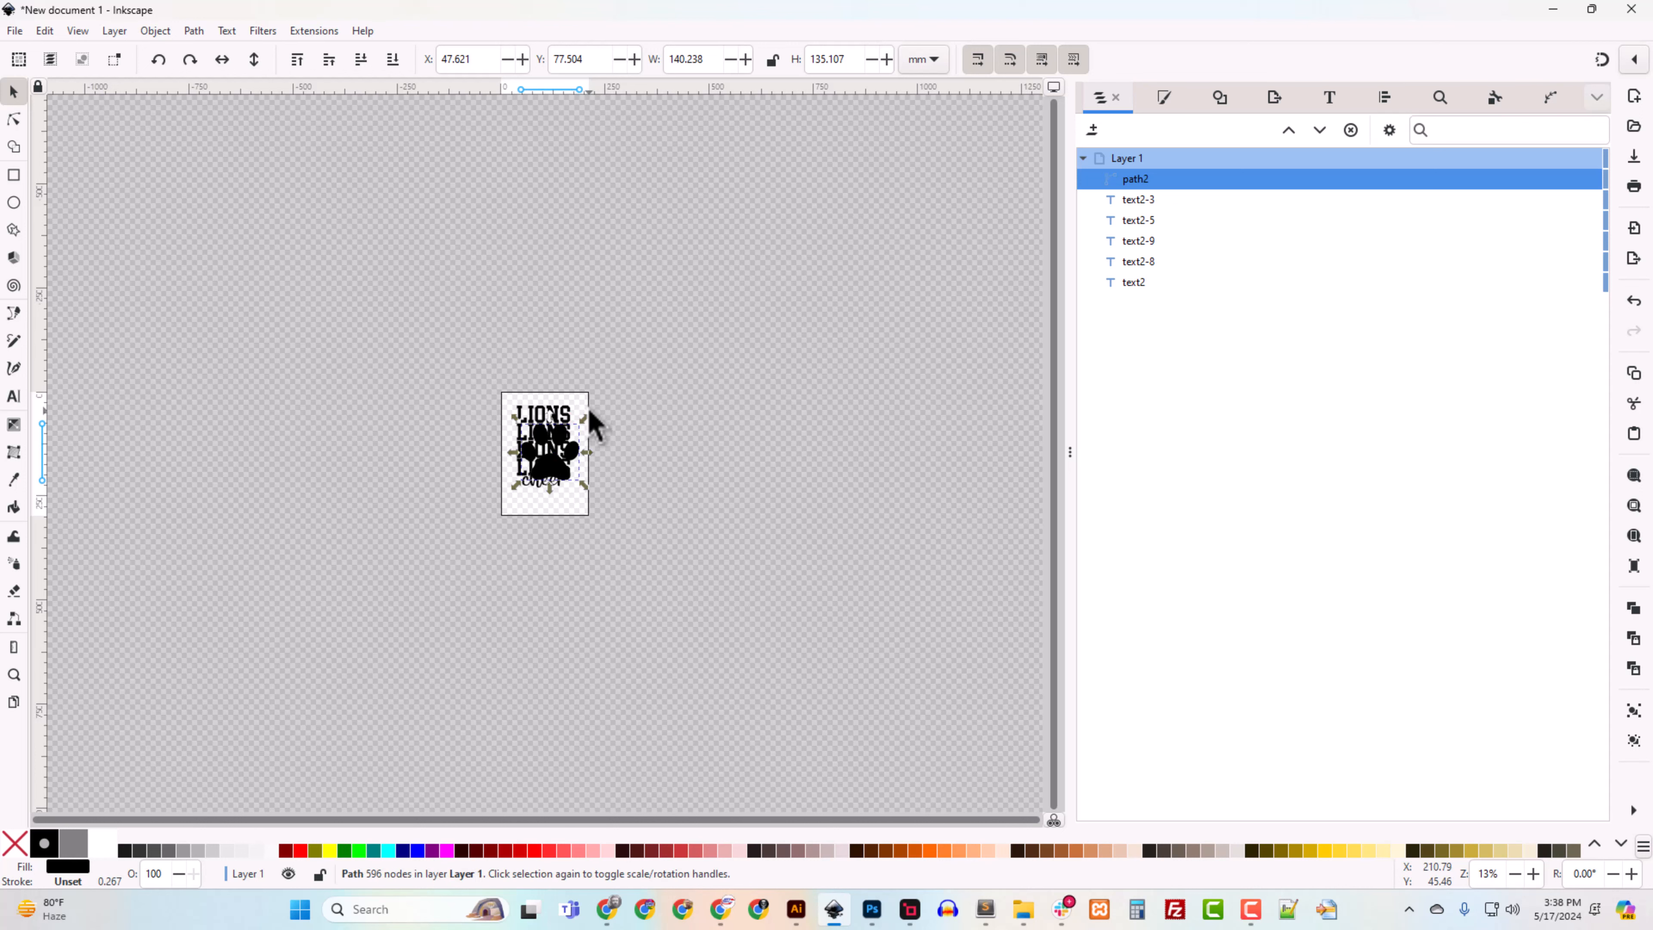
Step: Place the paw over the stacked LIONS words and scale it to about 128.5 mm wide, matching the text width
key(5)
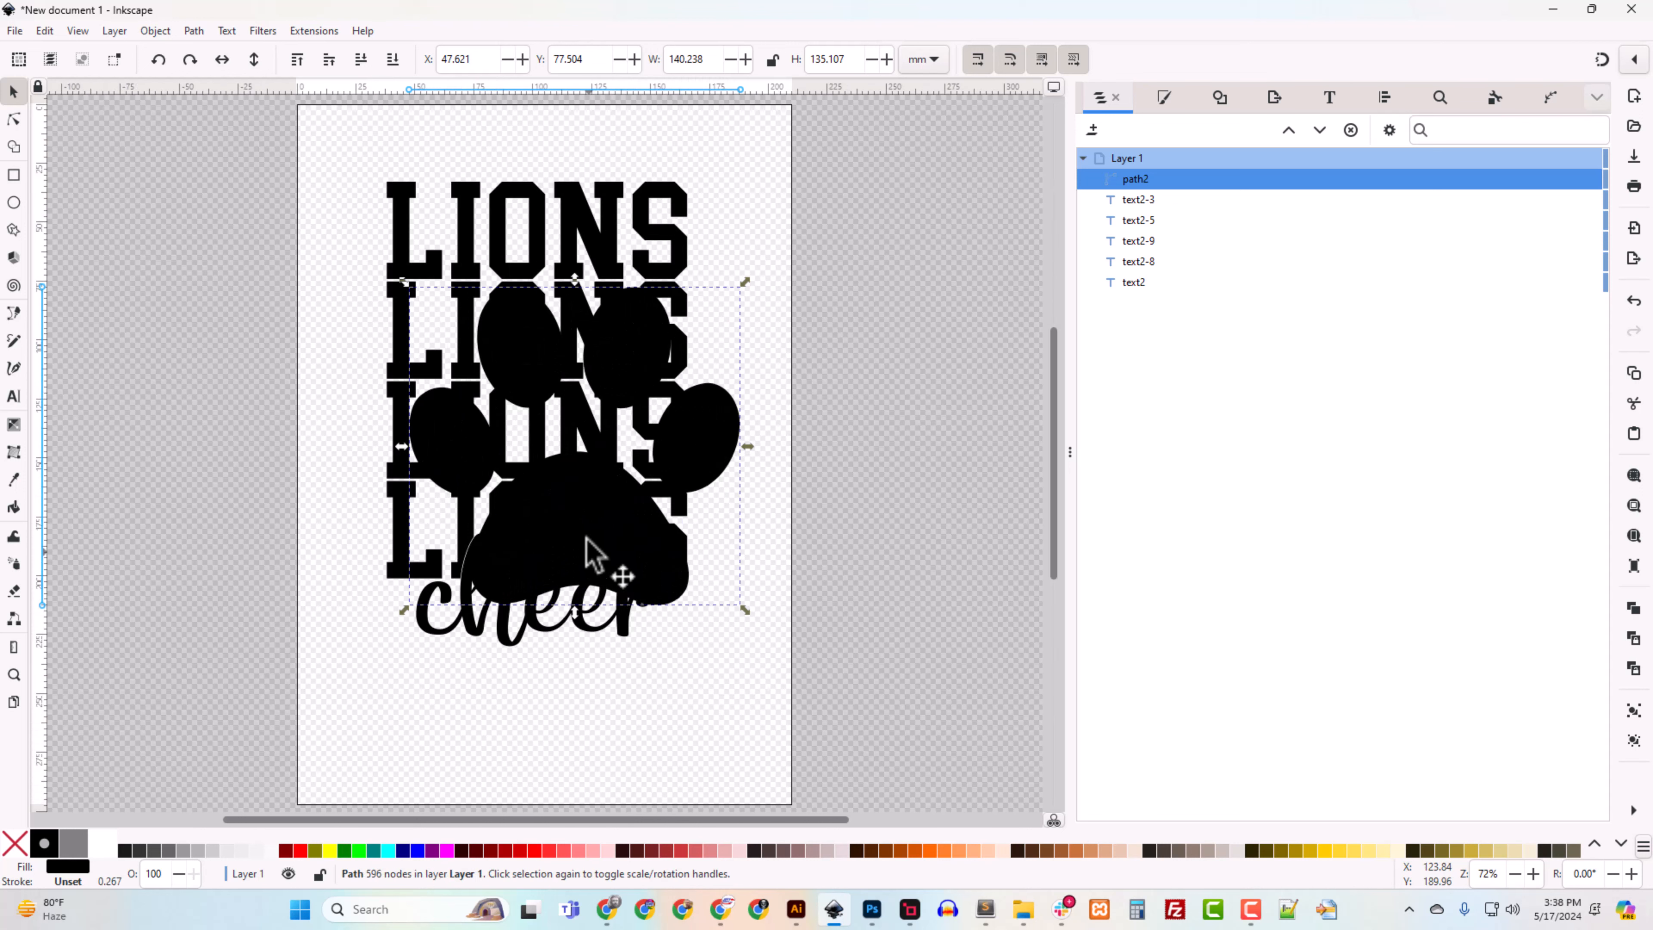
drag(590, 554, 561, 524)
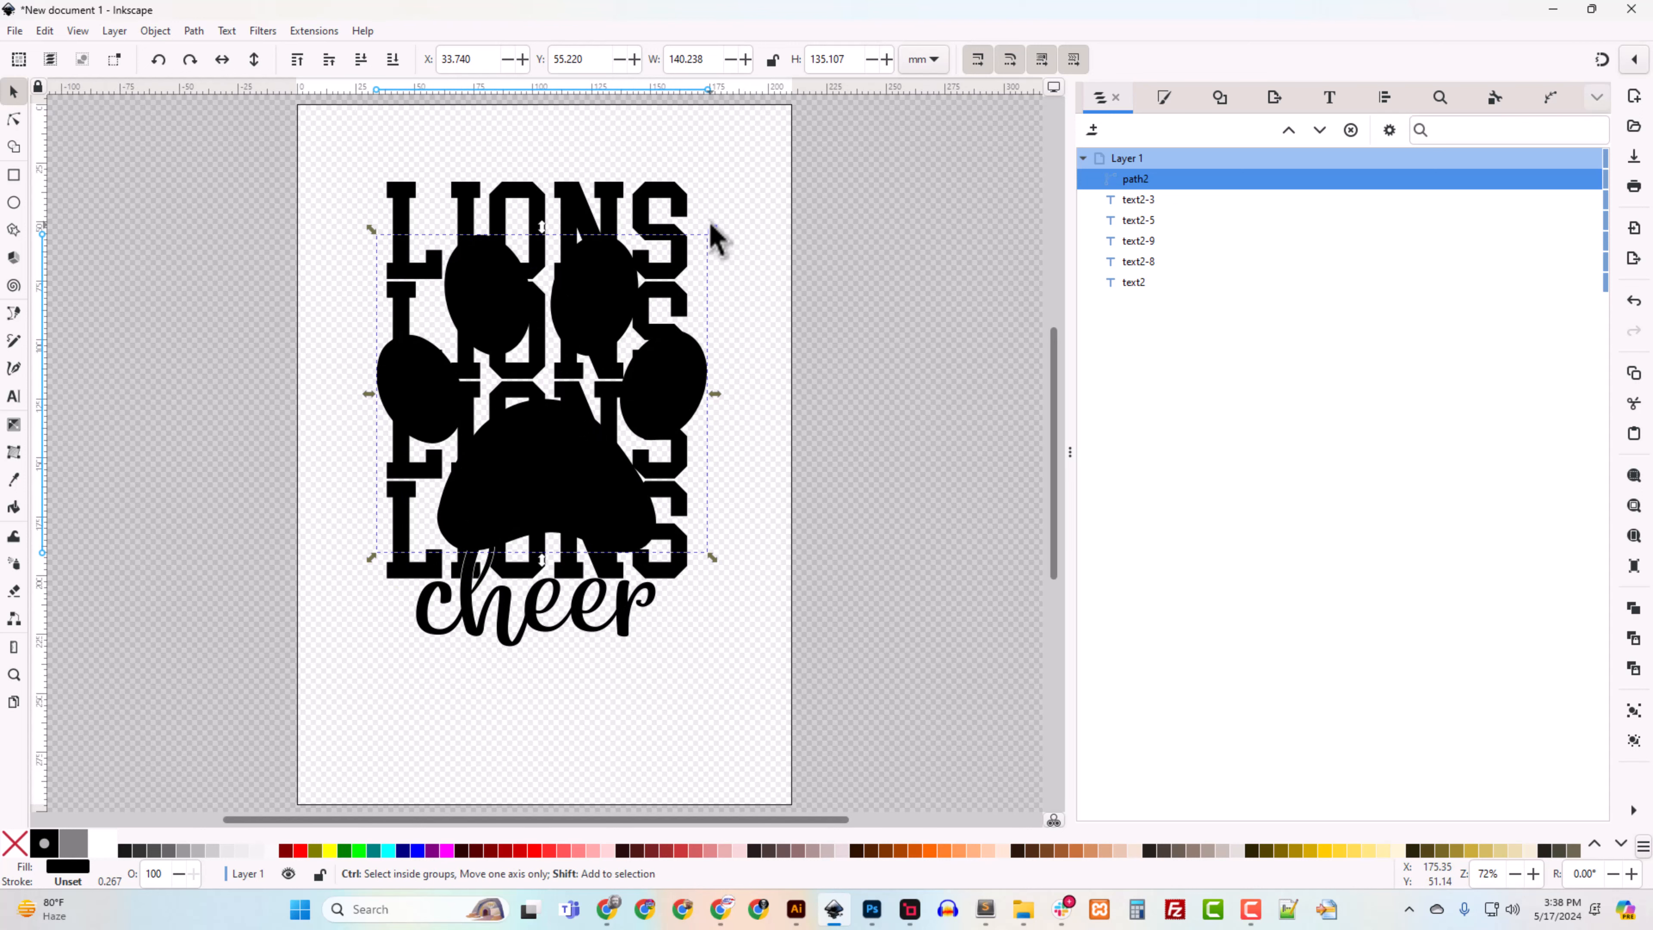
drag(709, 233, 703, 238)
mouse_move(555, 445)
mouse_down()
mouse_move(551, 428)
mouse_move(557, 444)
mouse_up()
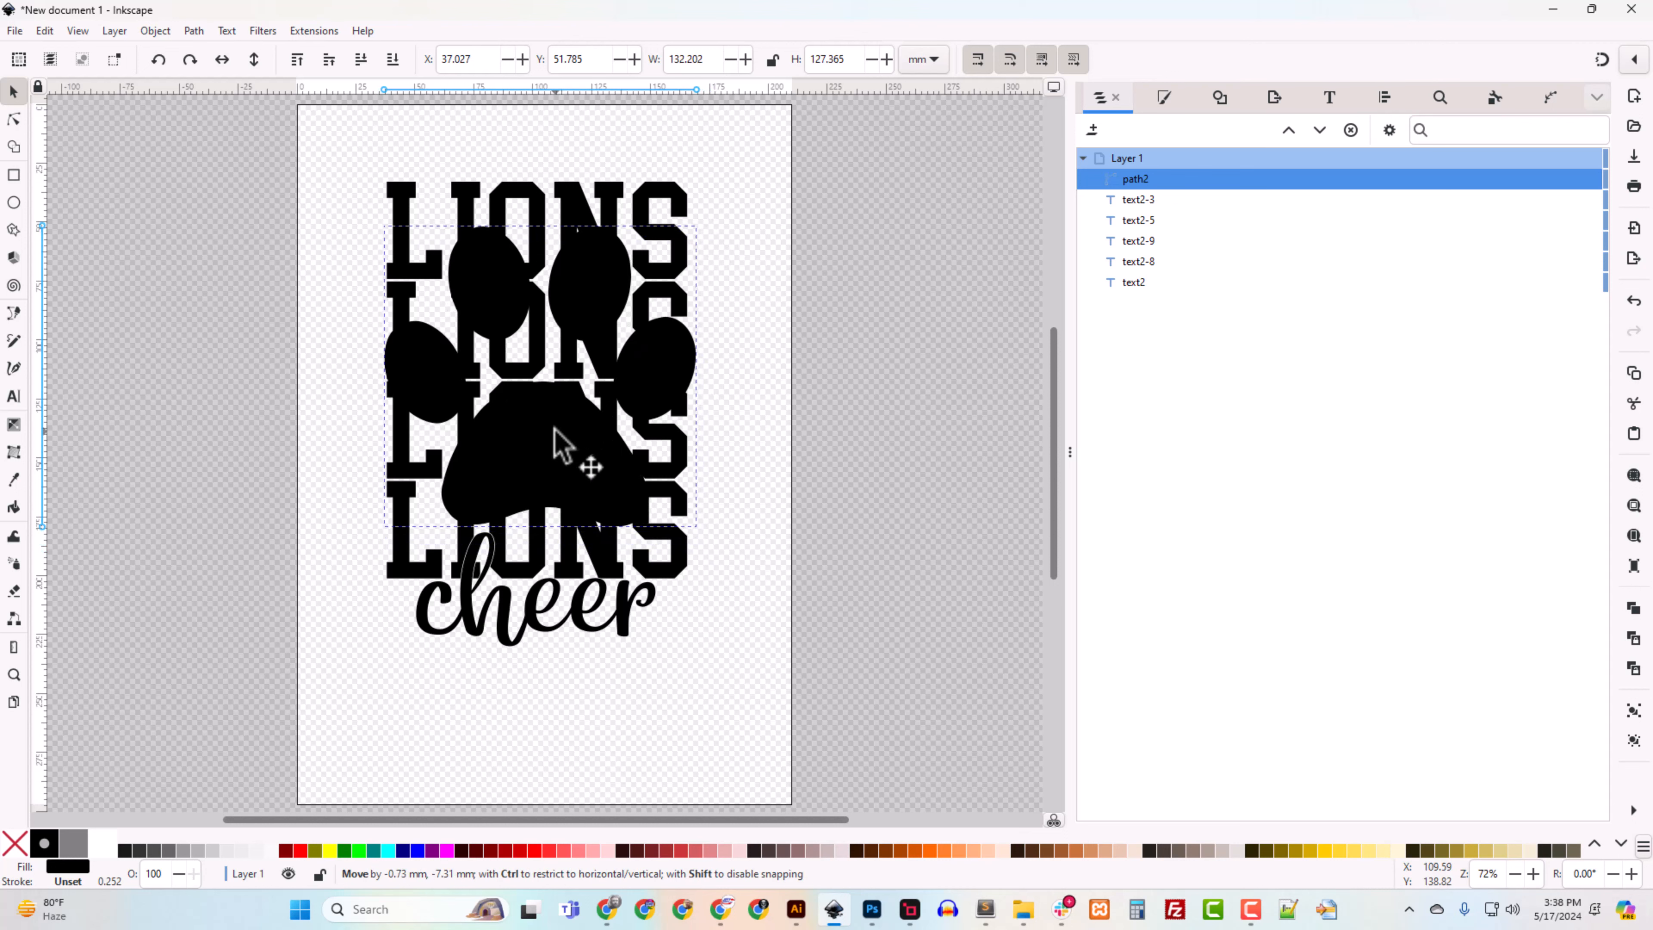
drag(708, 232, 698, 226)
key(Down)
key(Left)
key(Left)
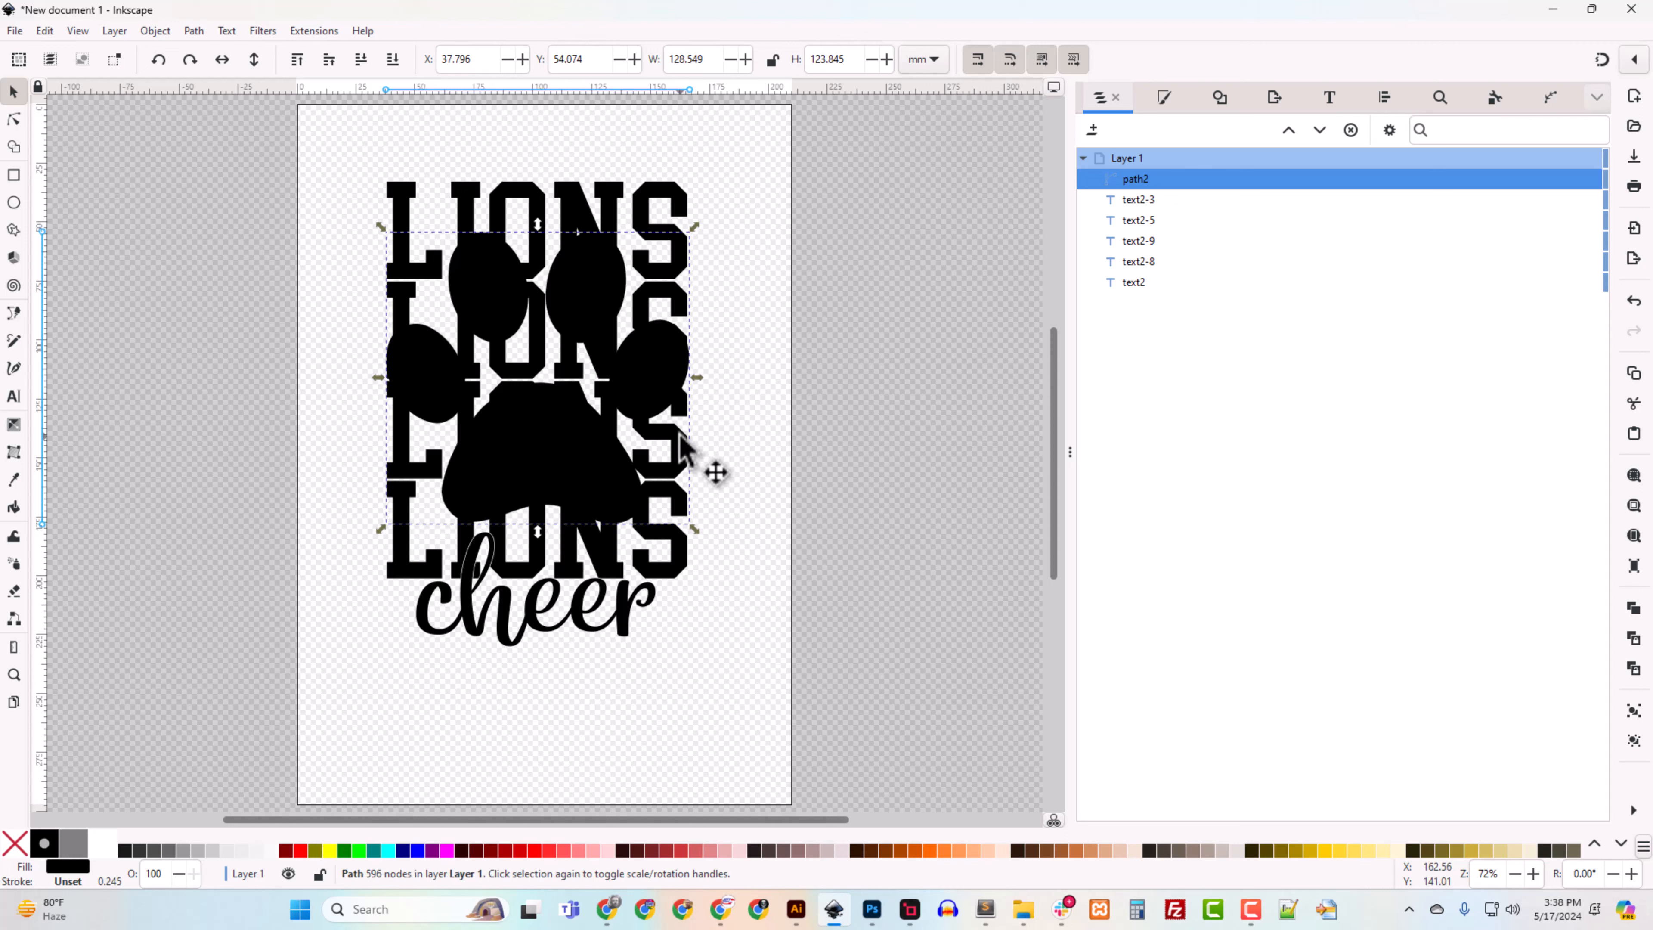
key(Down)
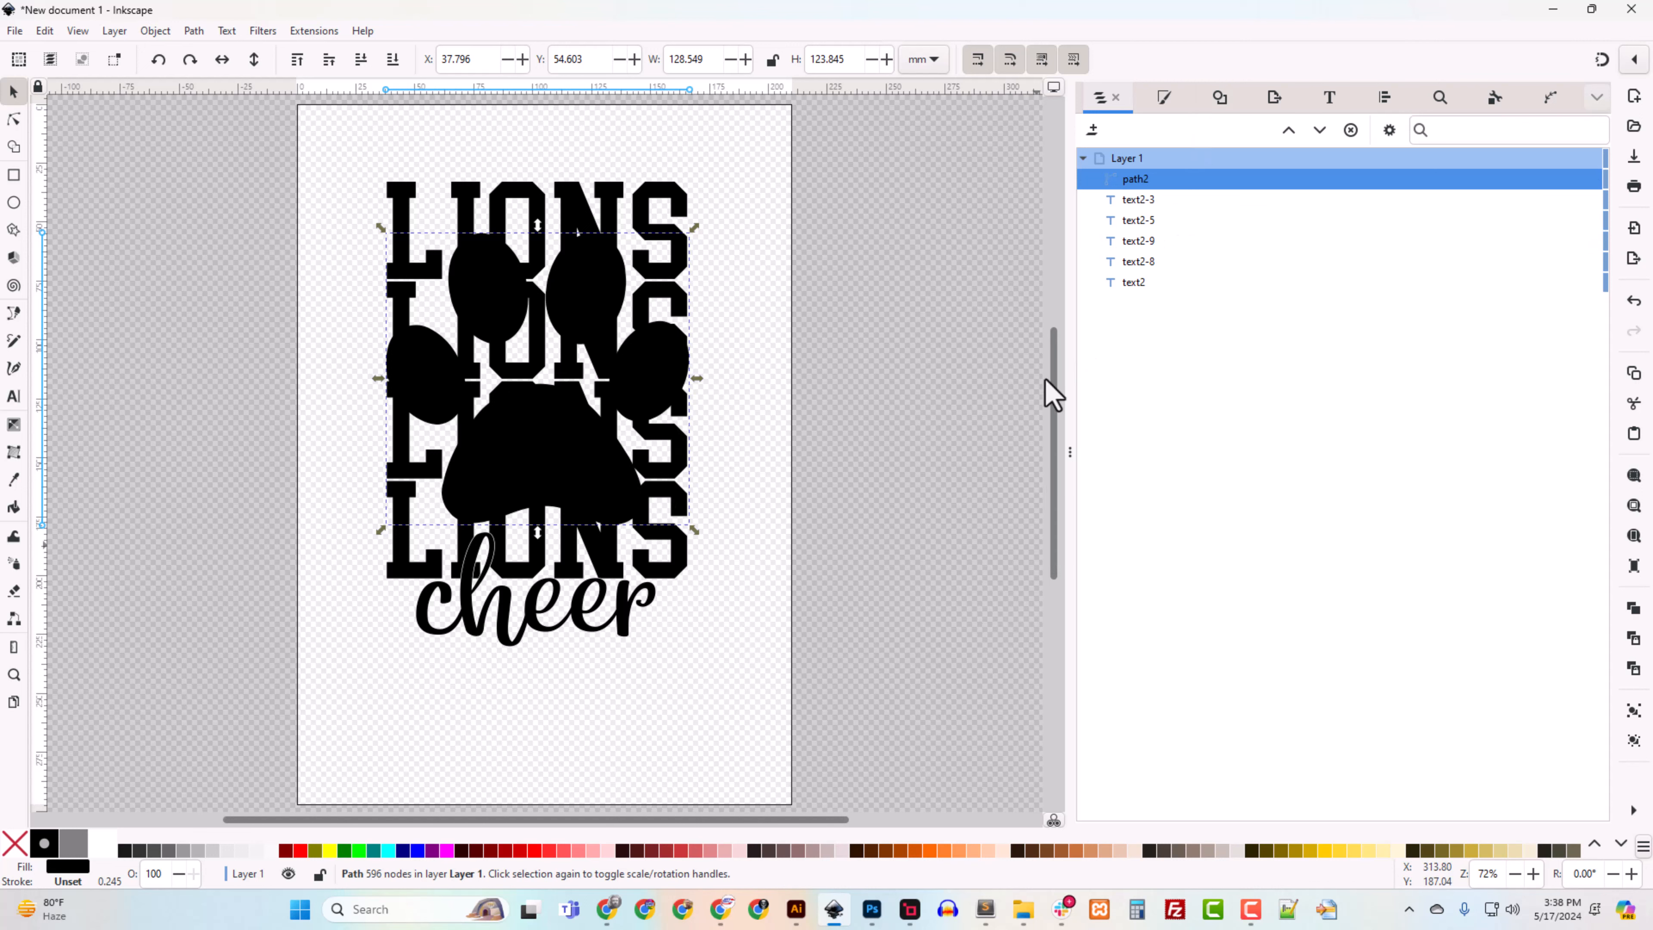
Step: Group the four LIONS text objects together with the cheer text
click(1149, 202)
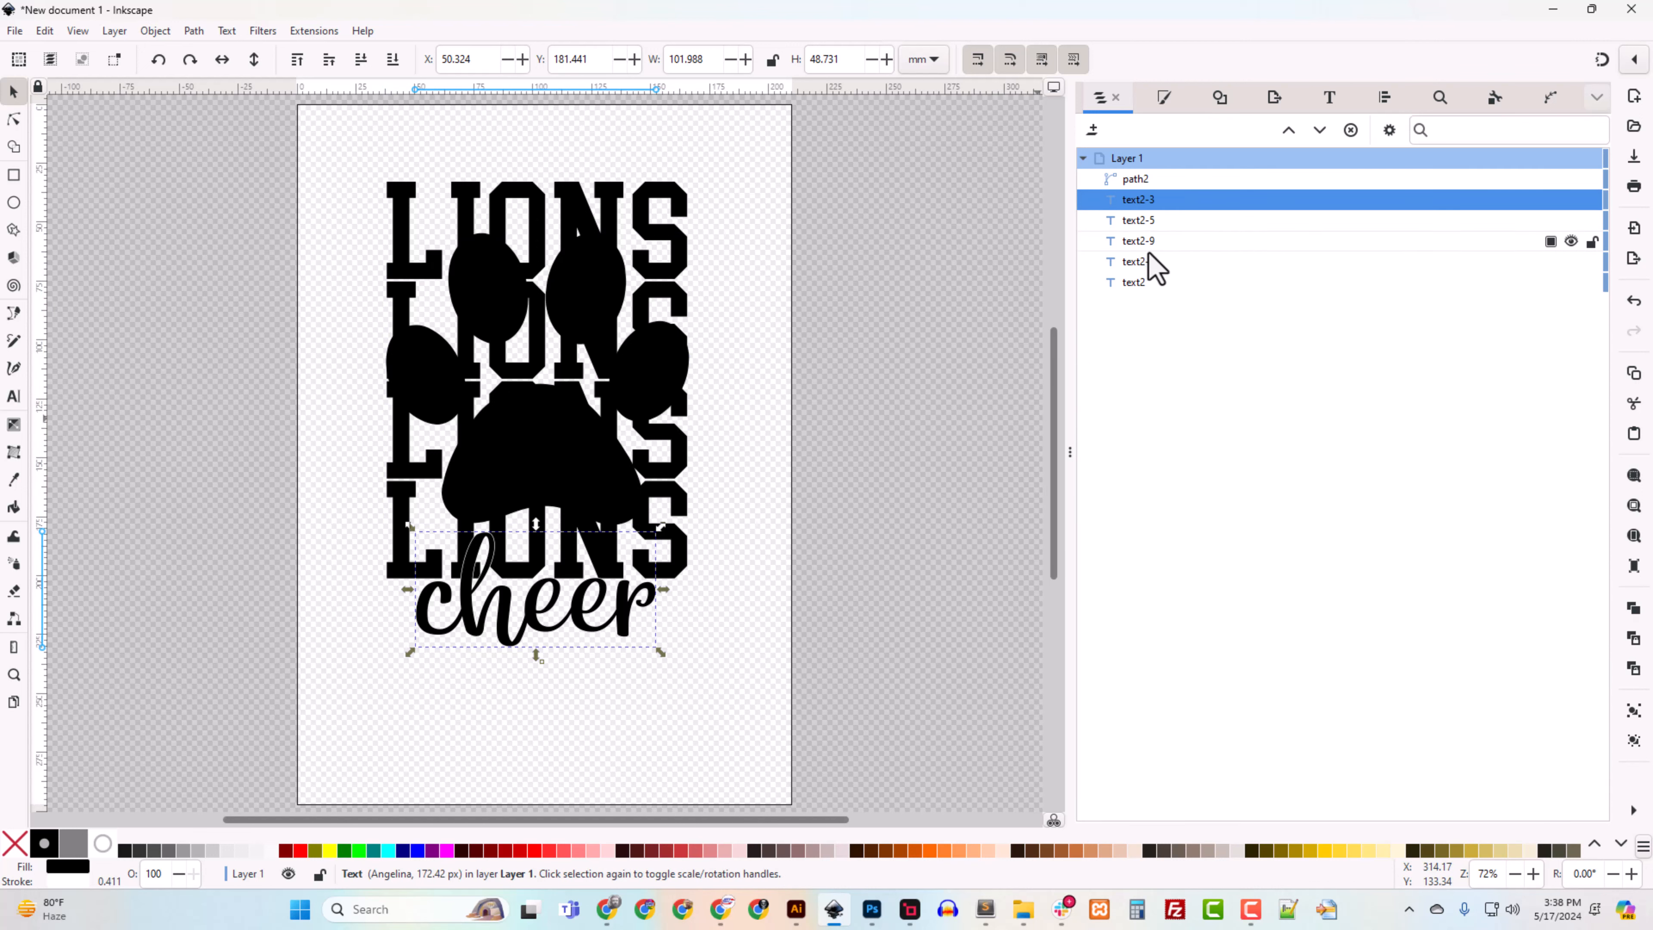
shift+click(1149, 283)
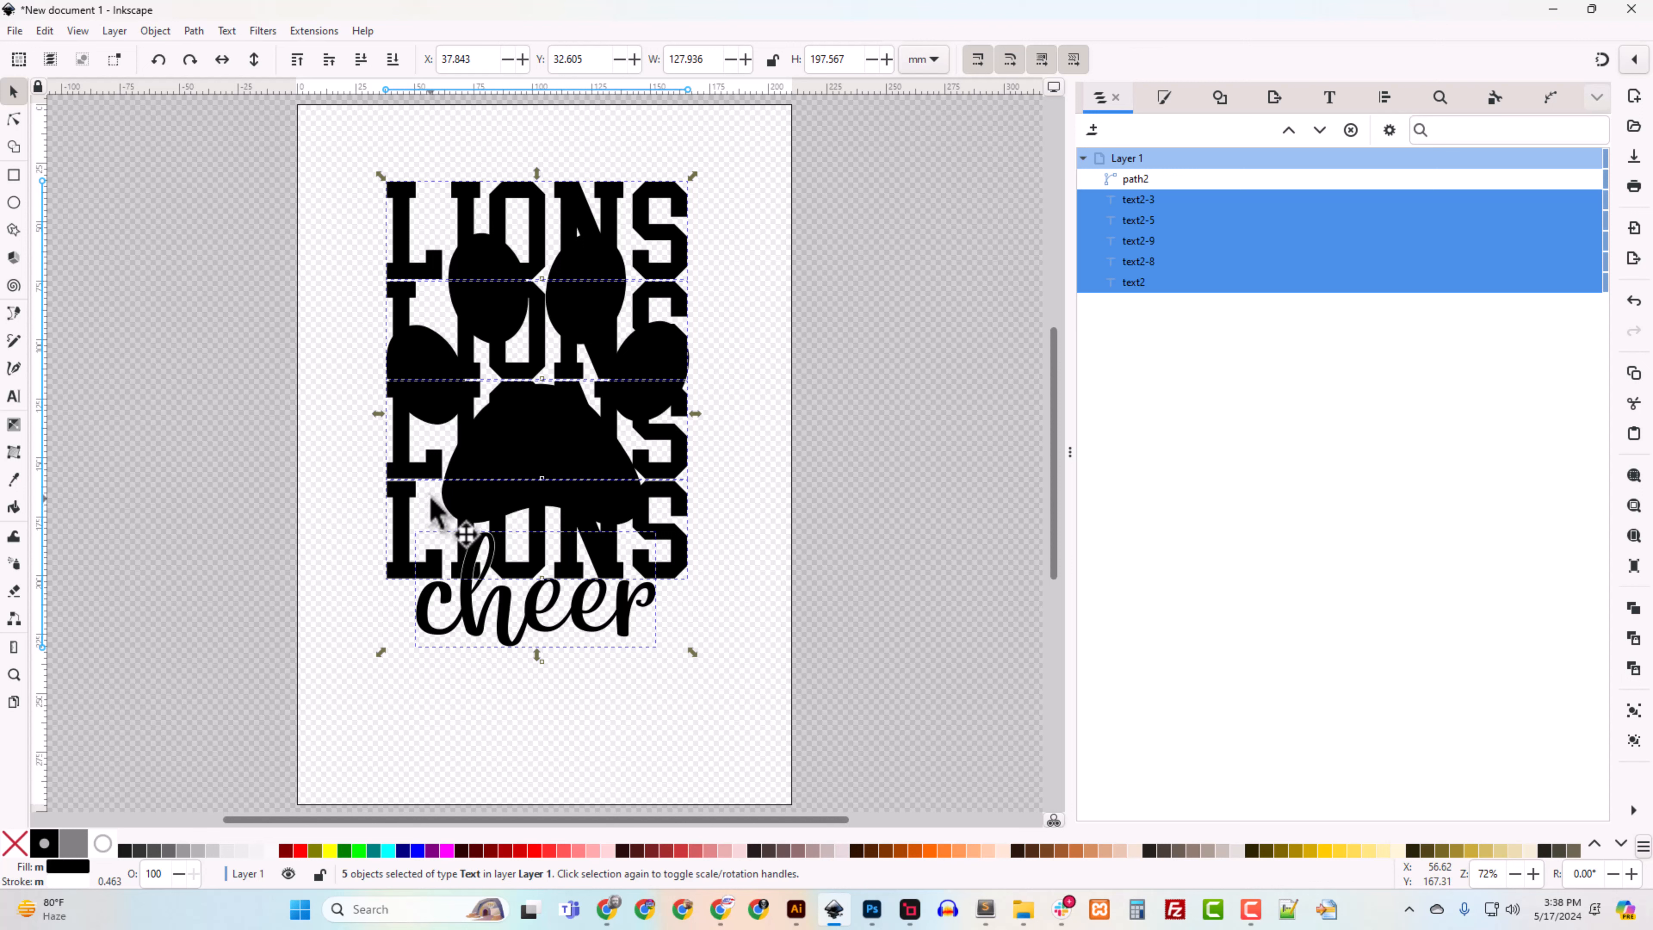
key(ctrl+g)
Step: Centre the paw and the text group horizontally relative to the page
click(1136, 184)
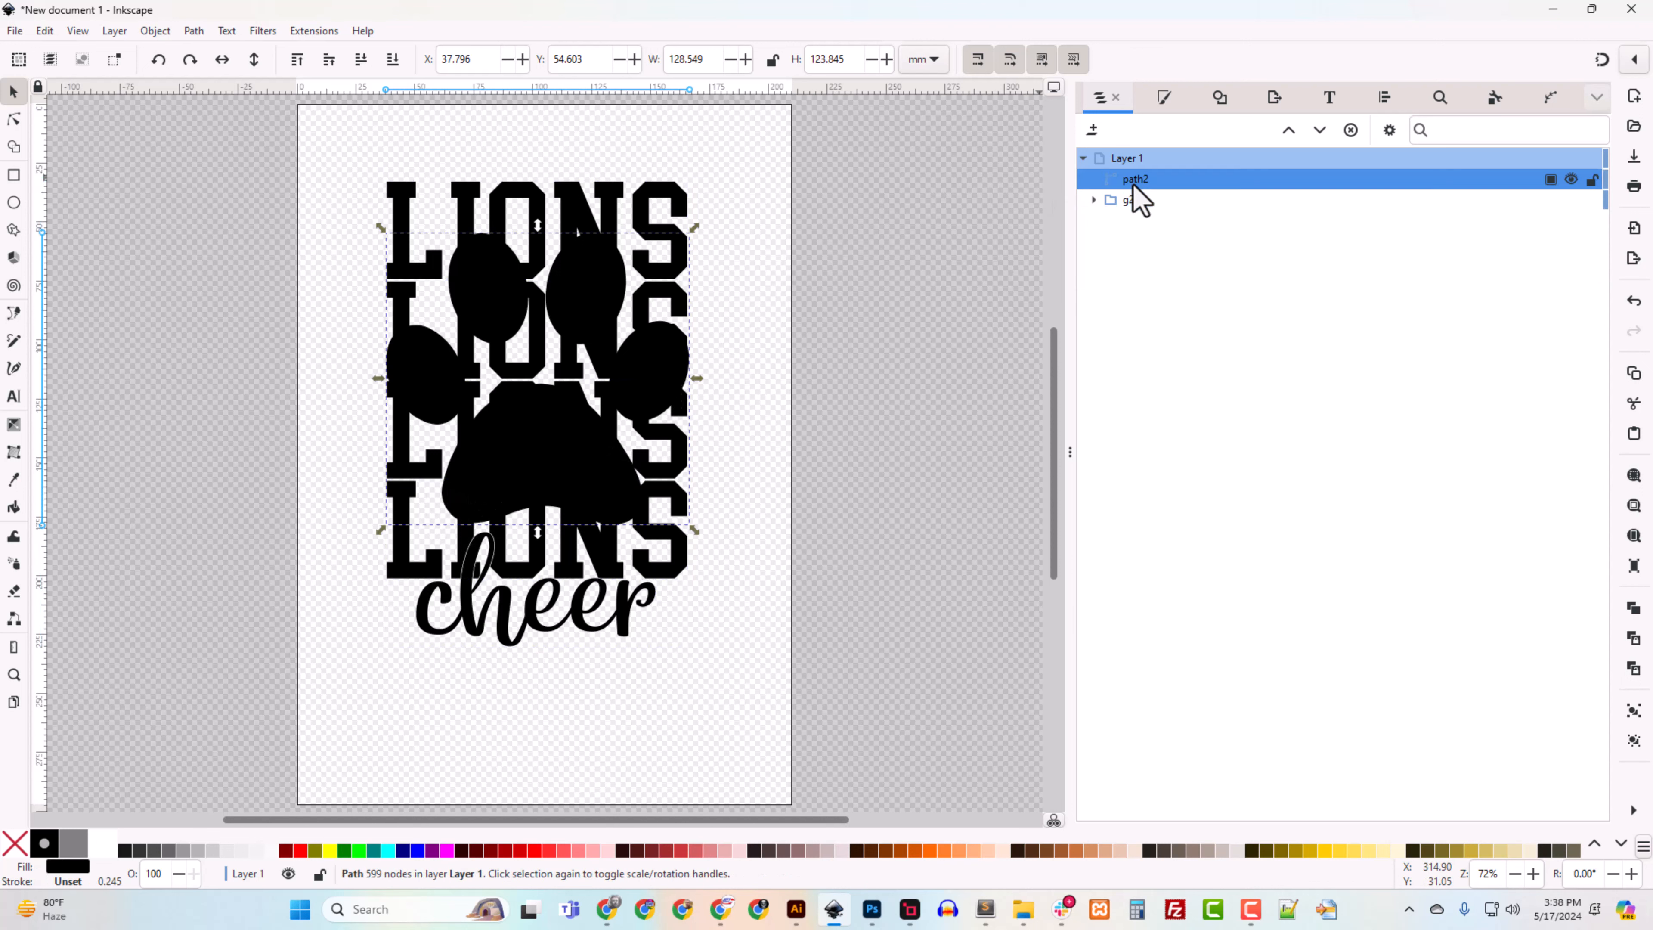
click(1384, 99)
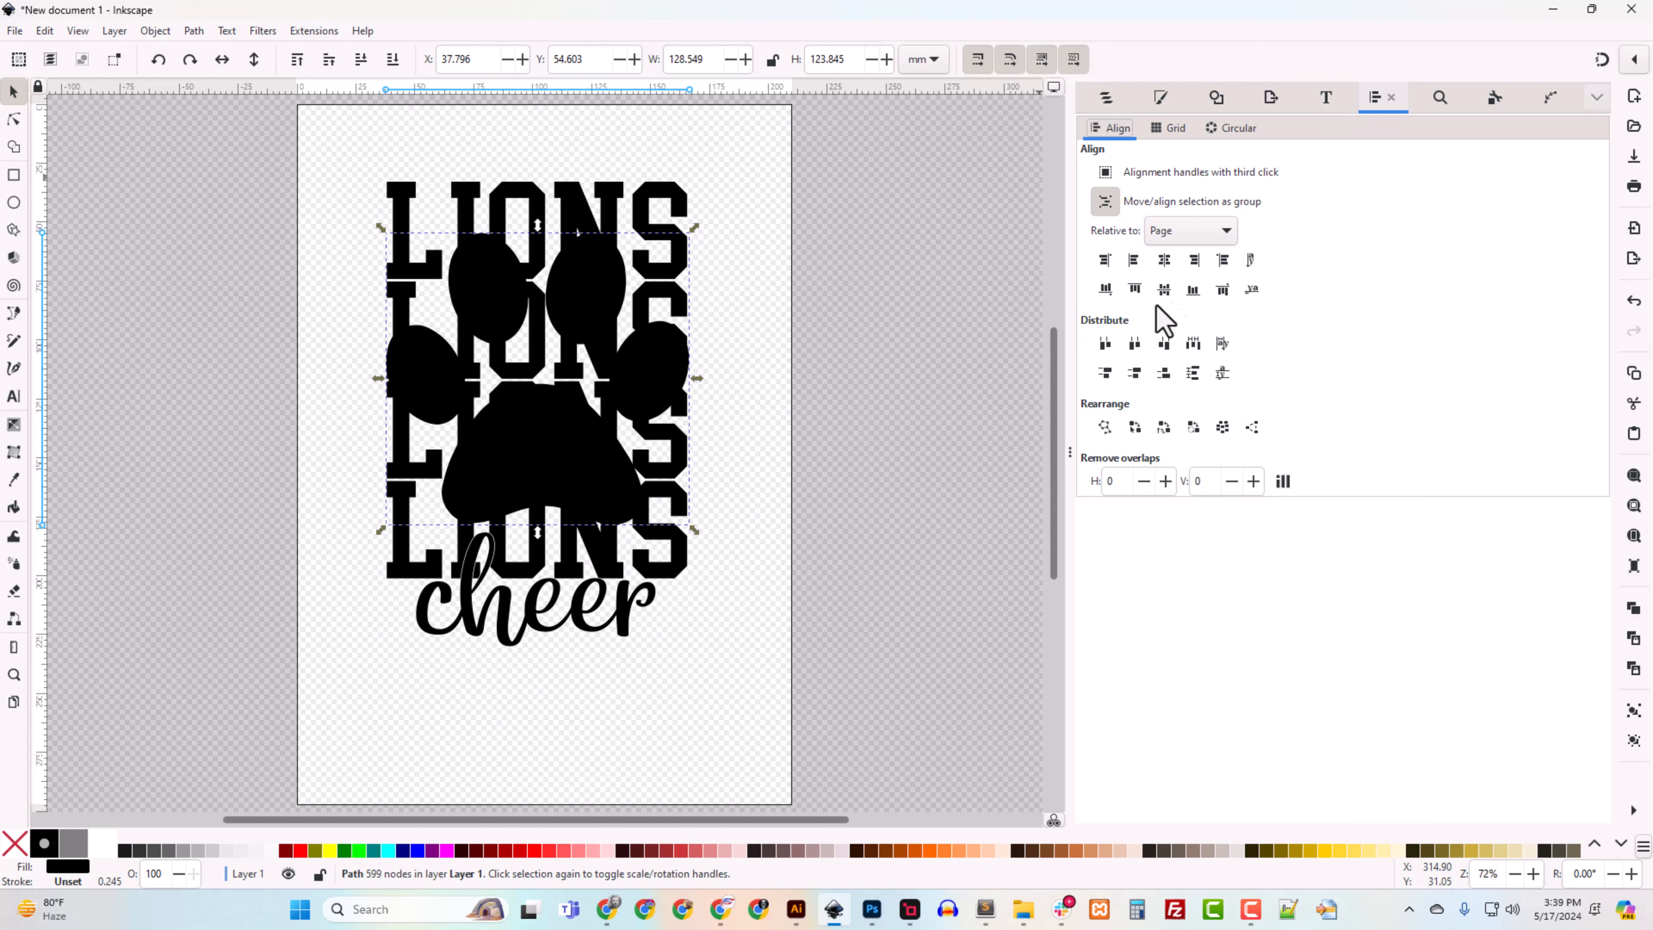
click(1164, 261)
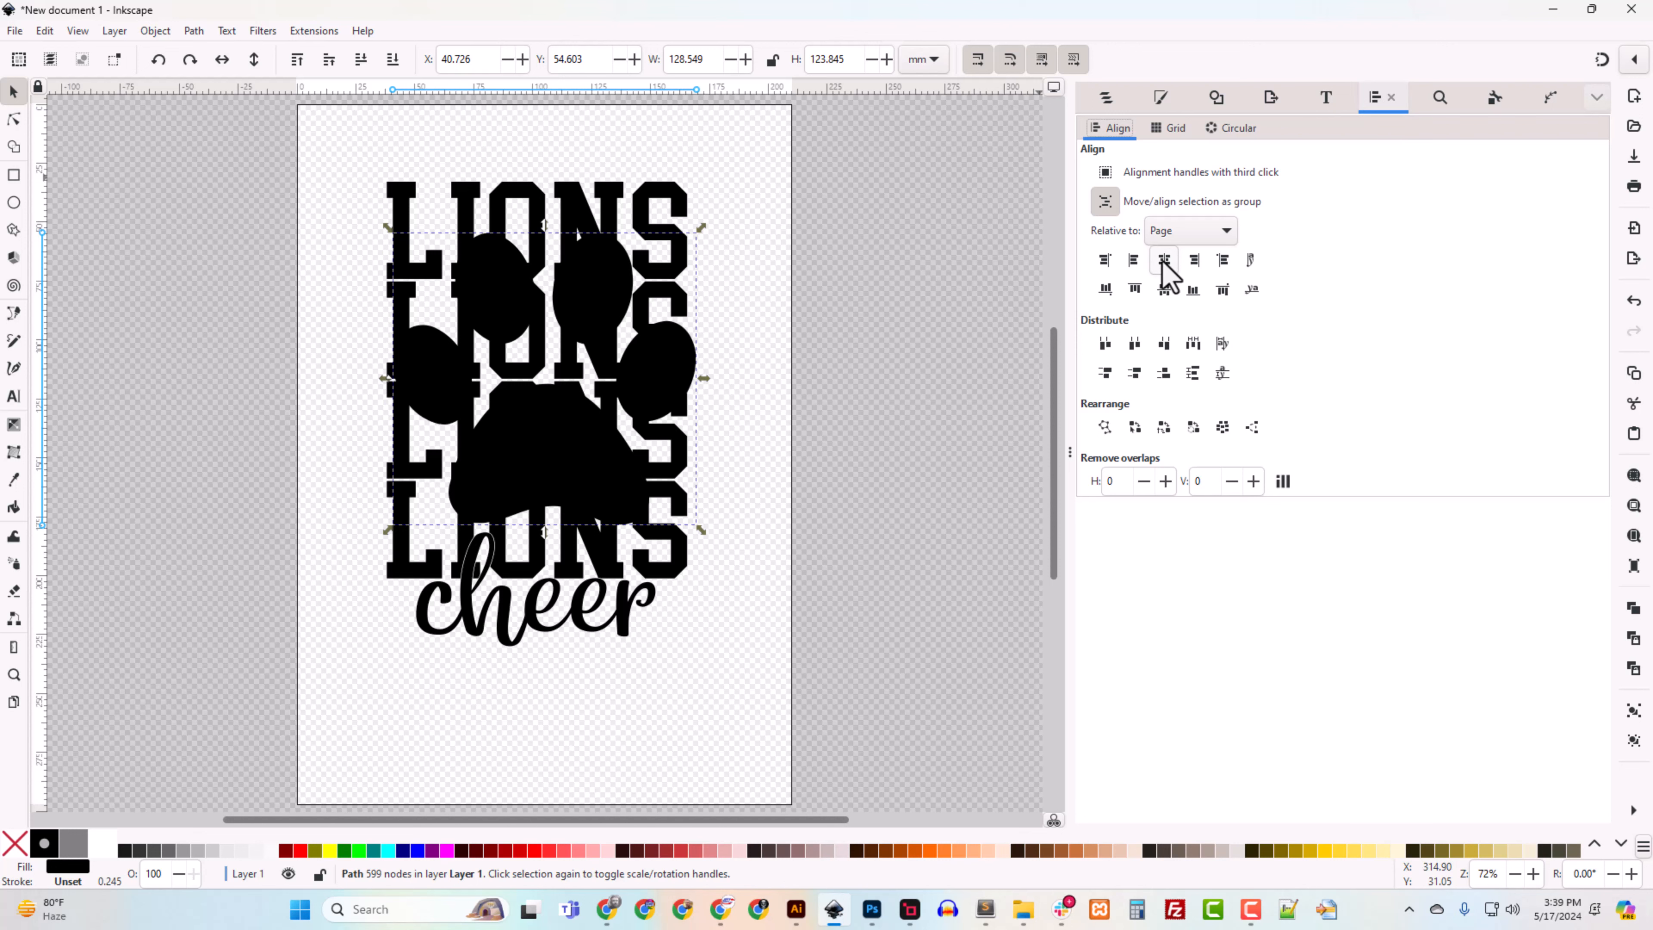
click(1107, 99)
click(1126, 201)
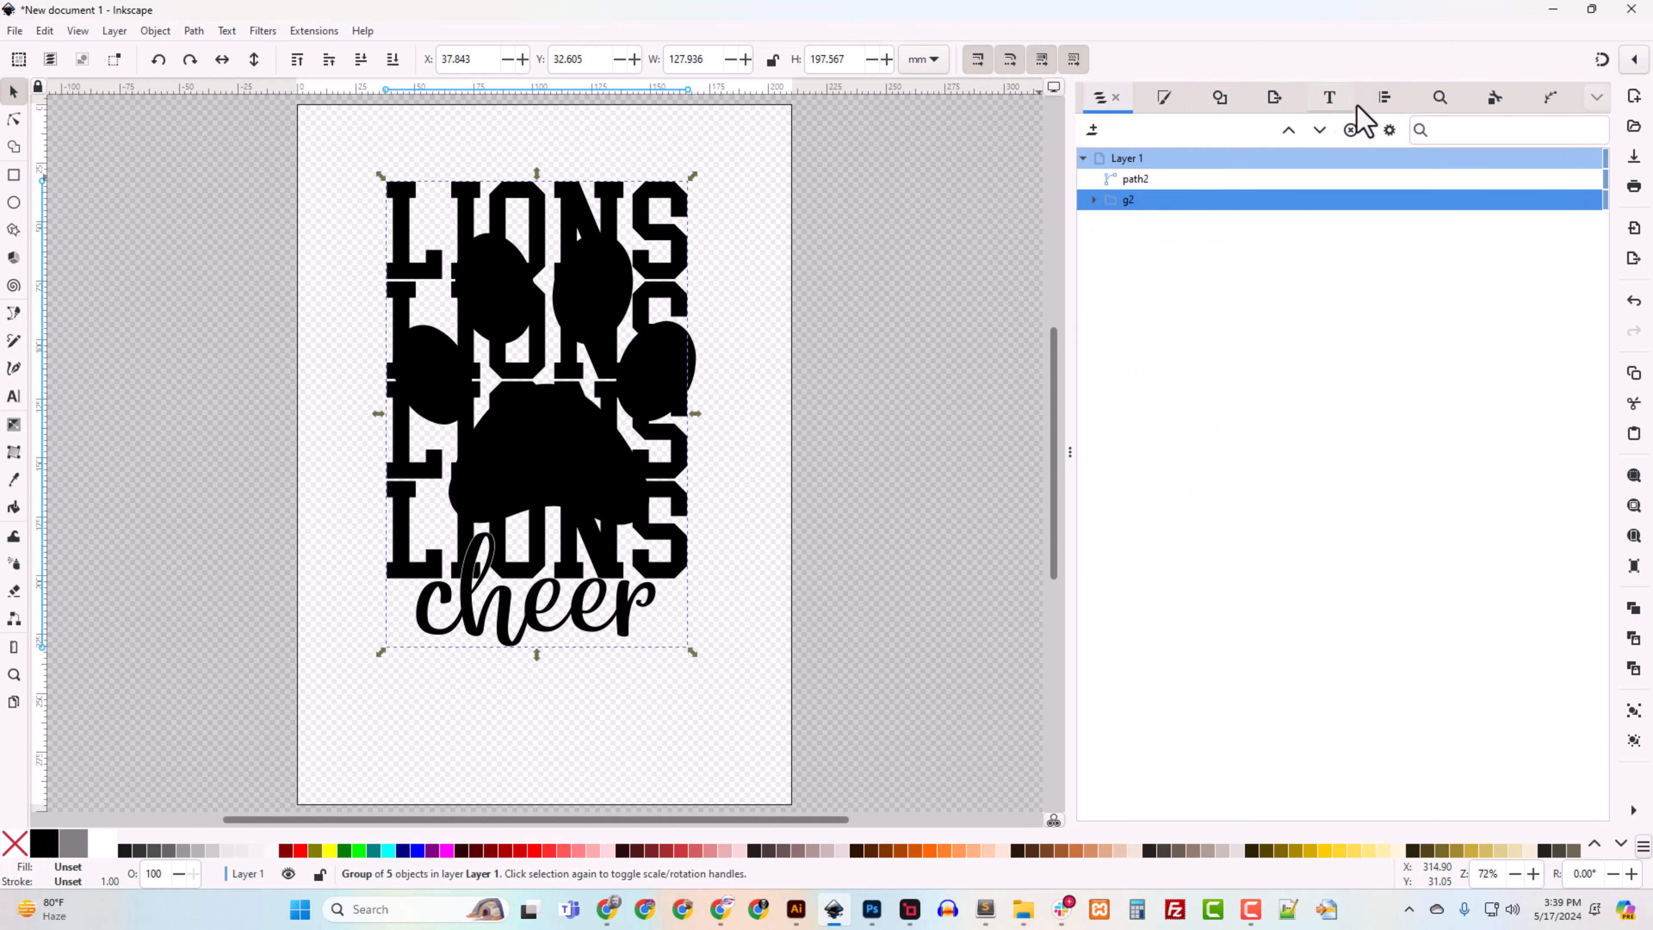
click(1382, 101)
click(1164, 262)
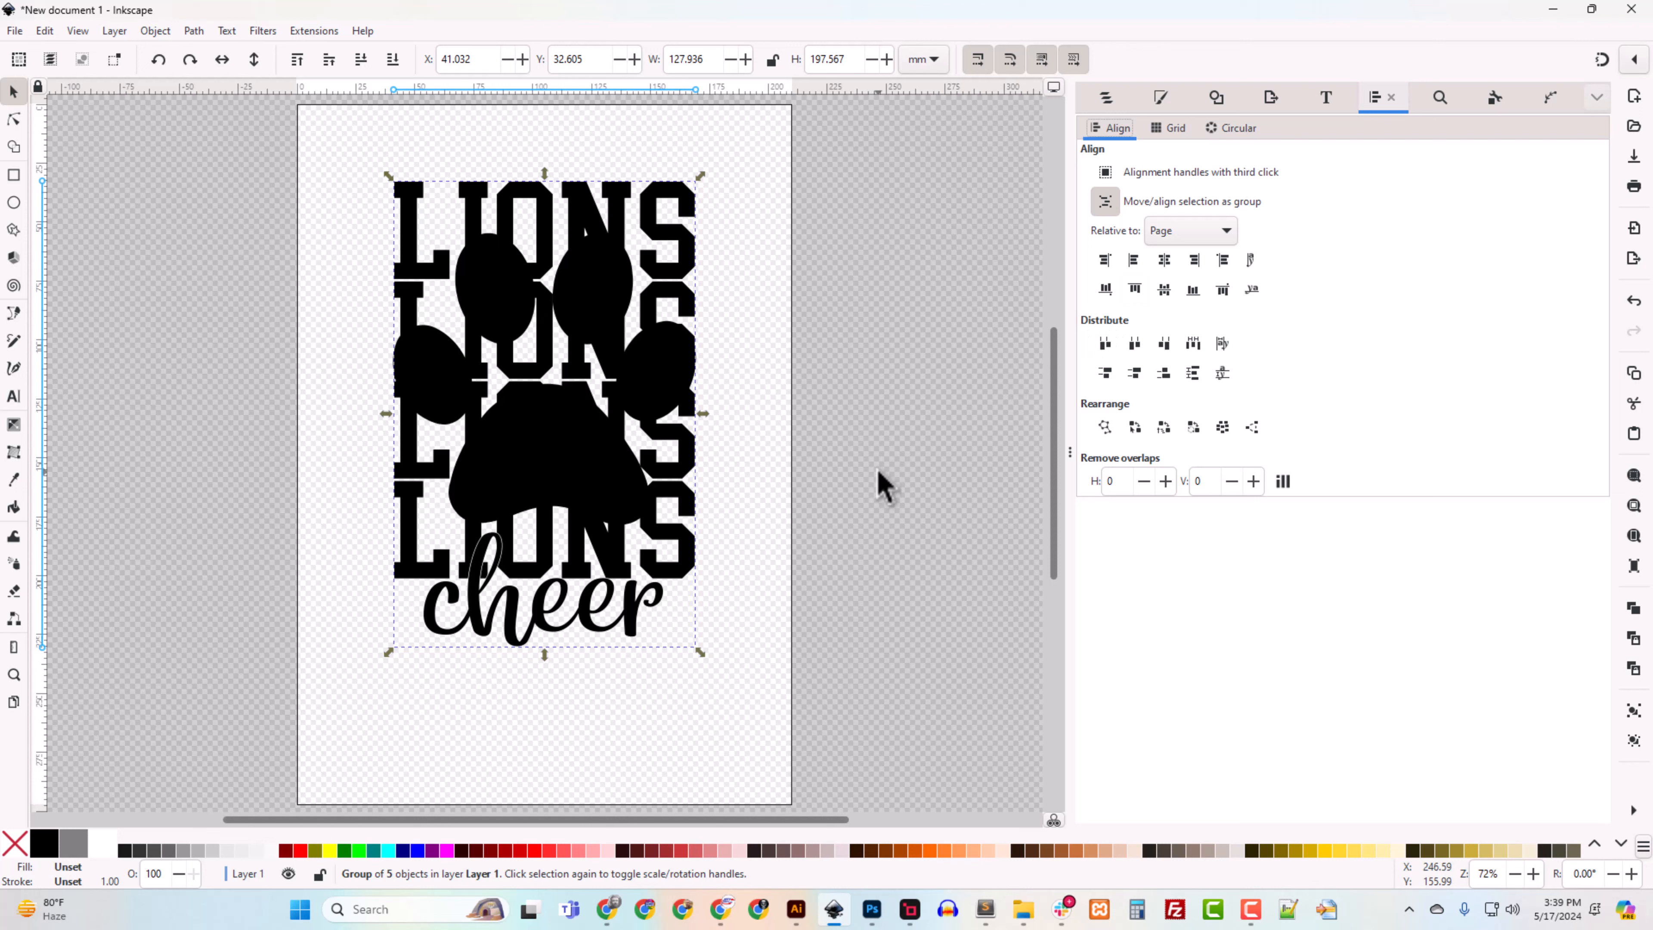
click(937, 505)
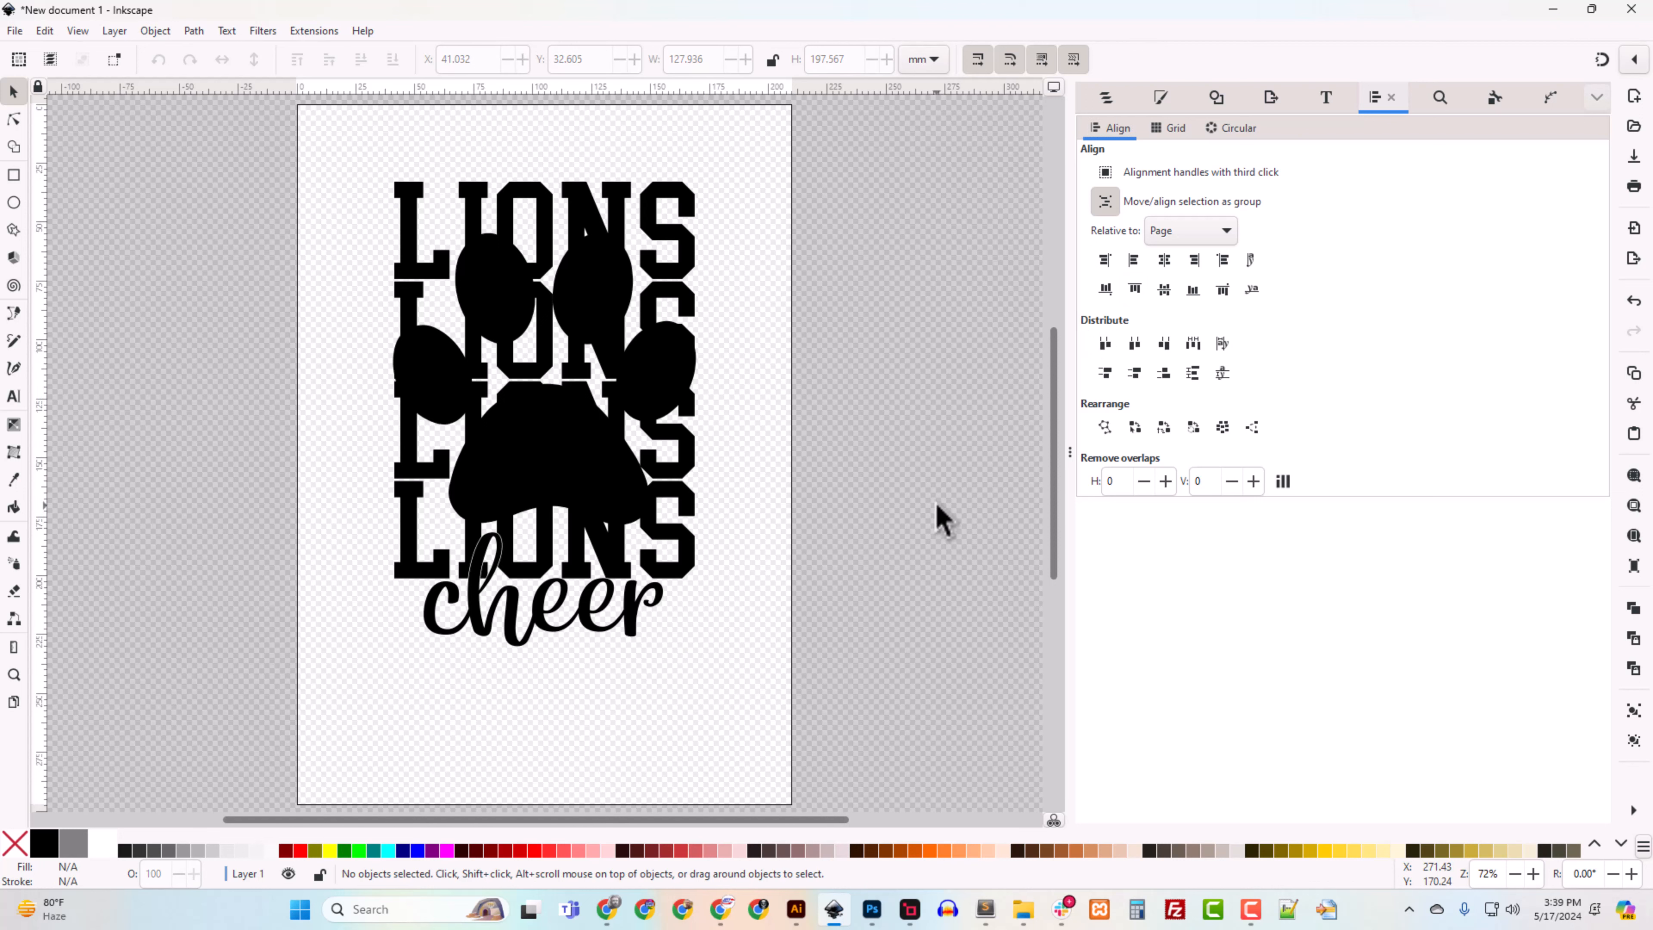
Step: Duplicate the group containing the LIONS and cheer texts
click(1110, 98)
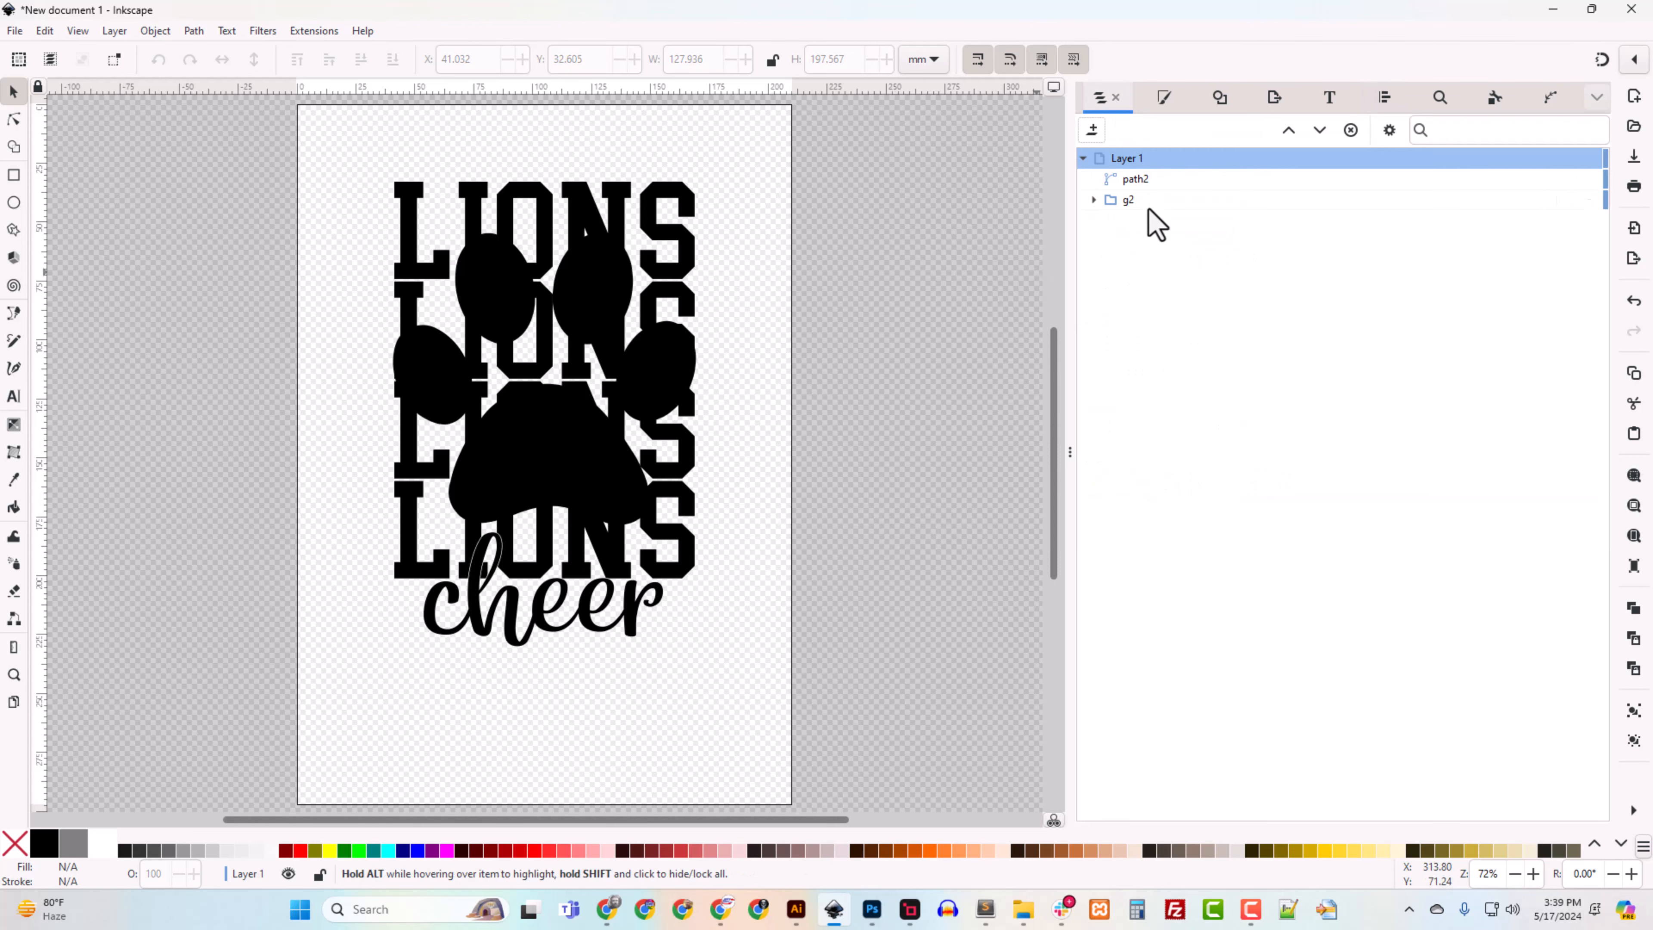
click(1094, 200)
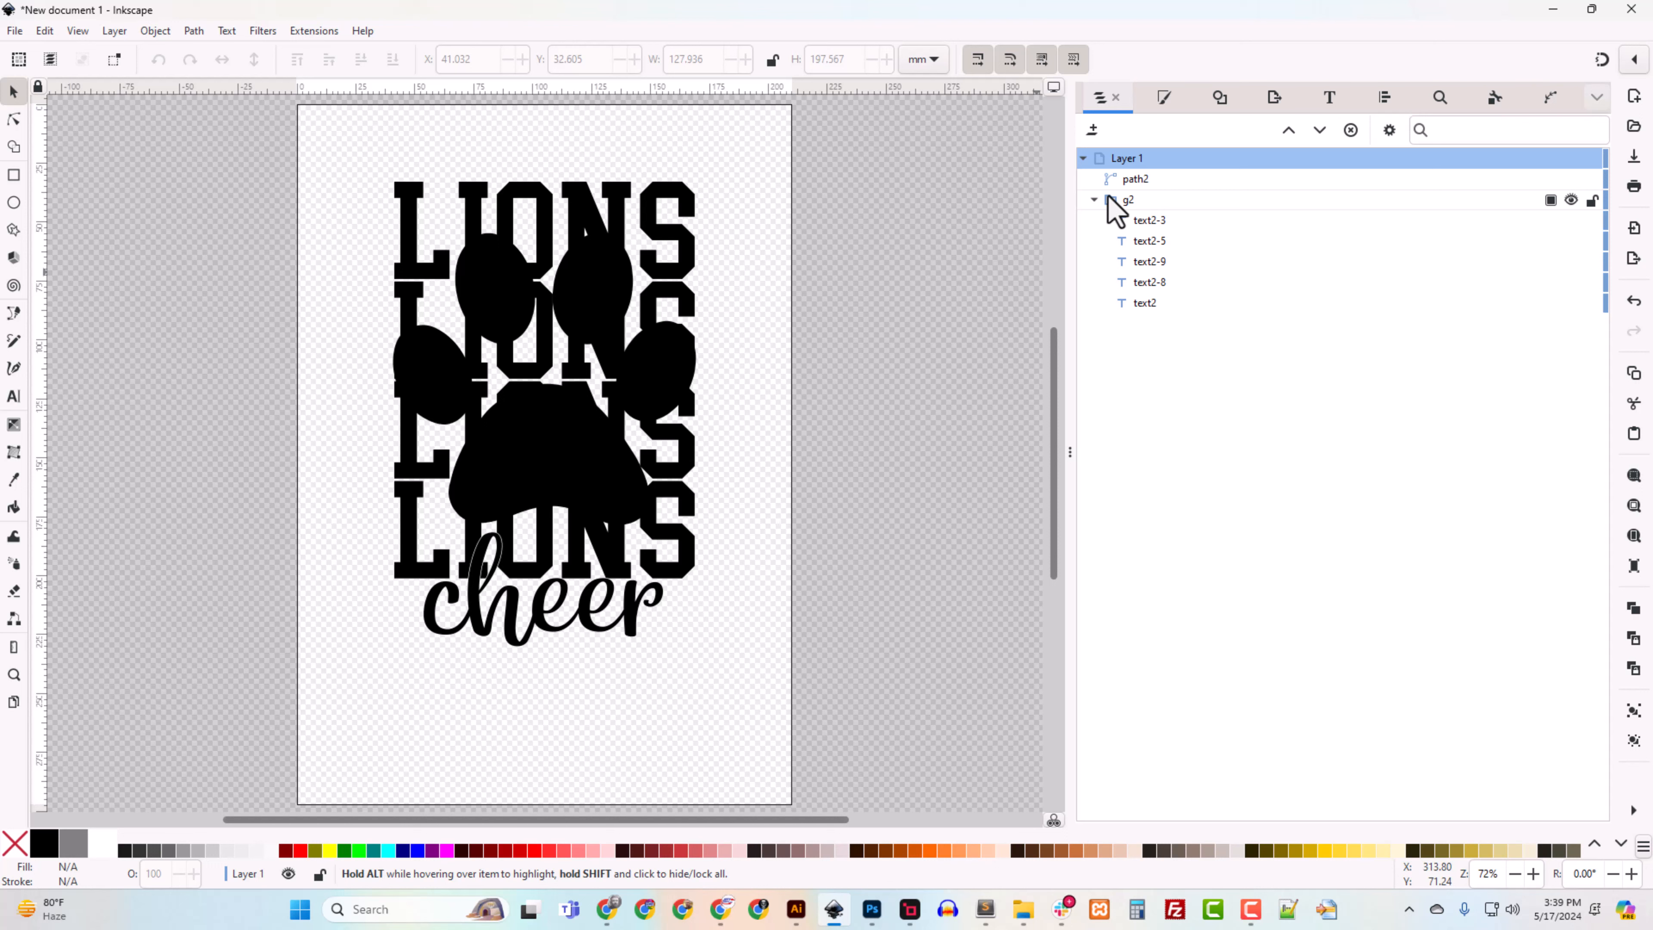
right_click(1113, 200)
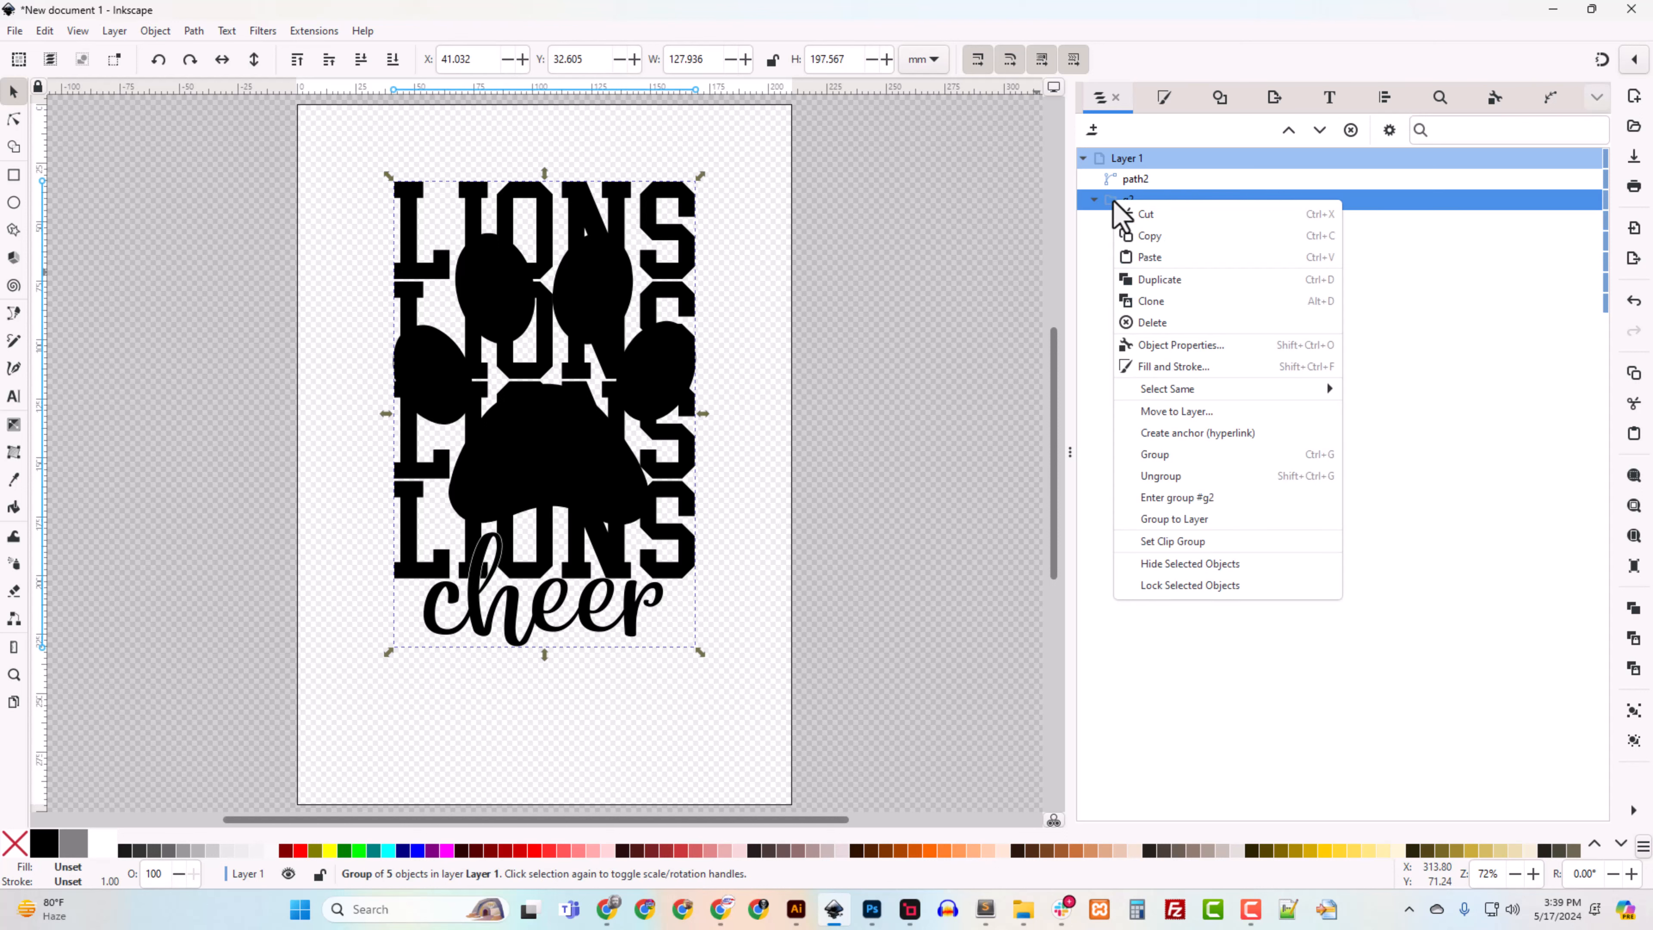
click(1155, 278)
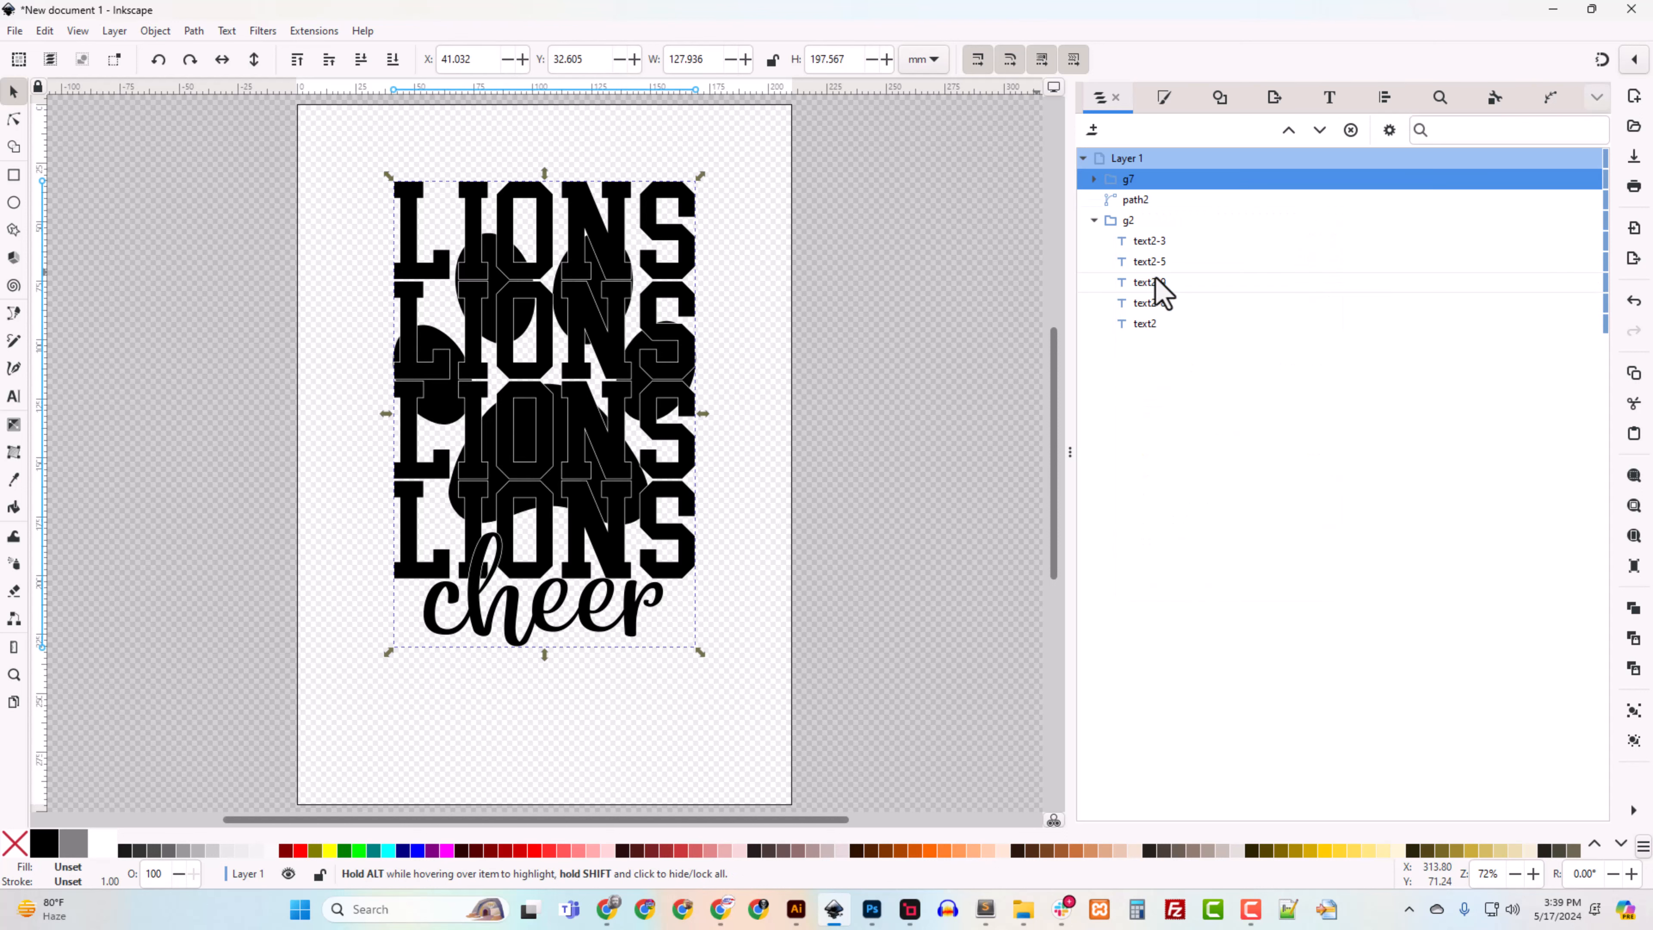
Step: Hide and lock the original text group g2, and collapse its contents in the object list
click(1110, 222)
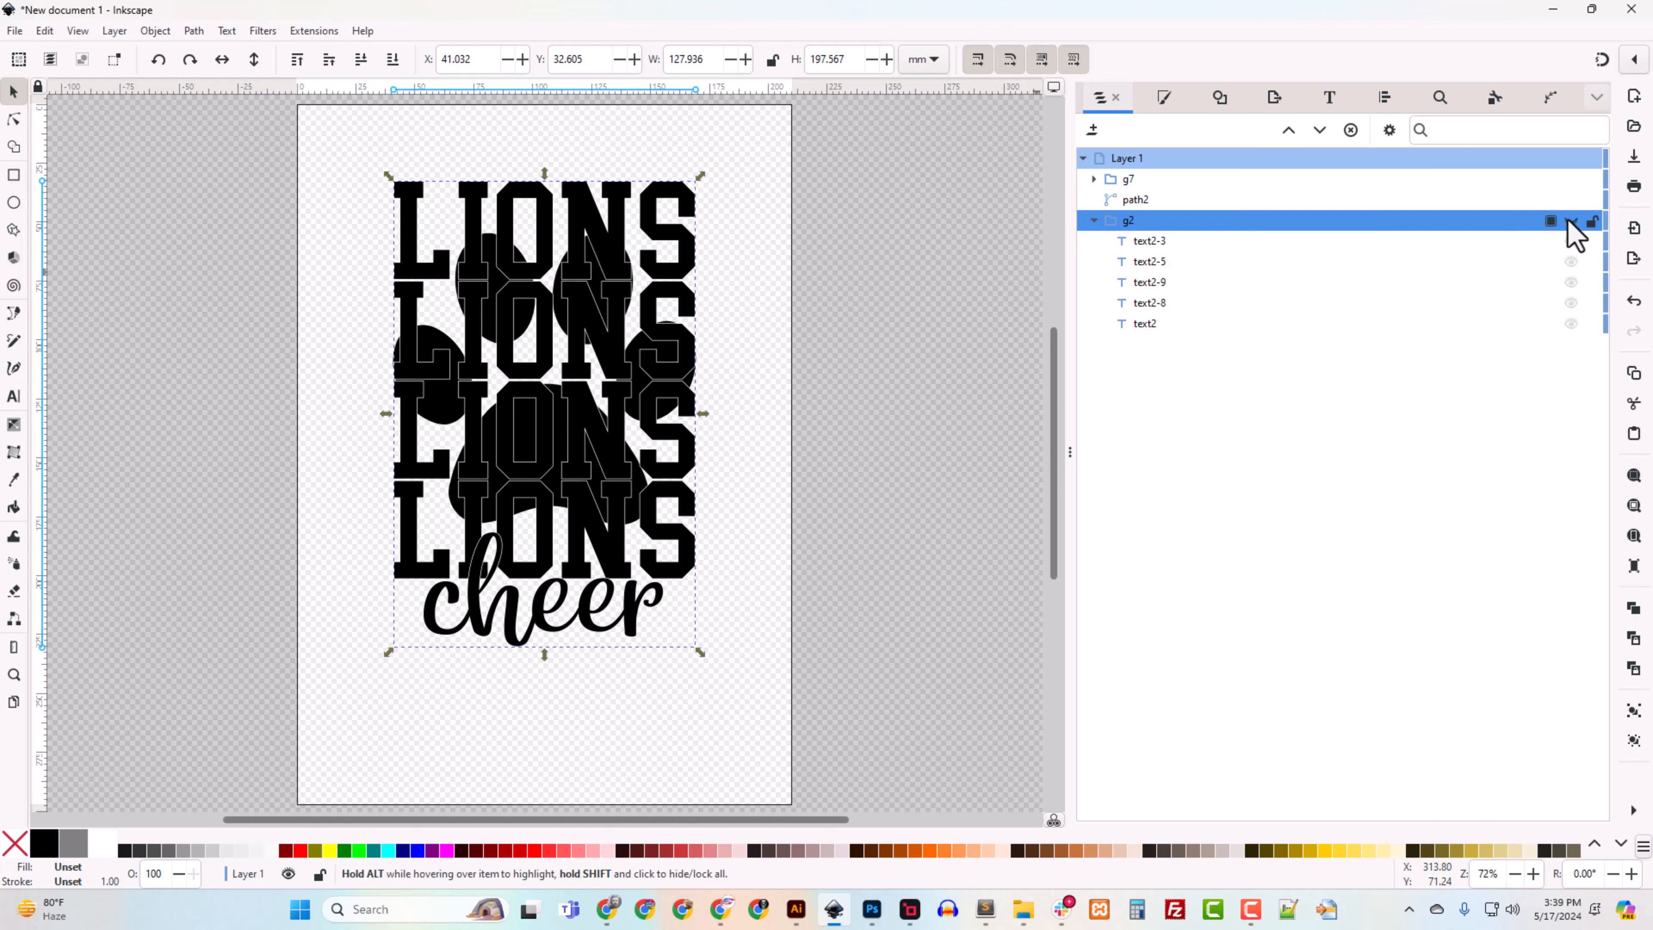
click(1592, 222)
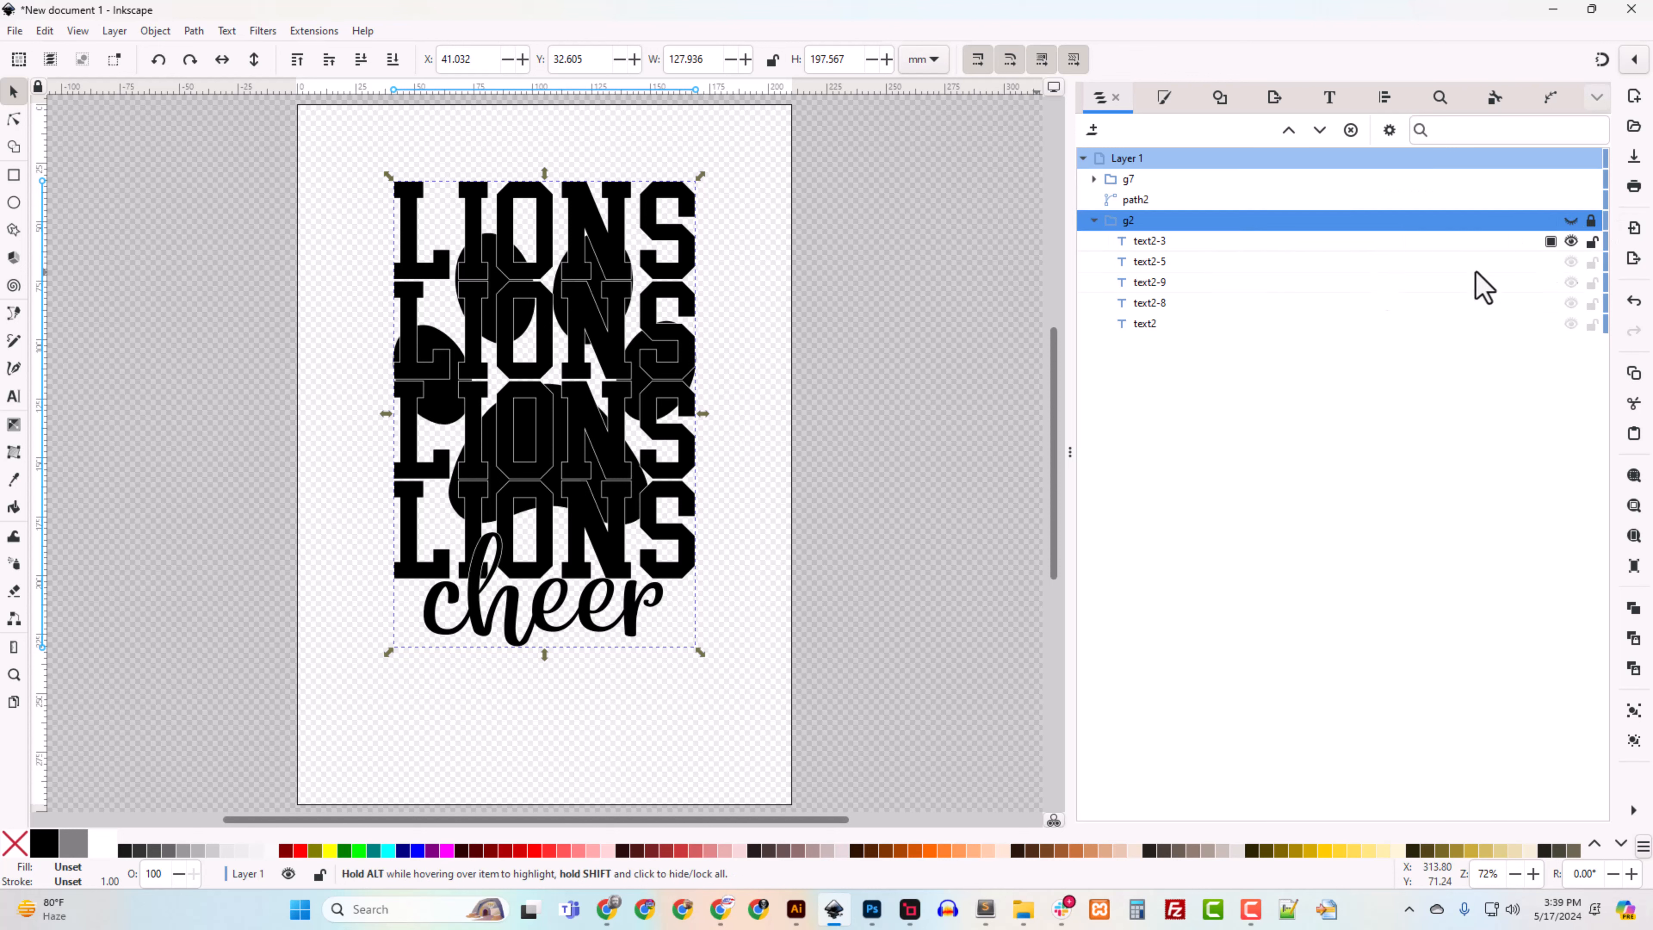
click(1094, 221)
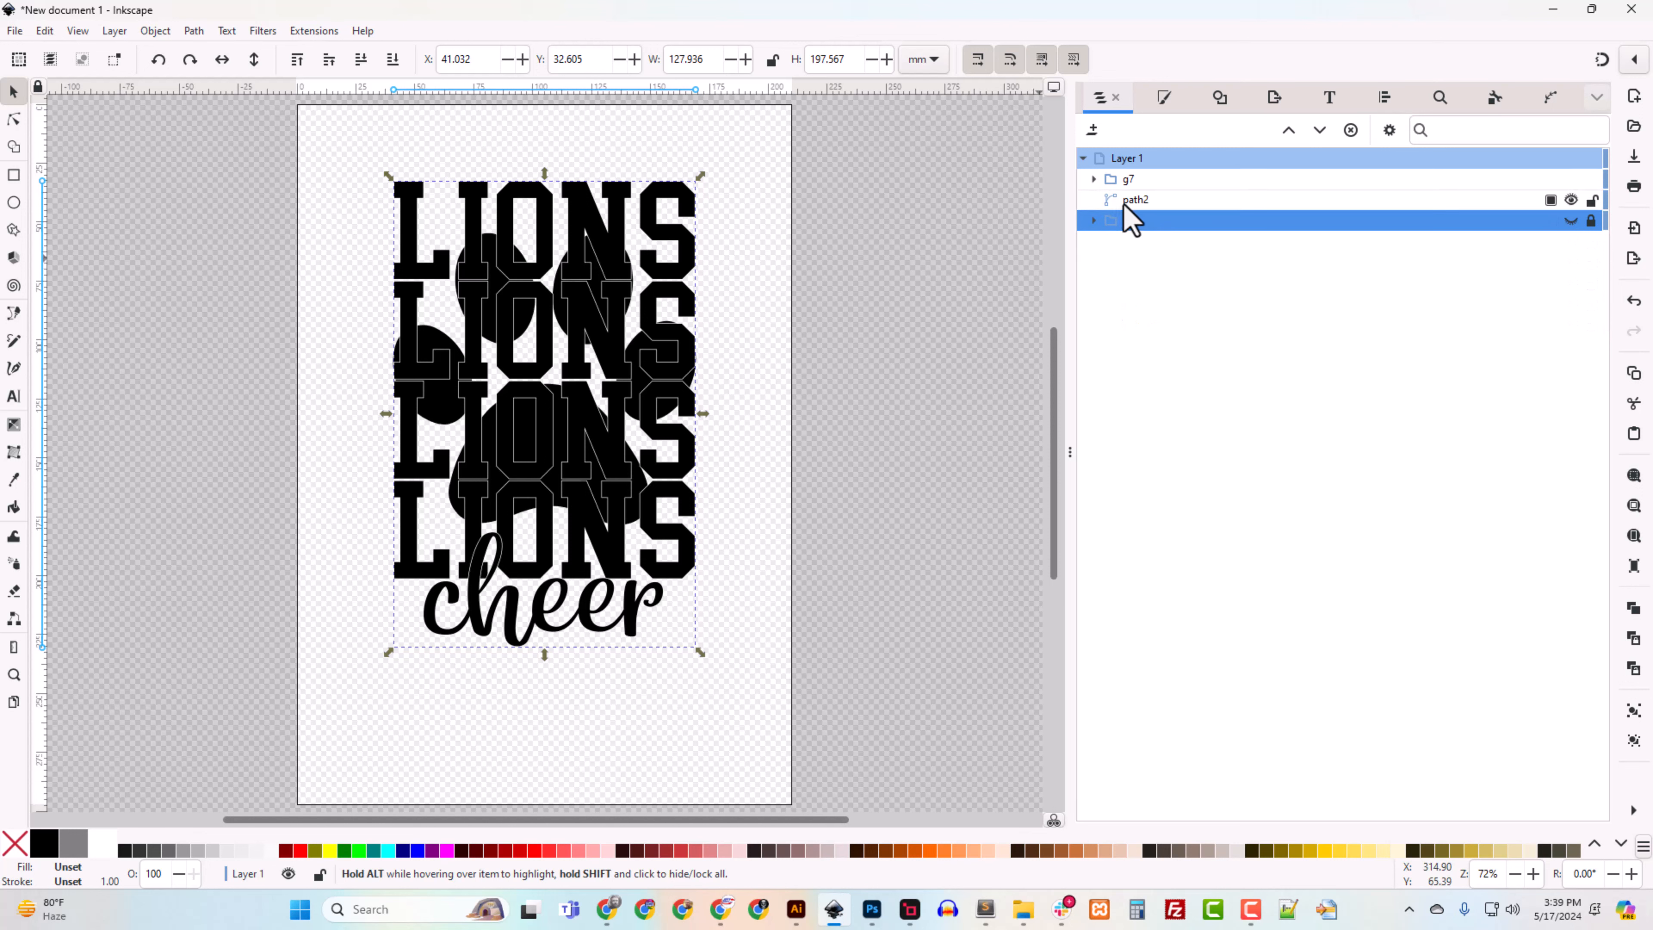
Step: Move the duplicated text group below the paw path in the stacking order
click(1114, 184)
drag(1112, 185, 1125, 219)
Step: Duplicate the paw path and rename the upper copy as Paw
click(1128, 182)
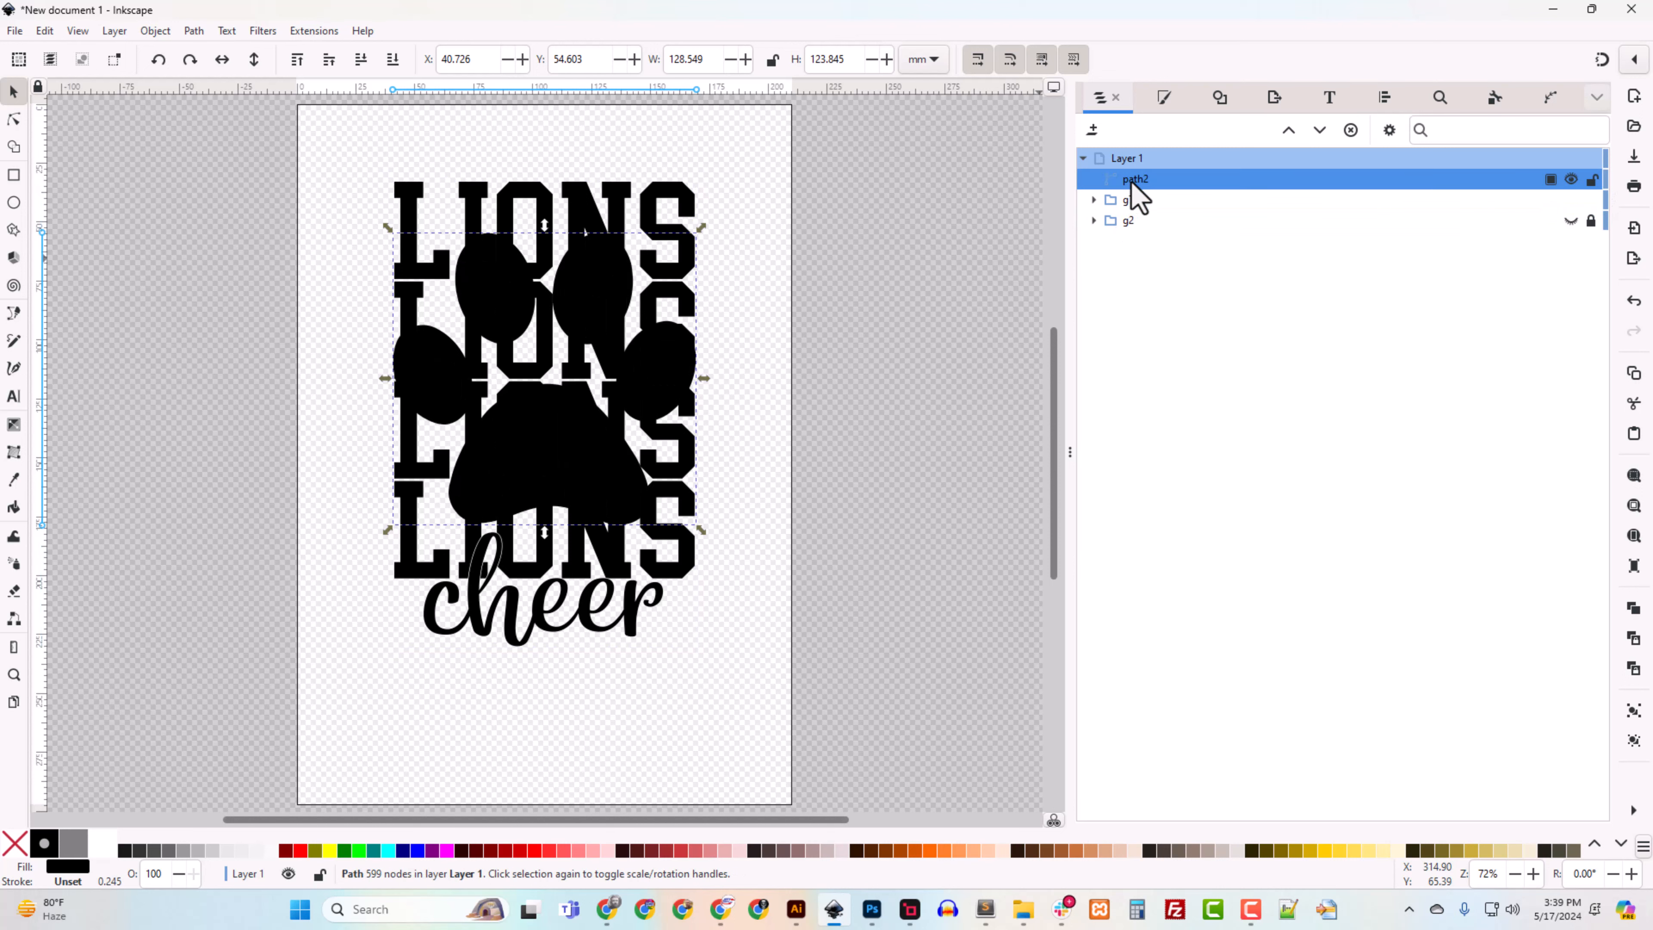
right_click(1131, 182)
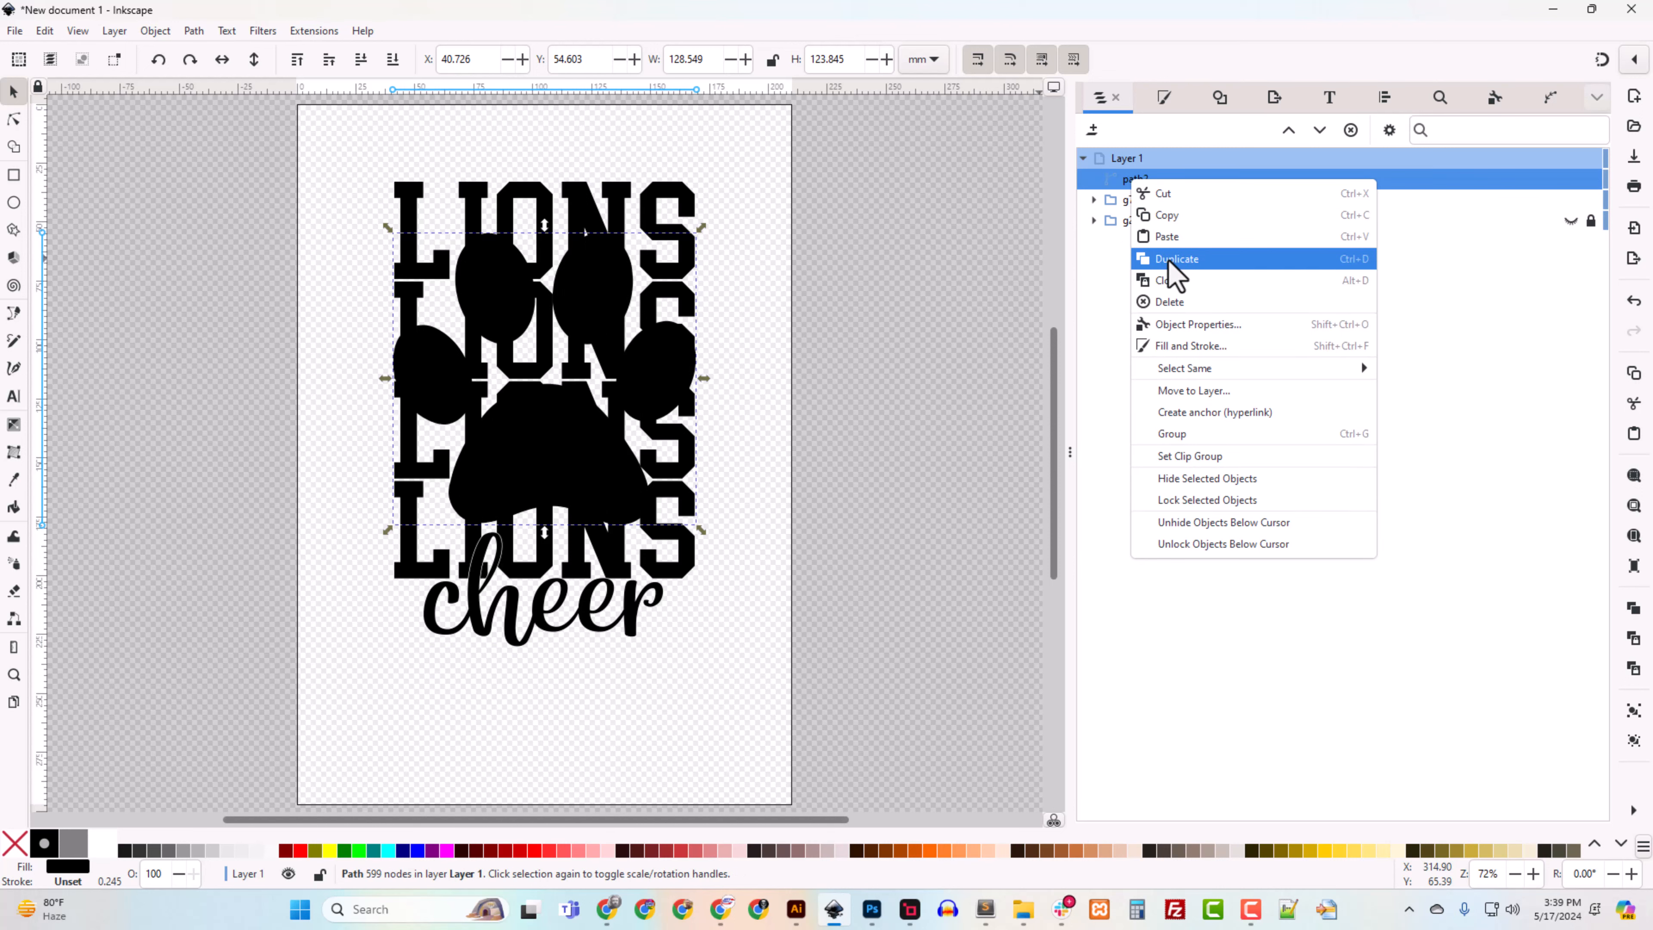
click(1168, 260)
double_click(1140, 182)
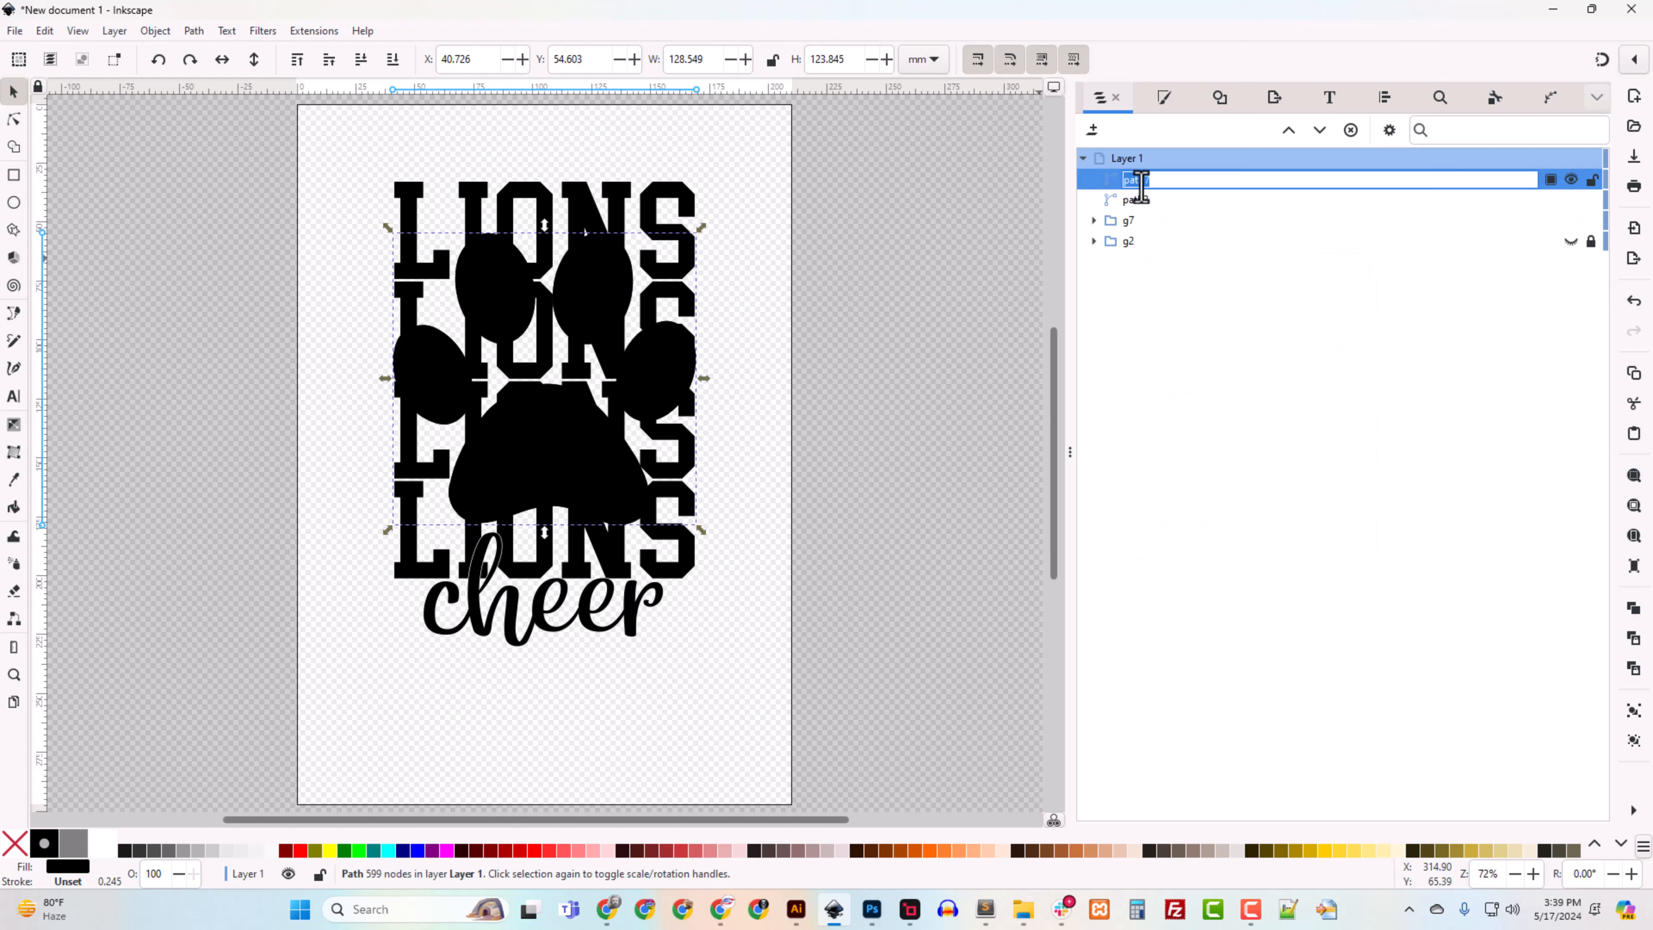
key(Return)
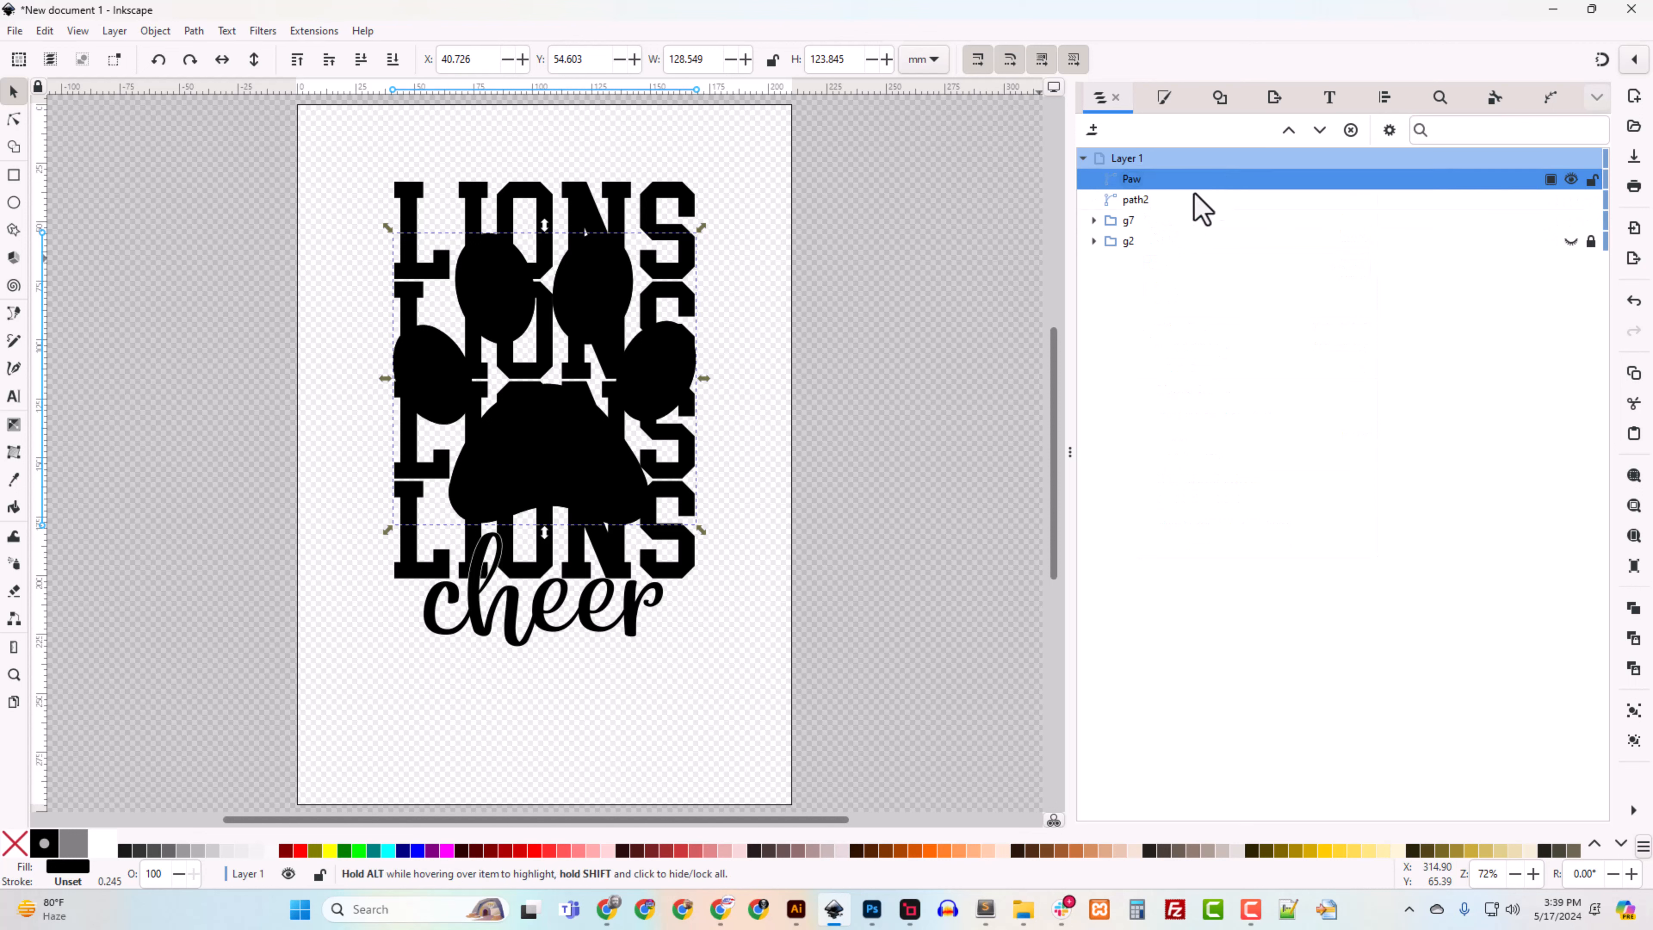
Step: Rename both text groups, g2 and g7, as Text in the object list
double_click(1132, 241)
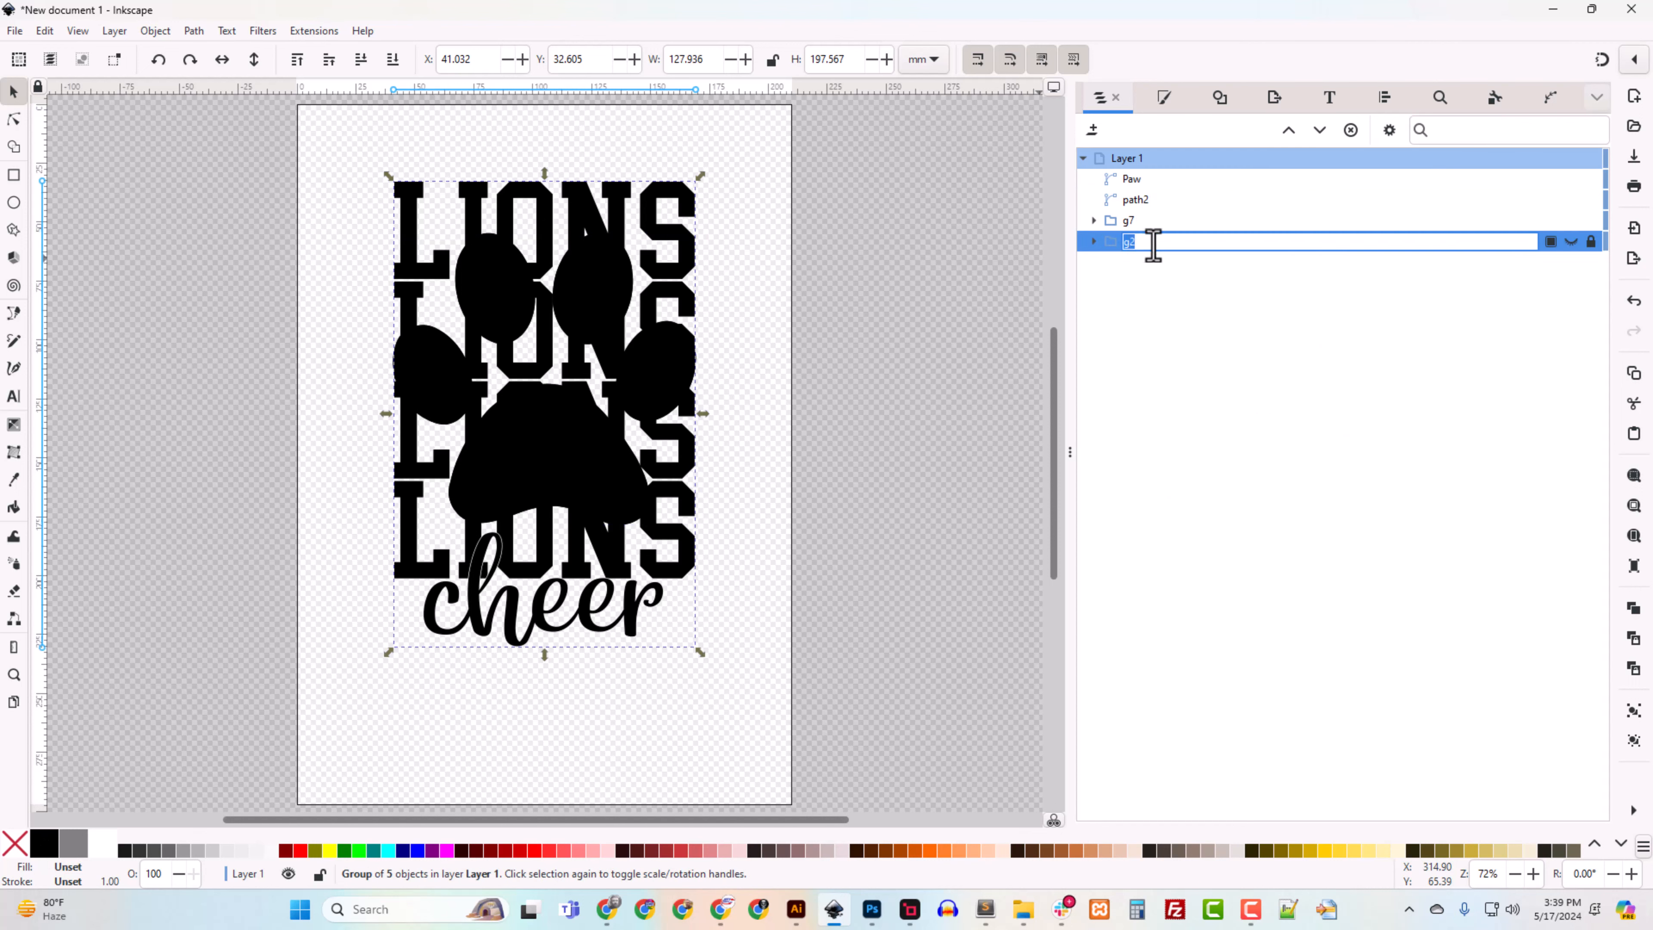
text(Text)
key(Return)
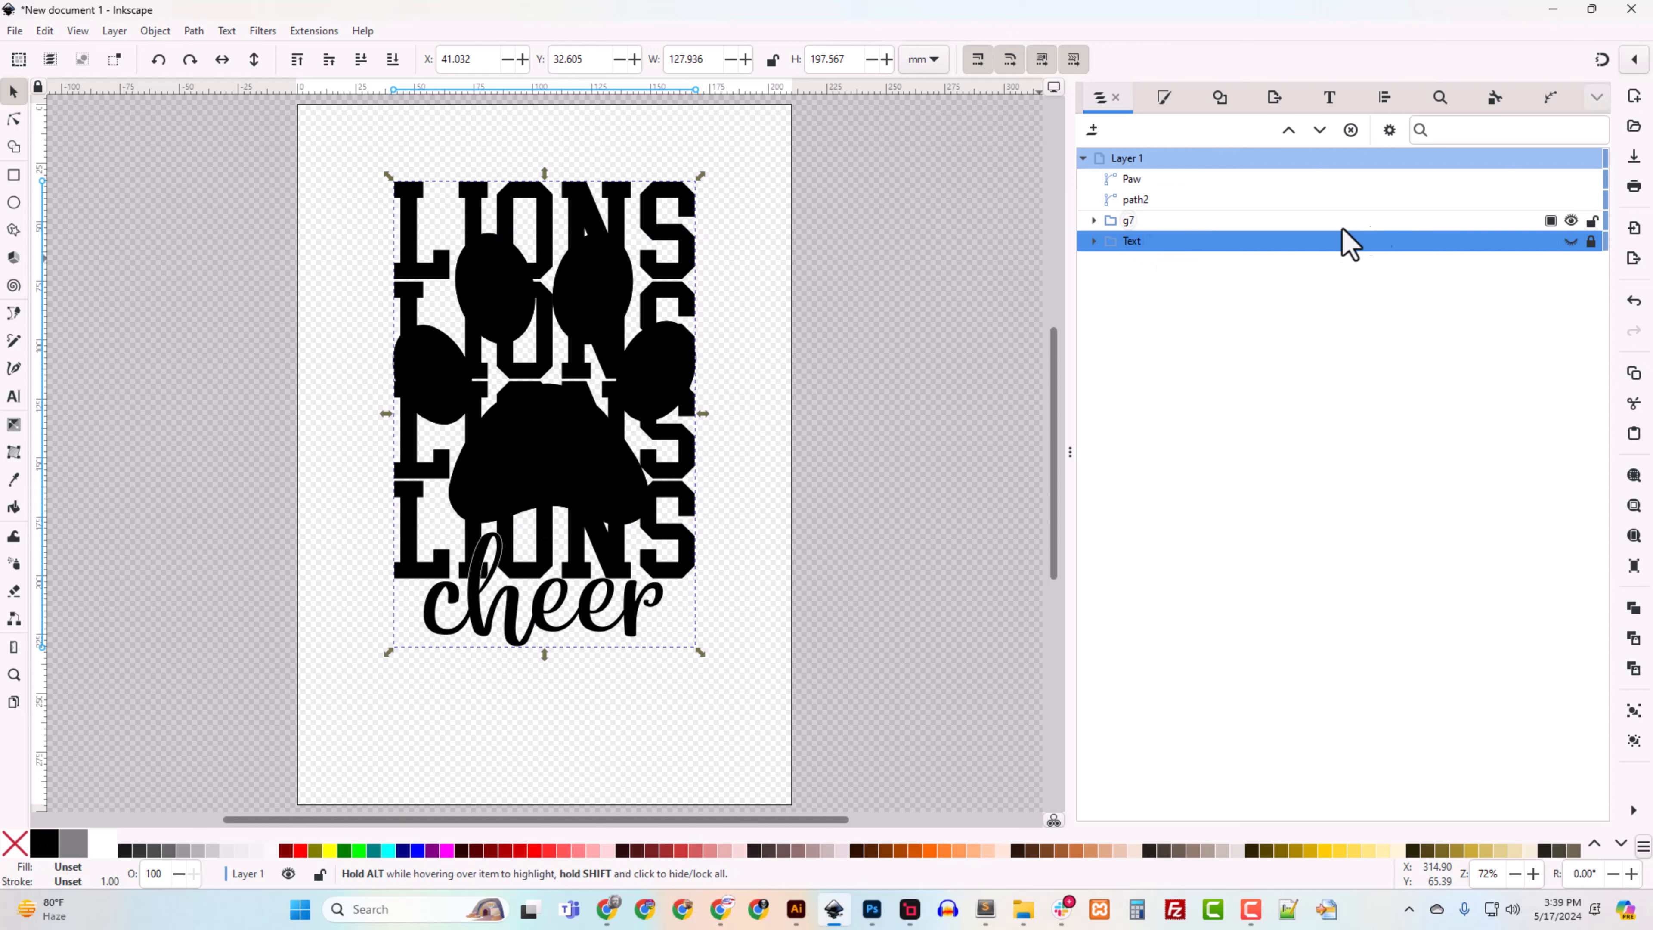
double_click(1129, 220)
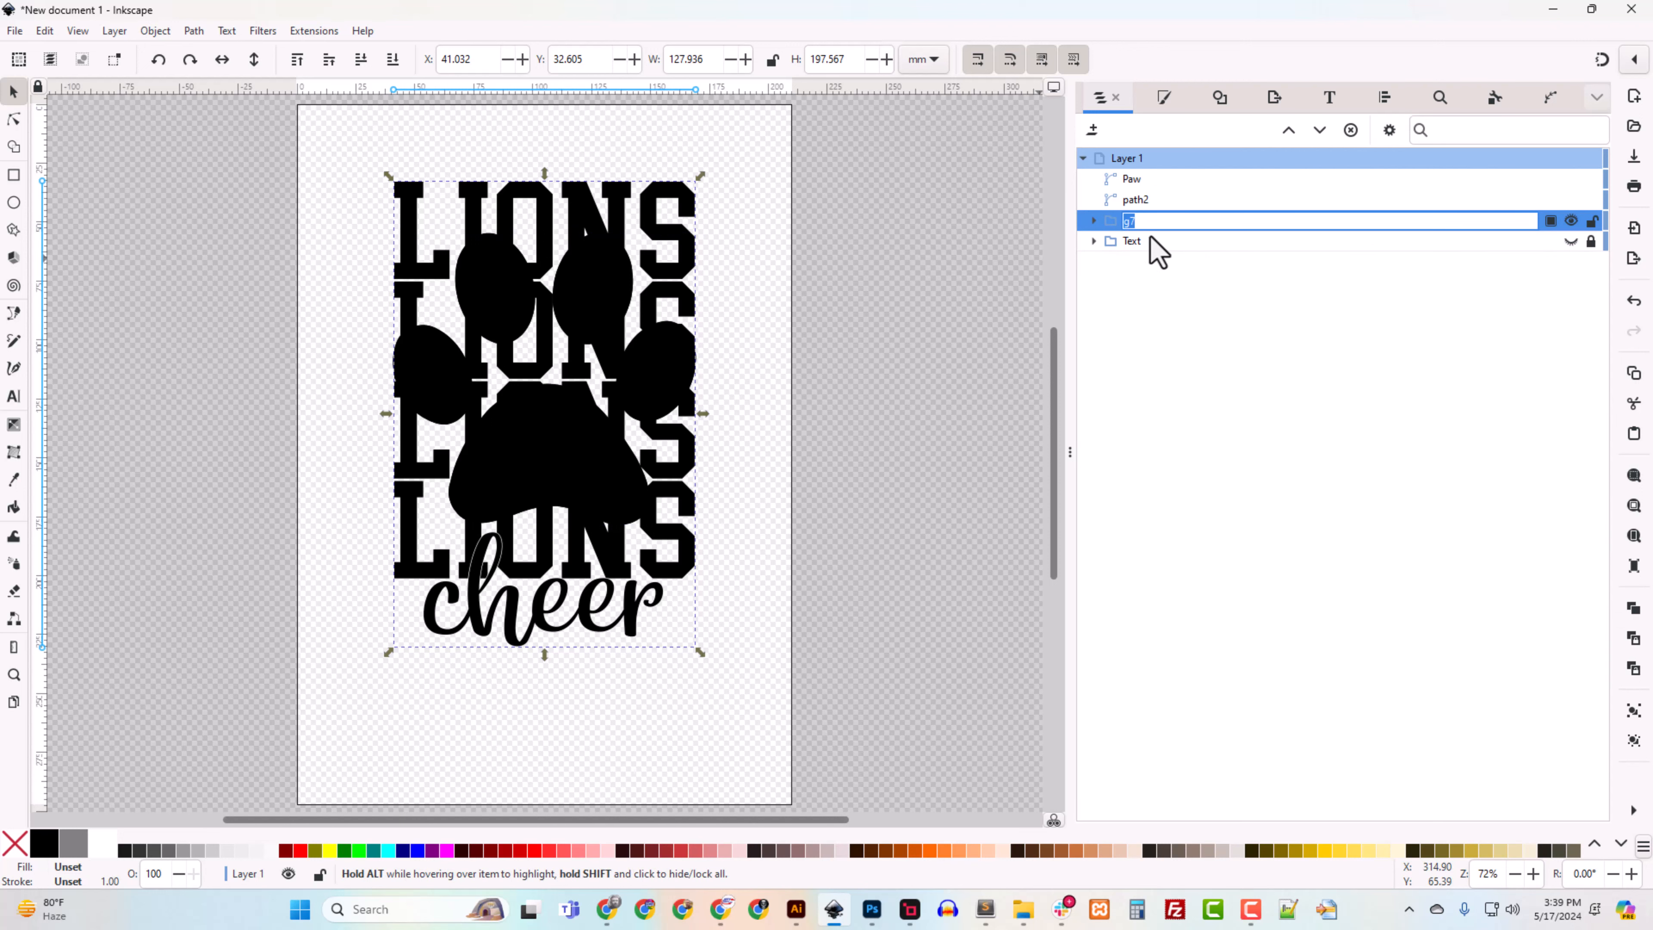
text(Text)
key(Return)
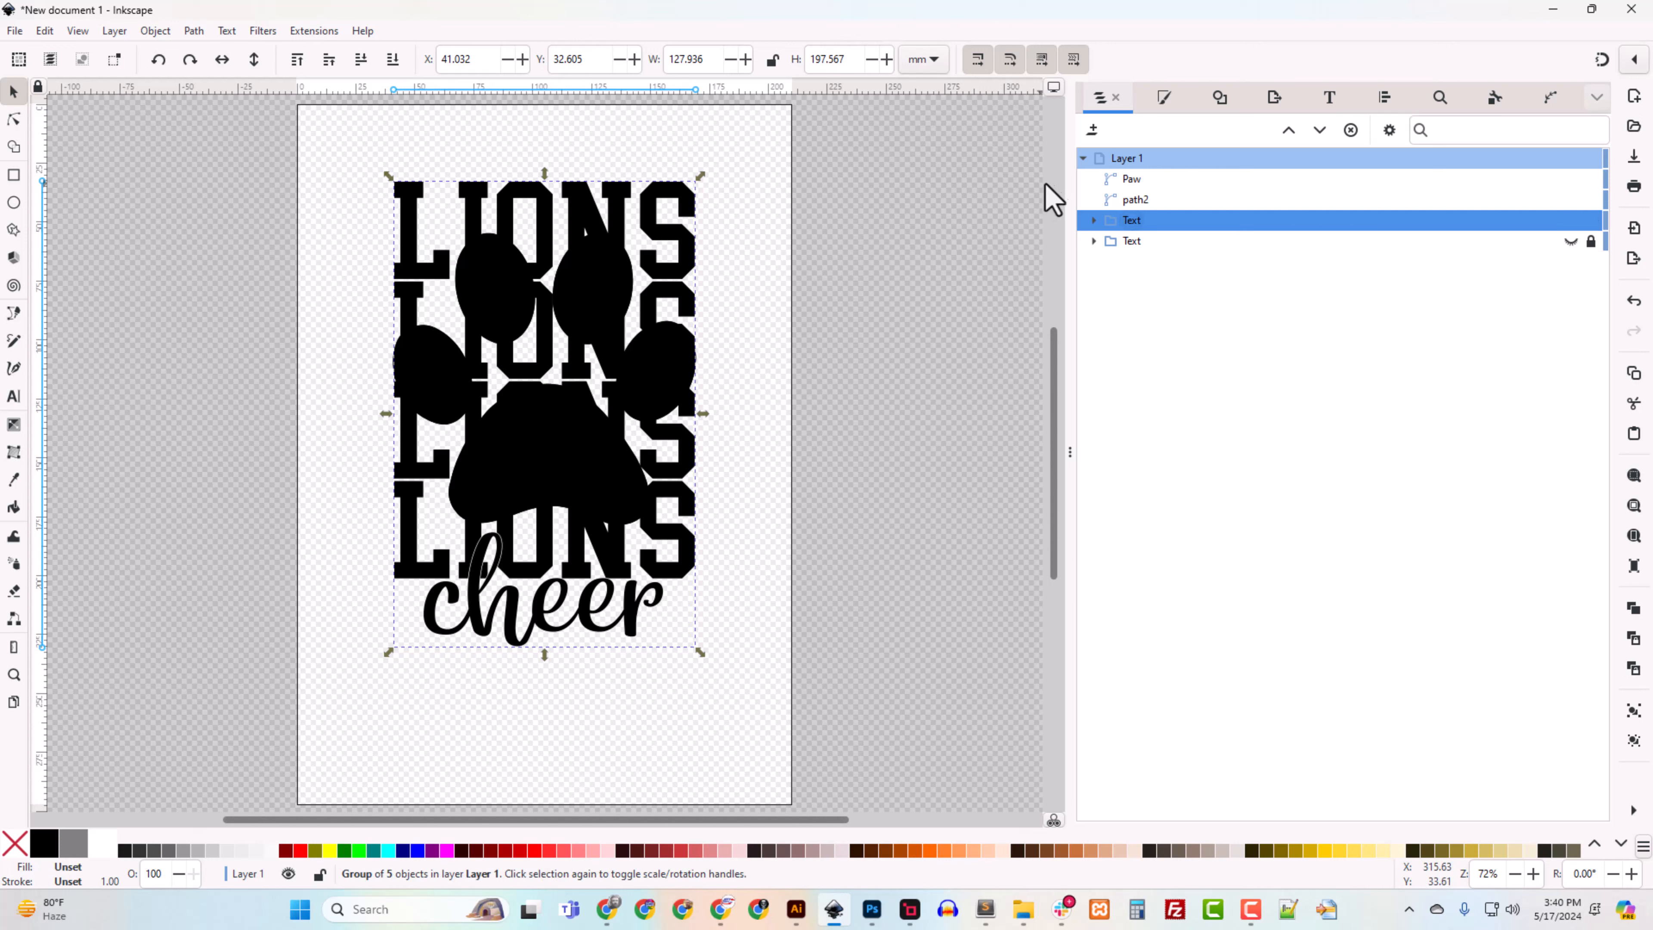
Step: Rename path2 as Paw and keep it as a hidden, locked backup directly below the visible Text group
double_click(1133, 200)
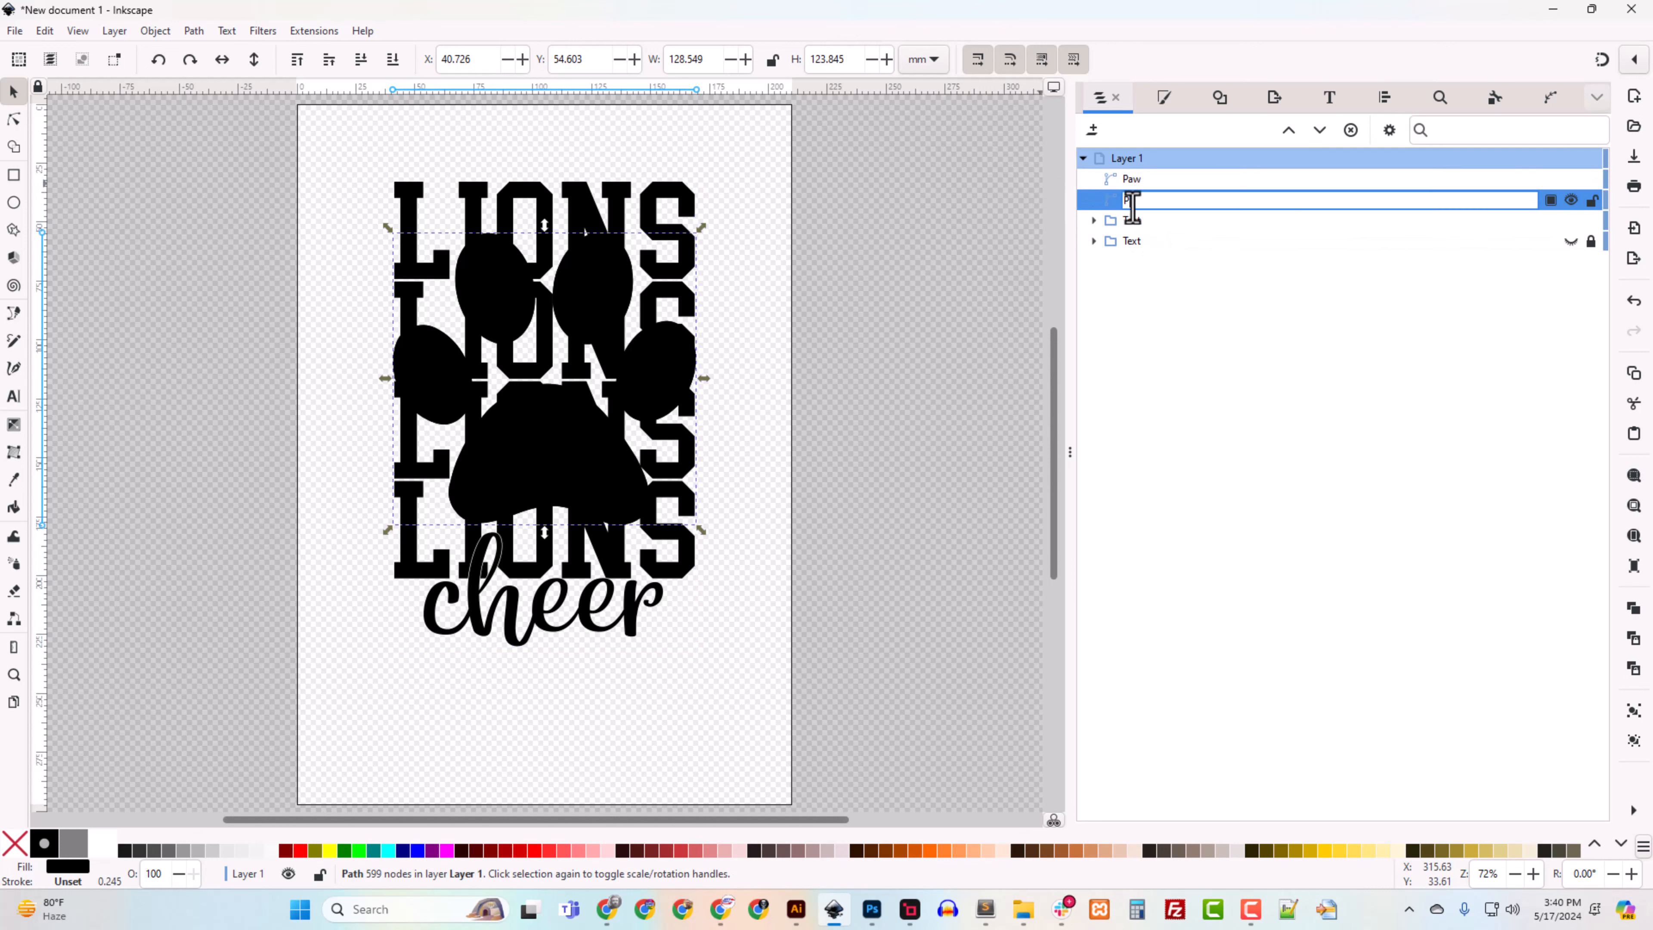
key(Return)
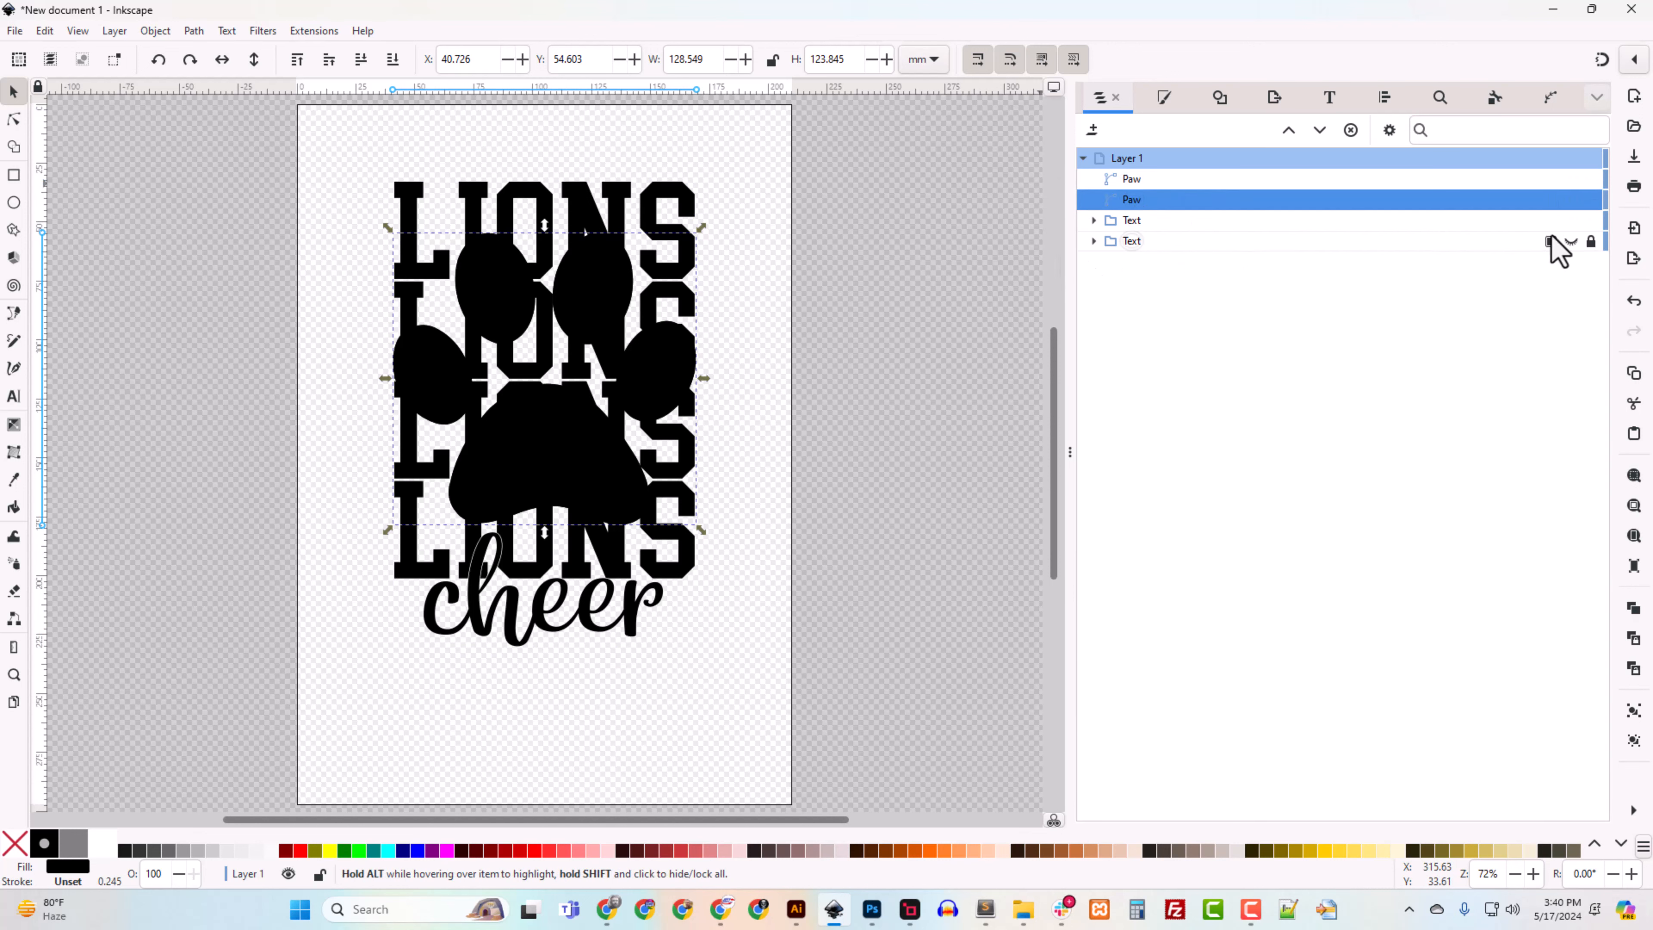
drag(1133, 209, 1133, 243)
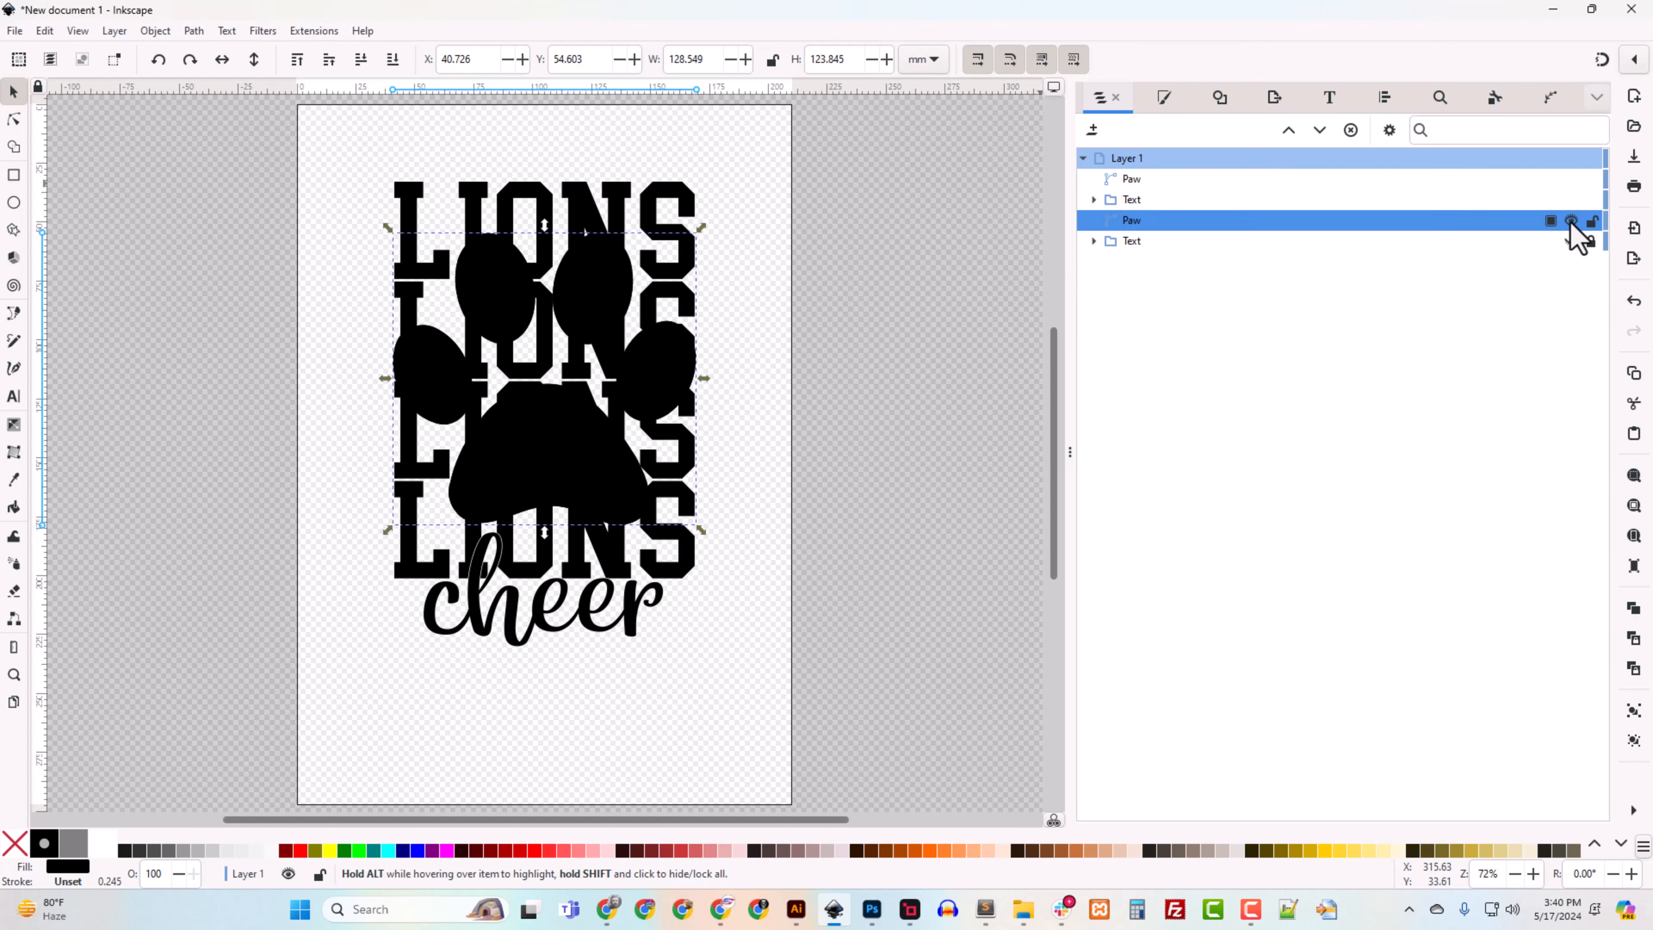
click(1590, 225)
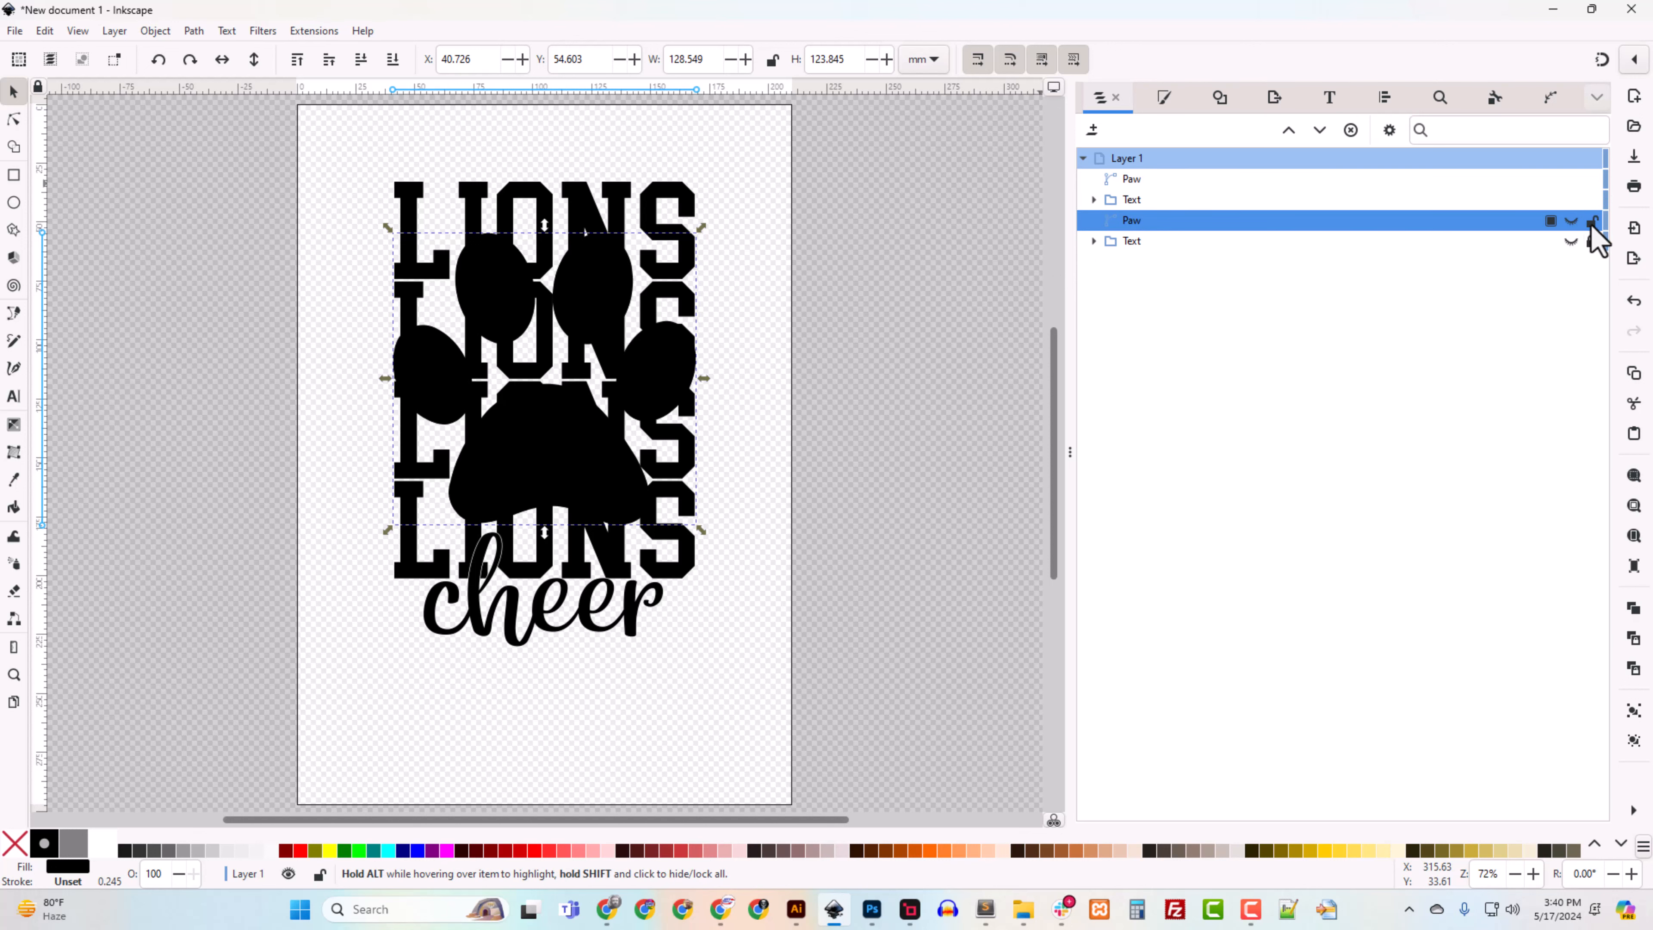
Step: Combine the five text objects inside the visible Text group into one path
click(1121, 200)
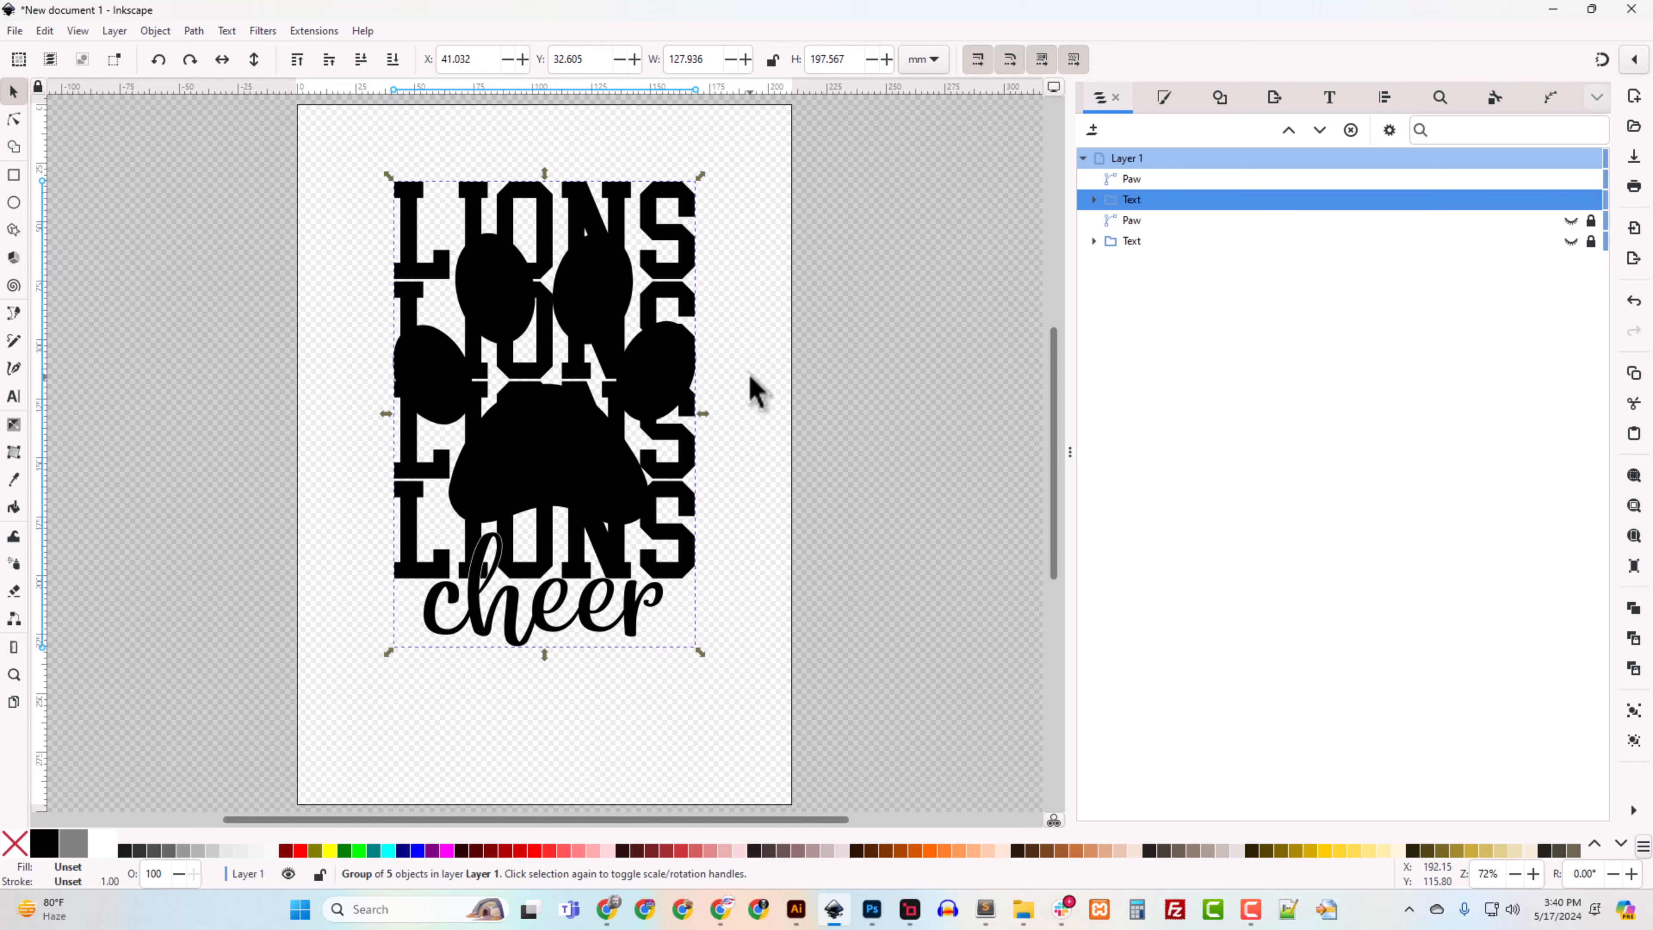
click(1094, 199)
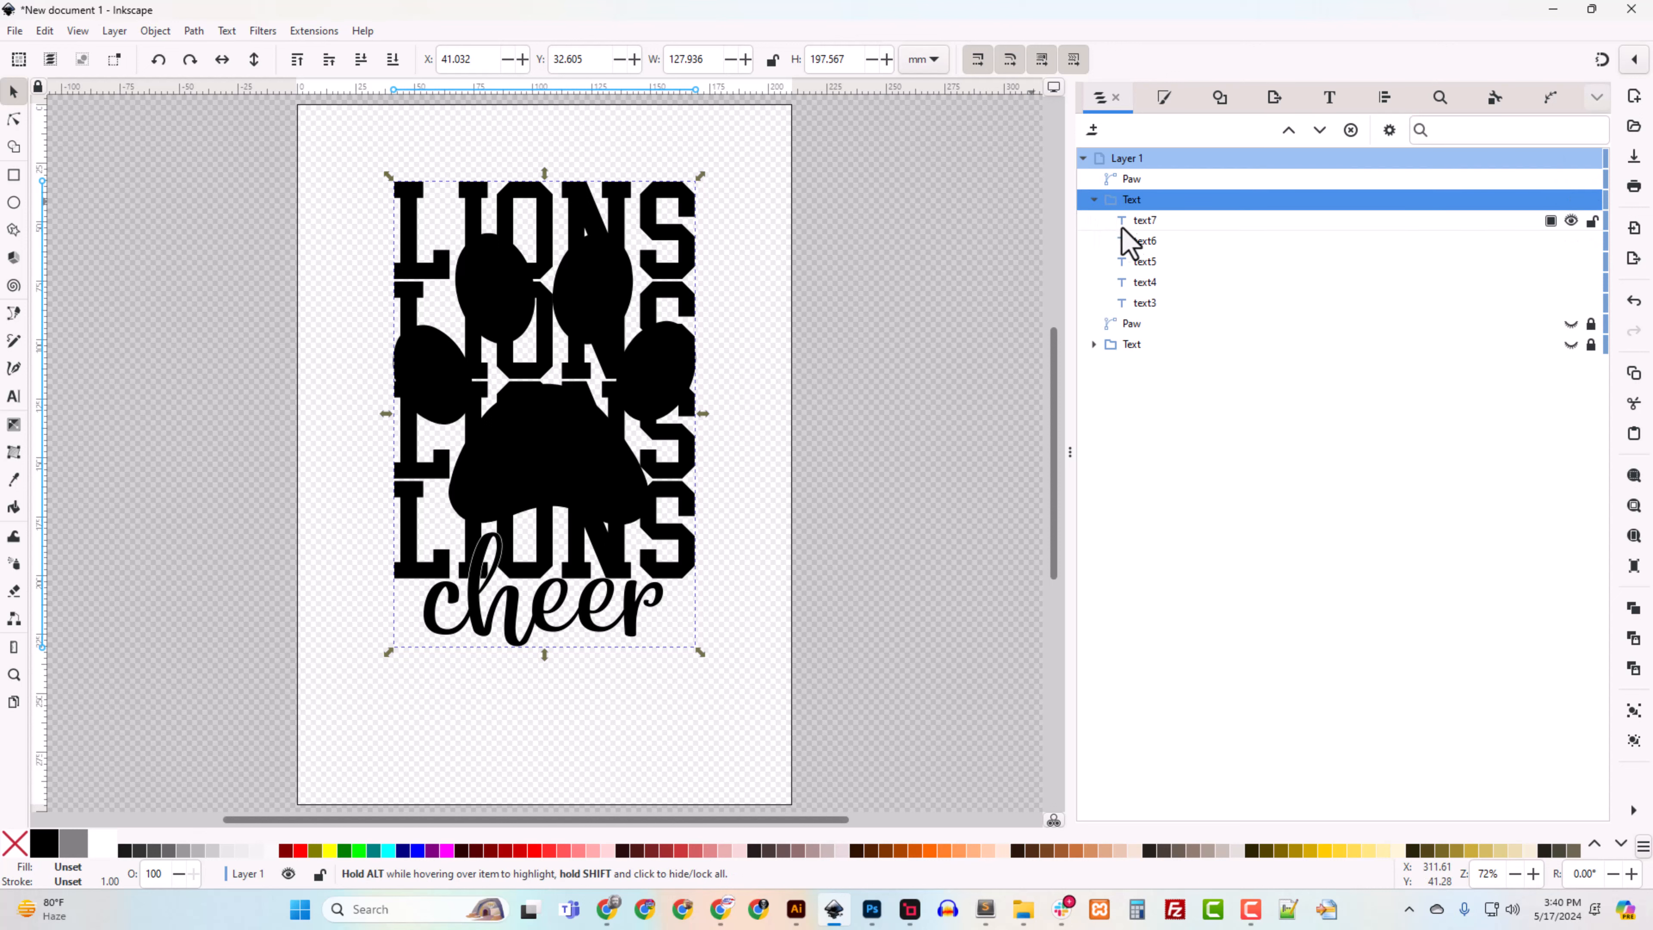
click(1122, 225)
shift+click(1152, 305)
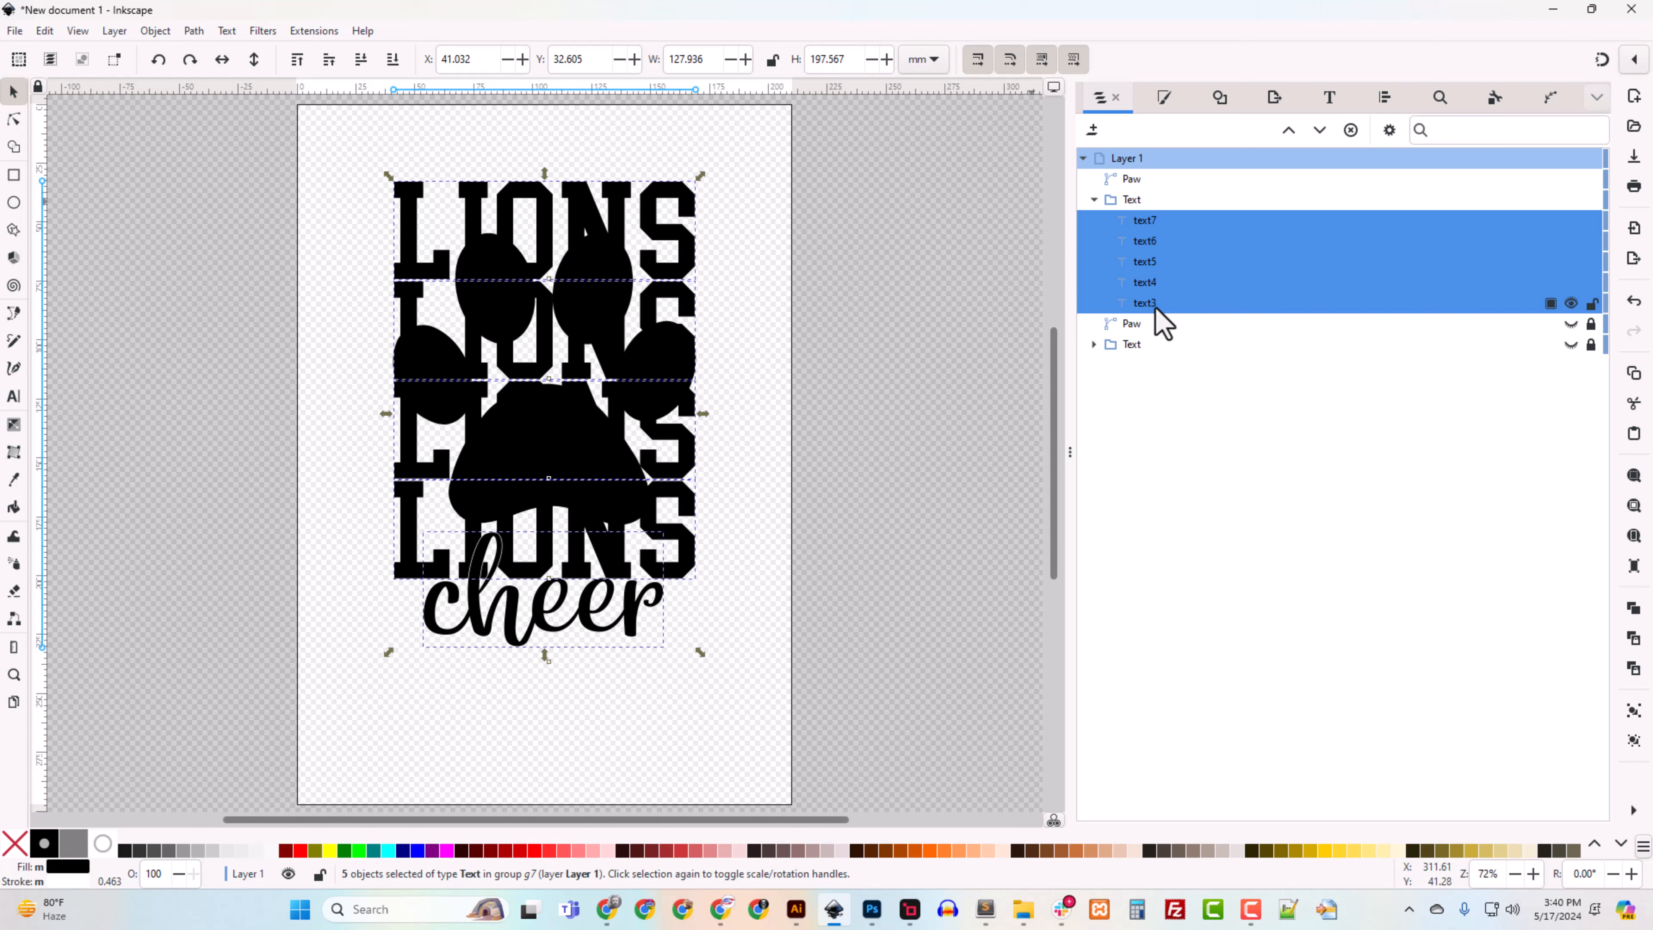
key(ctrl+k)
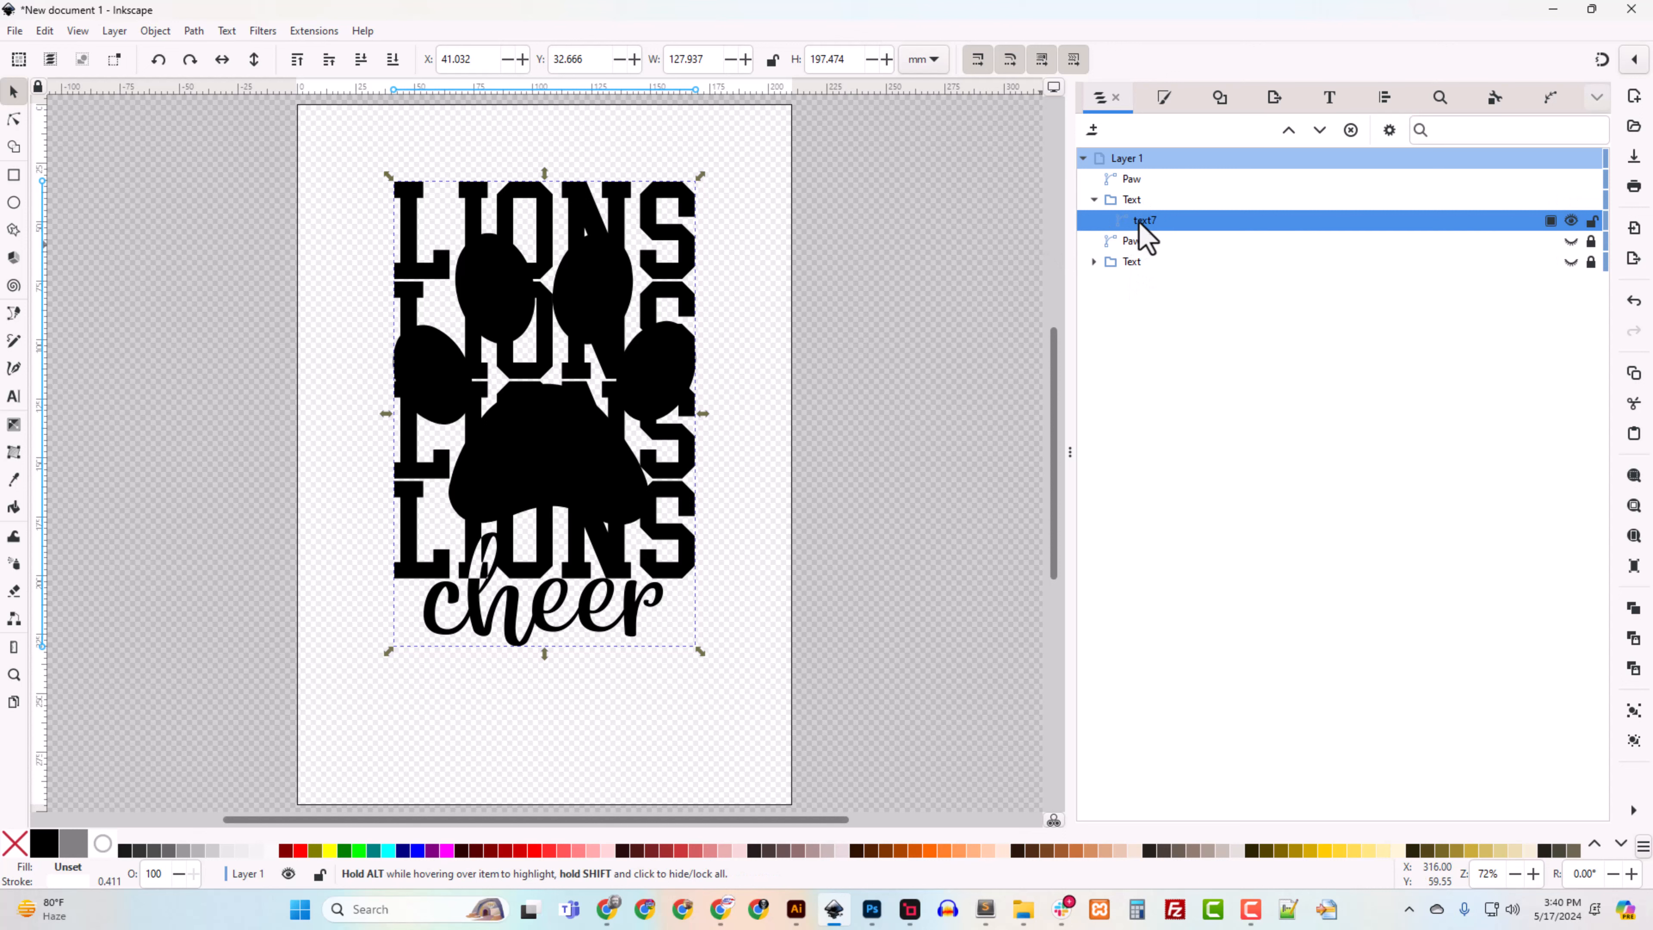
Step: Move the combined text7 path out of its group and delete the emptied Text group
drag(1140, 228, 1135, 191)
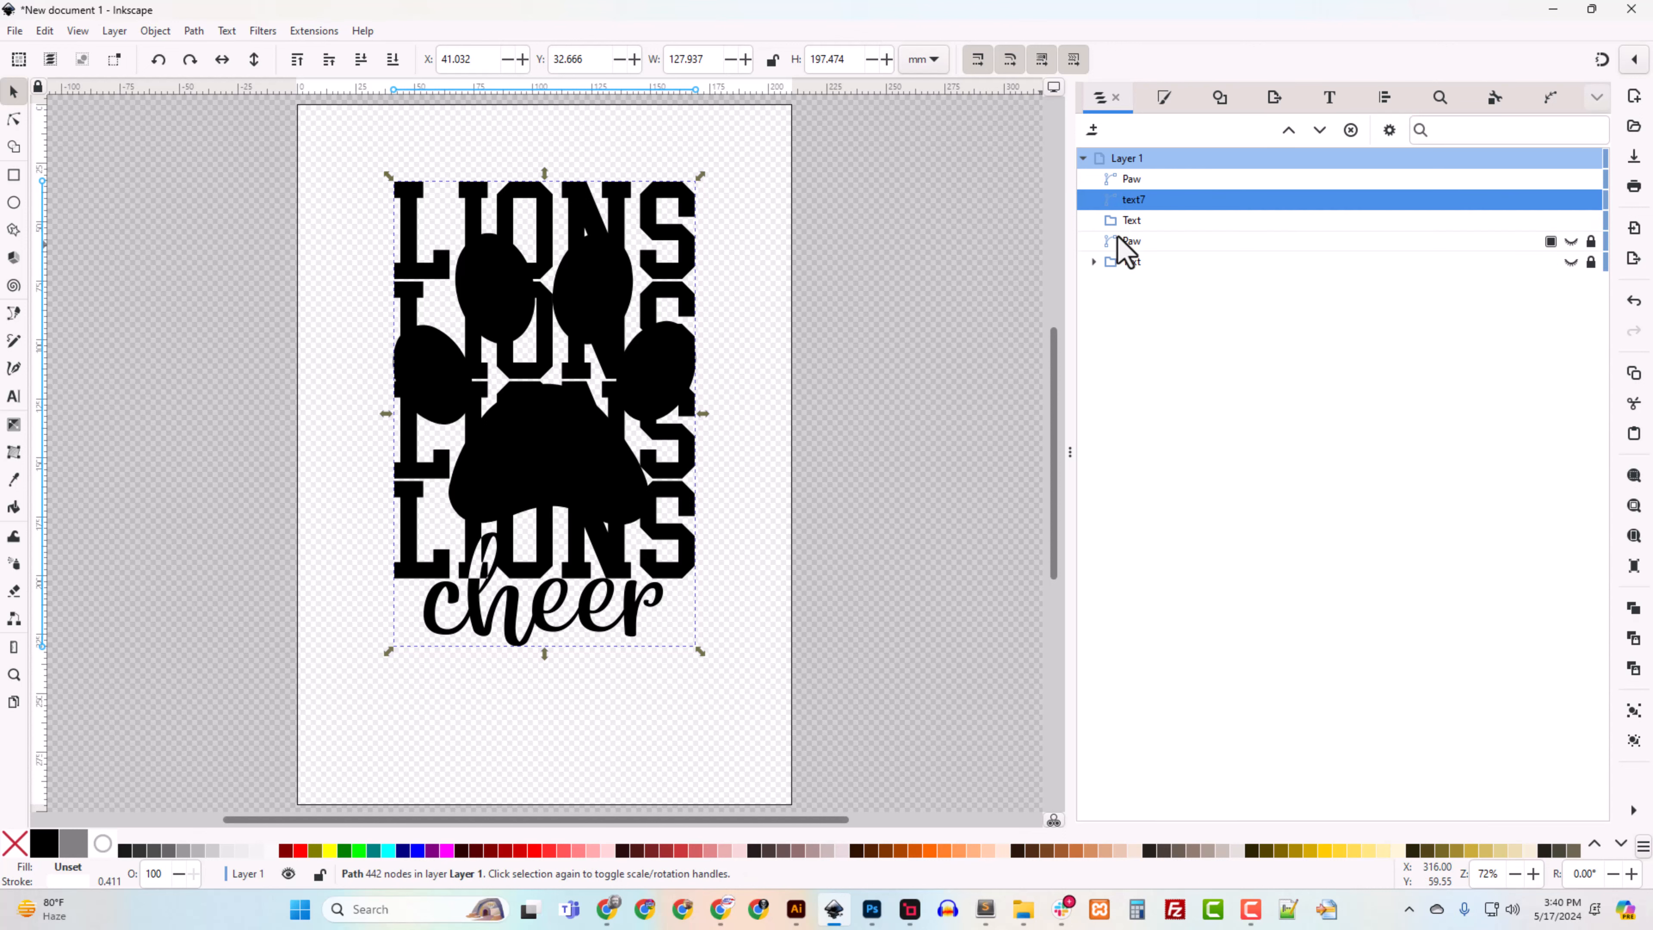
click(1123, 221)
key(Delete)
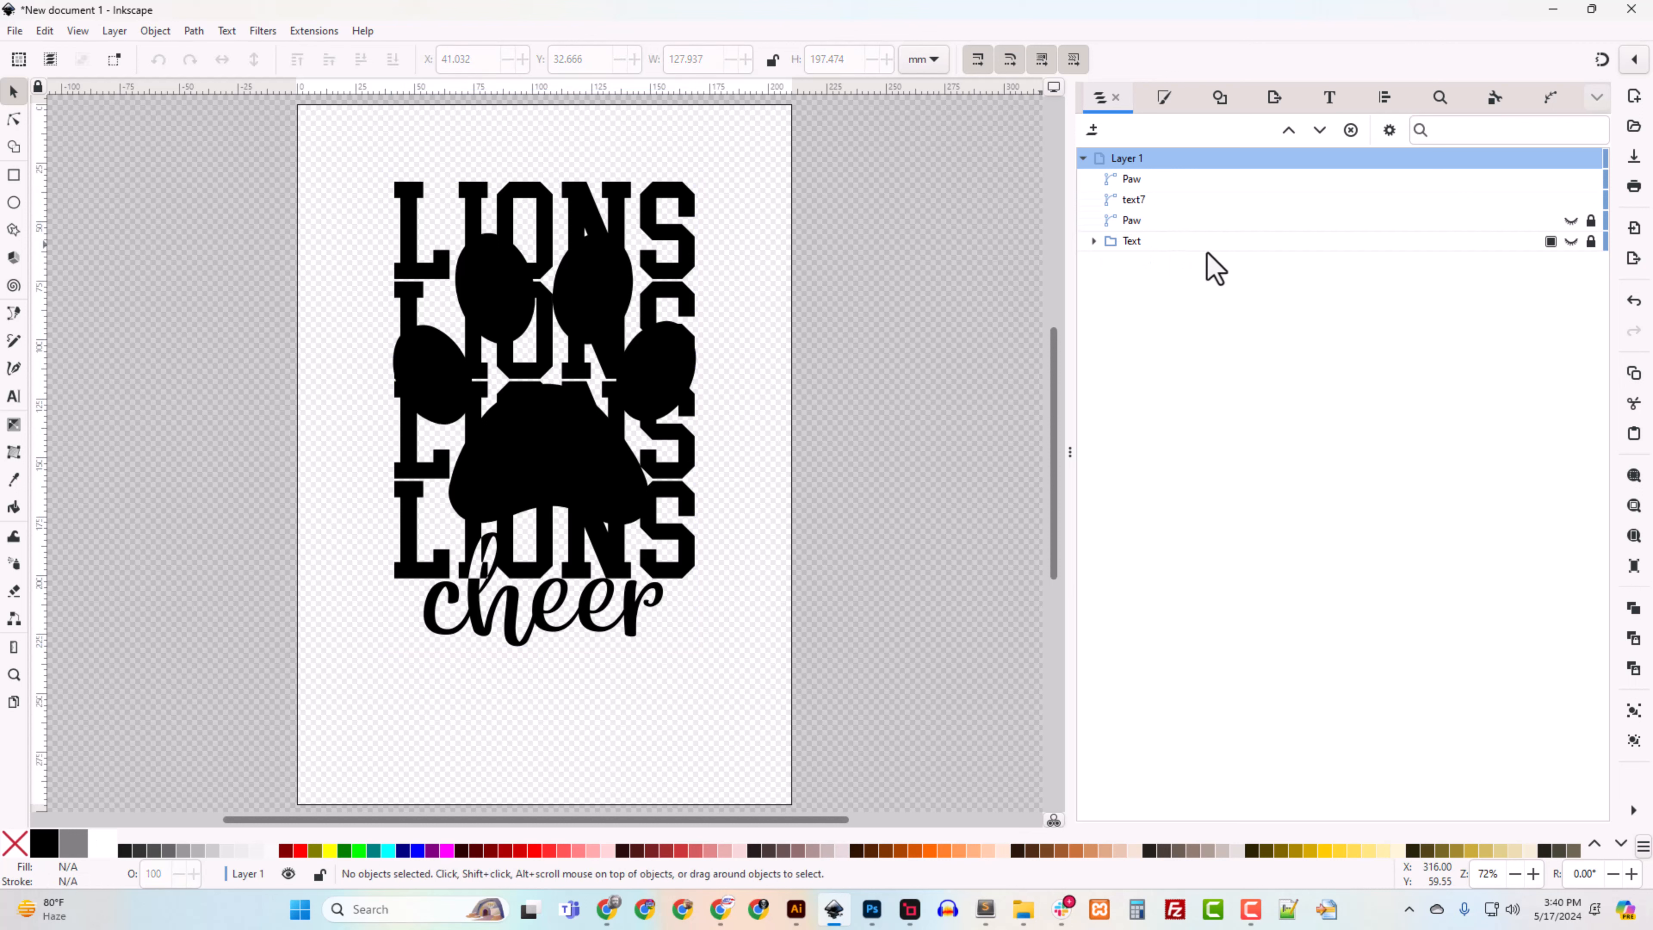
Step: Duplicate the combined text7 path
click(1120, 205)
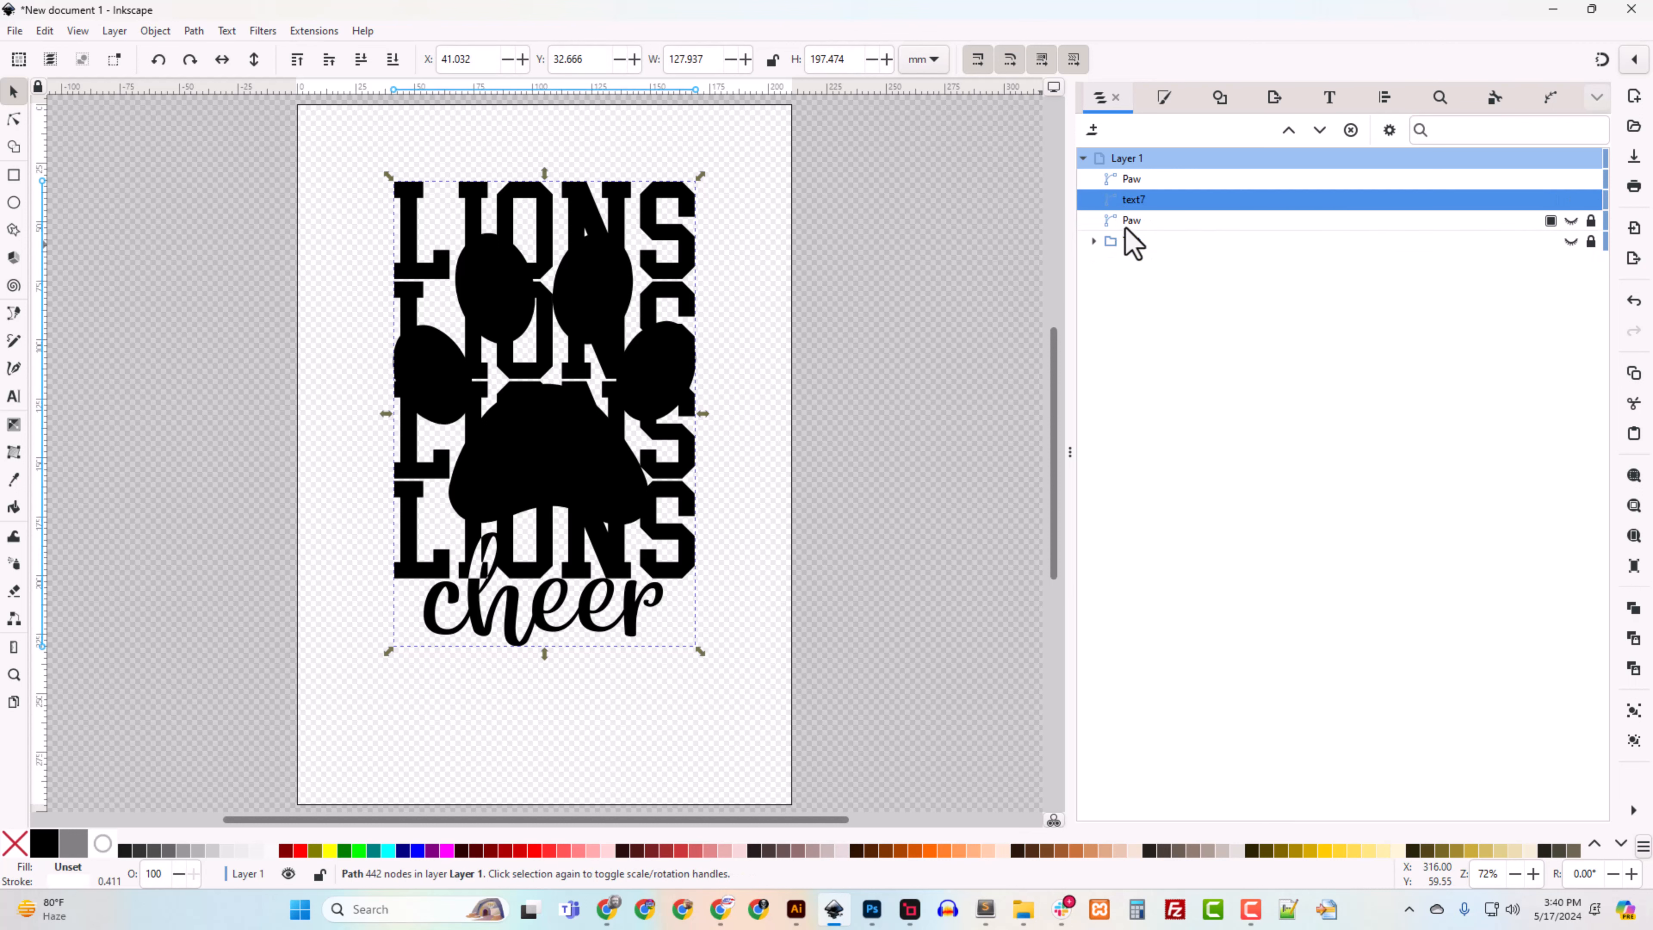
click(1131, 182)
shift+click(1128, 204)
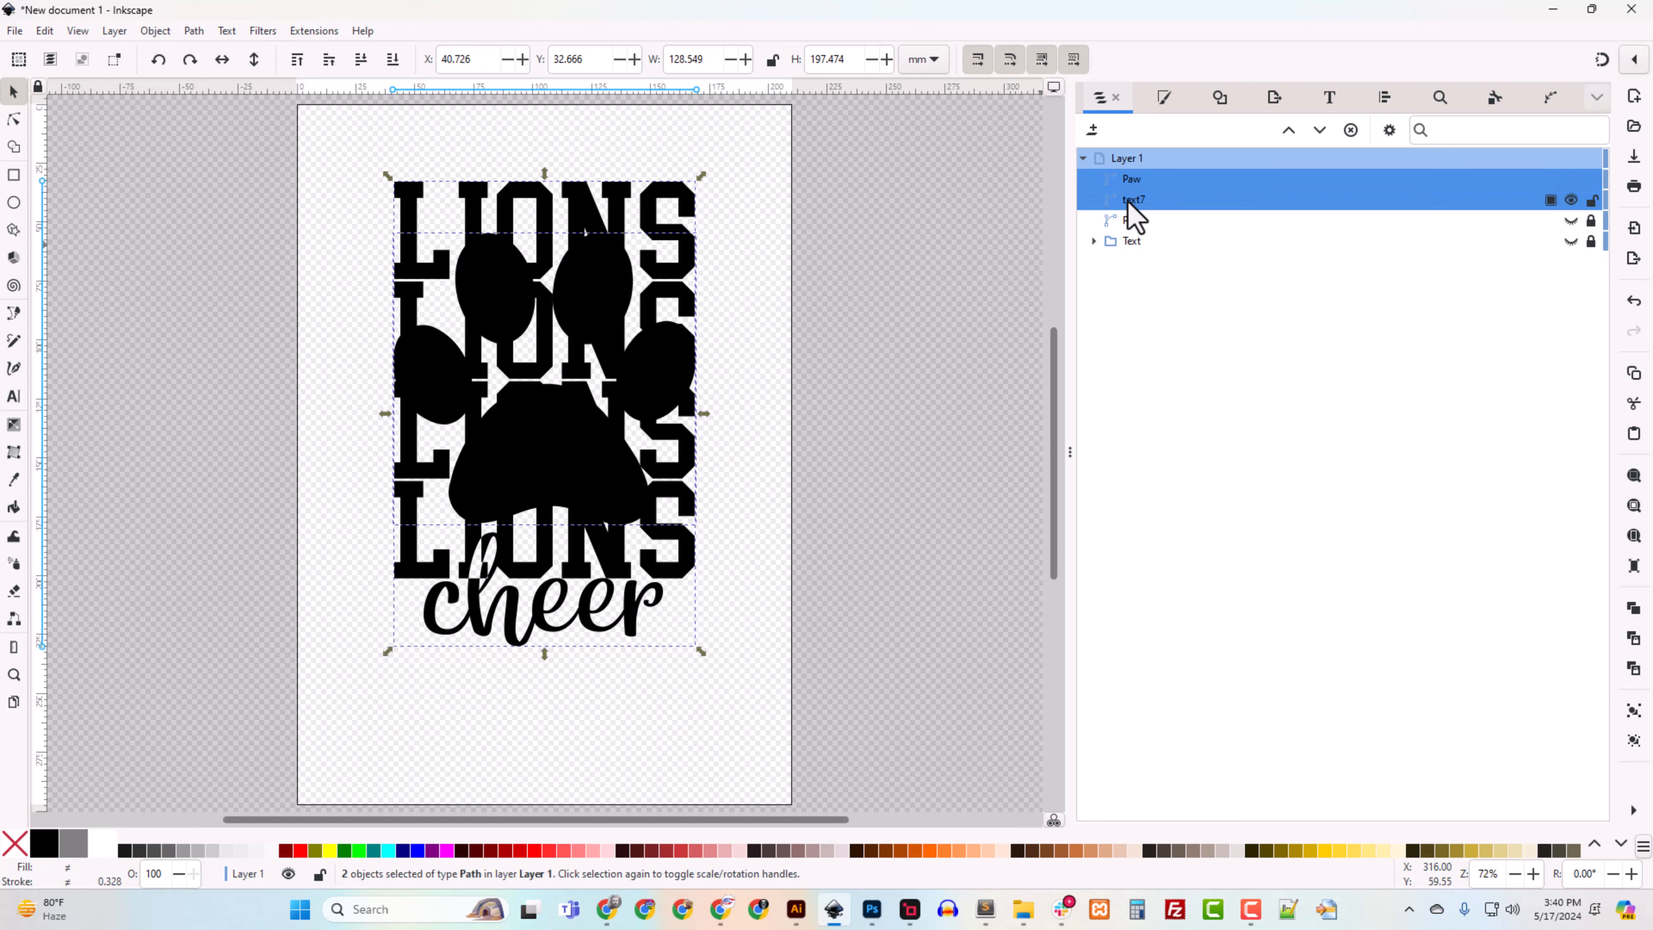
click(1130, 203)
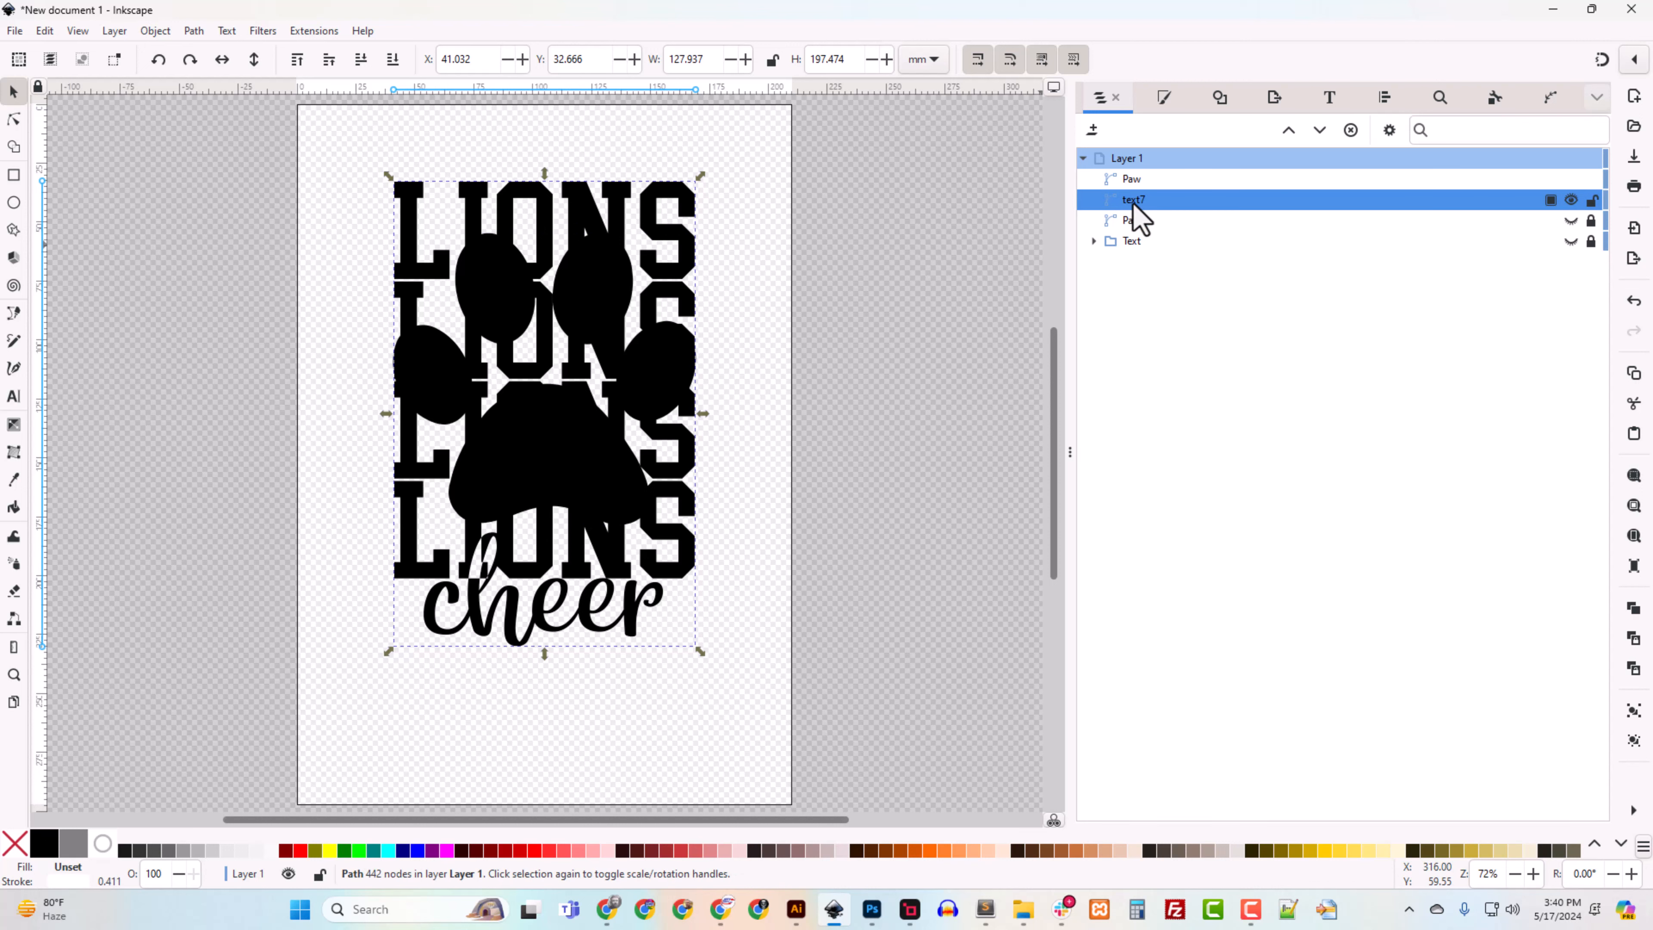
right_click(1131, 205)
click(1161, 282)
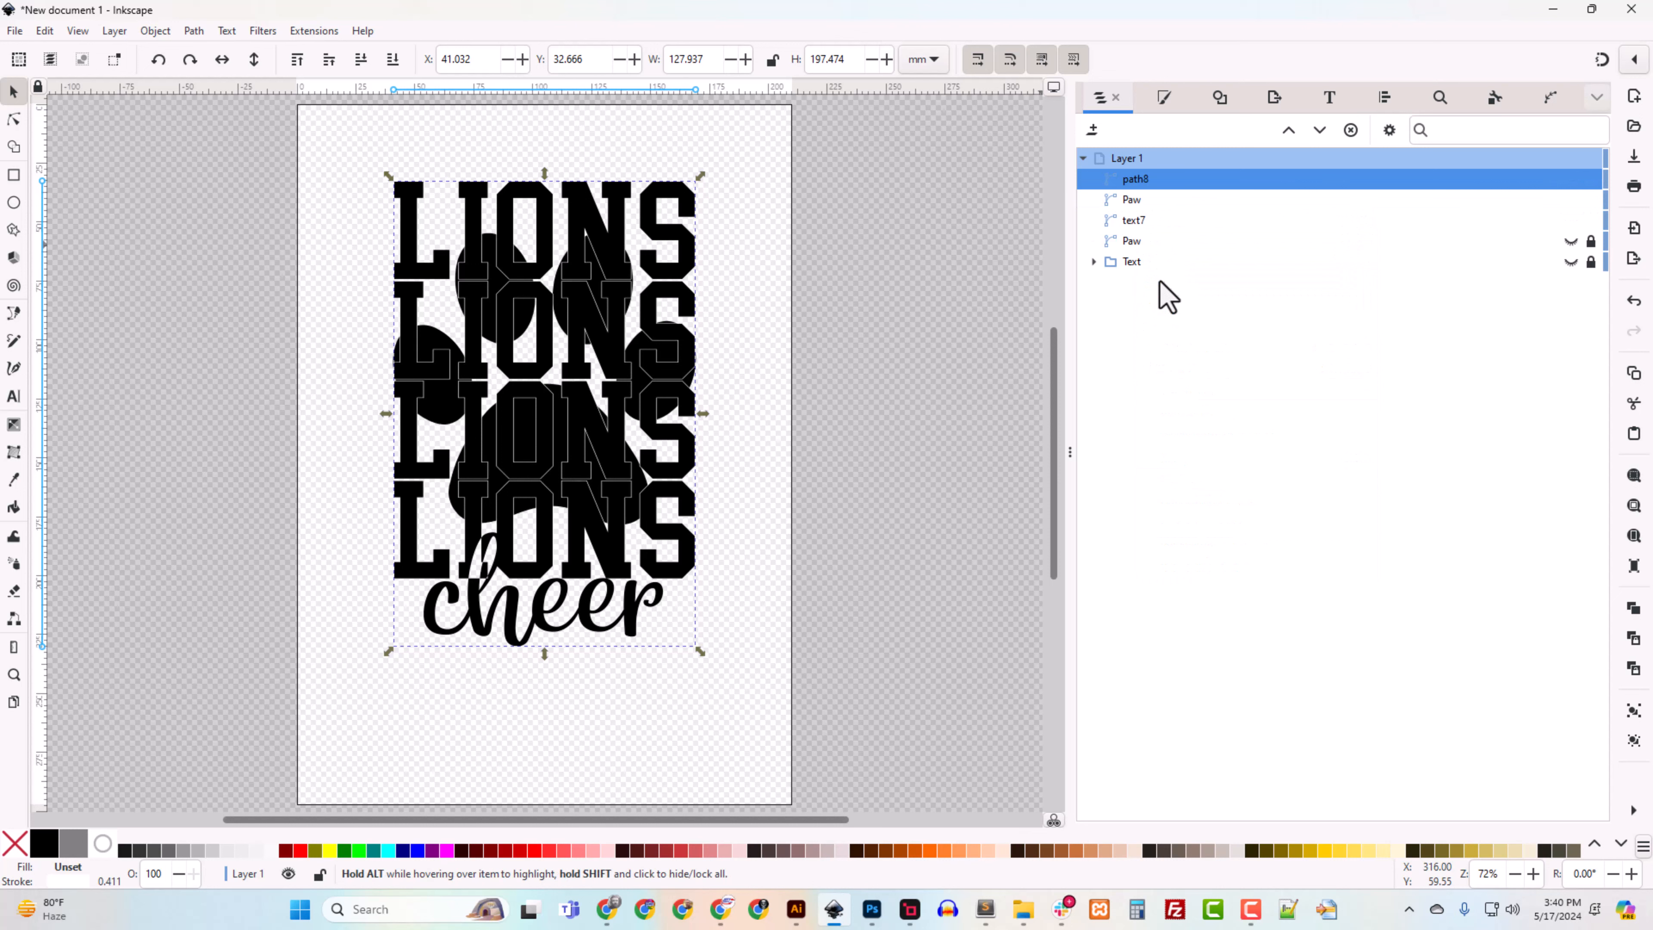
Step: Rename the duplicated text path as text and move it below text7 in the stacking order
double_click(1136, 181)
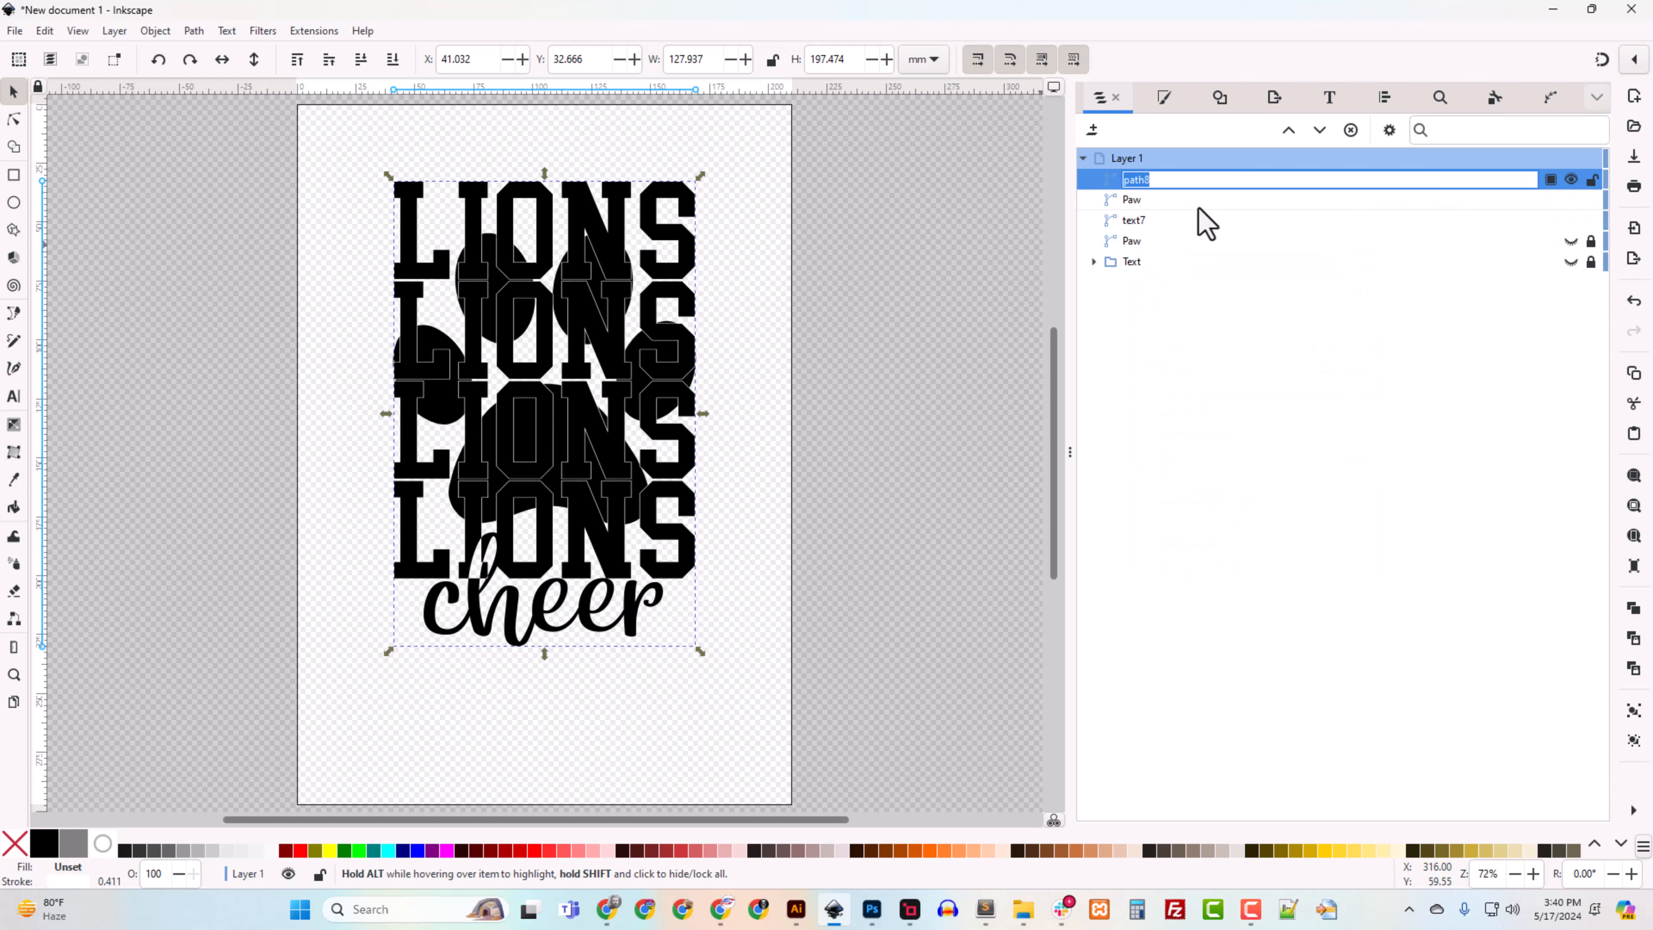
key(Return)
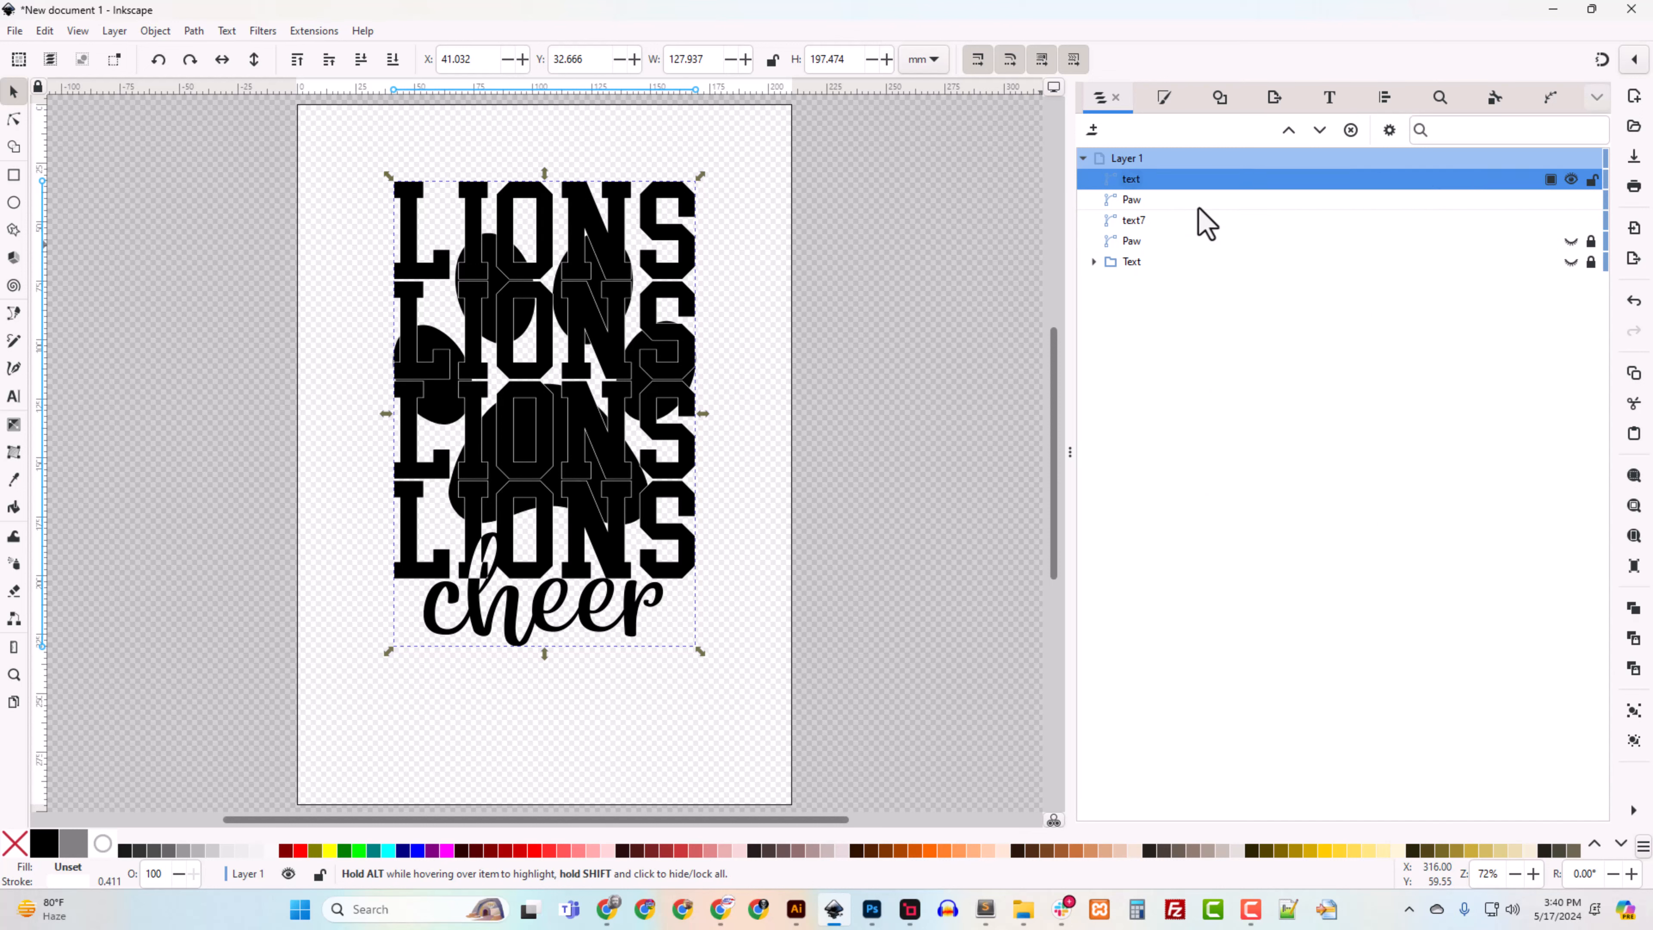
drag(1160, 183, 1157, 228)
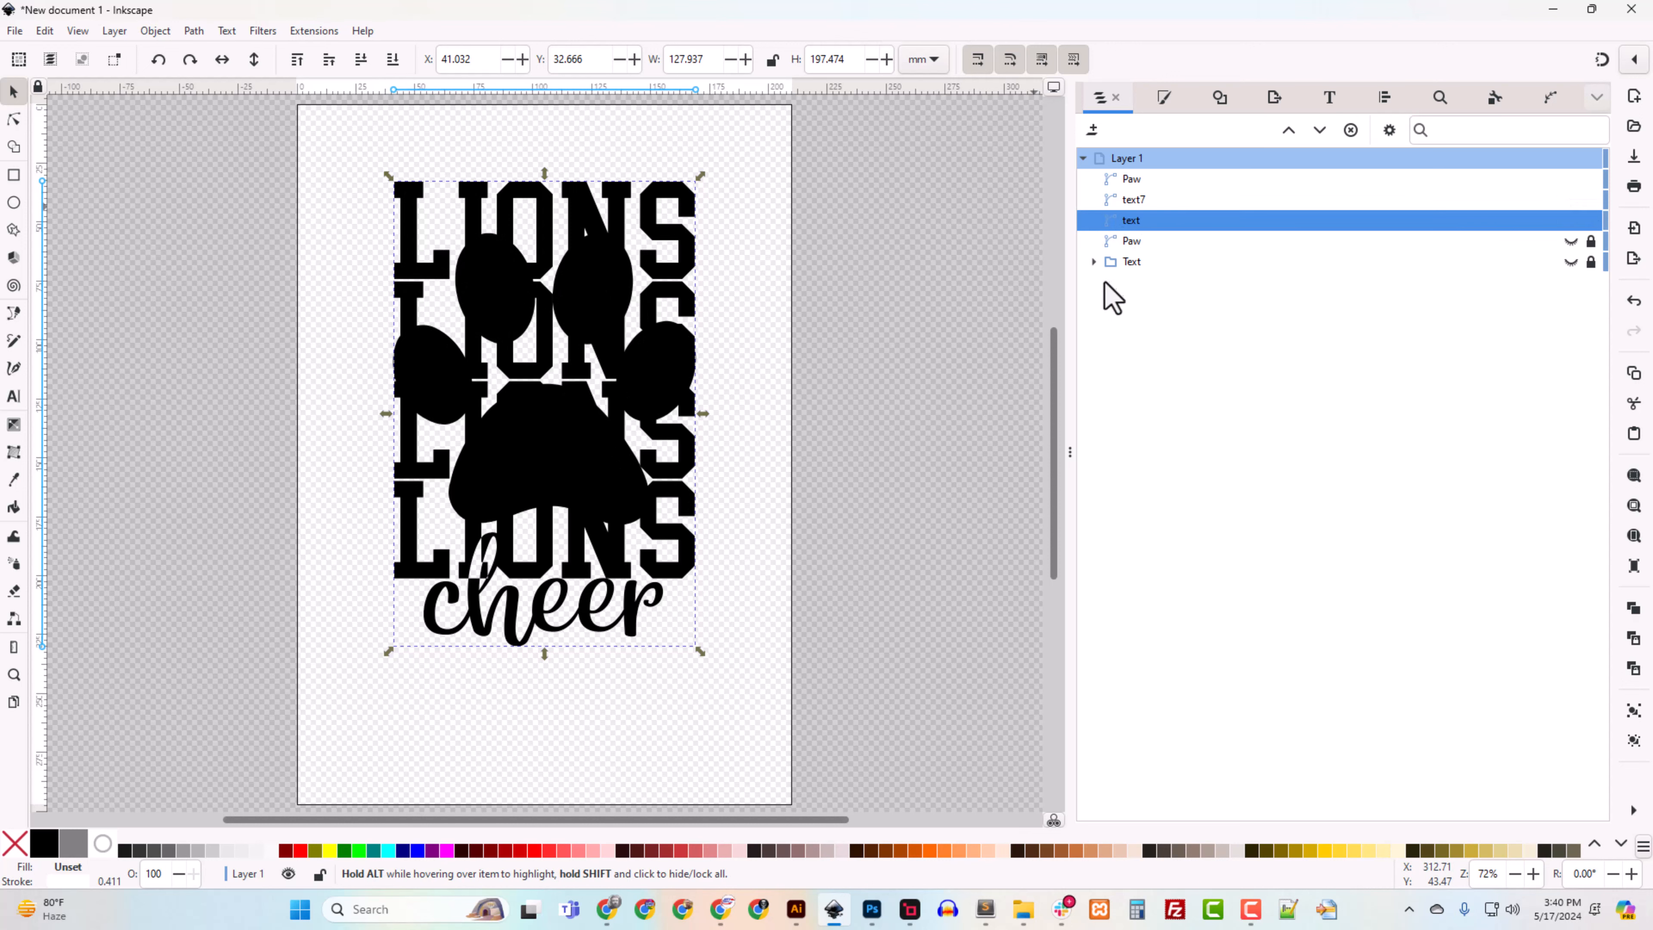
Step: Duplicate the visible Paw path, and hide the new top copy along with the text backup path
click(1134, 184)
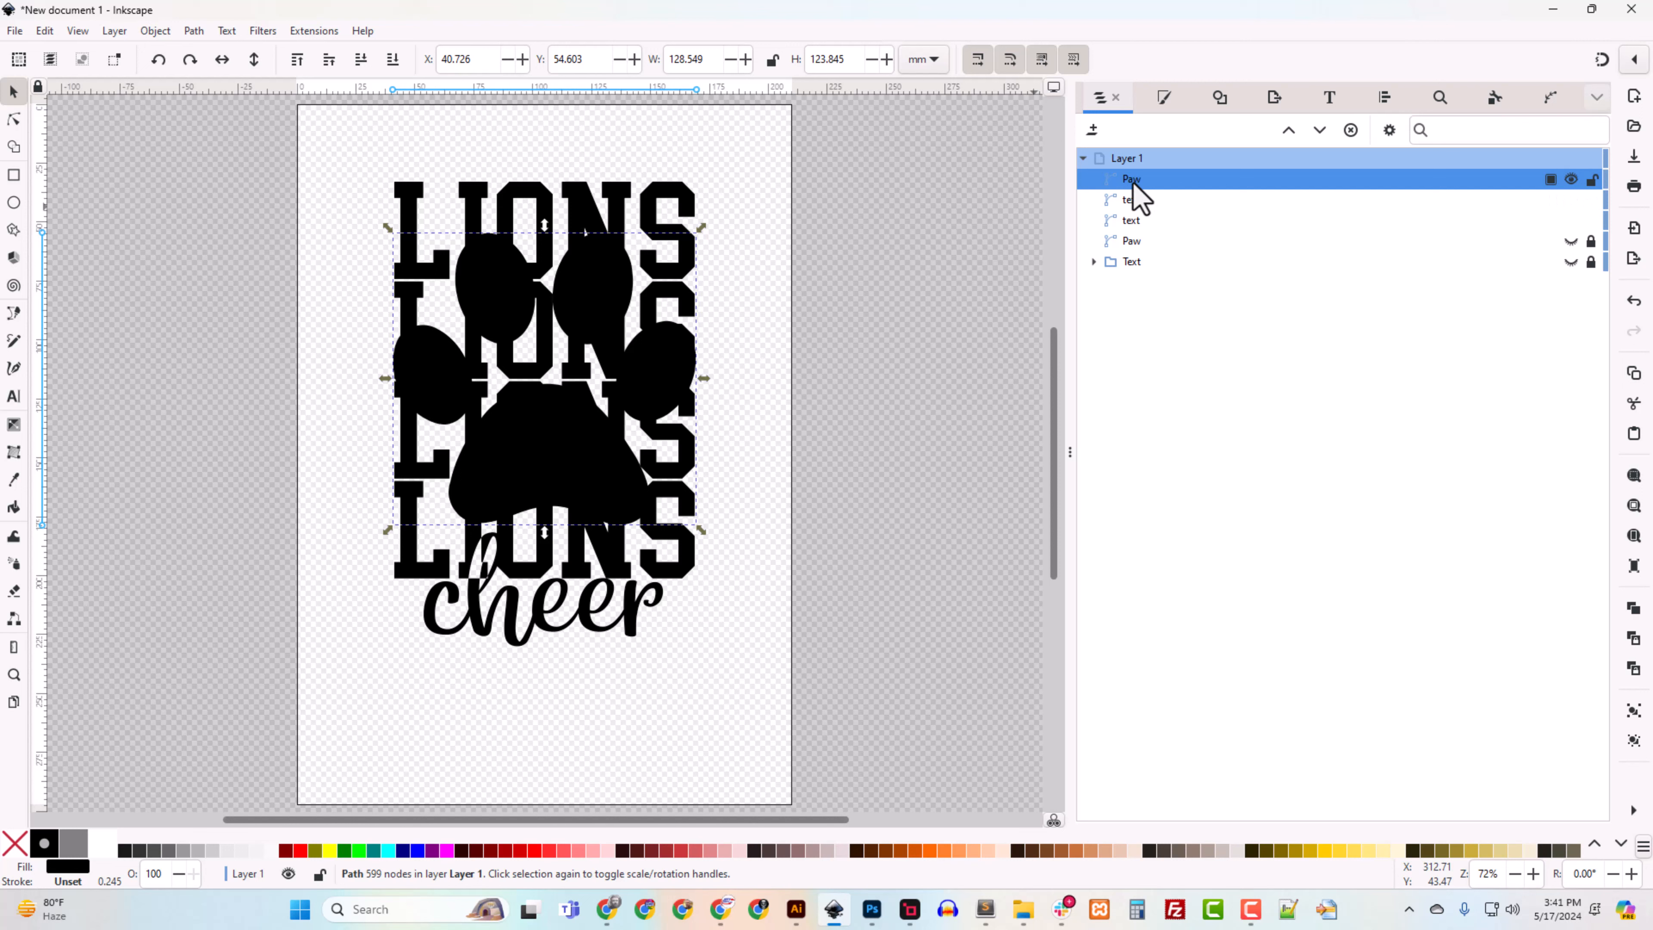
right_click(1132, 183)
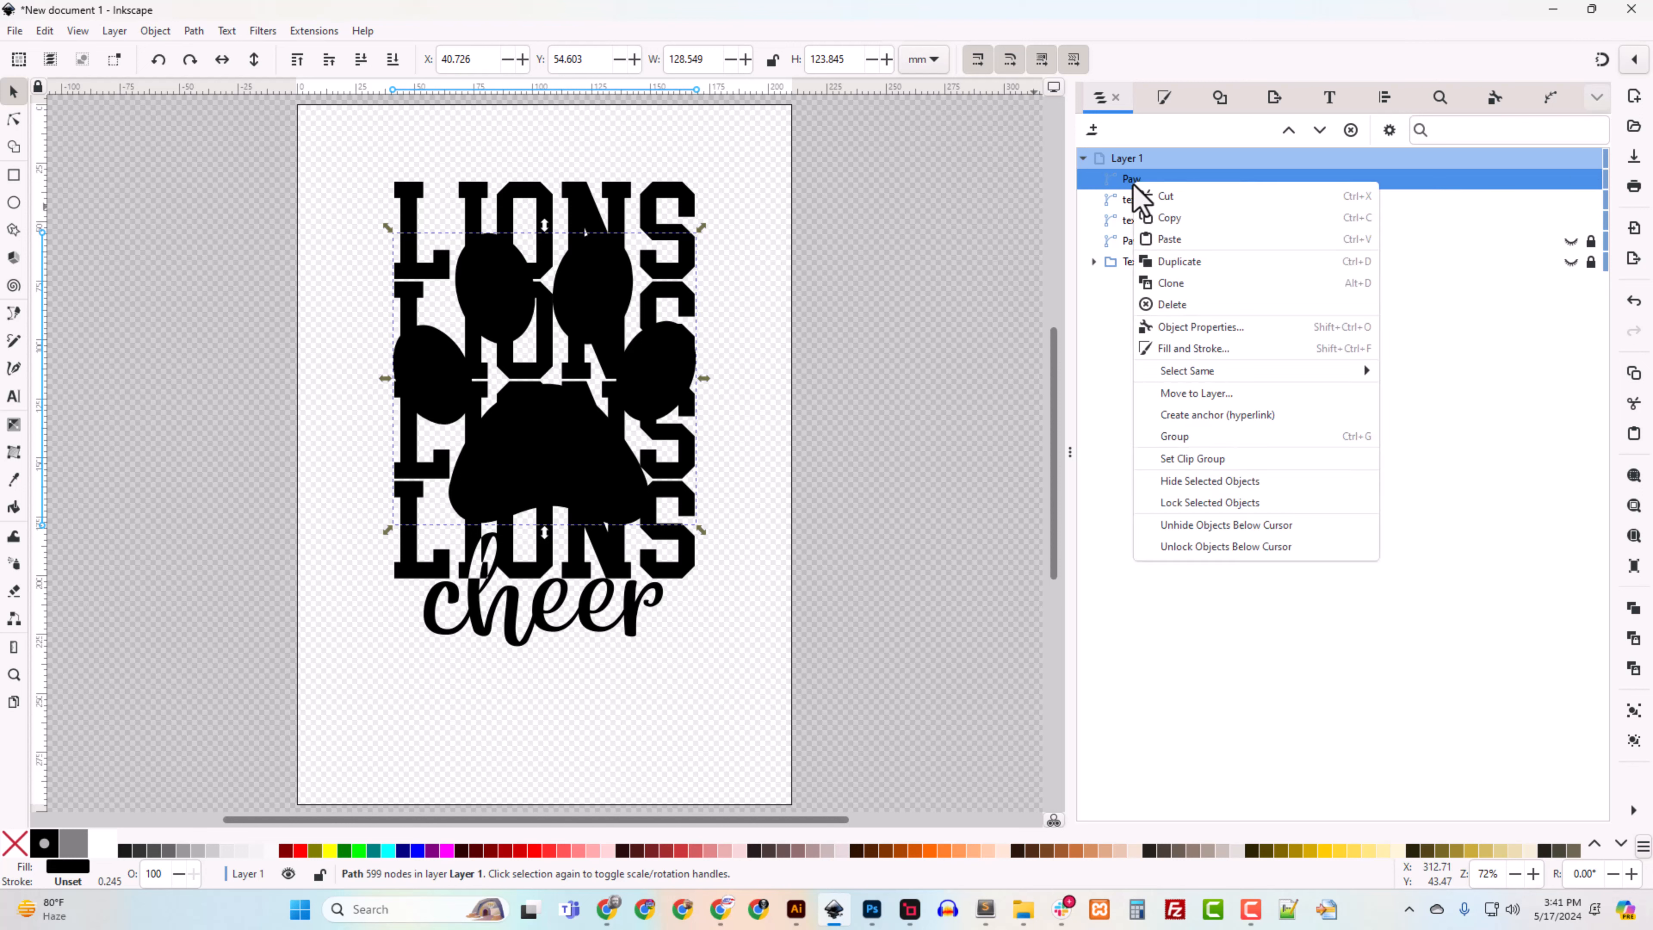
click(1166, 238)
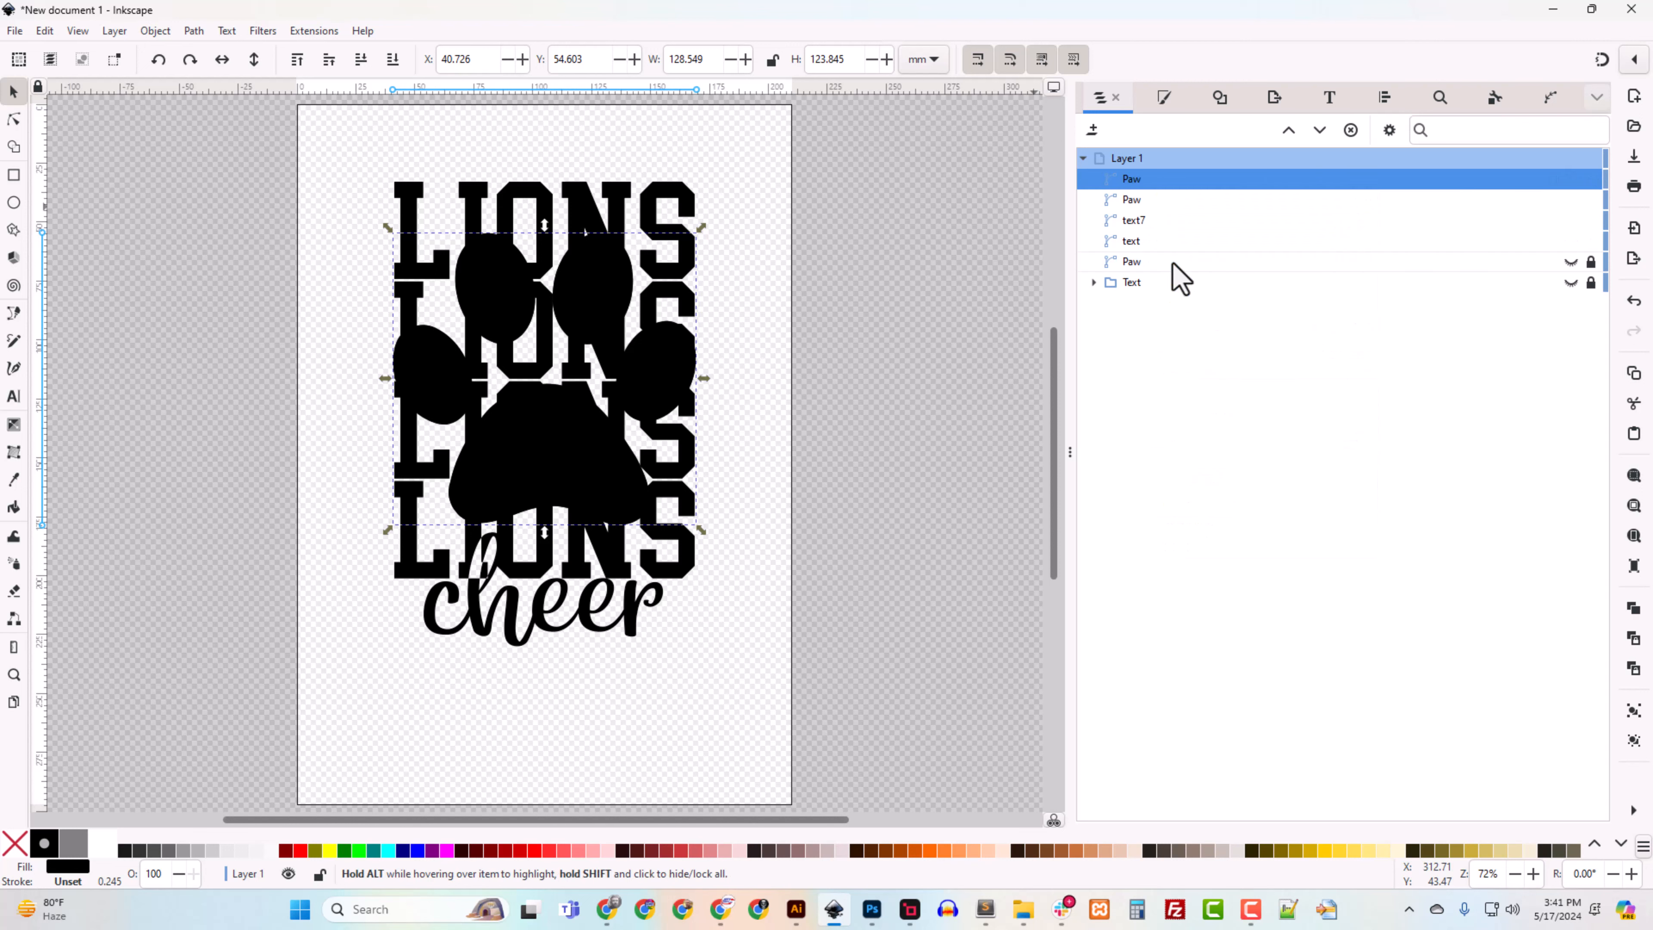
click(1132, 201)
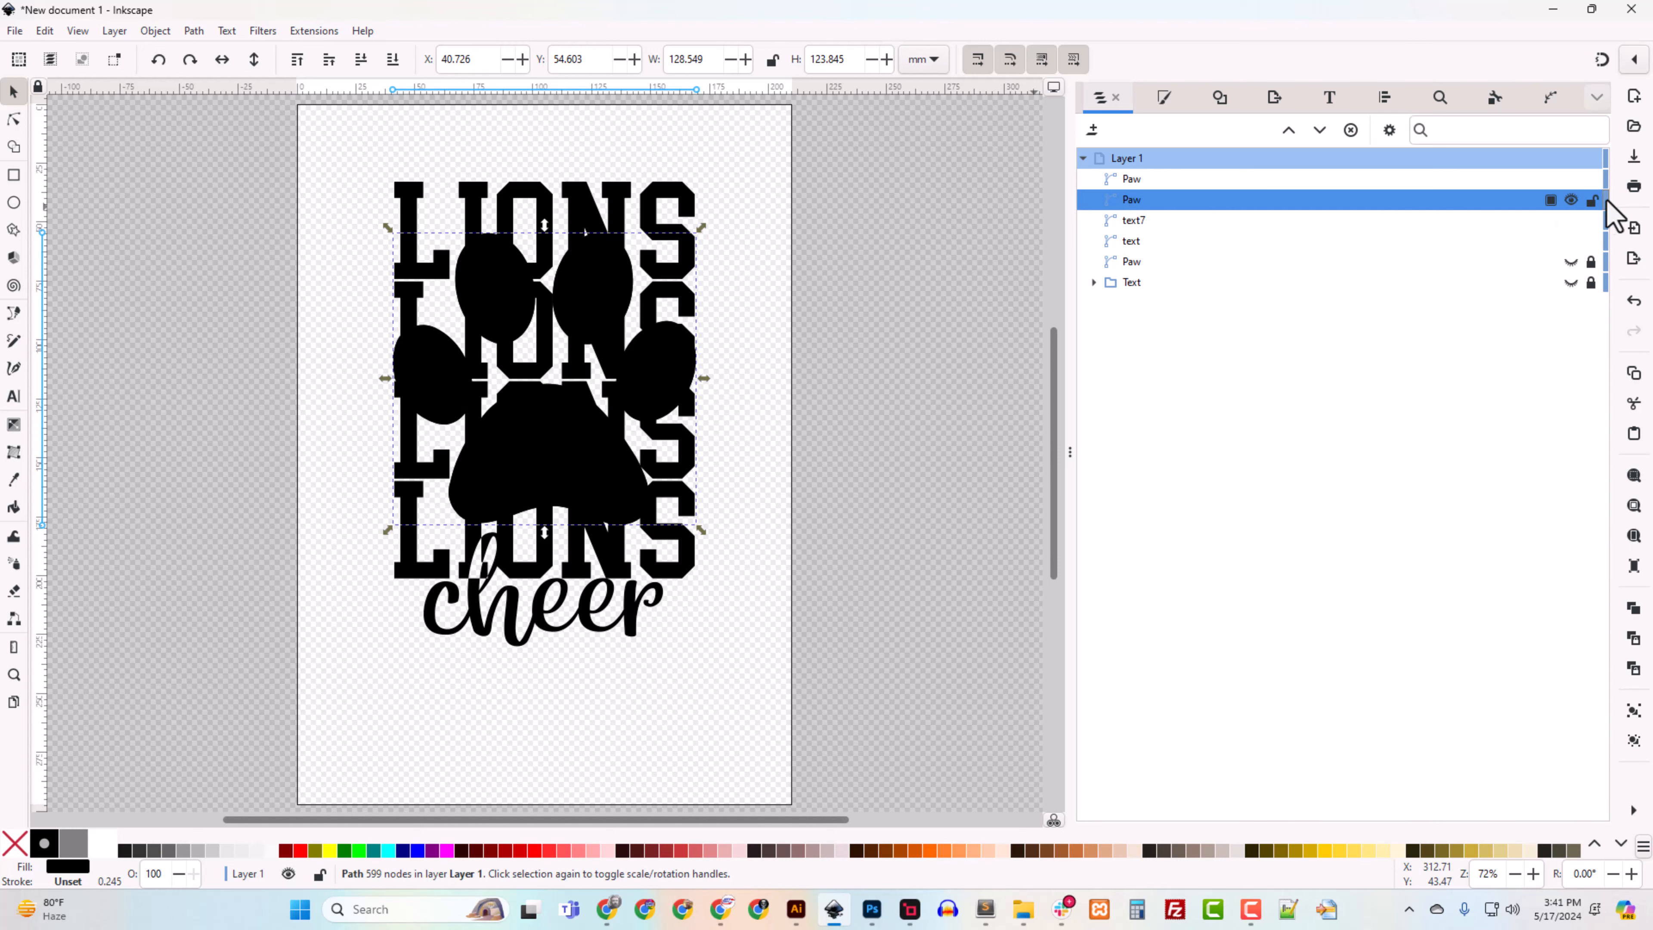
click(1569, 180)
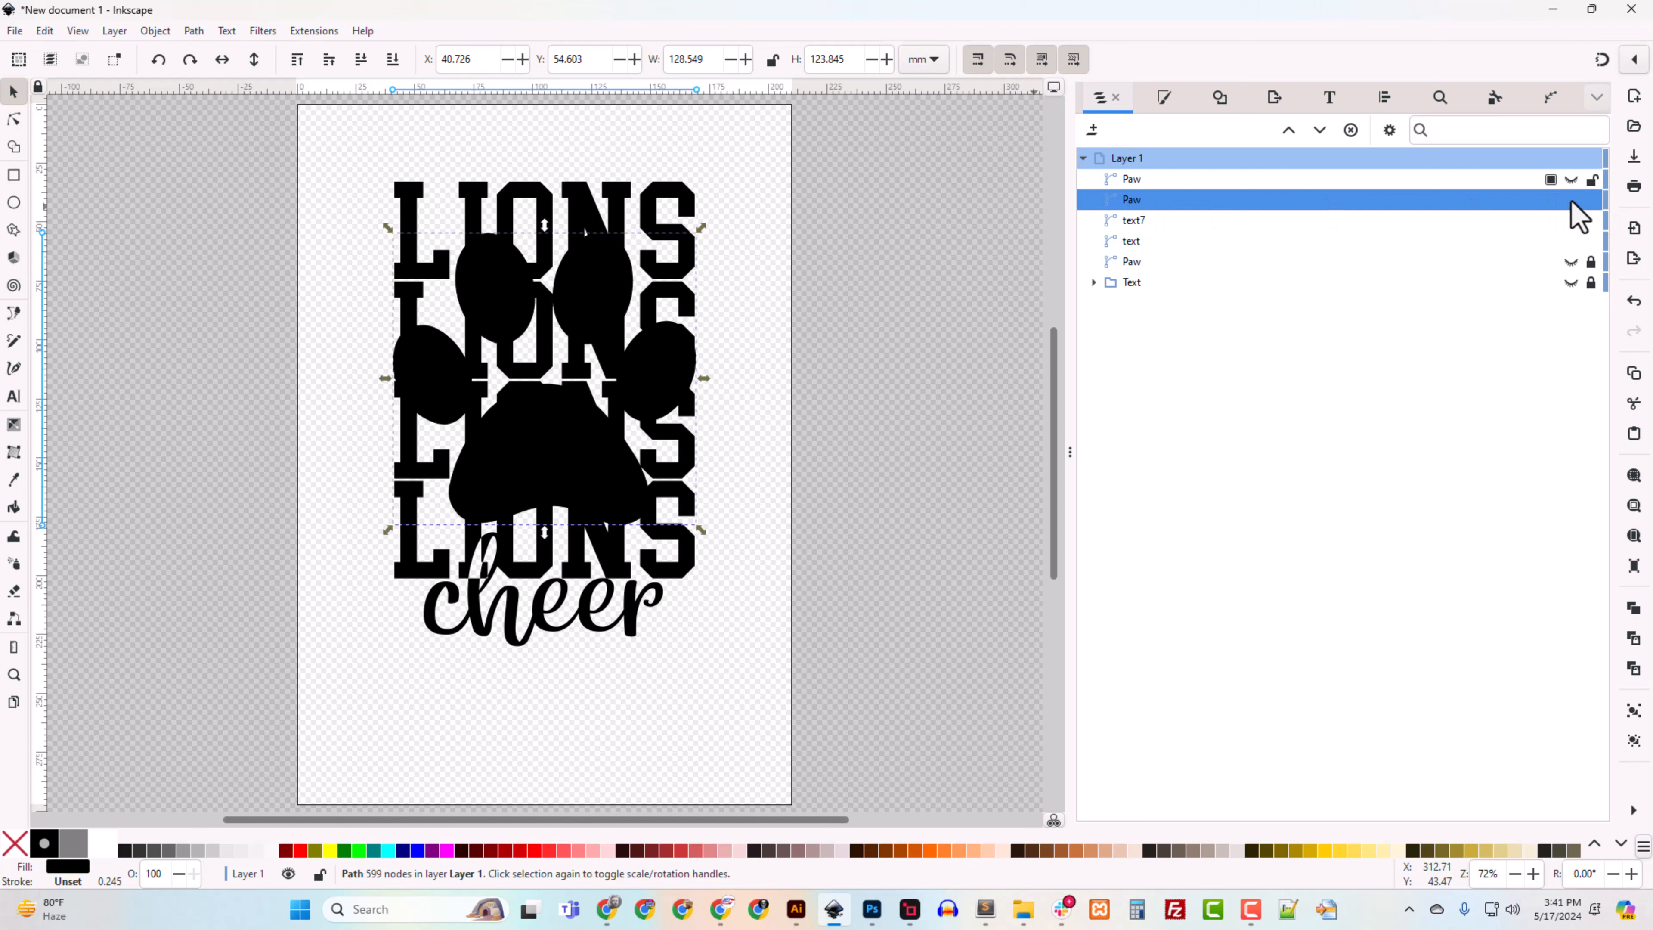
click(1569, 241)
Step: Delete the combined text7 path and its hidden copy named text
shift+click(1135, 219)
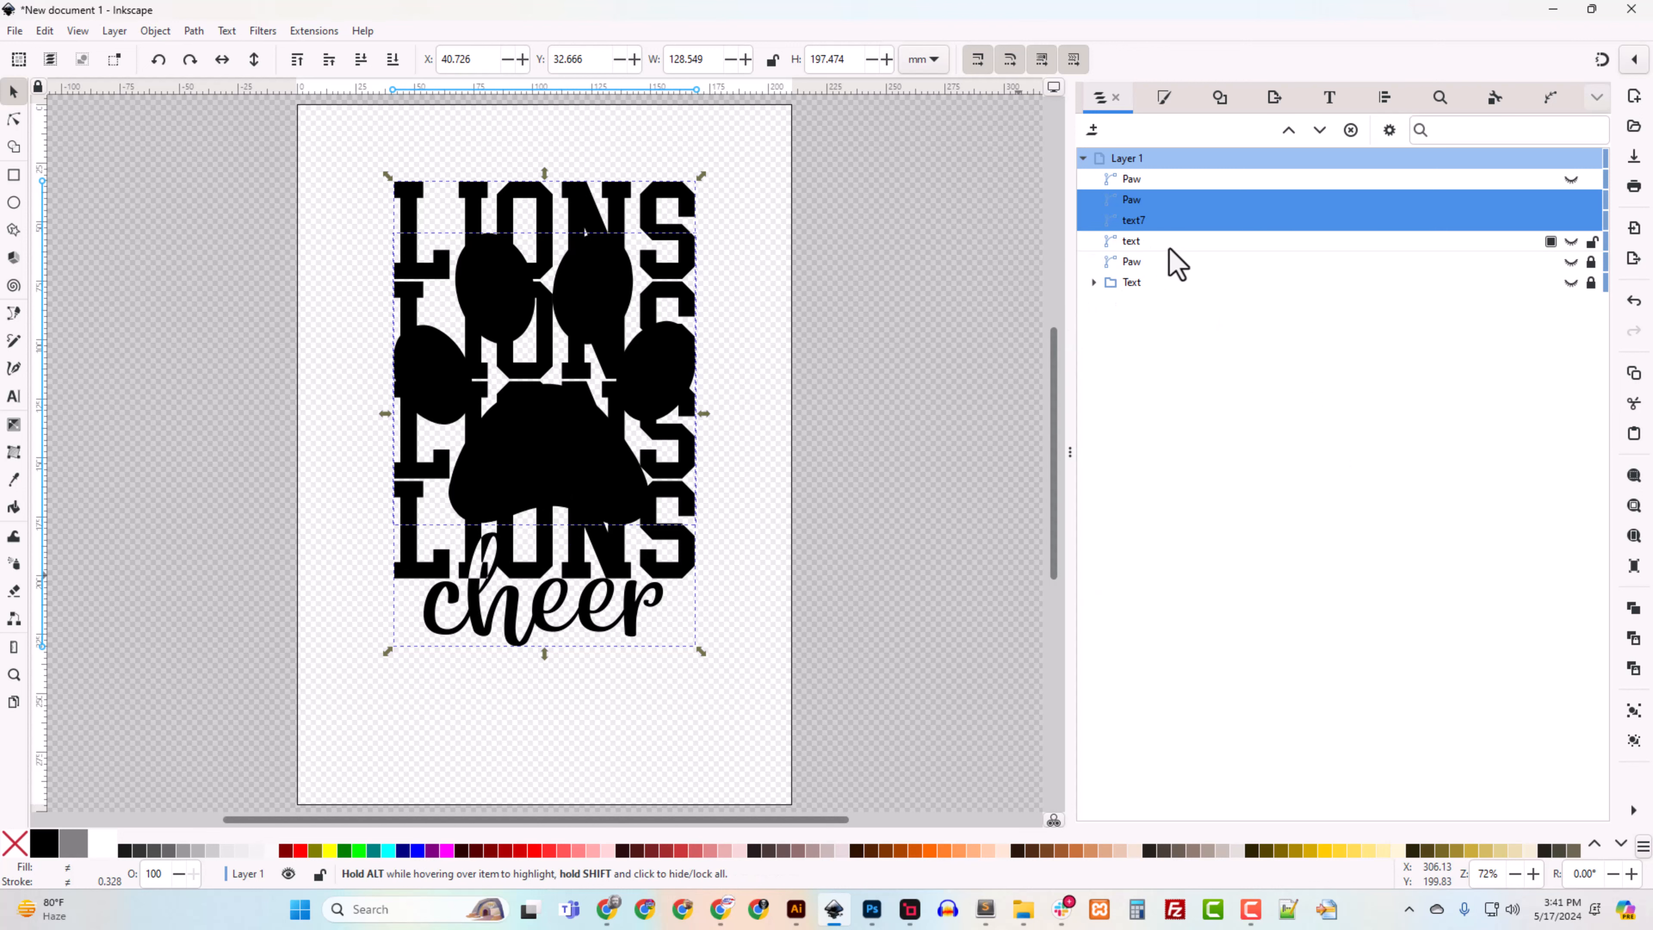
shift+click(1138, 241)
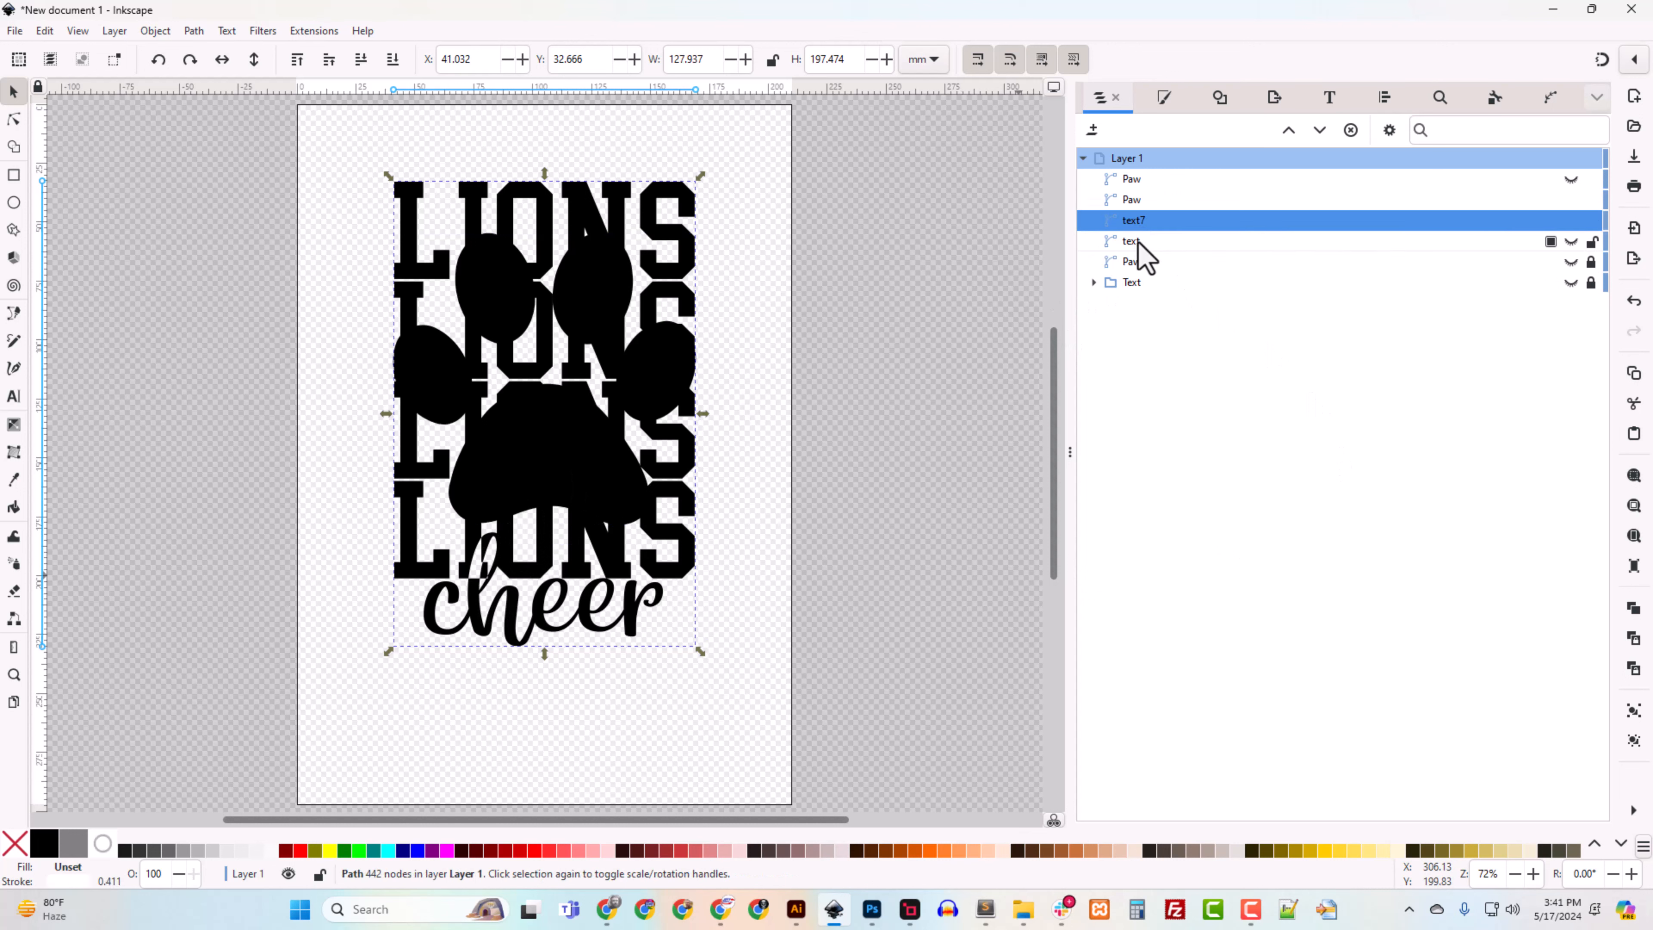
key(Delete)
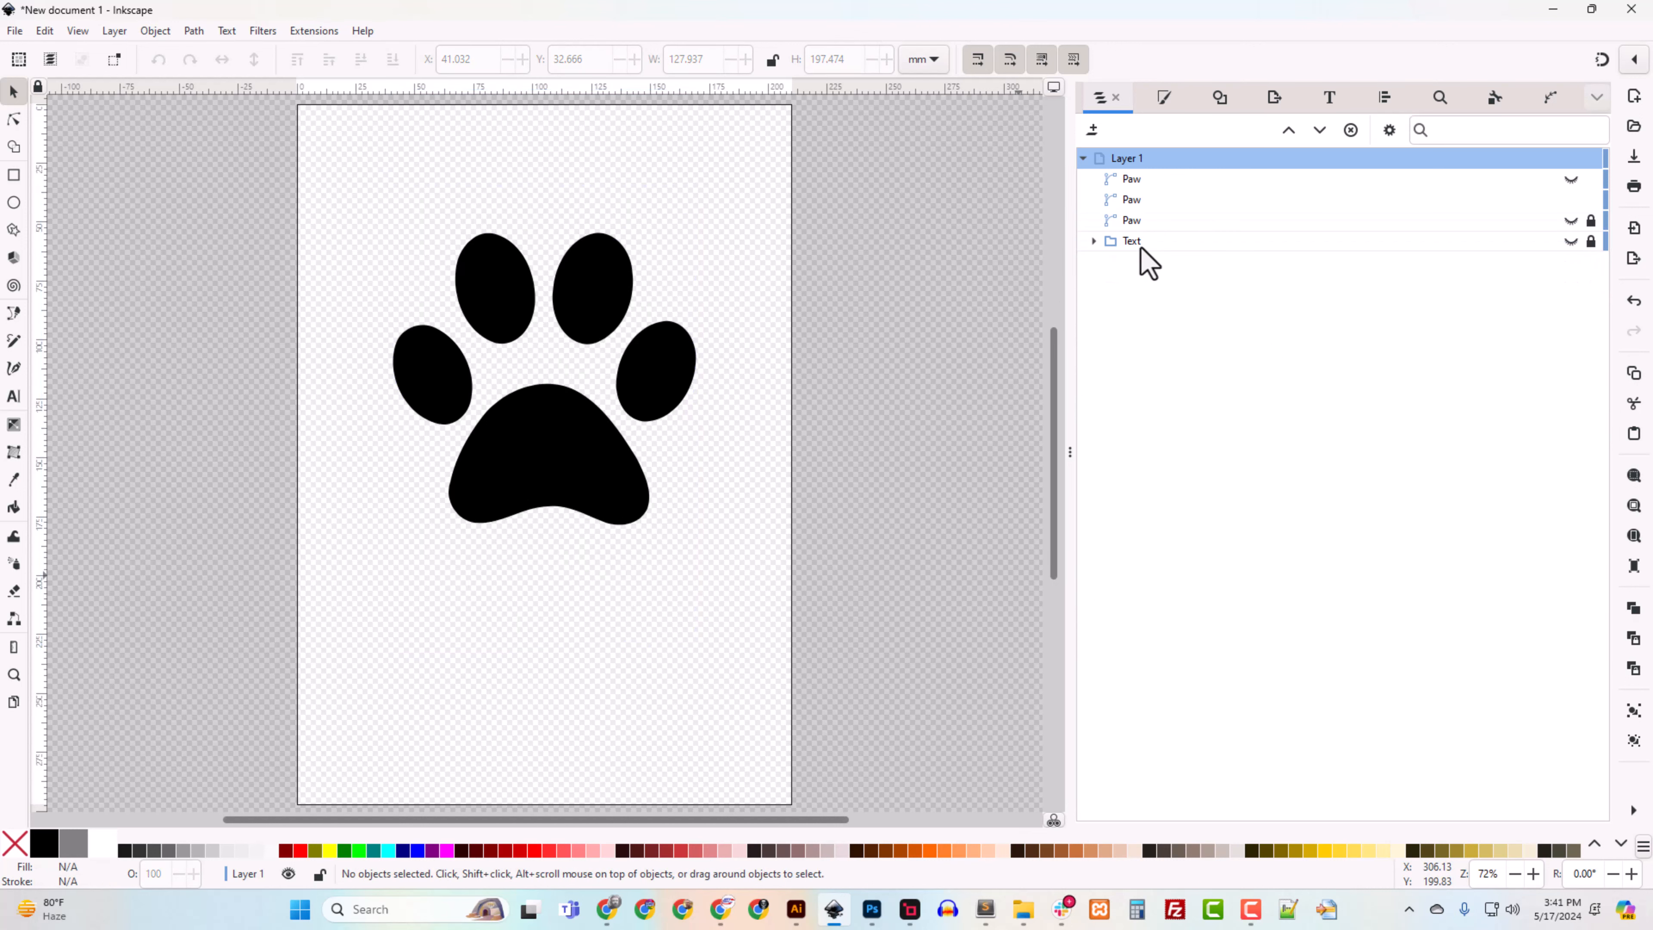
Step: Unhide the backup Text group, duplicate it, and hide the original group again
click(1571, 242)
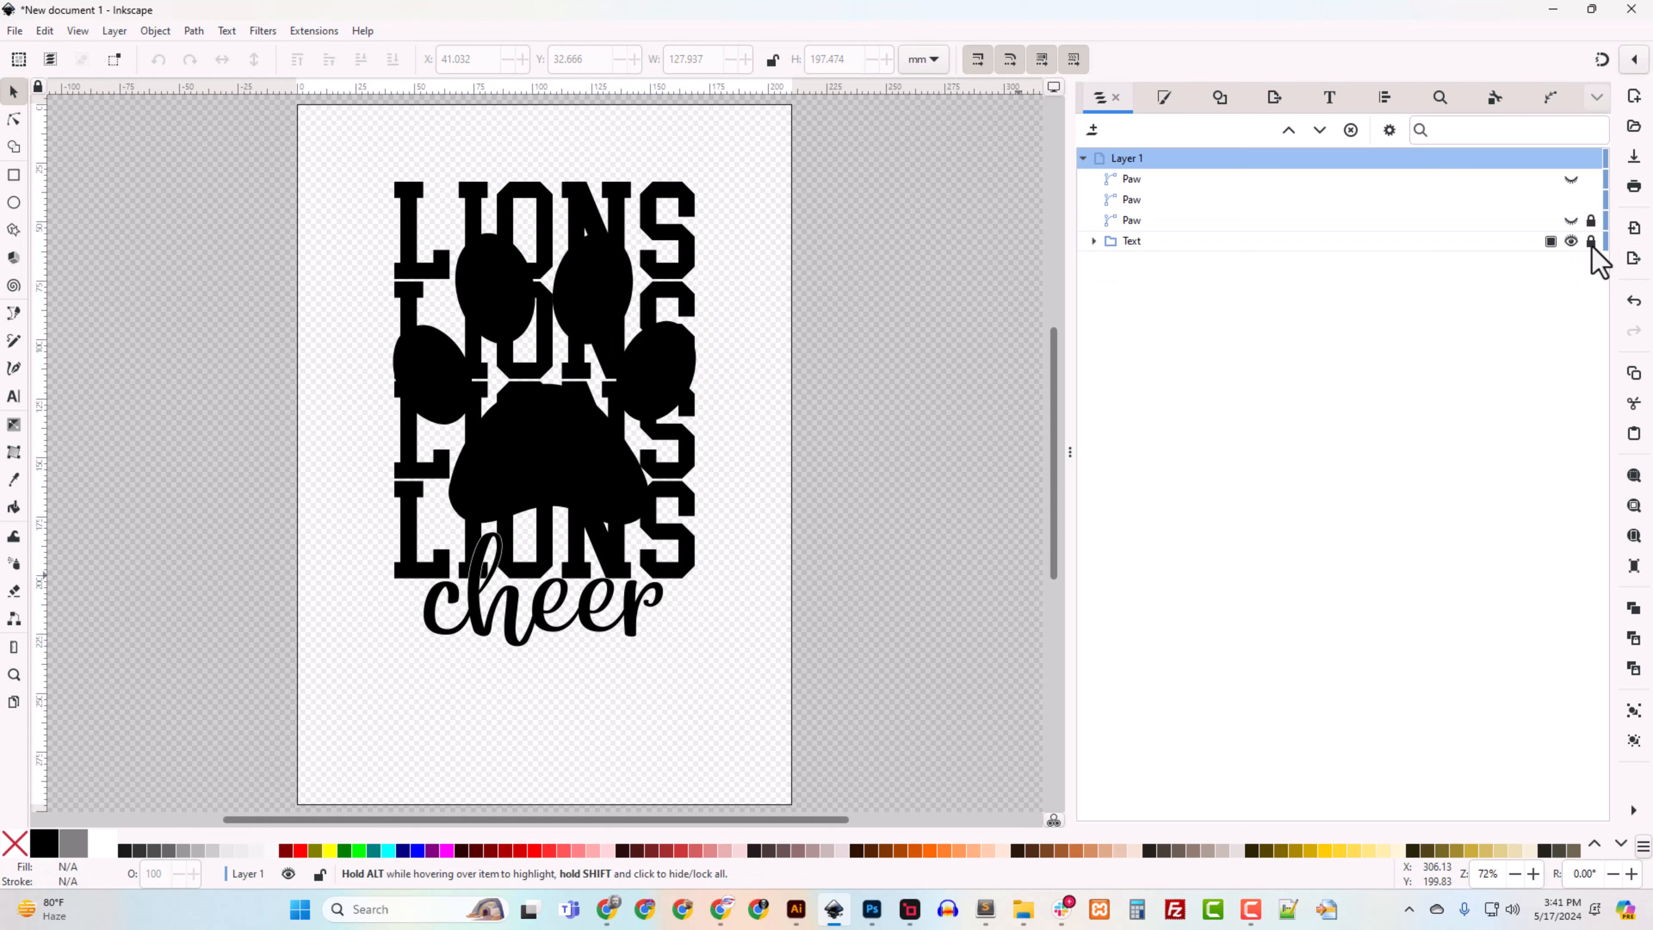
right_click(1144, 241)
click(1203, 319)
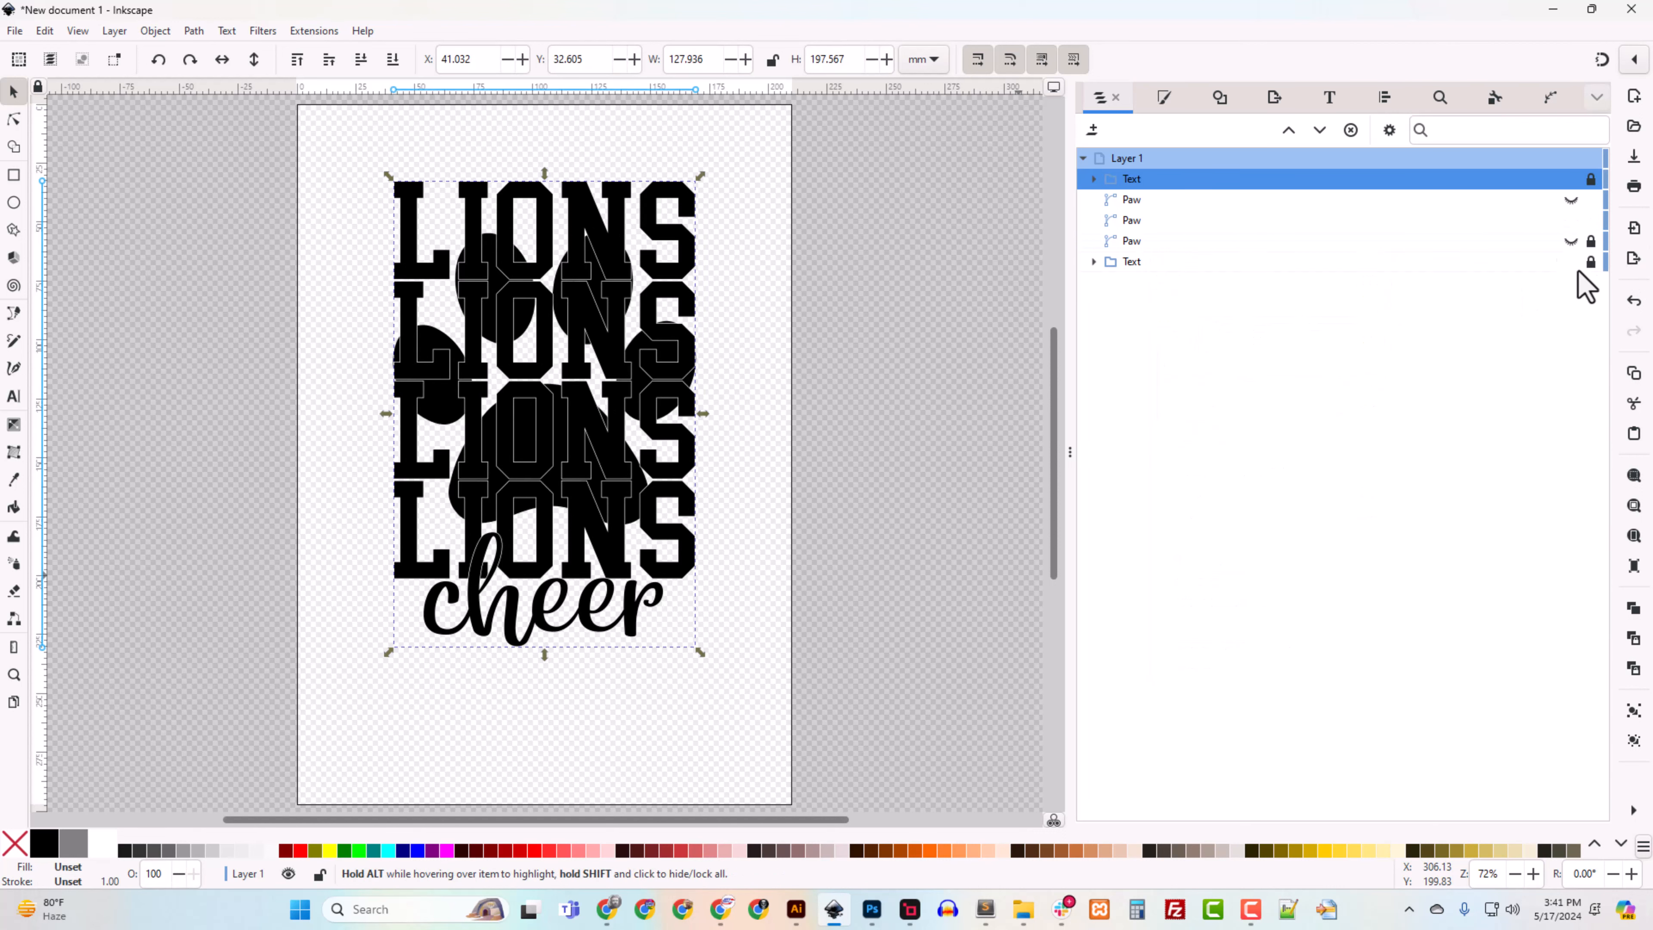
click(1571, 262)
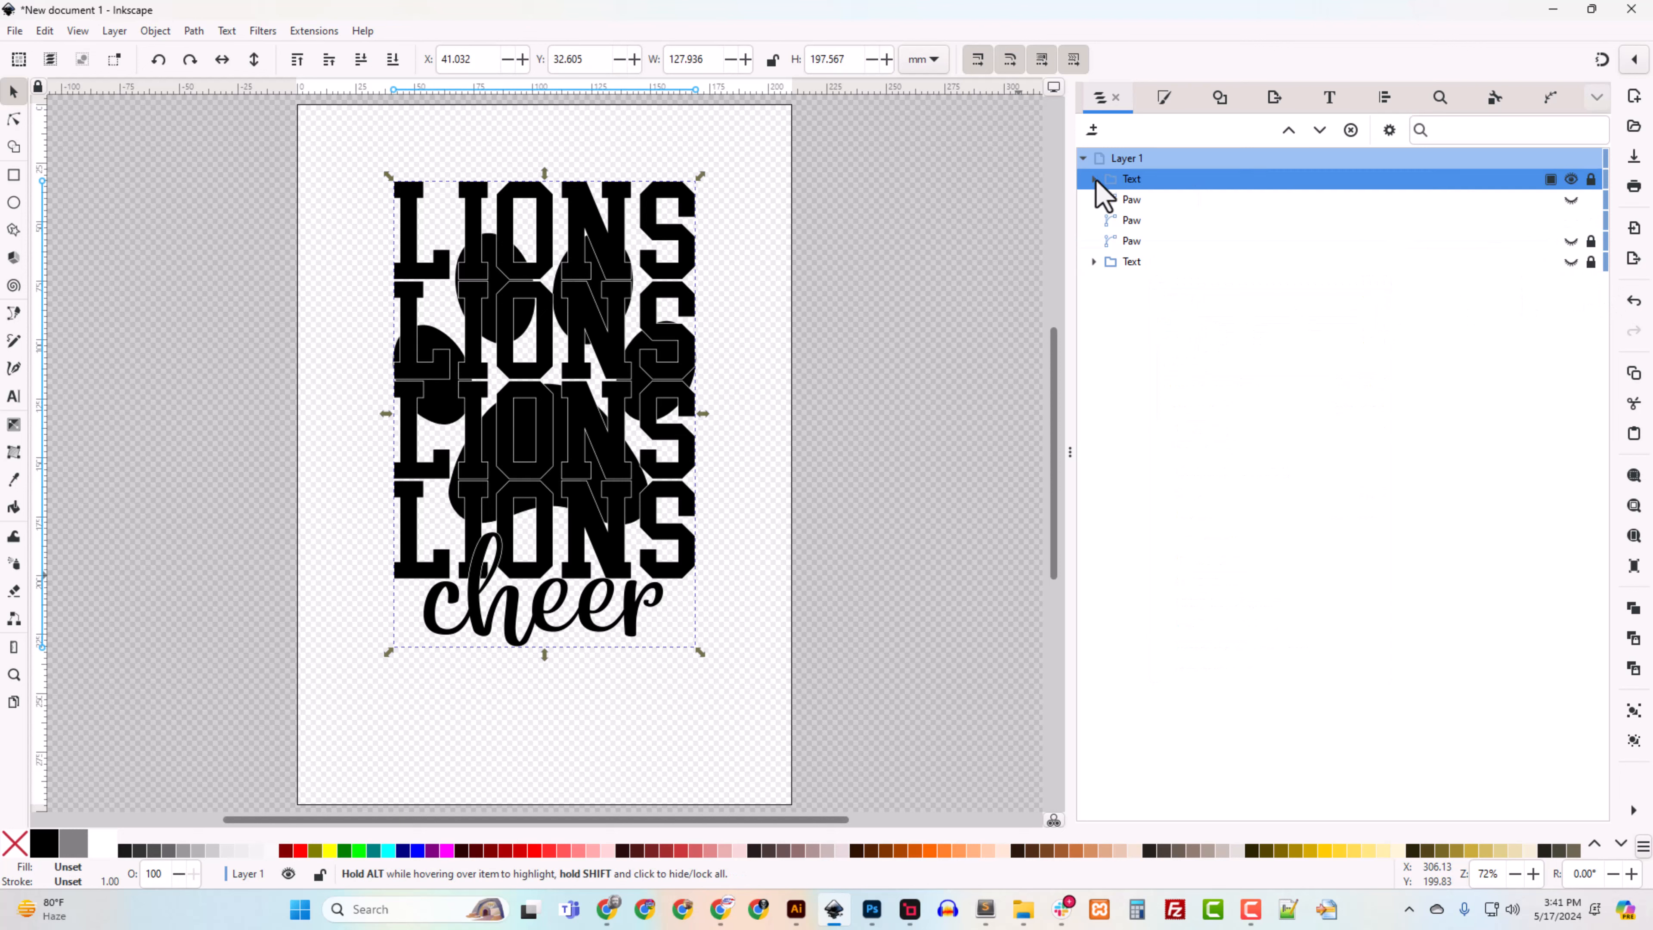
Step: Merge the five text objects inside the duplicated Text group into one path with Union
click(1094, 178)
click(1140, 200)
shift+click(1148, 283)
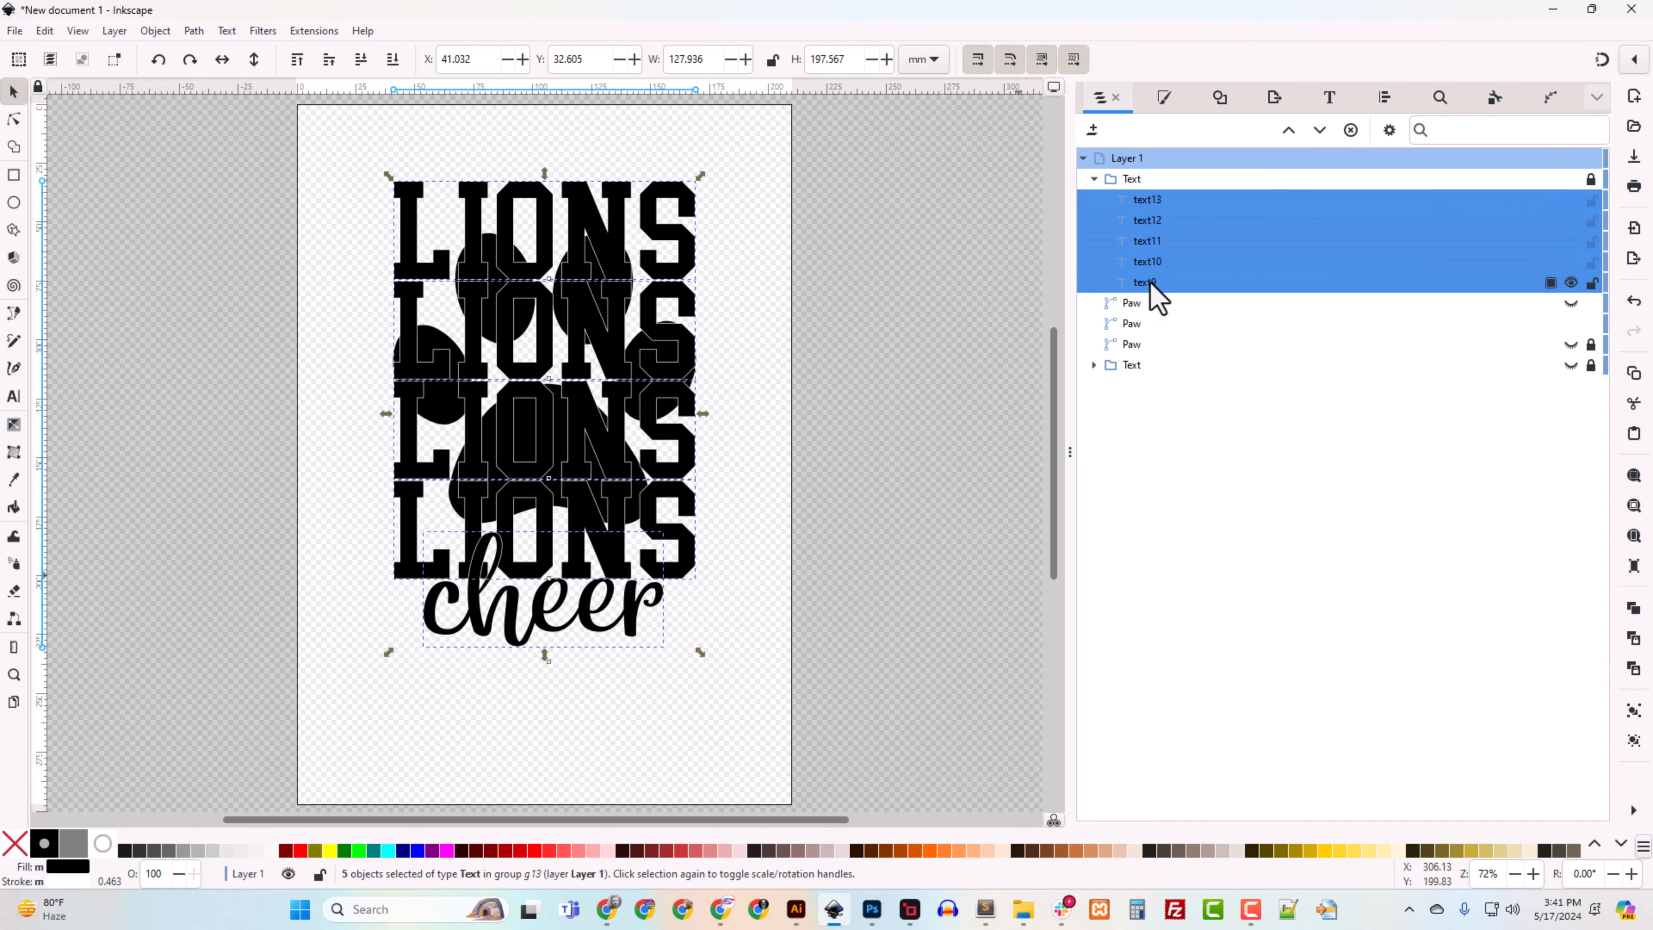
click(194, 31)
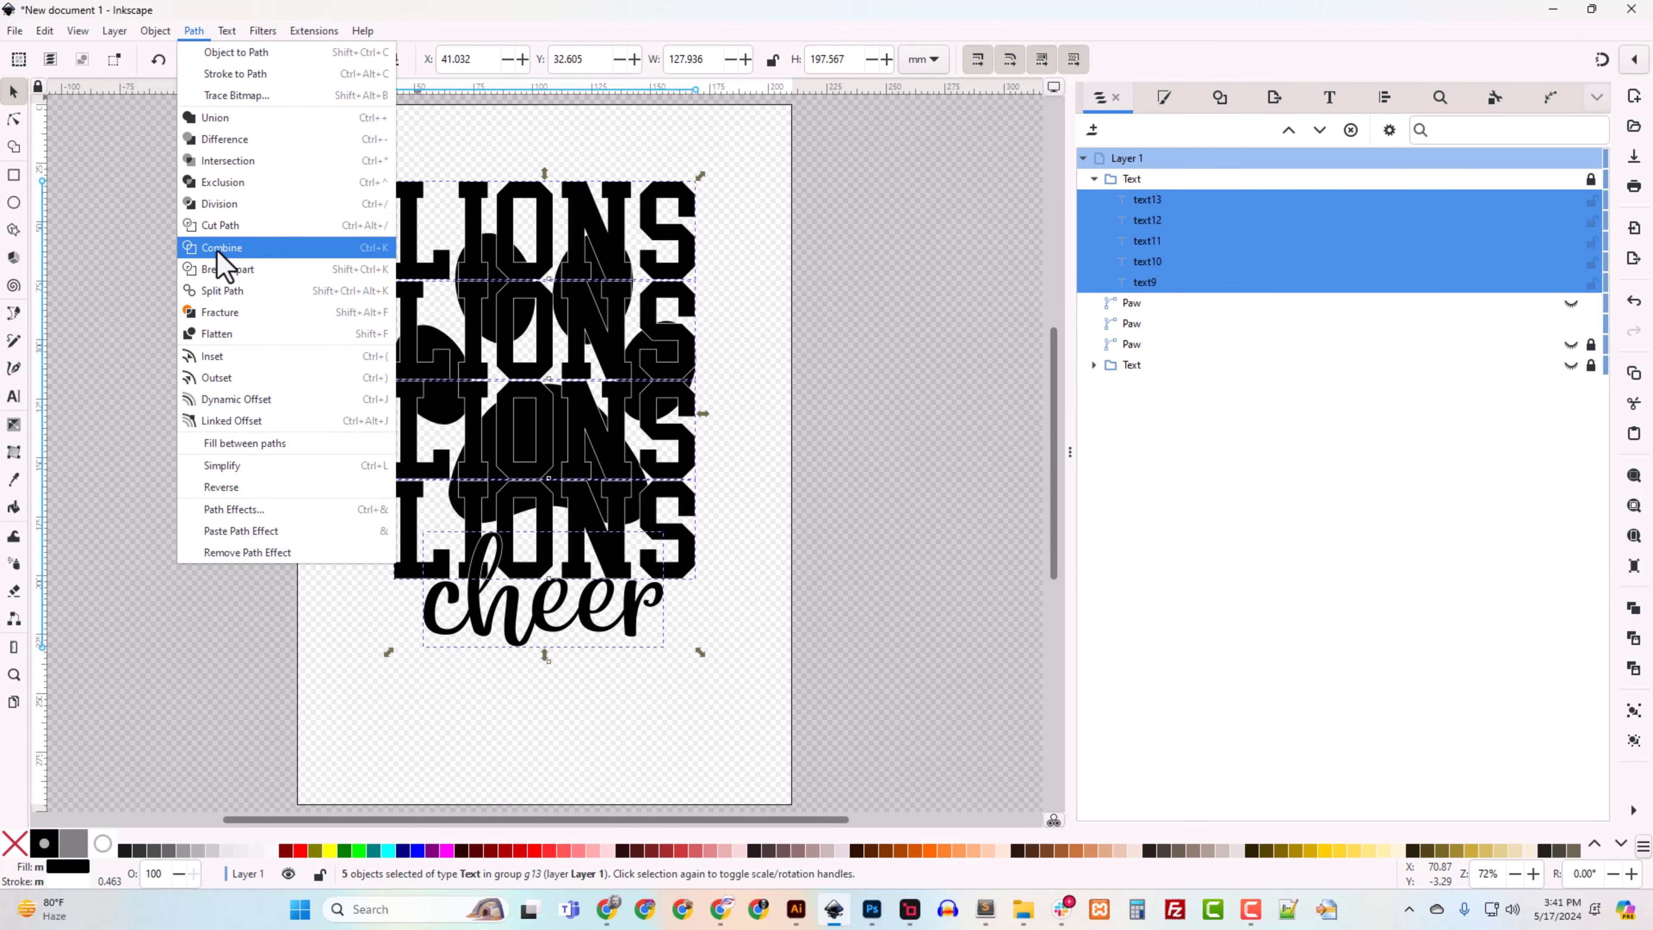
click(215, 118)
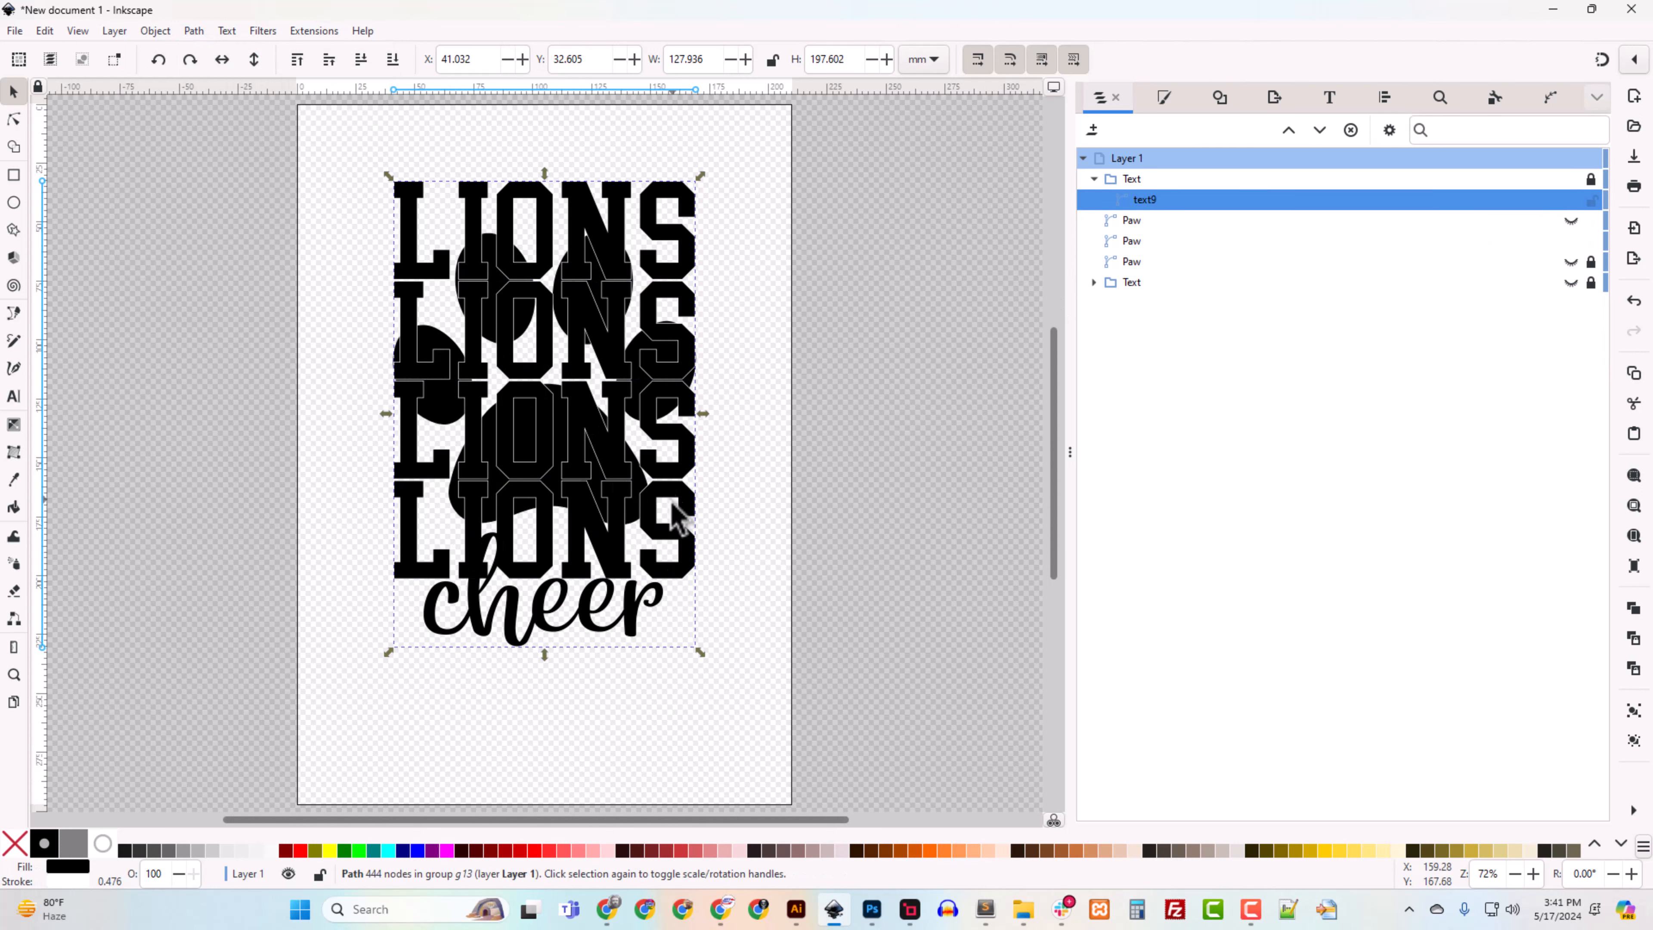
Step: Undo the union of the five text objects and rename the cheer text inside the visible Text group as Cheer
key(ctrl+z)
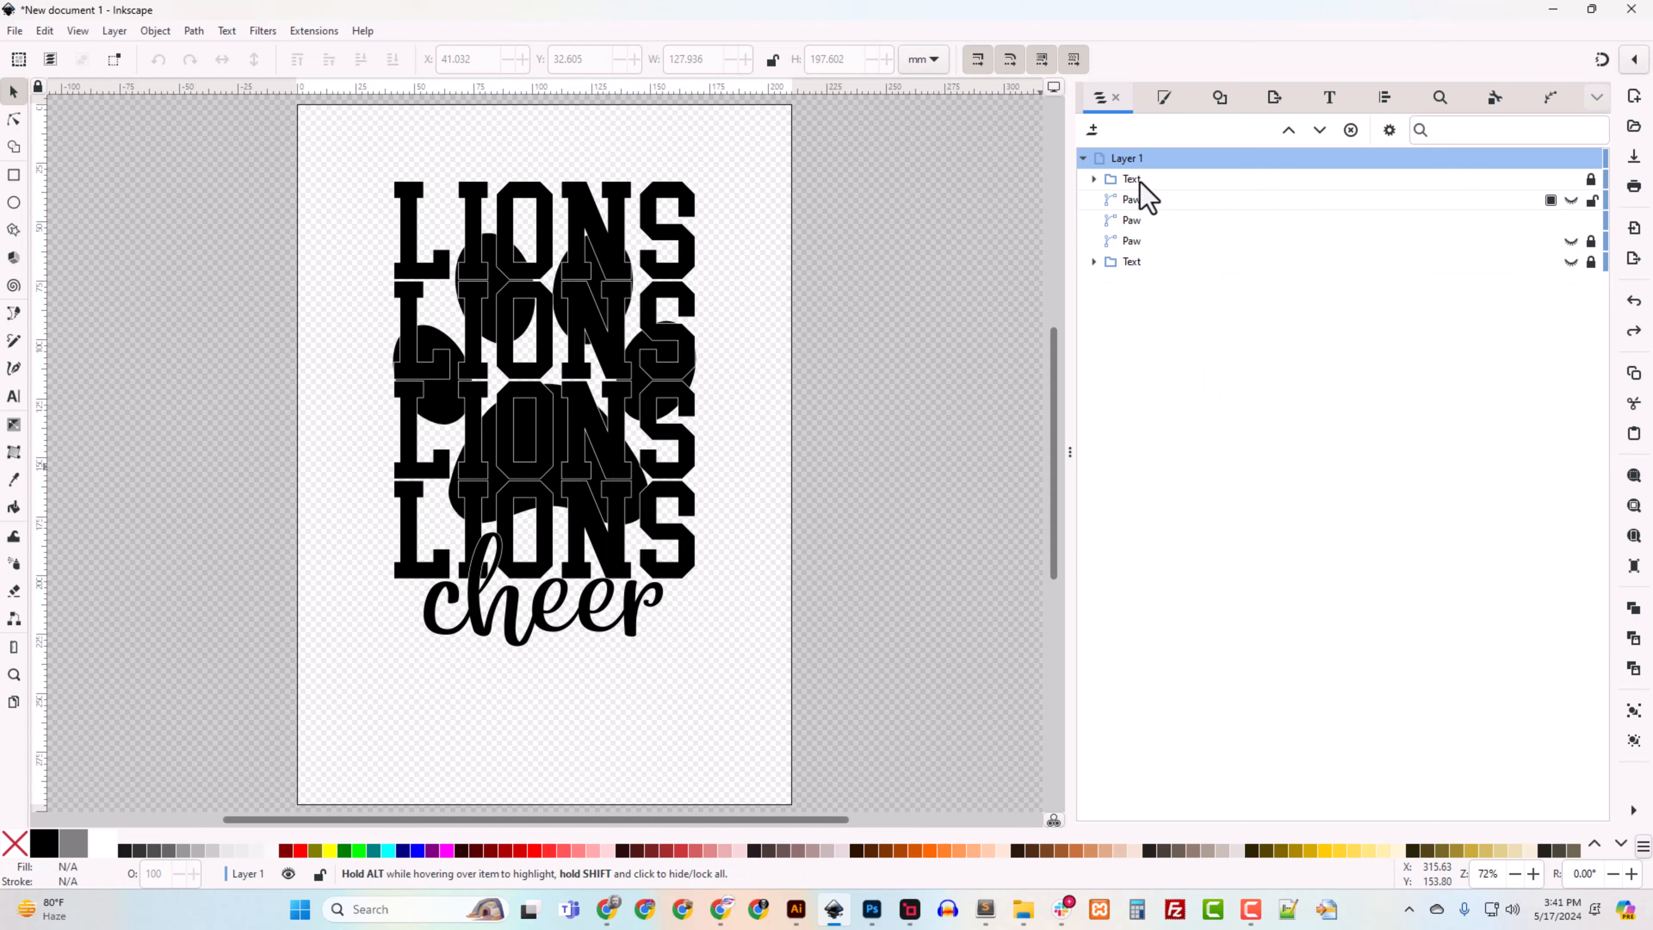
click(1095, 179)
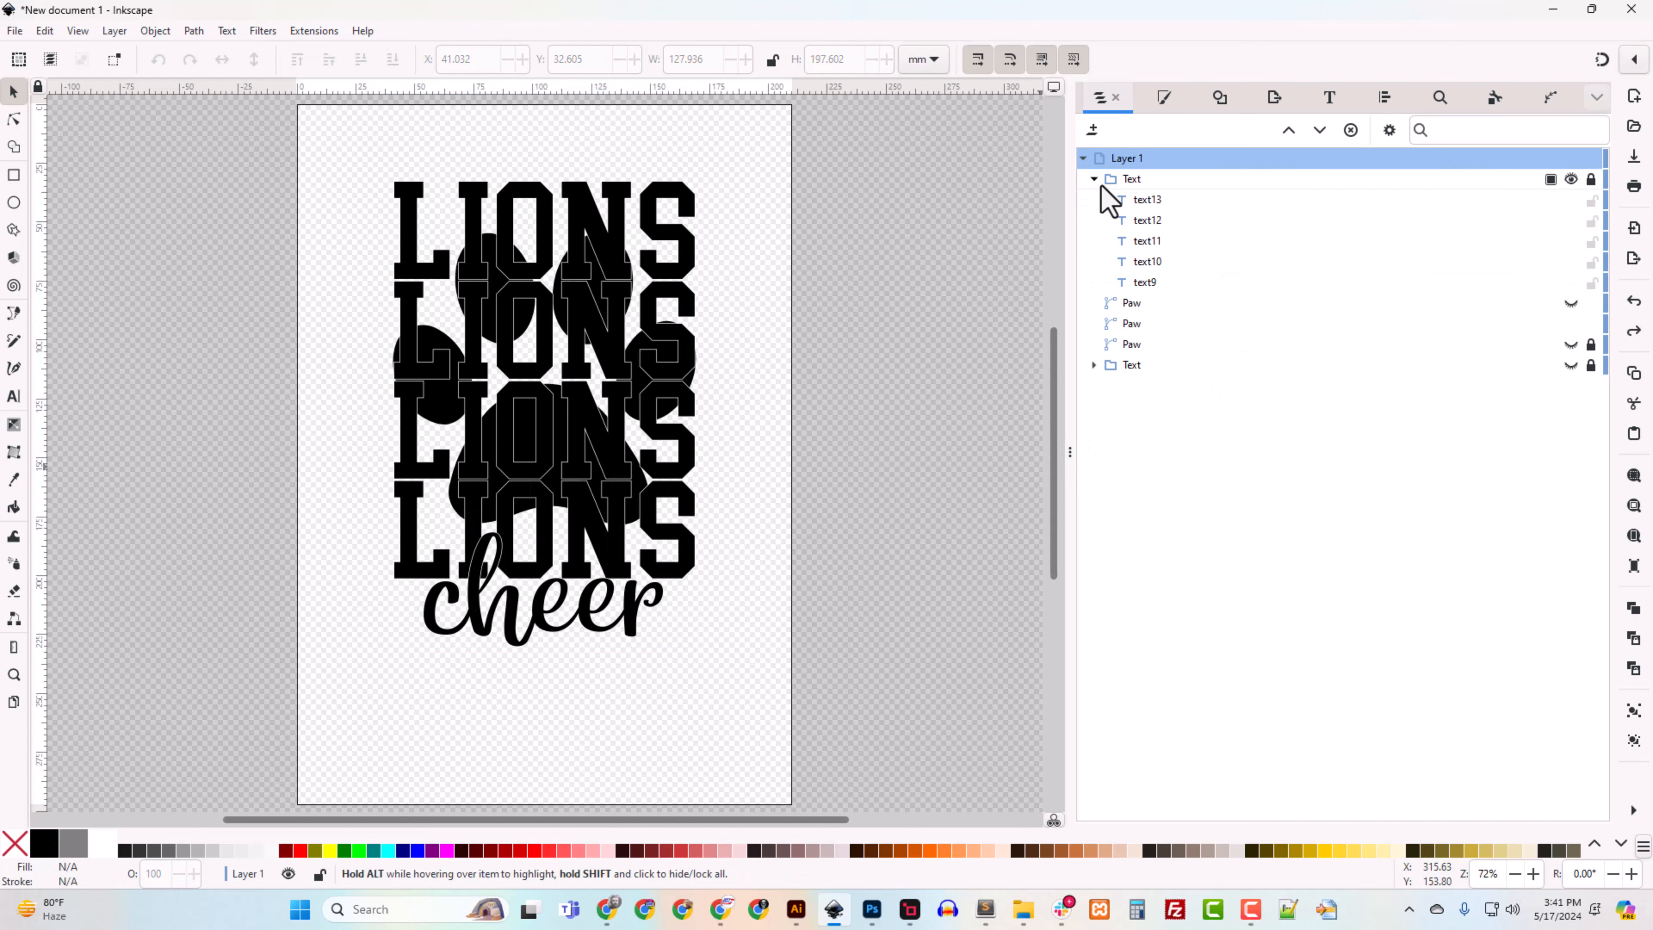
click(1144, 198)
click(1140, 288)
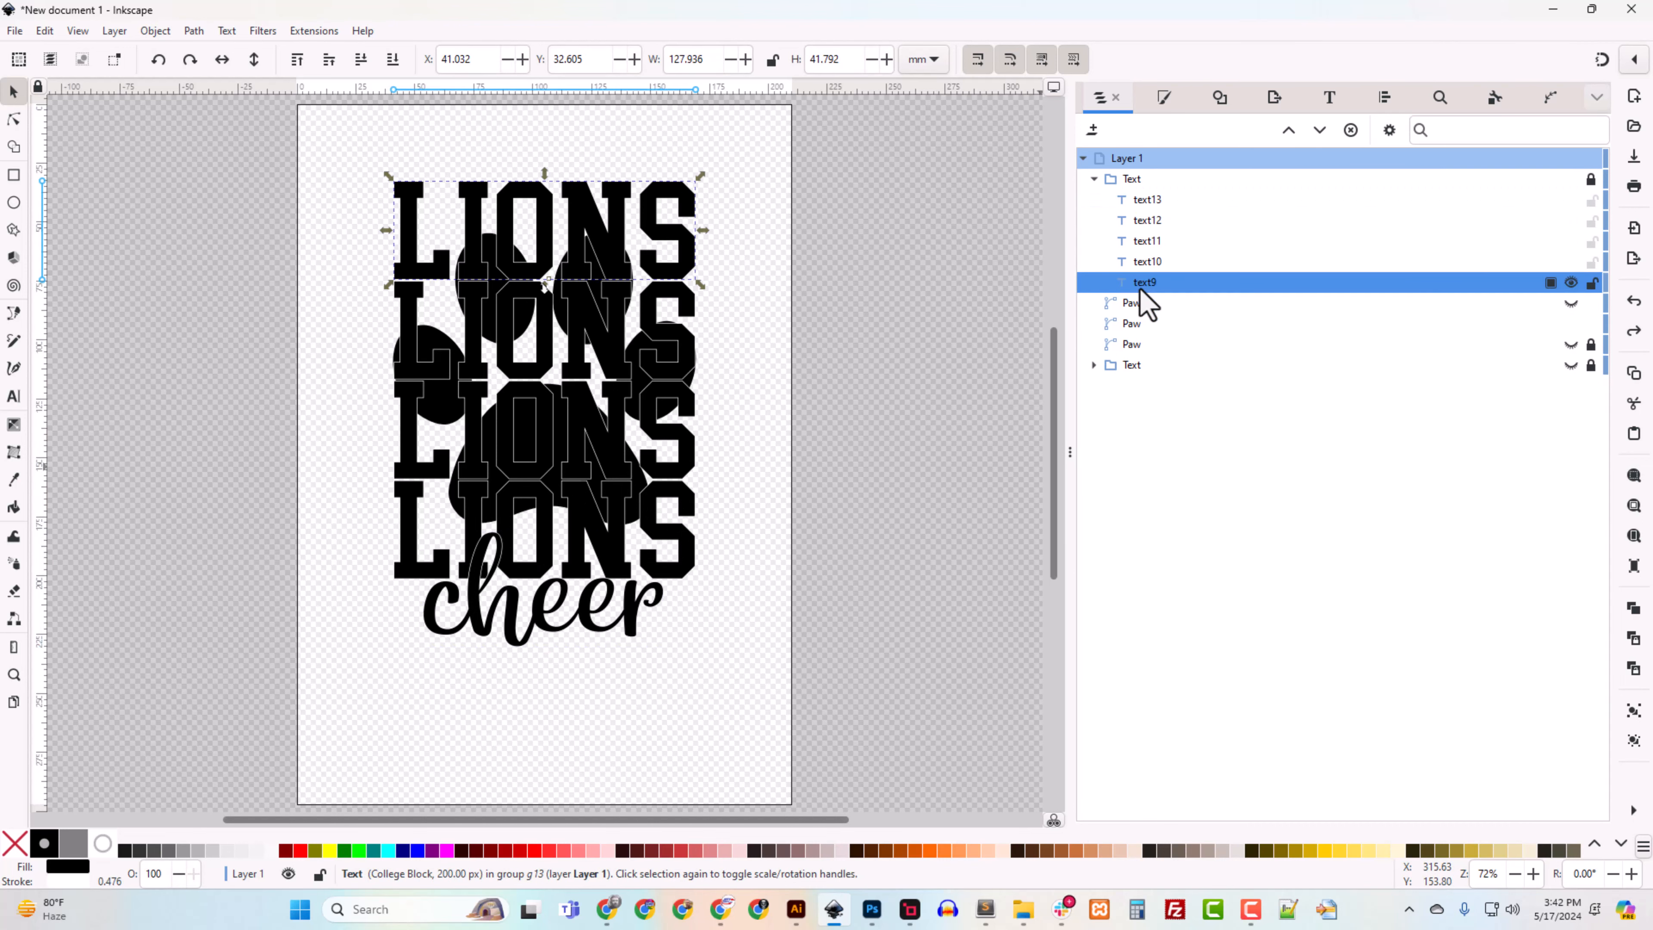
click(1145, 202)
click(1145, 201)
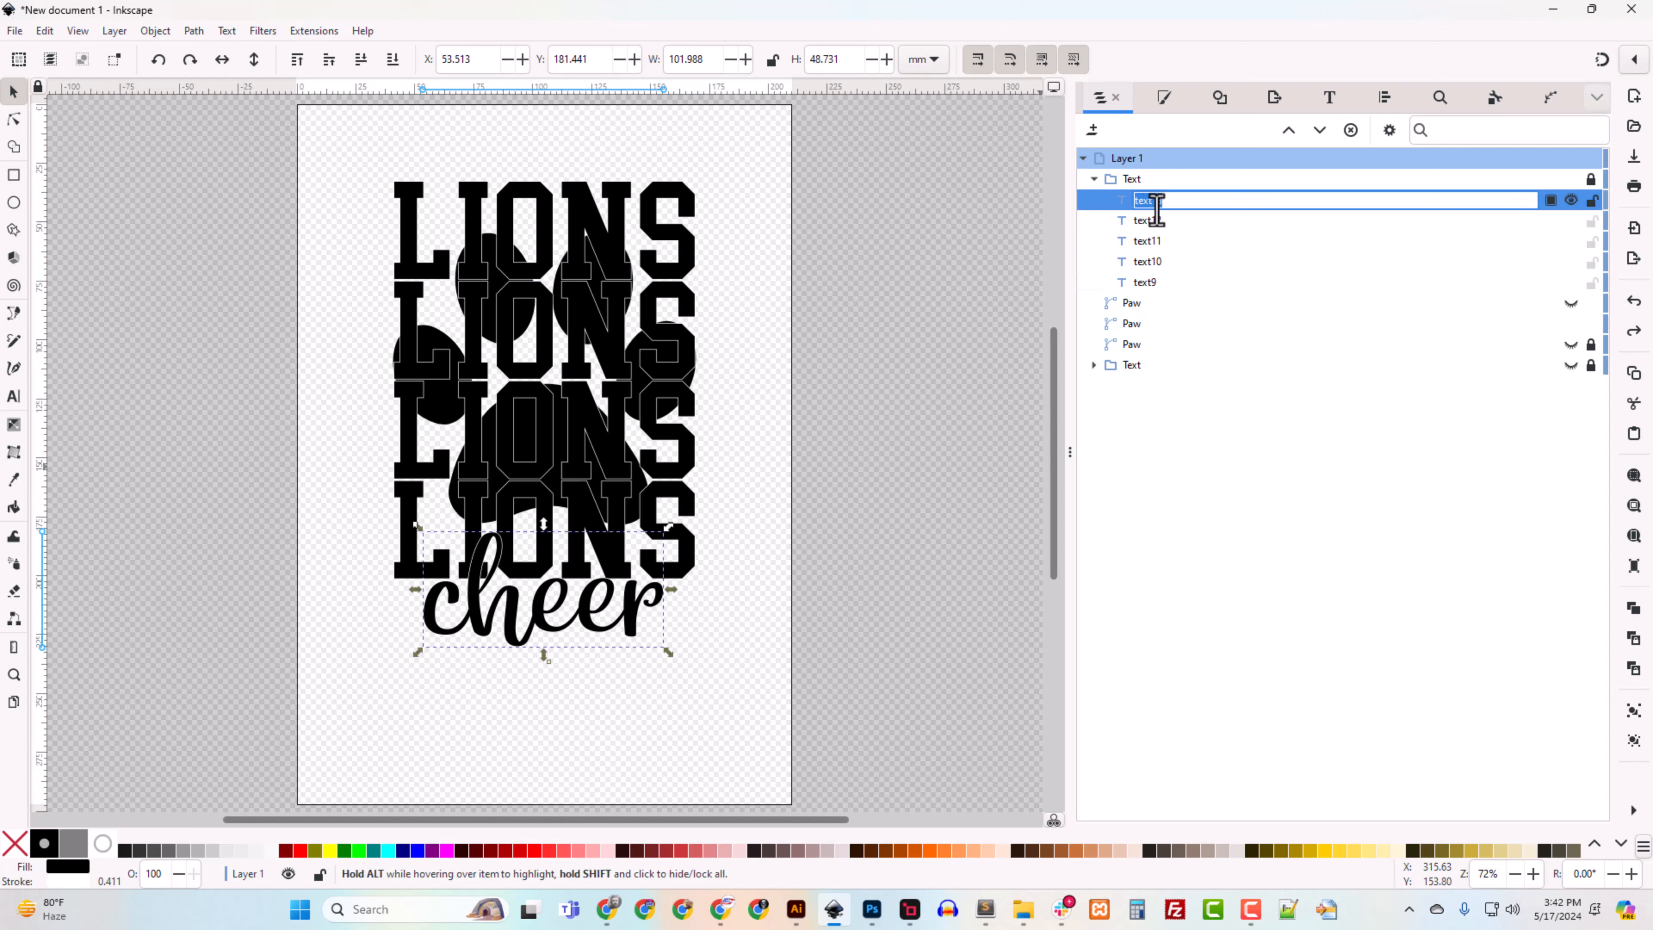
text(Cheer)
key(Return)
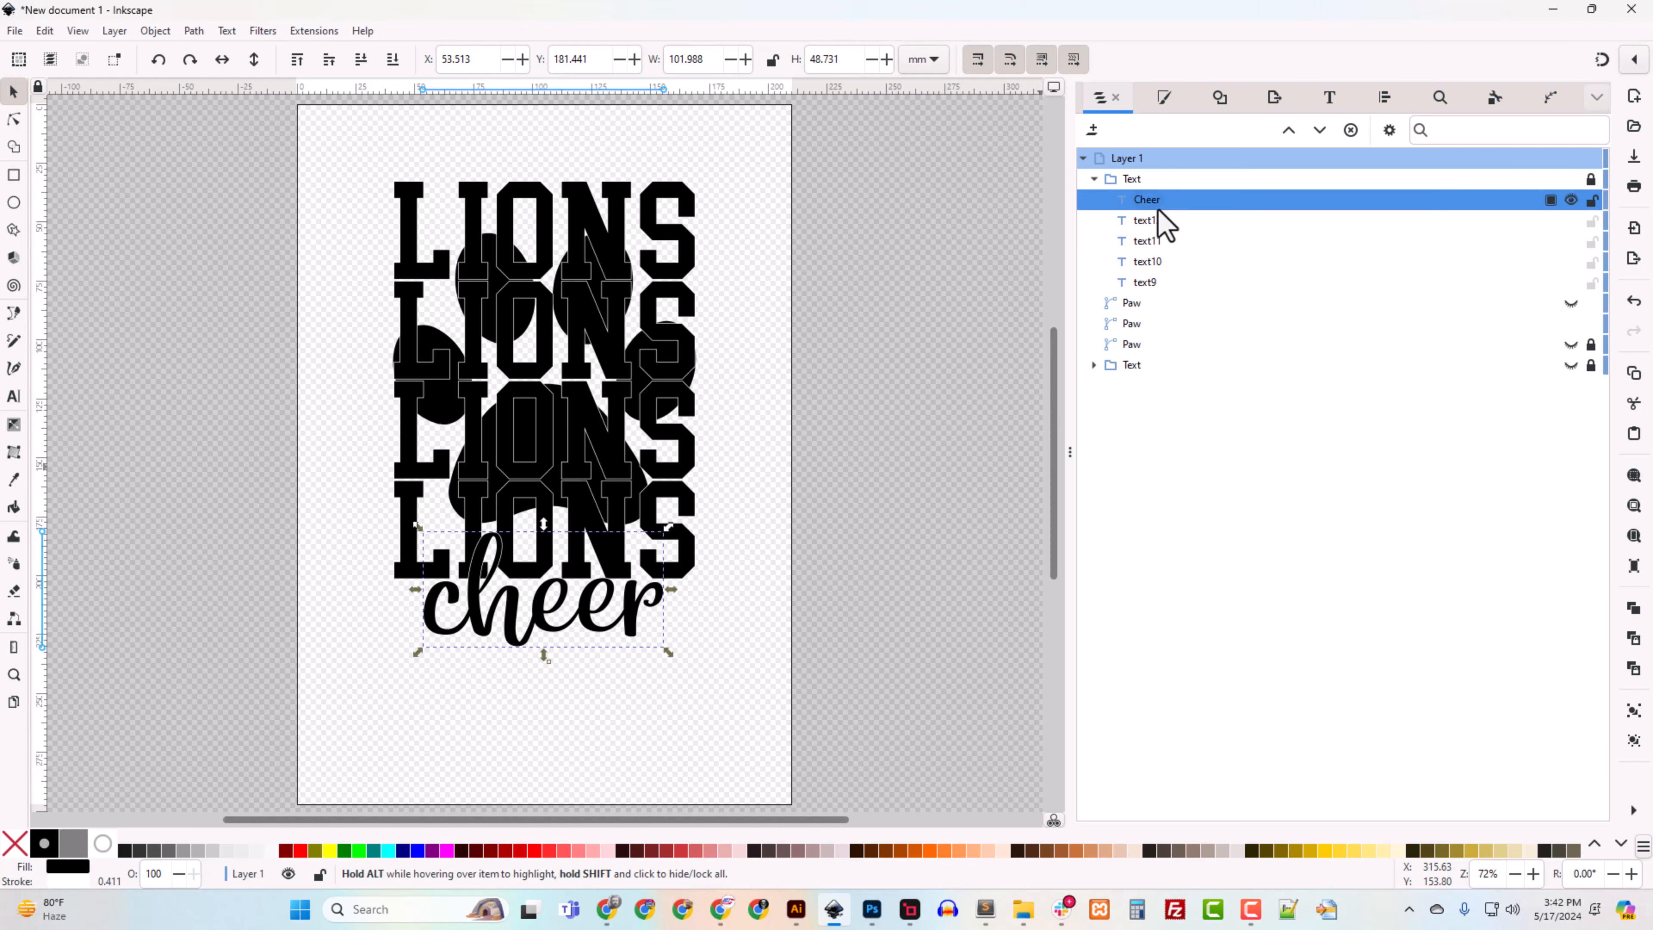
Step: Move the Cheer text out of the Text group and combine the four remaining LIONS objects into one path
drag(1158, 207, 1174, 336)
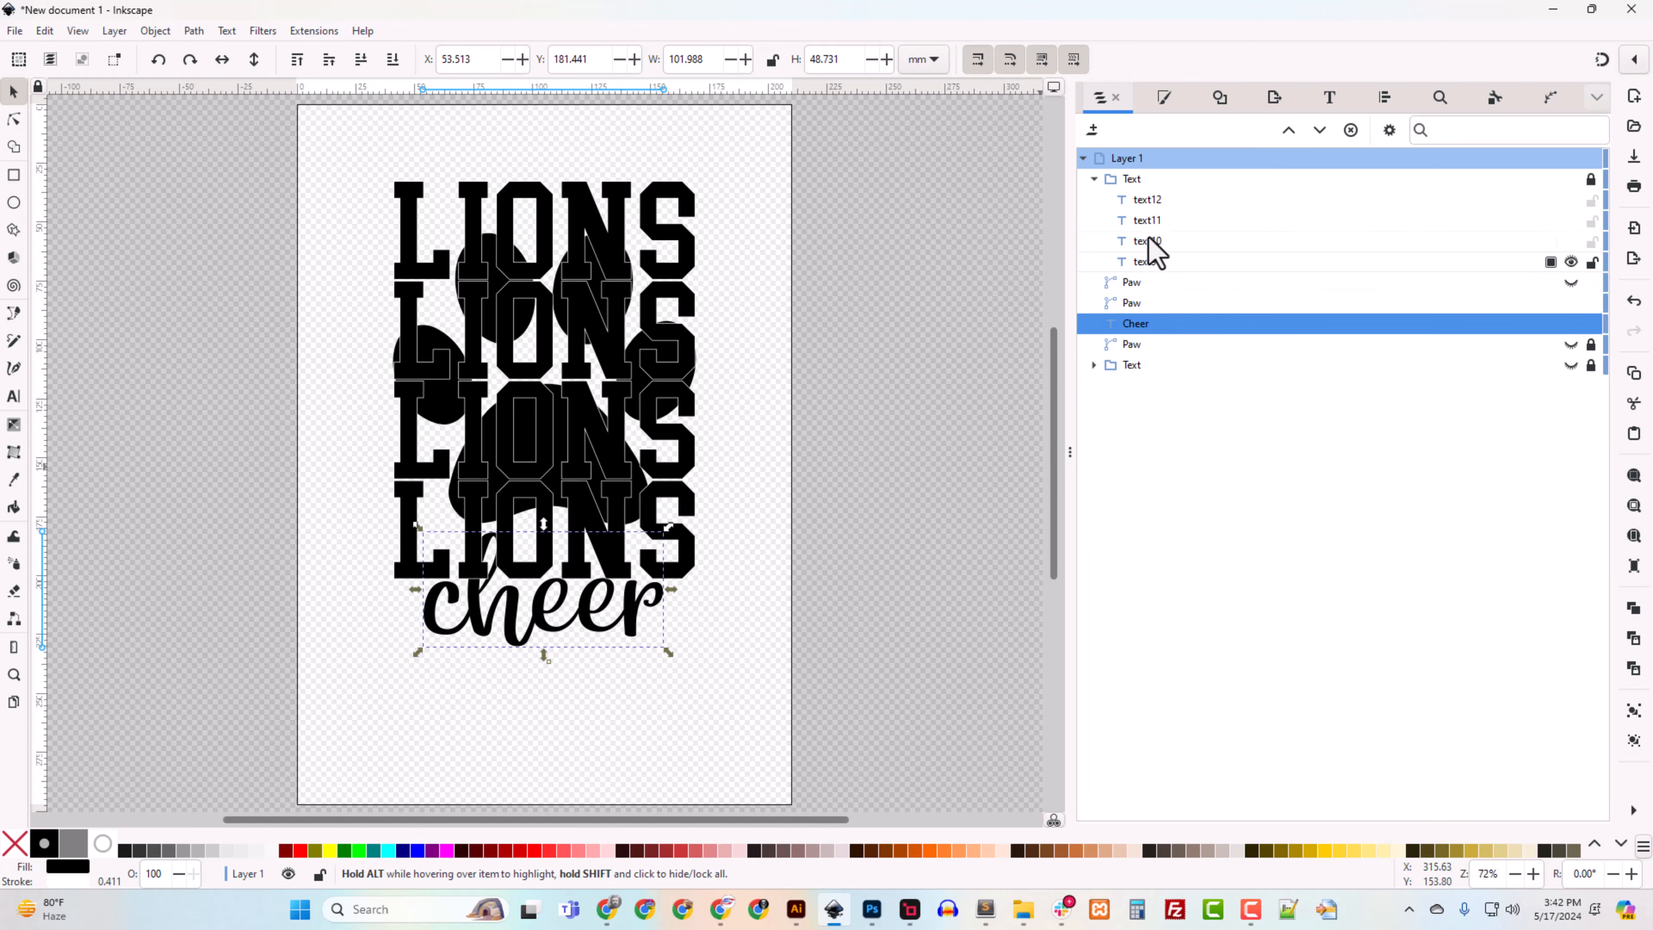
click(1140, 199)
shift+click(1150, 261)
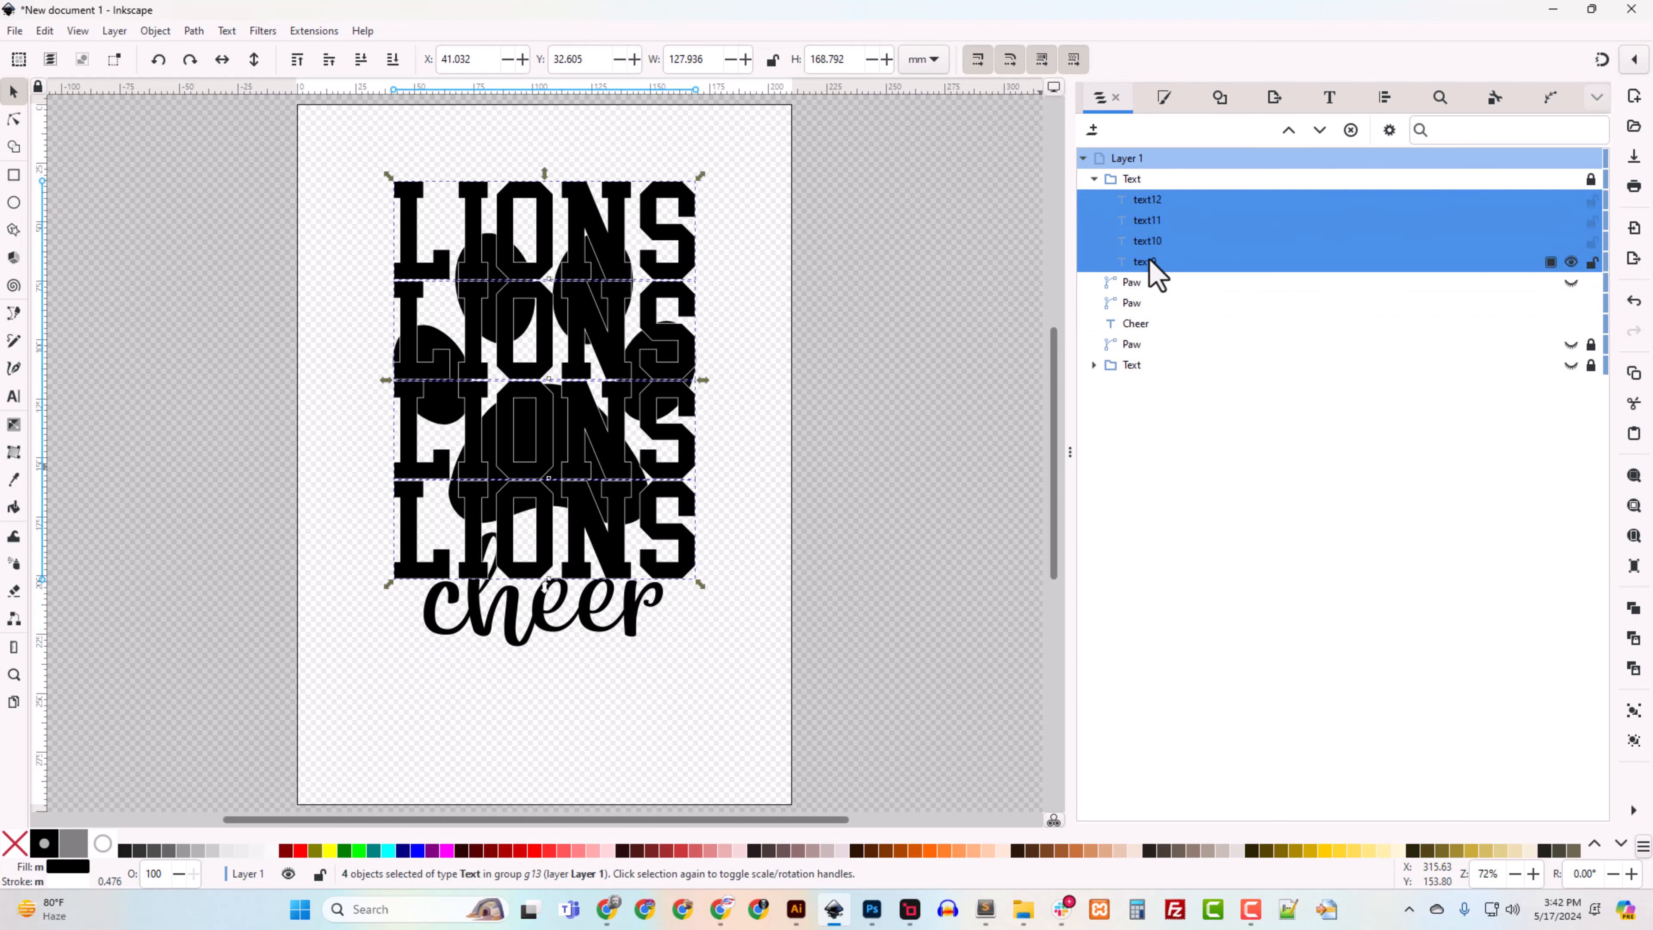
key(ctrl+k)
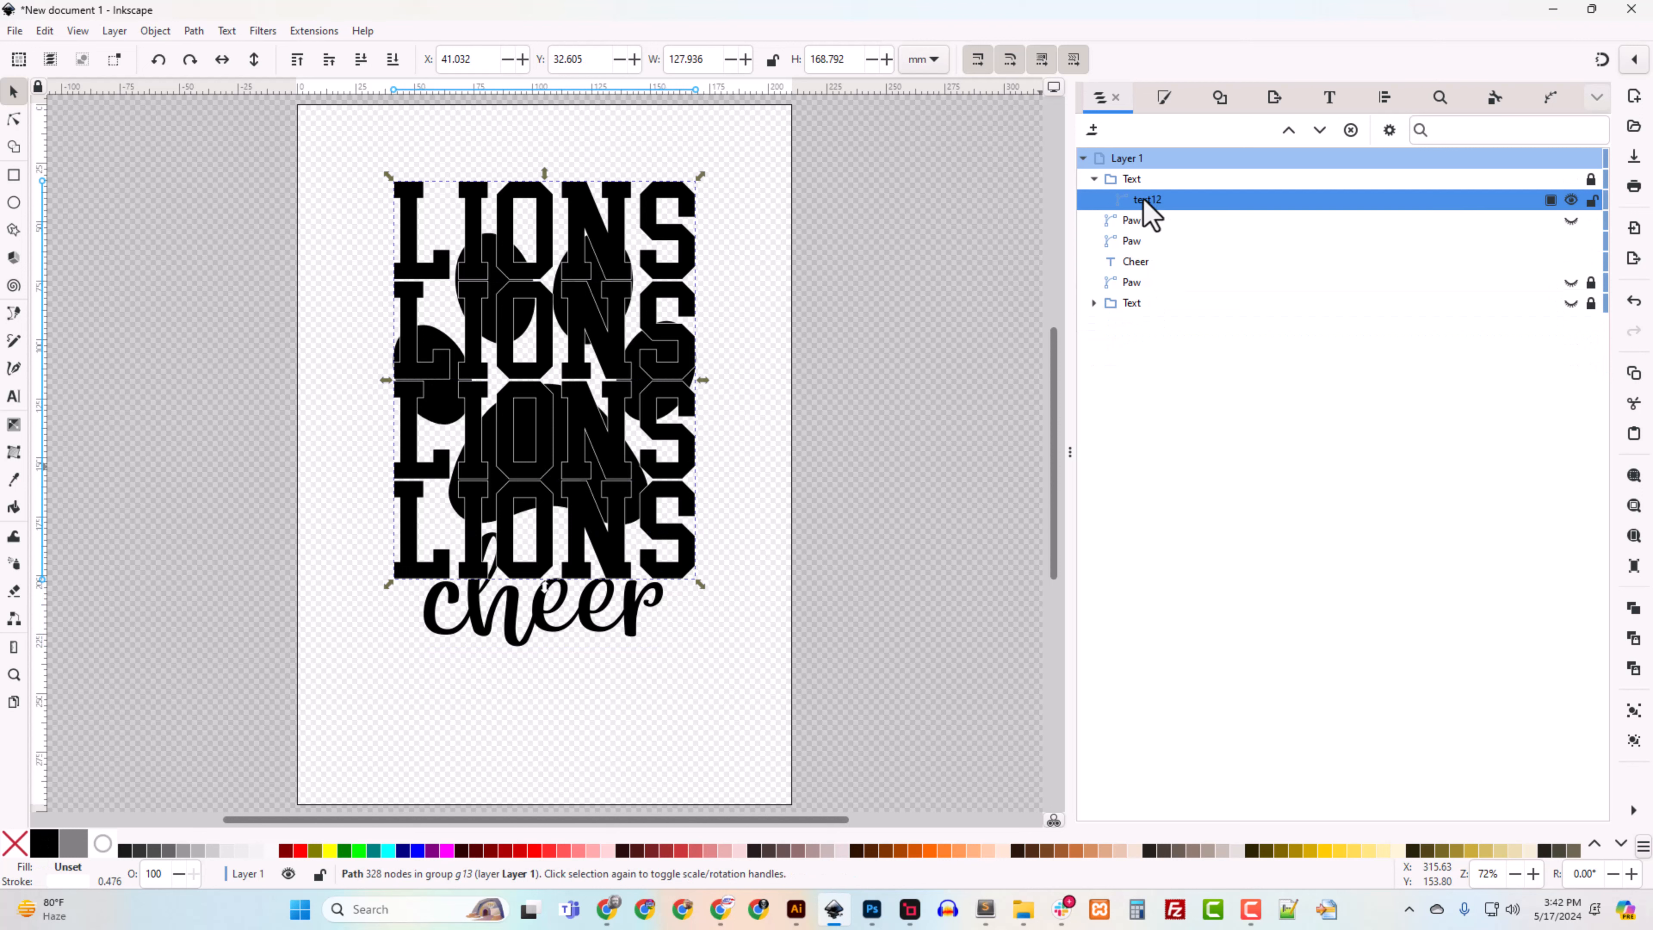
Step: Move the combined LIONS path out of its group to the top of Layer 1 and delete the empty Text group
drag(1147, 203, 1143, 164)
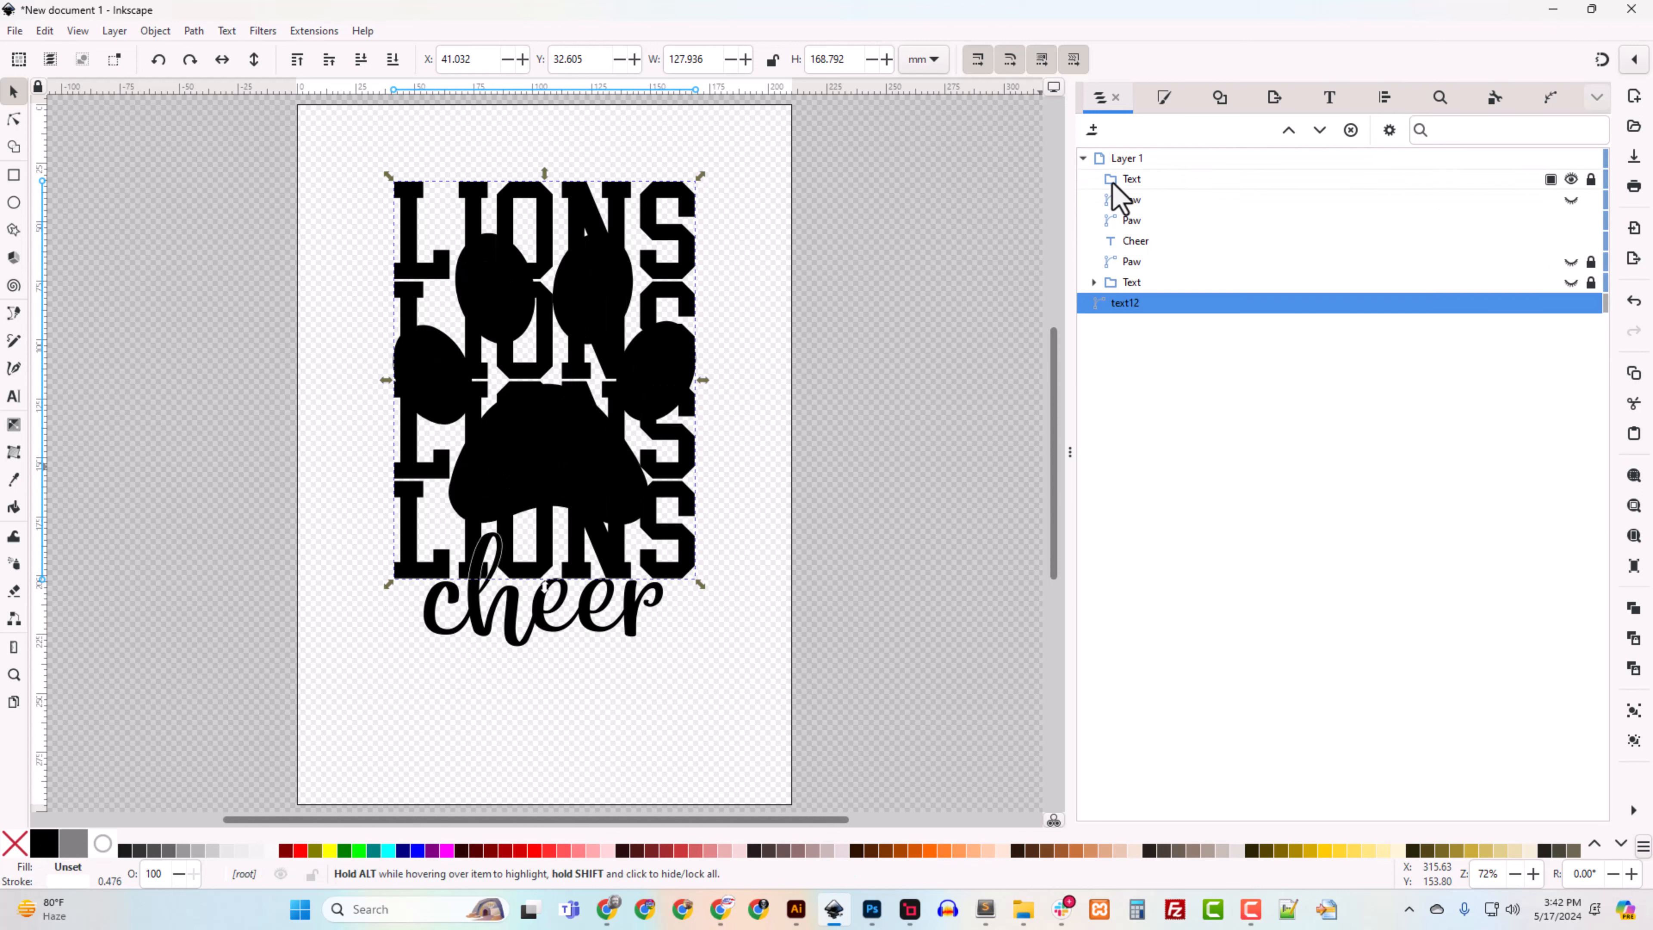
drag(1133, 305, 1132, 173)
click(1129, 201)
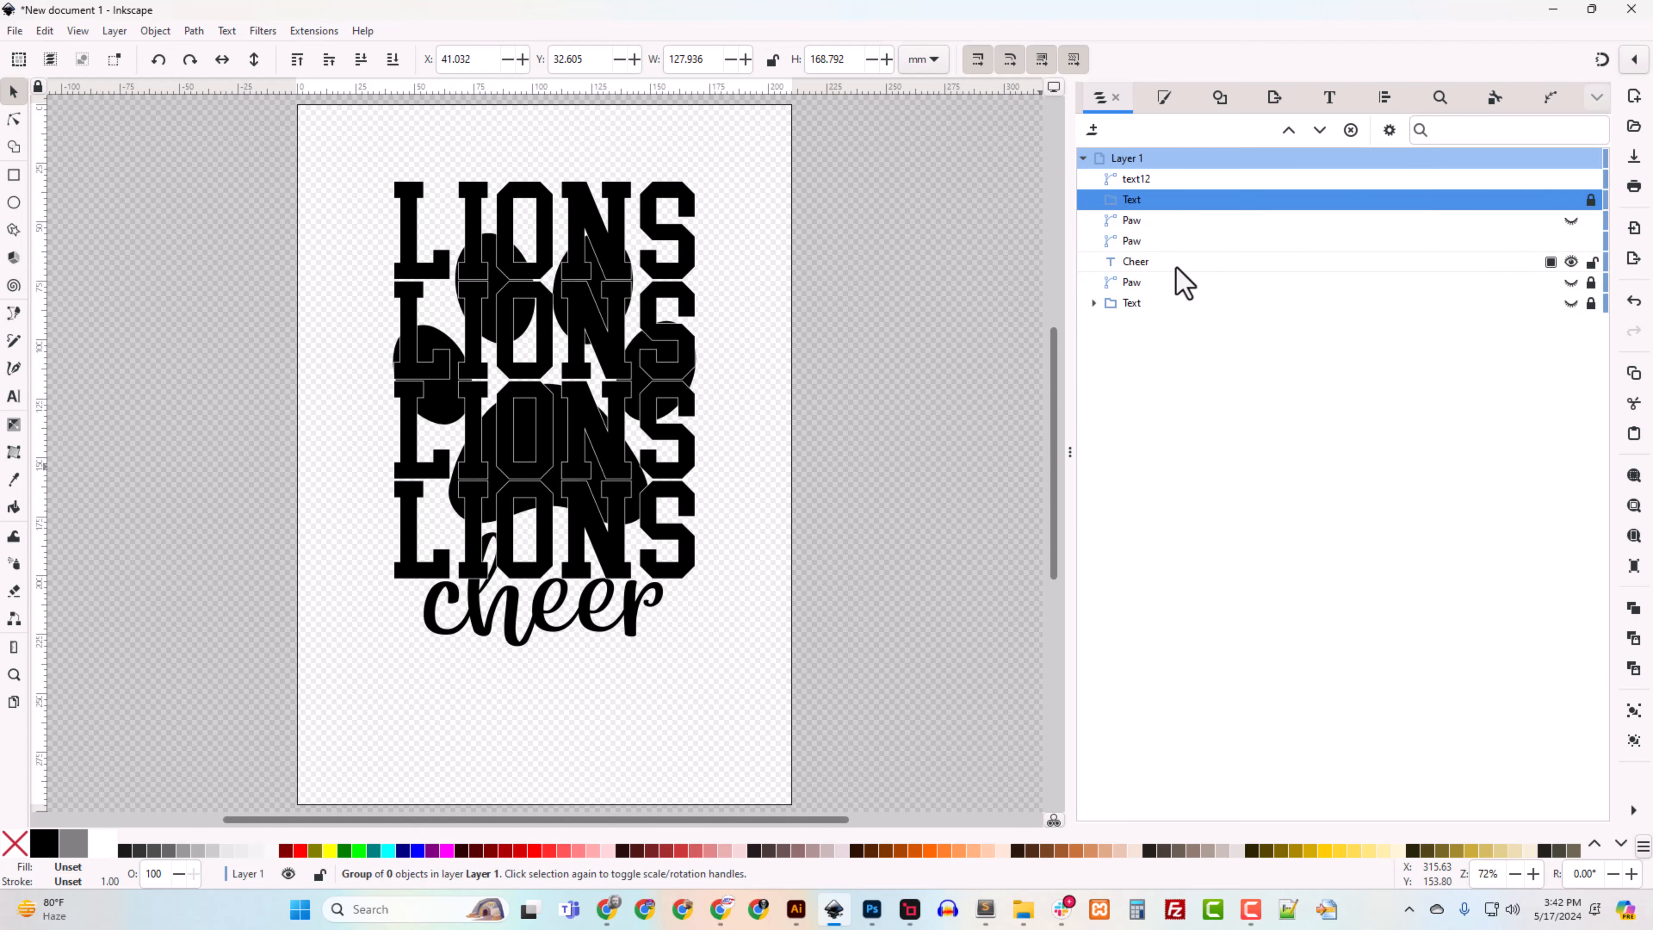
key(Delete)
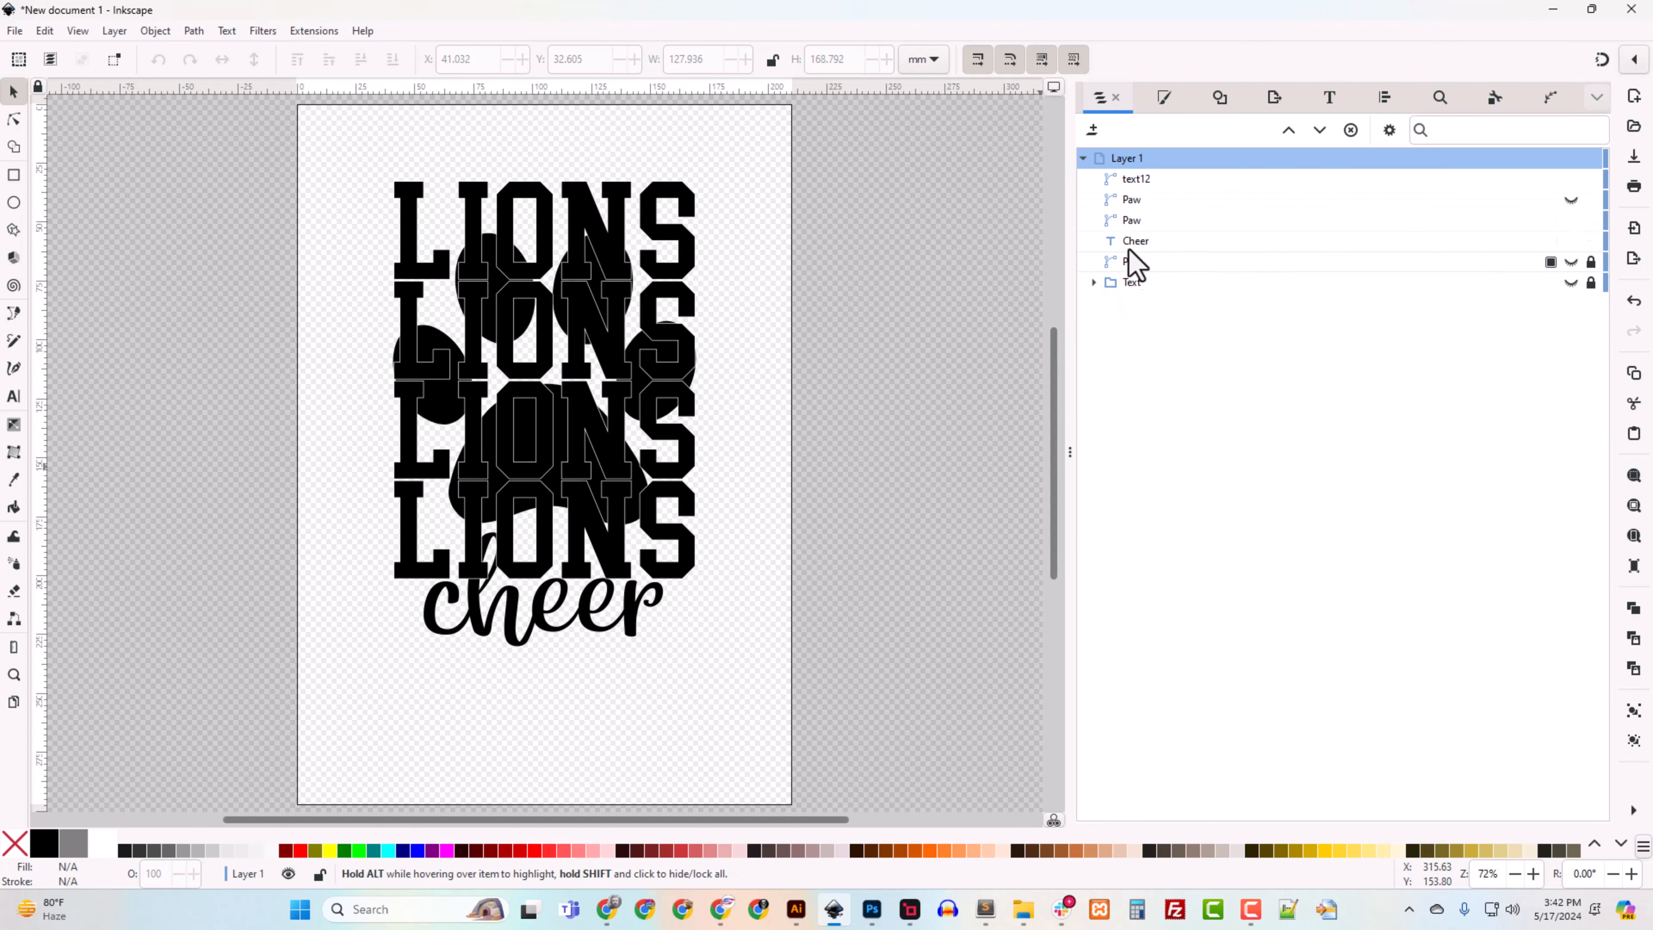
Step: Move the hidden, unlocked Paw copy above the combined LIONS path, unhide it, and hide the lower unlocked Paw
click(1130, 202)
drag(1130, 202, 1133, 170)
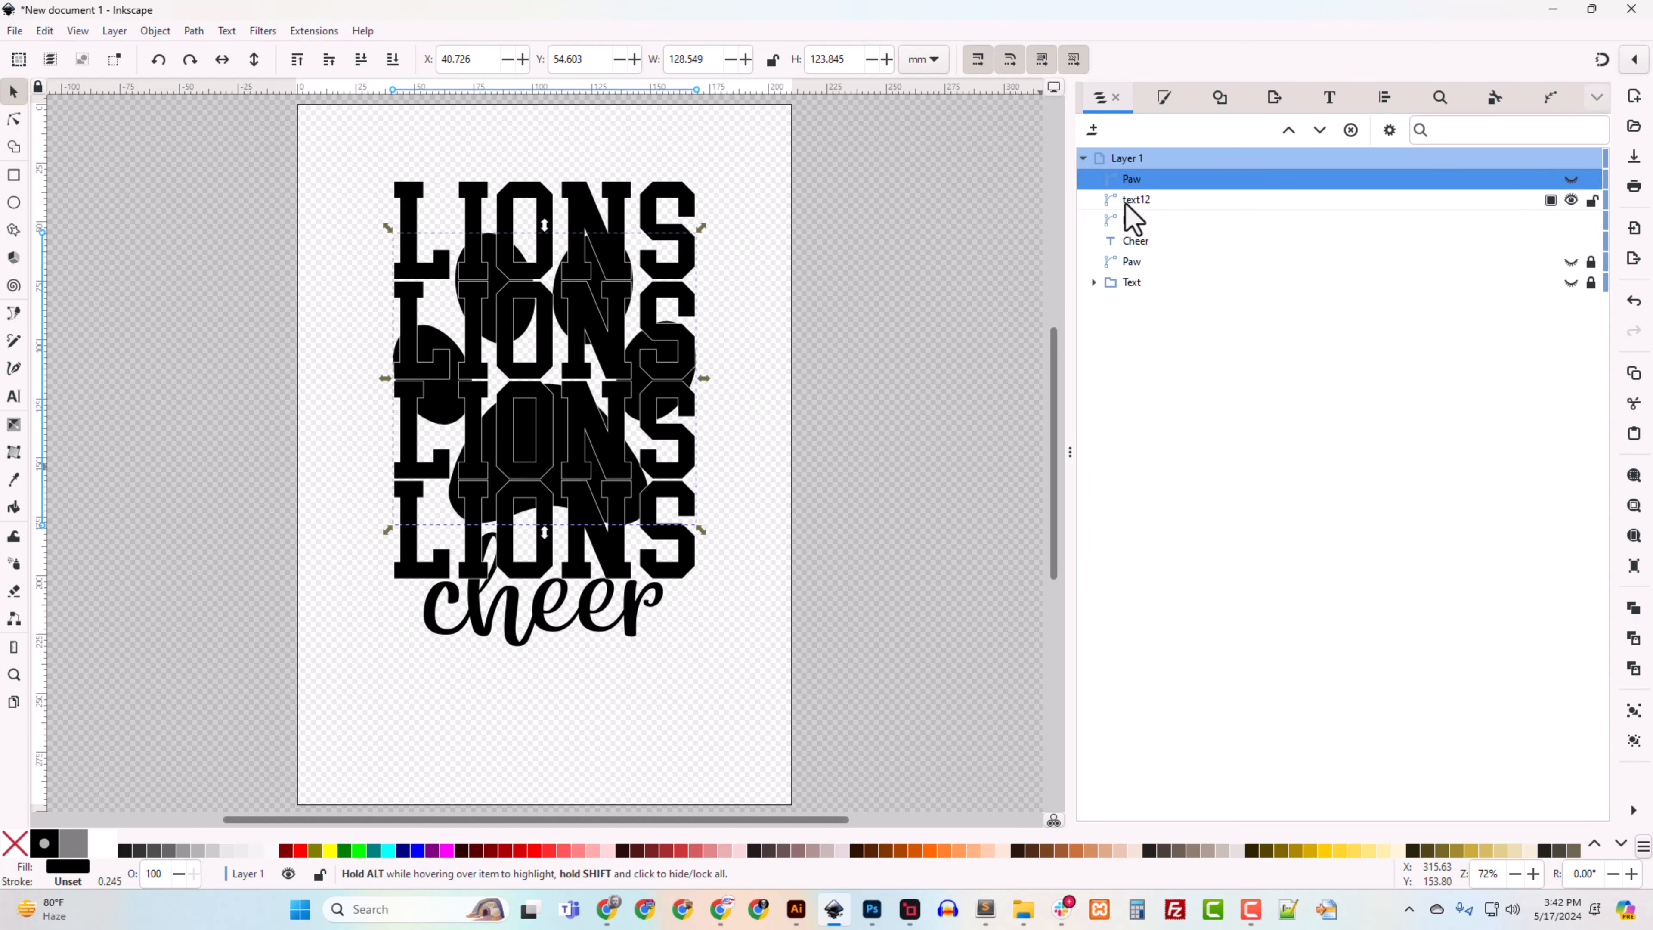
click(1571, 180)
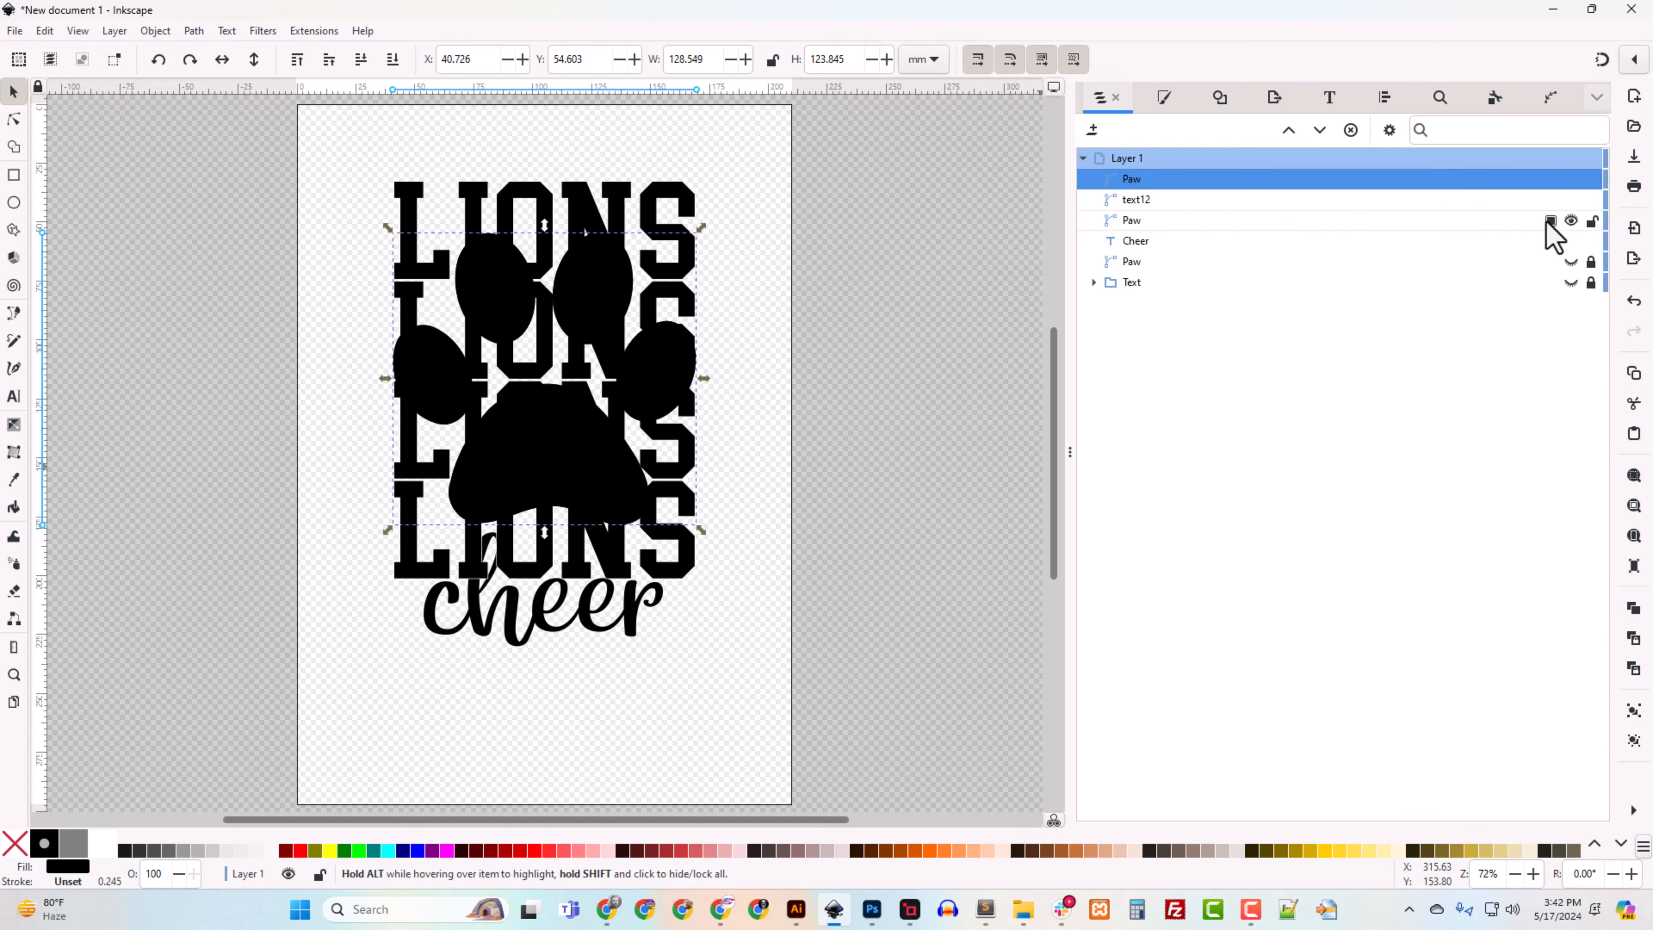
click(1570, 221)
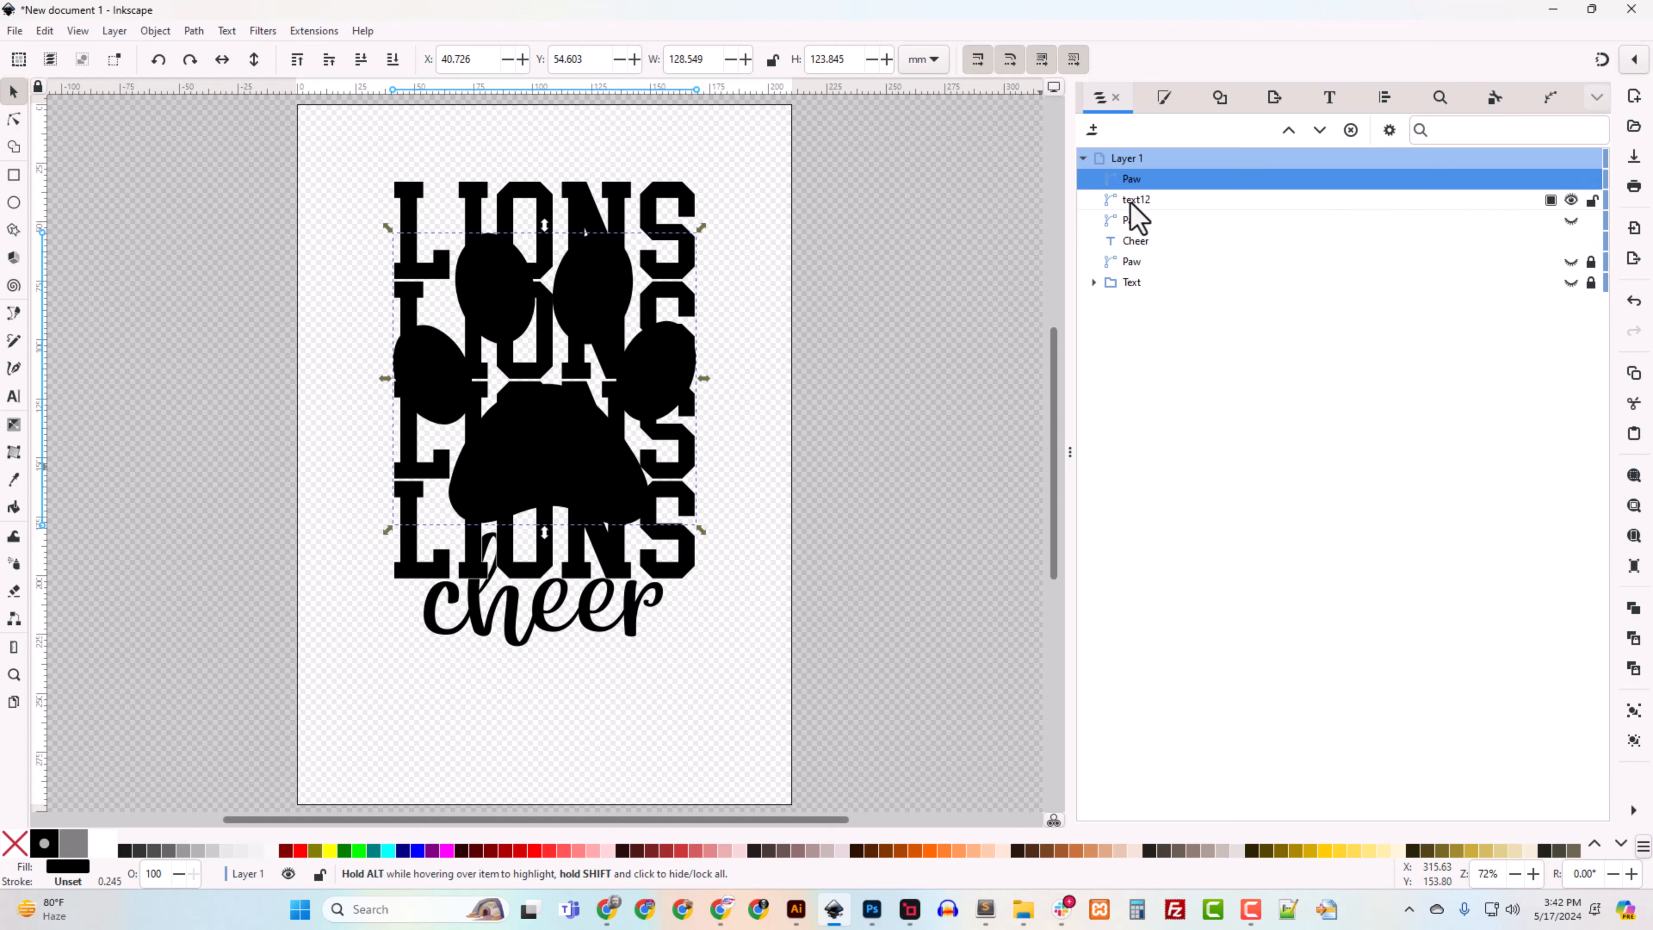
Step: Convert the Cheer text to a path and raise it above the LIONS path, directly beneath the visible Paw
click(1124, 243)
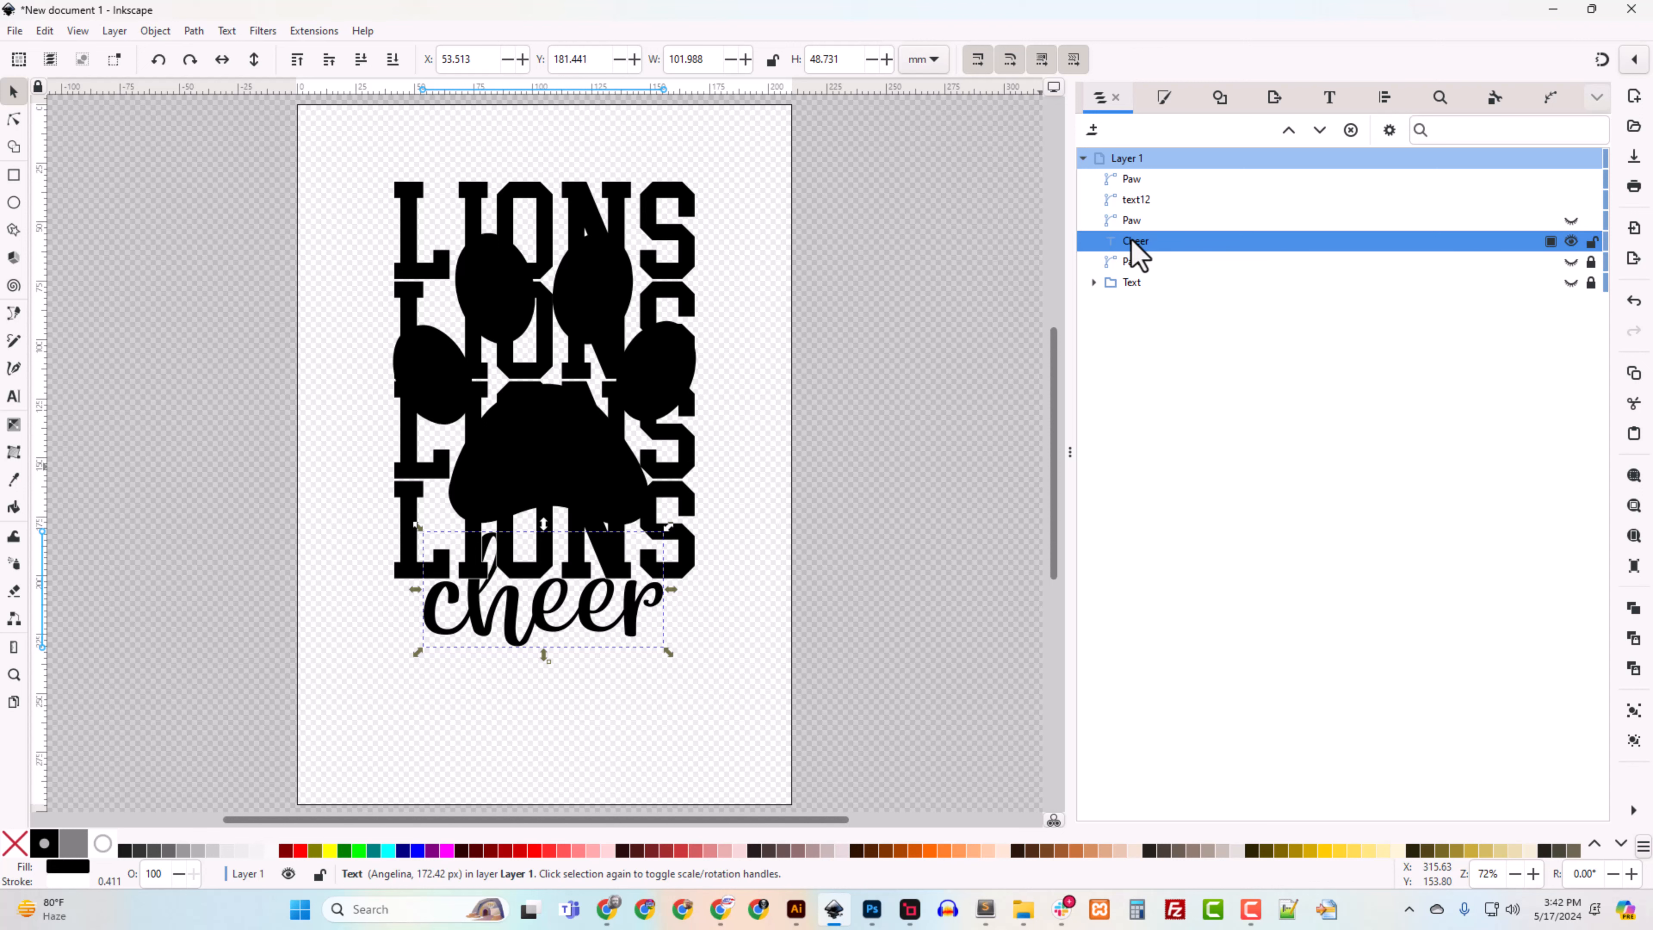
key(ctrl+shift+c)
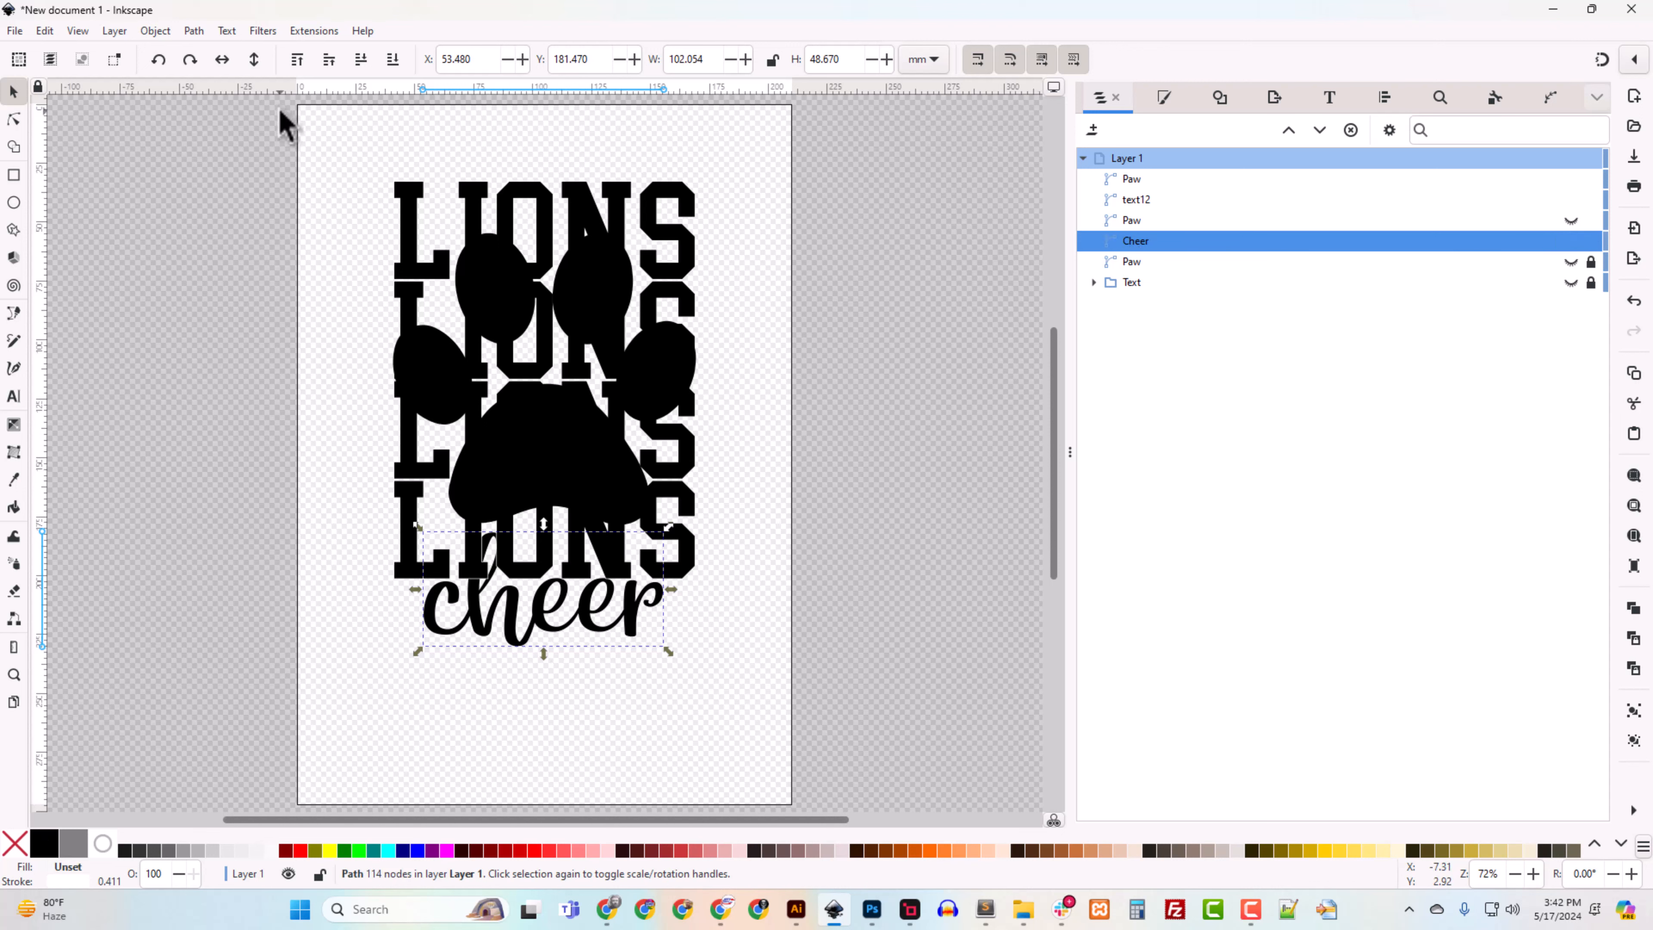
key(Page_Up)
key(Page_Up)
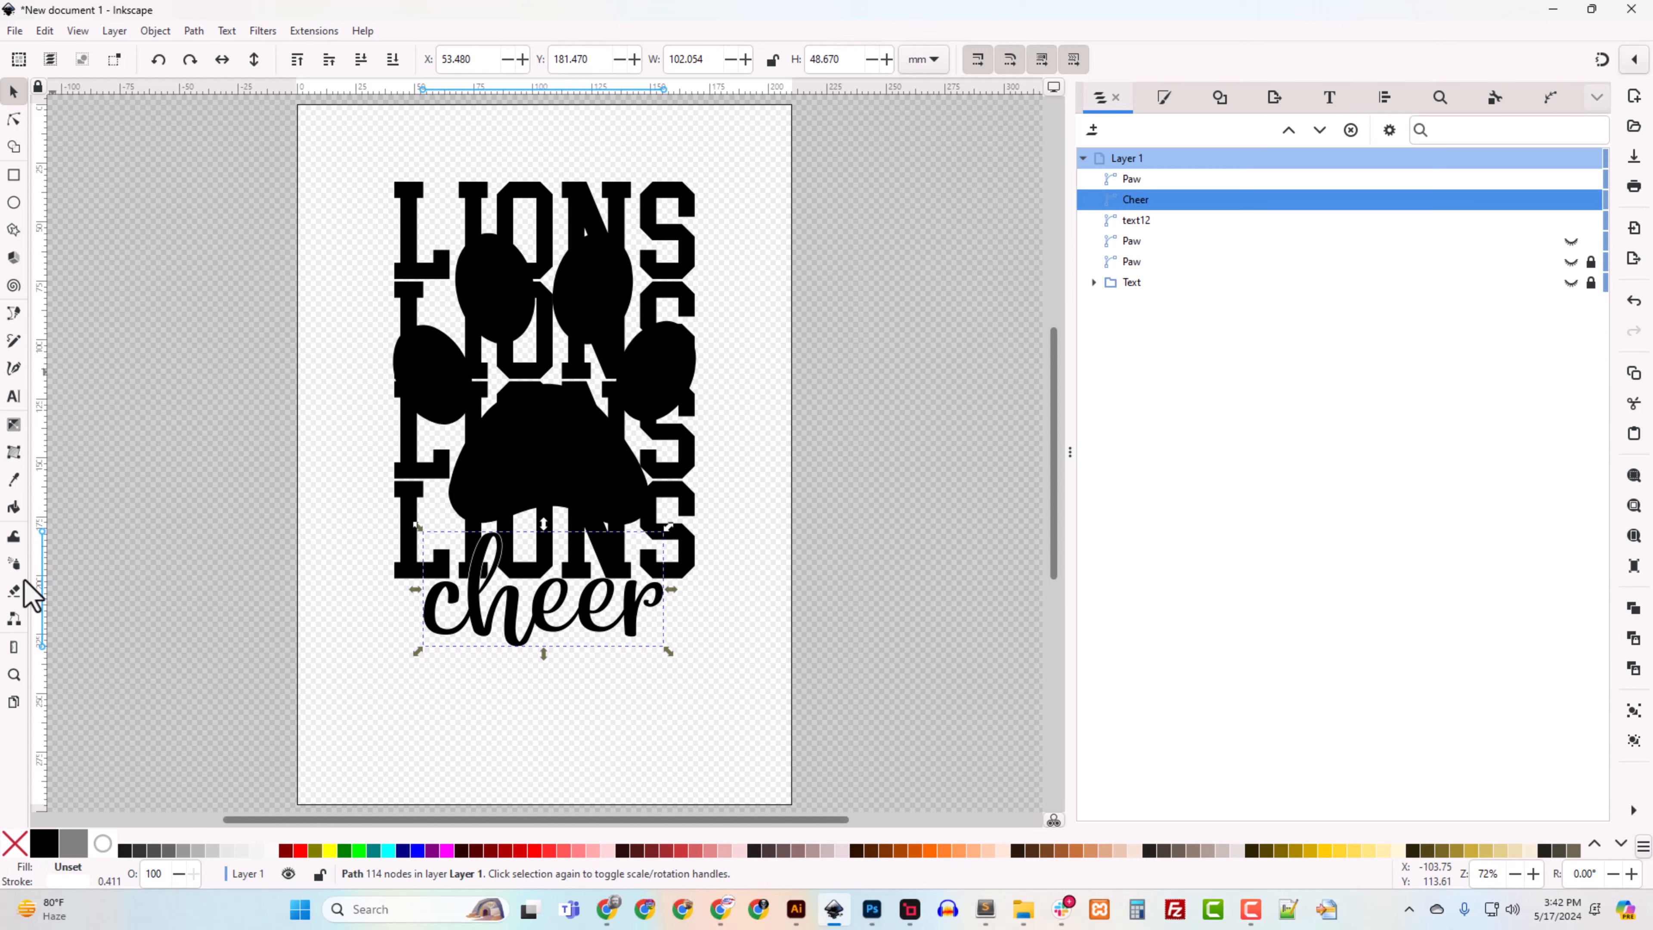
Step: Nudge the Cheer path up to Y 176.149 mm
click(518, 618)
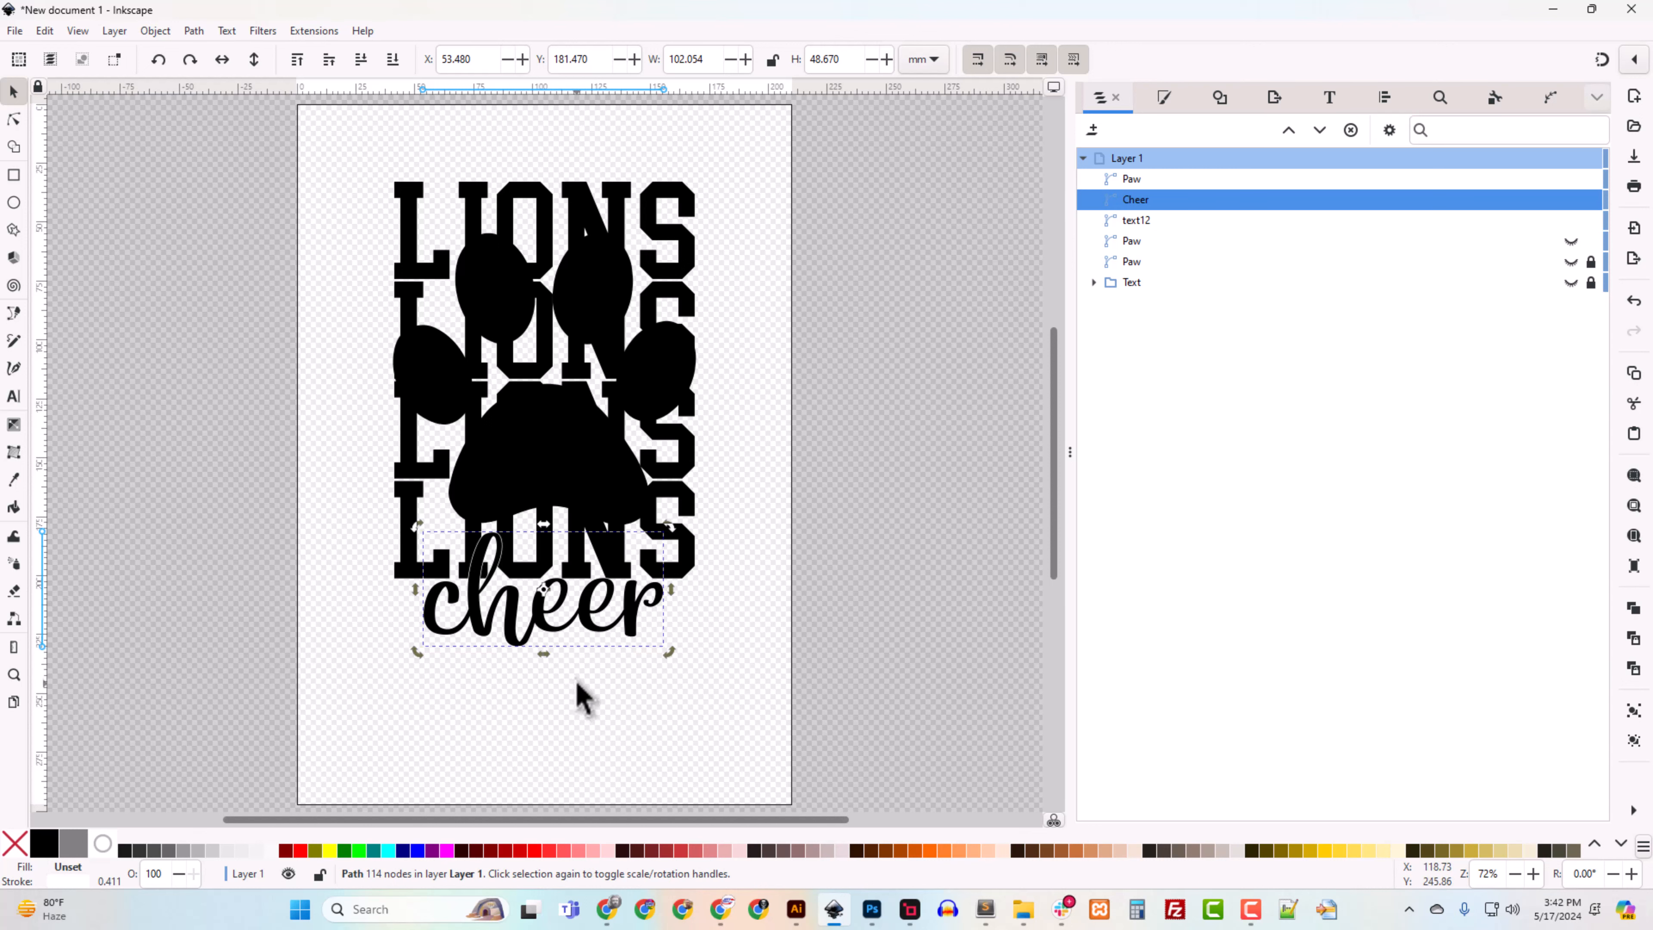
click(479, 622)
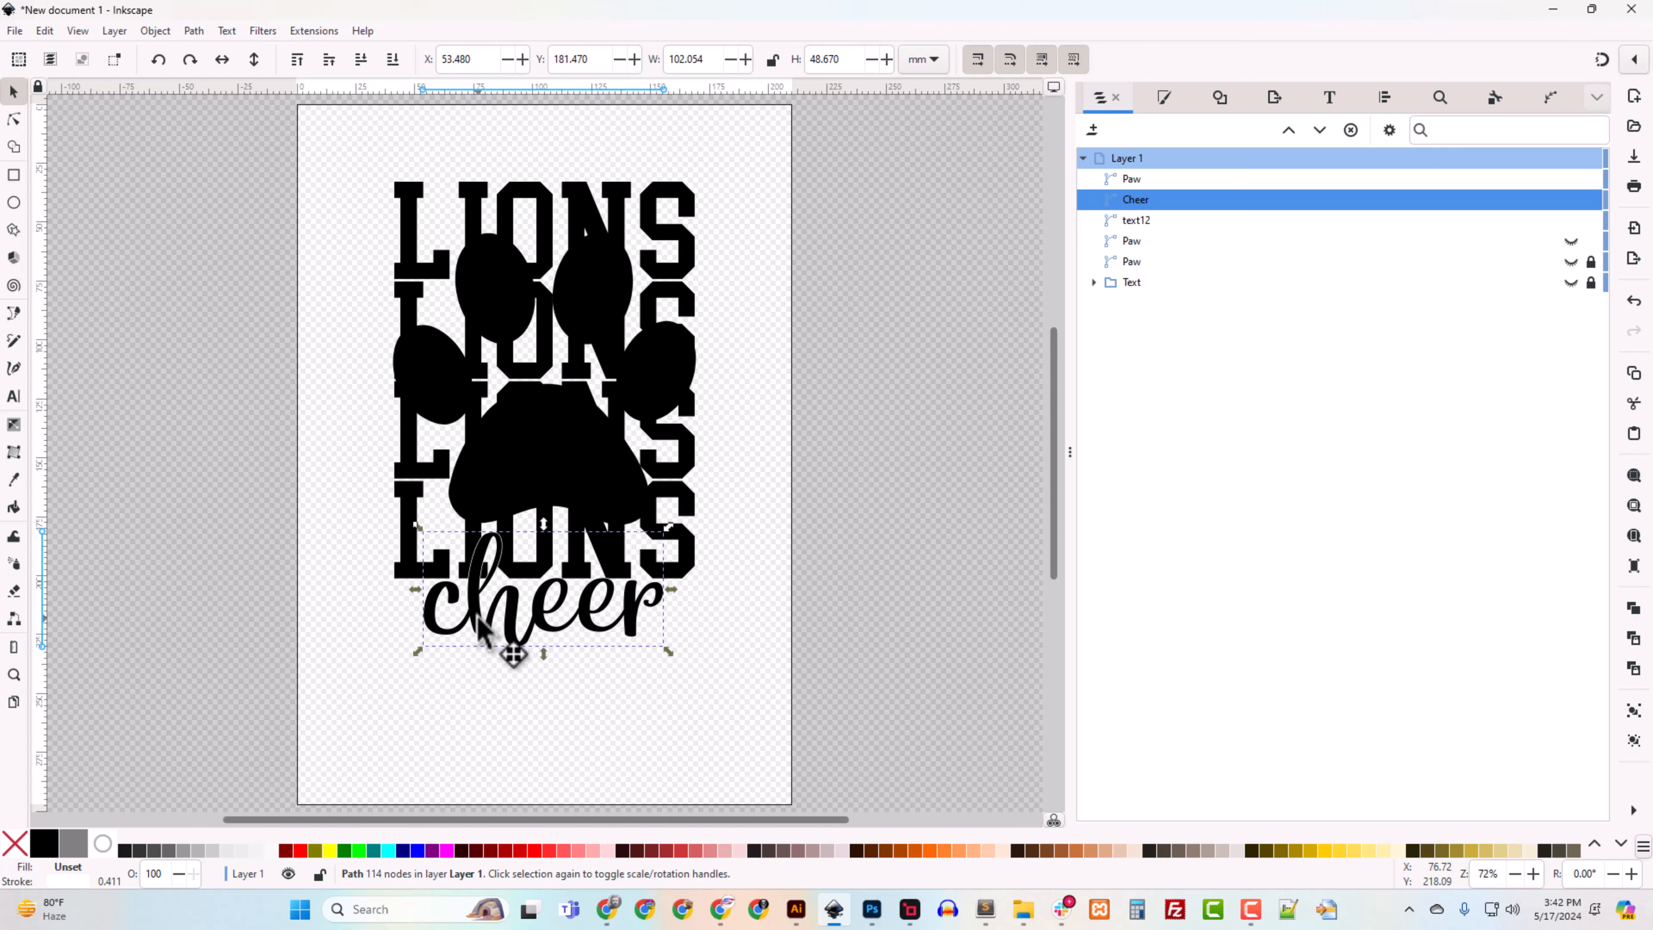
key(shift+Up)
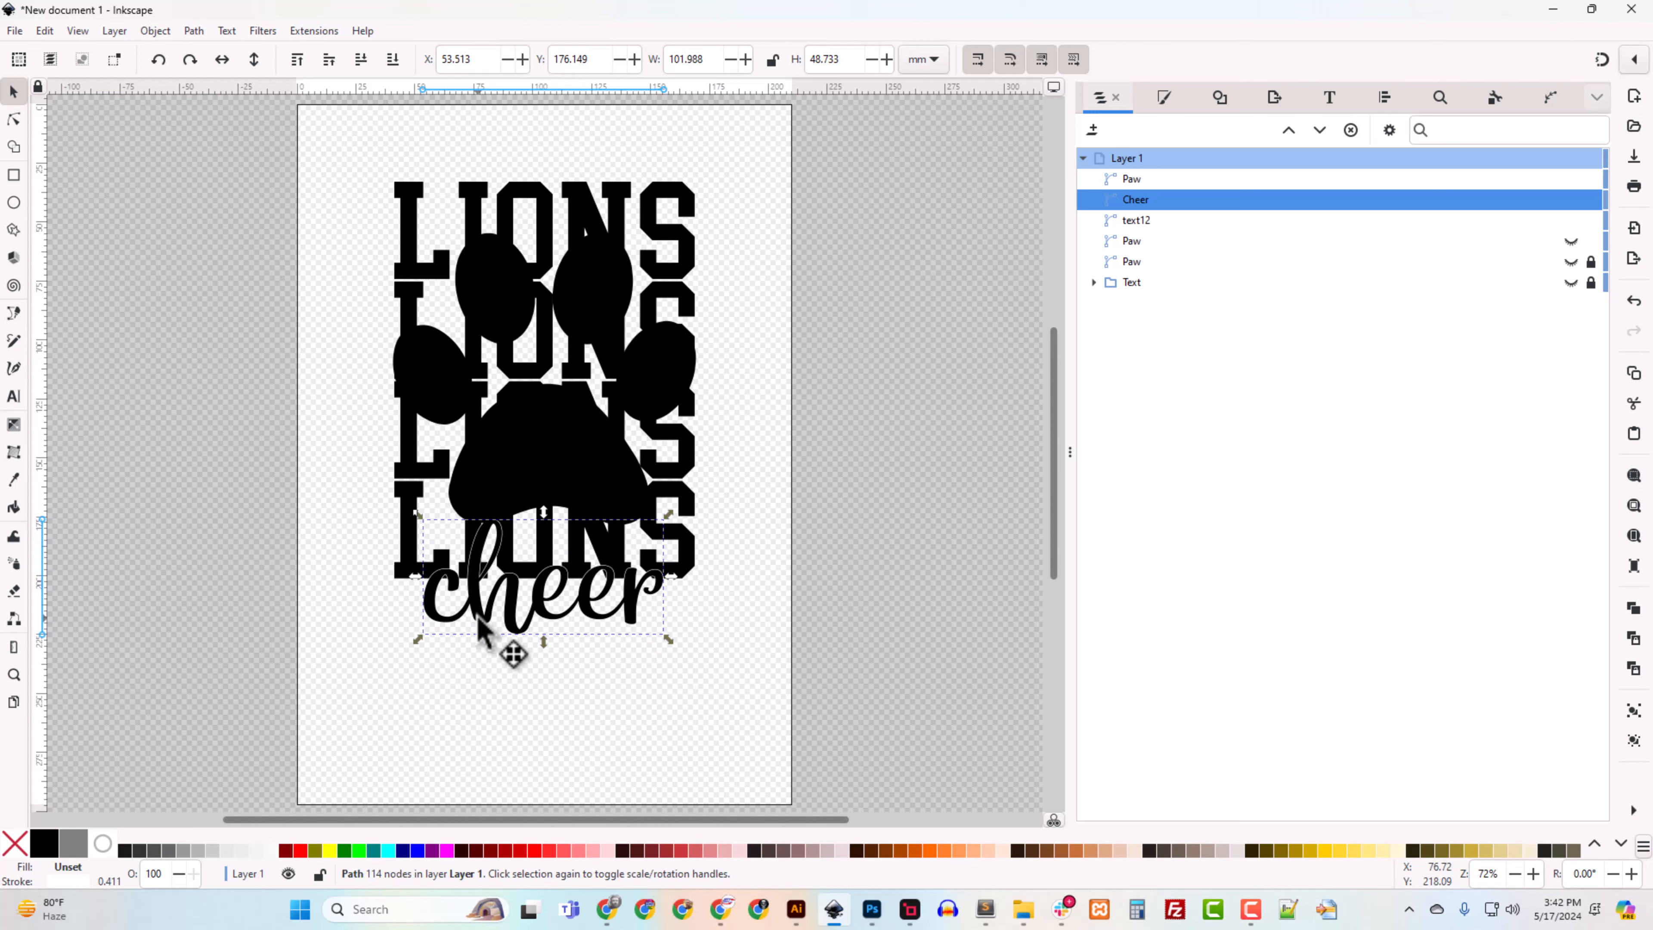
Step: Nudge the visible Paw up to Y 50.370 mm and place it below Cheer in the stacking order
click(570, 456)
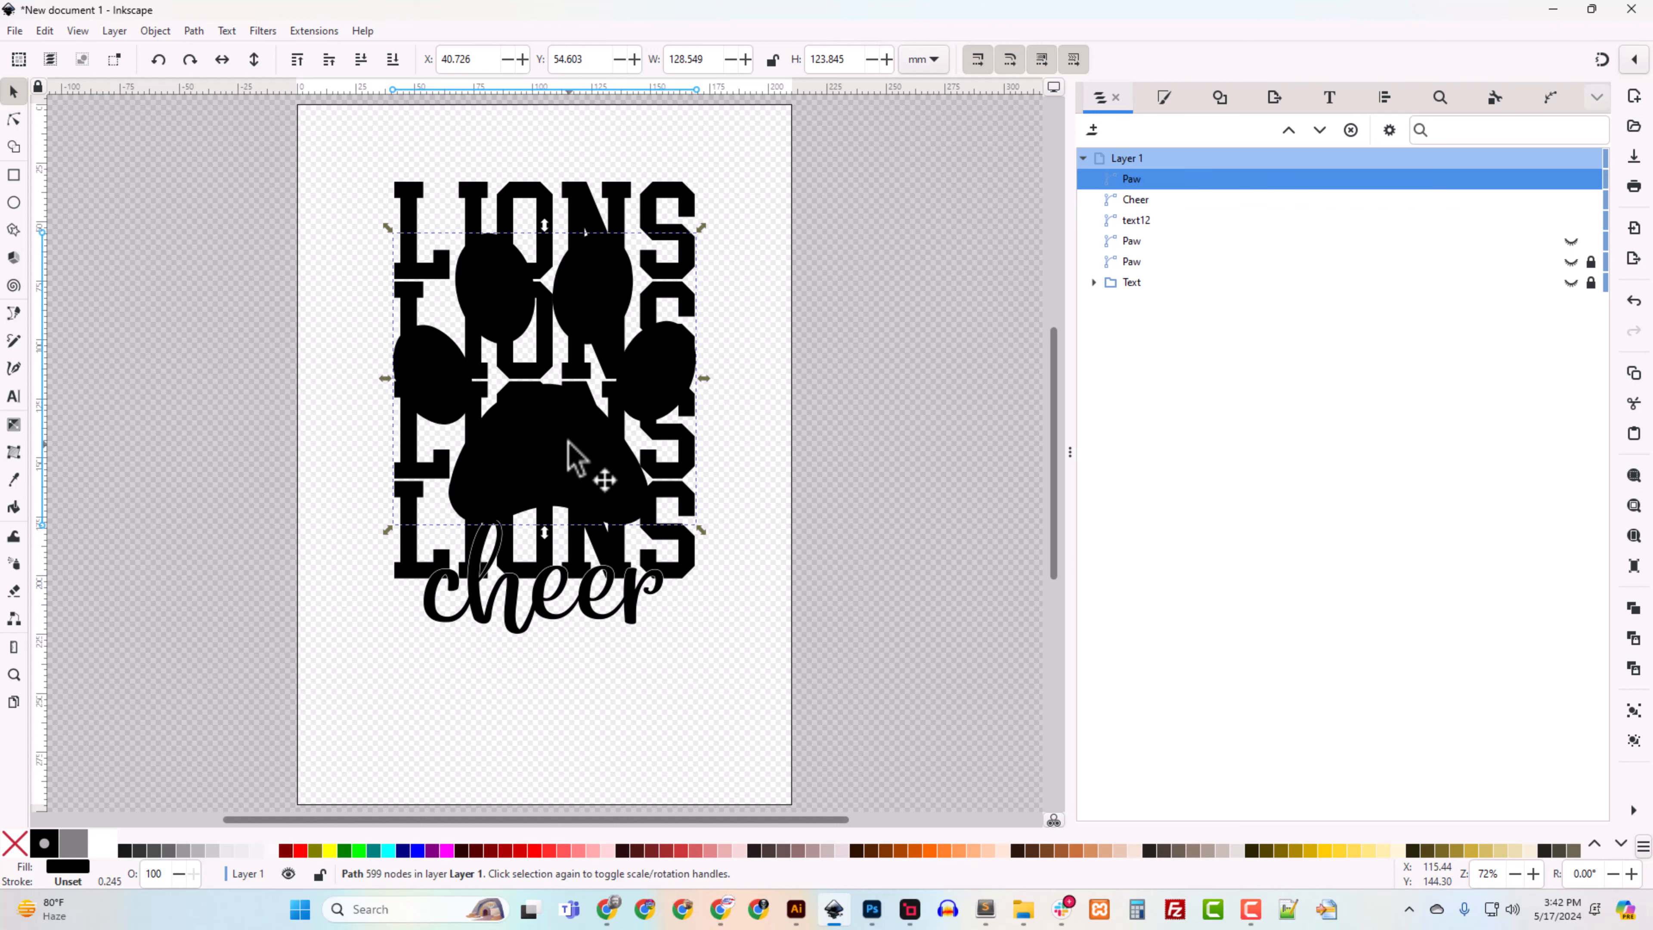
key(shift+Up)
key(Down)
key(Down)
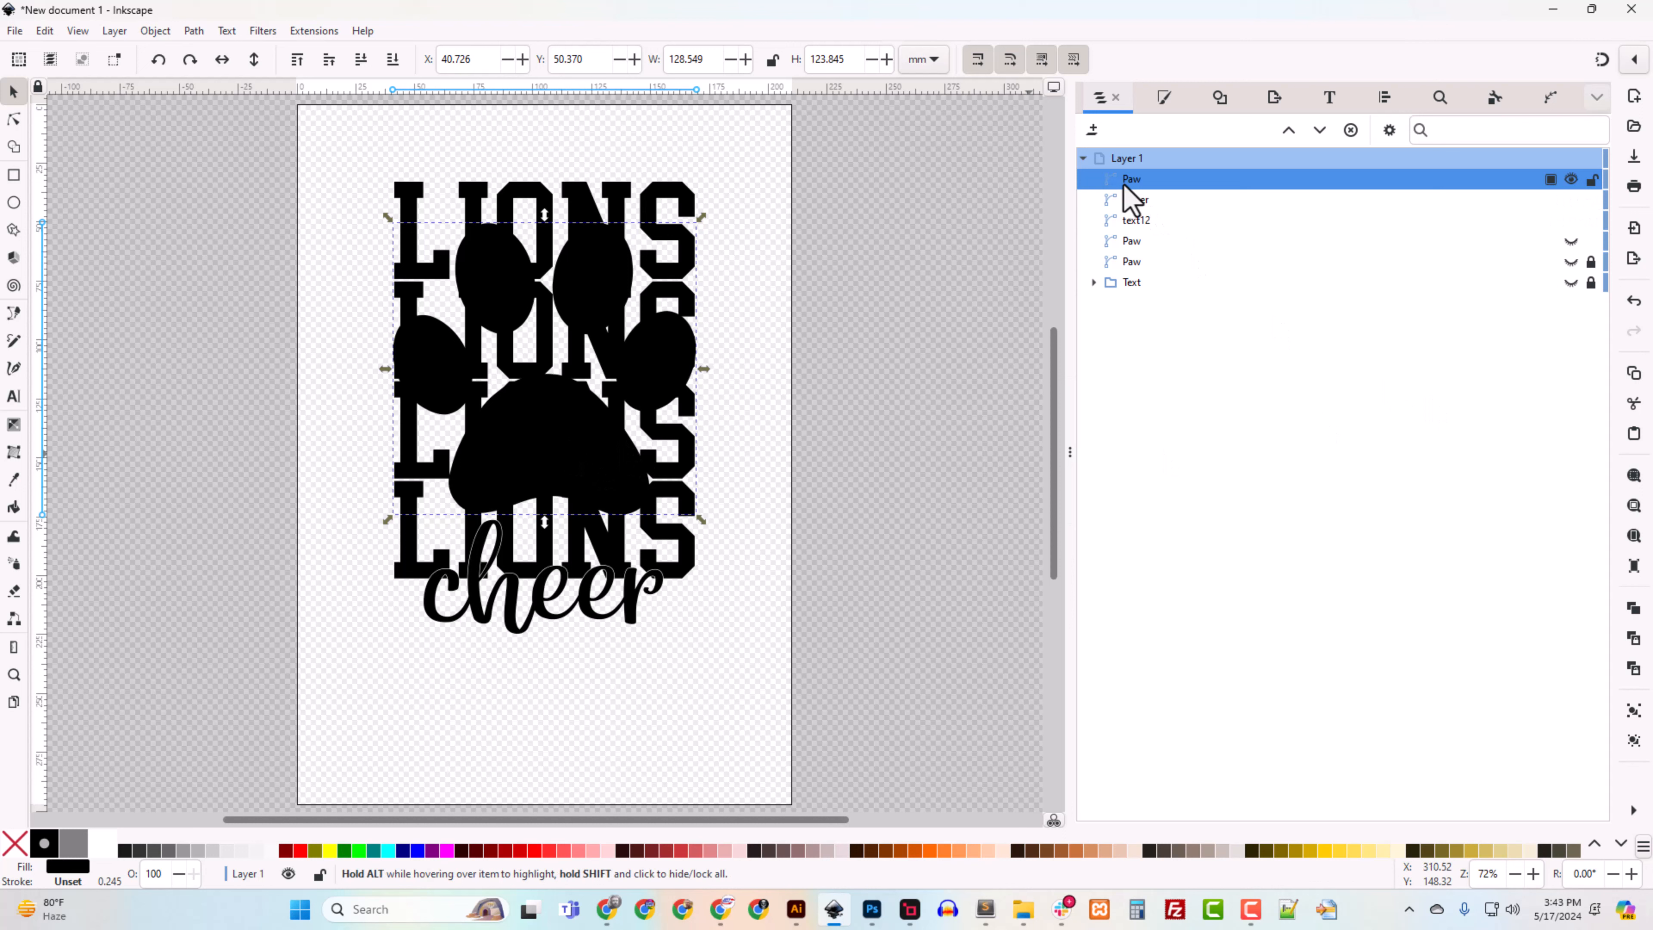
drag(1151, 183, 1165, 223)
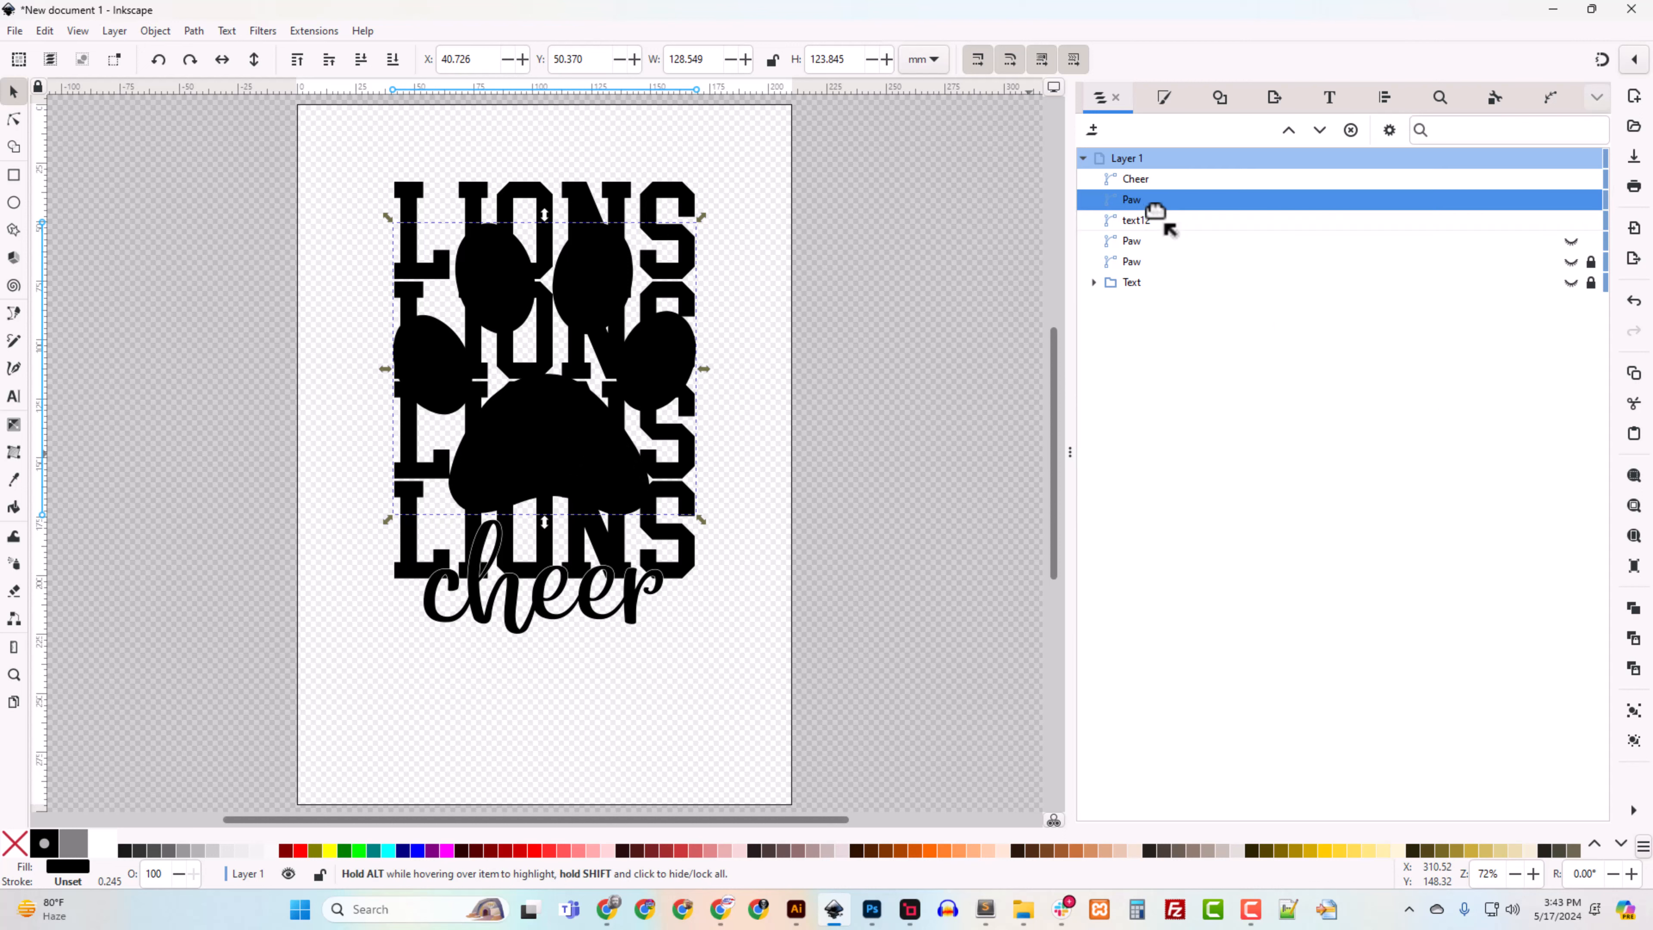
Step: Try an intersection of the visible Paw with the combined LIONS path, and undo it
shift+click(1140, 221)
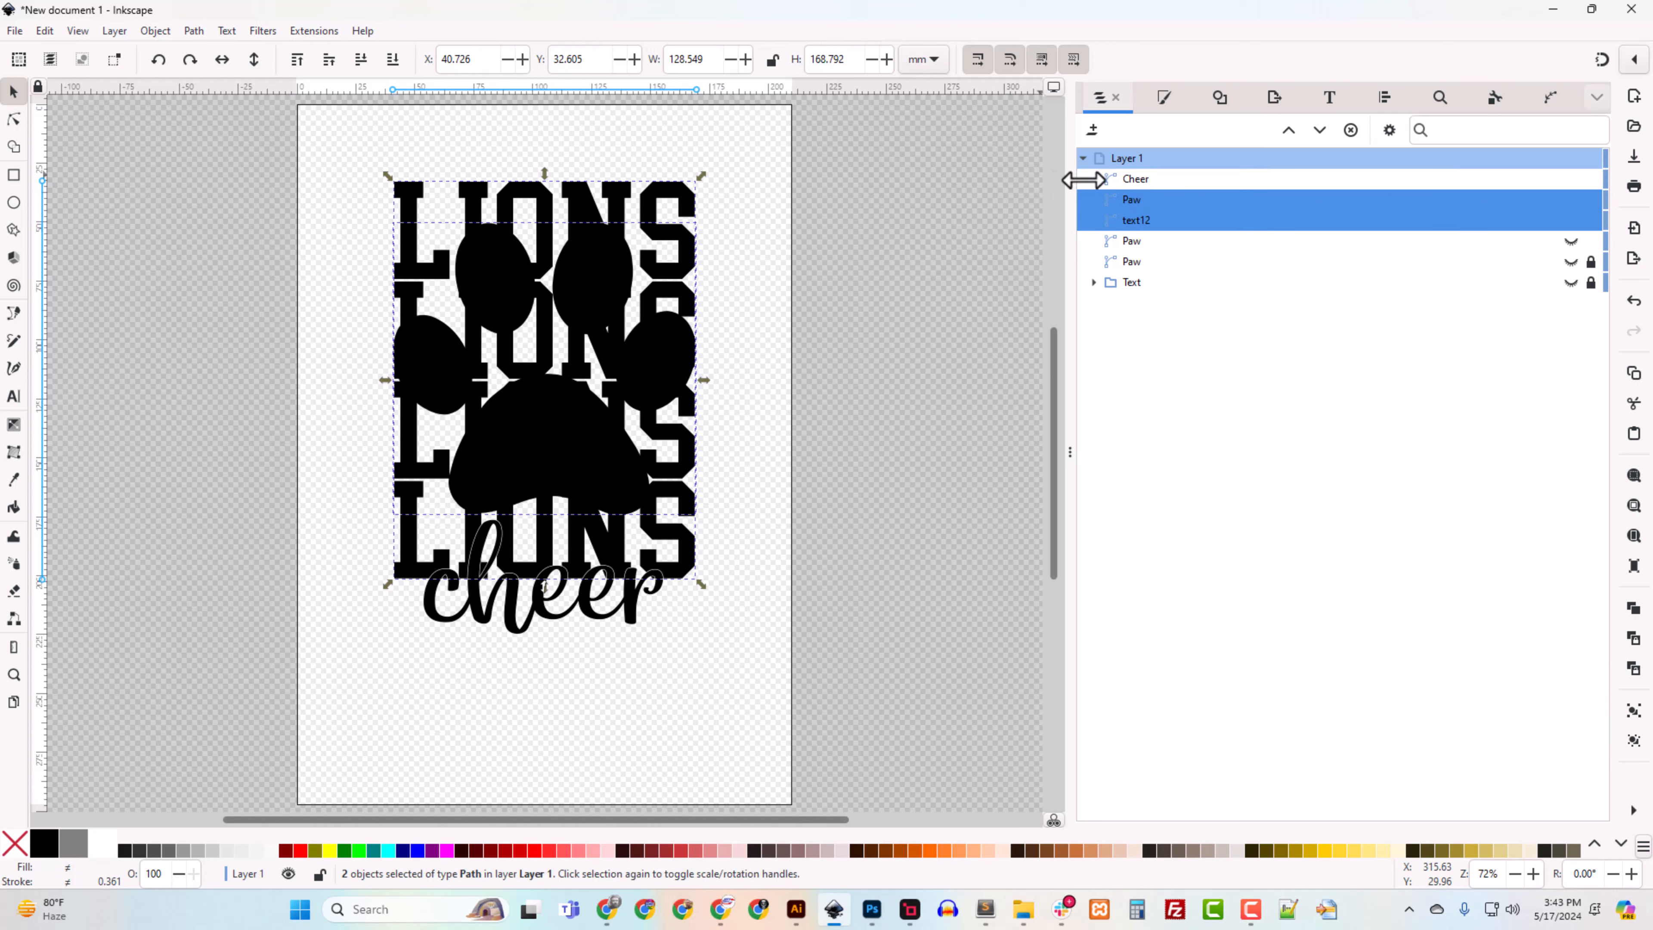
click(192, 31)
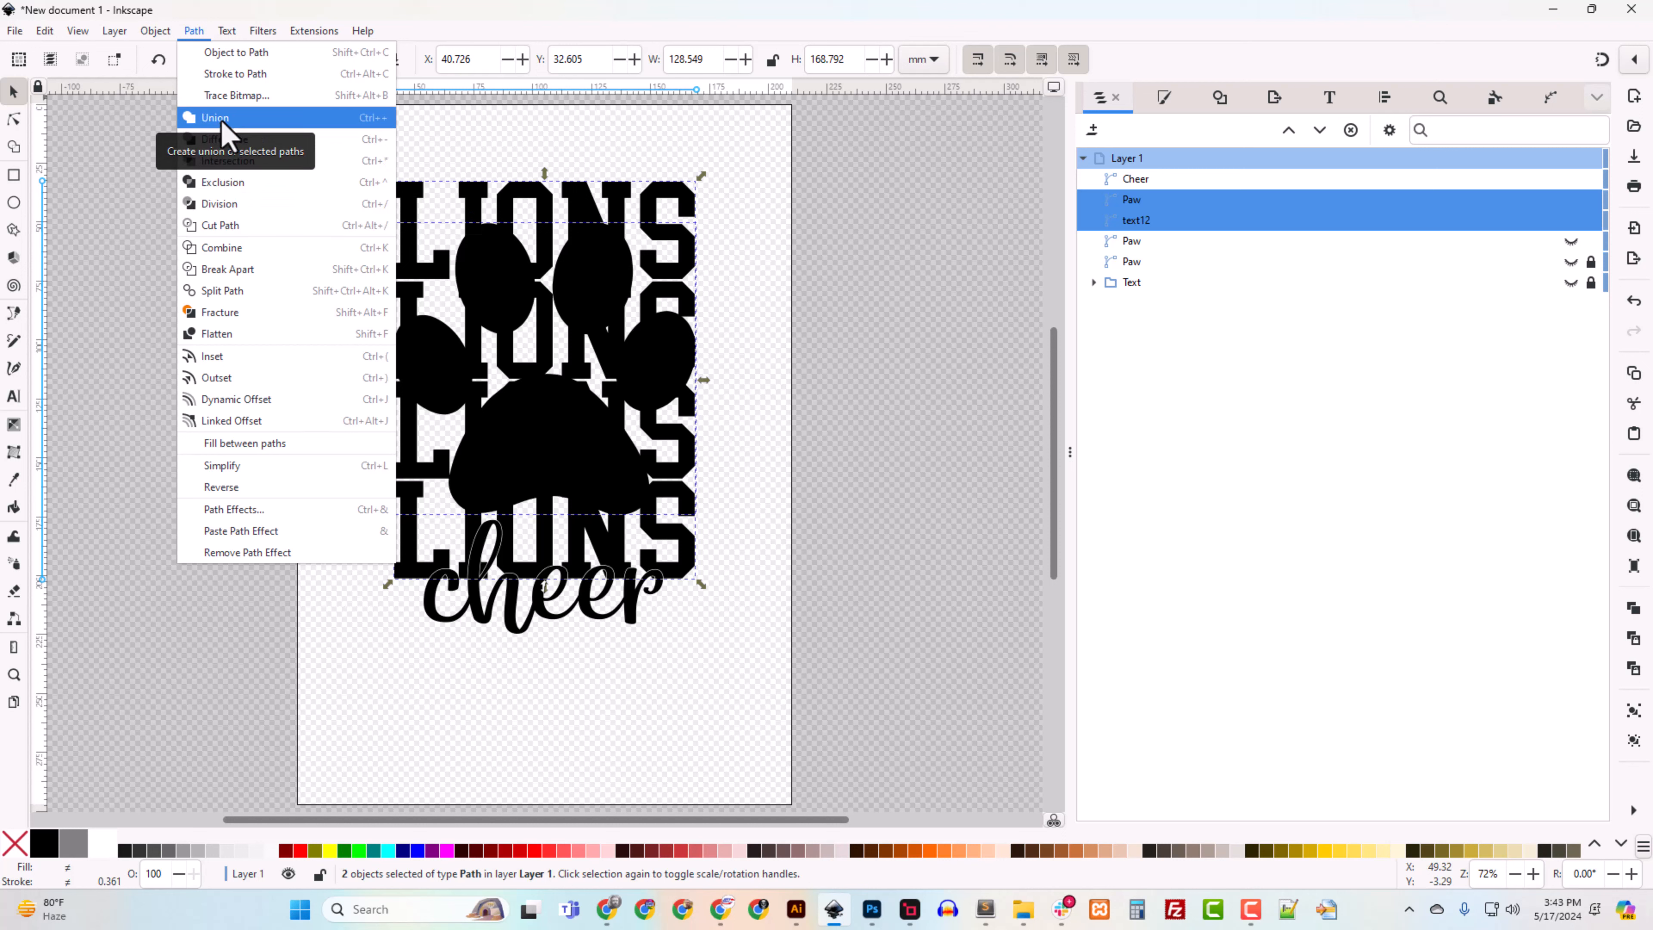
click(222, 163)
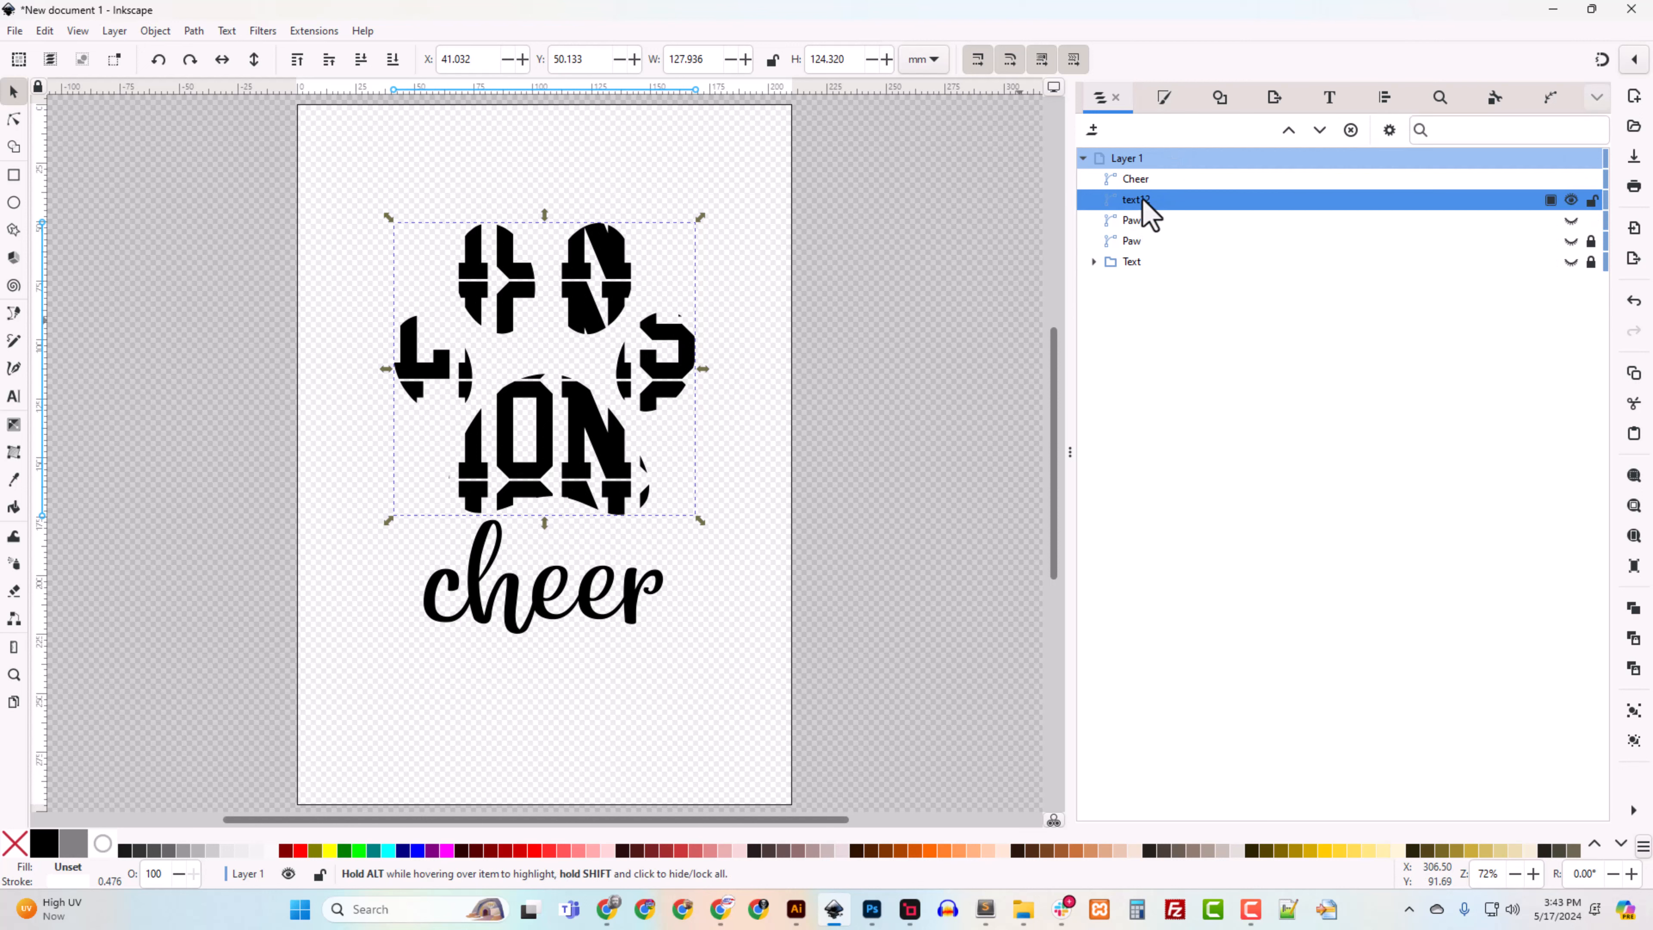
key(ctrl+z)
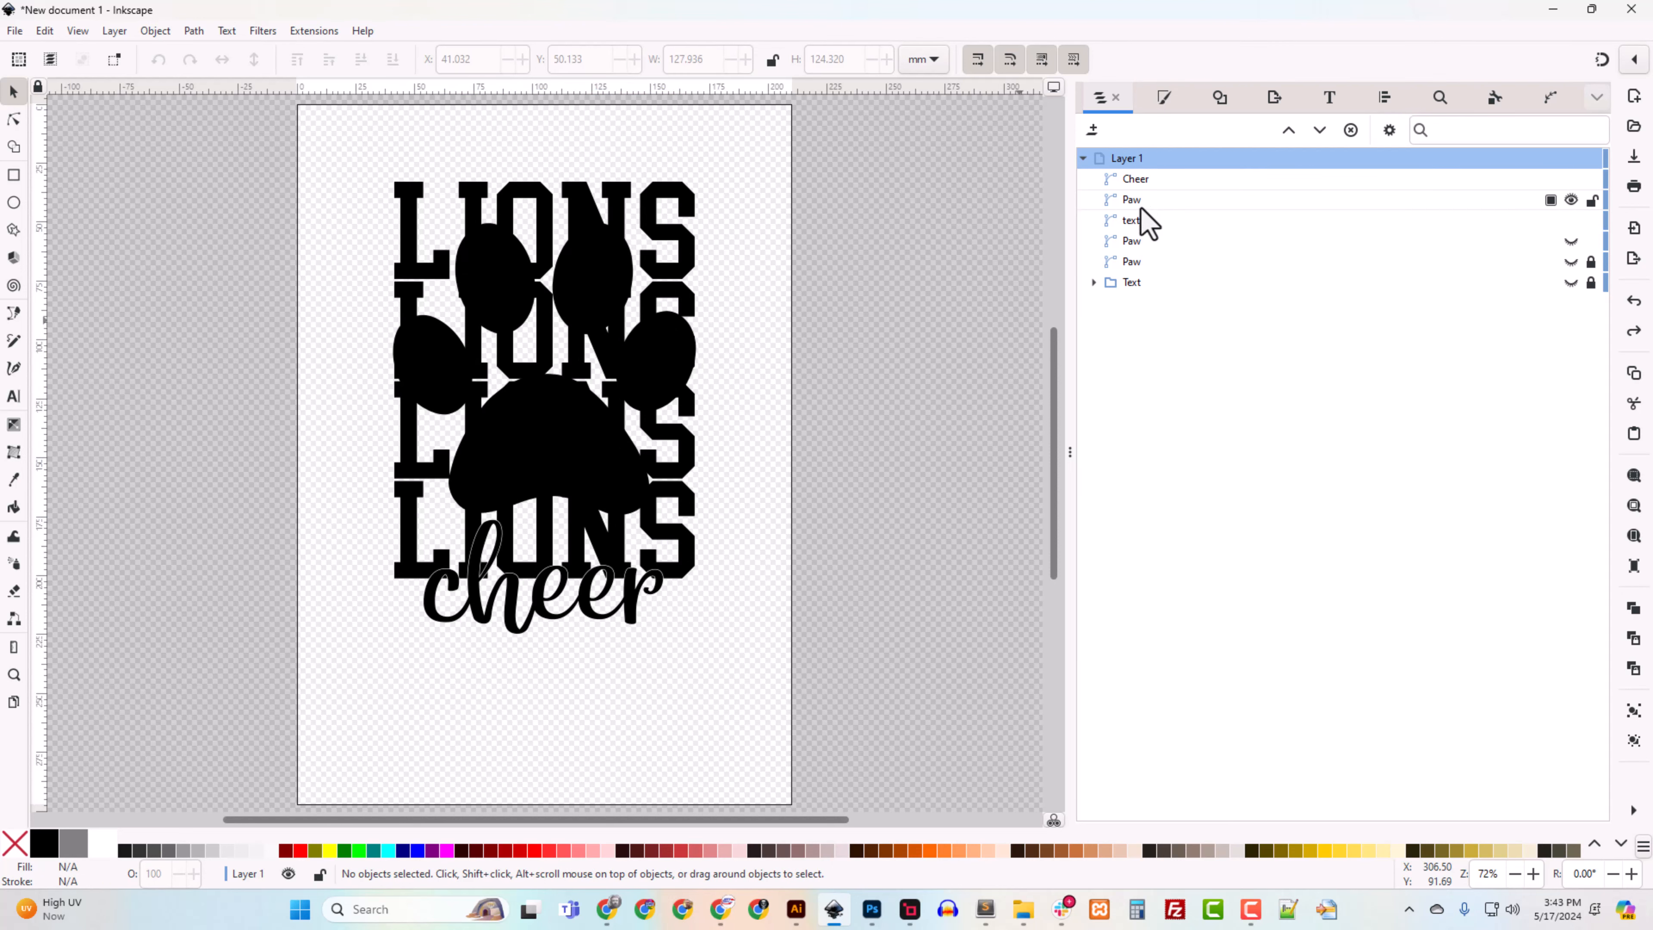
Step: Duplicate the combined LIONS path and rename the copy as text
click(1142, 221)
right_click(1140, 221)
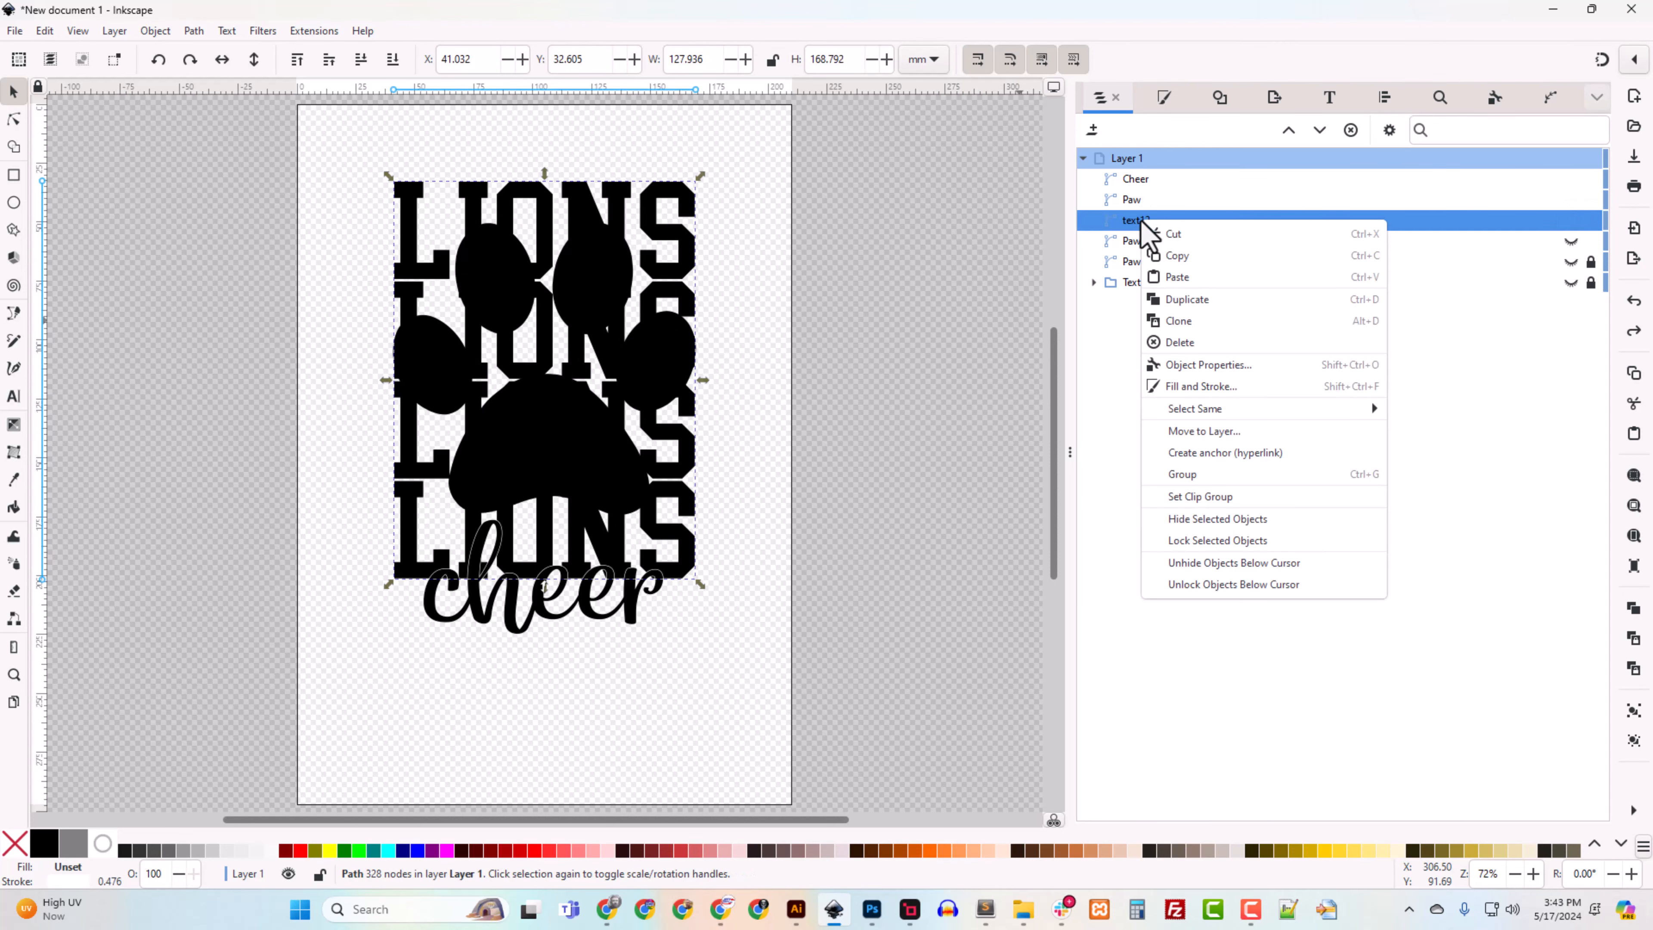
click(1179, 300)
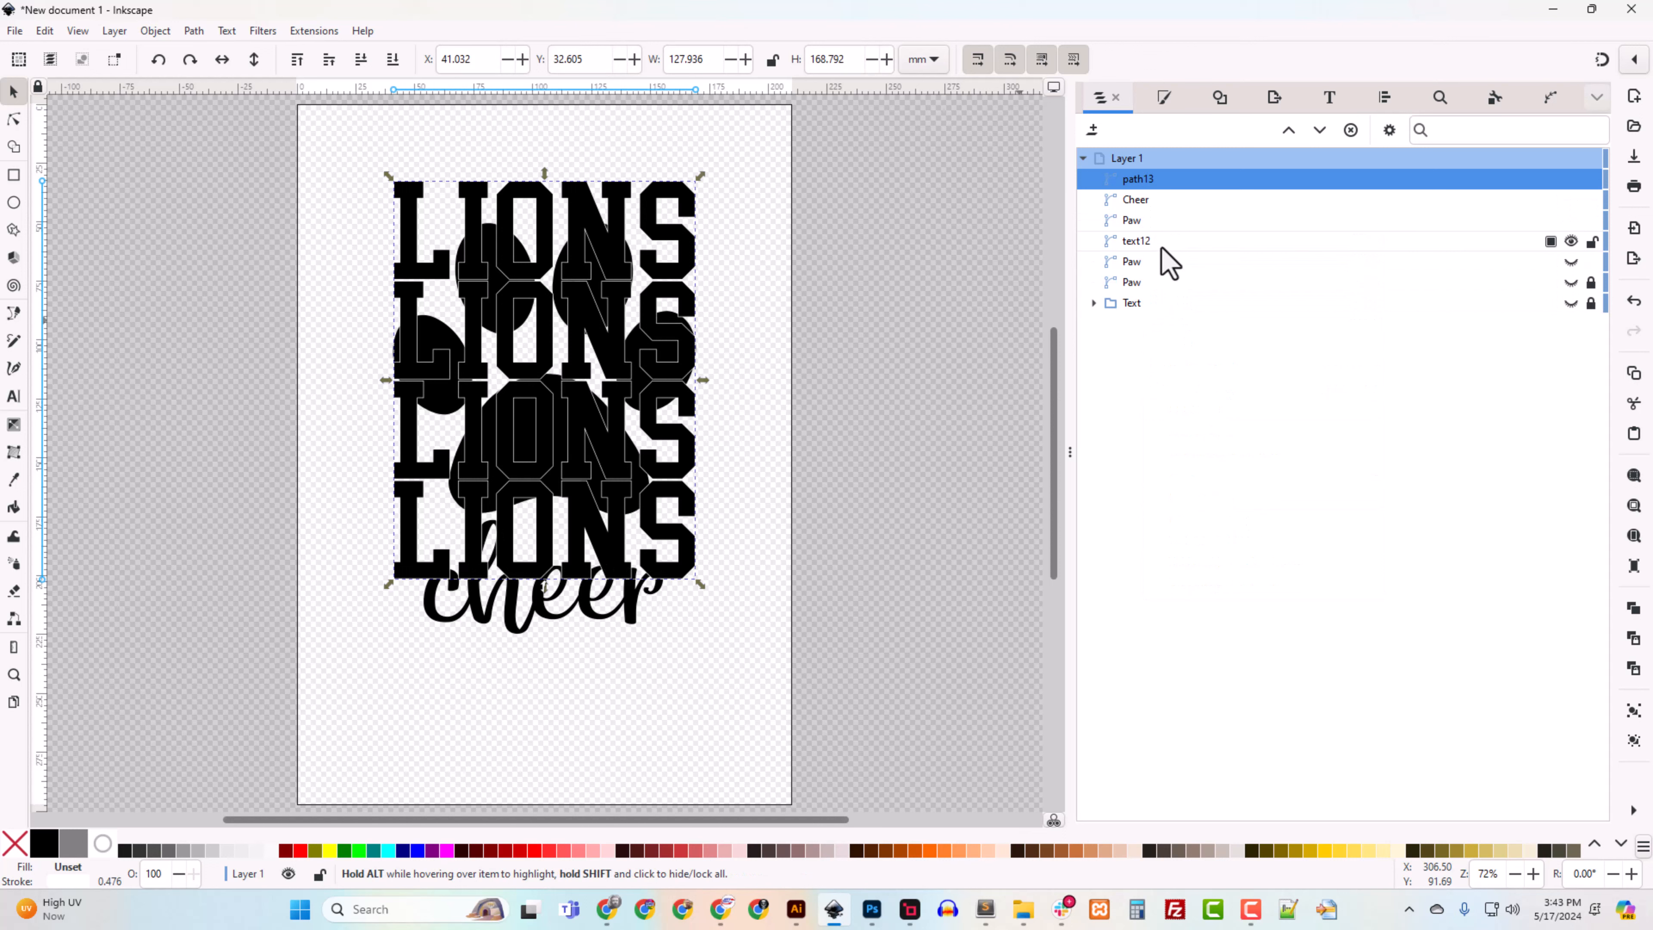
double_click(1134, 185)
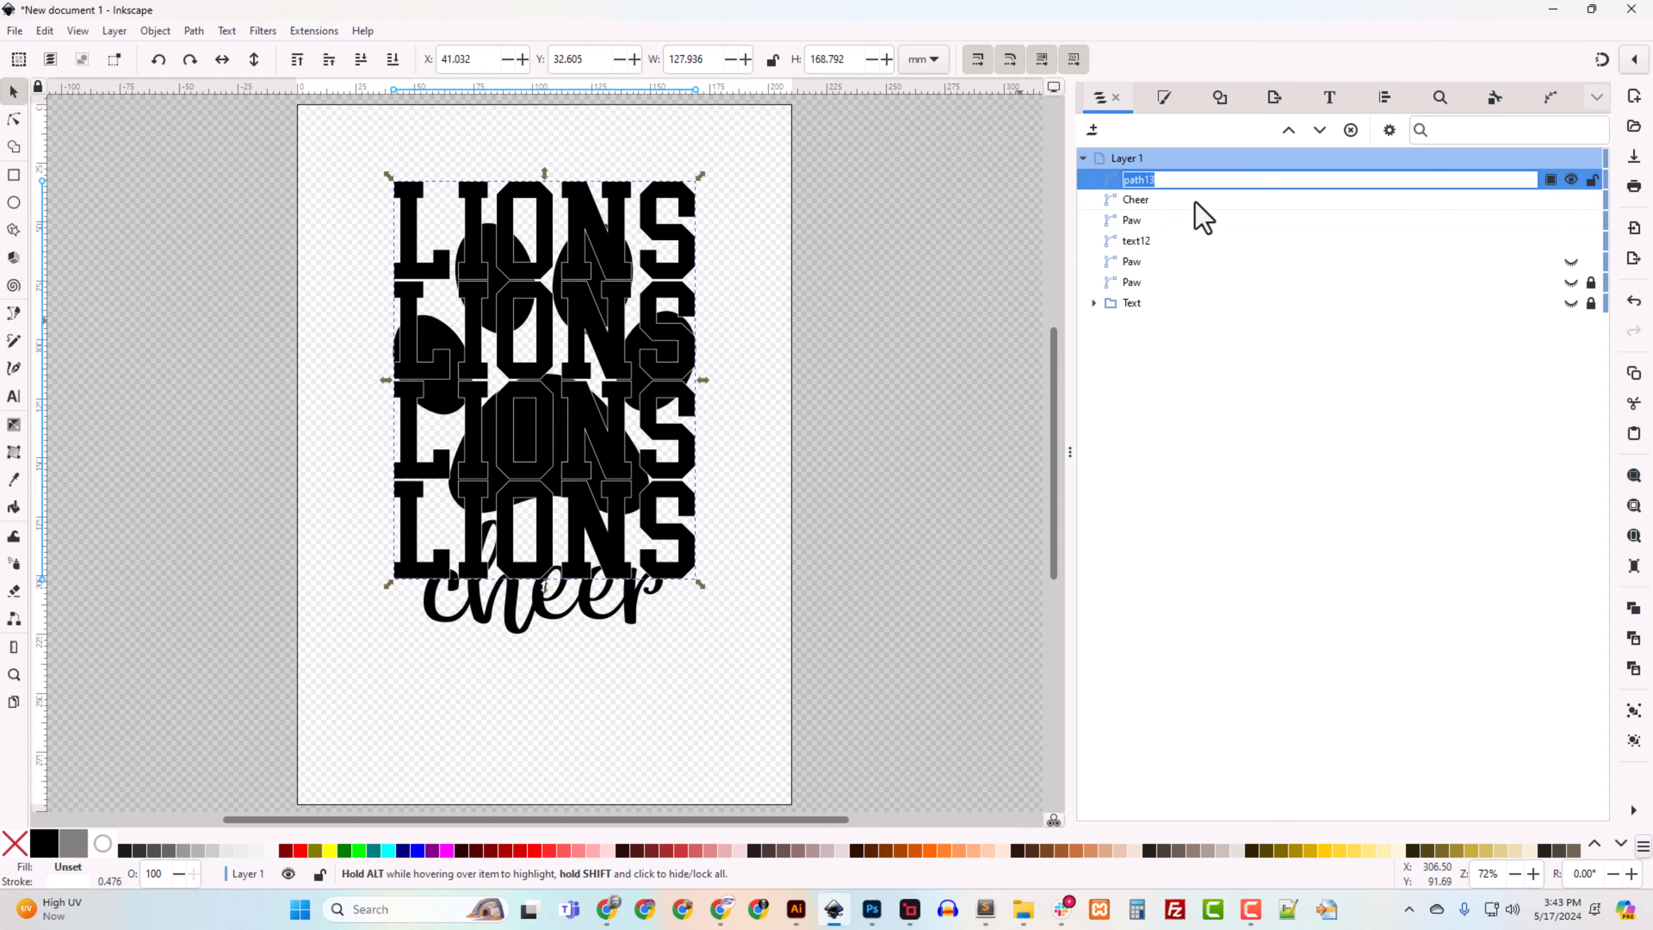
text(text)
key(Return)
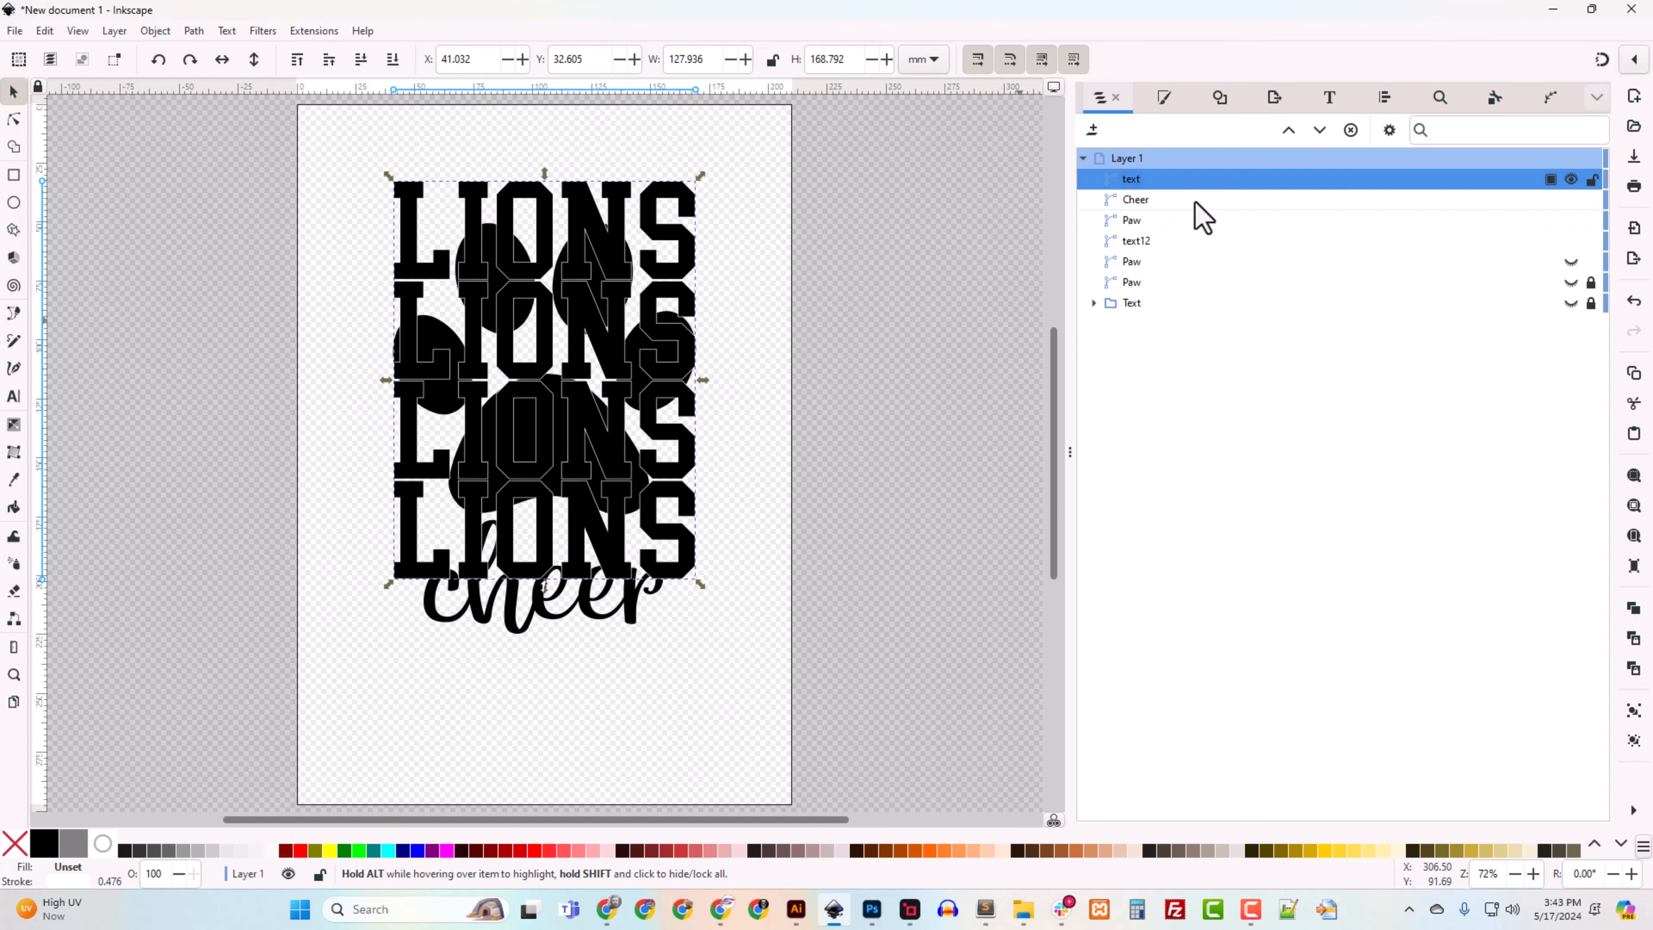
Step: Intersect the visible Paw with the original LIONS path text12, and hide the duplicate named text
click(1137, 221)
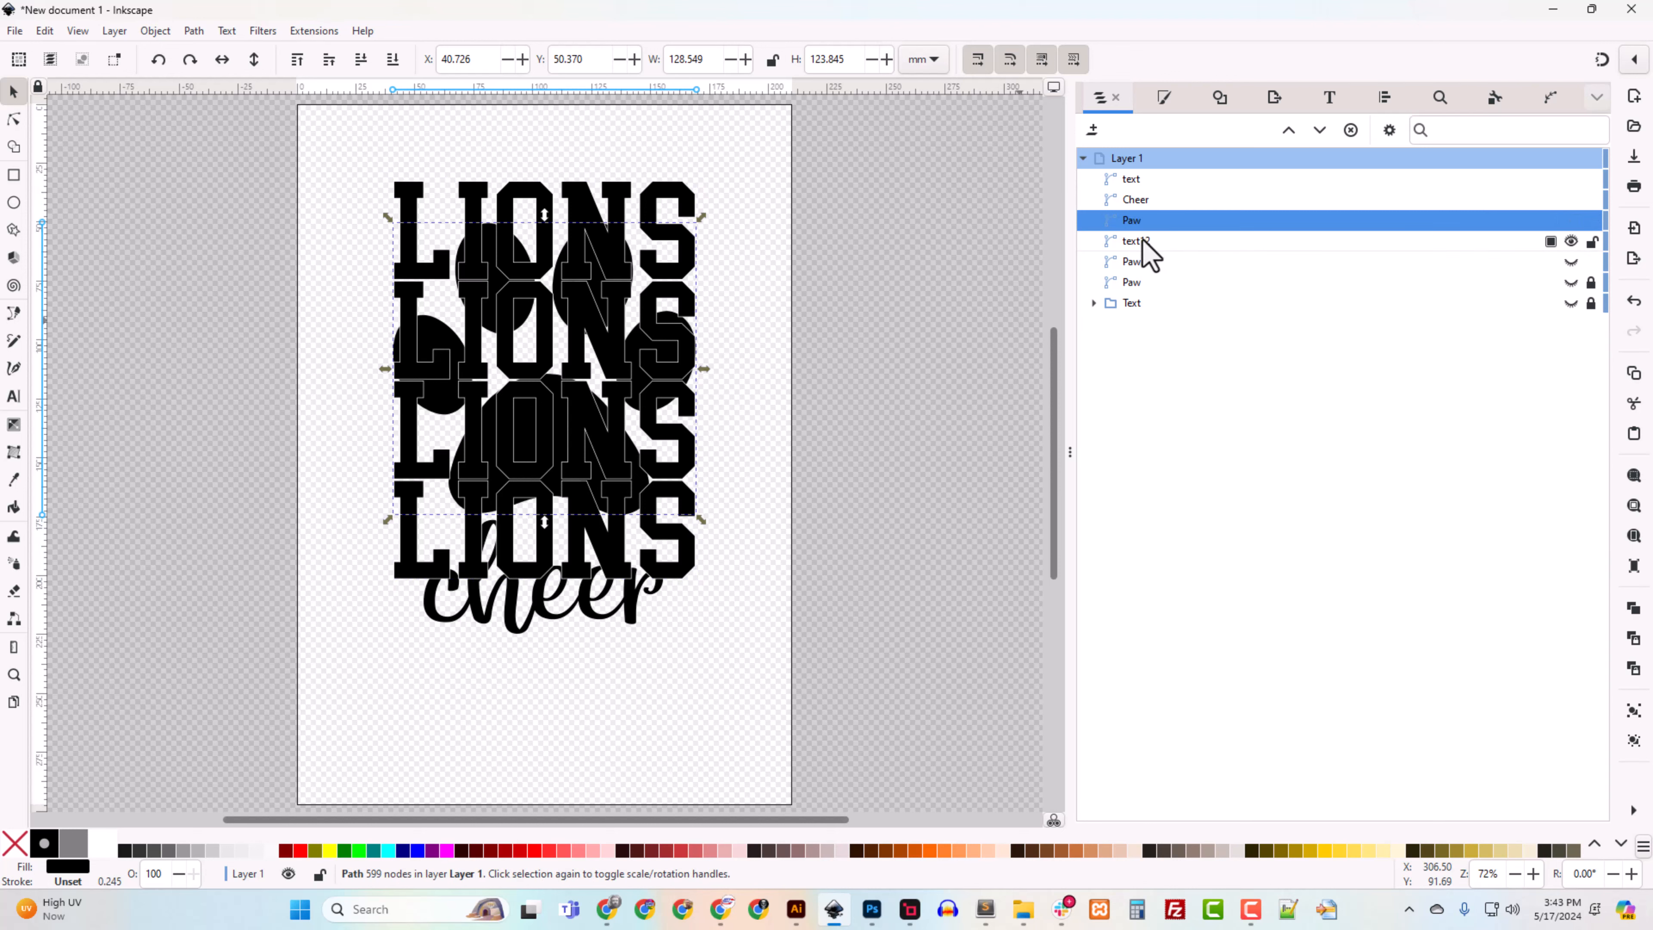
shift+click(1140, 241)
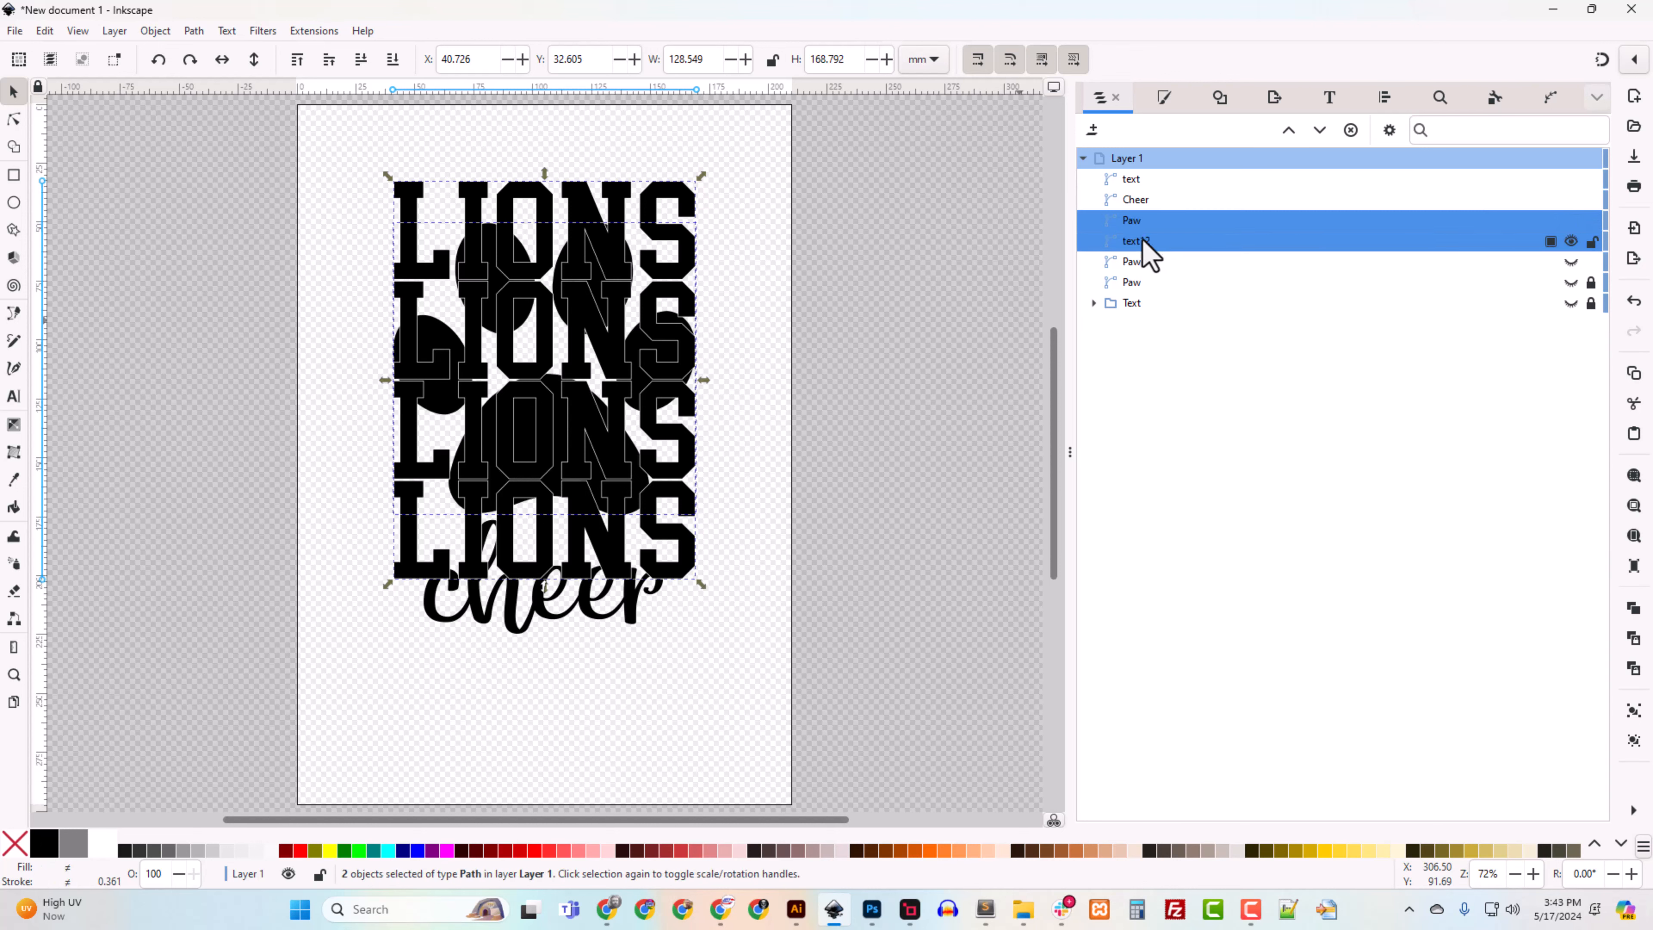
click(193, 31)
click(209, 160)
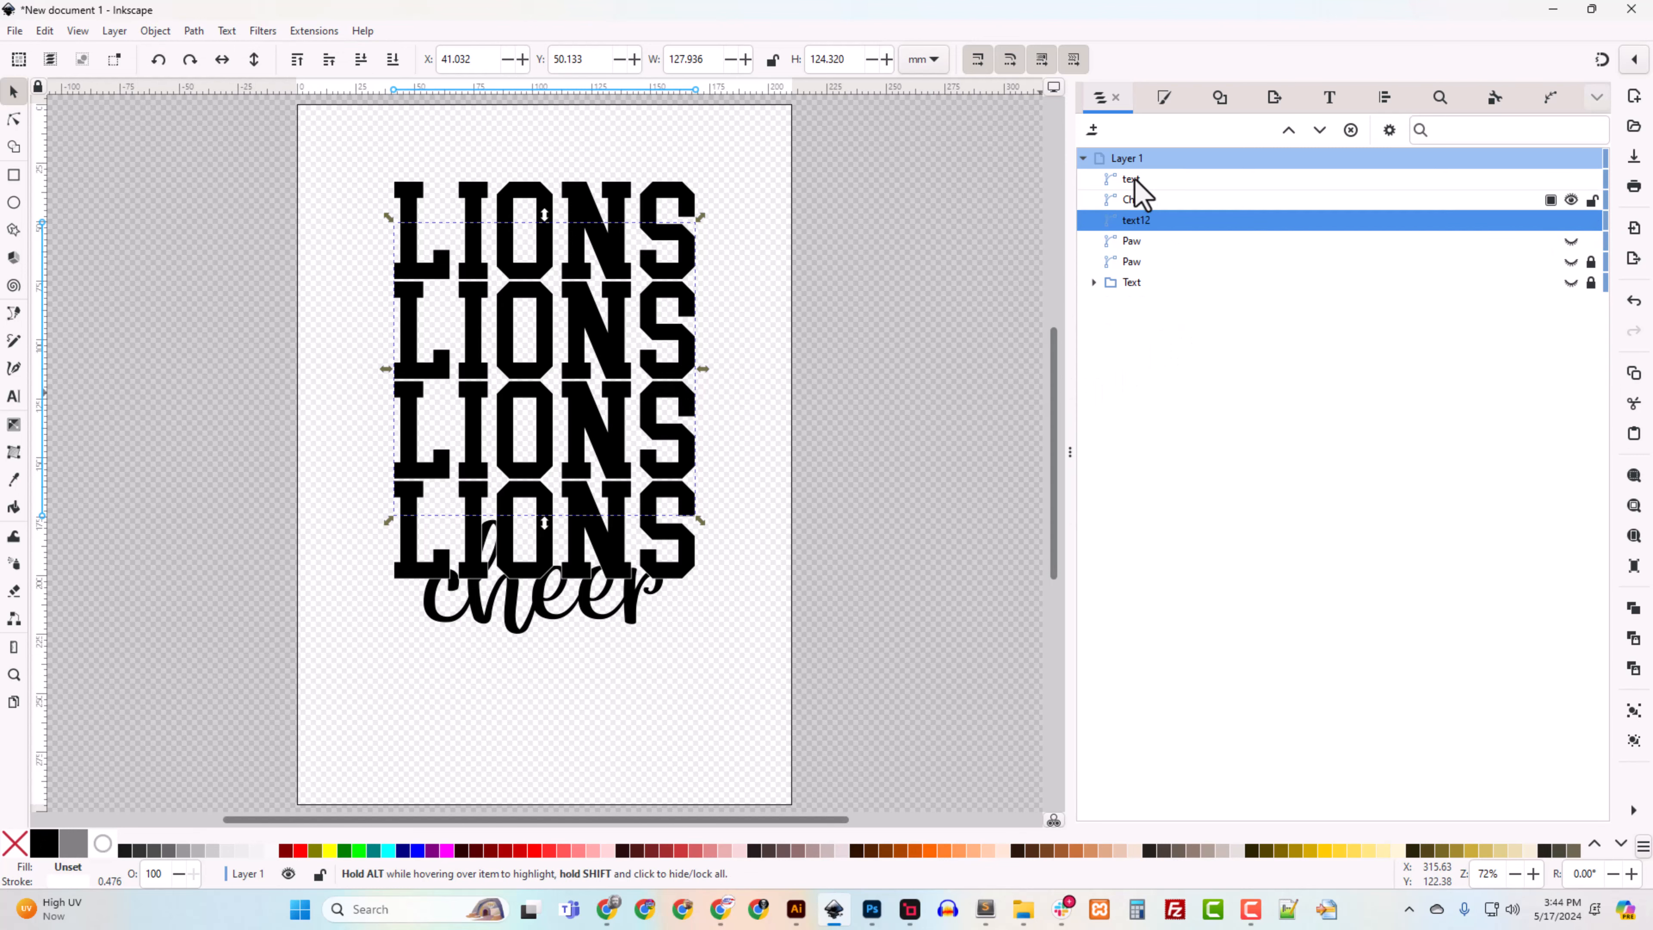
click(1571, 179)
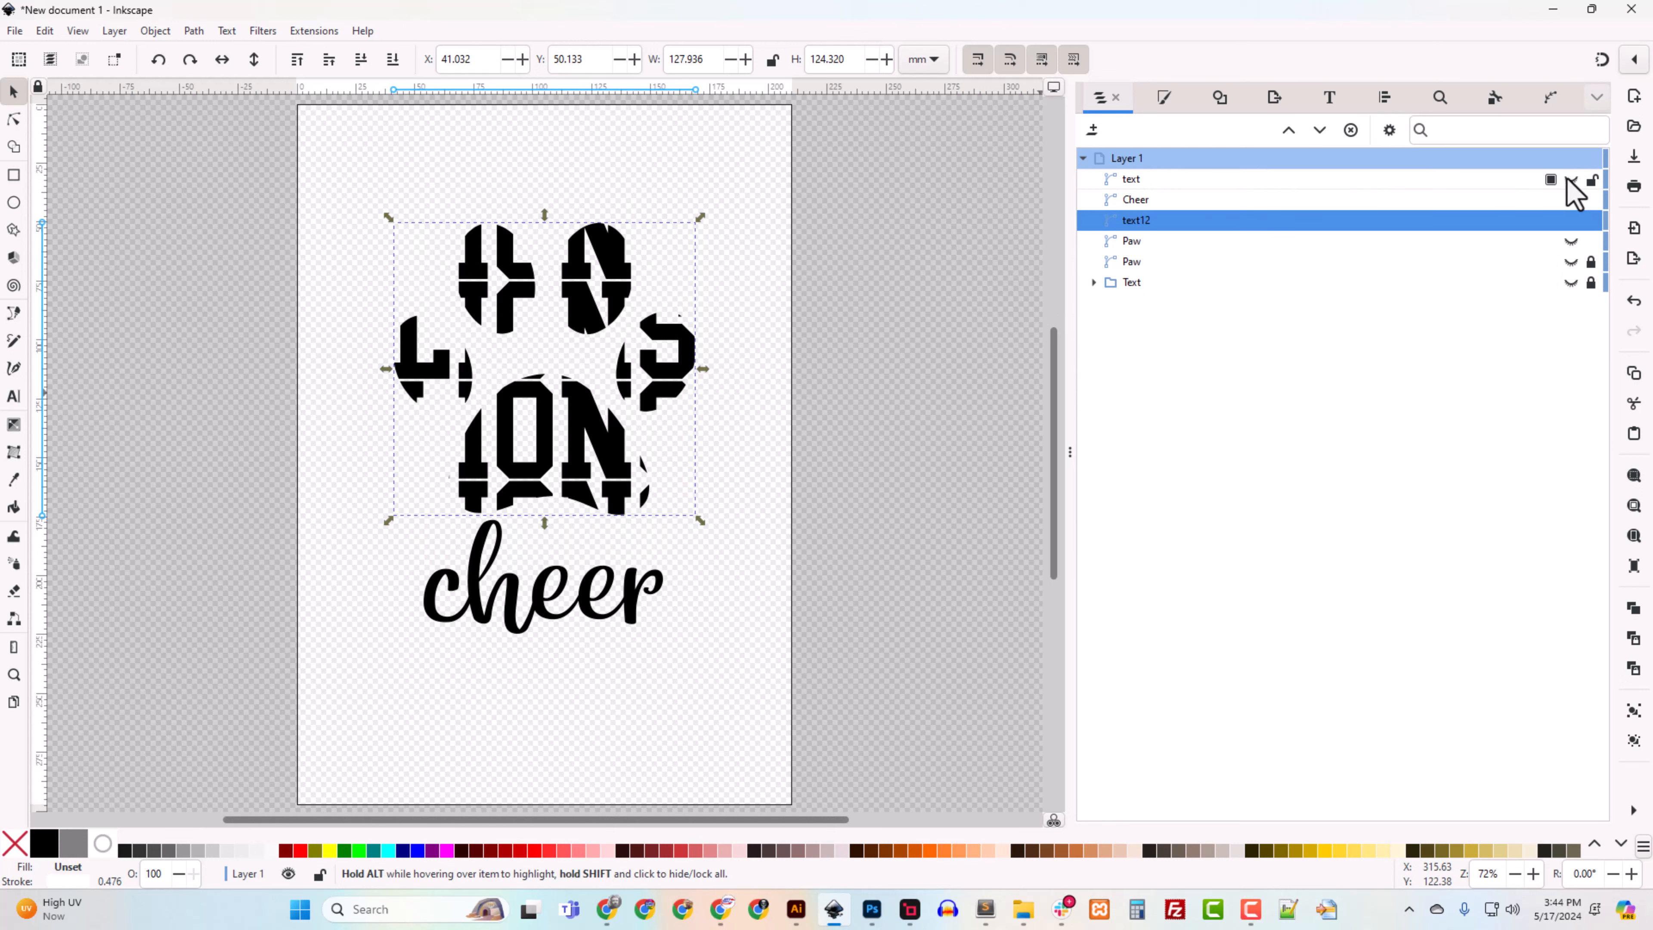
Step: Rename the paw-shaped LIONS path text12 as Outline_Text
double_click(1137, 223)
text(Outline_T)
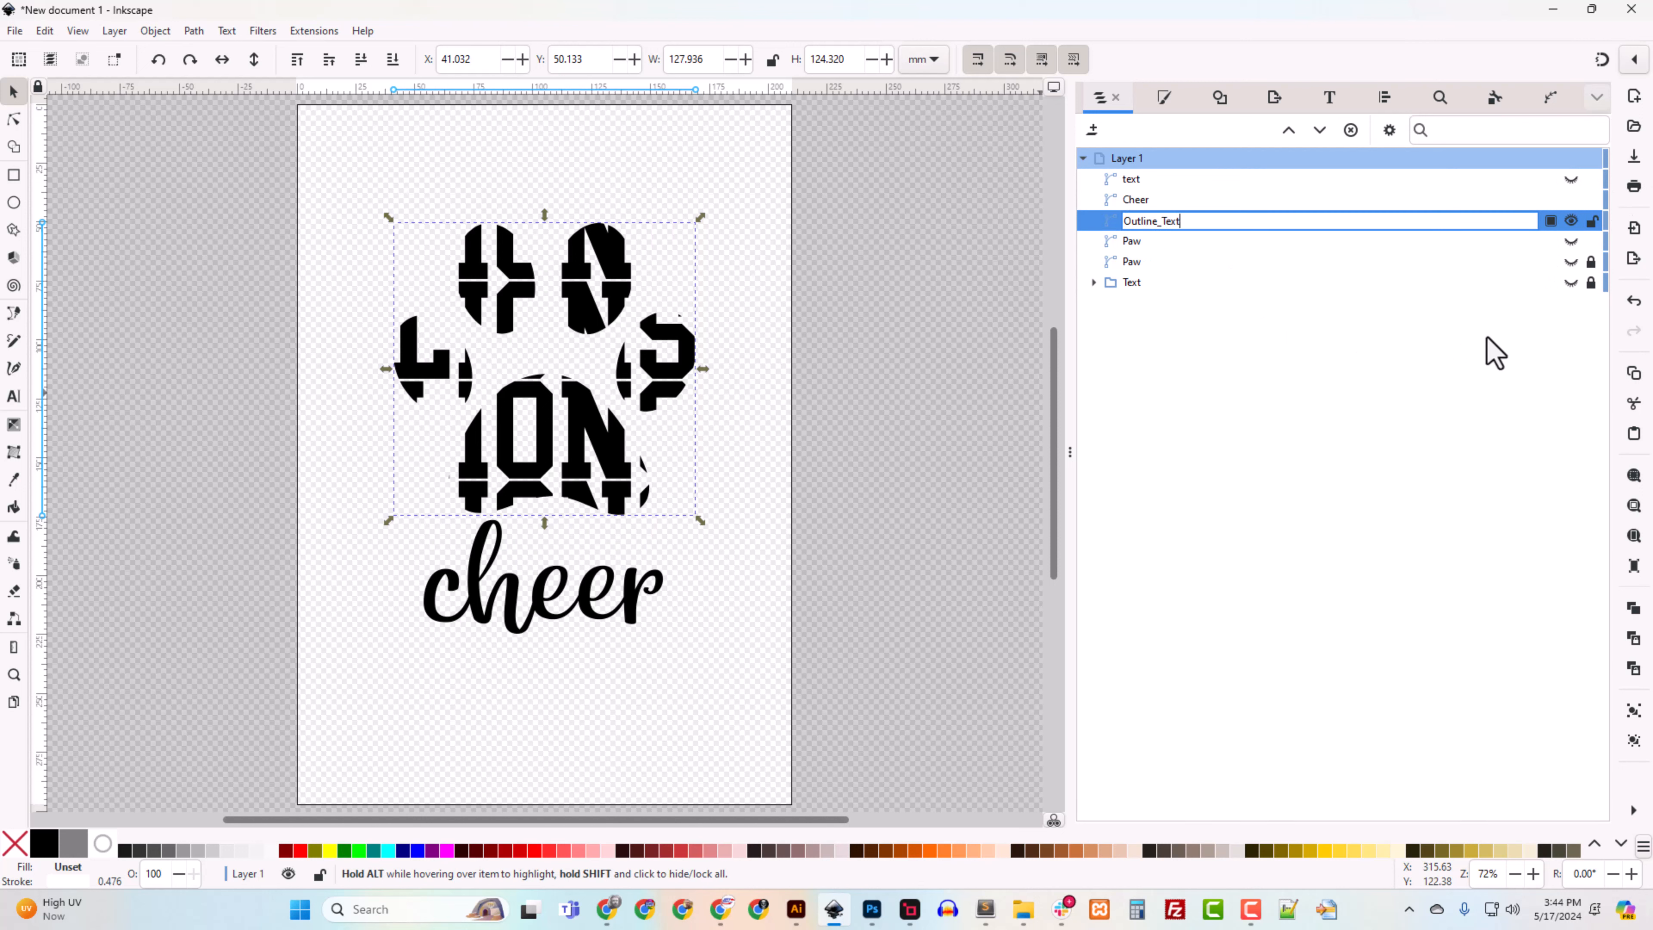
key(Return)
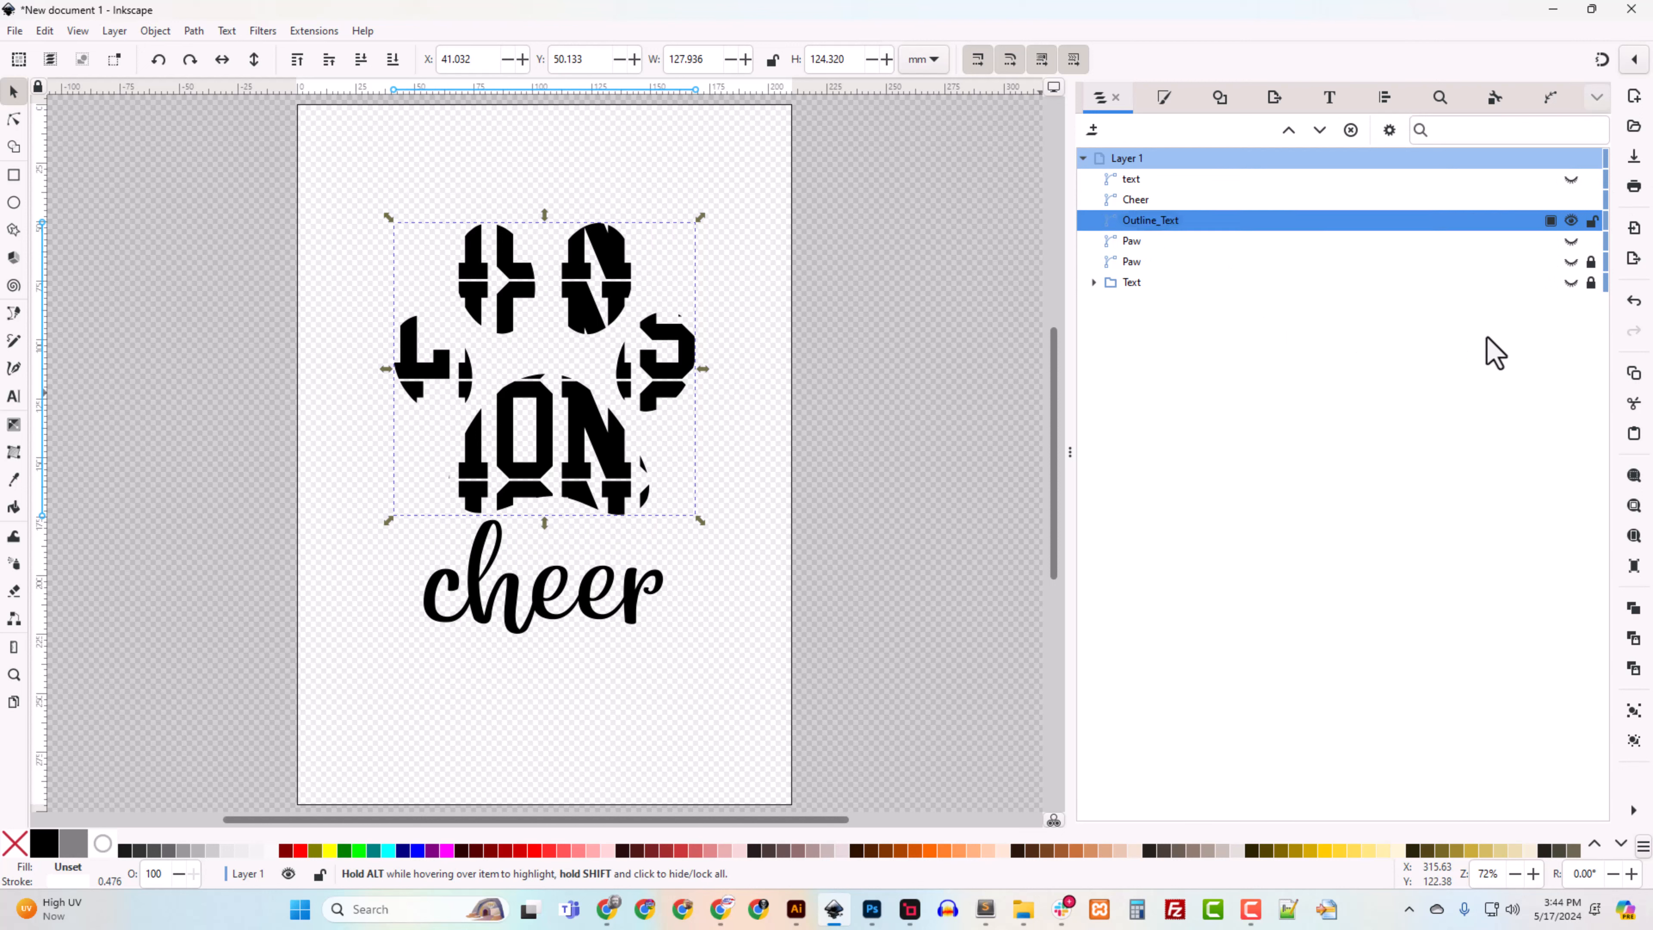
Step: Move the unlocked Paw to the top of Layer 1 and leave only it and the path named text visible
click(1140, 243)
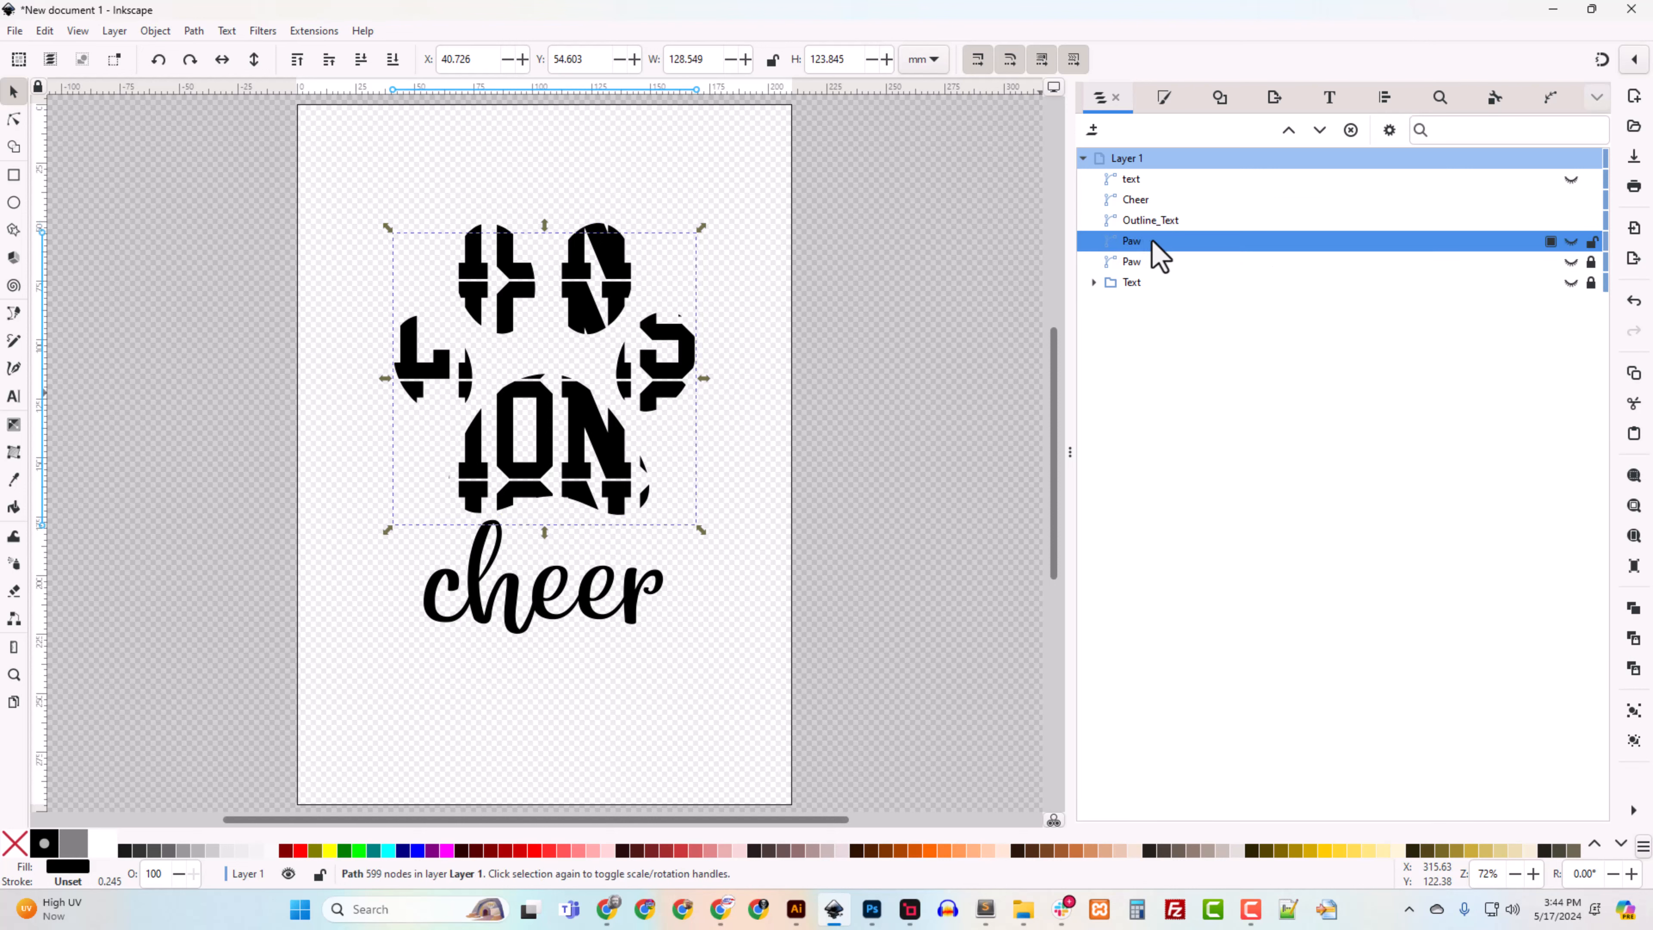
drag(1151, 240, 1140, 180)
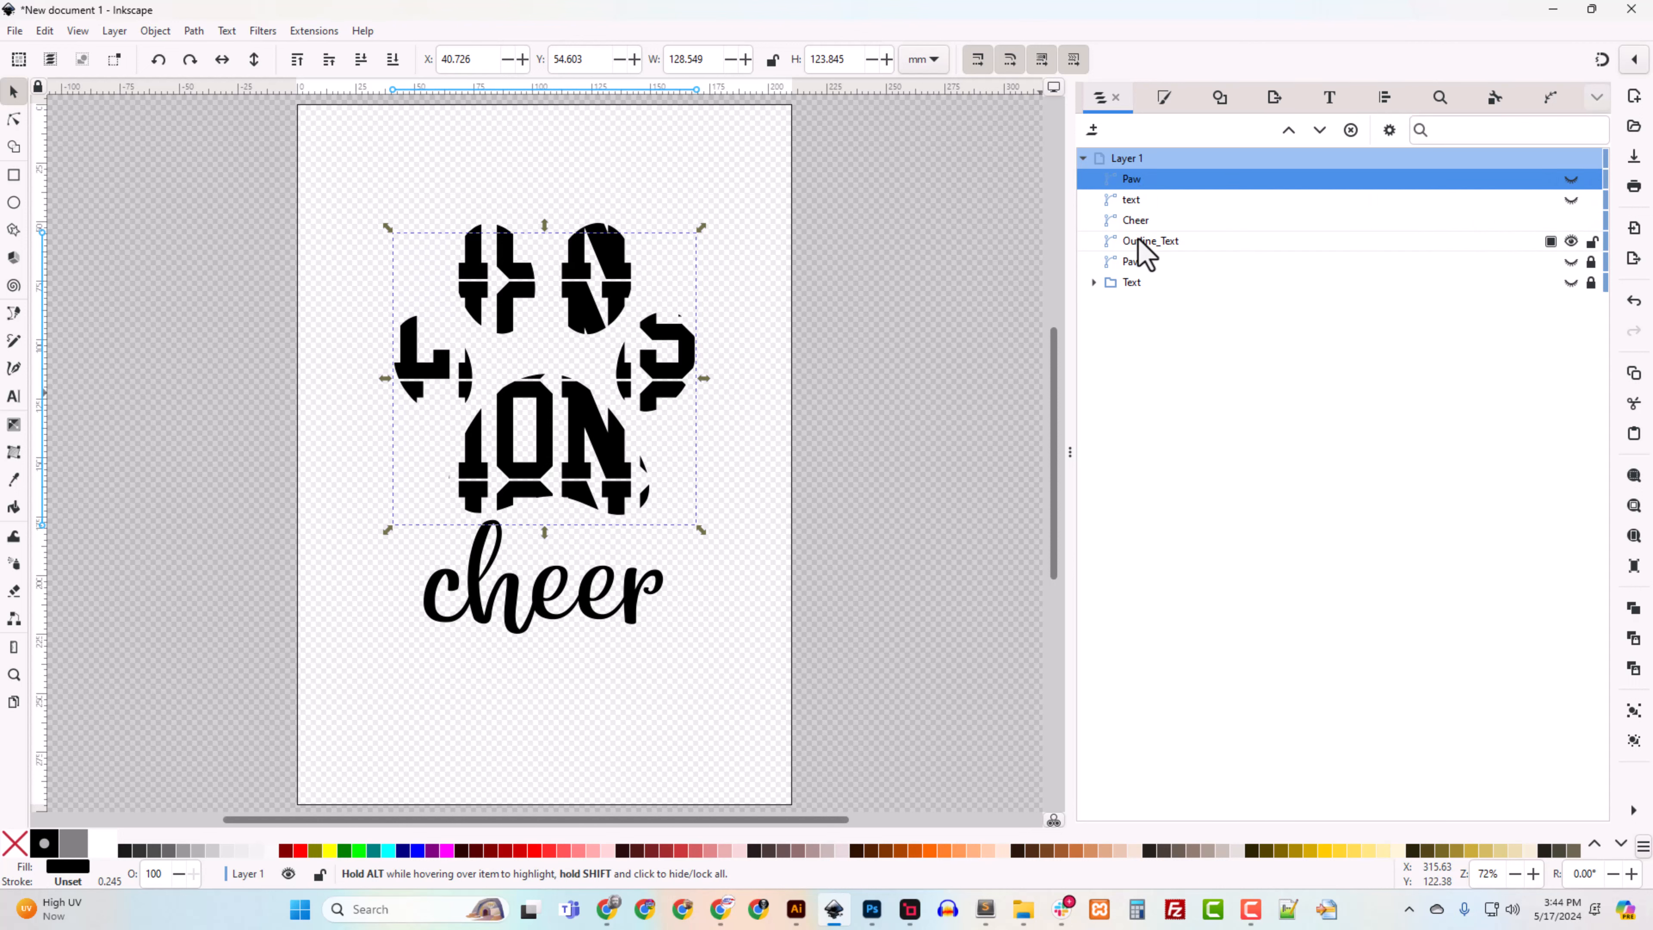
click(1571, 241)
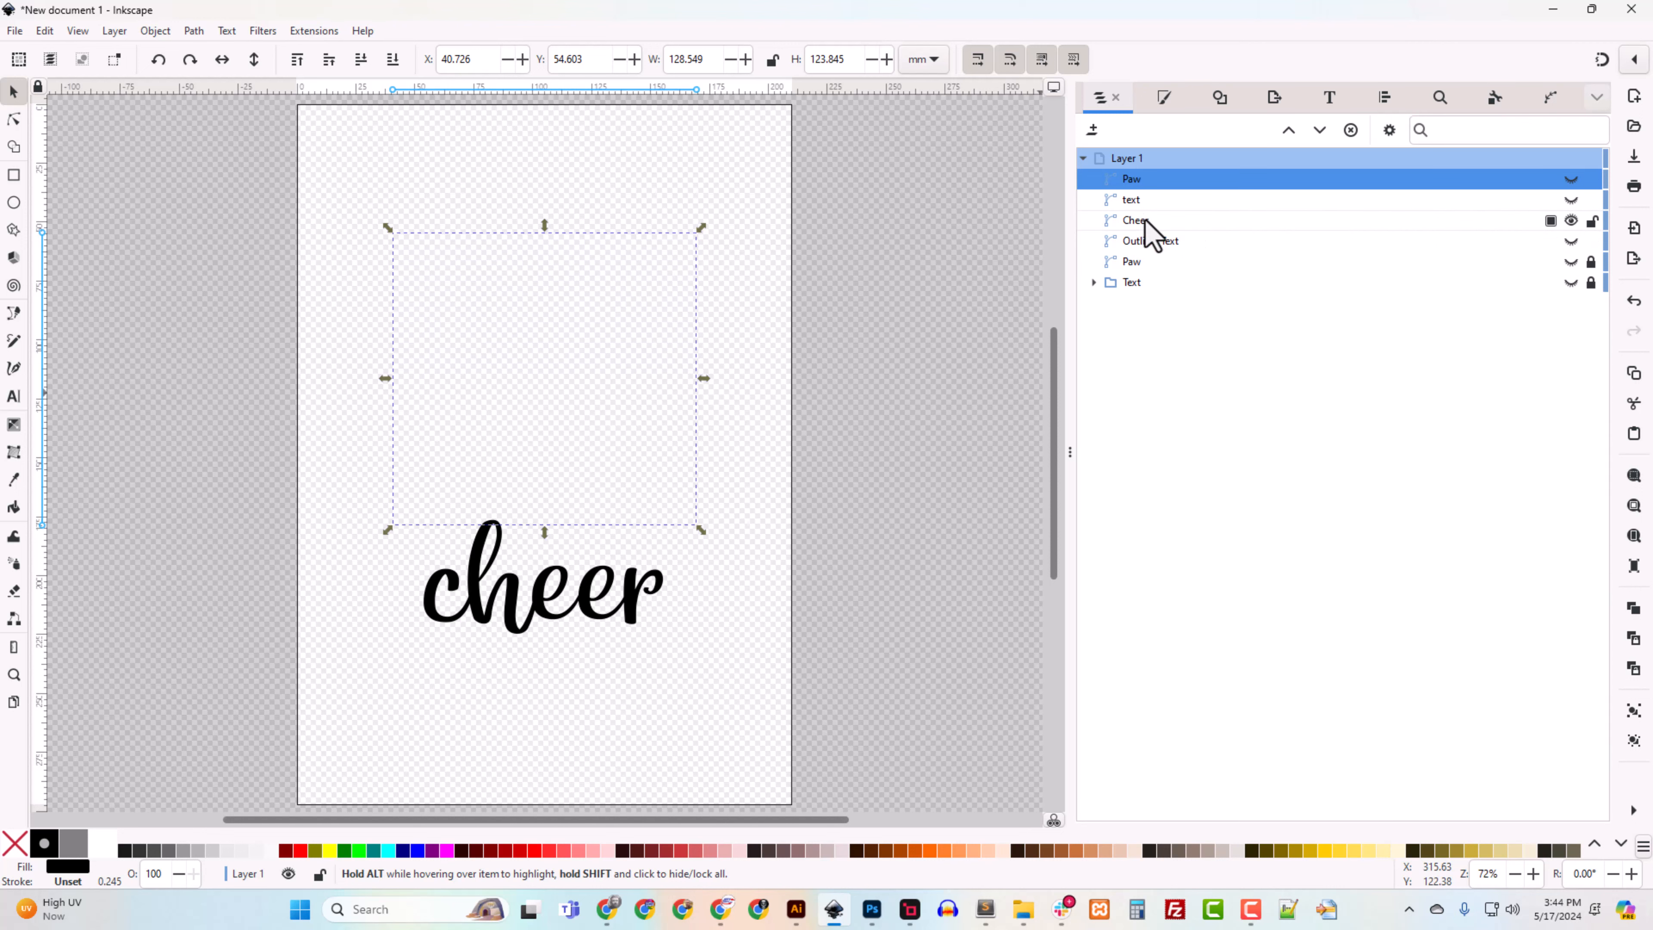
click(1568, 221)
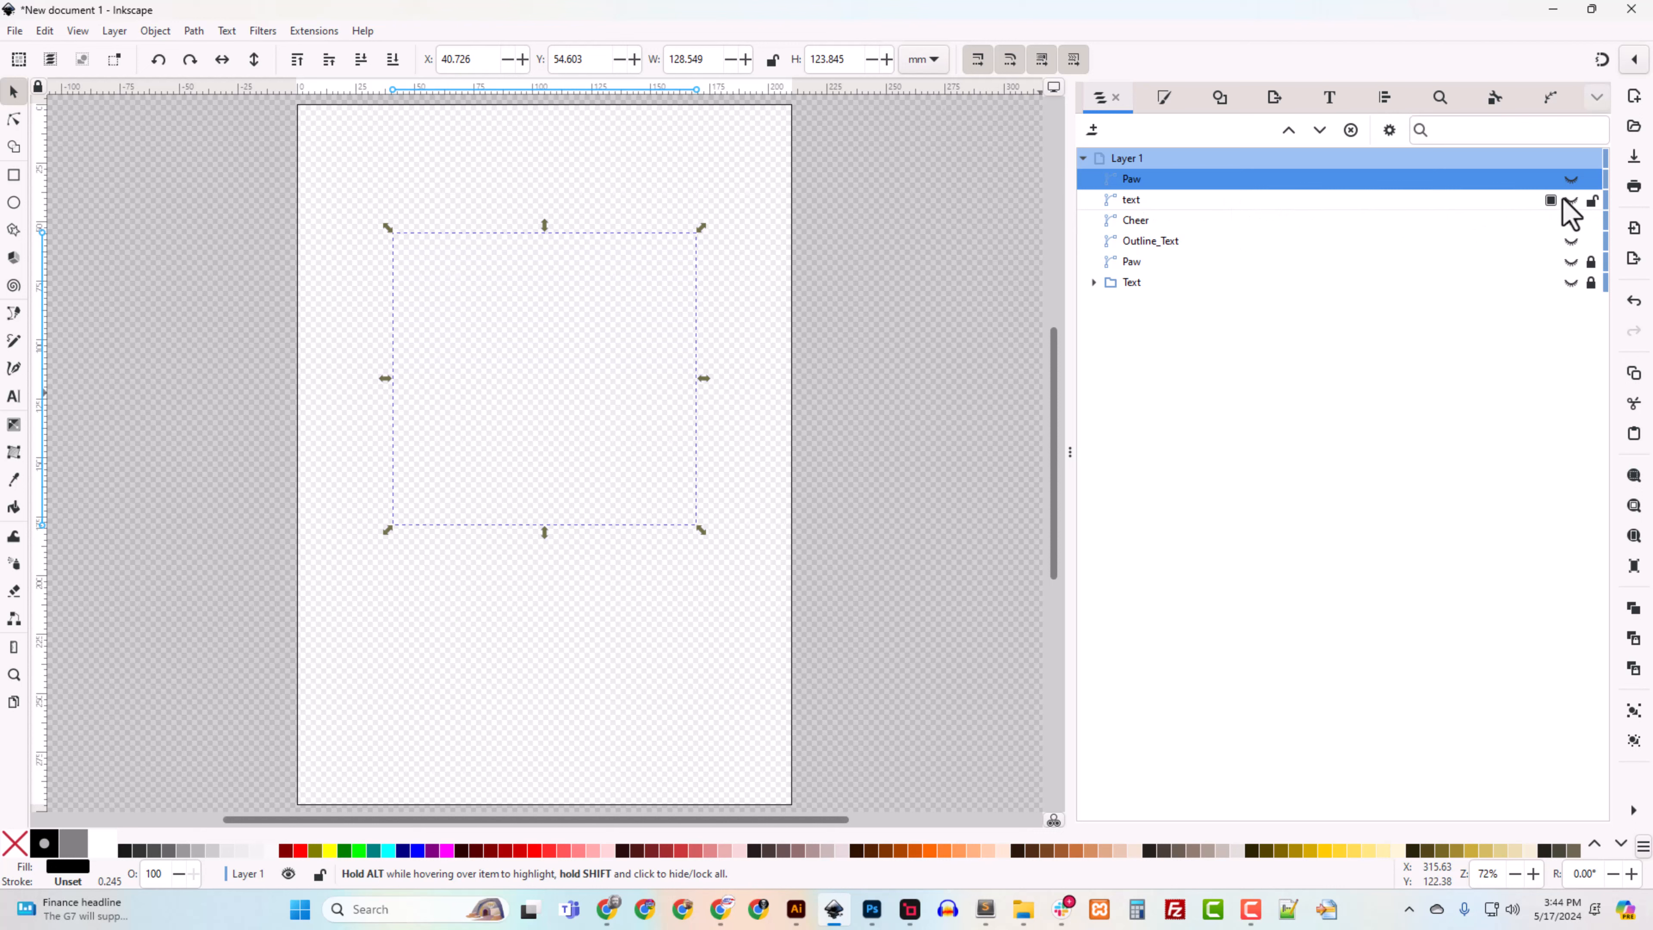
click(1571, 179)
click(1569, 201)
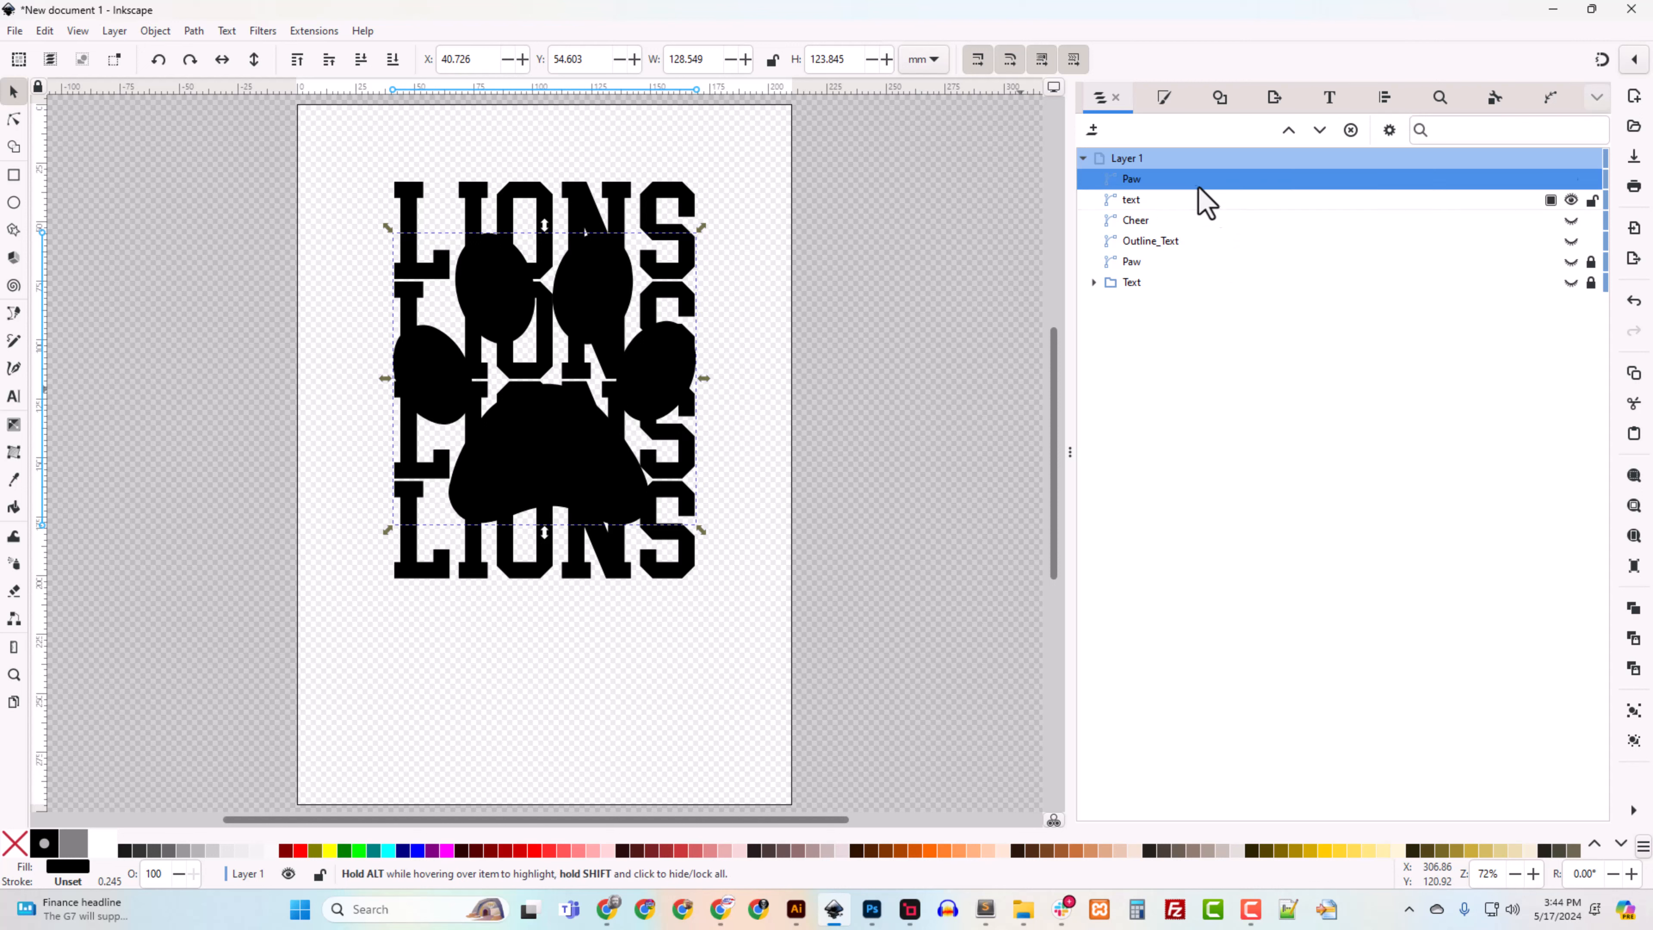
Step: Give the Paw a flat magenta stroke with RGB 255, 64, 255
click(1164, 101)
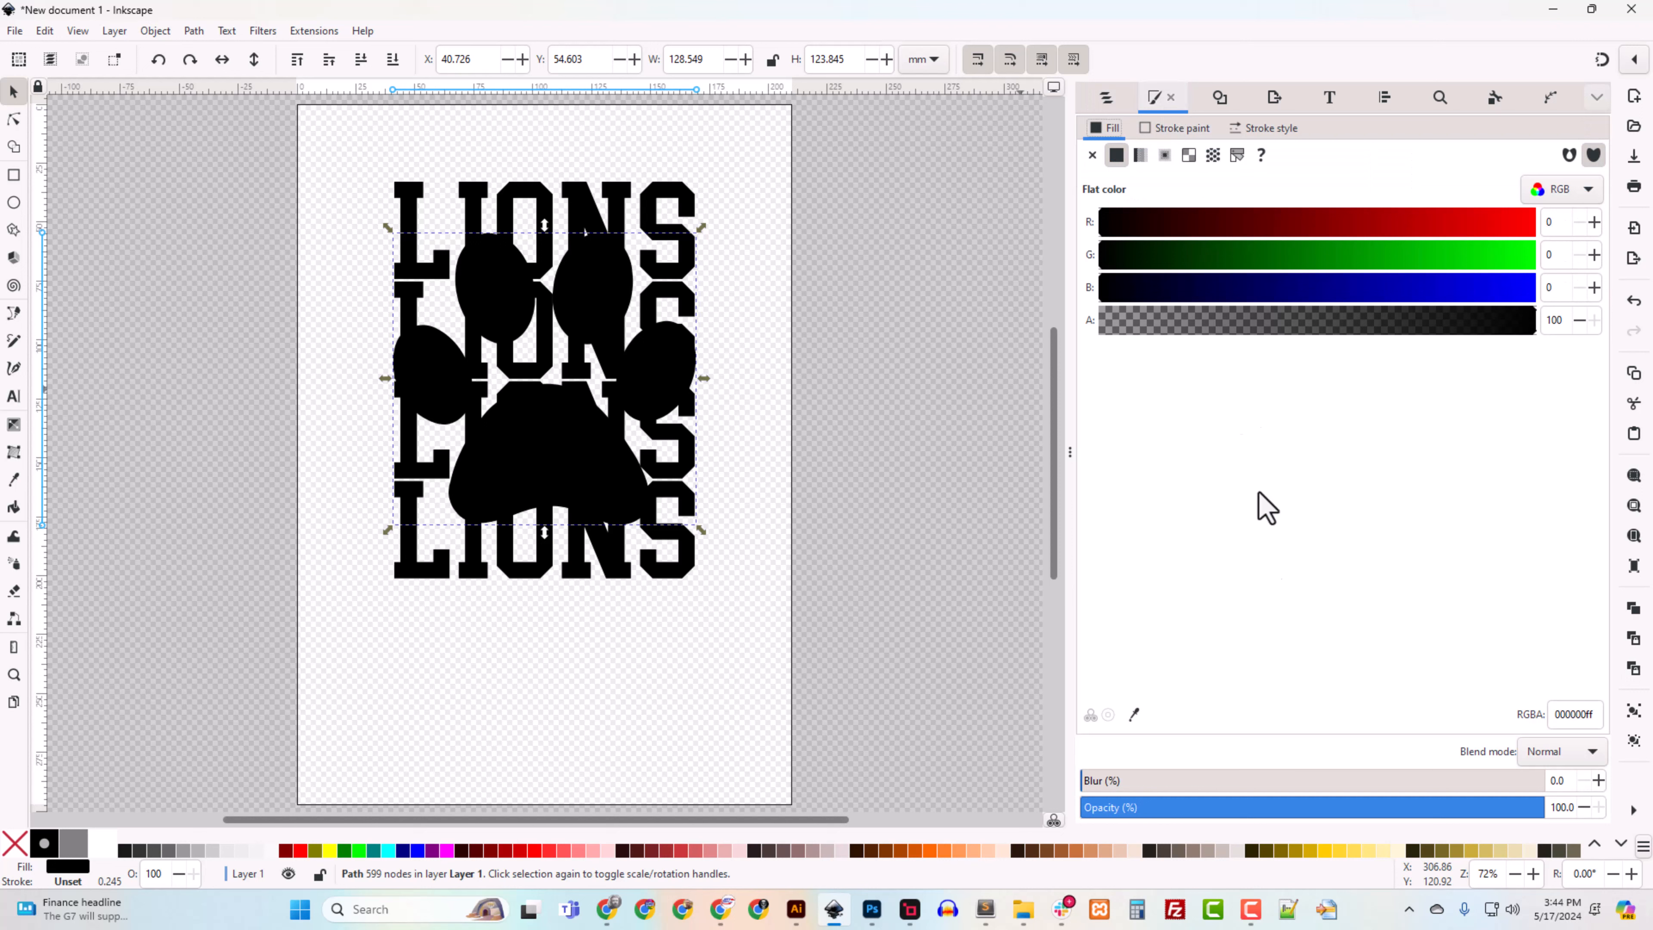
click(1171, 129)
click(1256, 128)
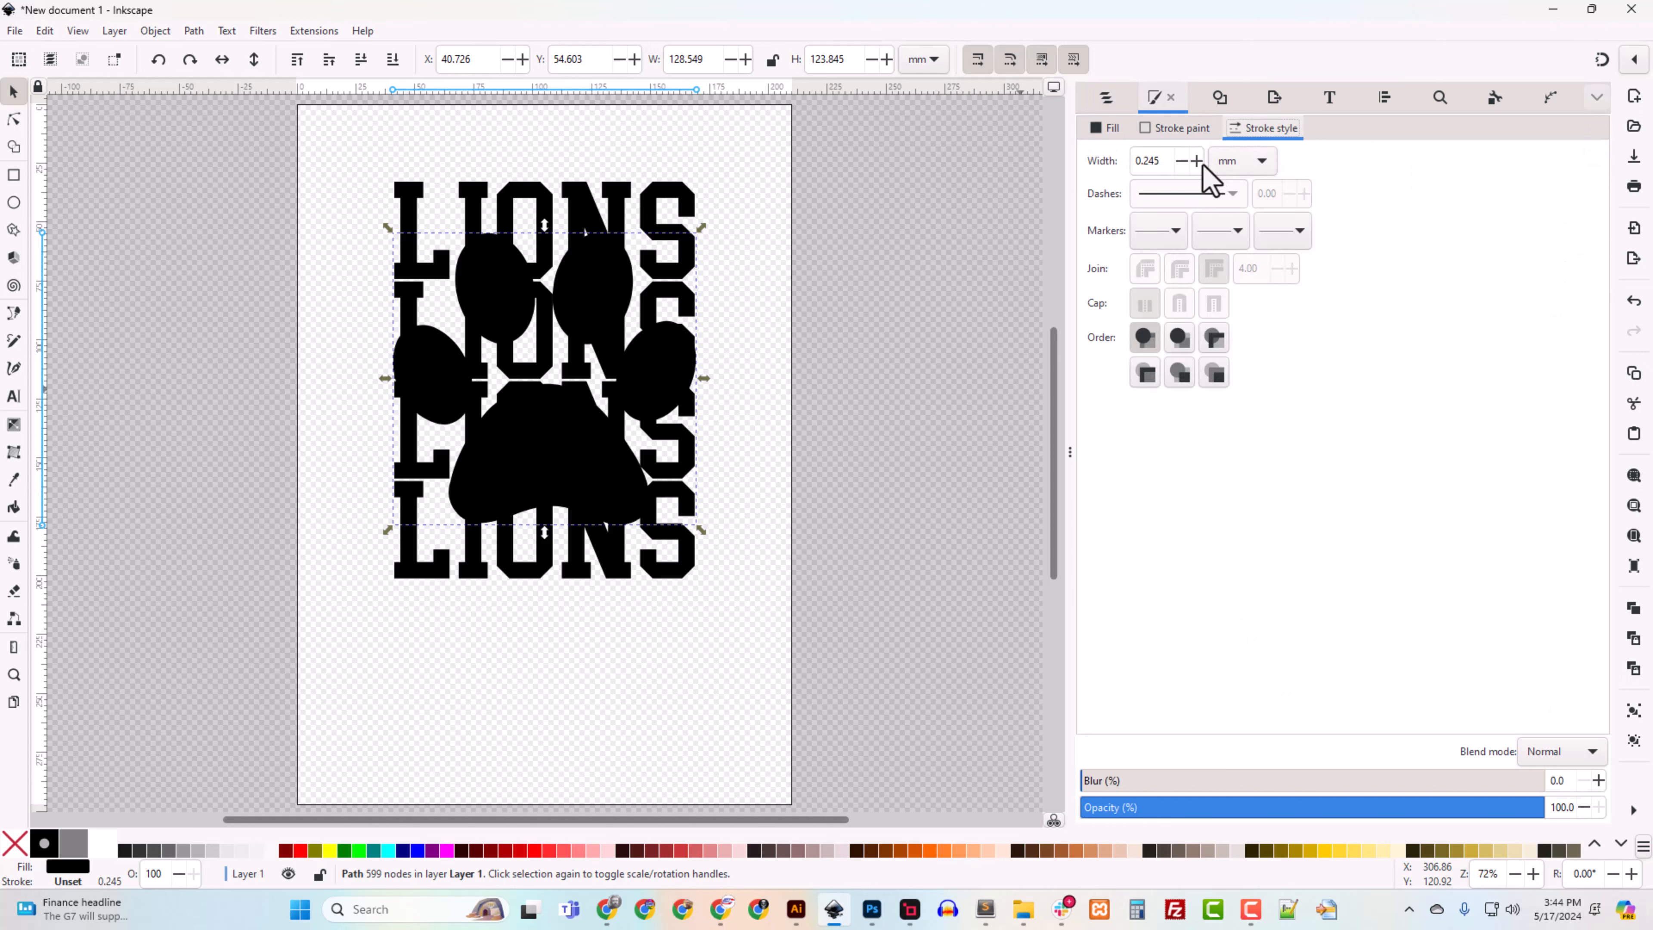
click(1181, 129)
click(1116, 156)
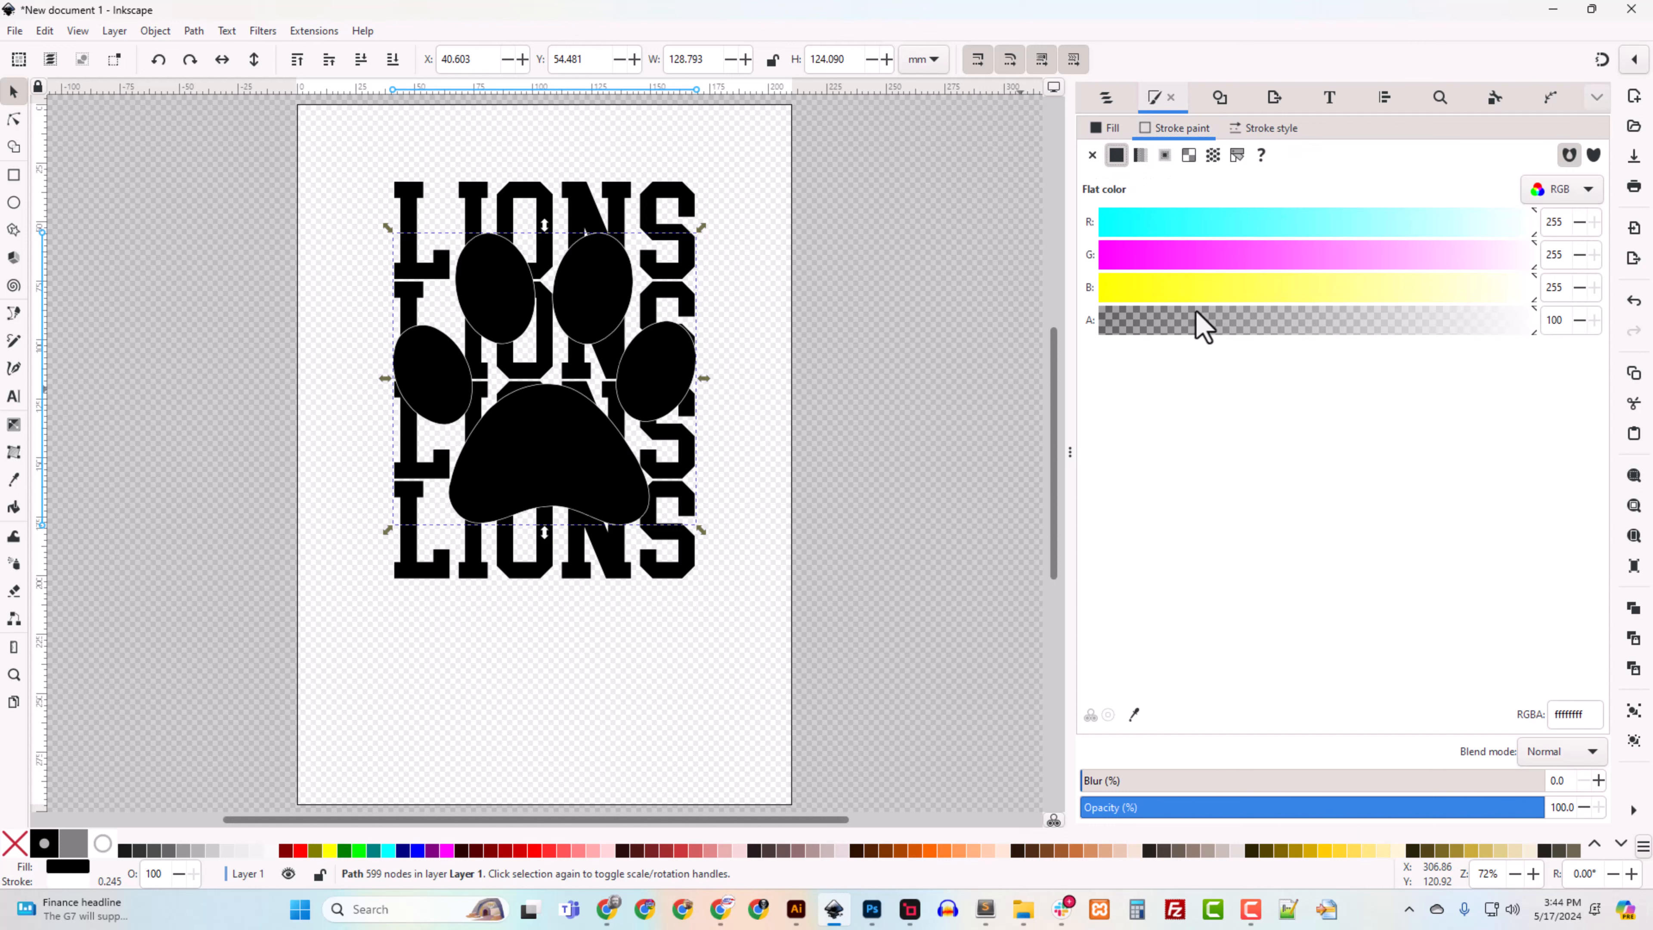
click(1207, 256)
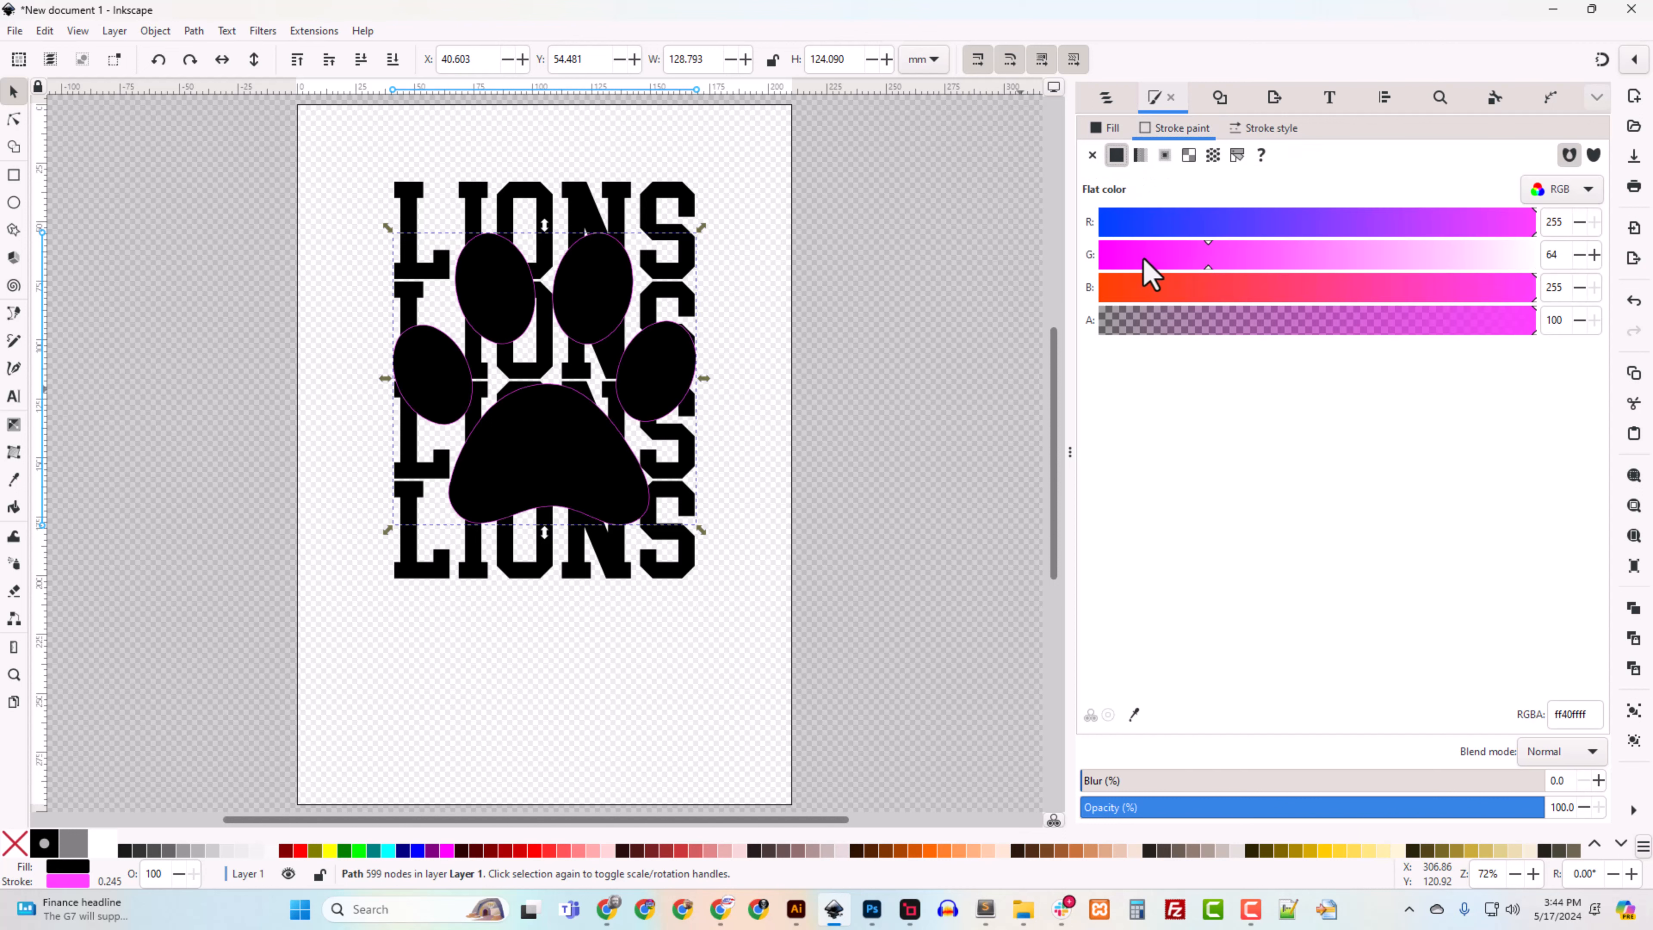
Step: Increase the Paw's stroke width to 1.345 mm
click(1259, 128)
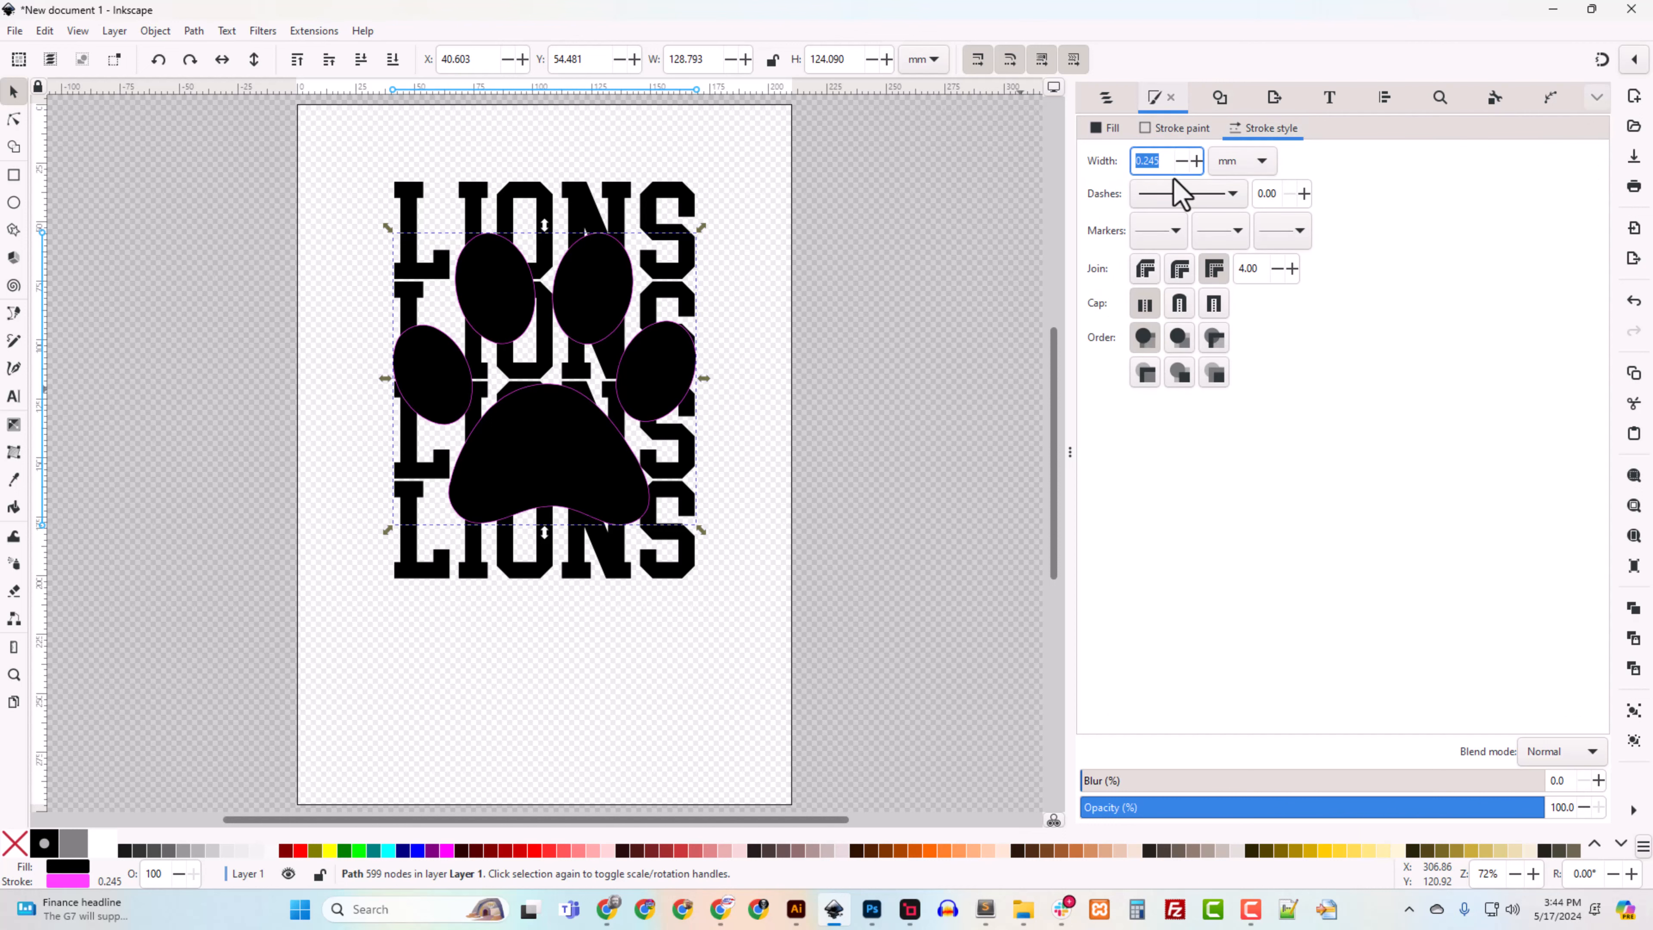
click(1197, 161)
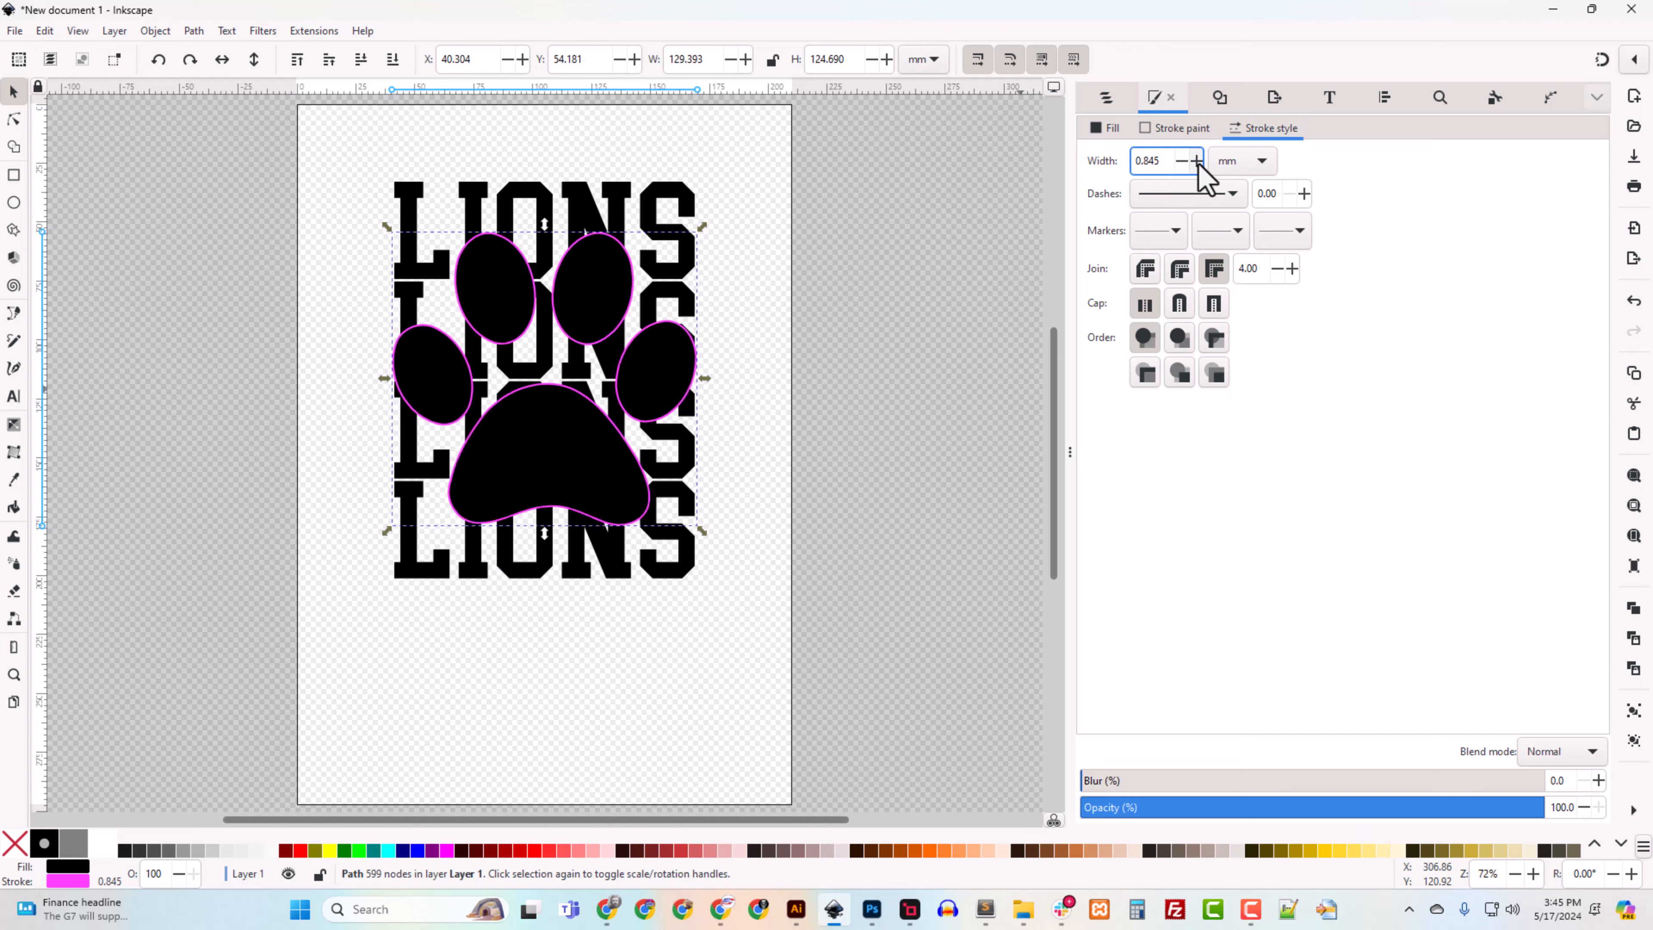
click(1198, 161)
click(1198, 161)
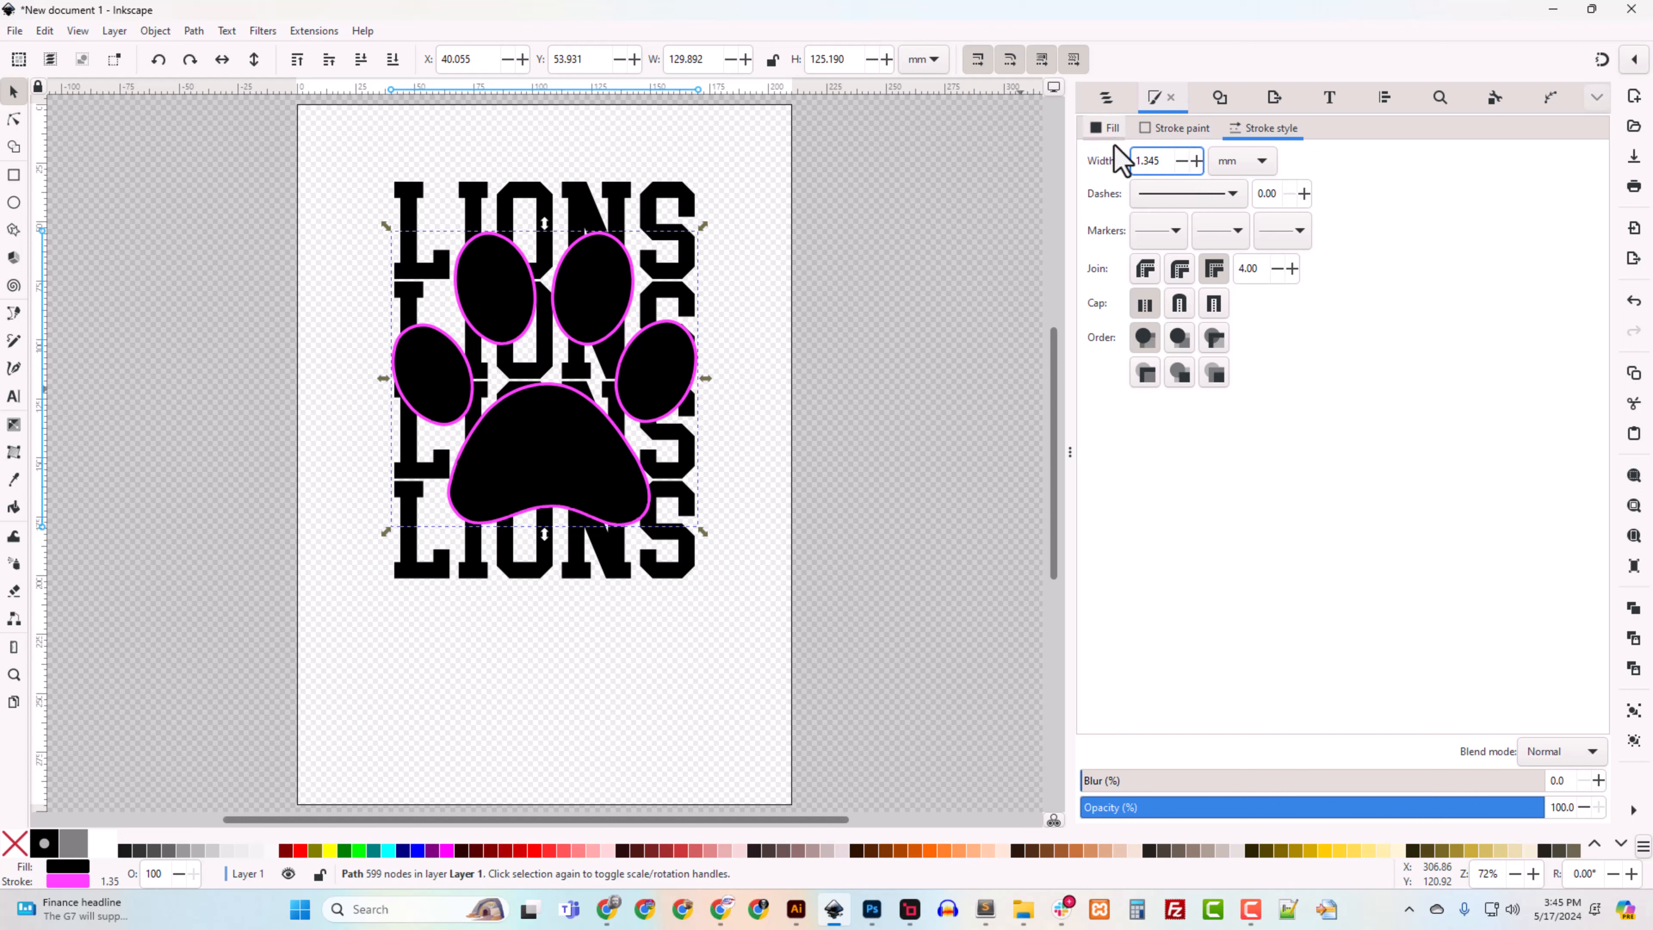
Step: Convert the visible Paw's stroke to a path
click(1113, 104)
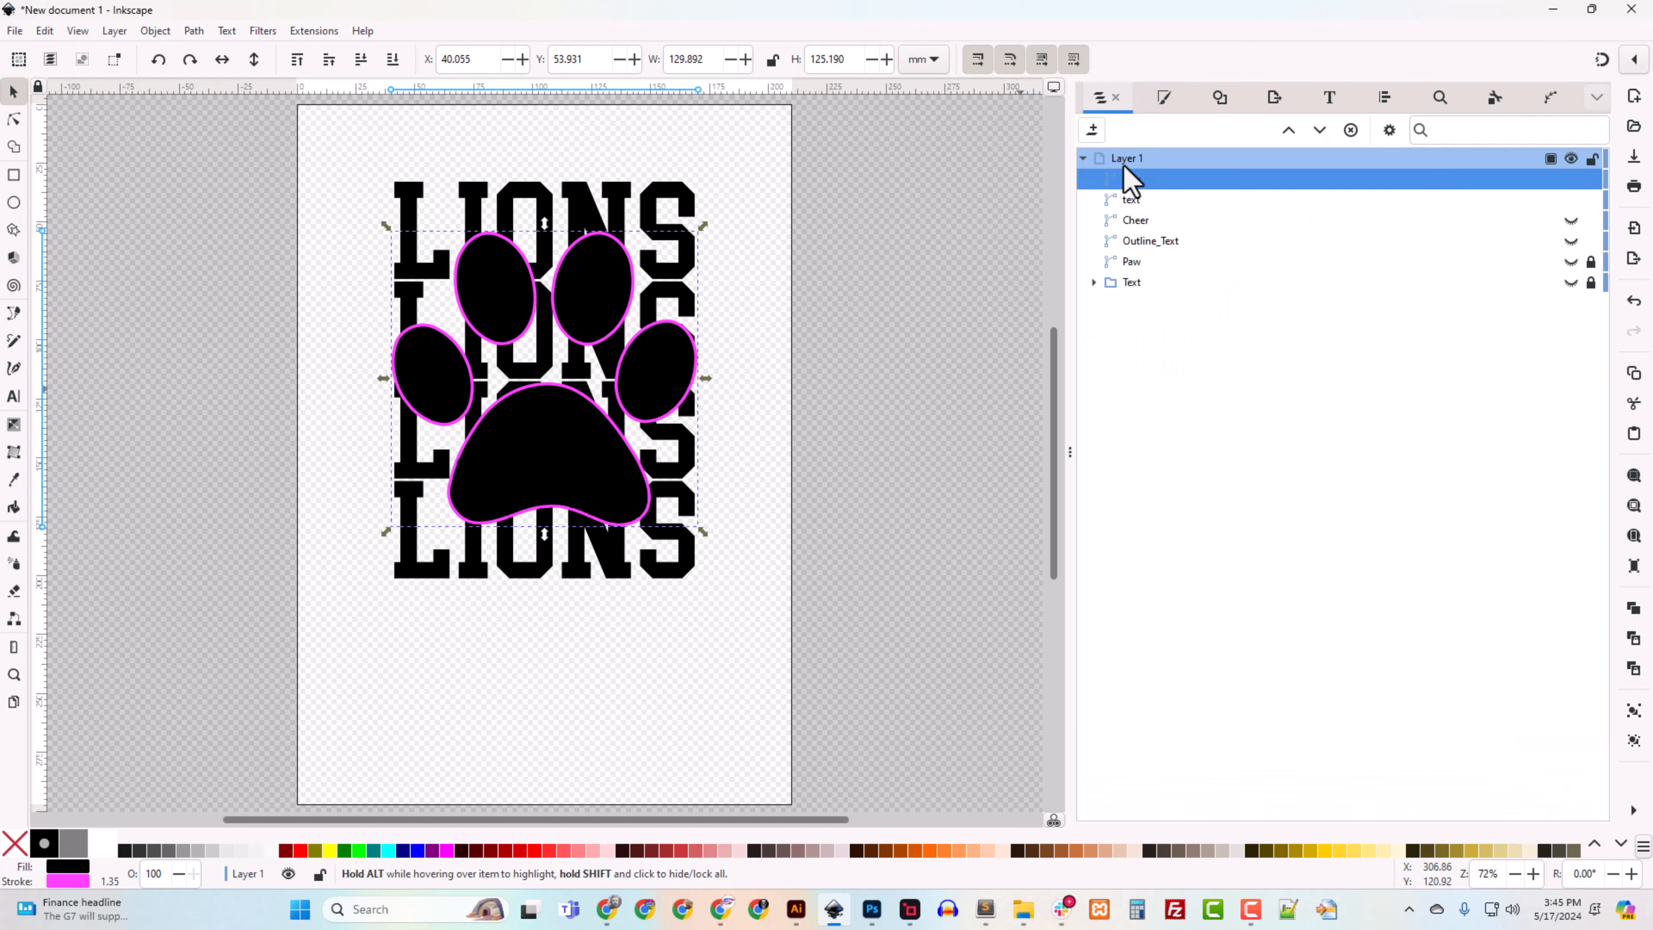
click(194, 30)
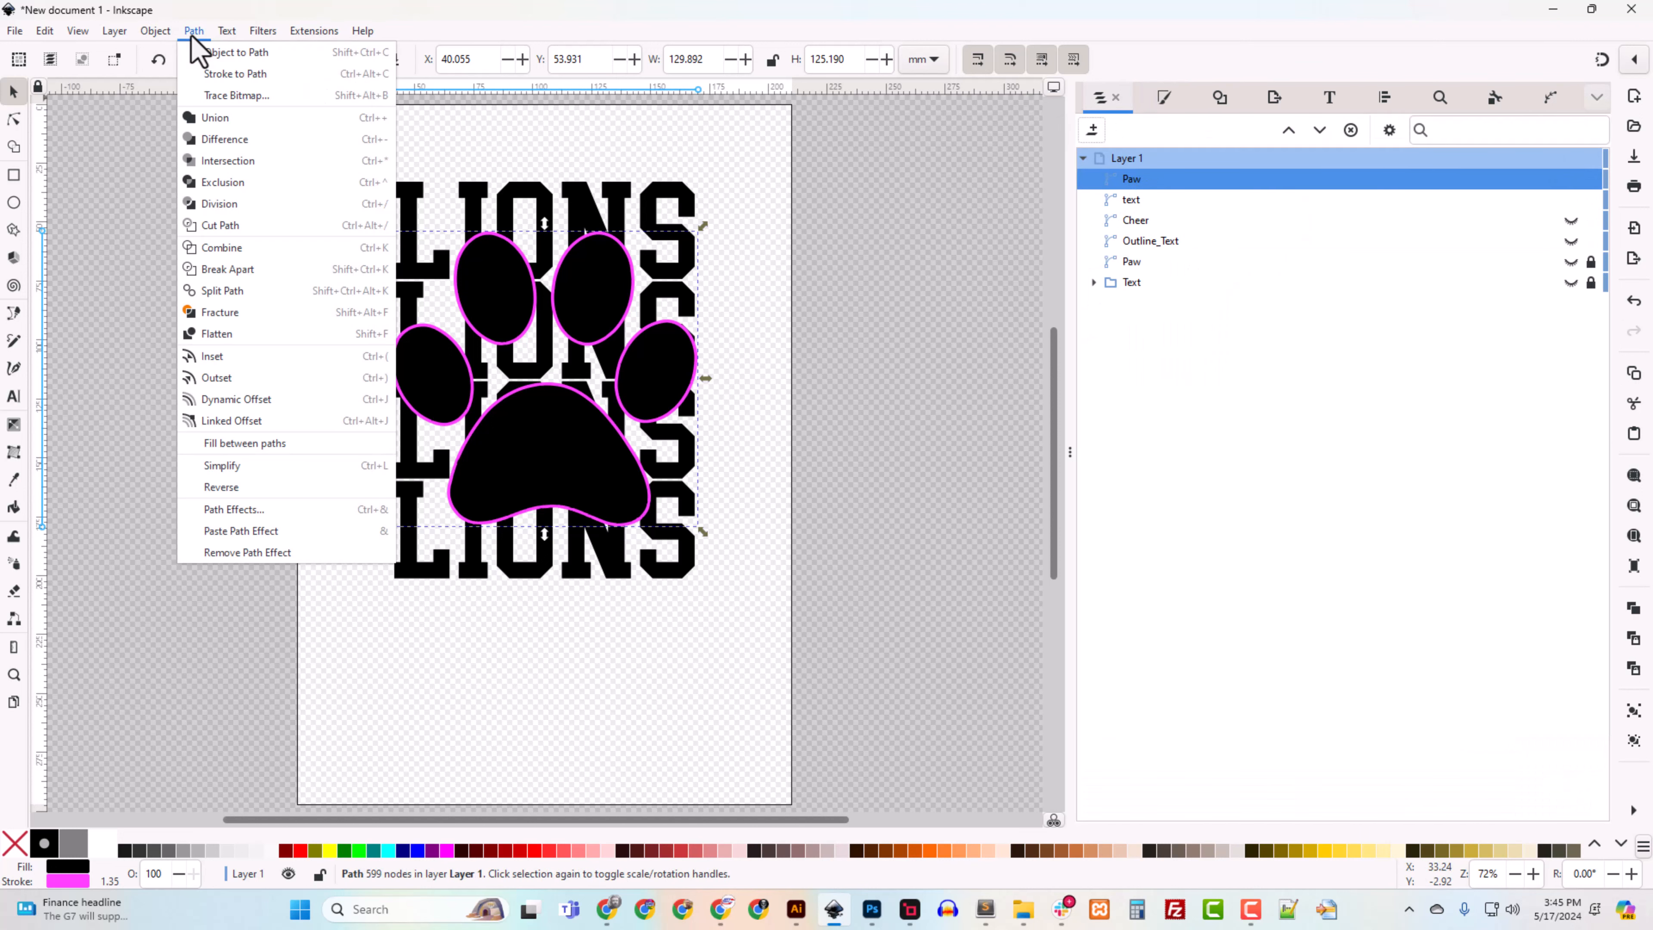
click(228, 74)
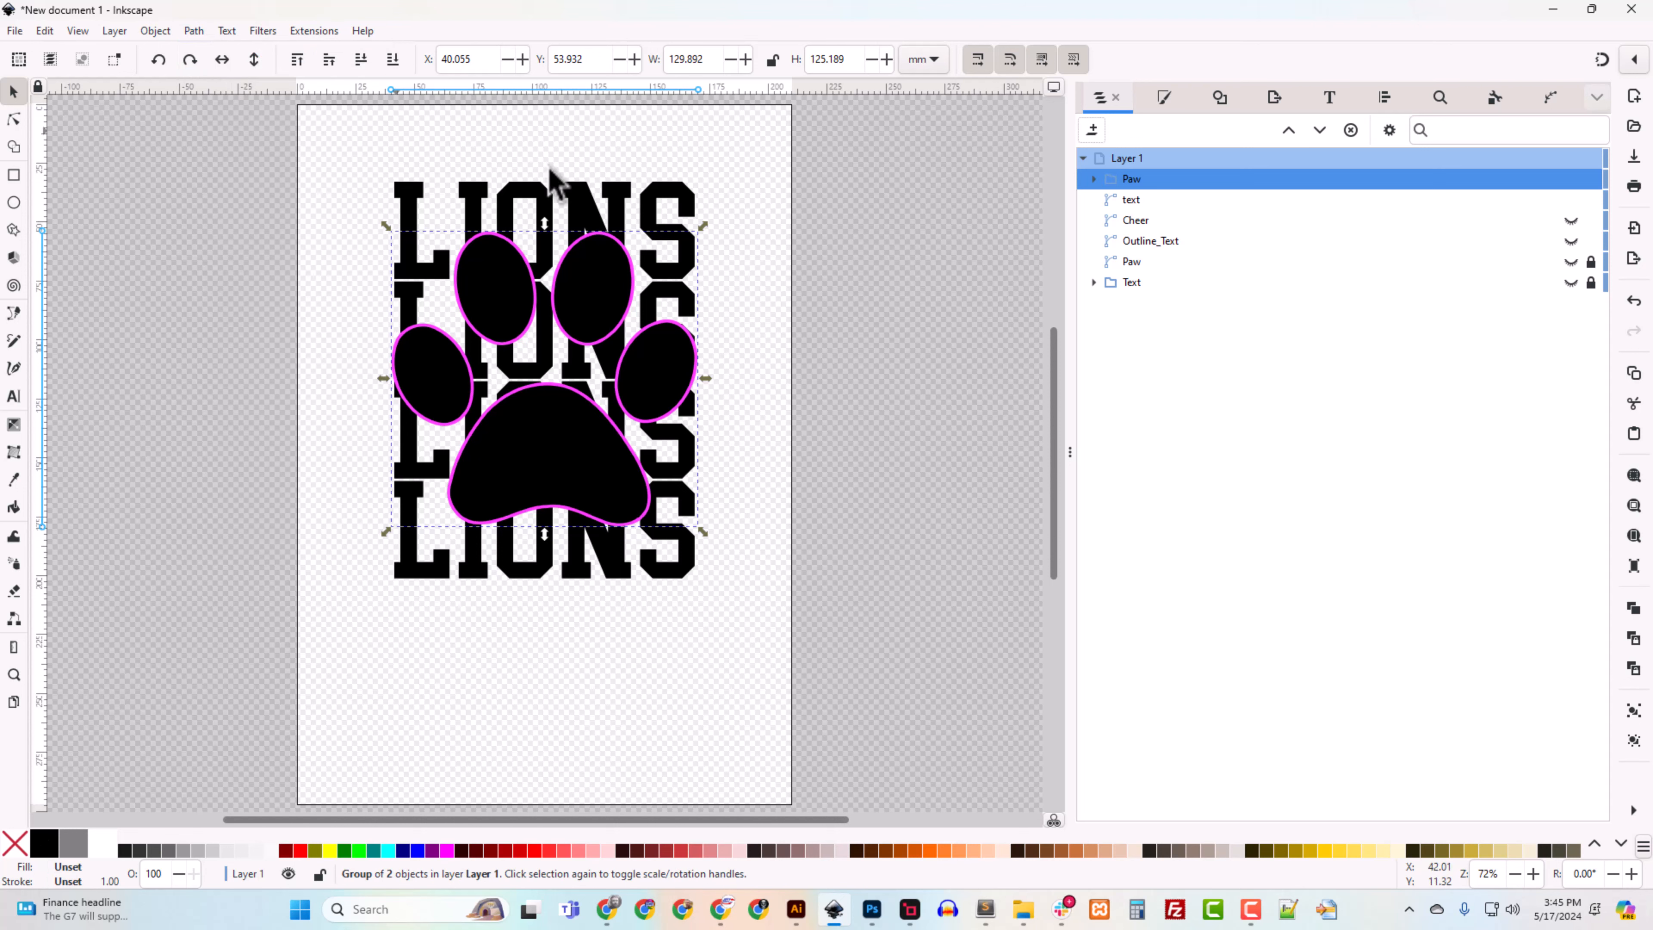
Step: Unite path15 and path14 inside the Paw group into a single shape
click(1093, 178)
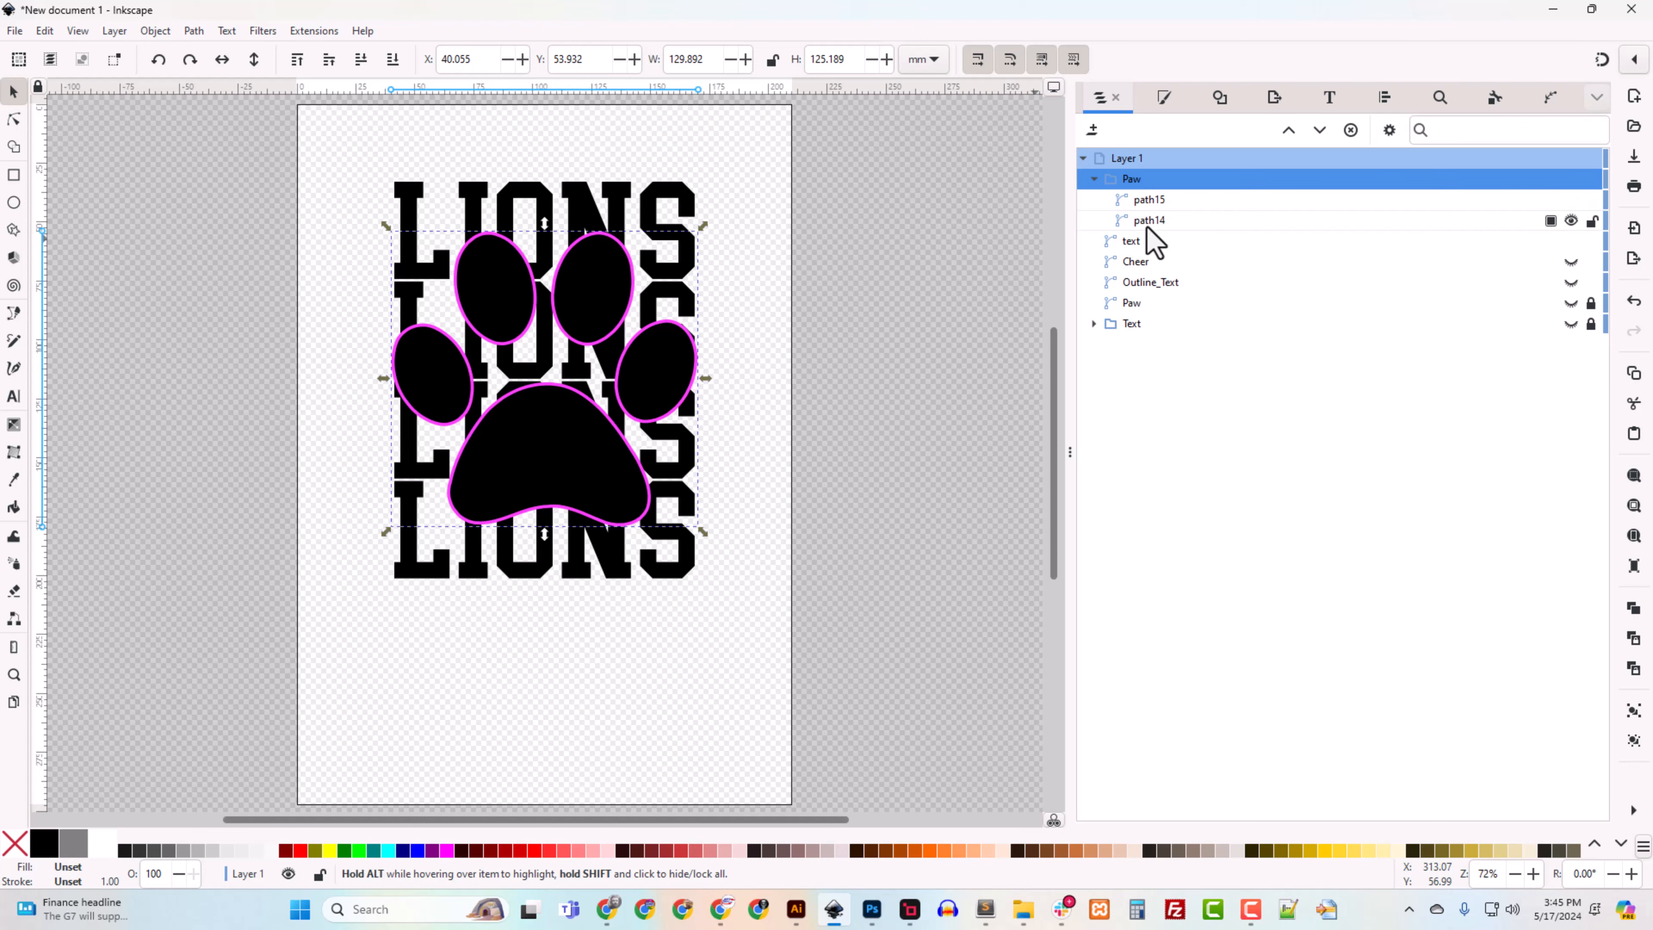
click(1144, 206)
shift+click(1147, 222)
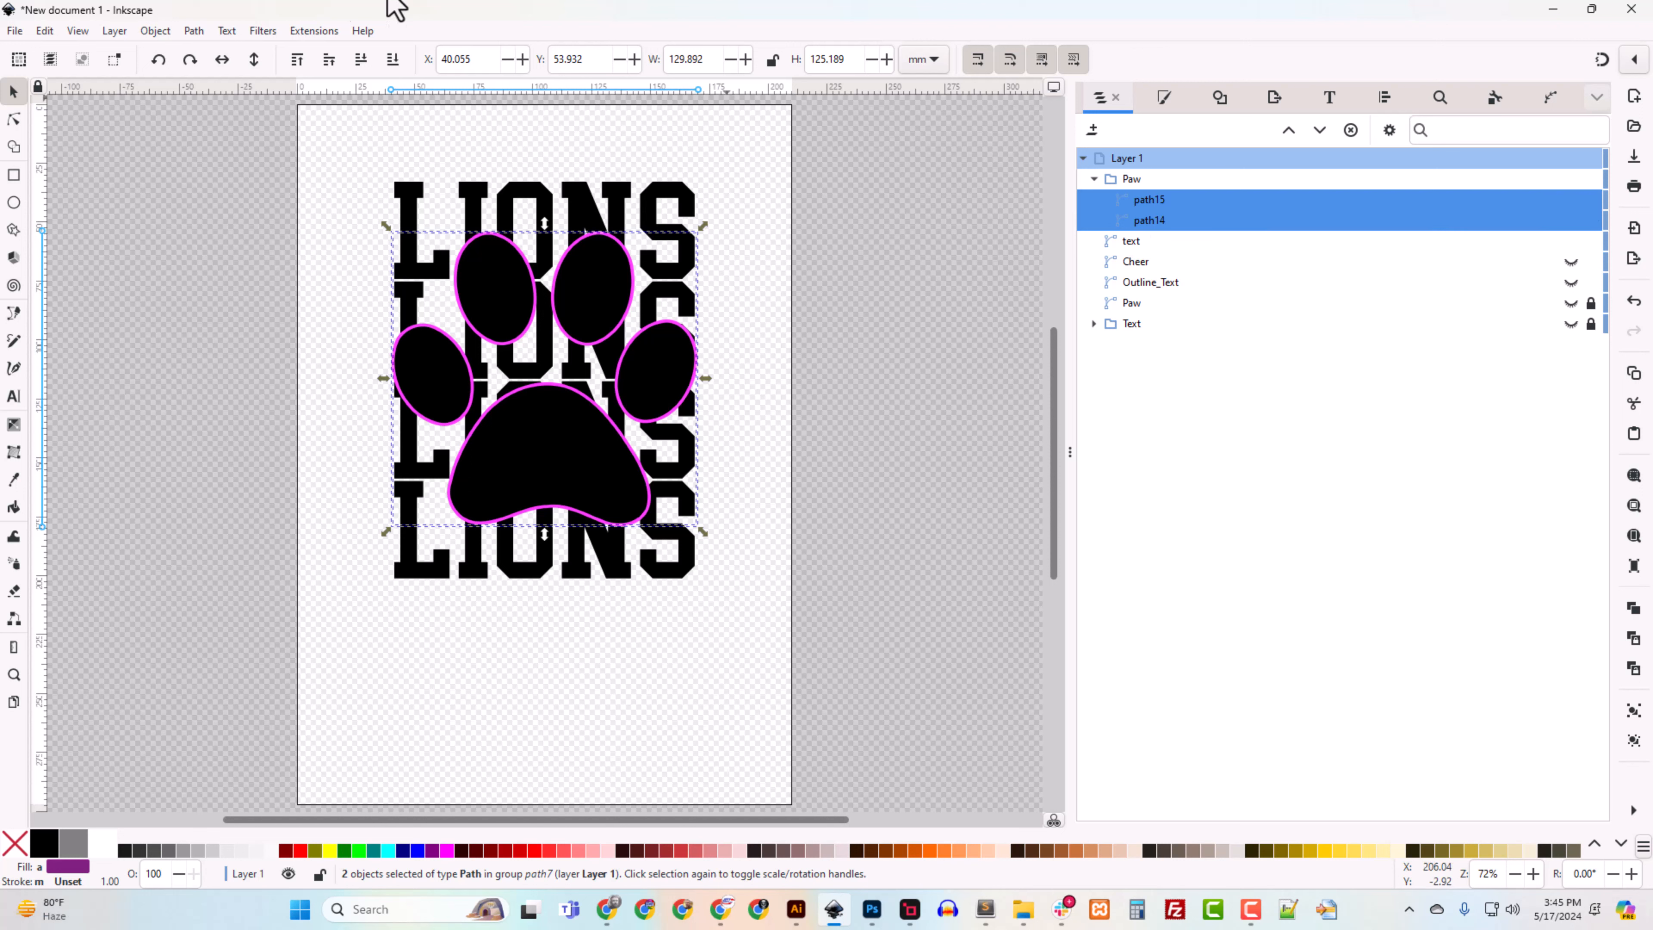
click(194, 31)
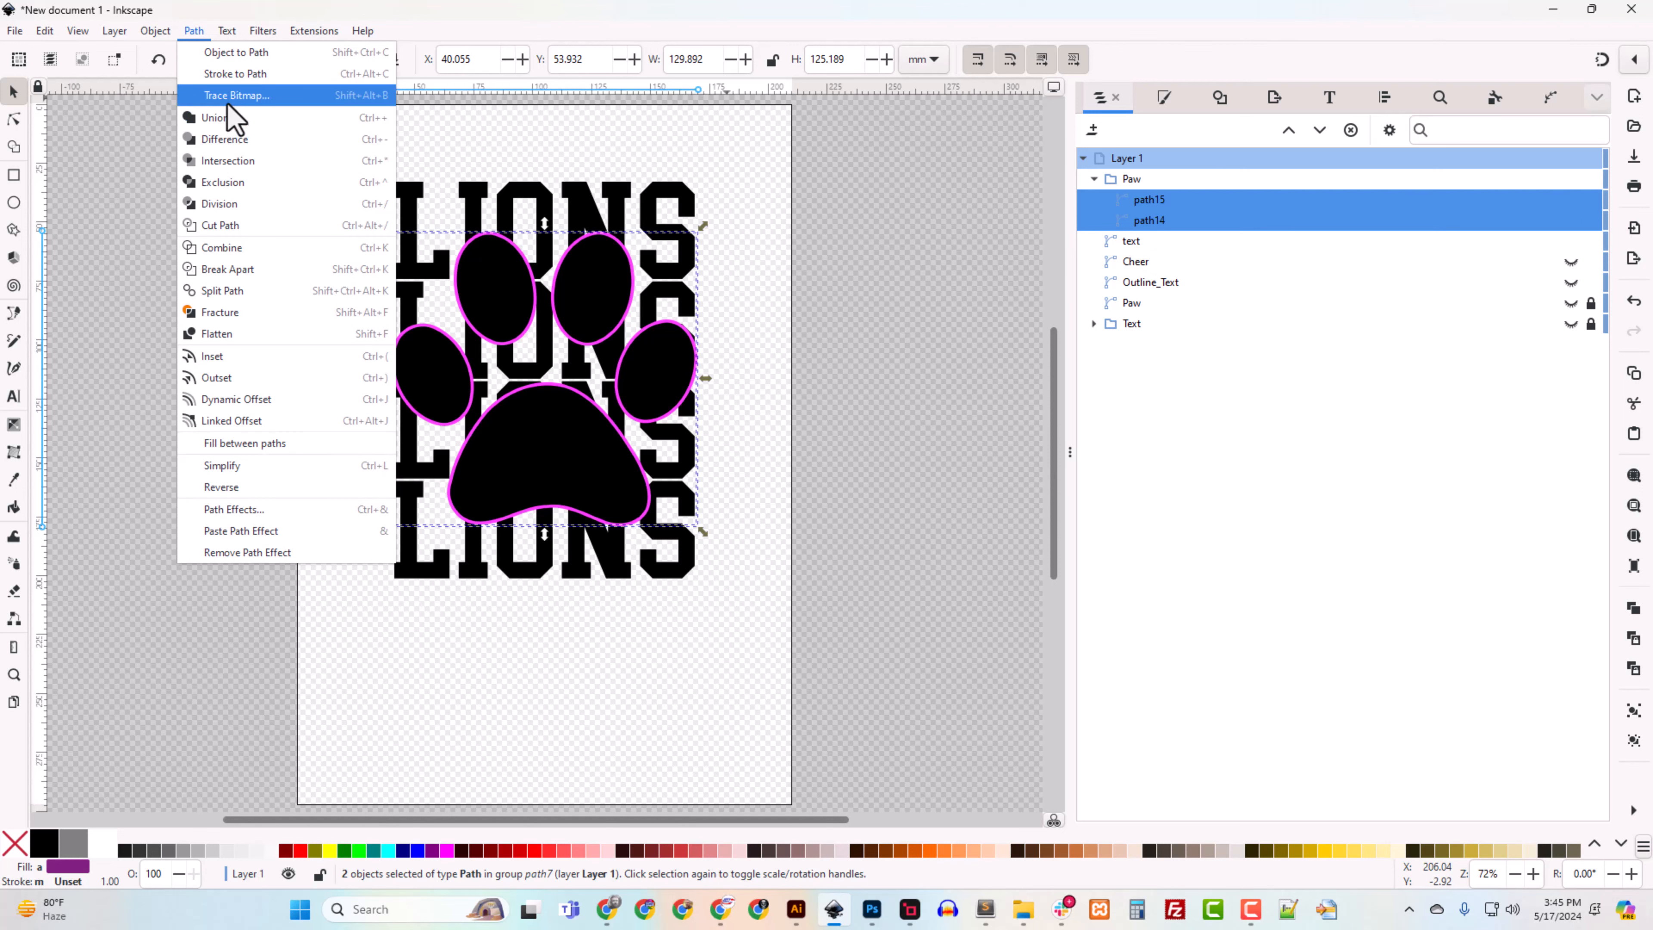
click(225, 118)
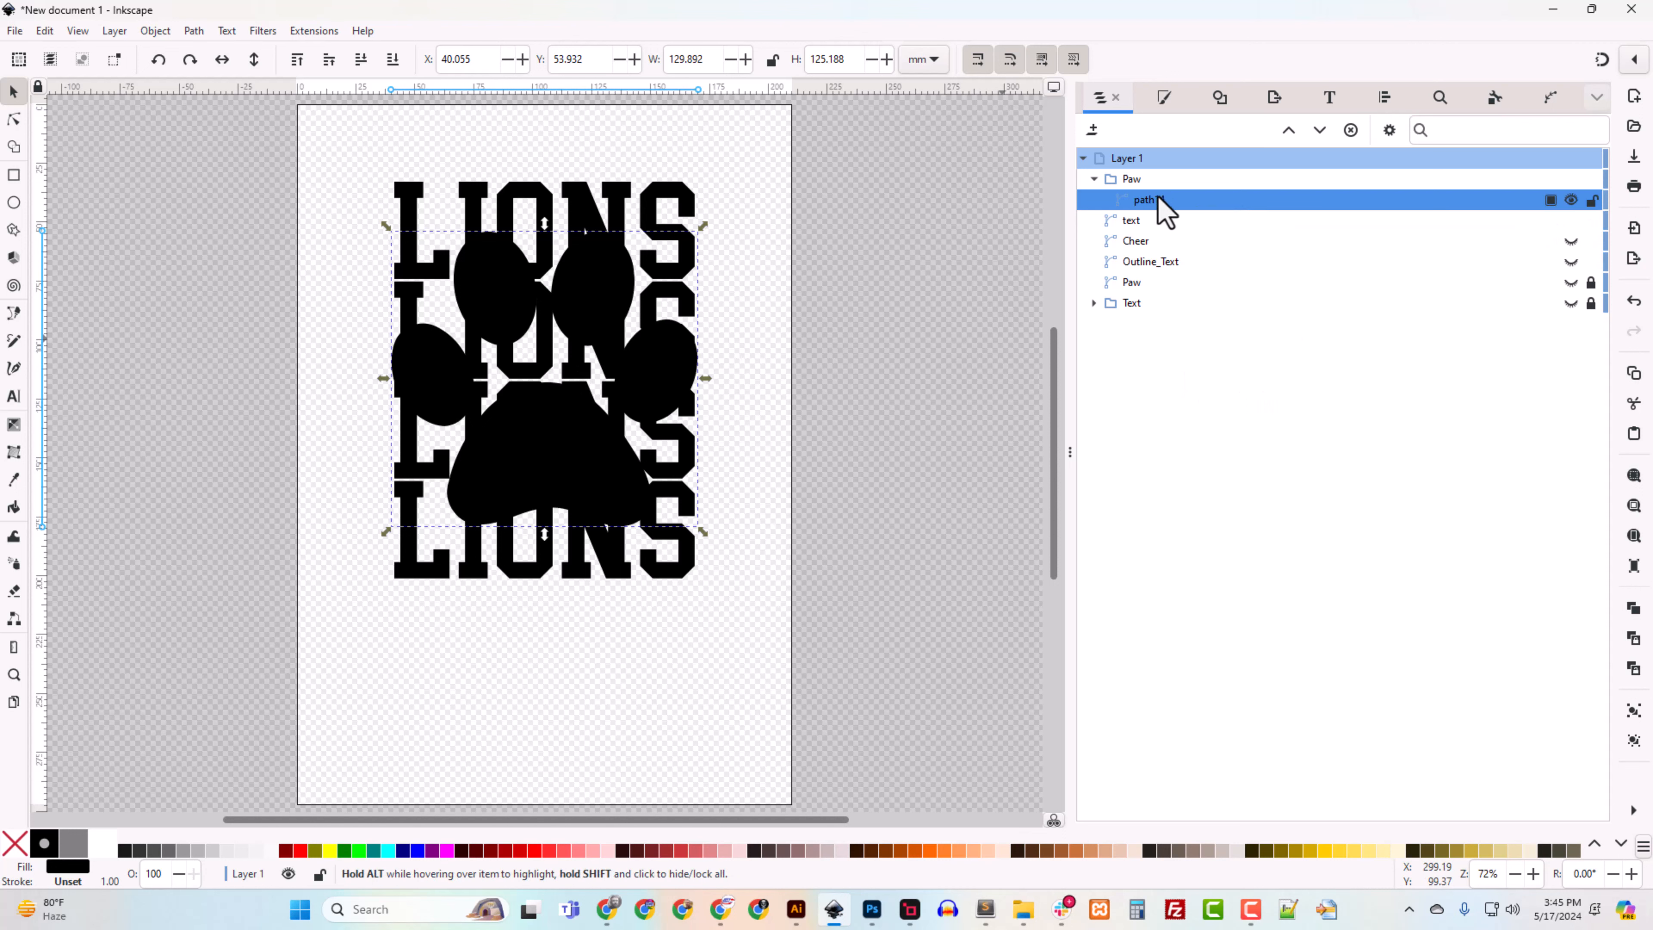
Step: Move the united path14 out of the Paw group to the top of Layer 1 and delete the empty group
drag(1155, 205, 1153, 171)
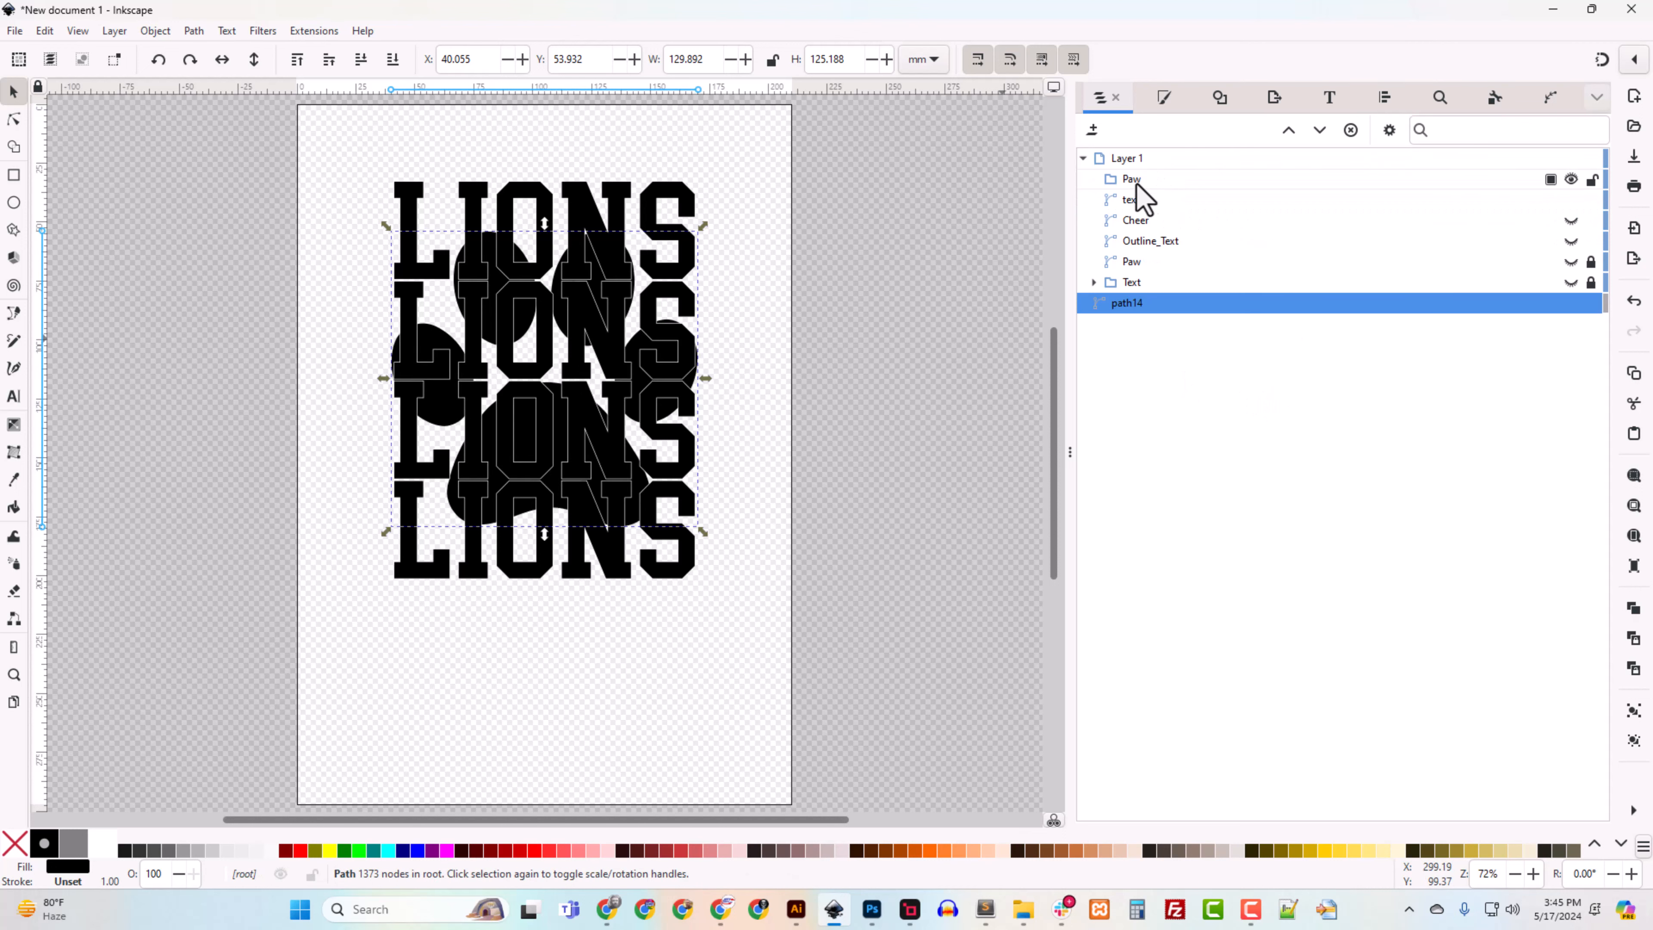
drag(1132, 306, 1135, 190)
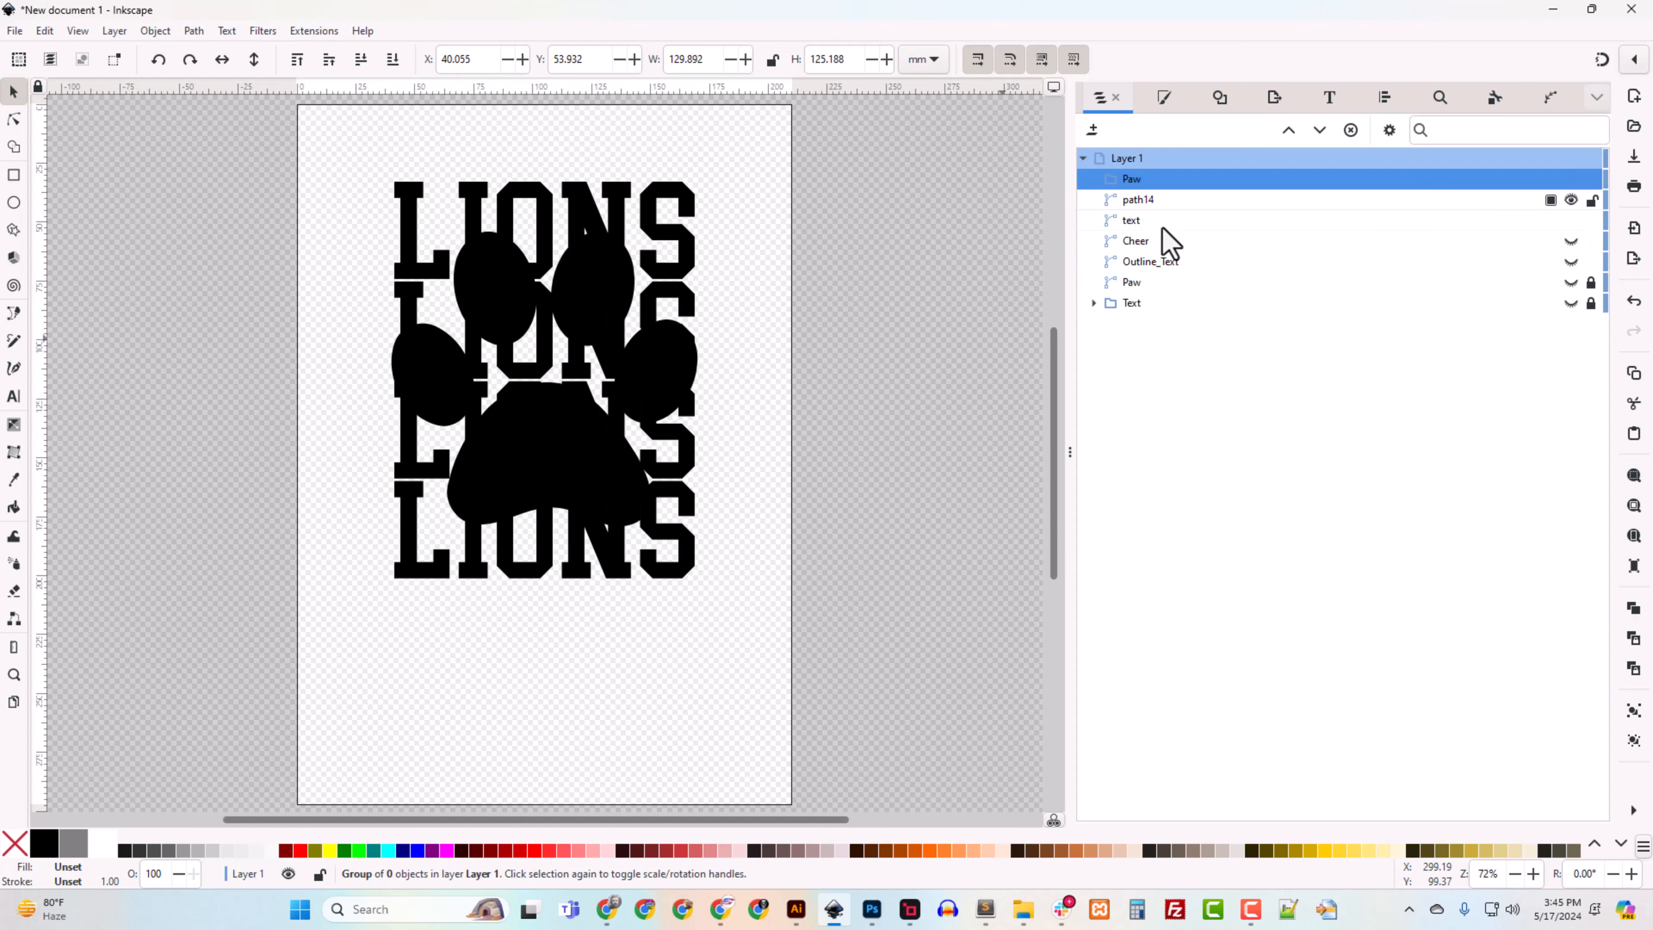
click(1138, 179)
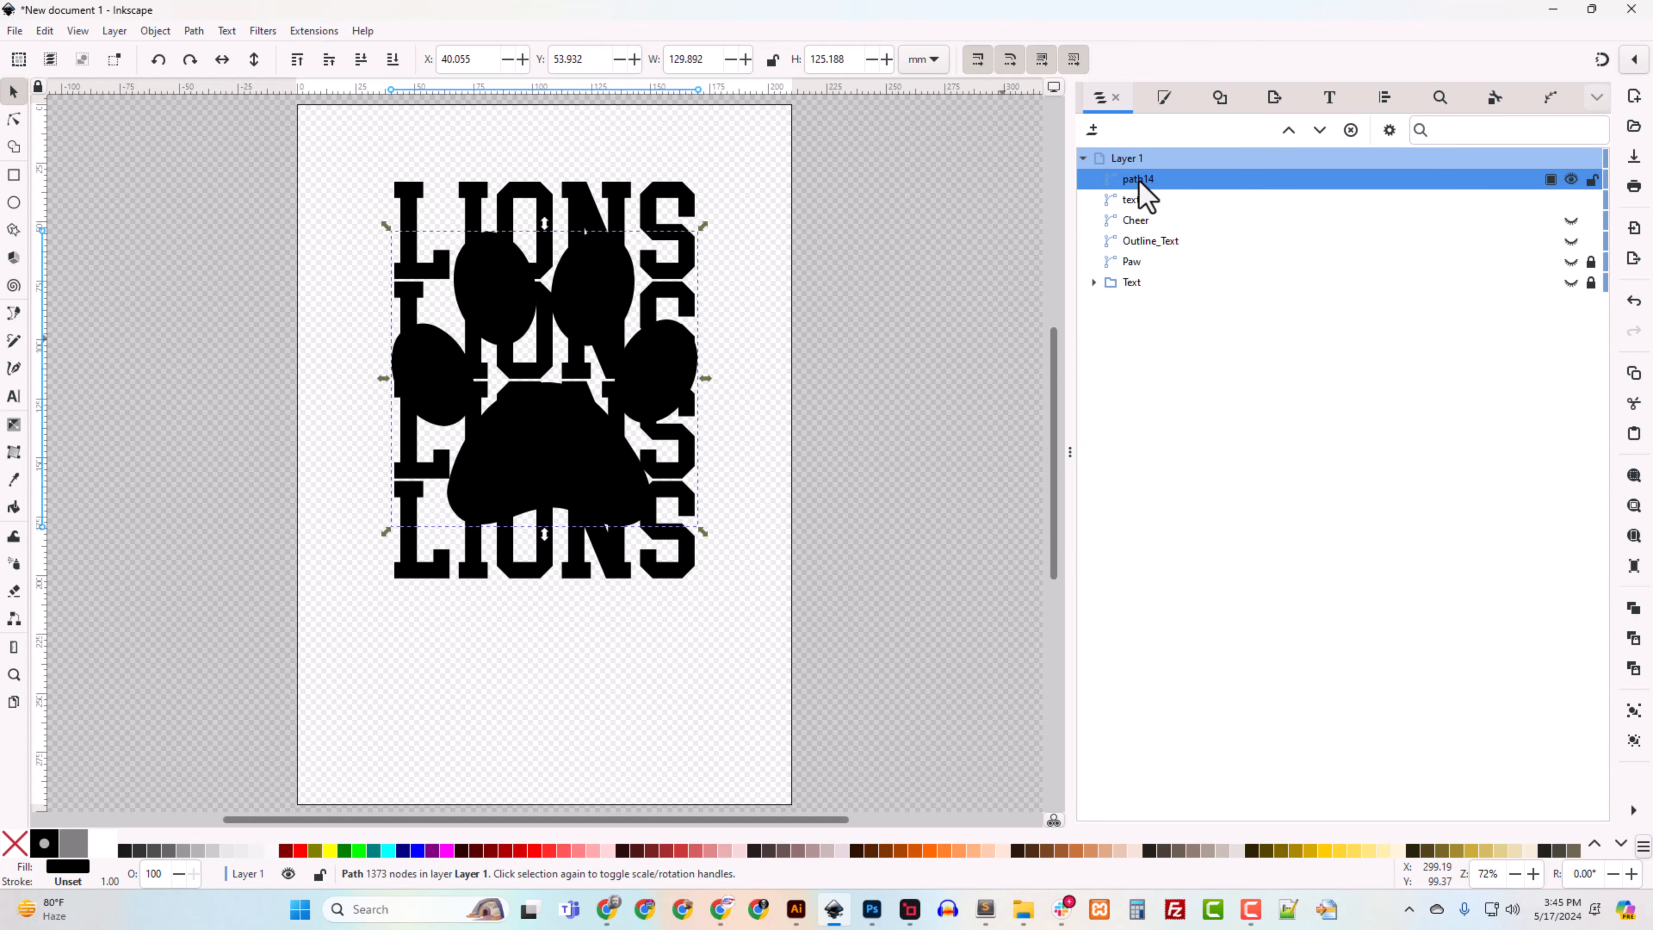
Step: Rename path14 as Big_Paw
double_click(1139, 181)
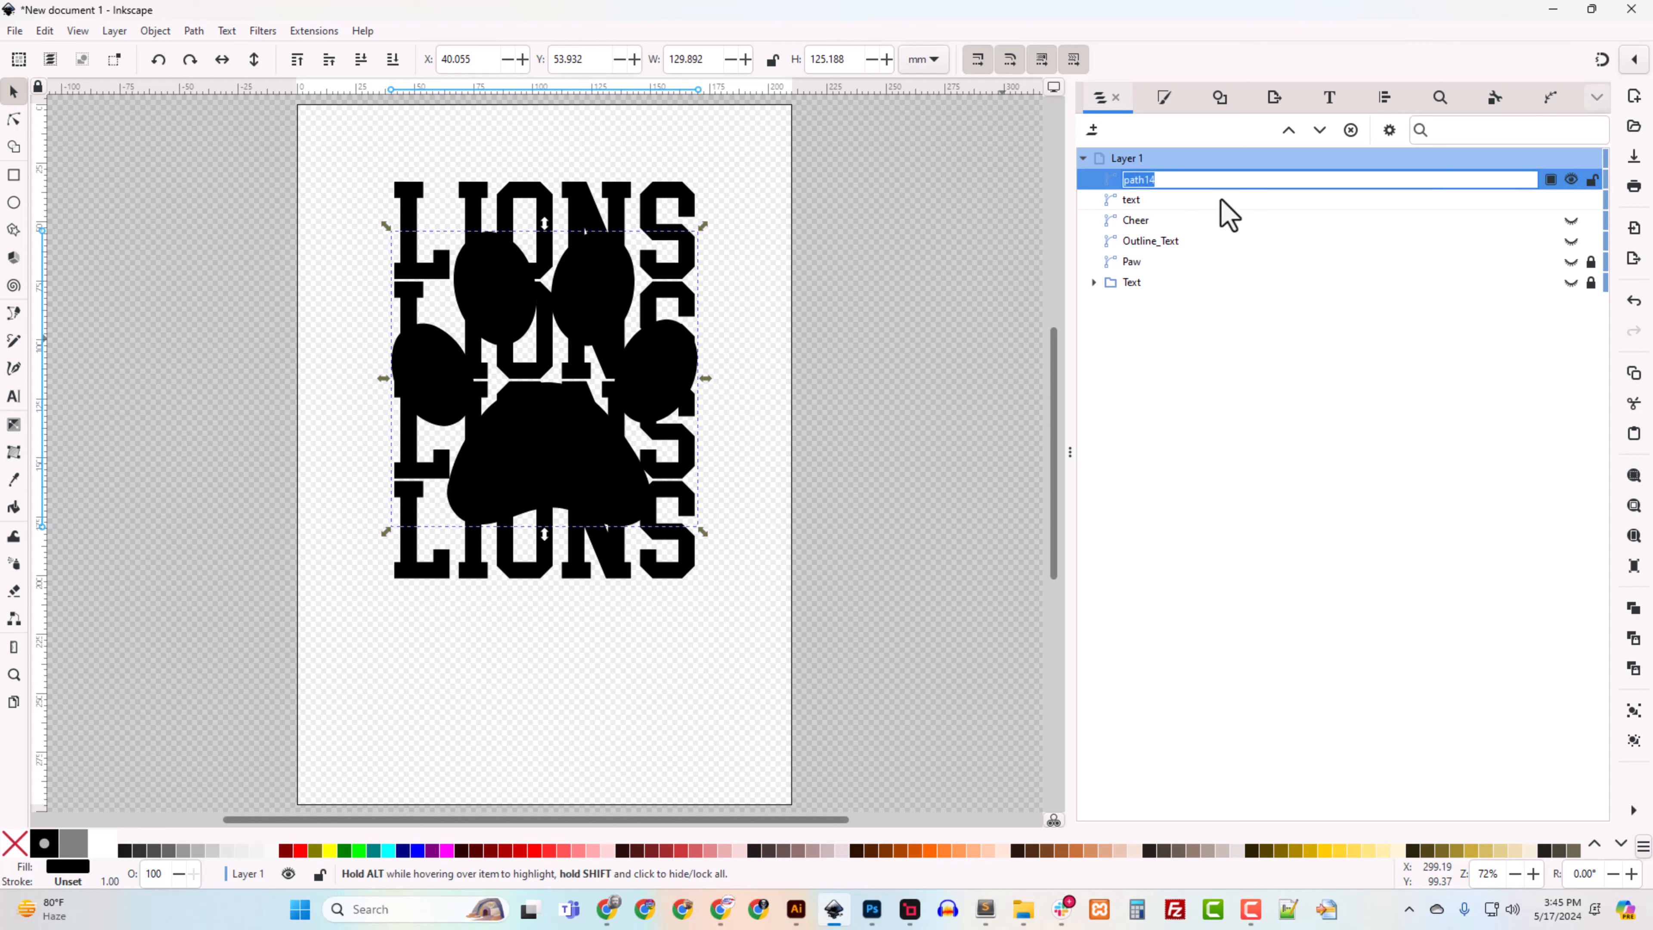
text(Big_Paw)
key(Return)
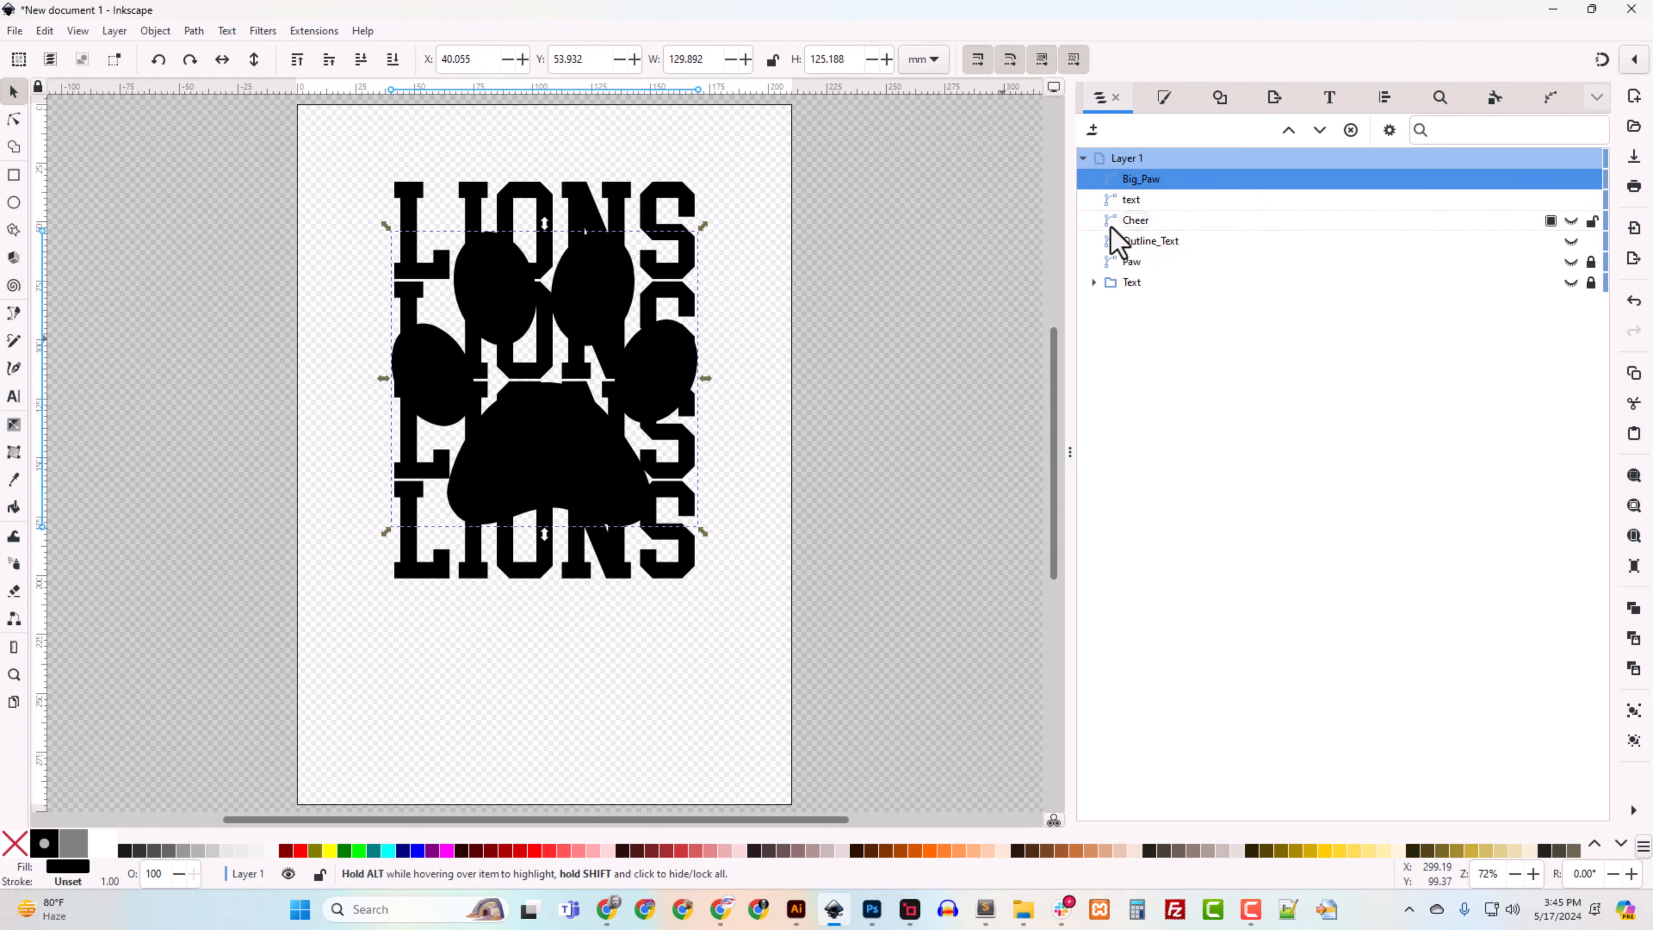
Step: Subtract Big_Paw from the path named text with Difference, and show Outline_Text again to check the gap around the paw
shift+click(1130, 205)
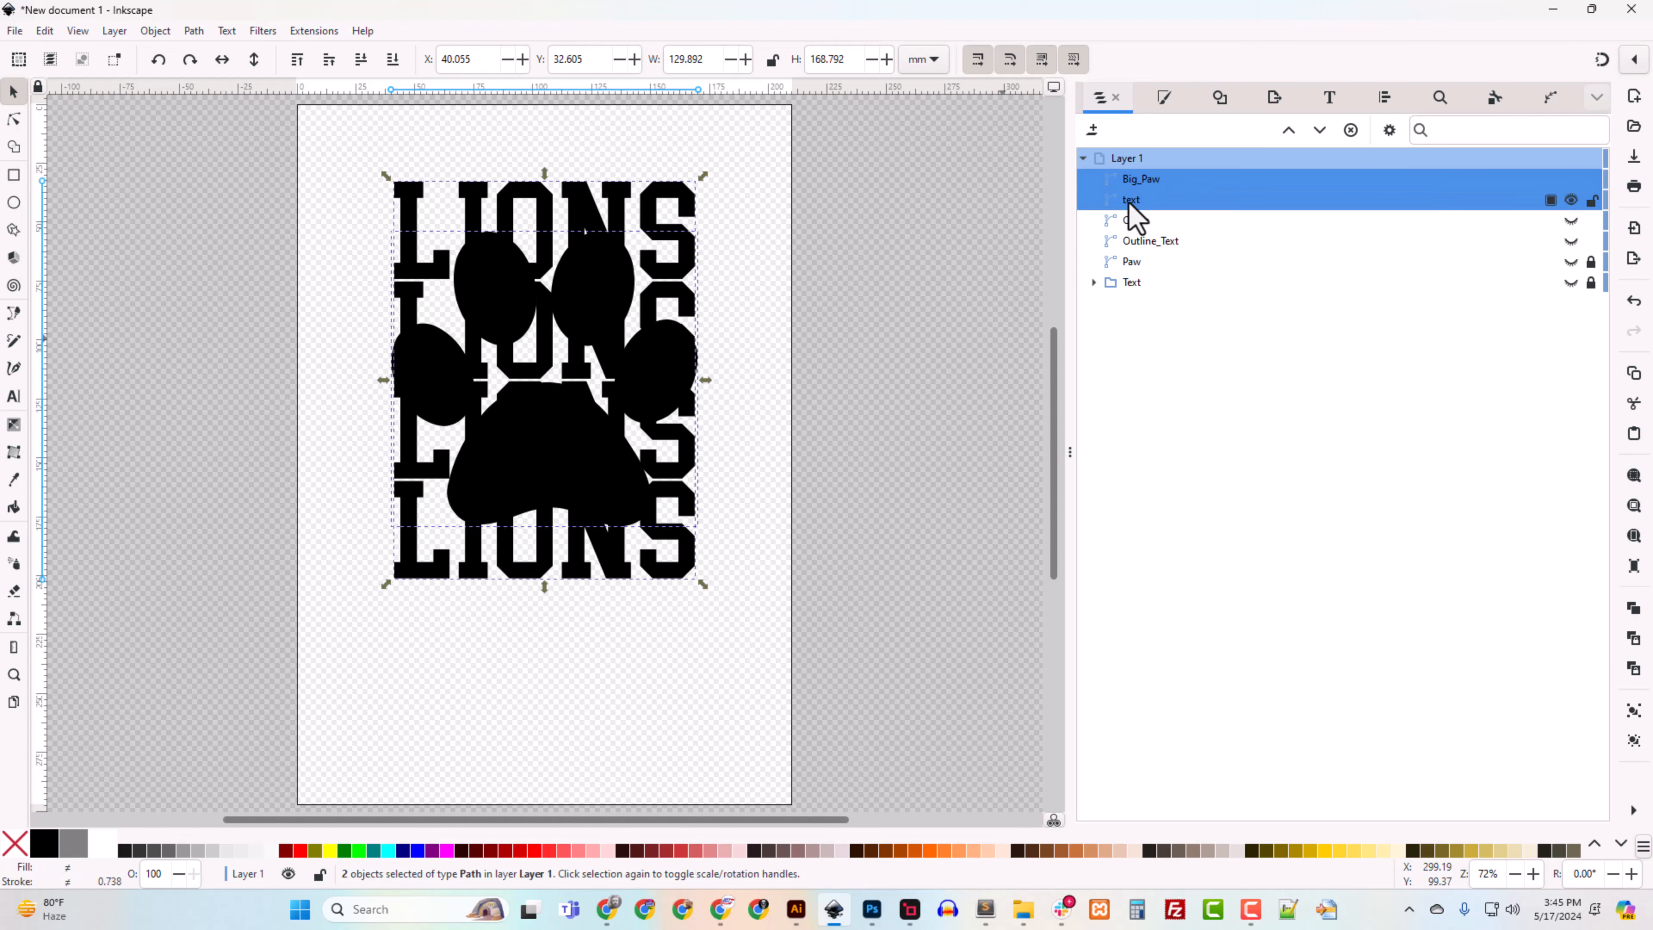
click(195, 33)
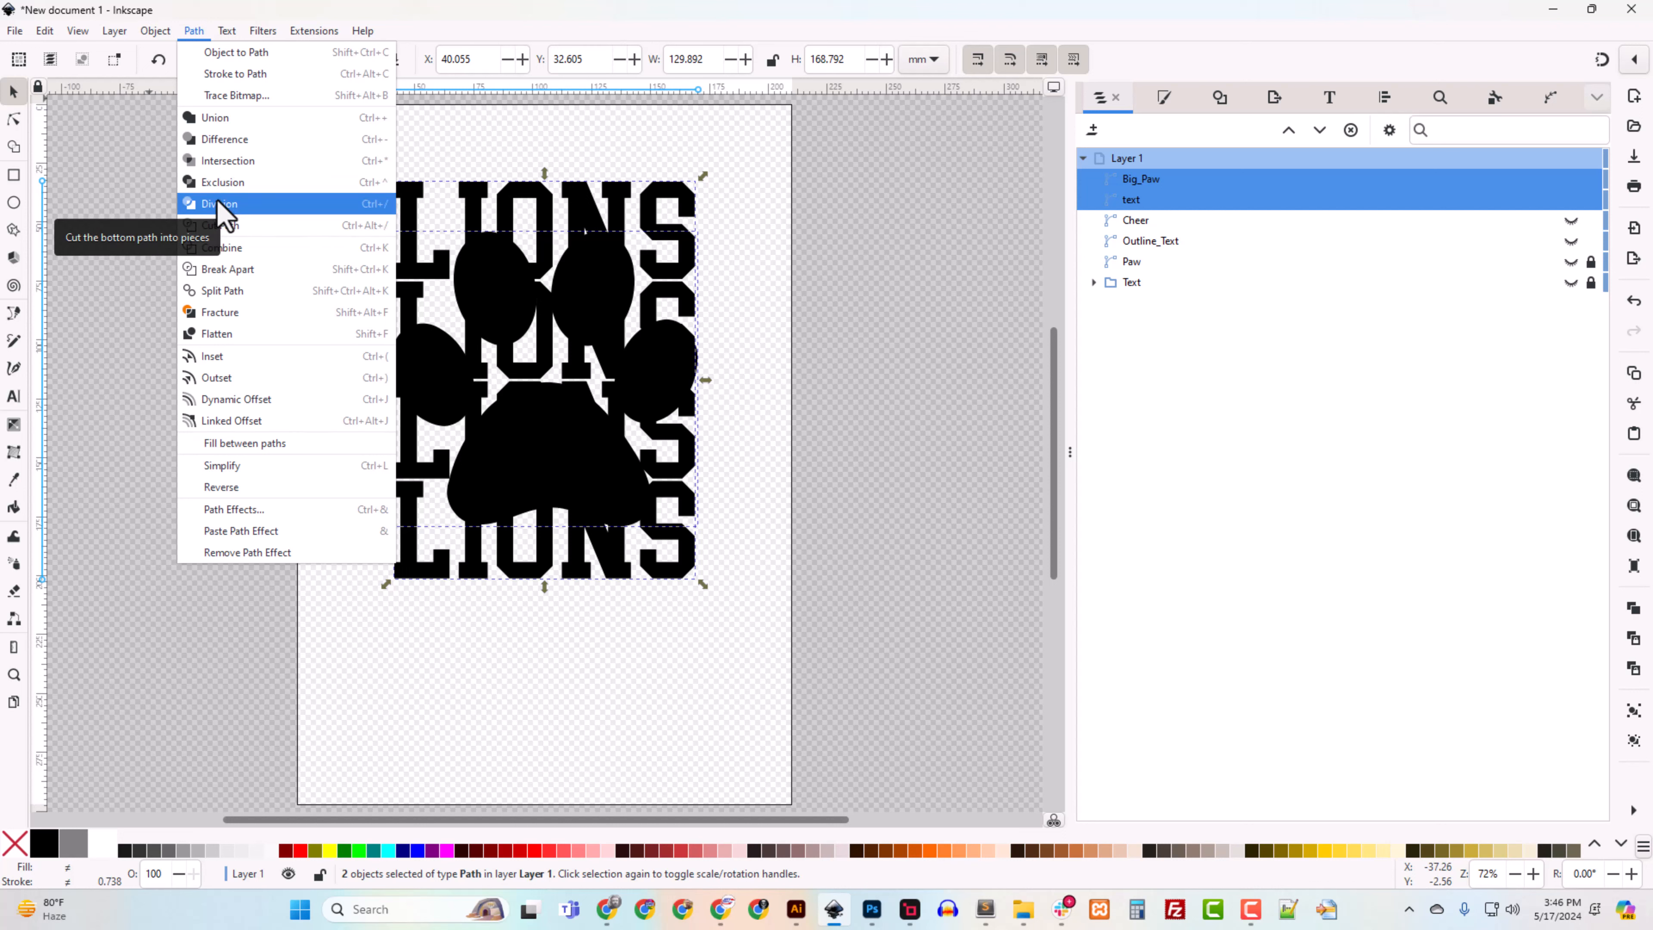
click(224, 140)
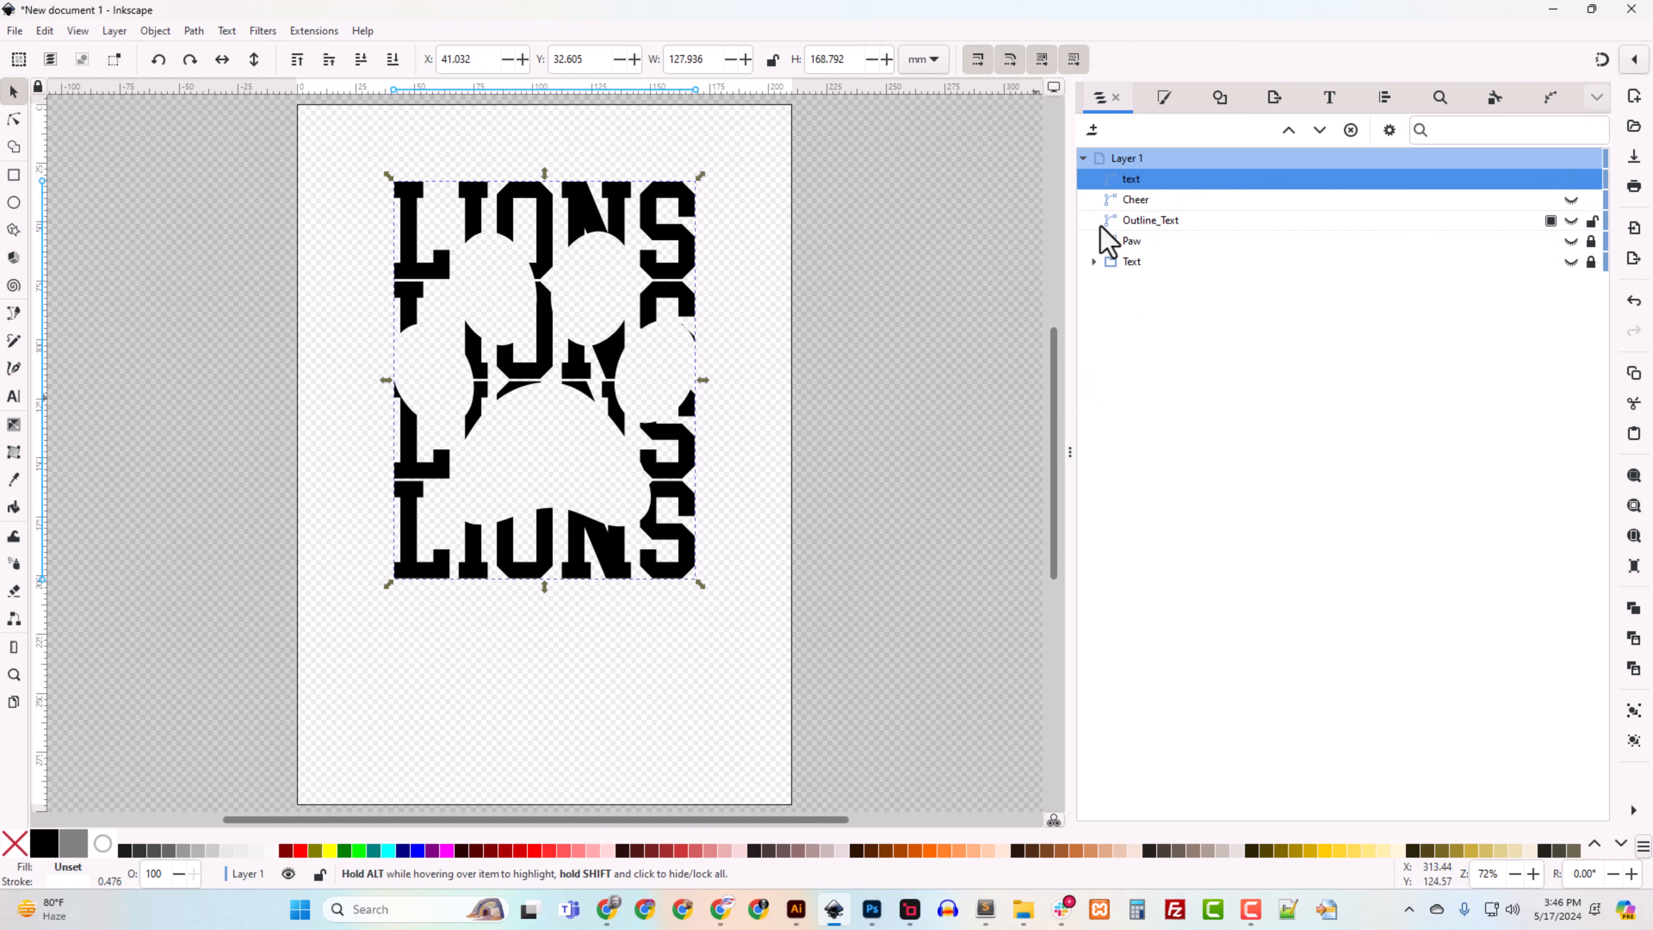
click(1571, 221)
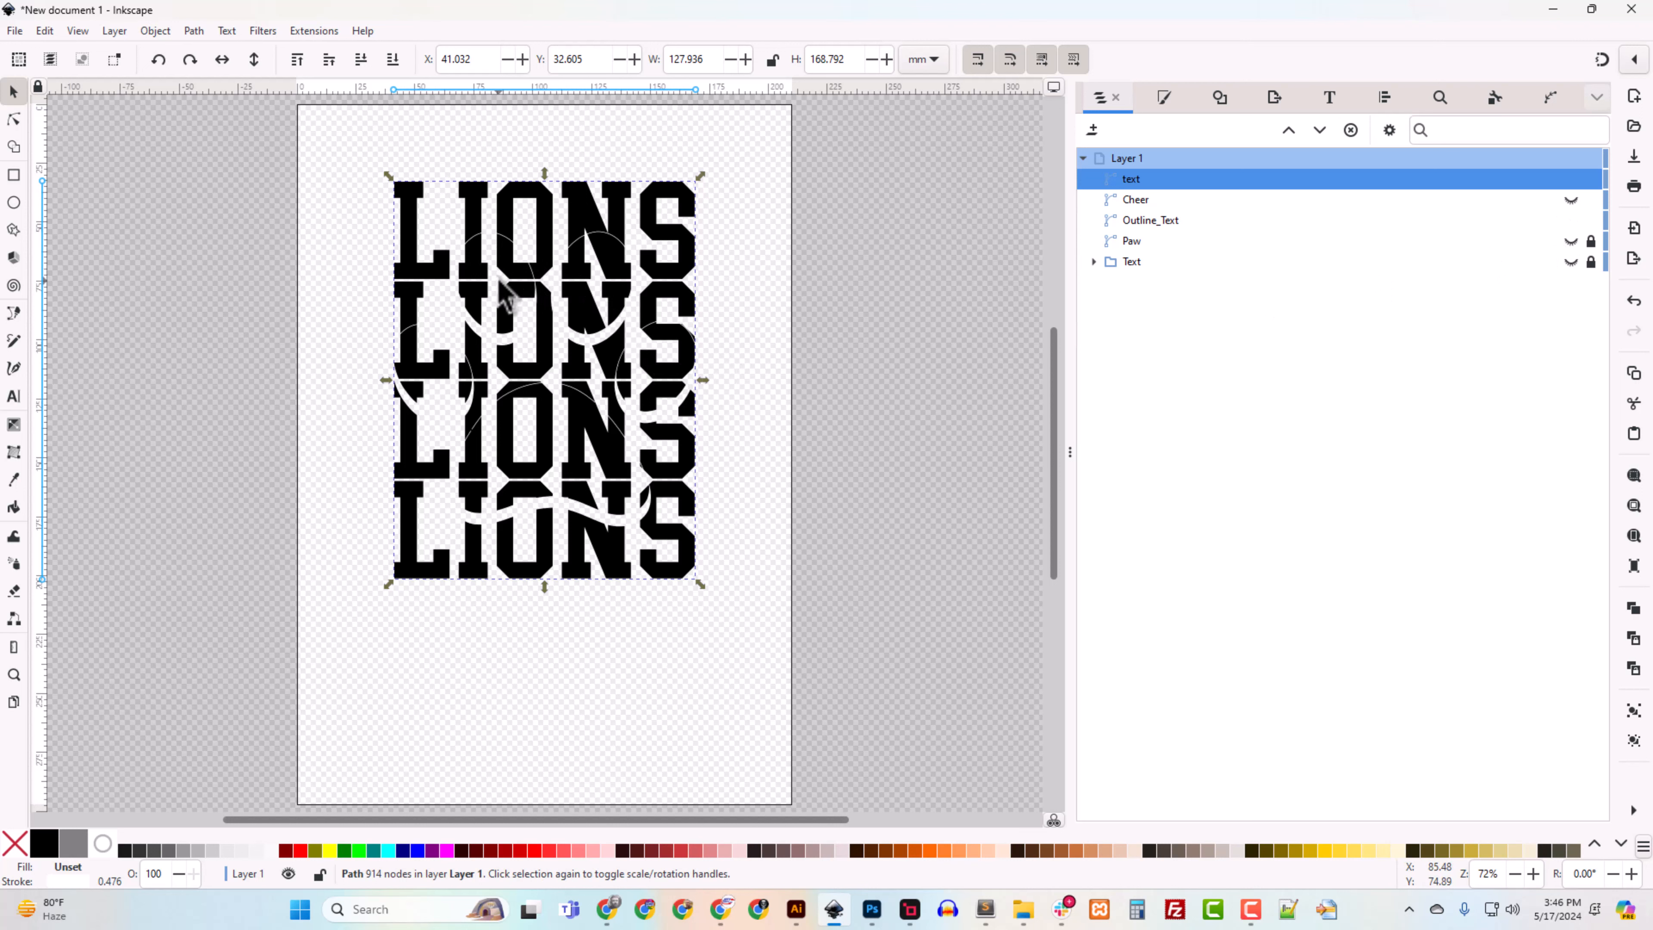
Step: Undo the changes back to the Paw with its live magenta stroke, before the stroke was converted to a path
key(ctrl+z)
key(ctrl+z)
key(ctrl+z)
key(ctrl+z)
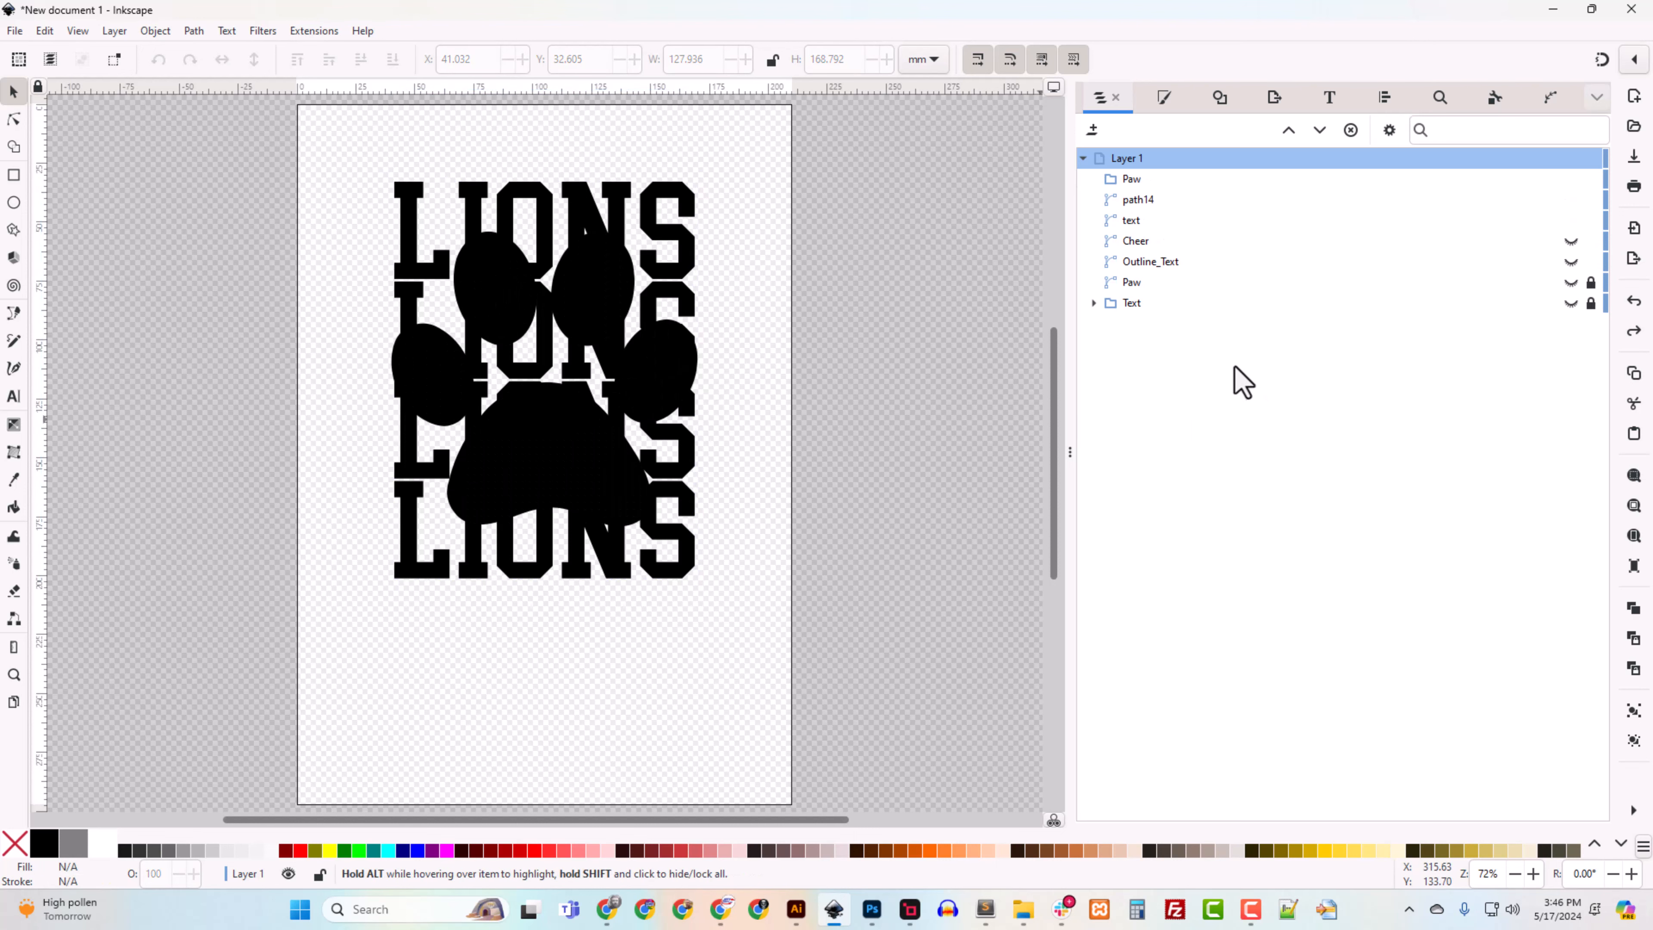
key(ctrl+z)
key(ctrl+z)
key(ctrl+z)
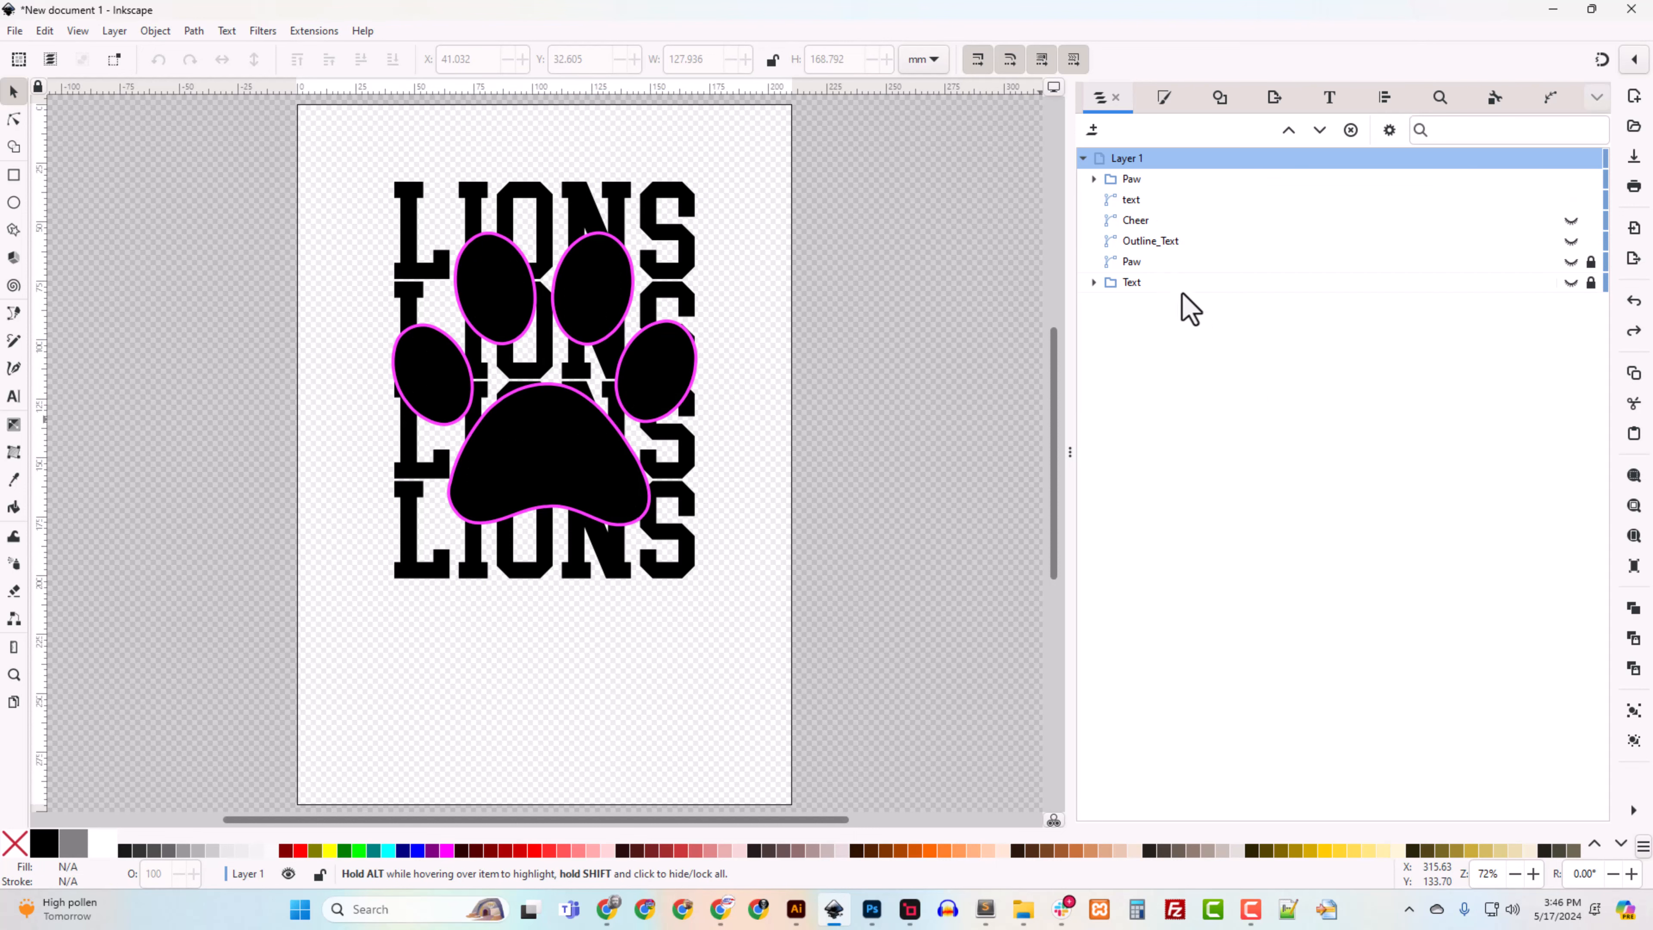
key(ctrl+z)
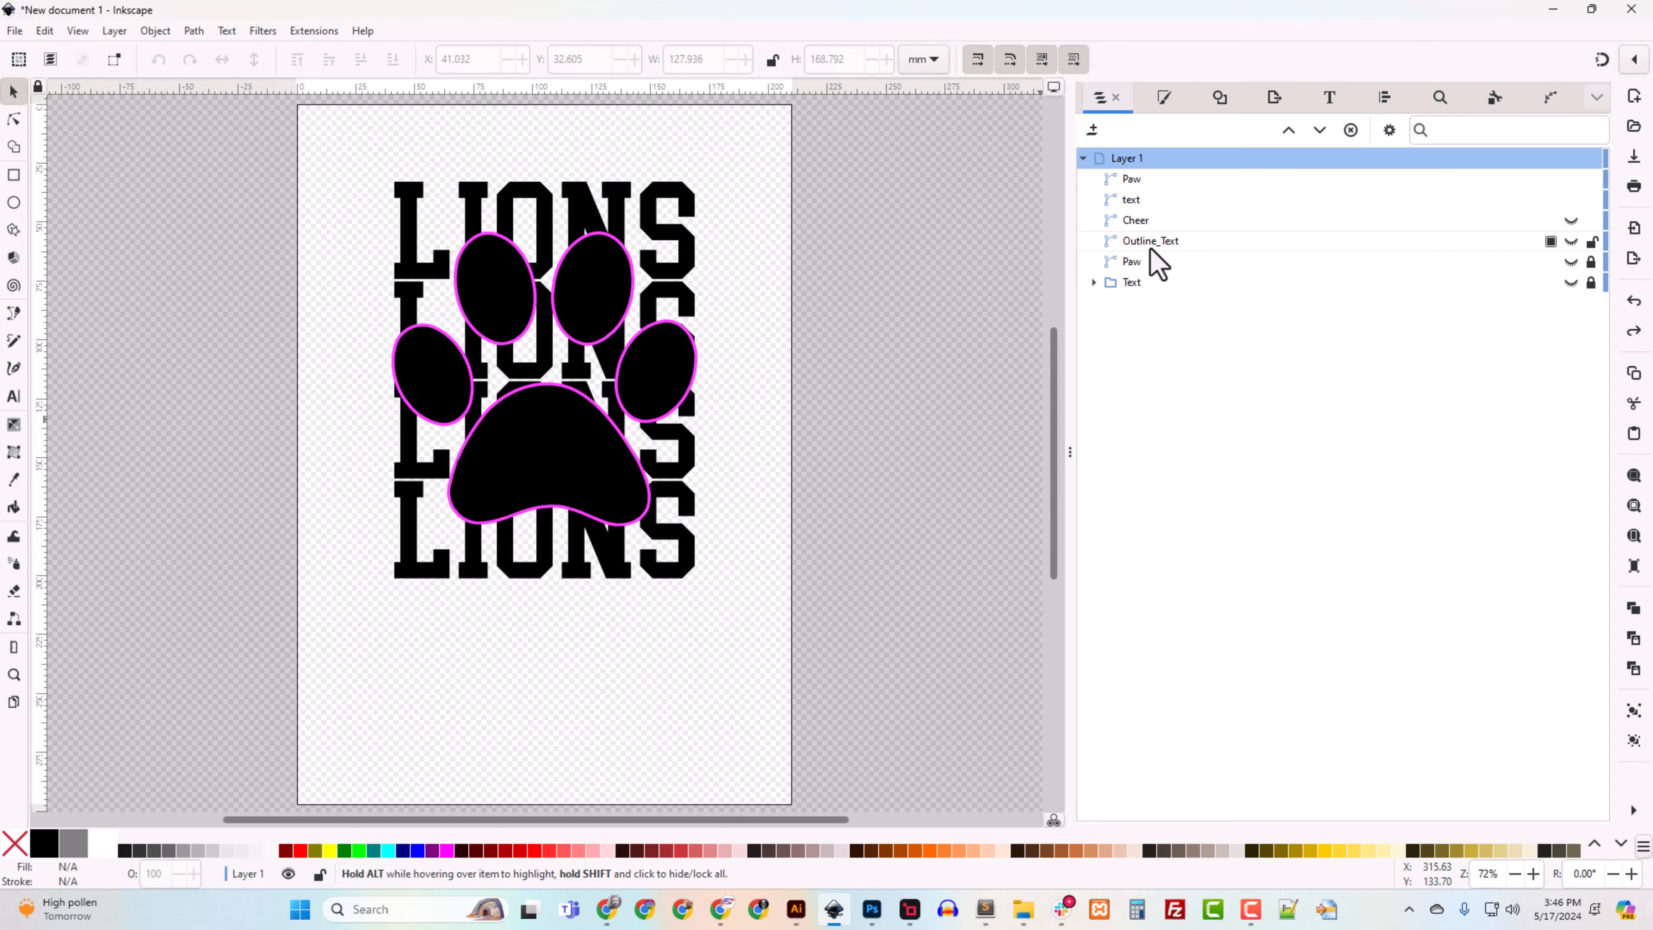
Step: Set the stroke width of the Paw with the magenta outline to 2.5 mm
click(1132, 179)
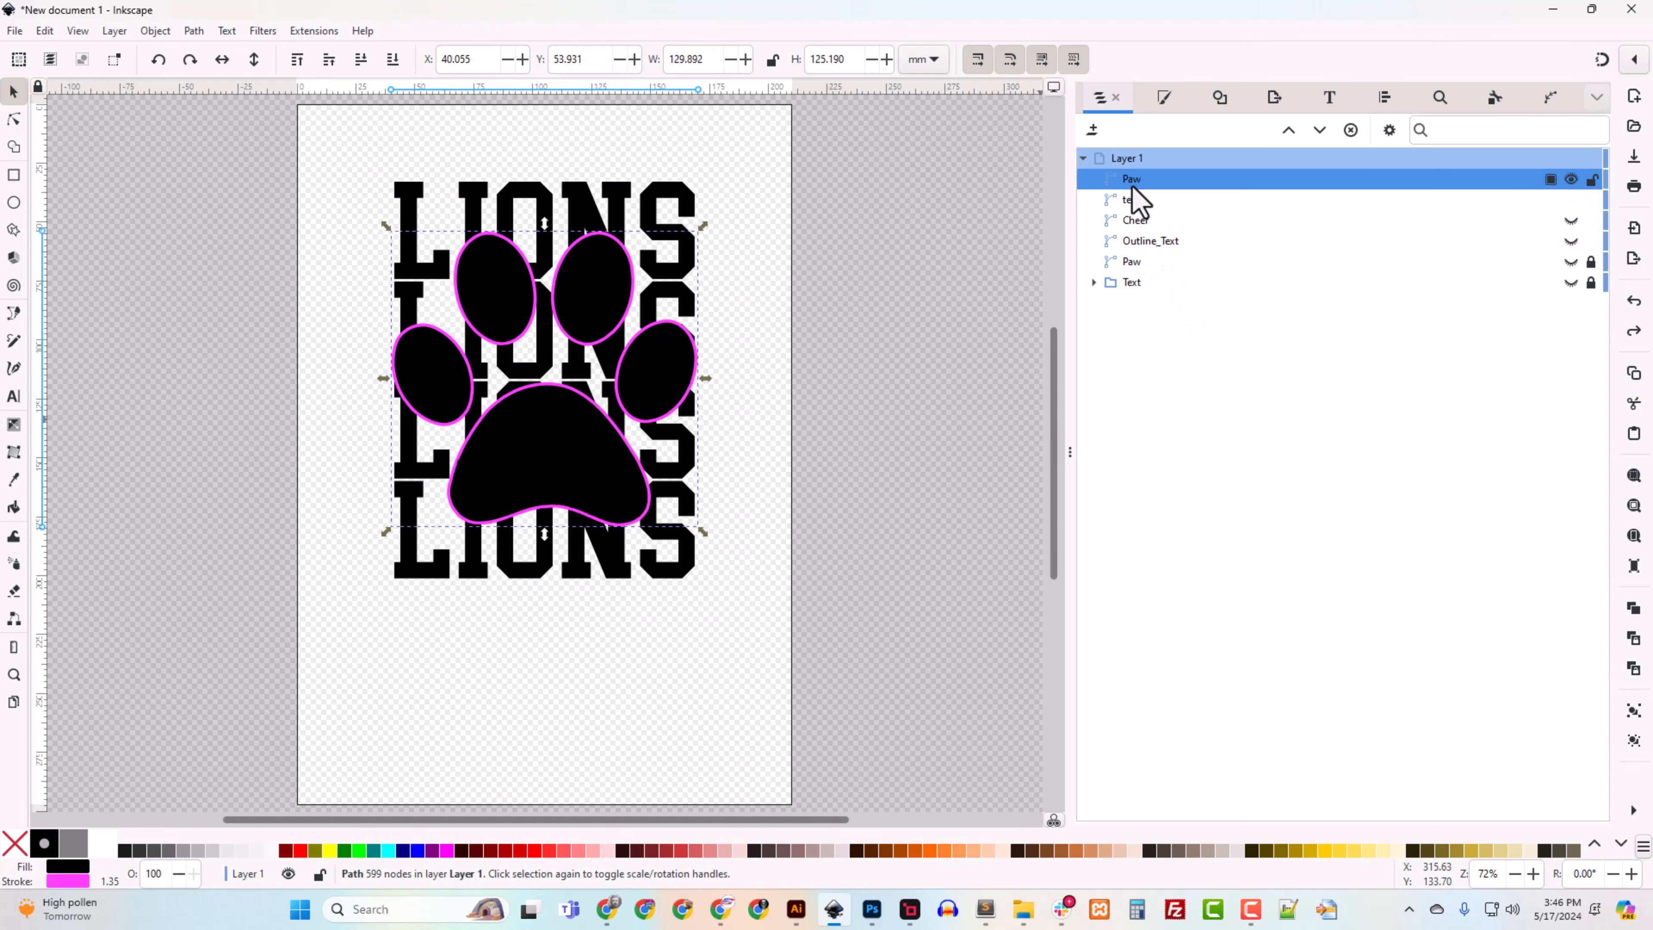
click(1164, 99)
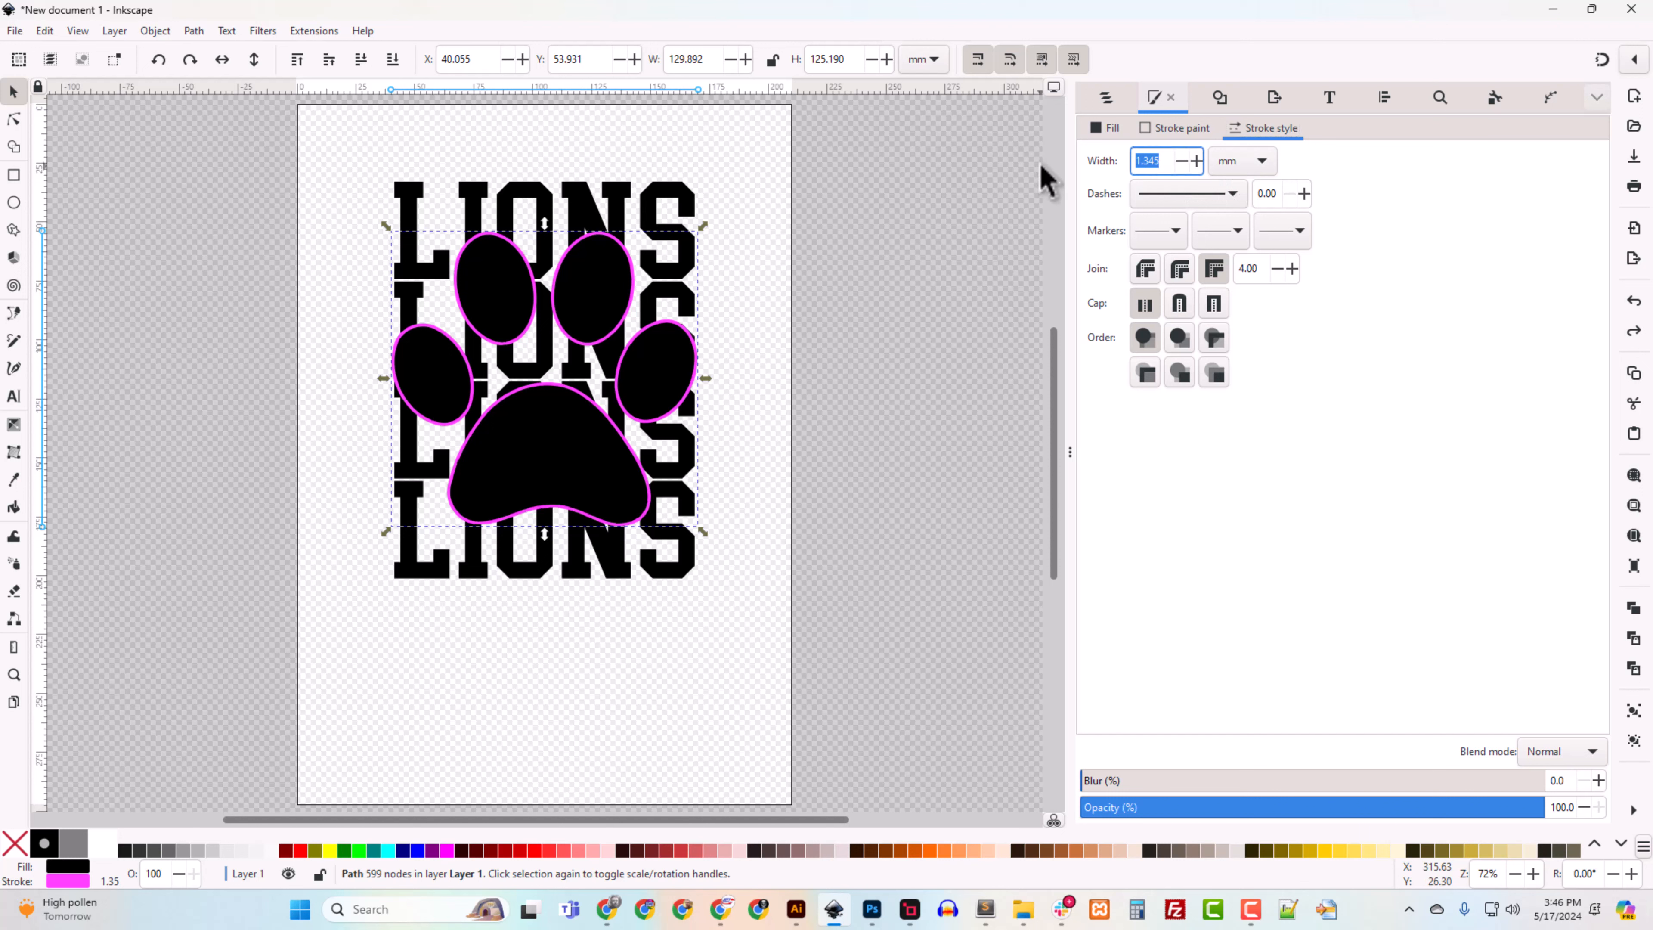
text(2.5)
key(Return)
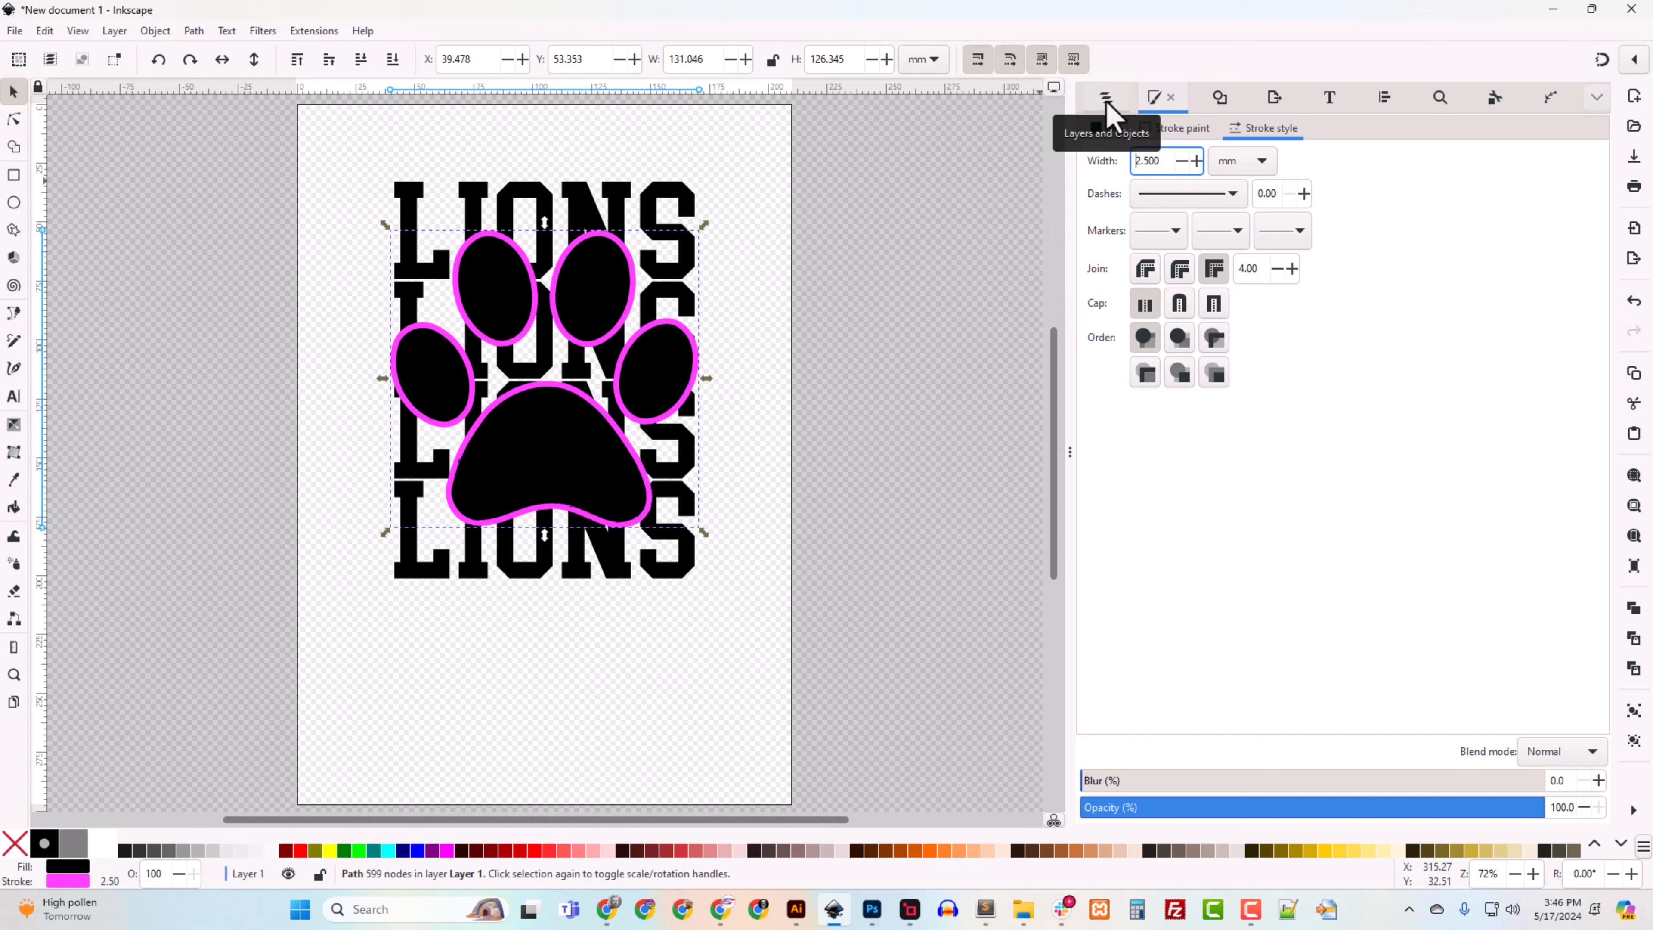
Step: Convert the Paw's stroke to a path and unite path16 and path15 inside the Paw group
click(191, 31)
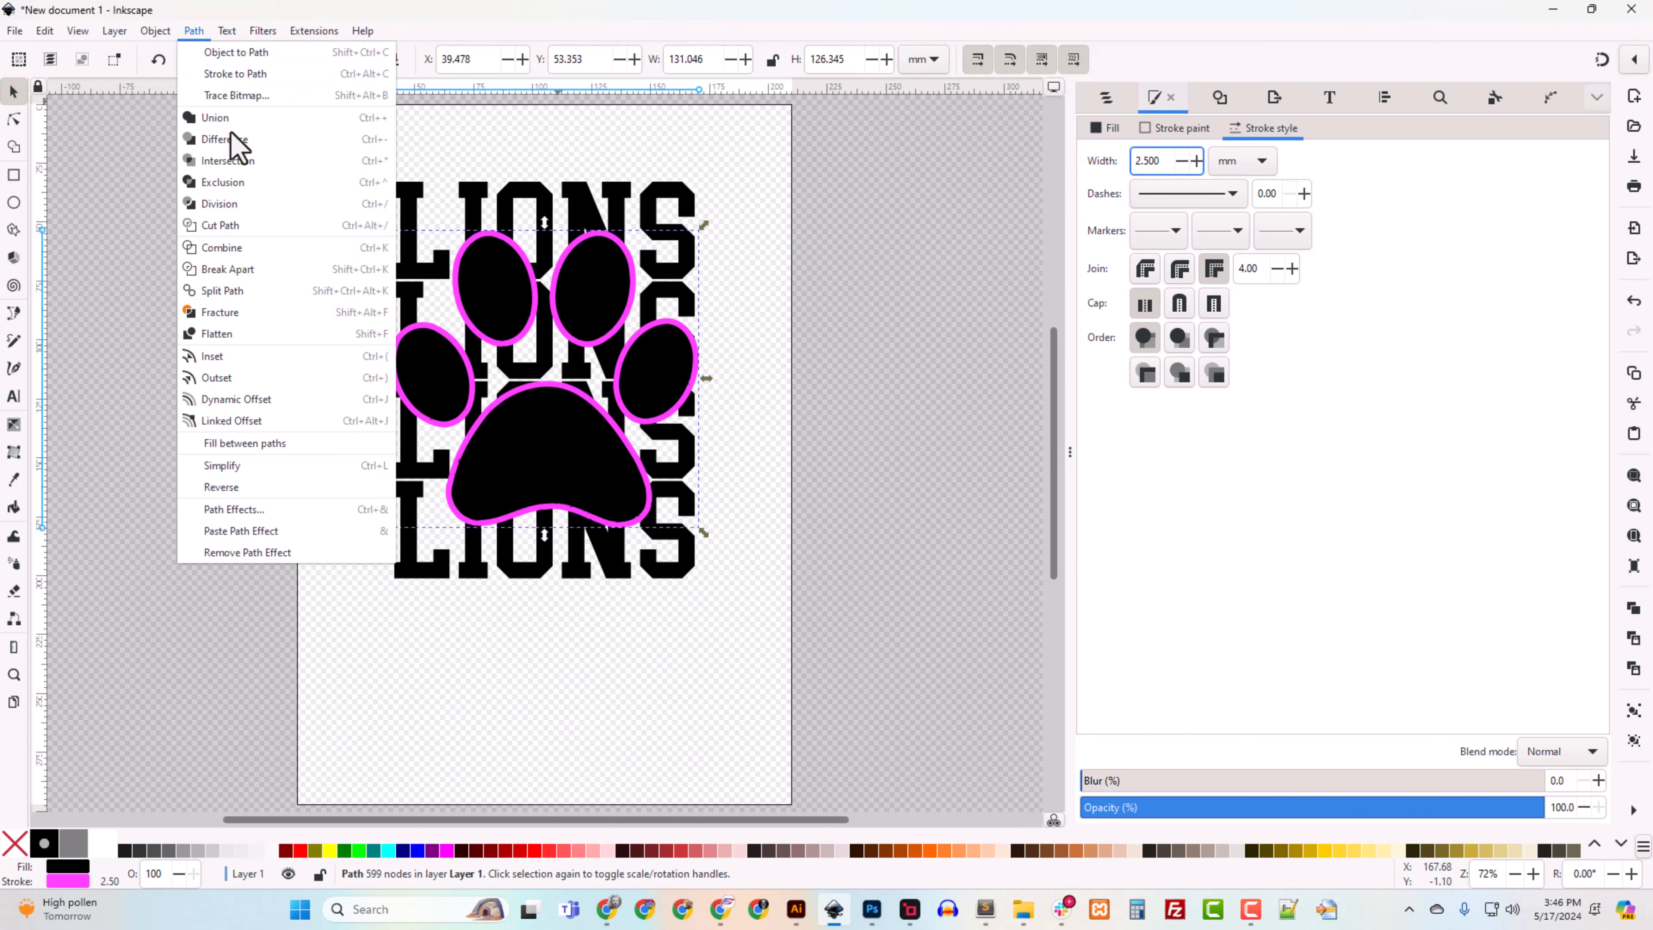
click(238, 72)
click(1106, 101)
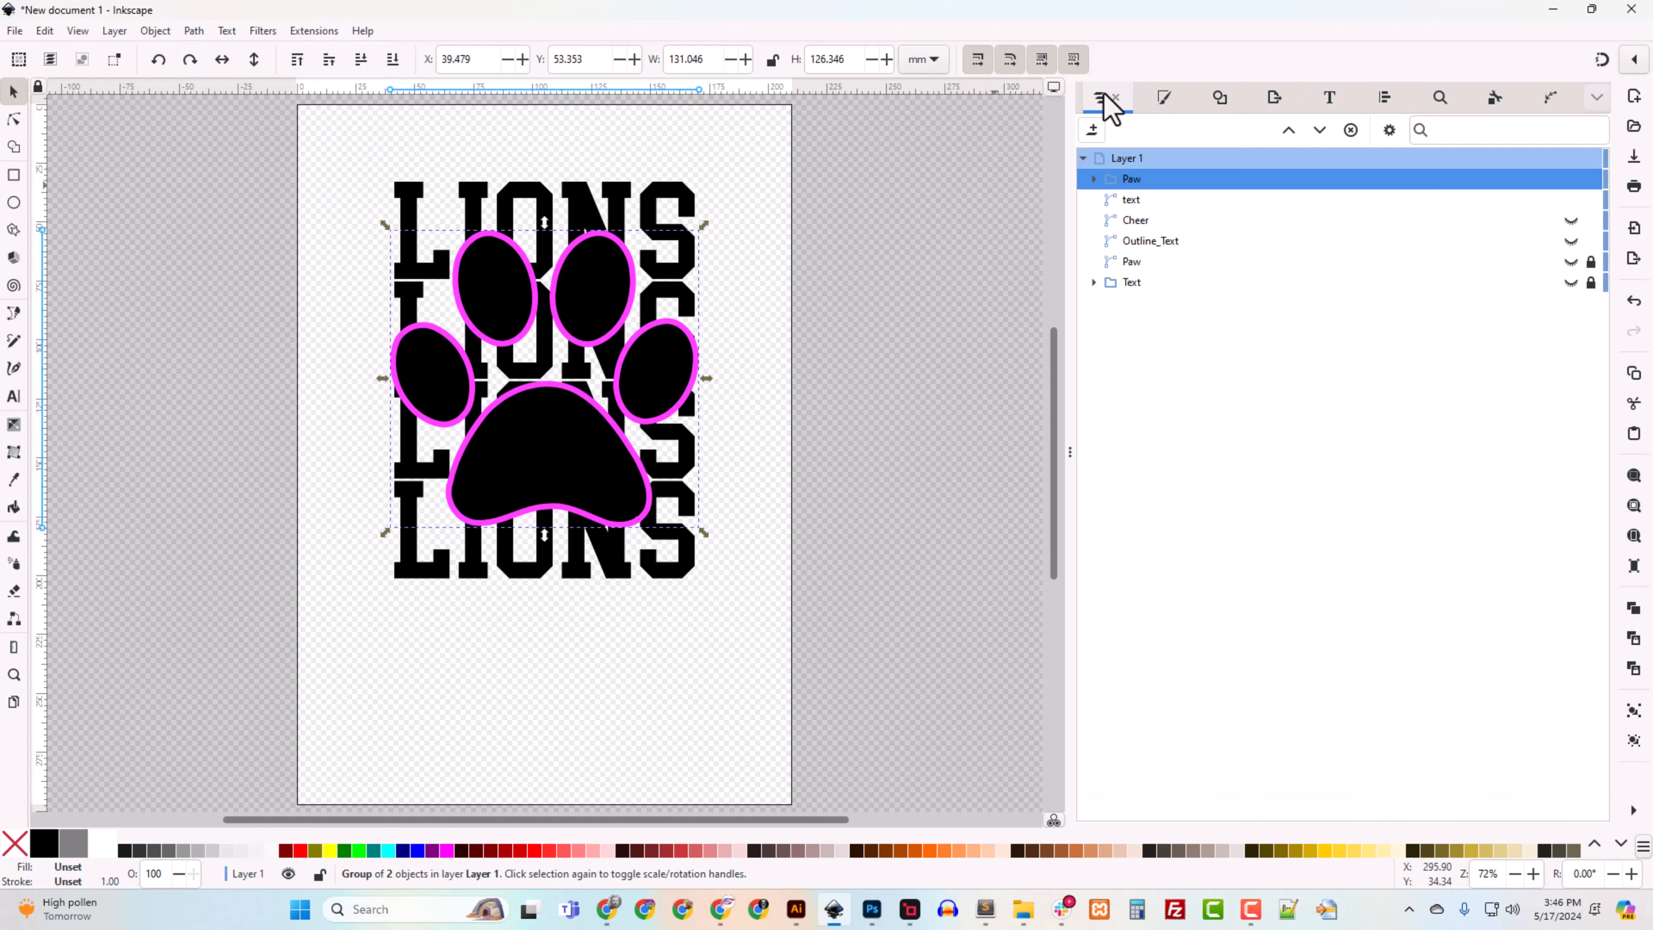
click(1093, 179)
click(1142, 199)
shift+click(1151, 221)
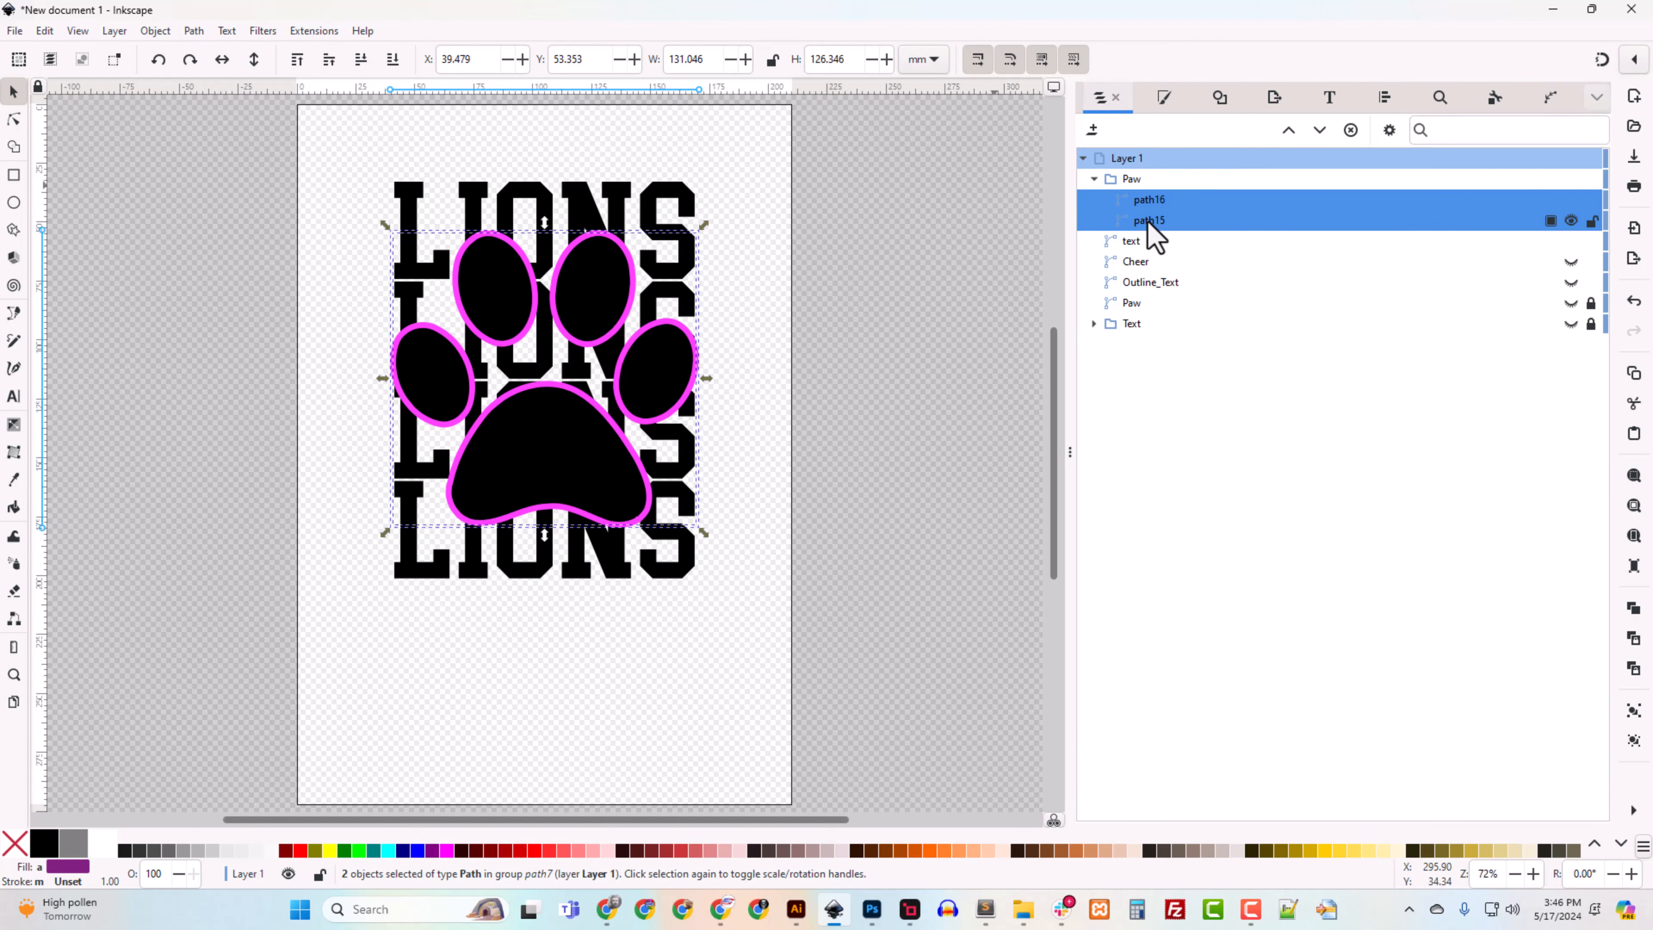
click(193, 31)
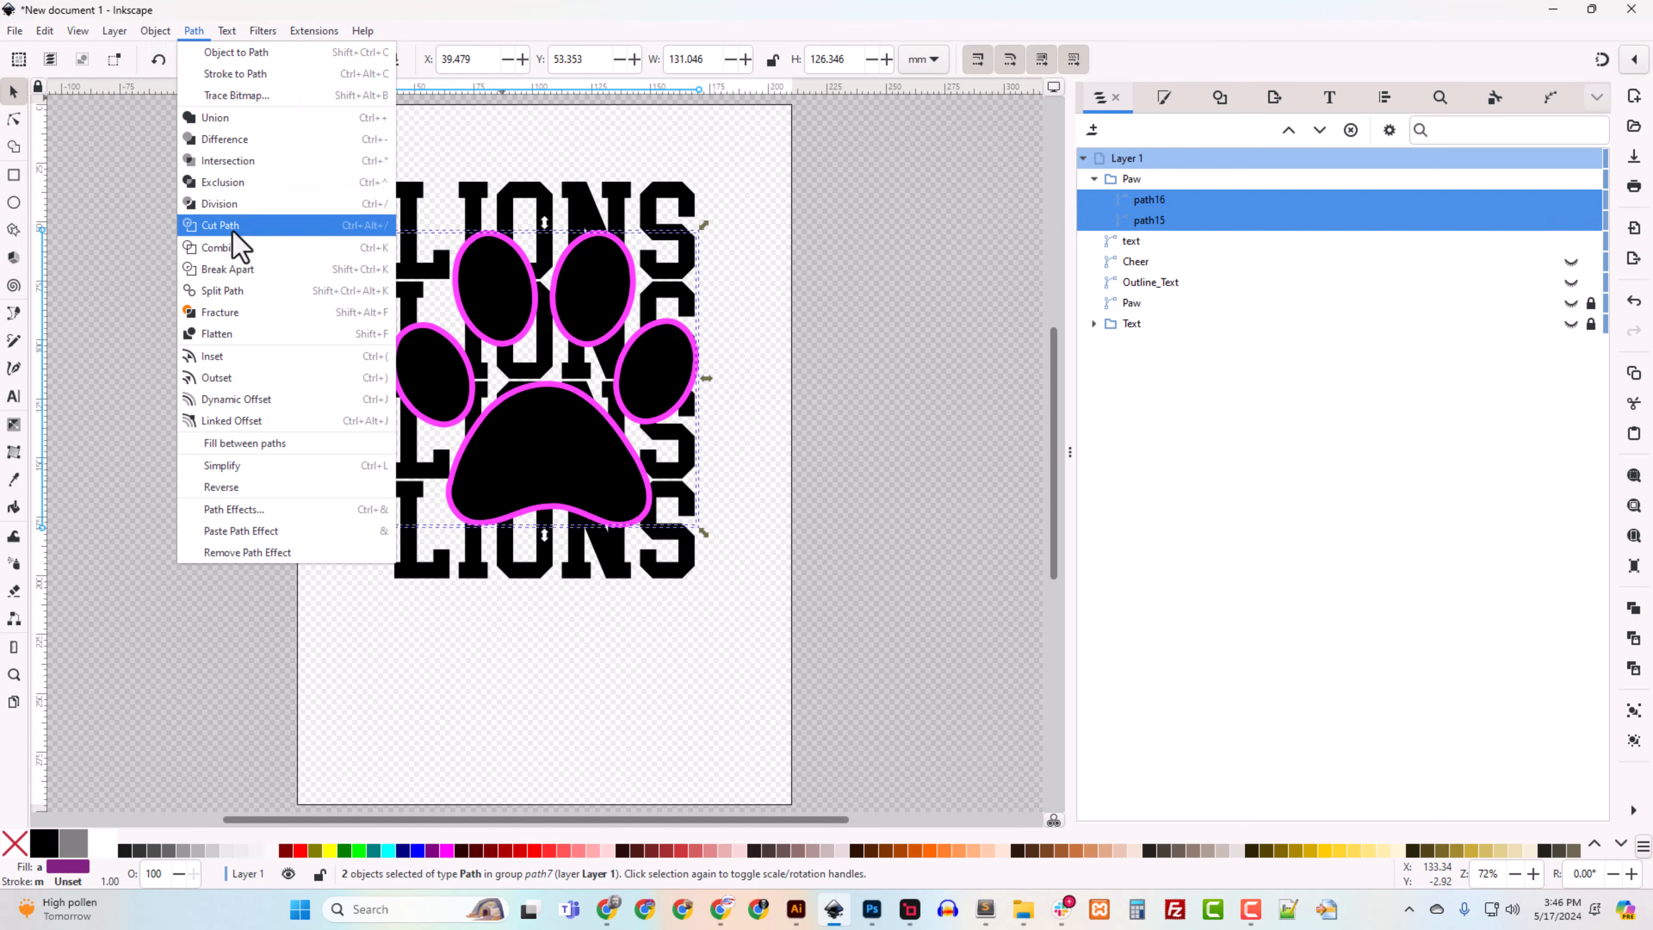
click(226, 124)
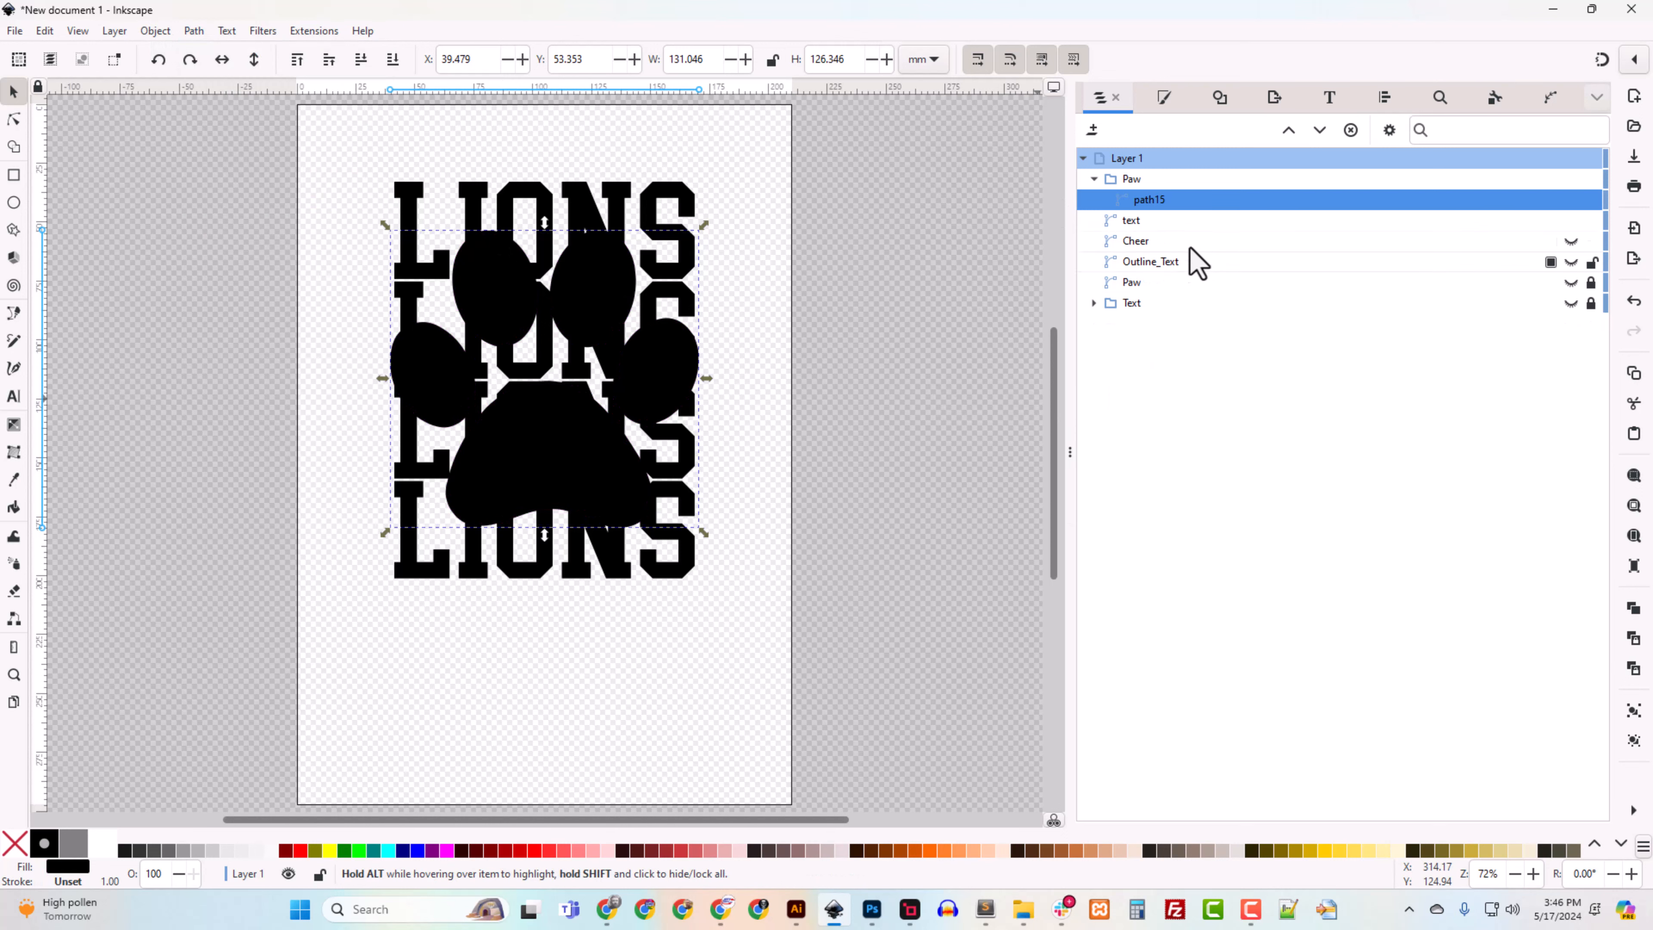
Step: Move the united path15 out of the Paw group to the top of Layer 1 and delete the empty group
click(1145, 201)
click(1147, 203)
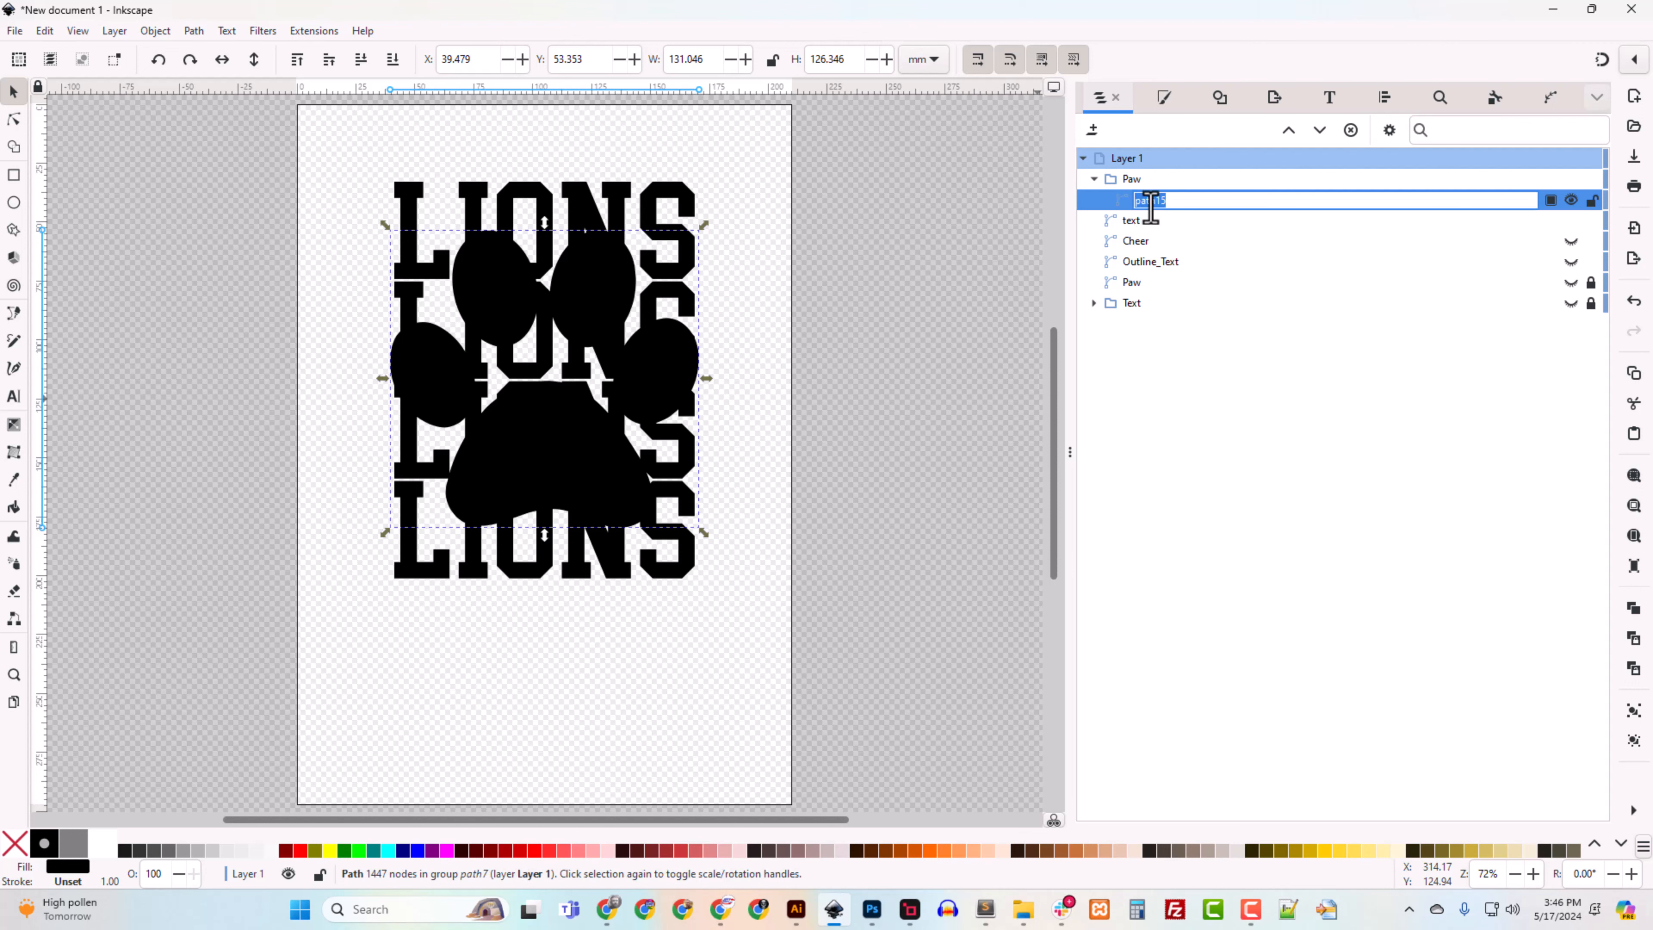
click(1194, 205)
mouse_move(1125, 202)
mouse_down()
mouse_move(1125, 173)
mouse_move(1132, 192)
mouse_up()
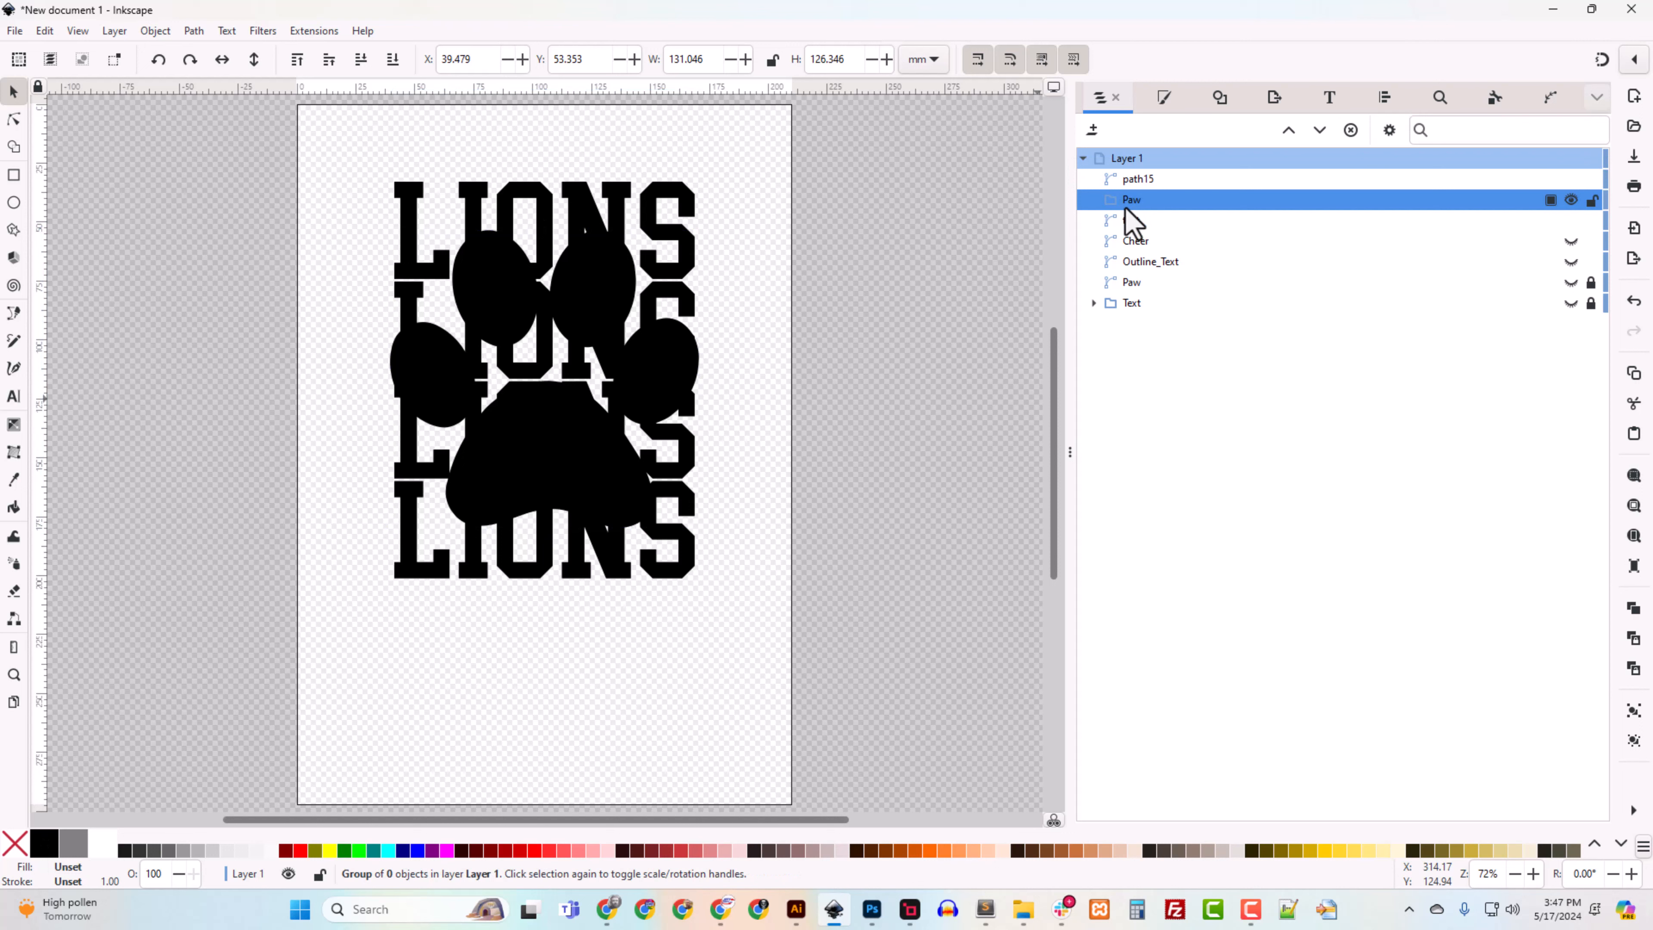
key(Delete)
Step: Subtract path15 from the path named text with Difference
click(1139, 182)
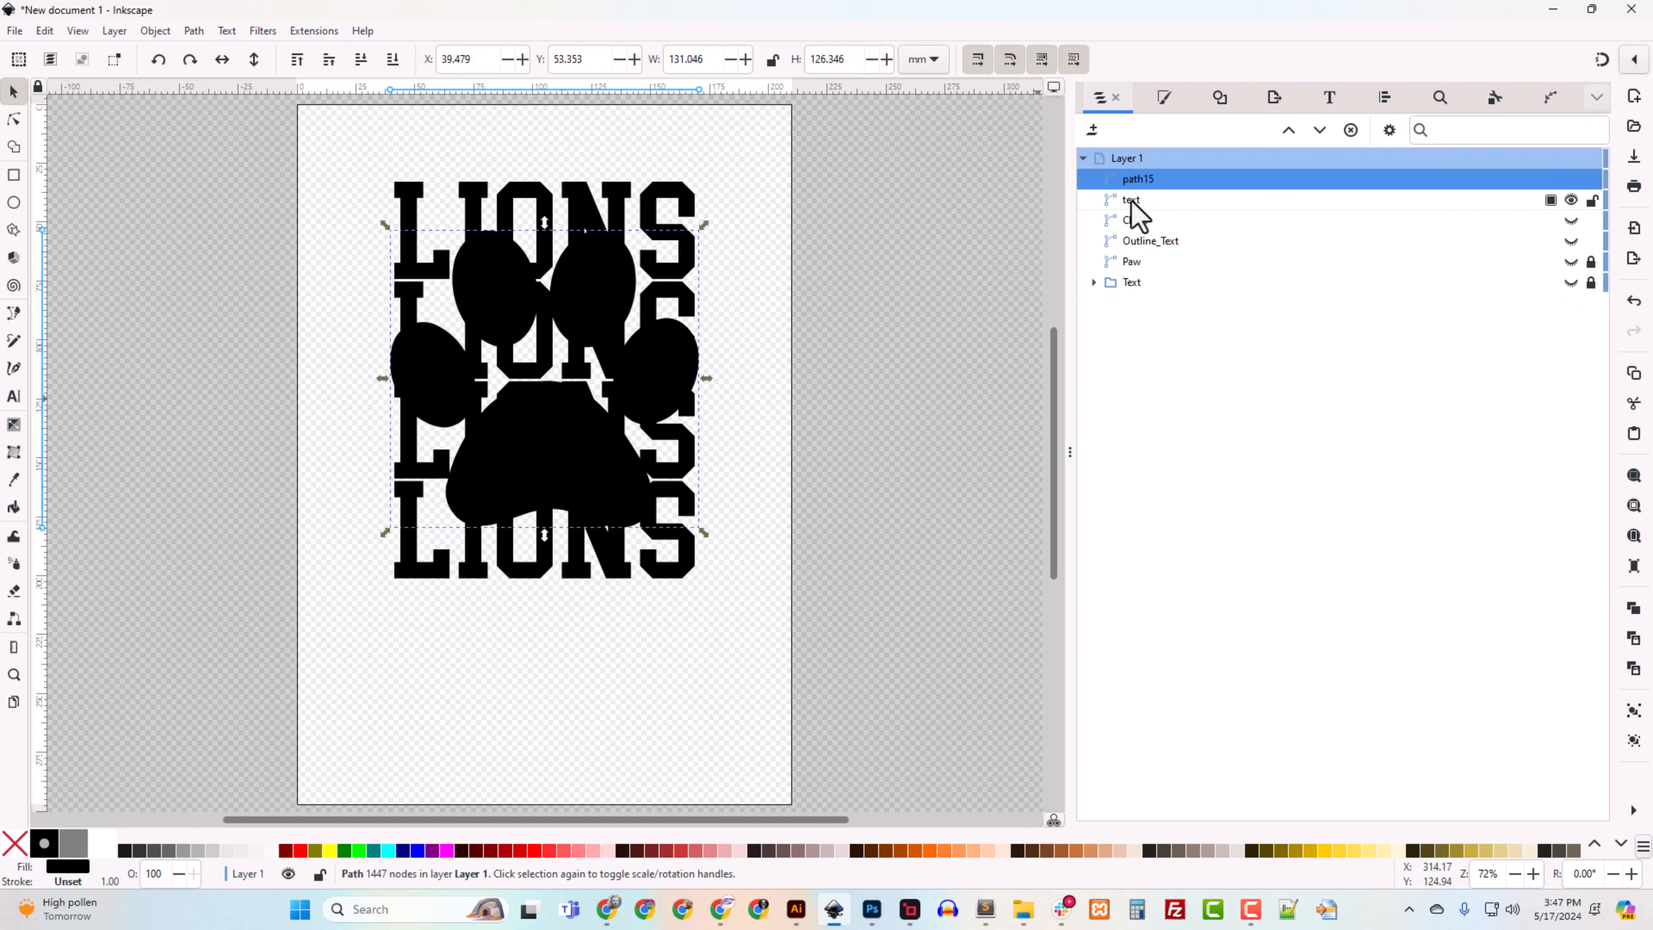
shift+click(1132, 200)
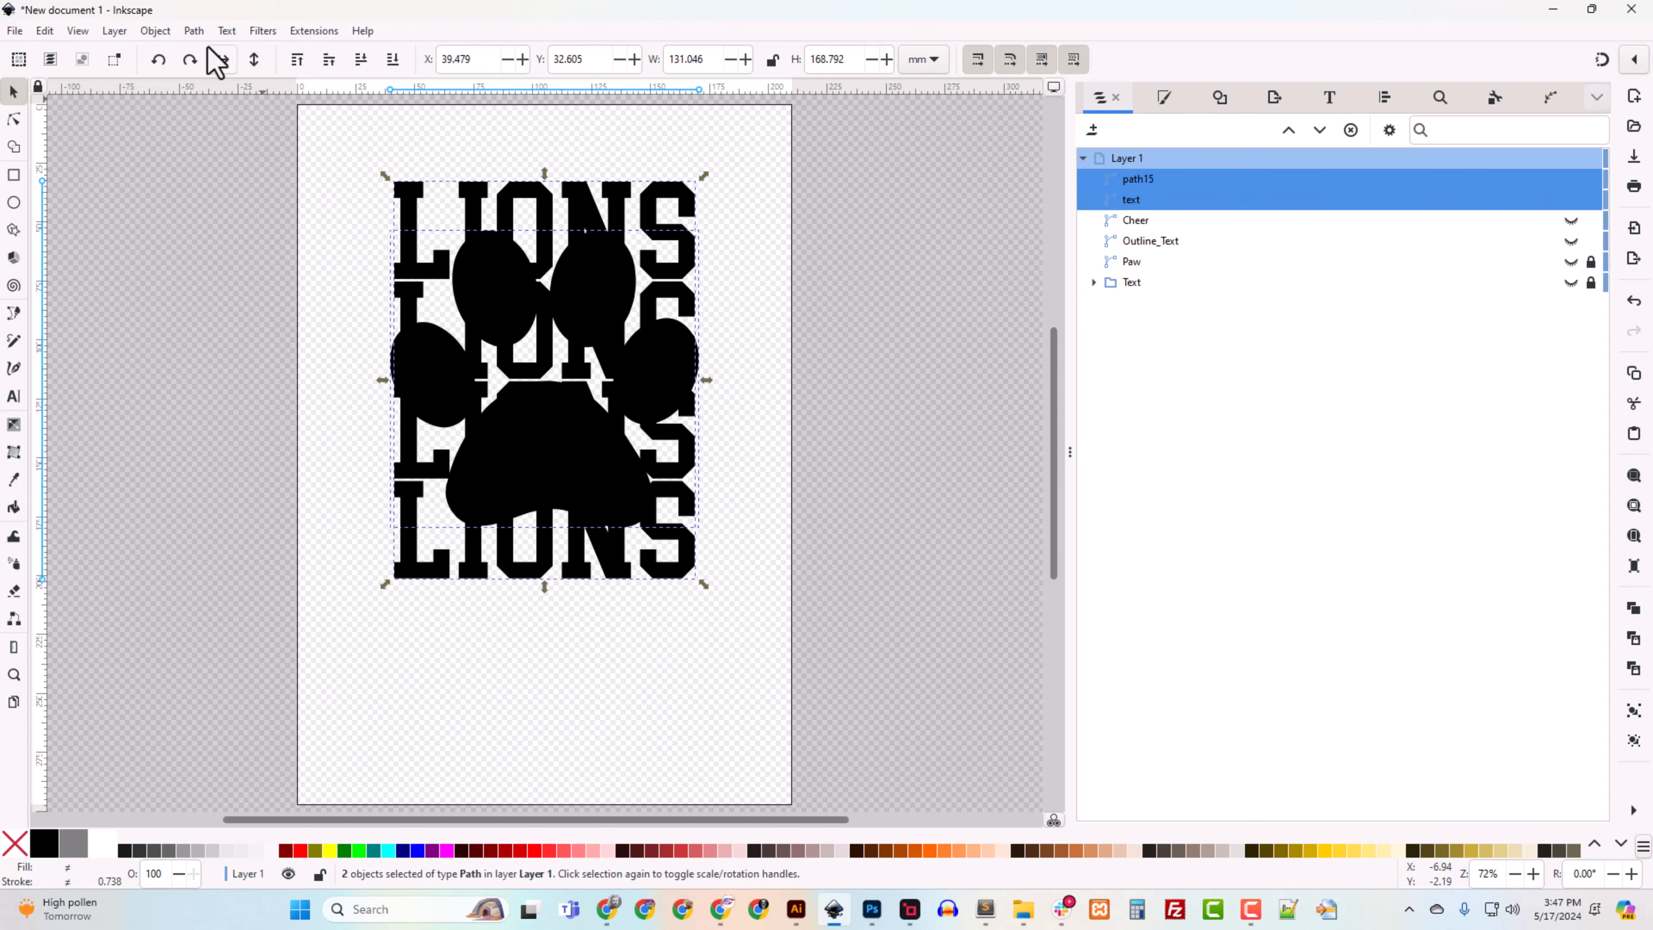
click(194, 30)
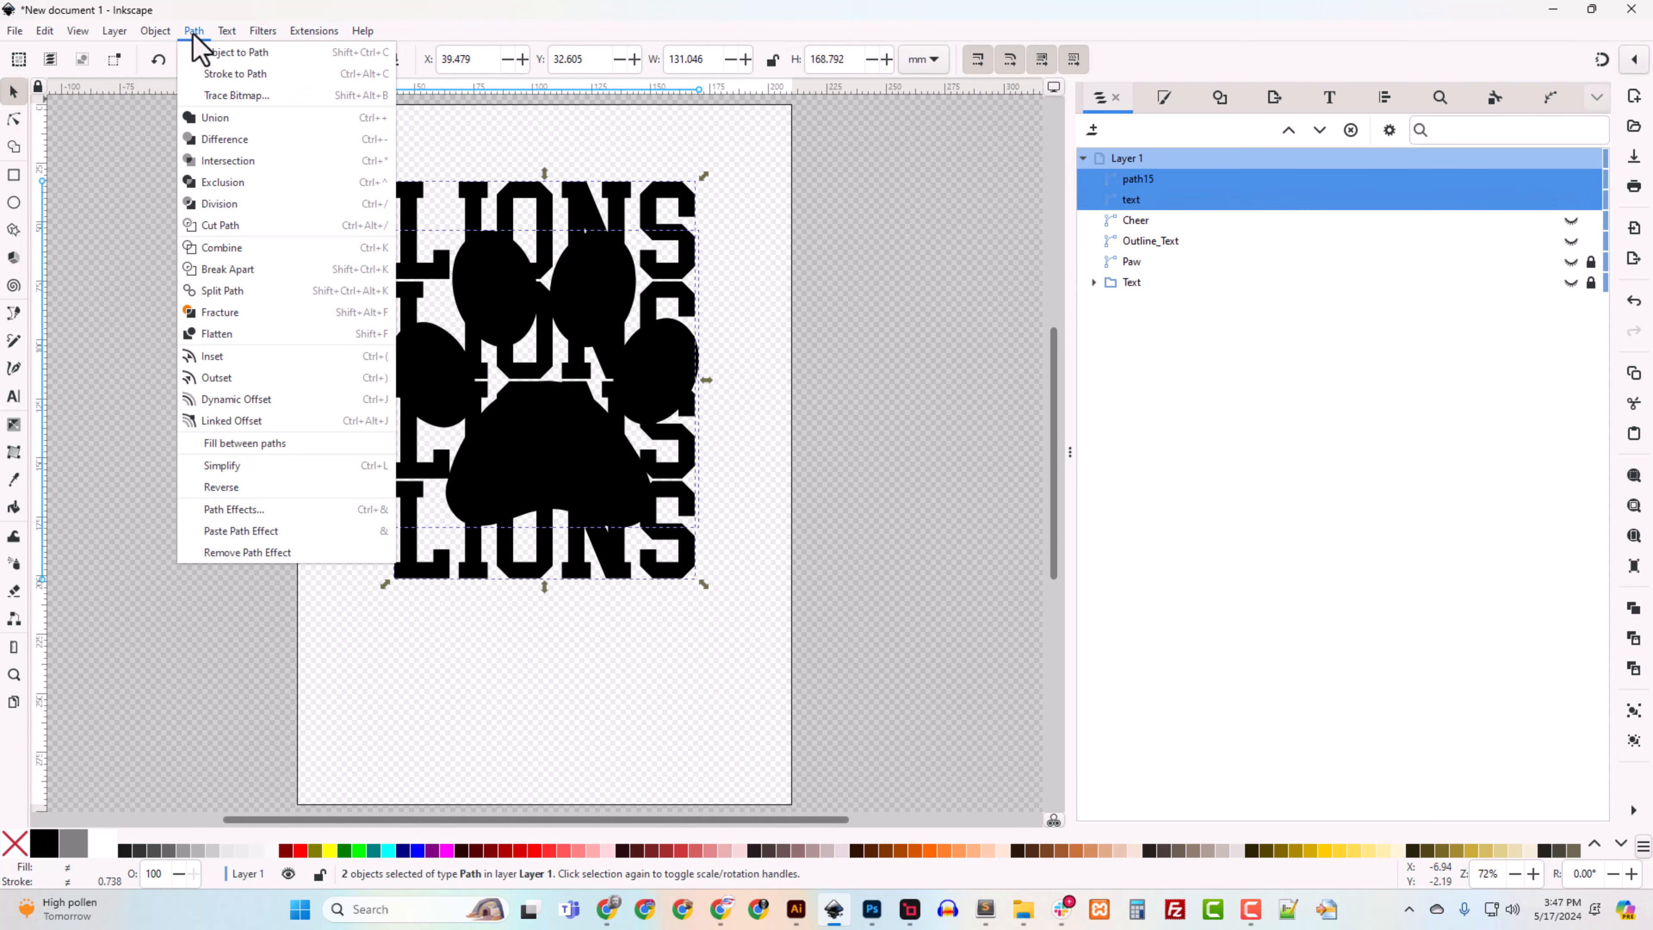
click(232, 139)
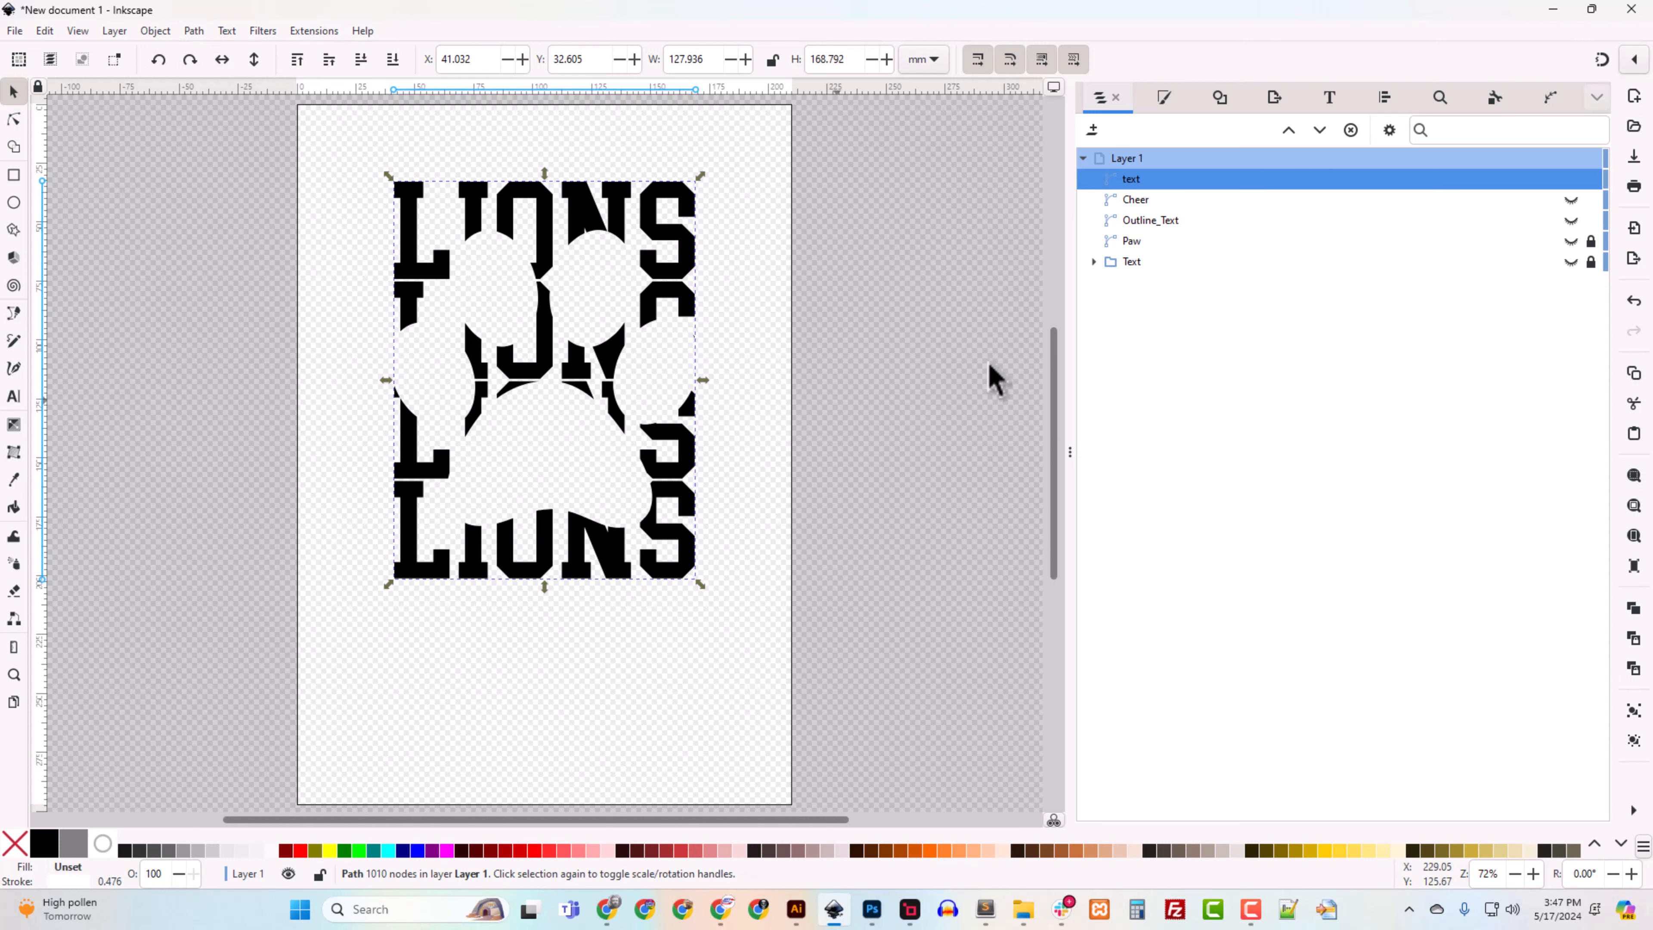
Step: Show Outline_Text again and examine the width of the gap all around the paw shapes in the LIONS text
click(1572, 221)
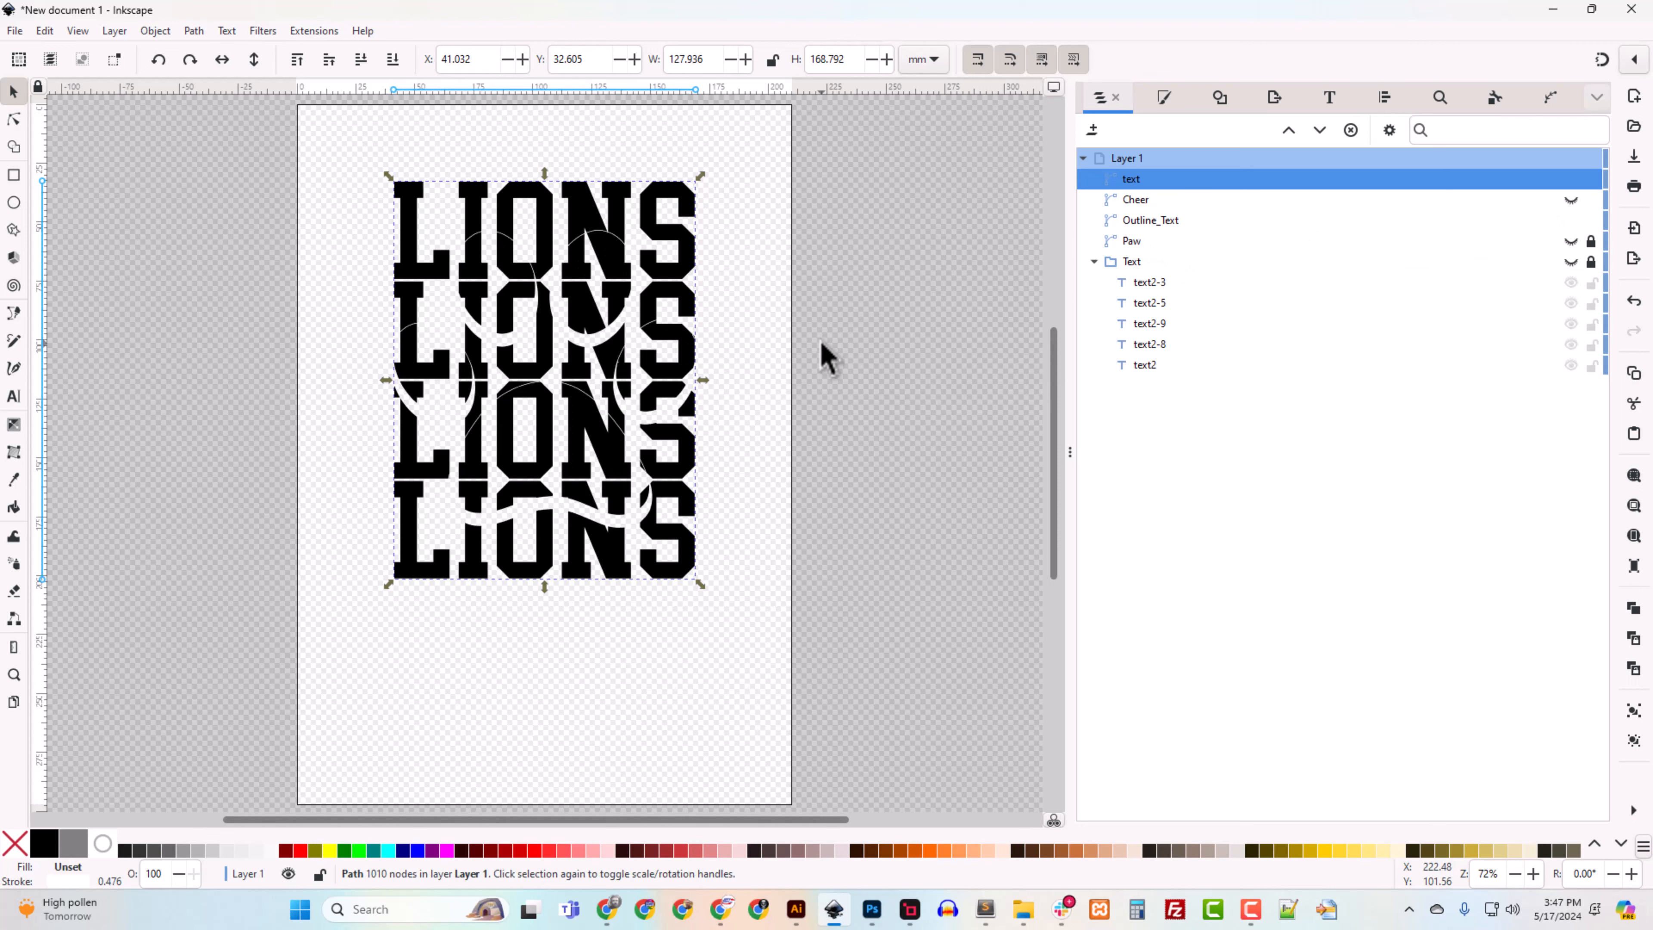
click(789, 359)
key(plus)
key(plus)
key(plus)
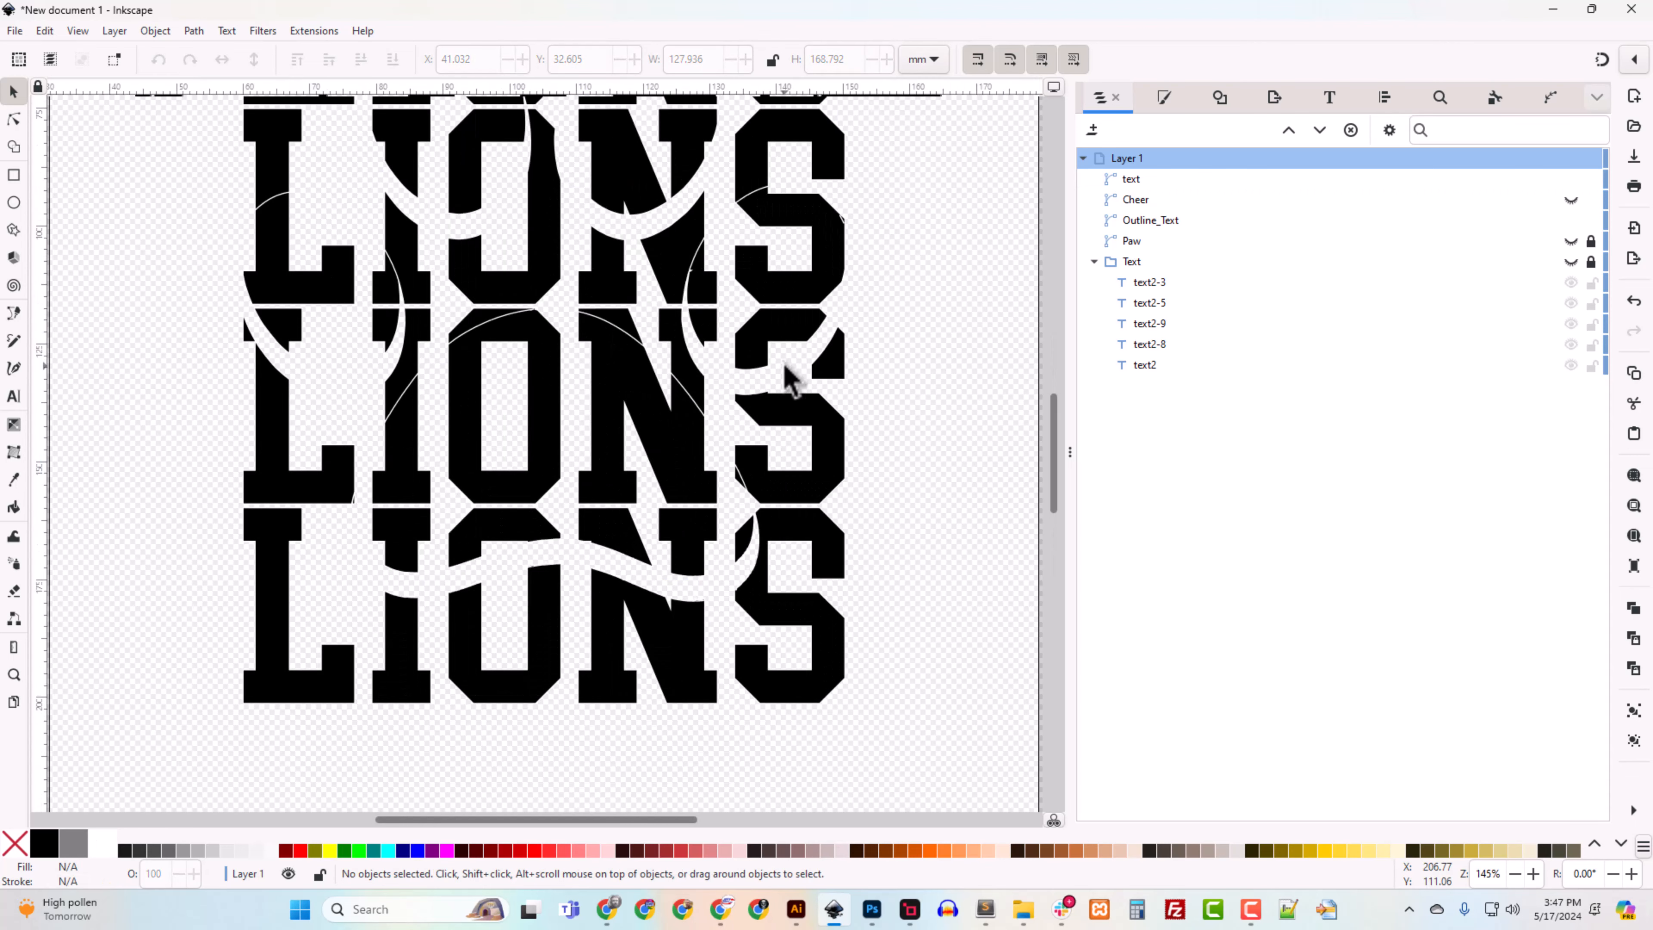
scroll(807, 410, up, 8)
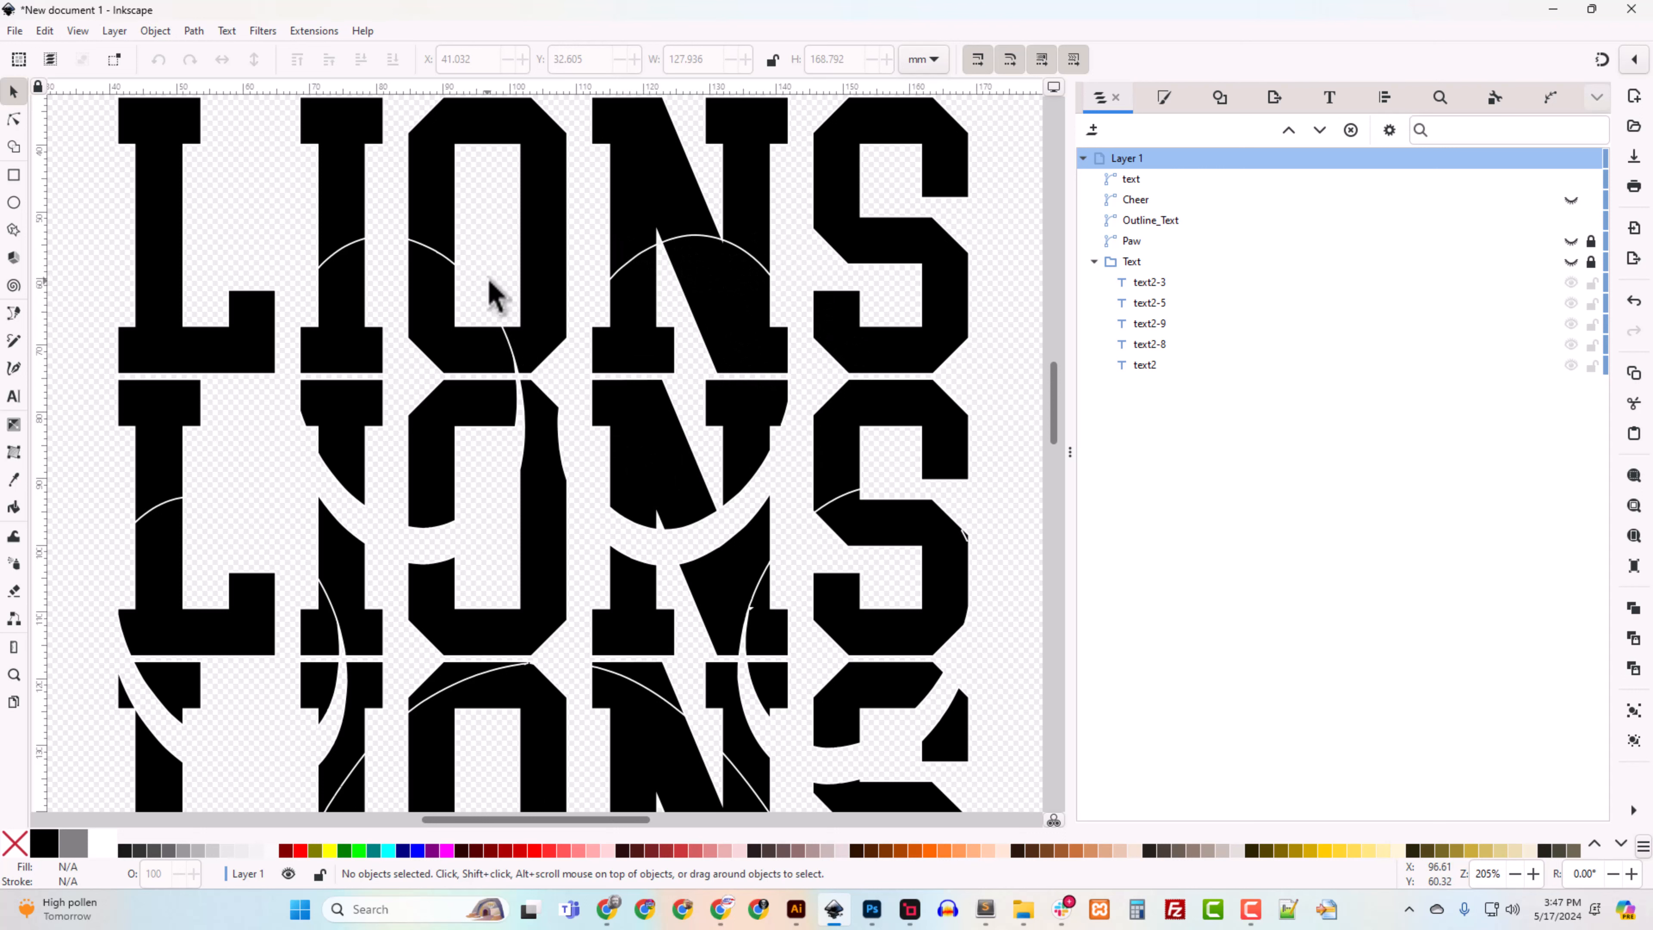
scroll(641, 542, down, 3)
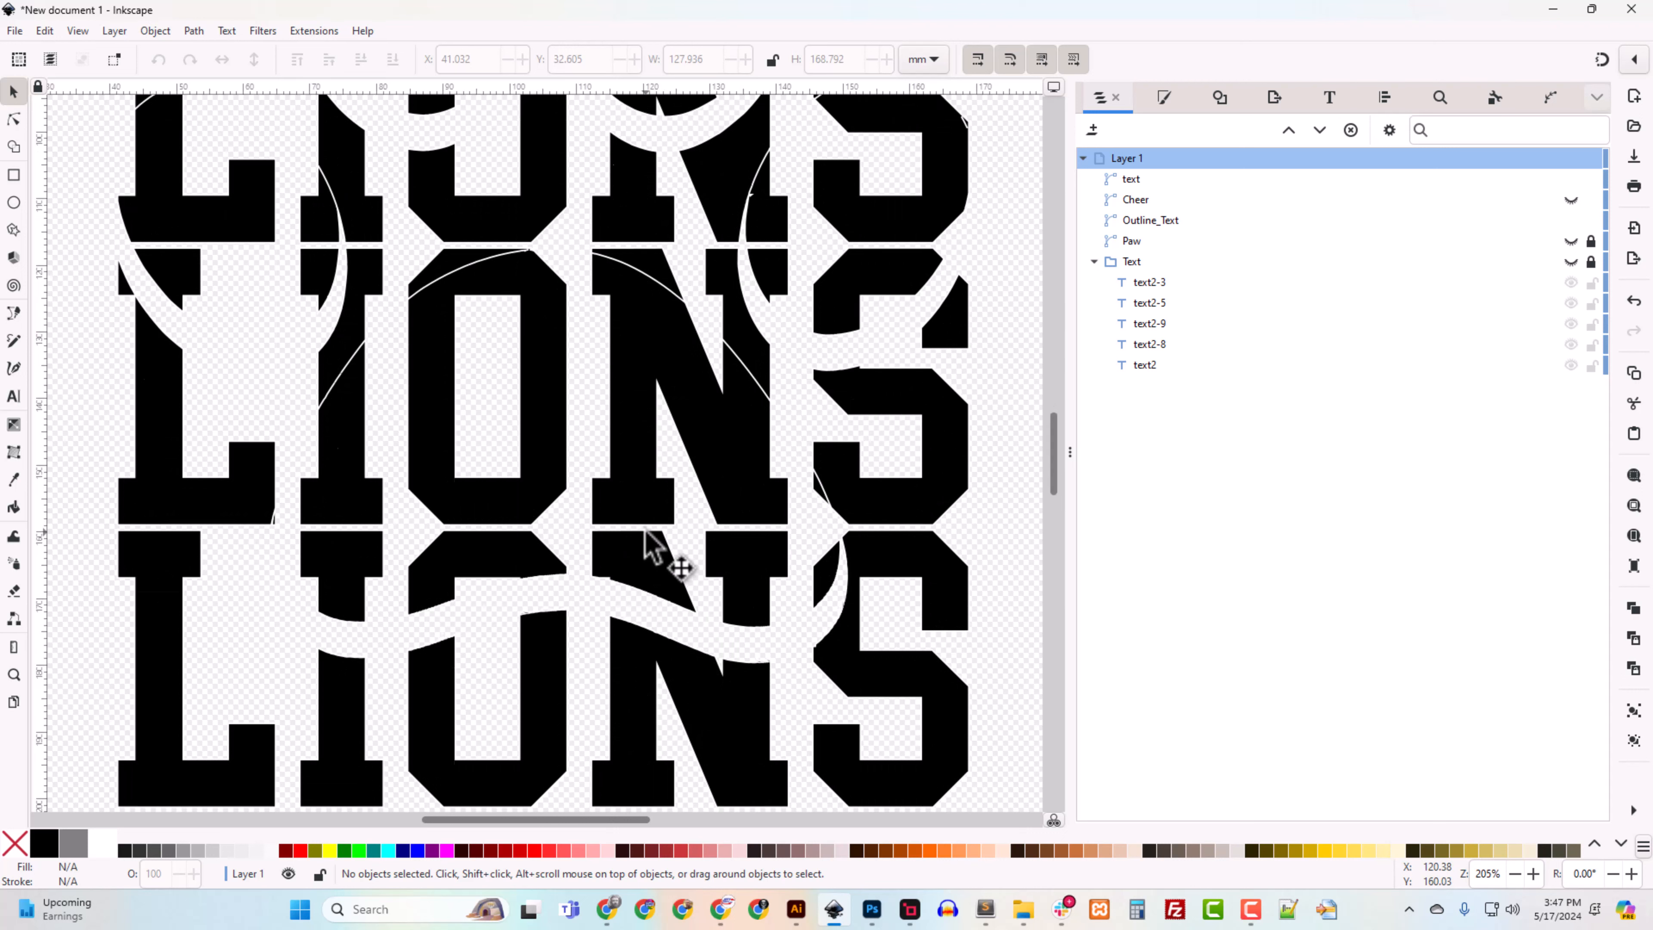
scroll(647, 543, up, 12)
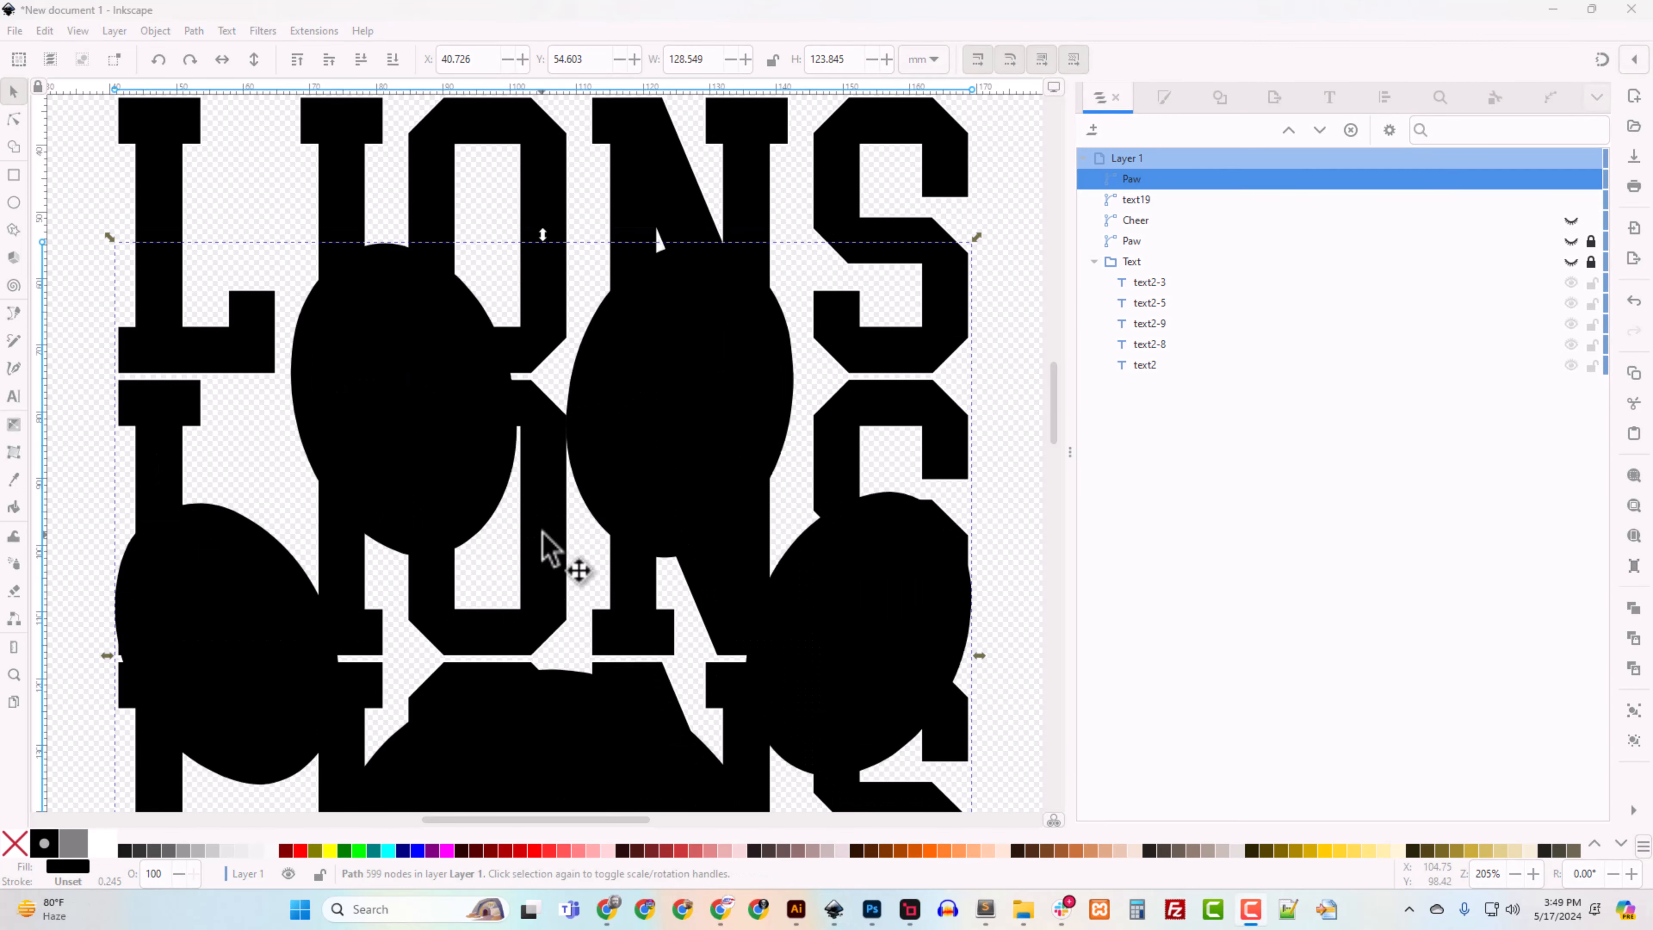
Step: Try an Intersection of the Paw and text19, and undo it
scroll(545, 547, down, 5)
scroll(545, 547, down, 6)
scroll(546, 546, up, 4)
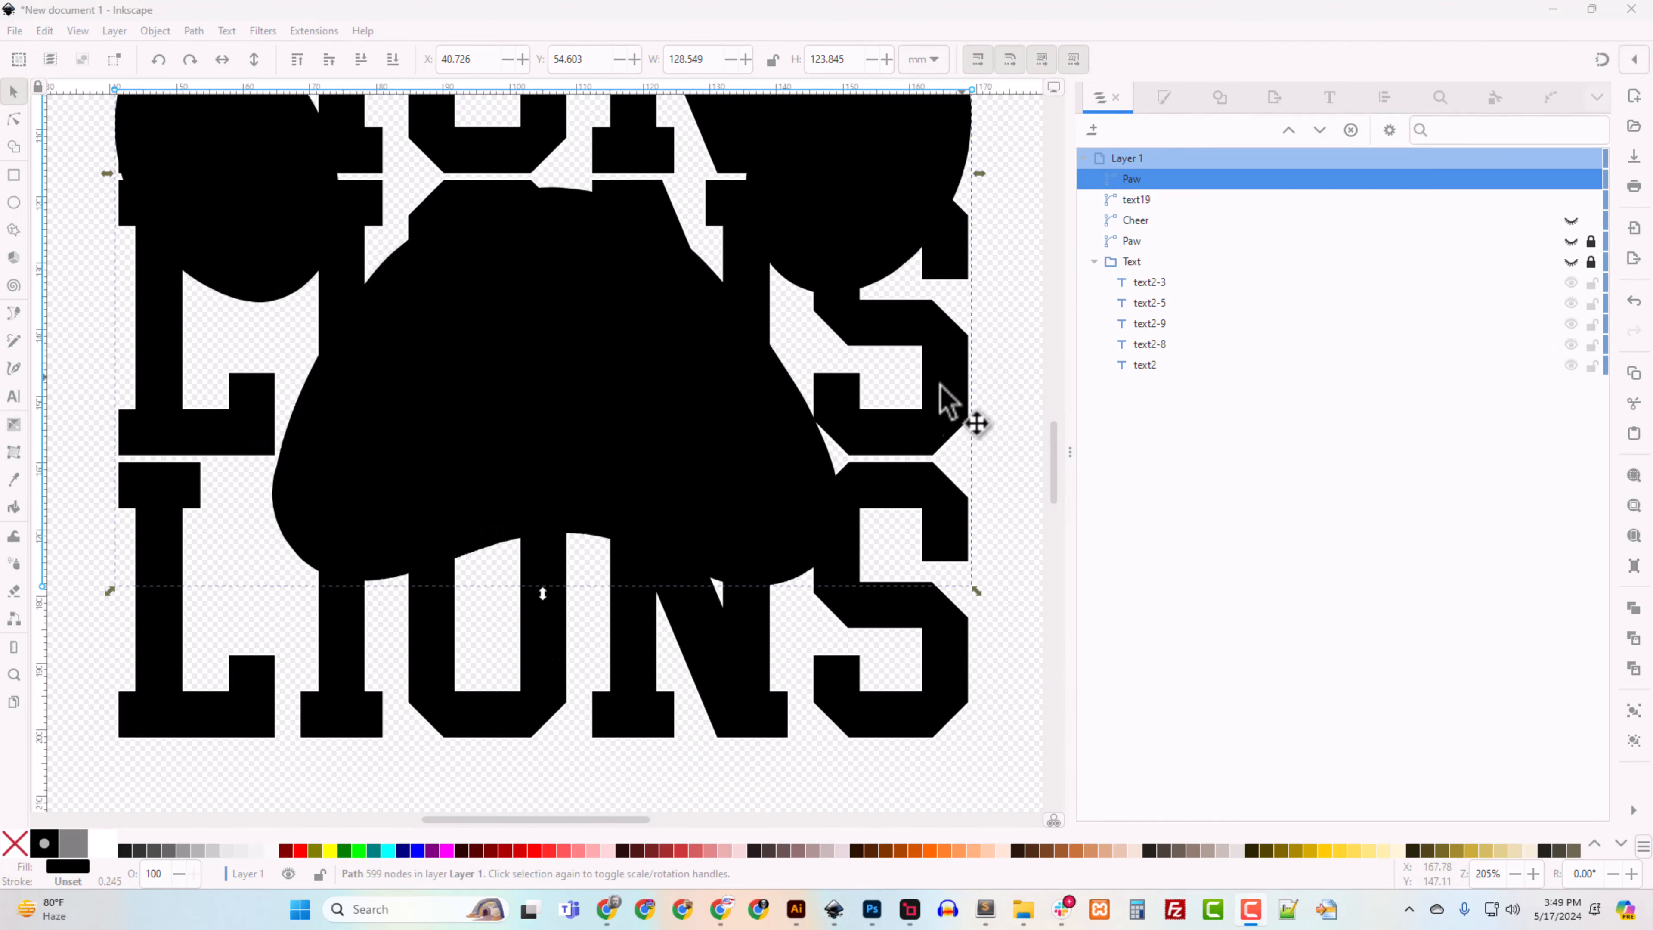
scroll(922, 423, up, 5)
shift+click(1137, 200)
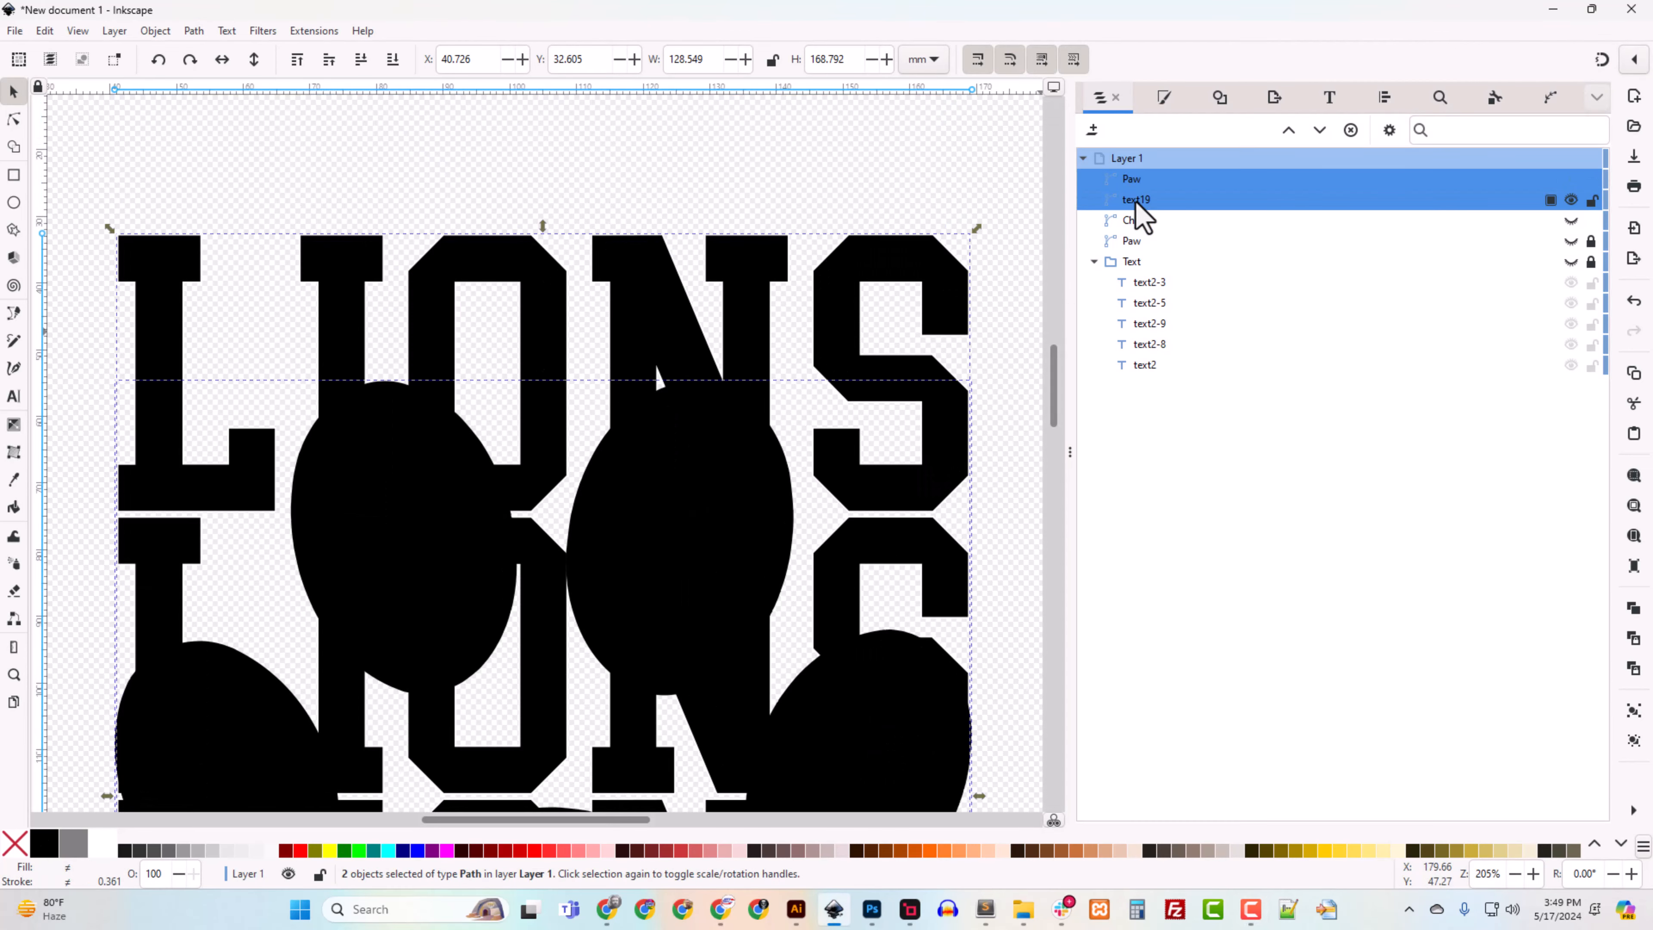
scroll(635, 554, down, 6)
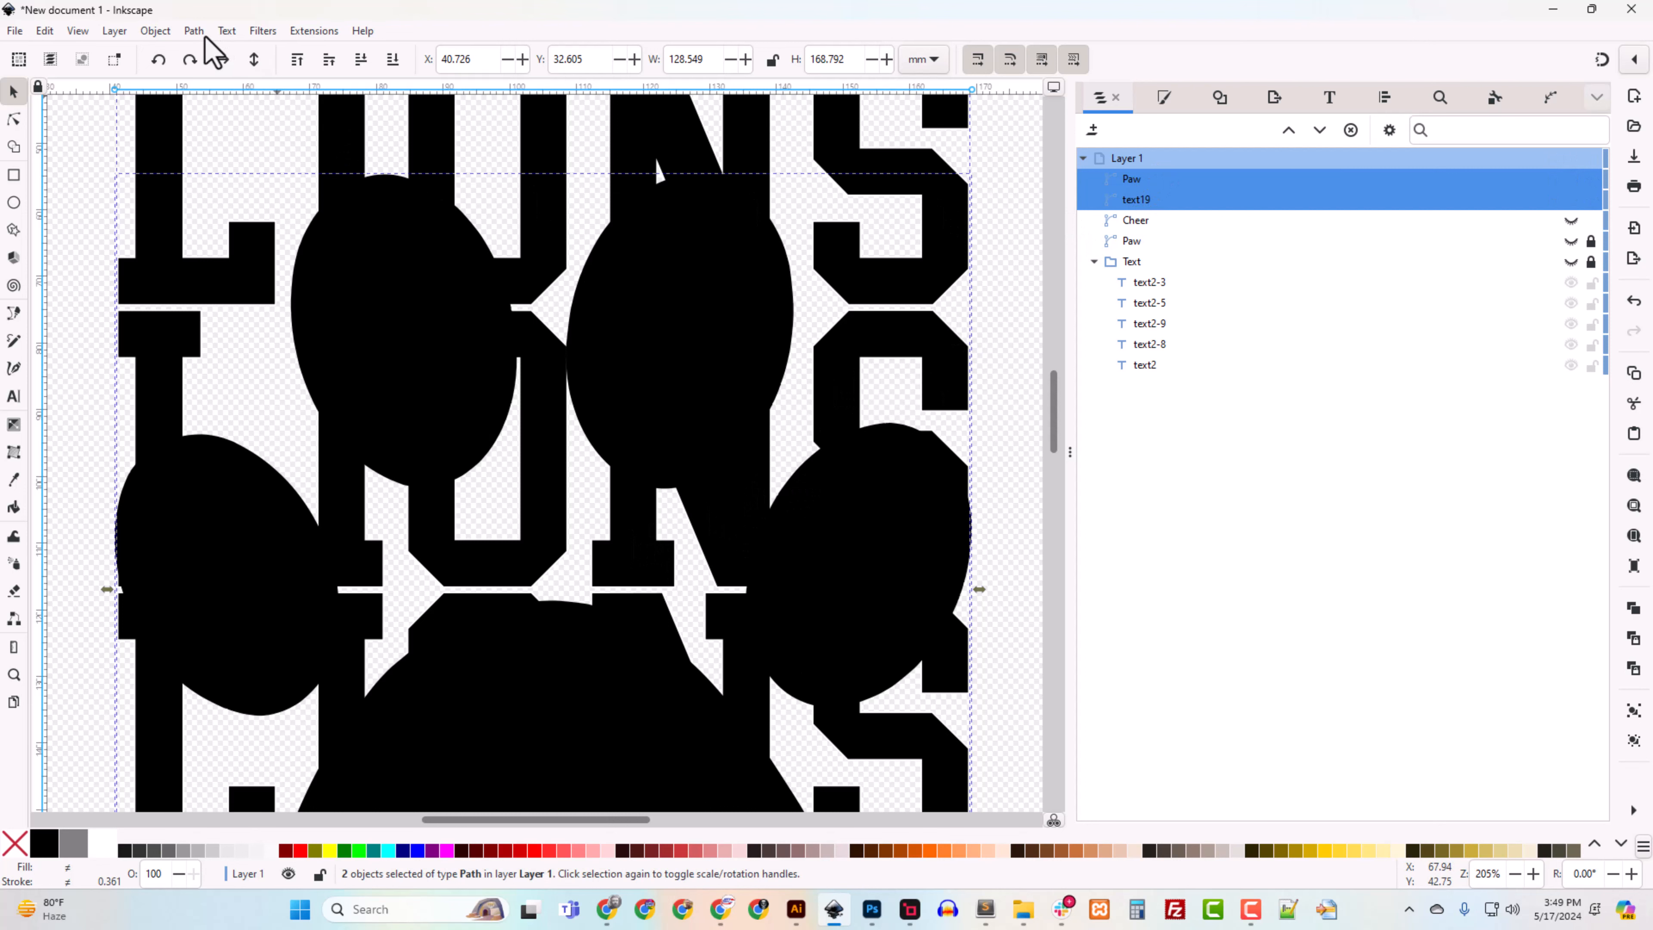
click(192, 33)
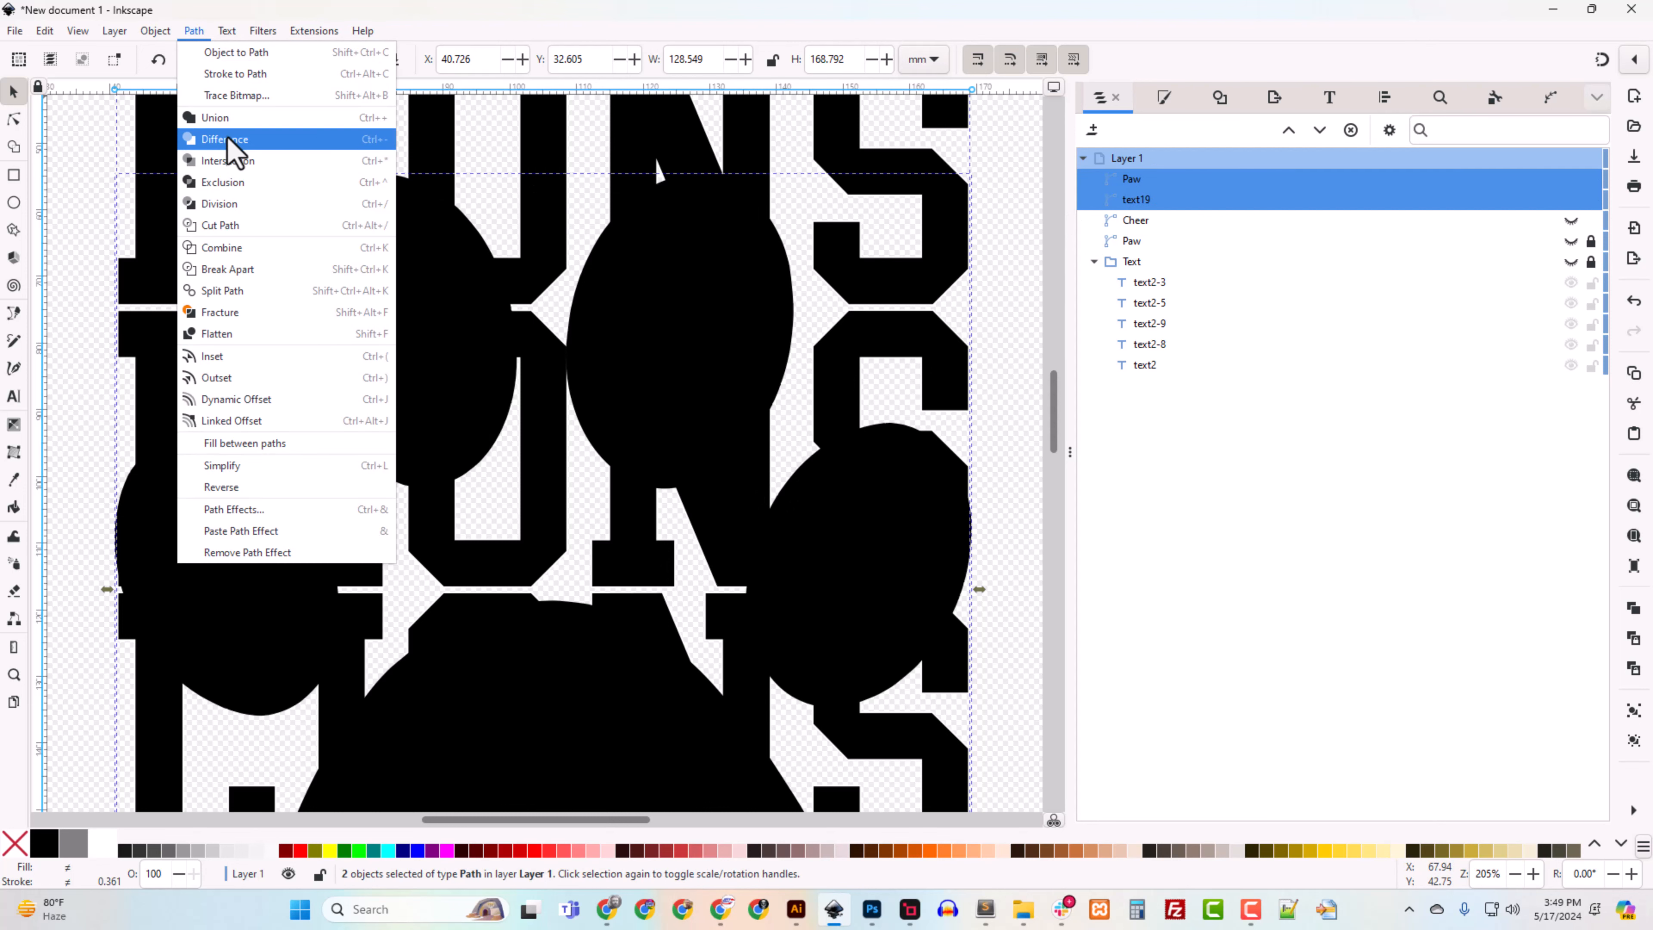
click(235, 162)
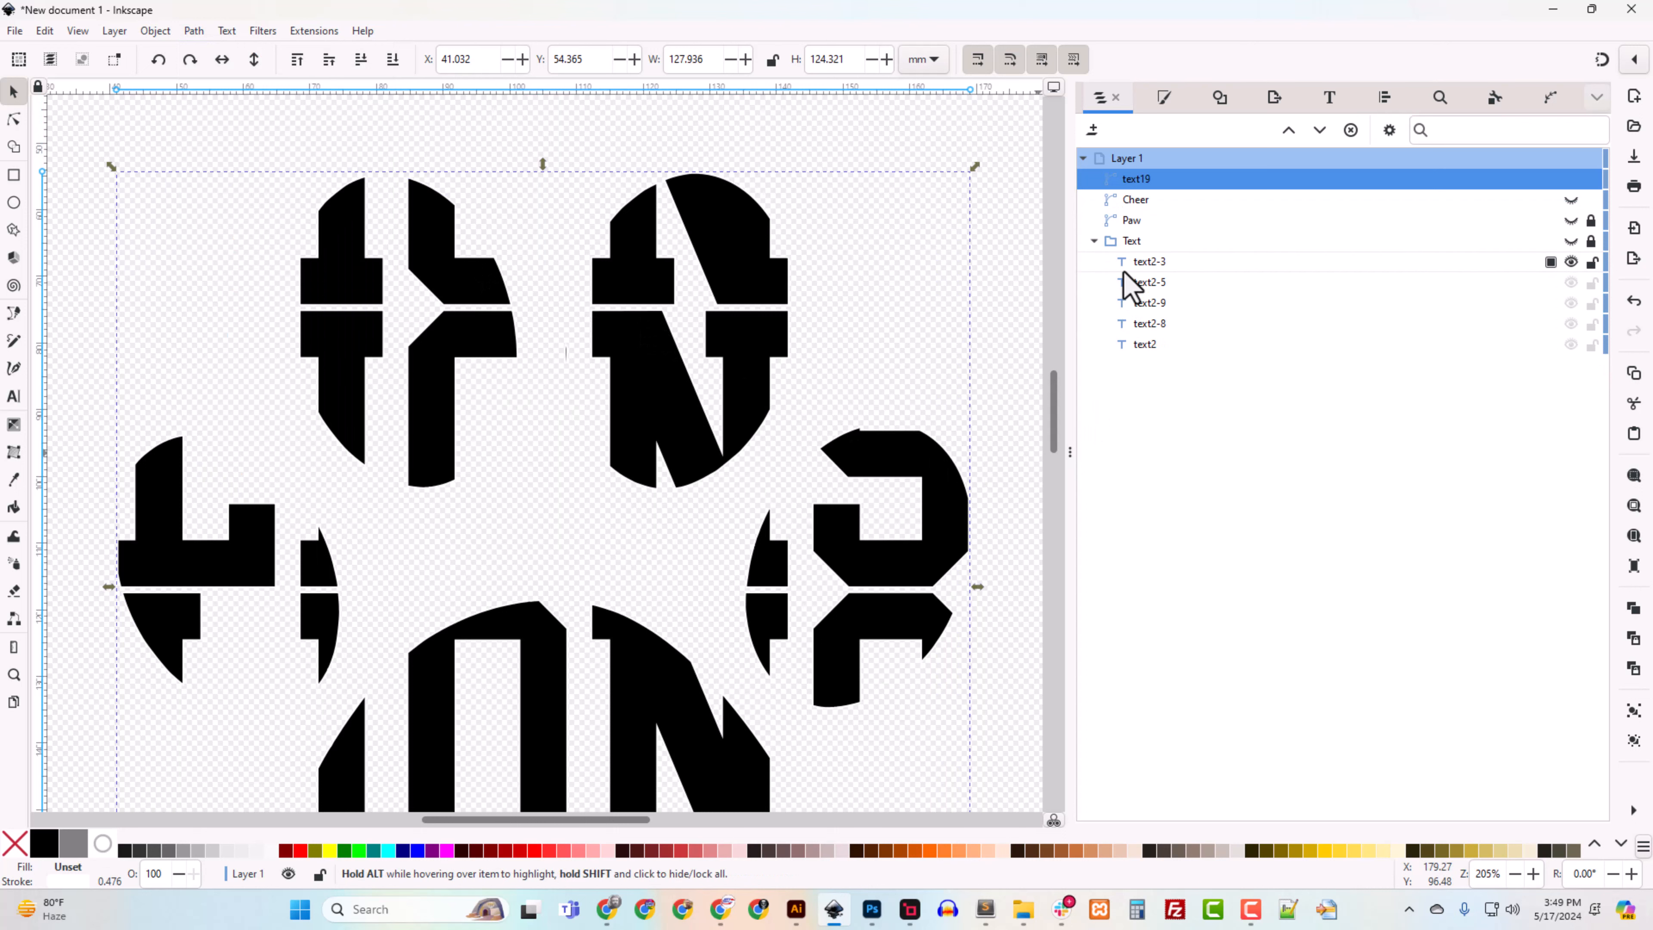
key(ctrl+z)
Step: Duplicate the Paw and text19 paths together
click(1132, 186)
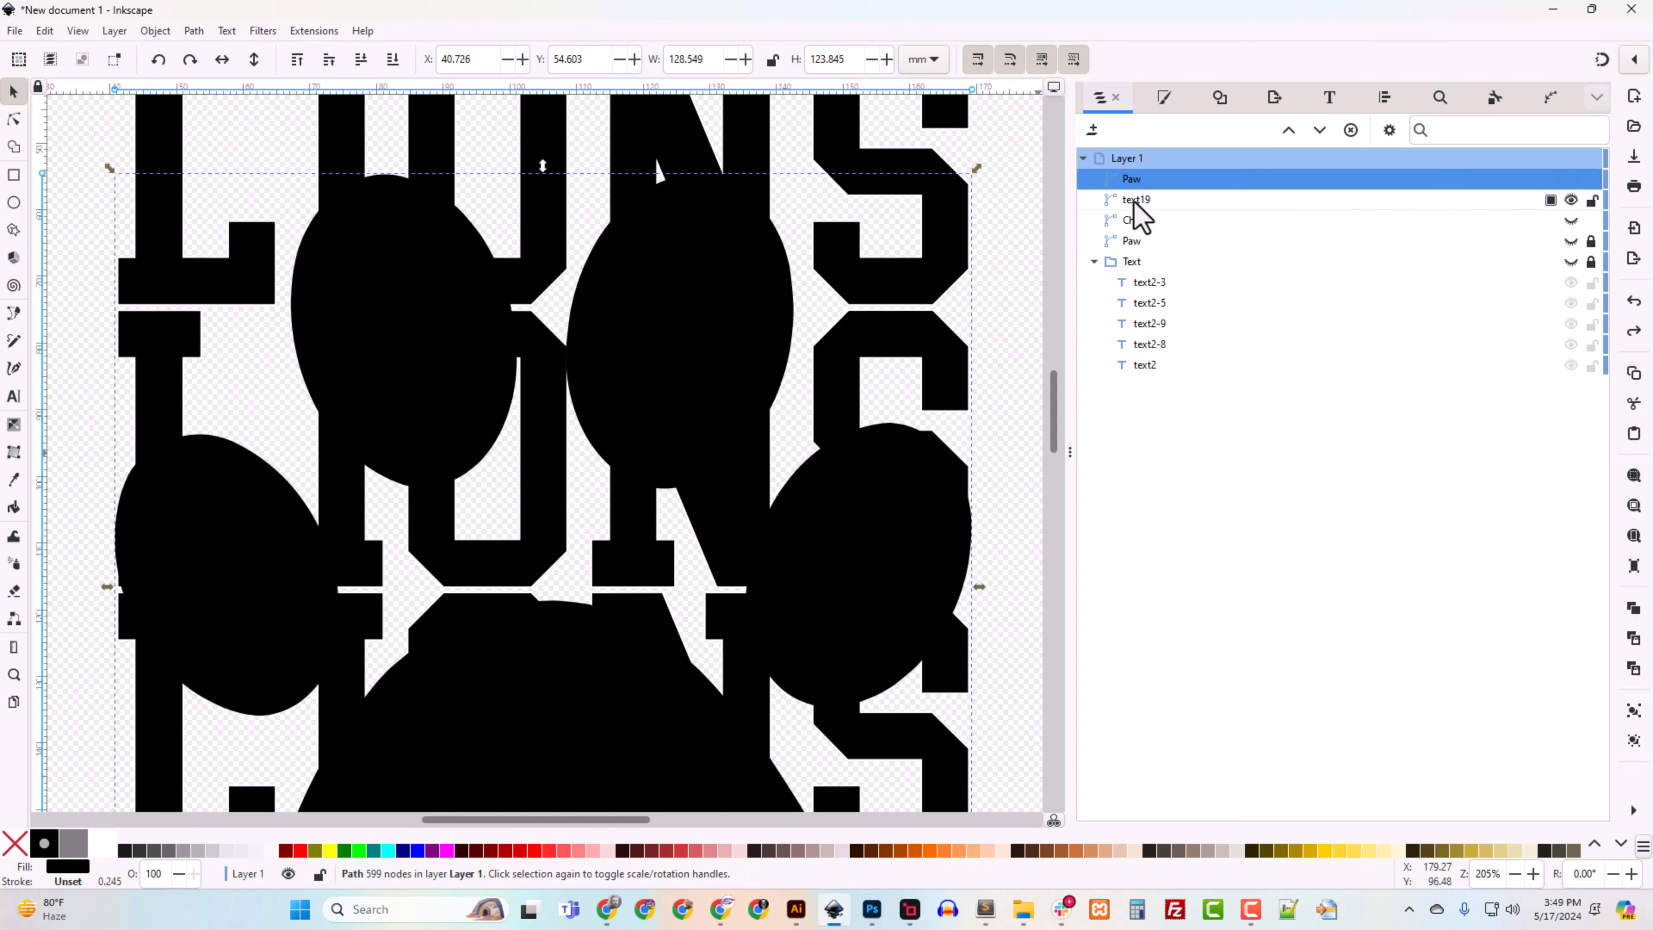
shift+click(1135, 199)
right_click(1136, 201)
click(1181, 296)
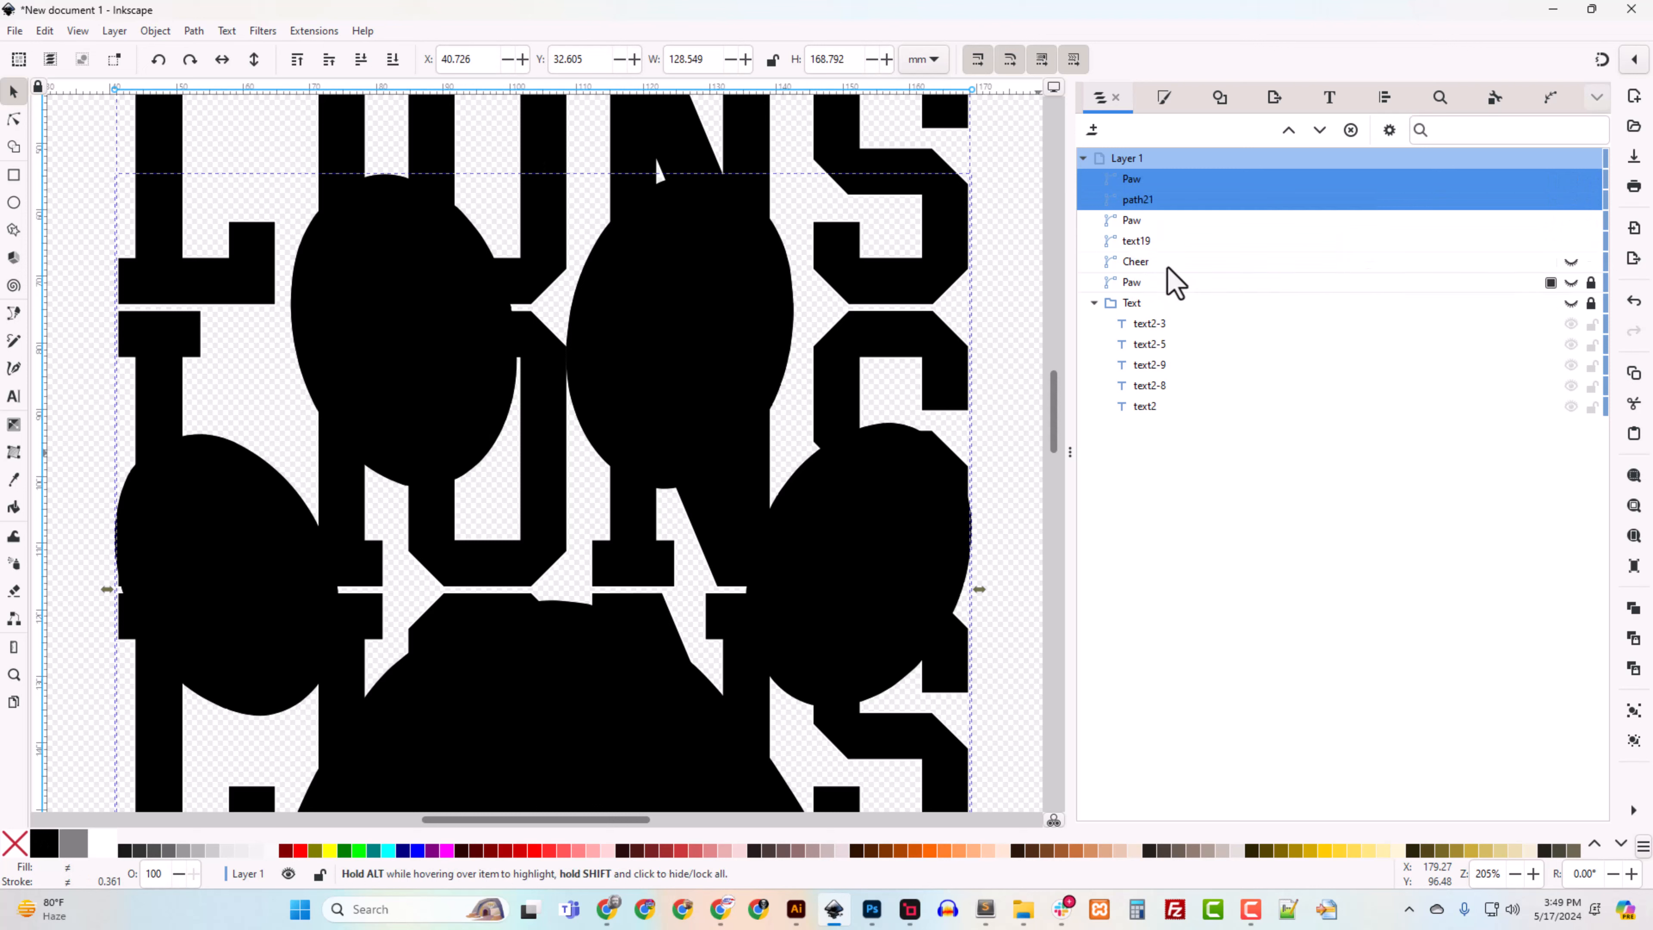
Step: Intersect the original Paw and text19, listed below the duplicates, to keep only the lettering inside the paw
click(1135, 224)
shift+click(1140, 246)
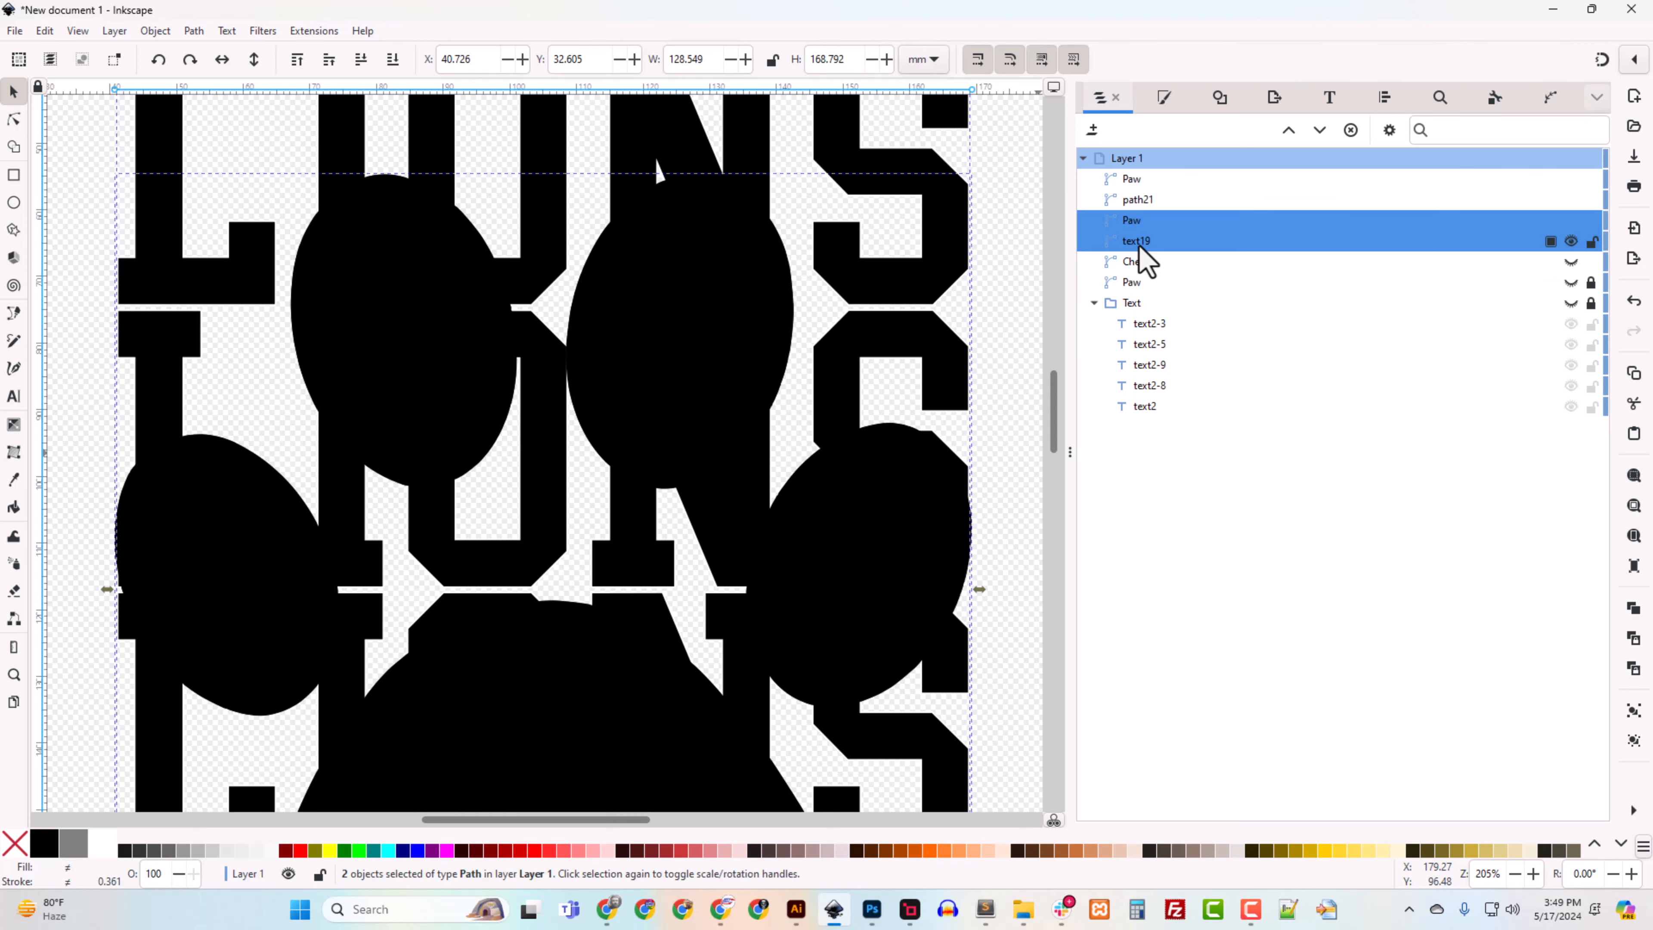
click(193, 31)
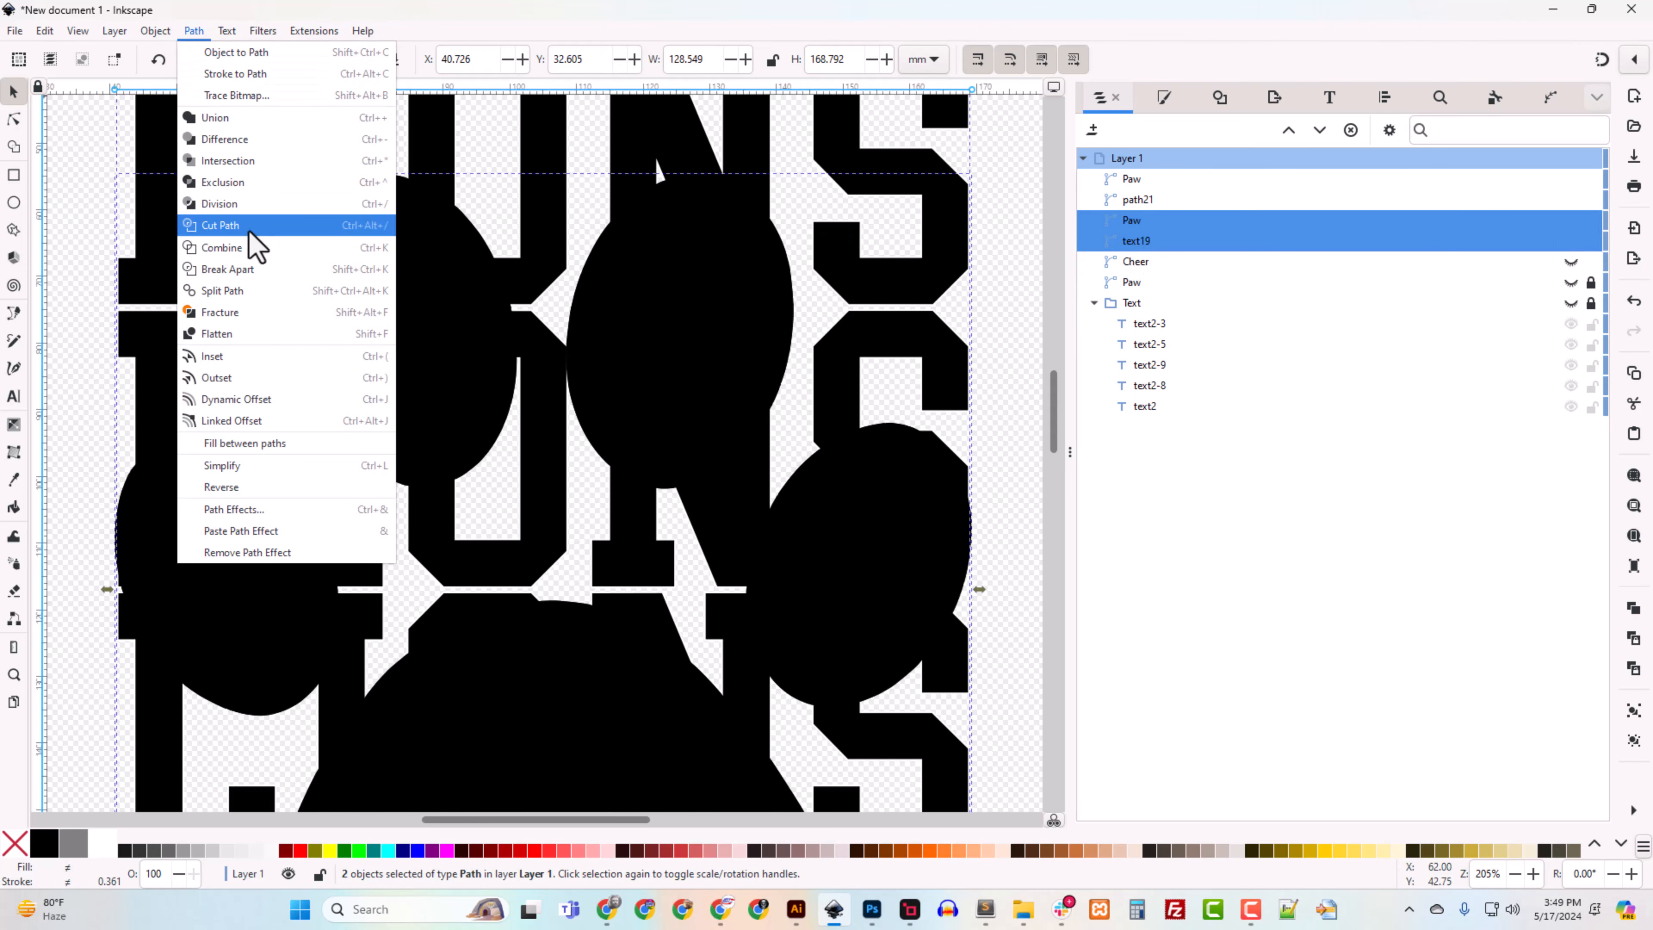
click(254, 166)
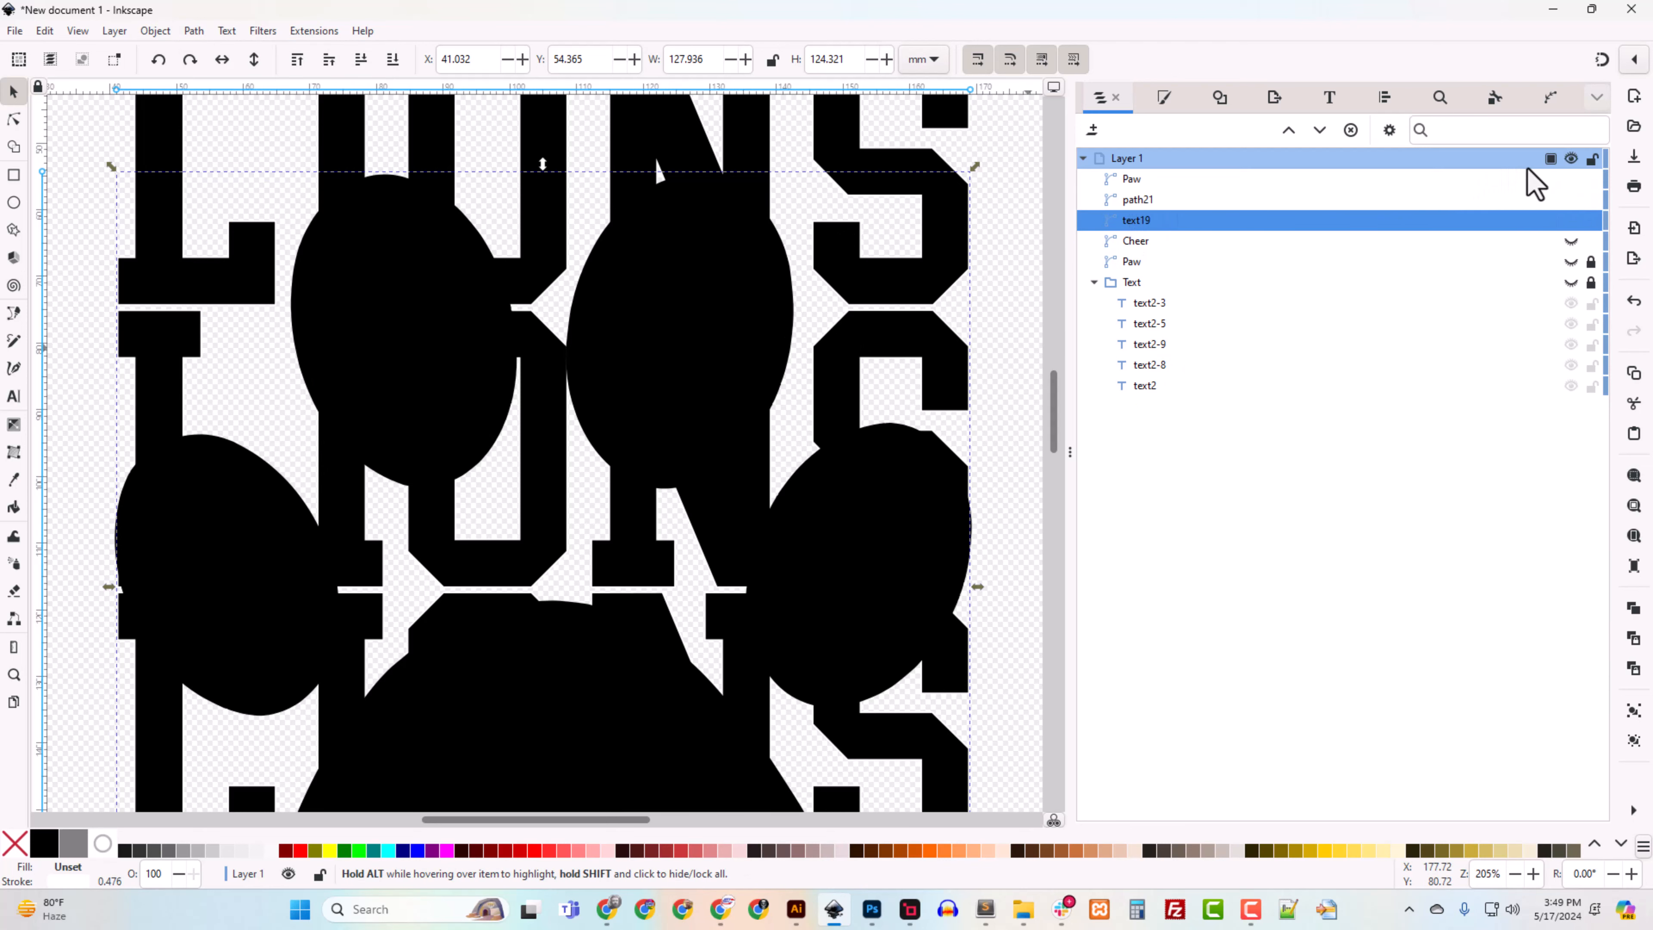
Step: Hide the duplicated Paw and path21 so that only the intersected text19 is displayed
click(1571, 180)
click(1571, 200)
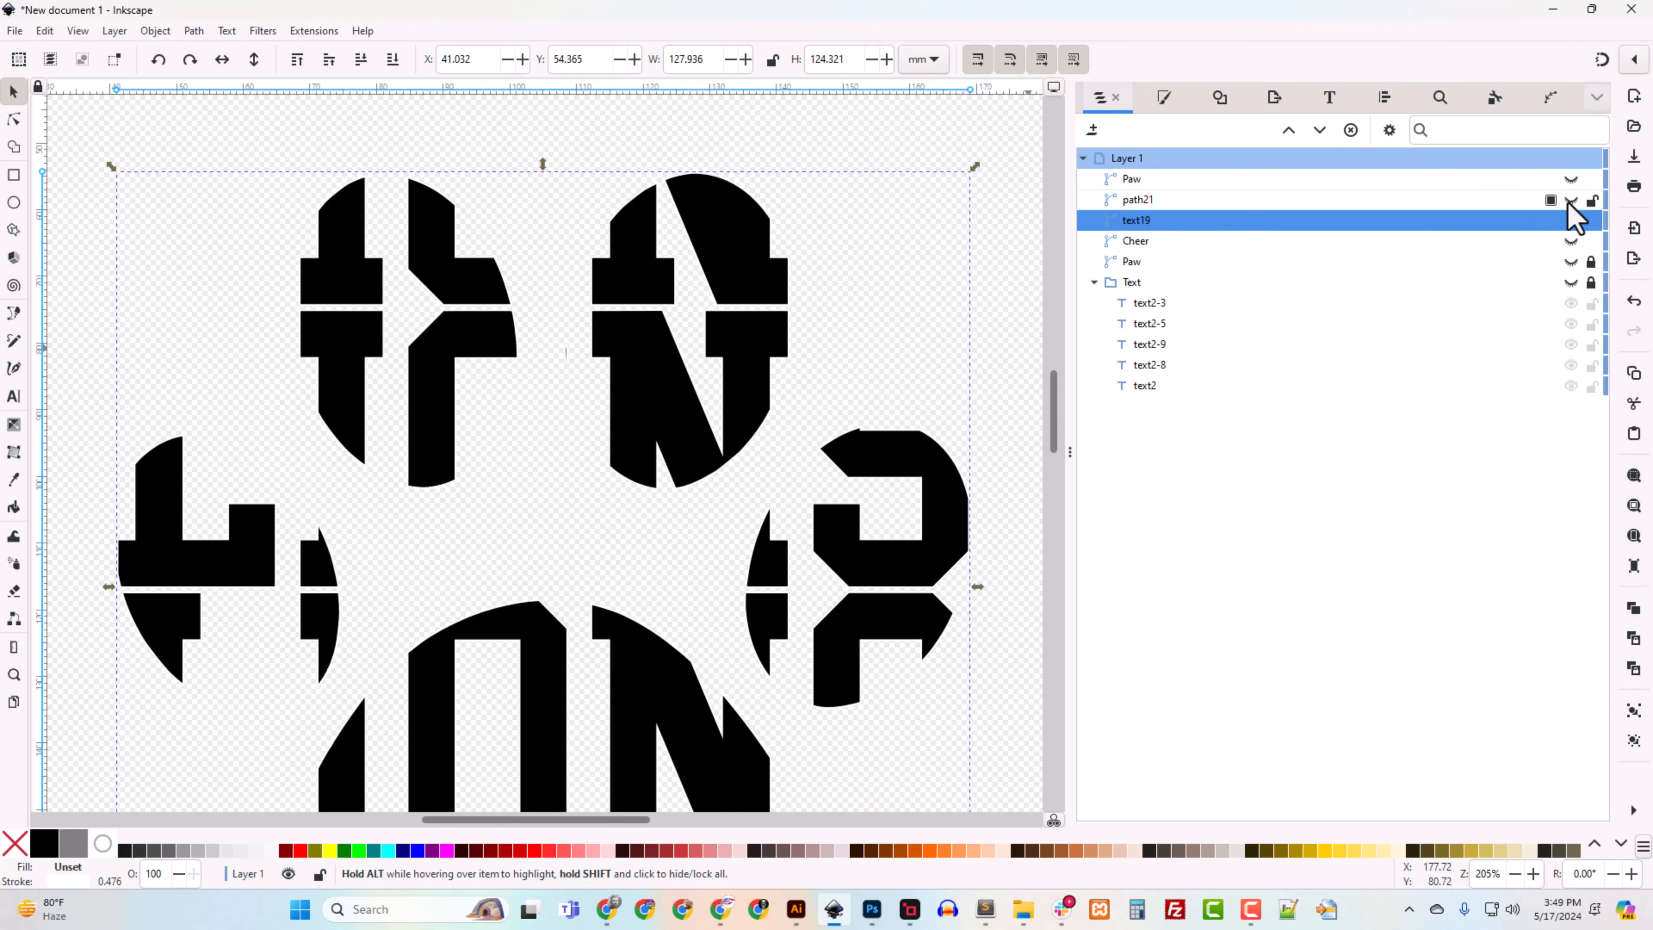
click(1570, 199)
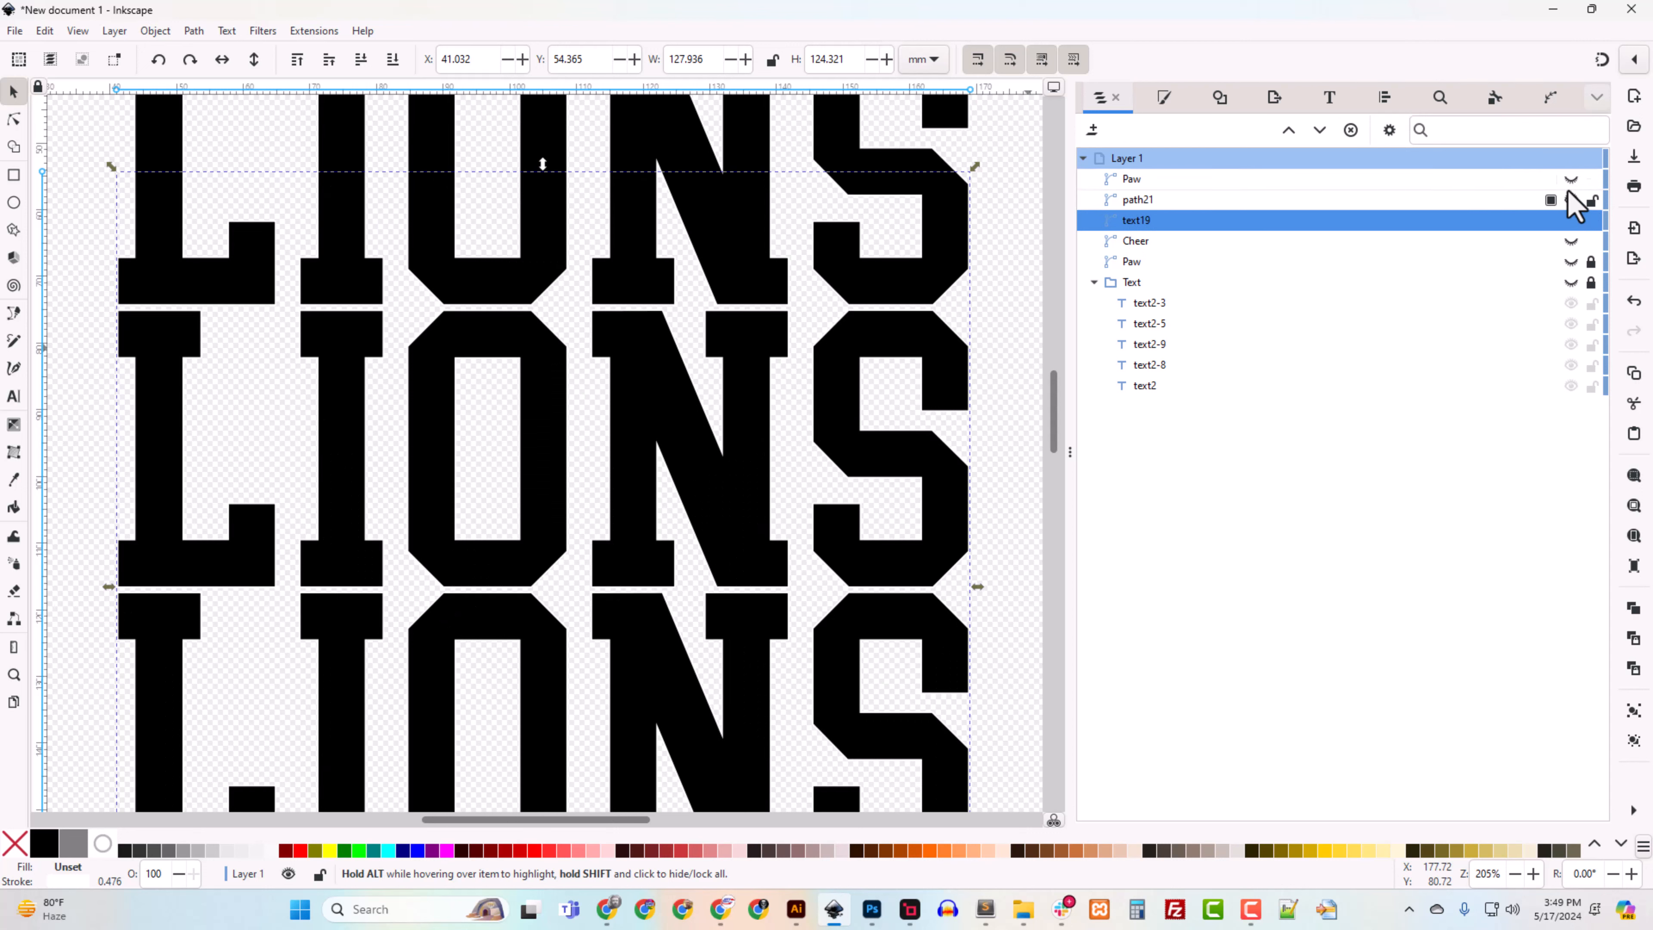
click(1571, 199)
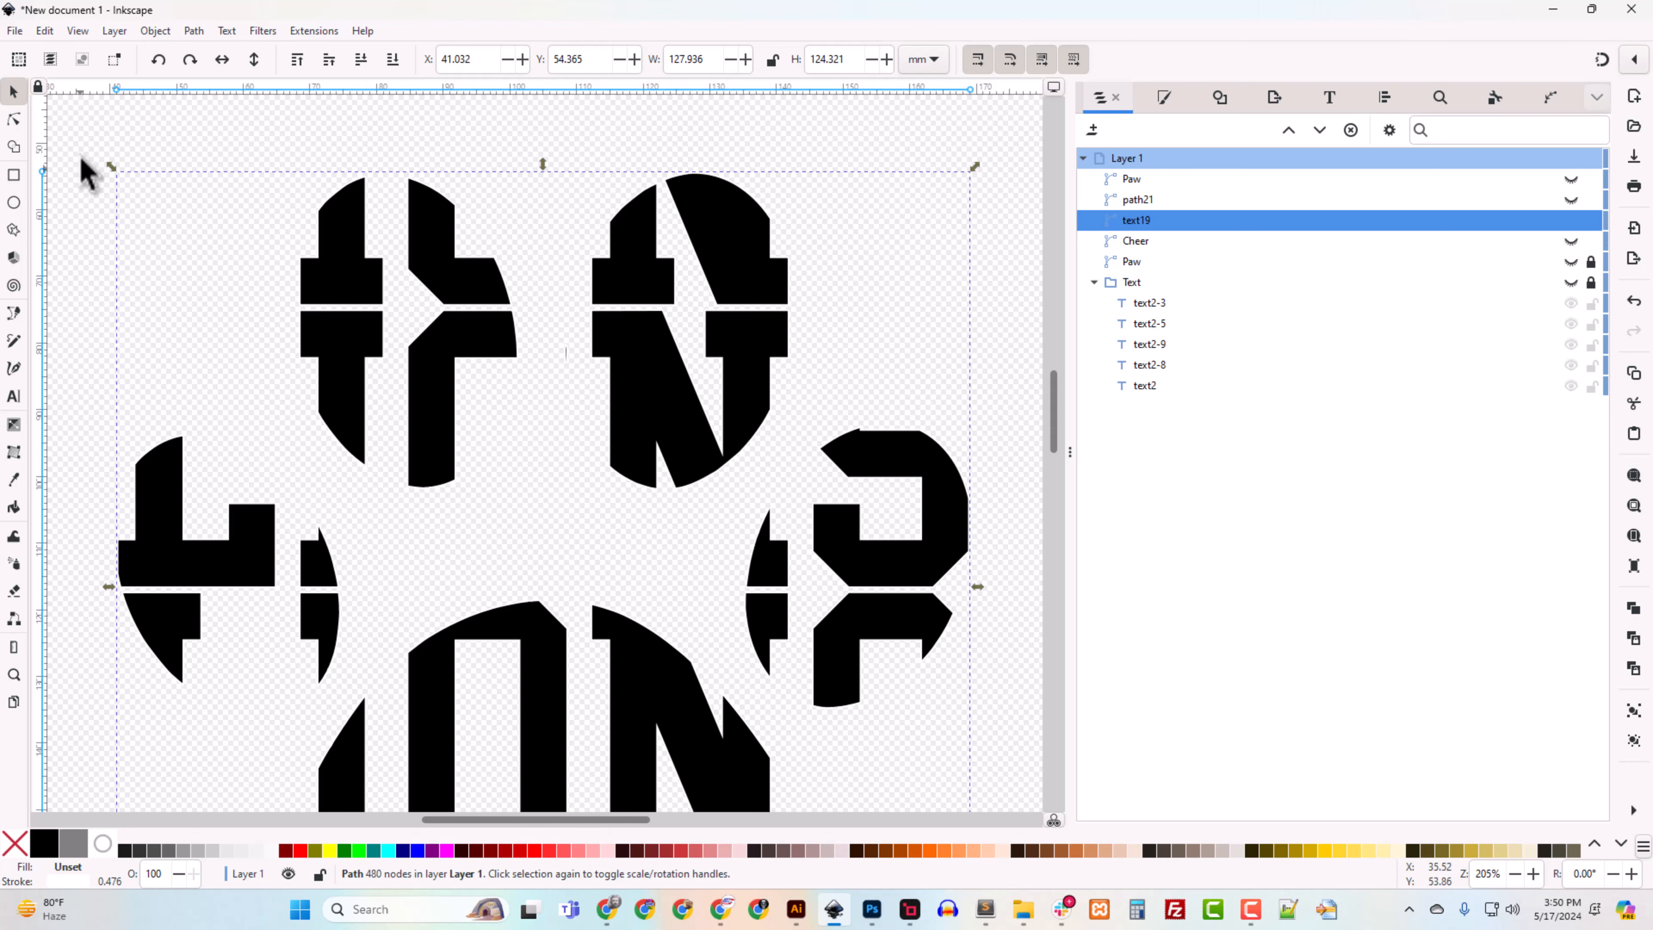
Step: Delete the stray nodes between the two upper toes of the intersected text19
click(13, 119)
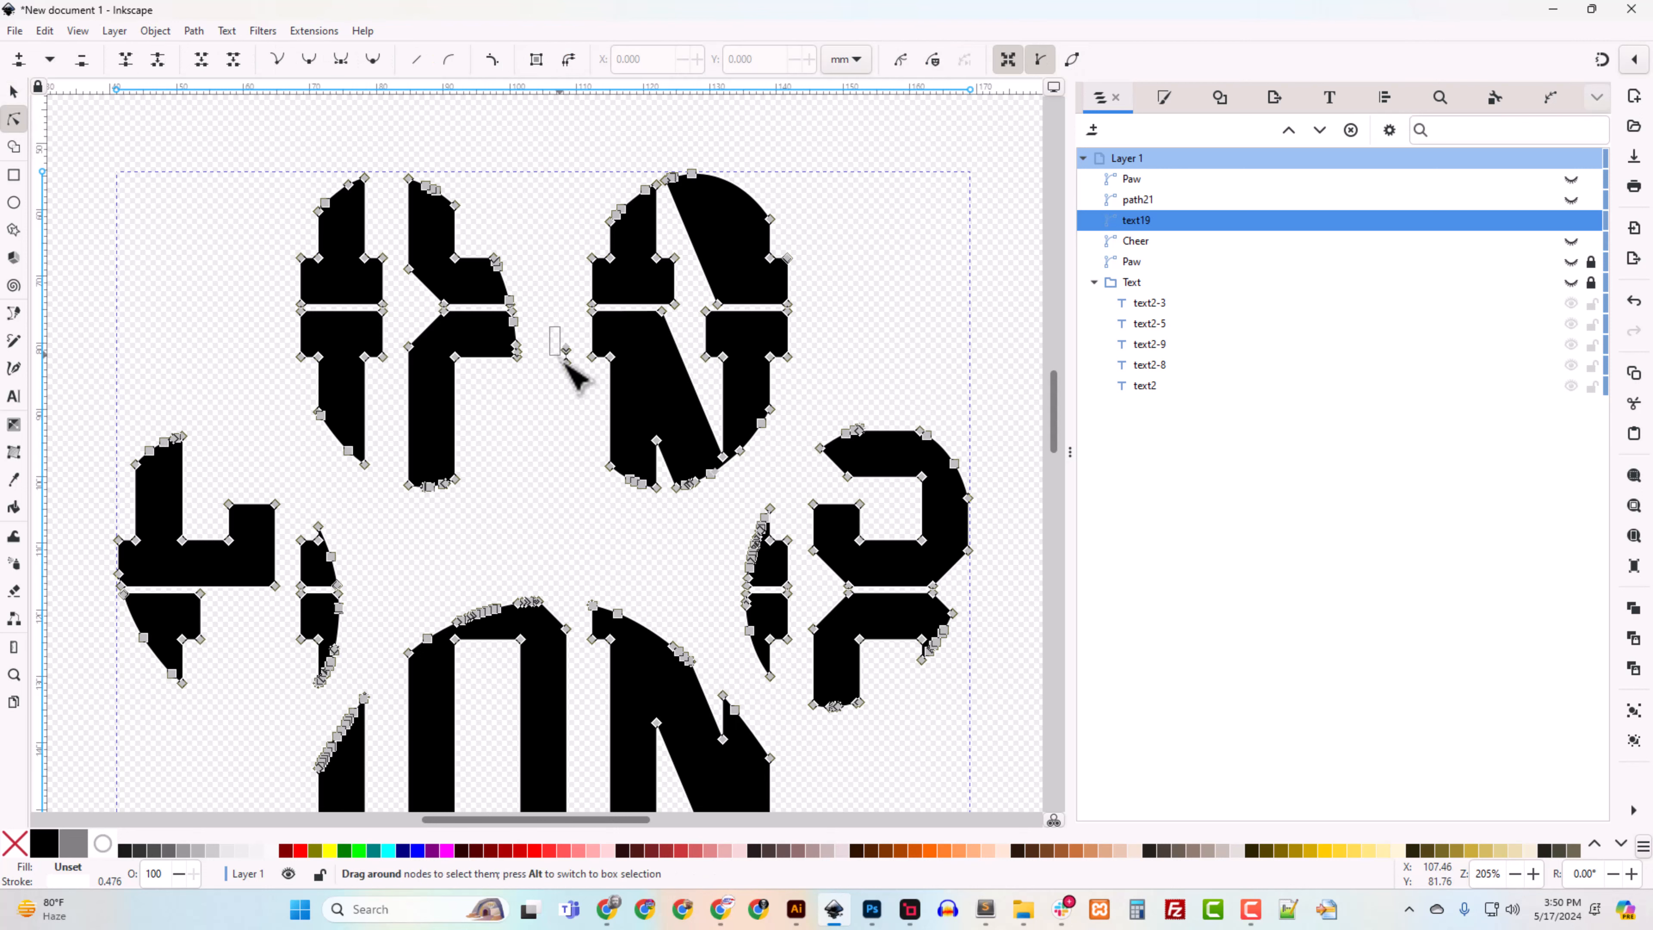
drag(549, 328, 610, 422)
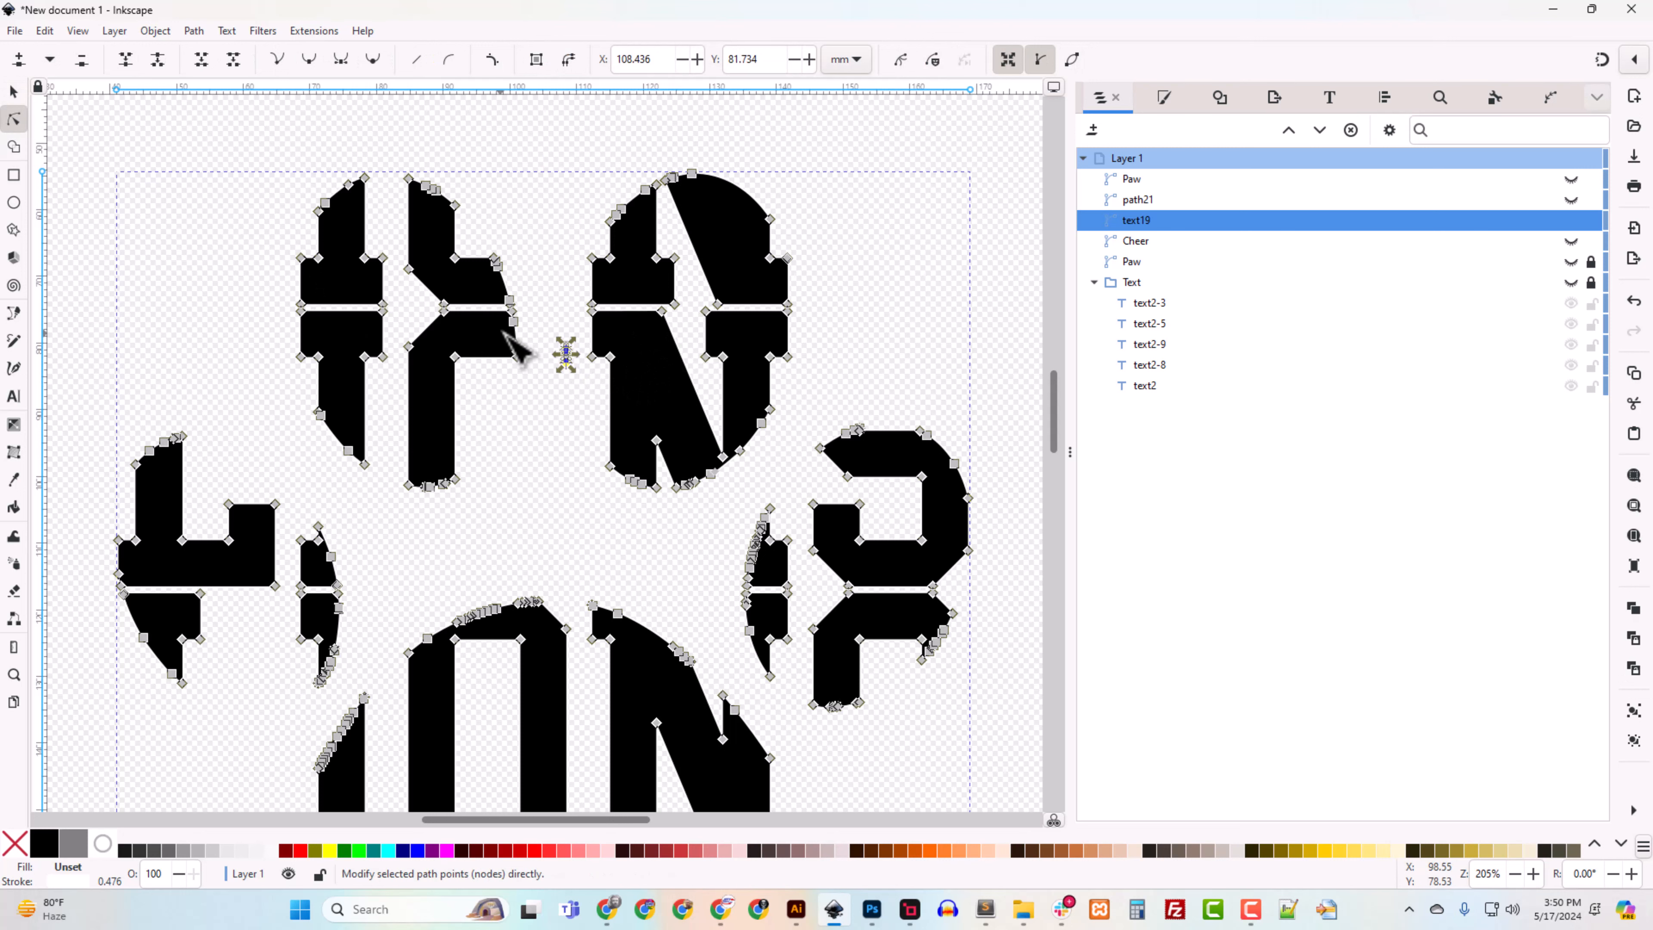
key(Delete)
scroll(727, 591, down, 5)
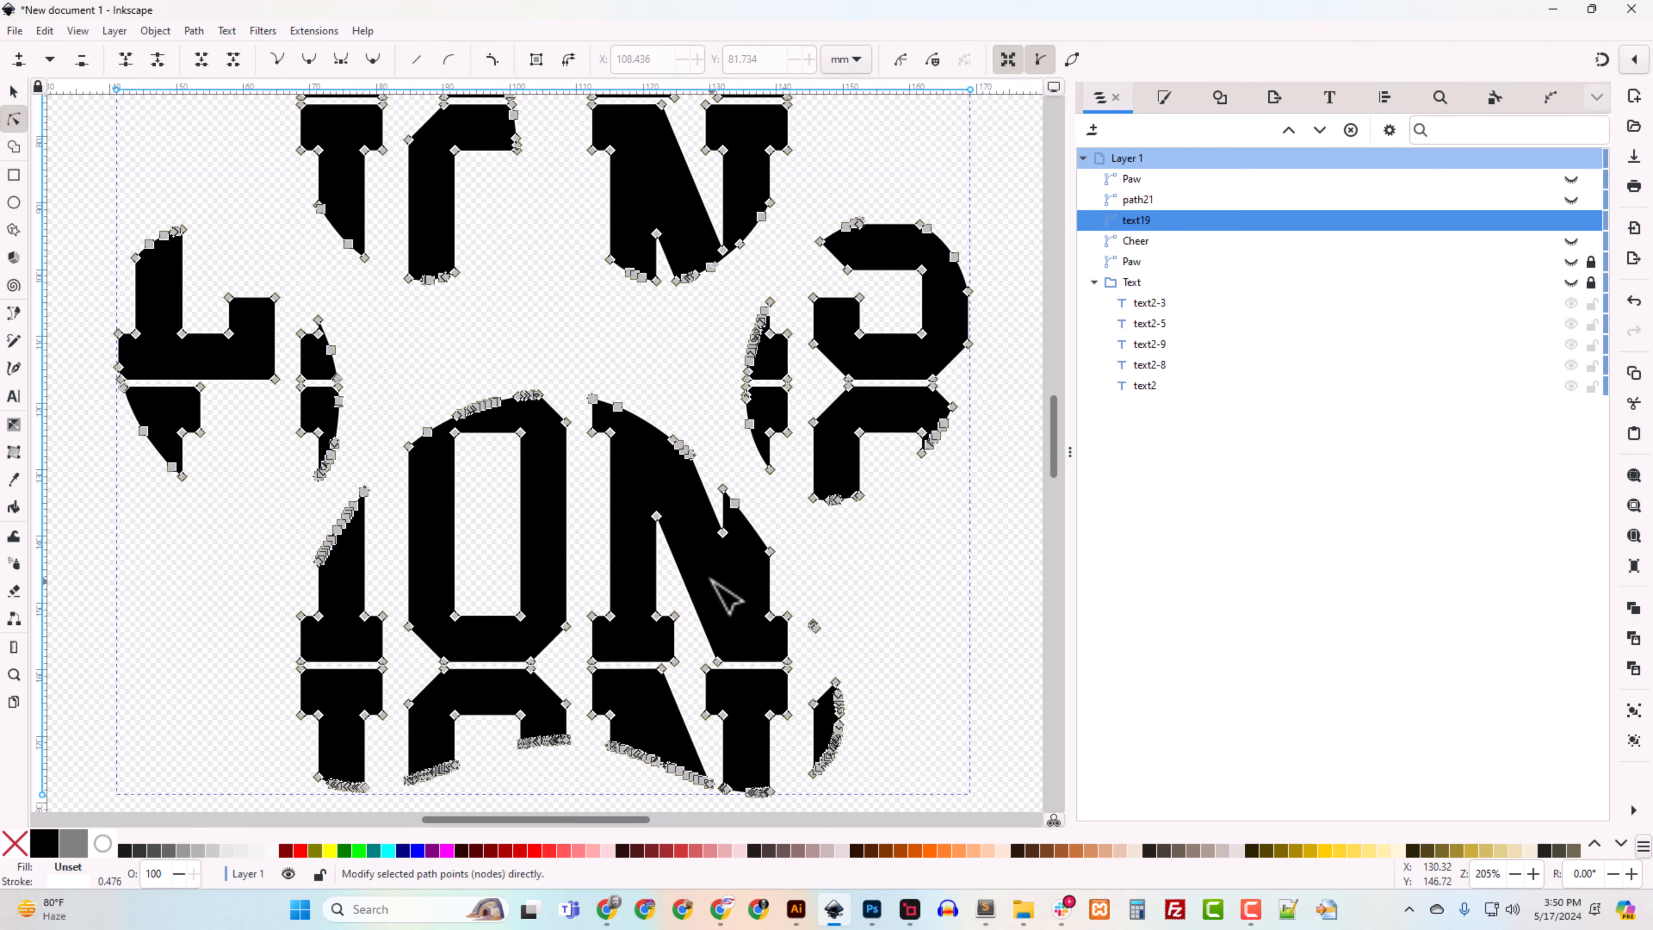
Step: Delete the stray nodes just outside the large N on the main pad of the intersected text19
click(947, 505)
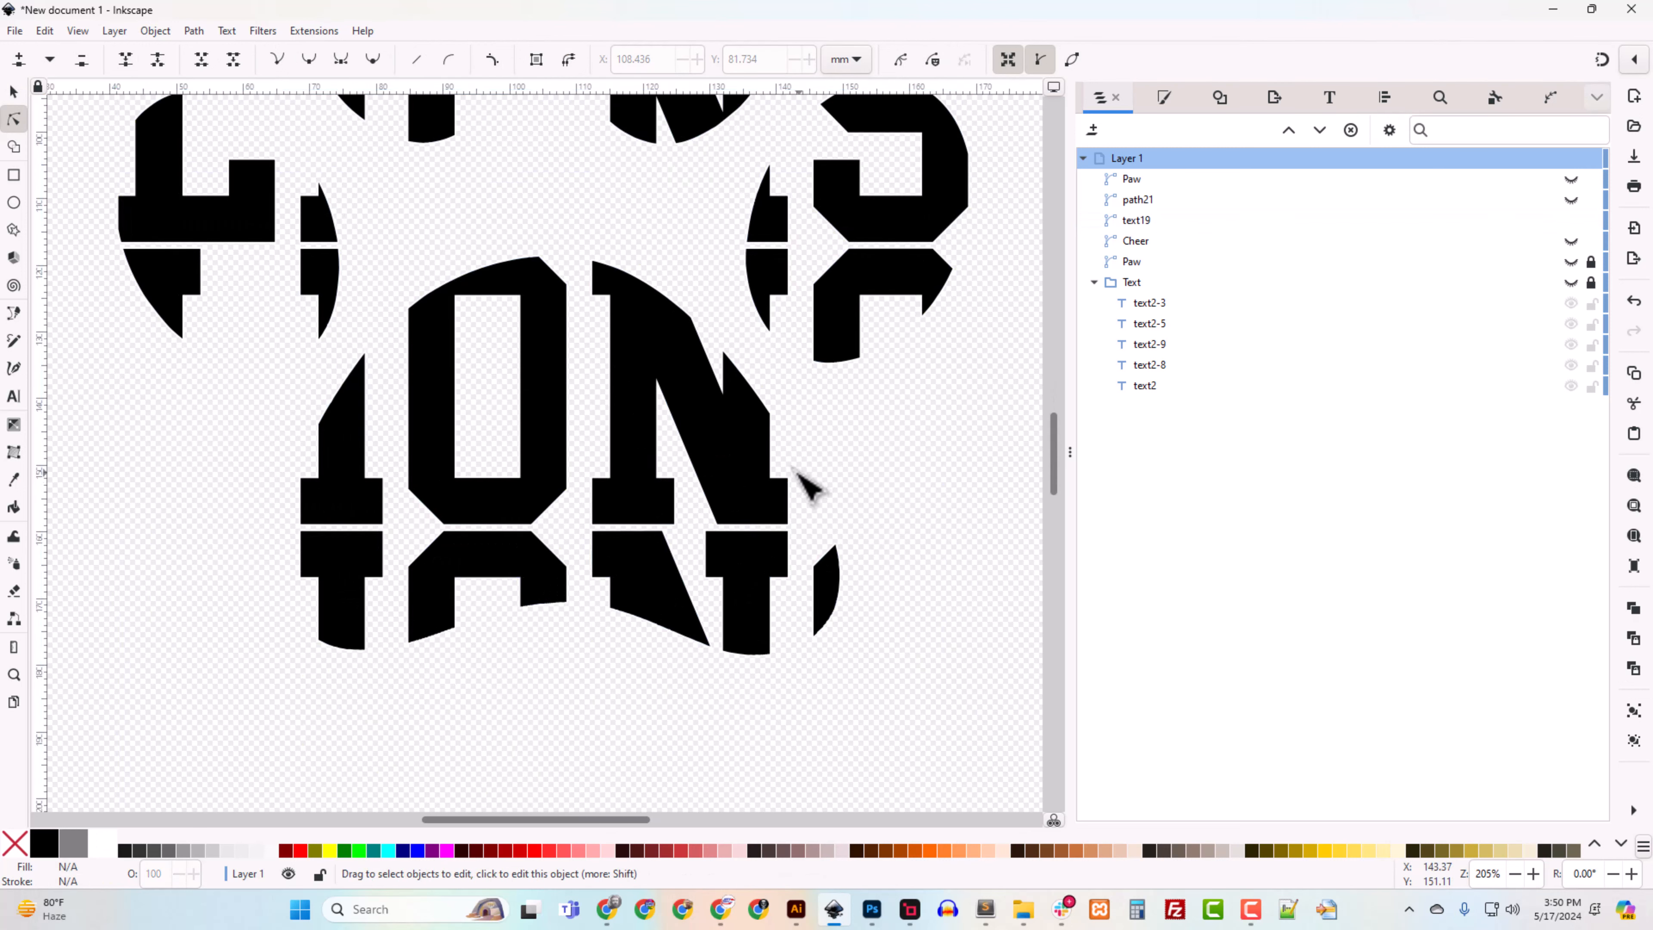
drag(810, 474, 846, 526)
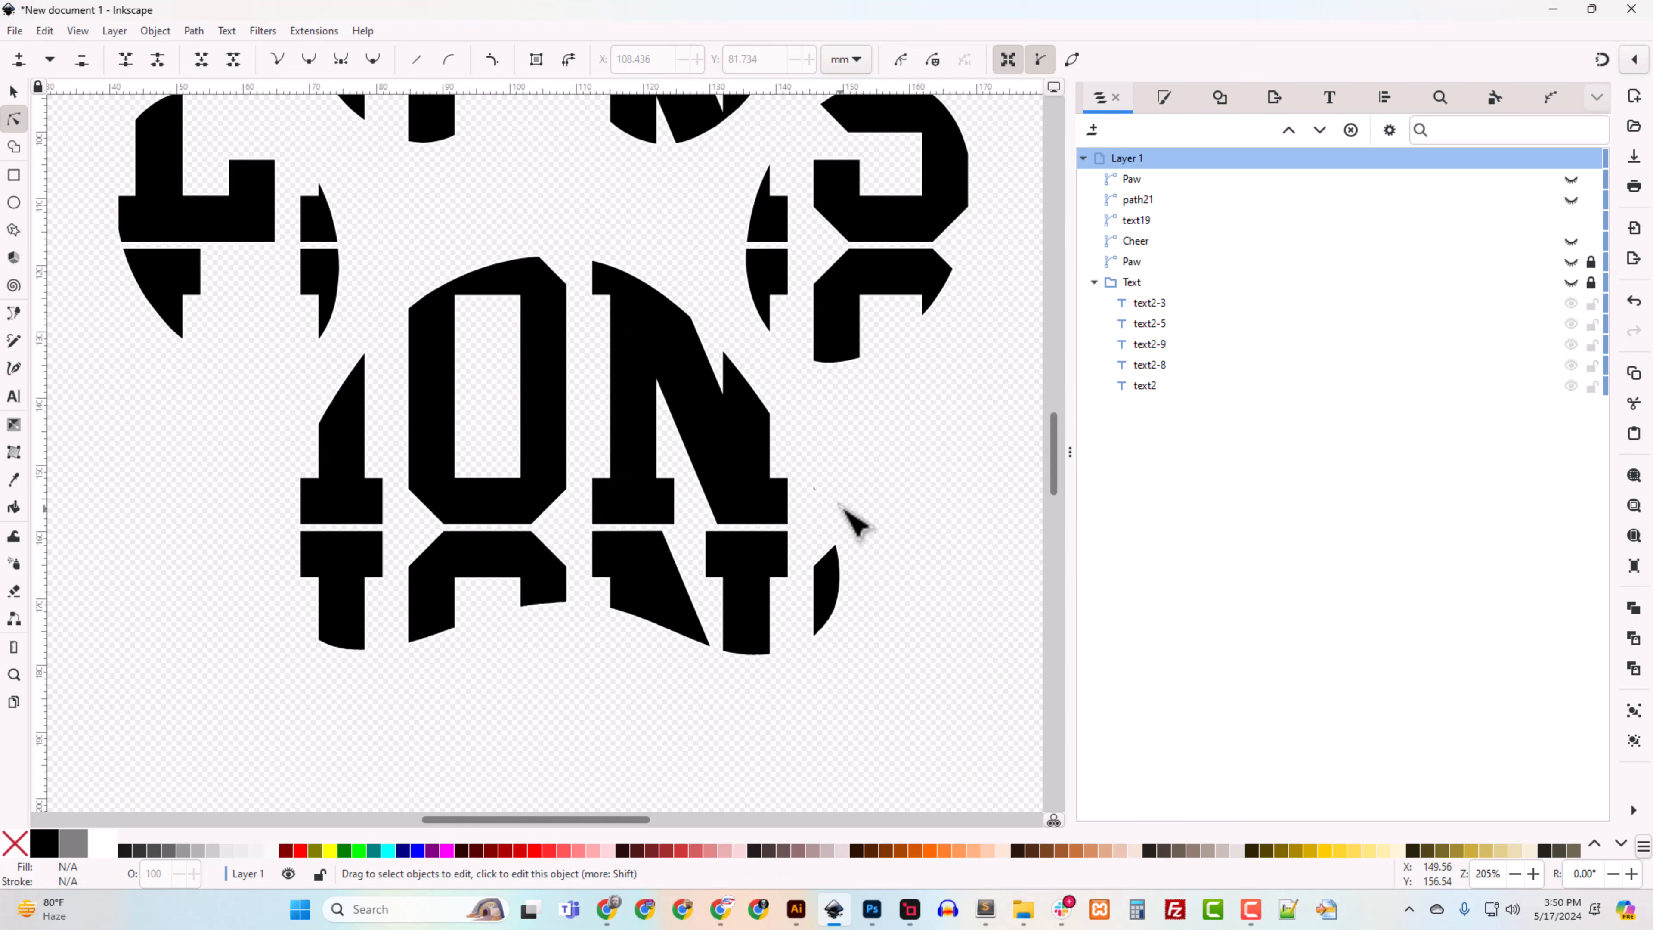
click(816, 491)
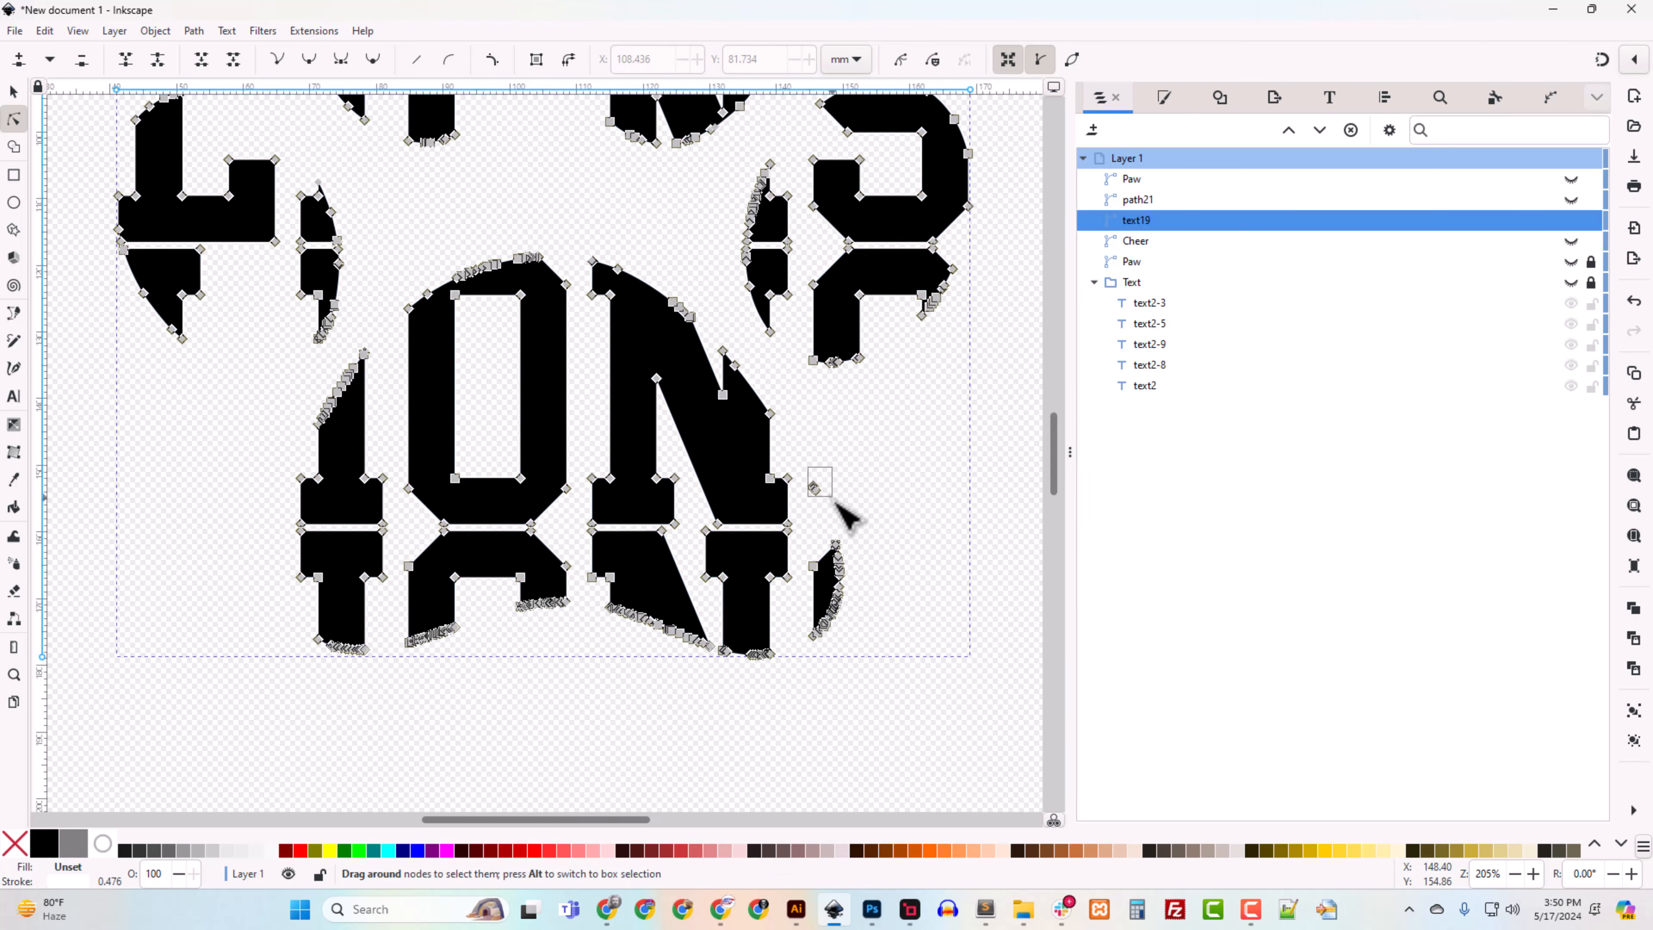
drag(804, 474, 849, 518)
scroll(846, 514, up, 5)
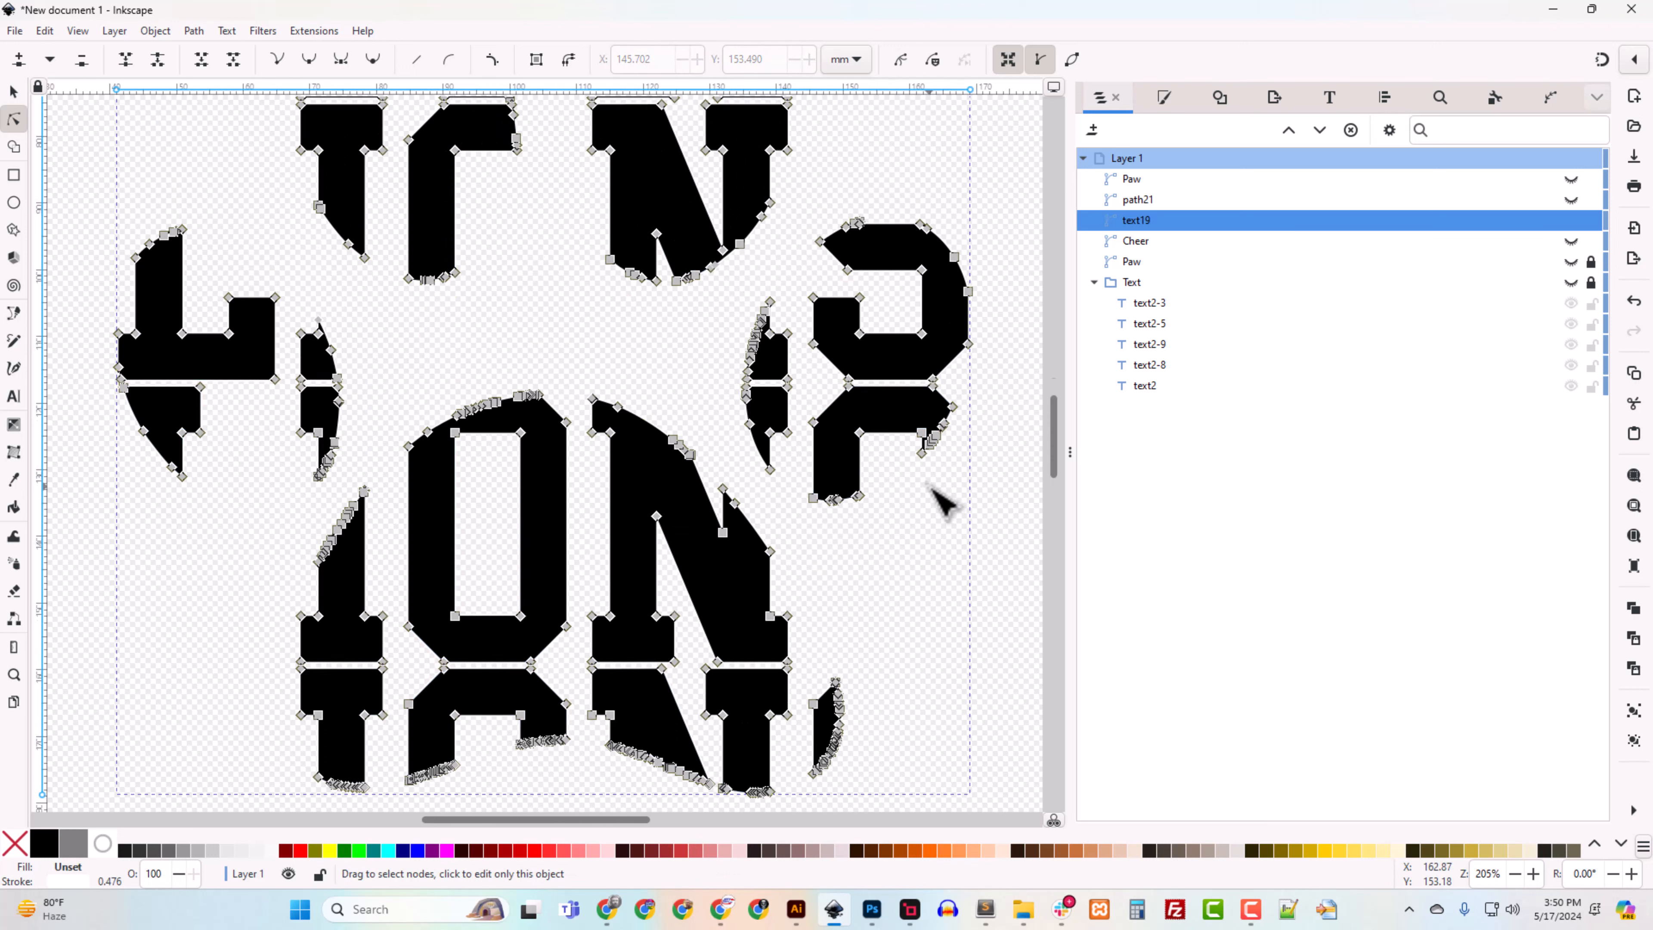
key(Escape)
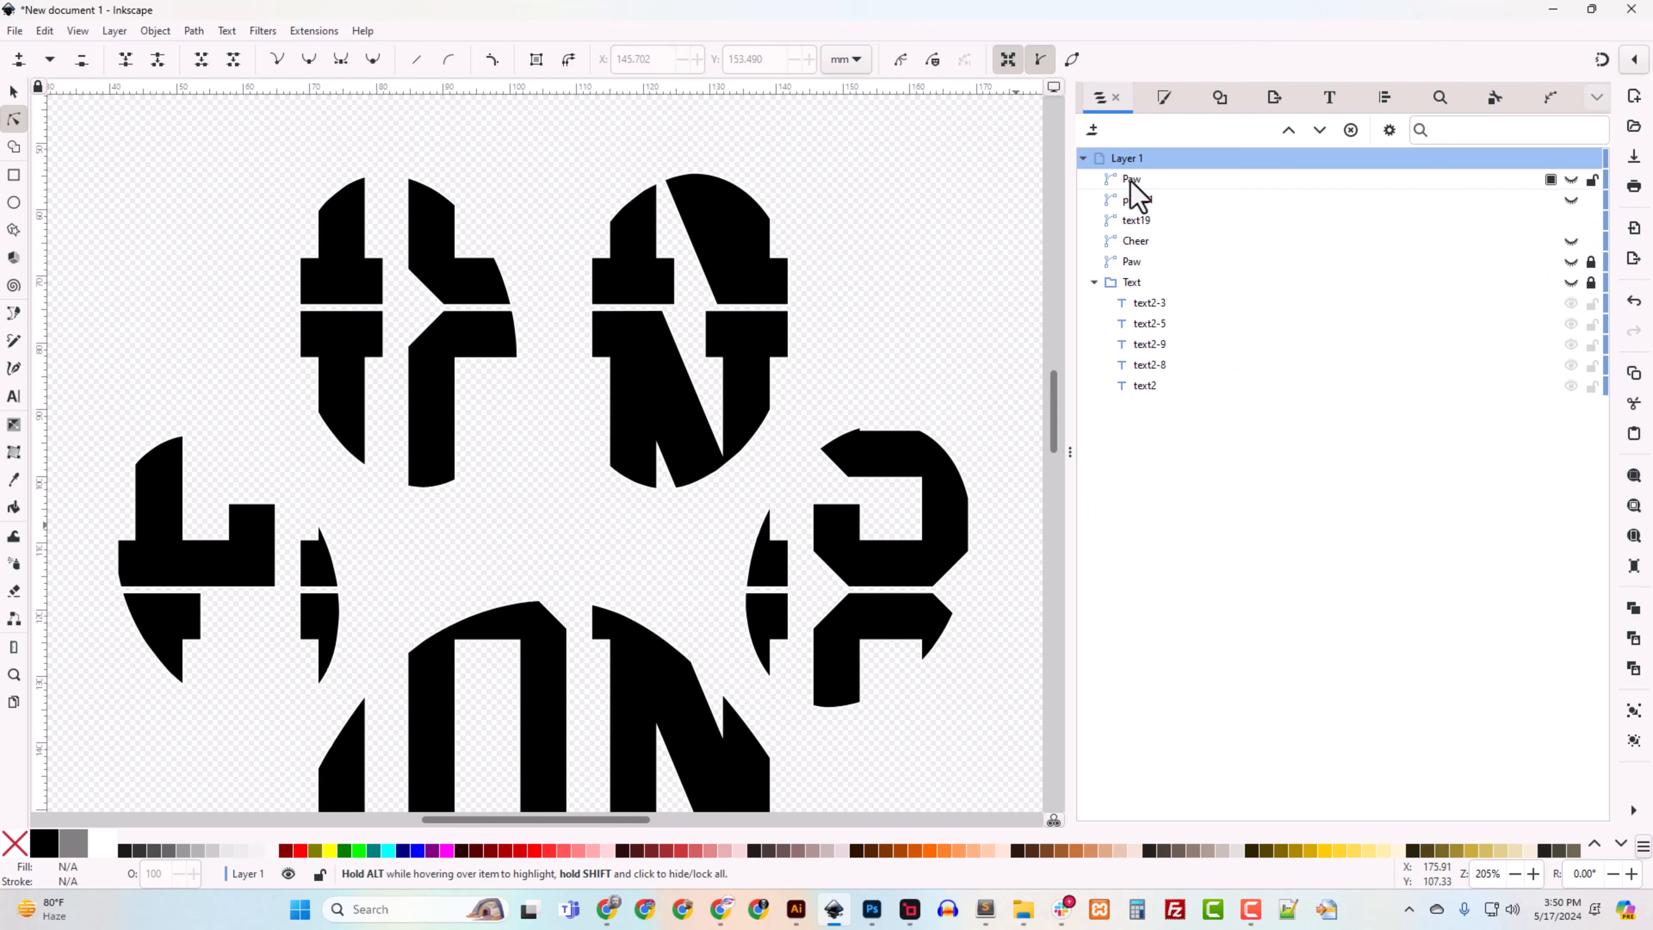
Step: Identify text19 by toggling its visibility and rename it as Intersected_Text
click(1571, 220)
click(1570, 220)
double_click(1138, 221)
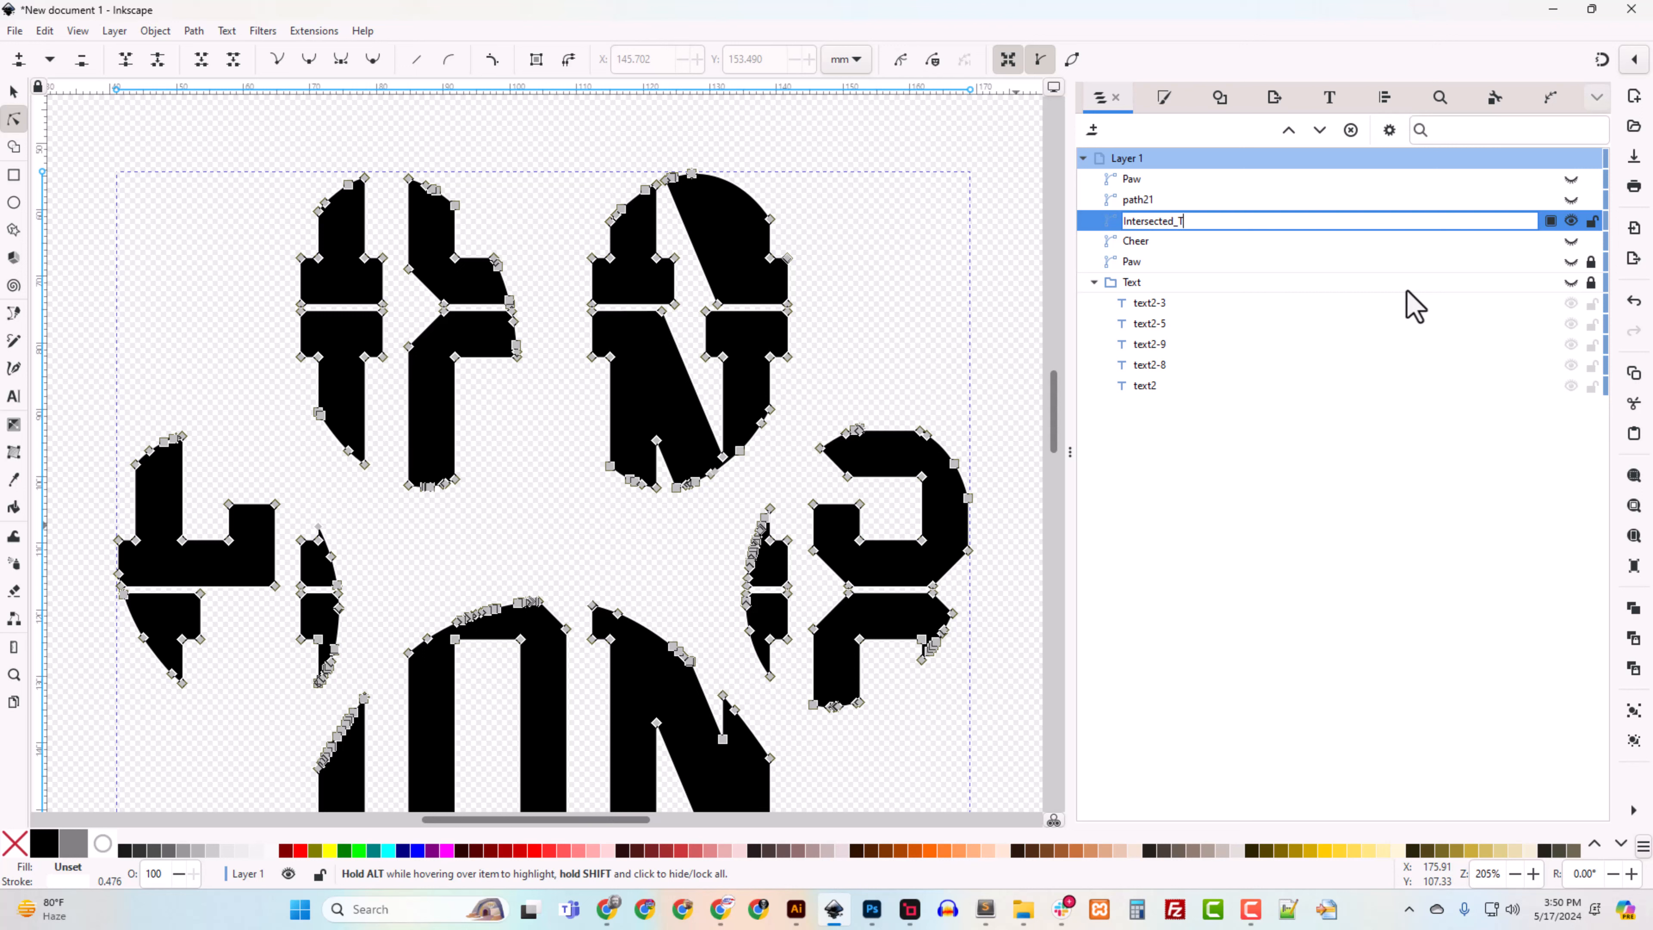
key(Return)
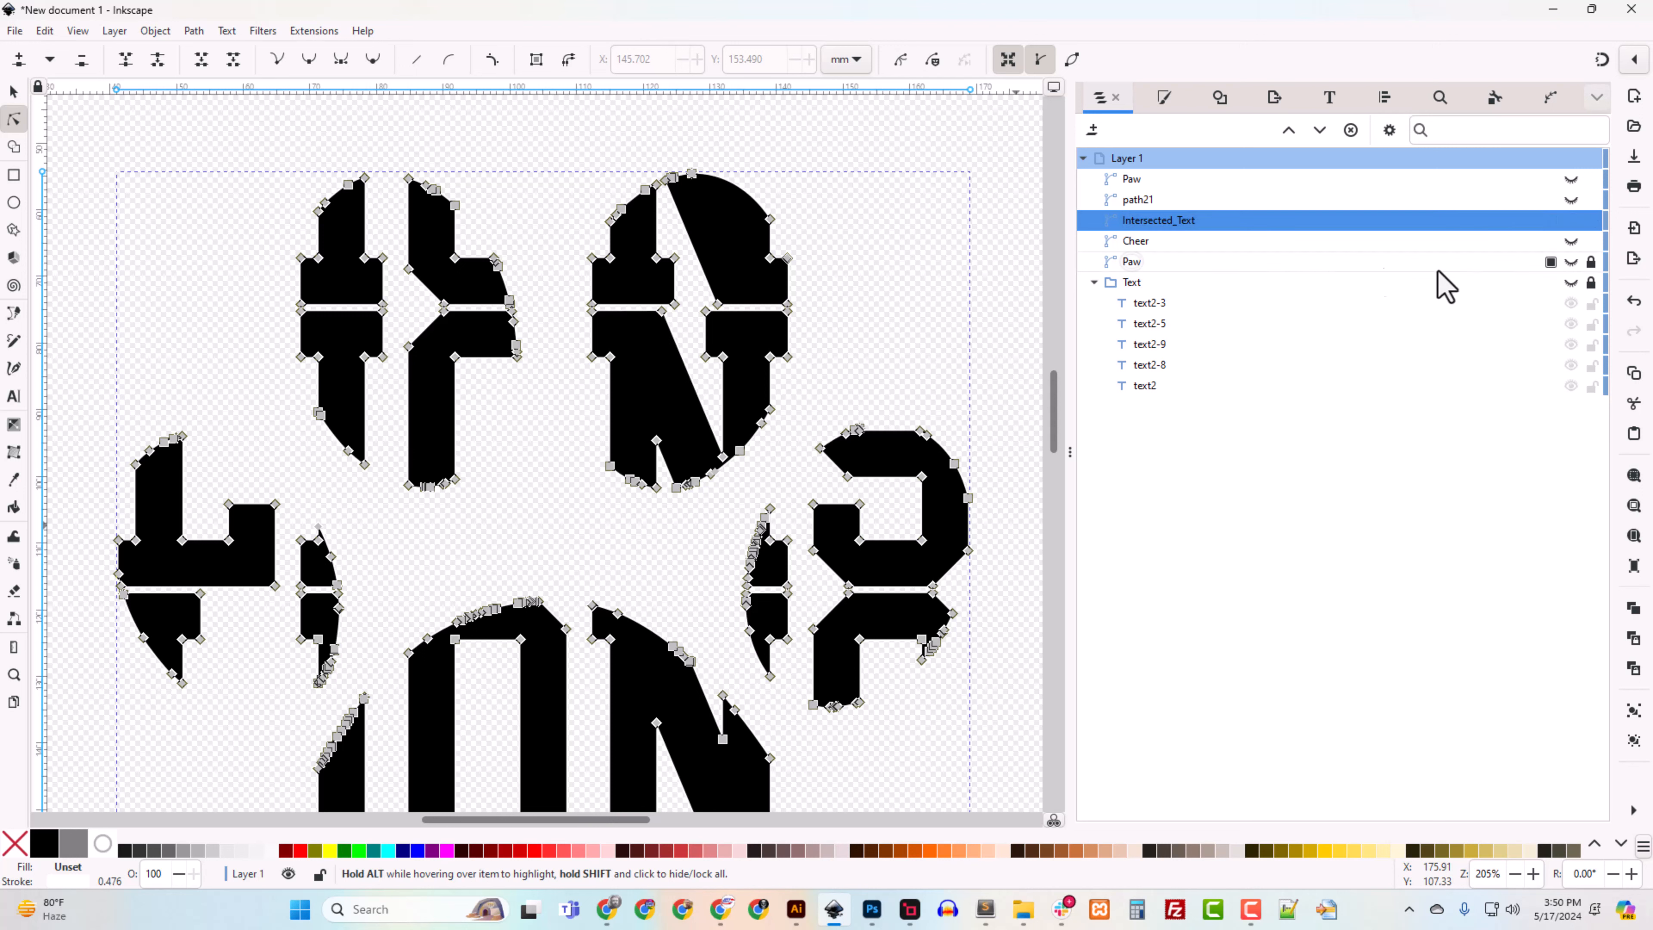
Step: Hide Intersected_Text and show the duplicated Paw and path21, keeping the Paw selected
click(1134, 181)
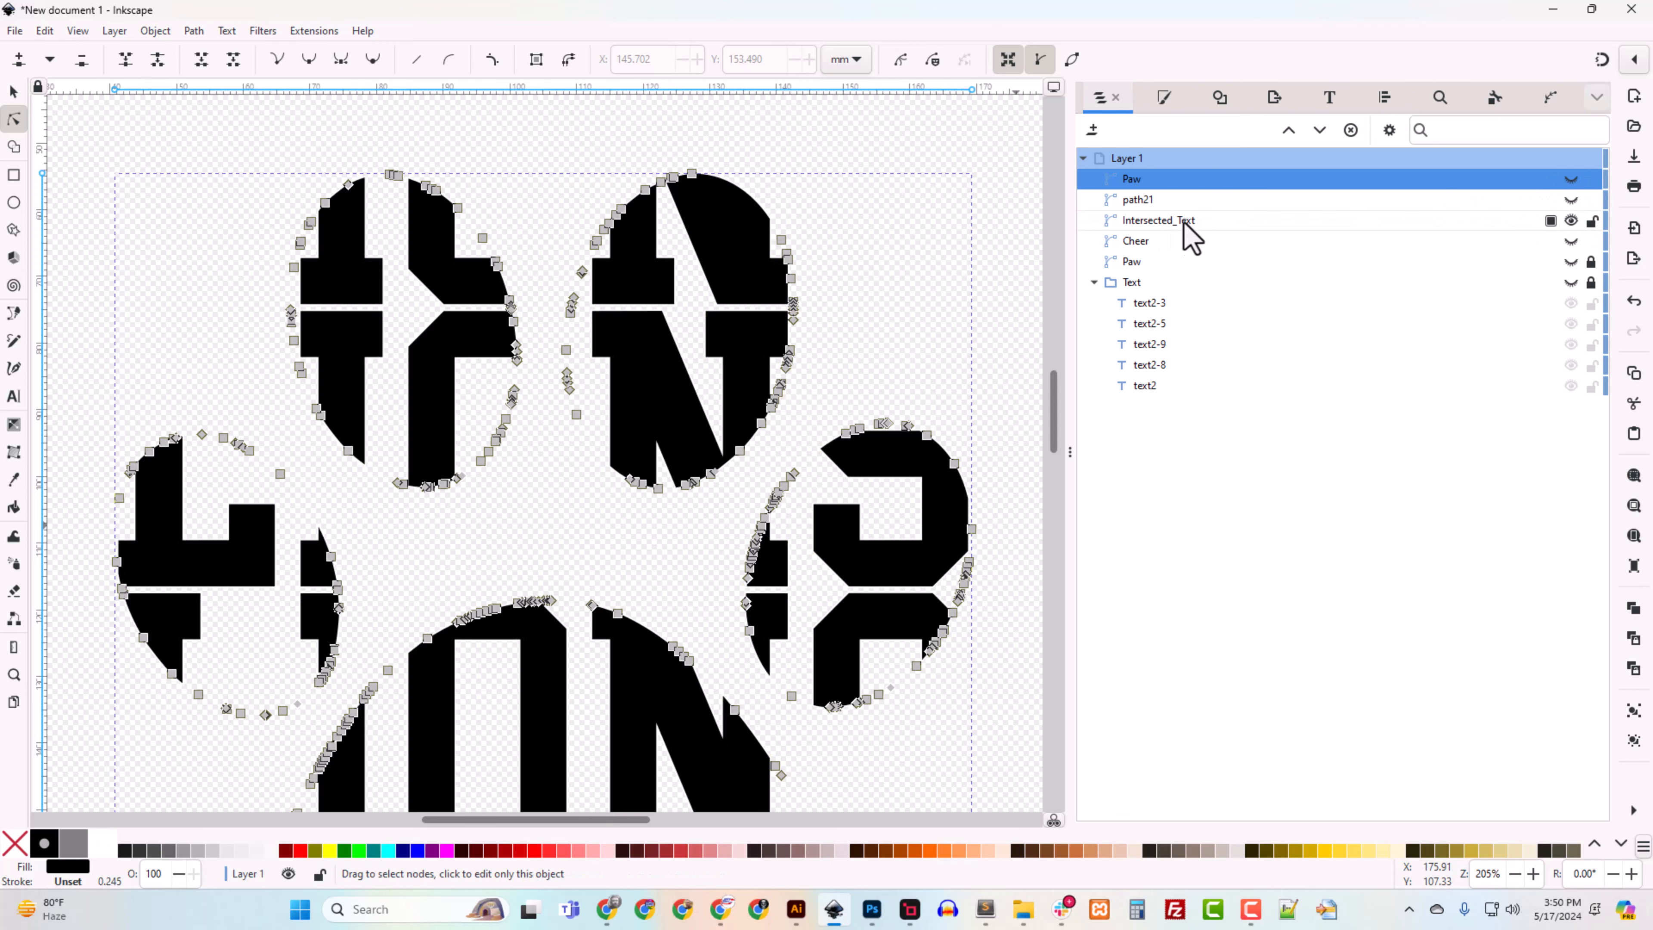
click(1571, 221)
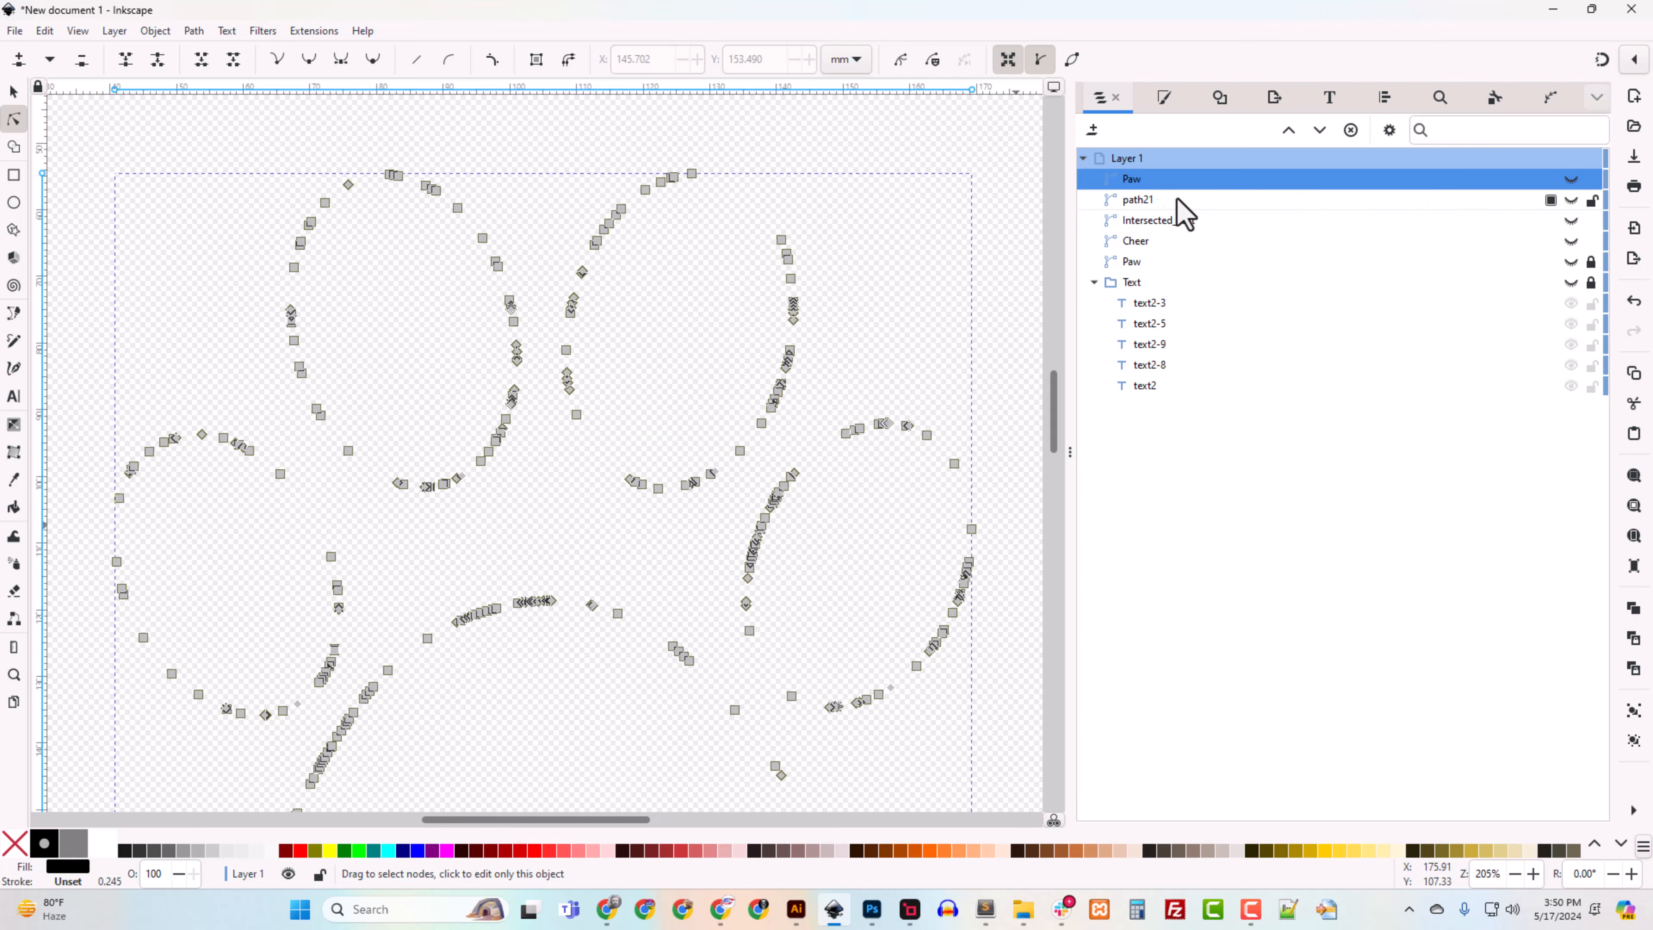
click(1571, 180)
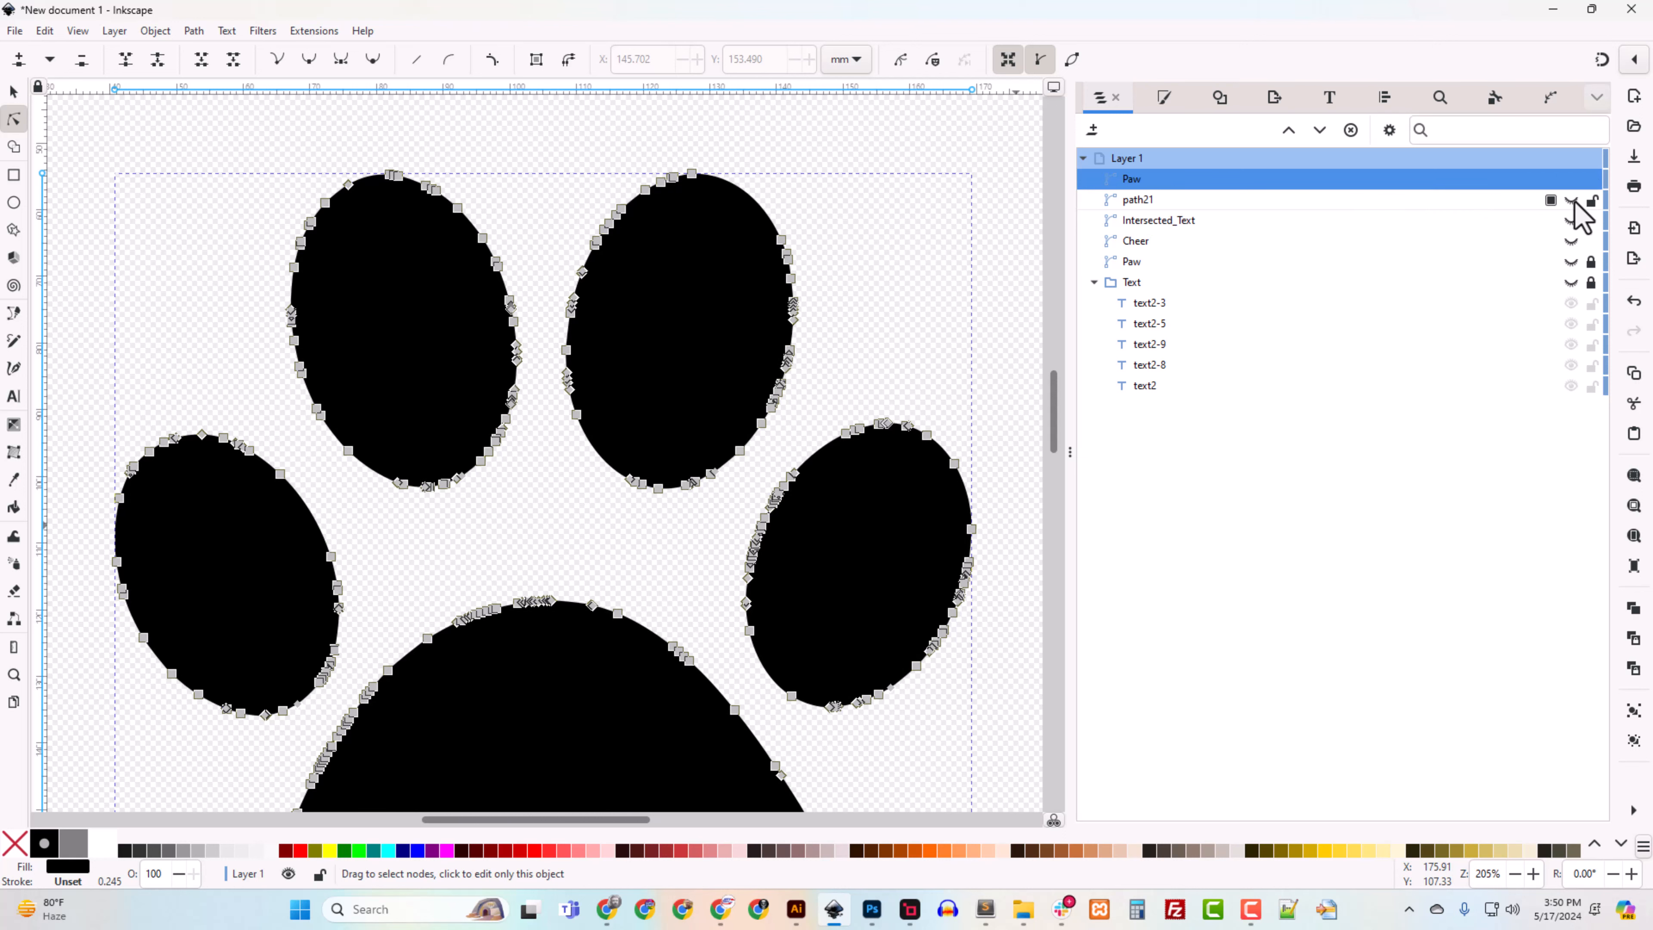
click(1570, 200)
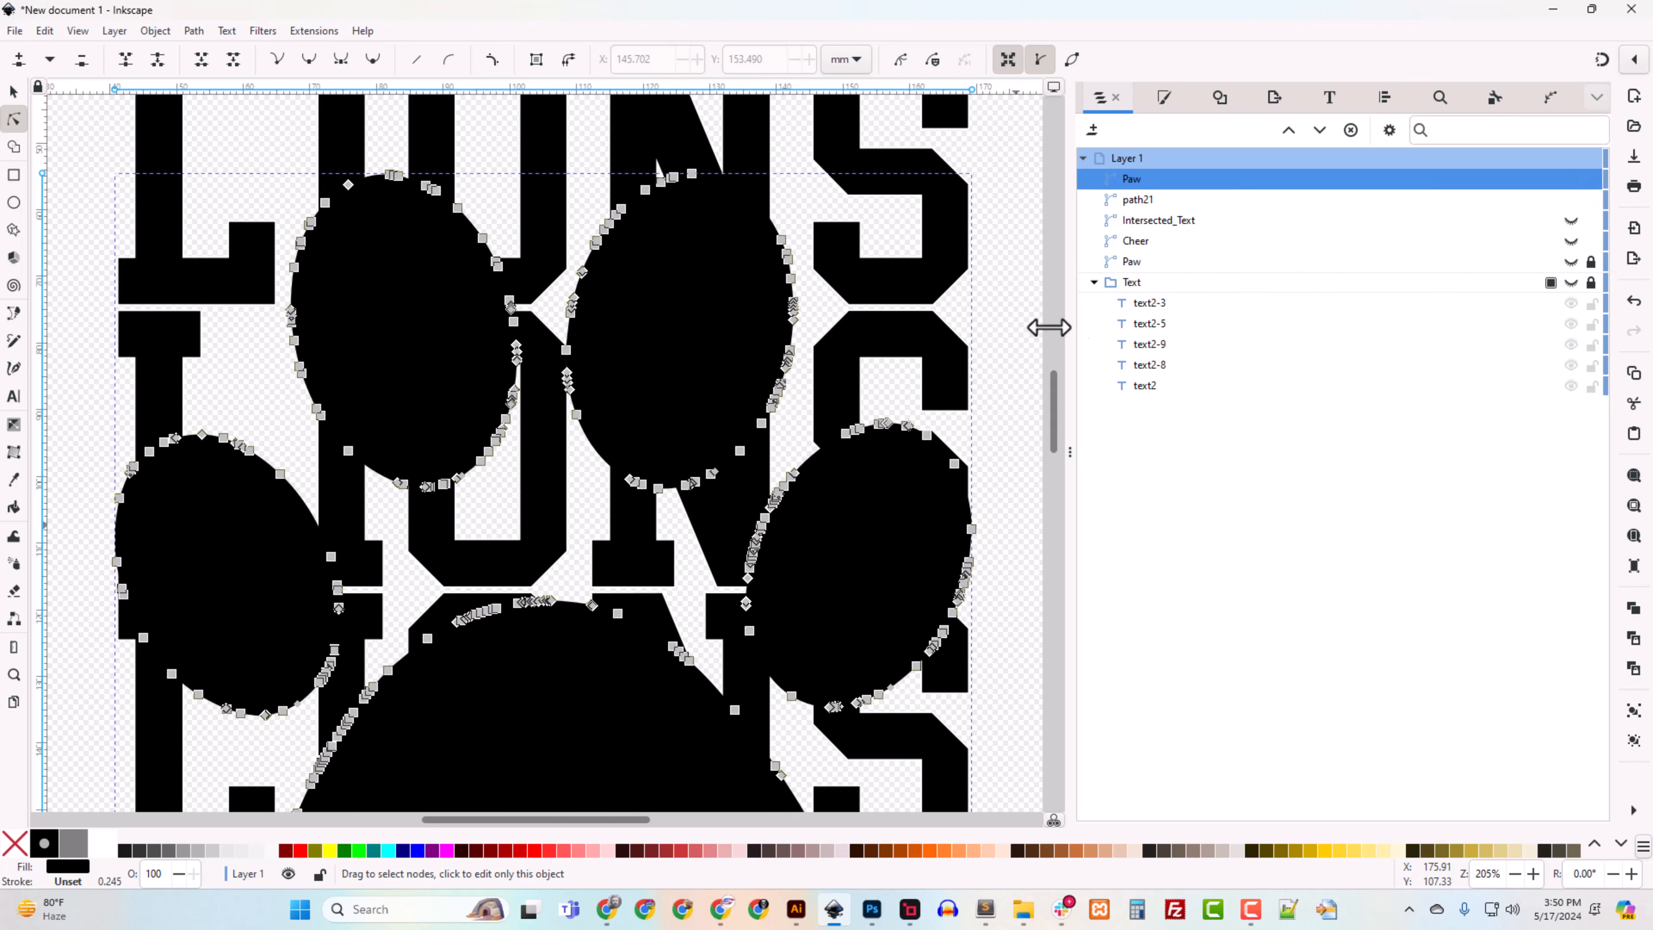
Step: Give the duplicated Paw a flat white stroke with a width of 4 mm
click(13, 94)
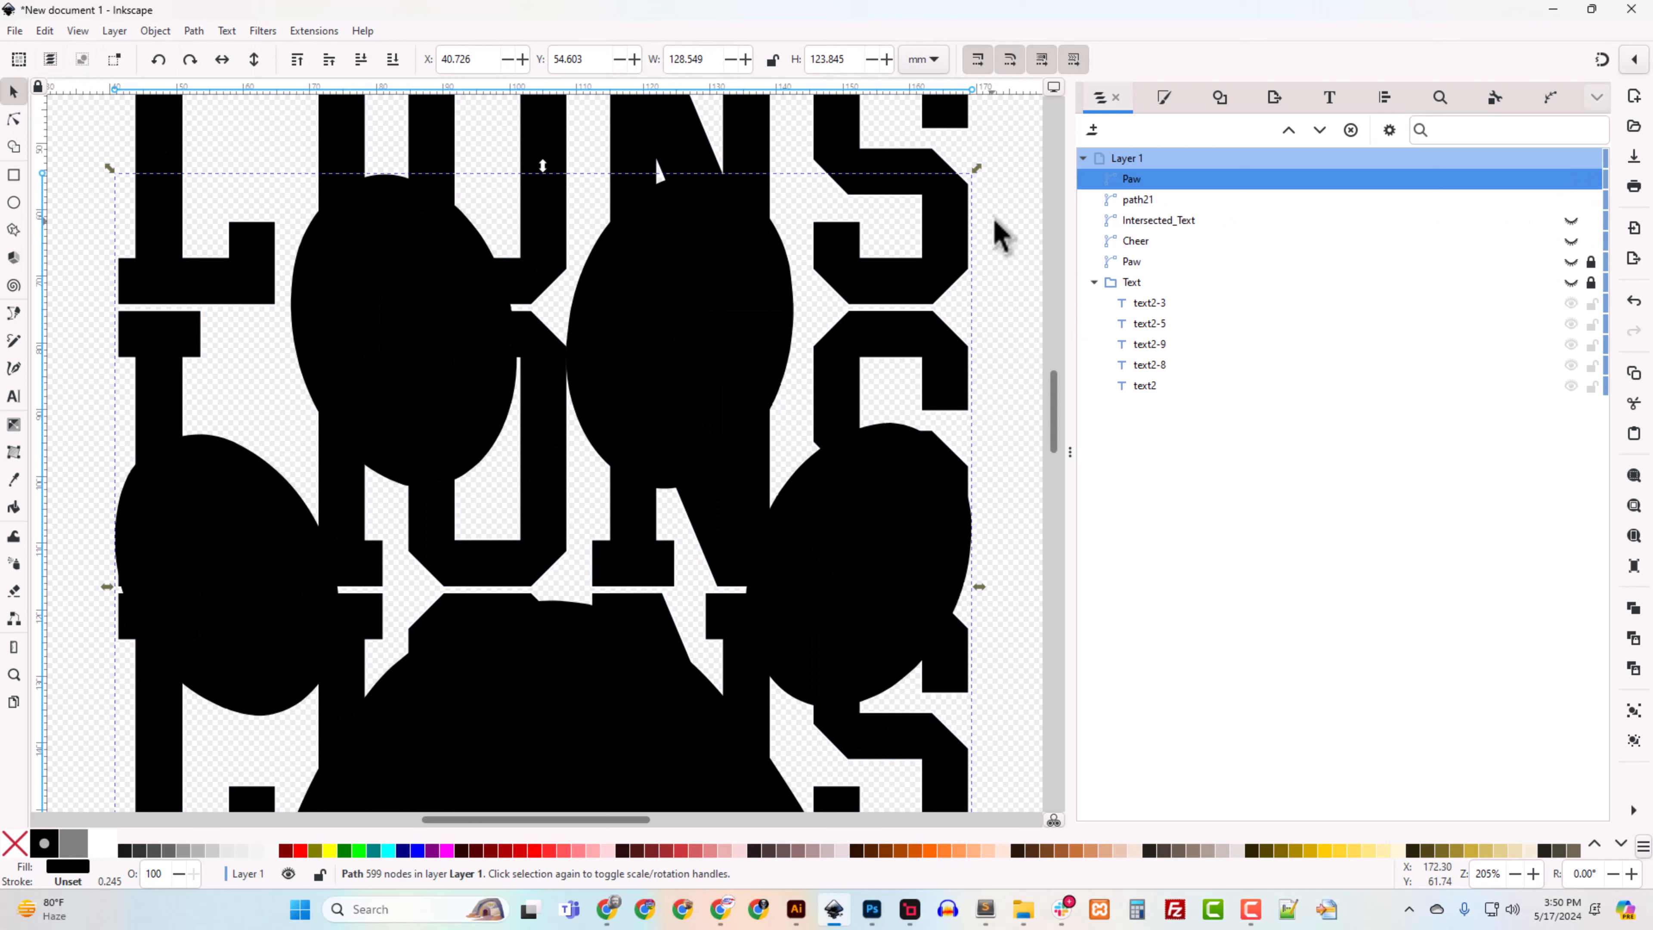
click(1164, 99)
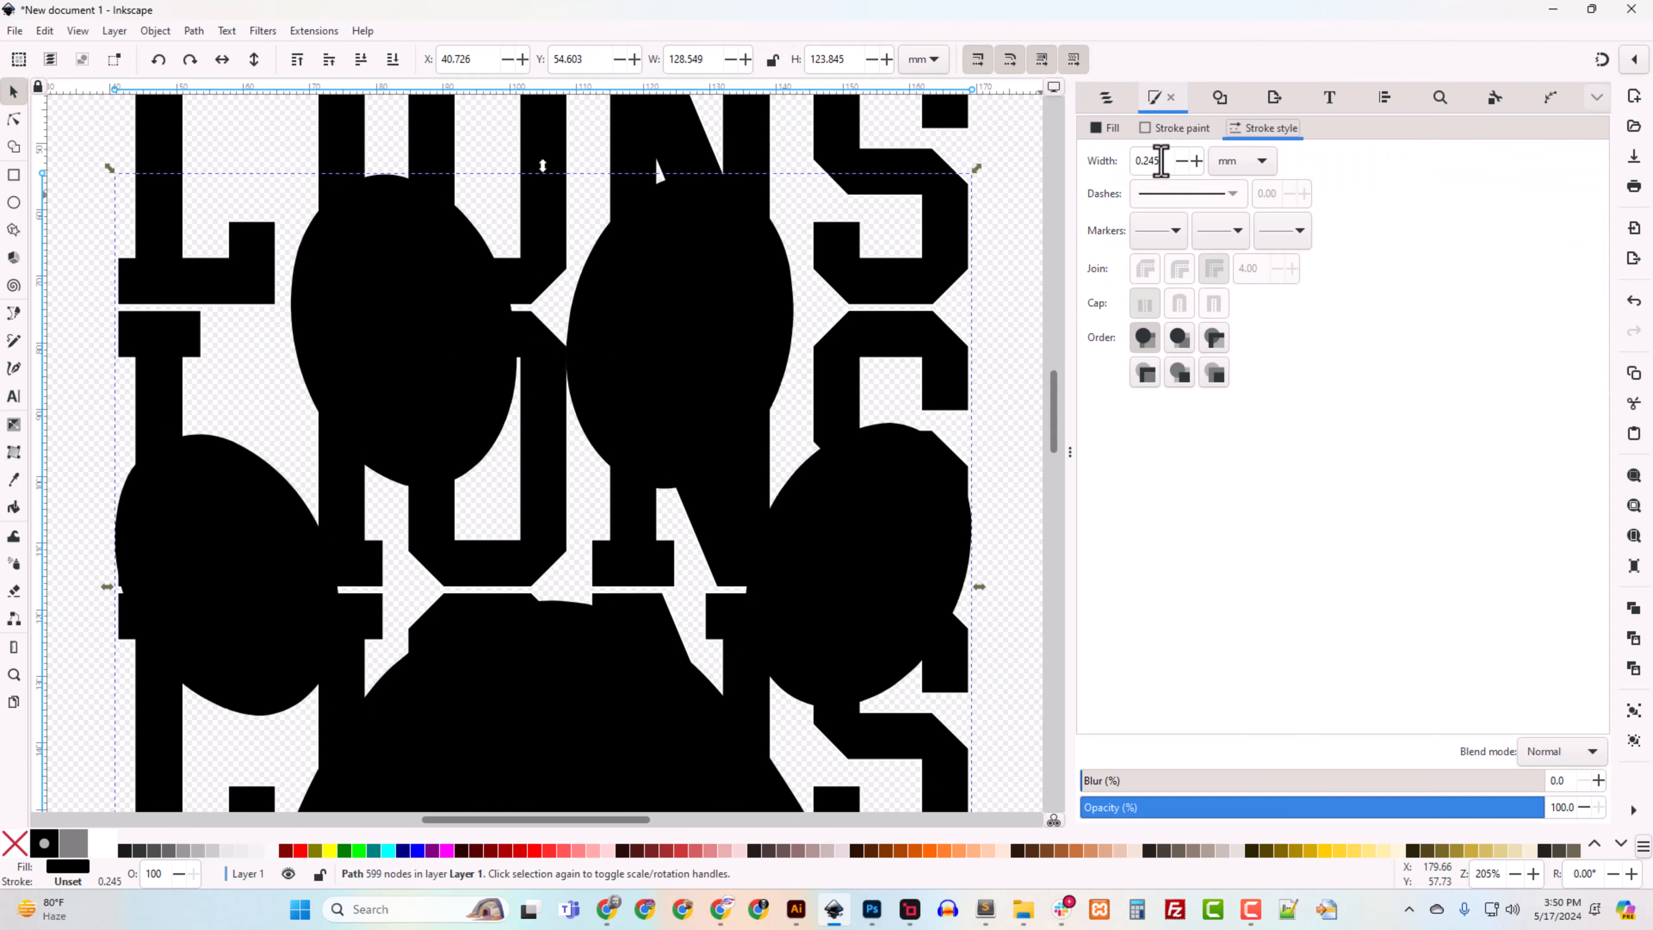
click(1174, 128)
click(1116, 157)
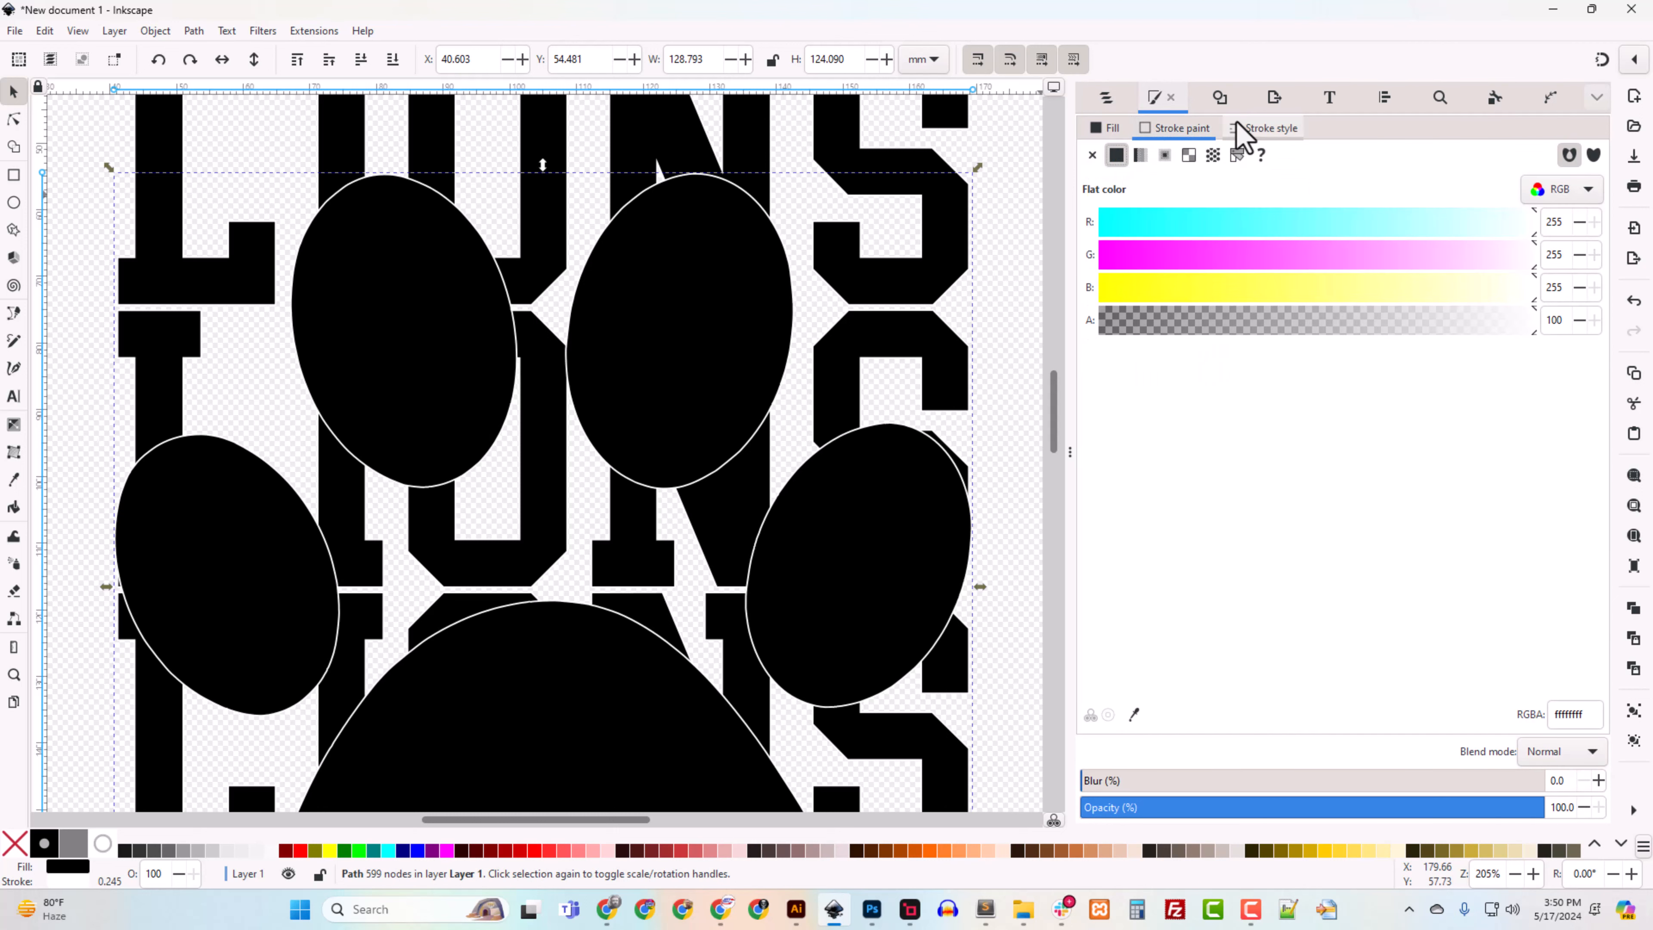
click(1262, 128)
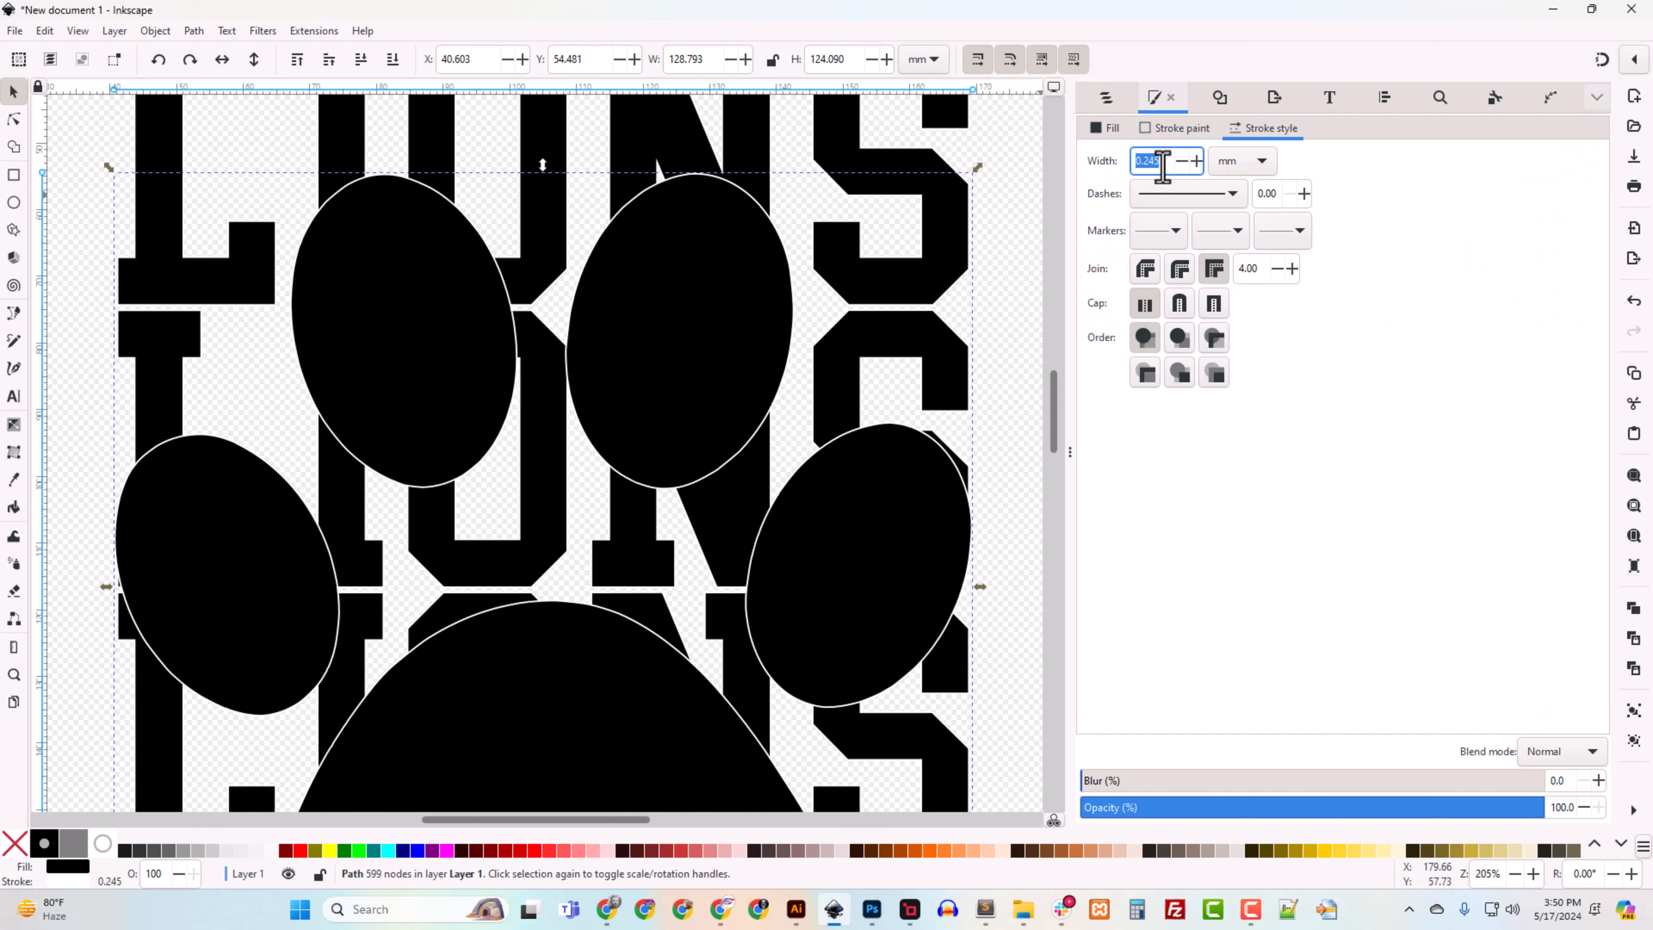
text(4)
key(Return)
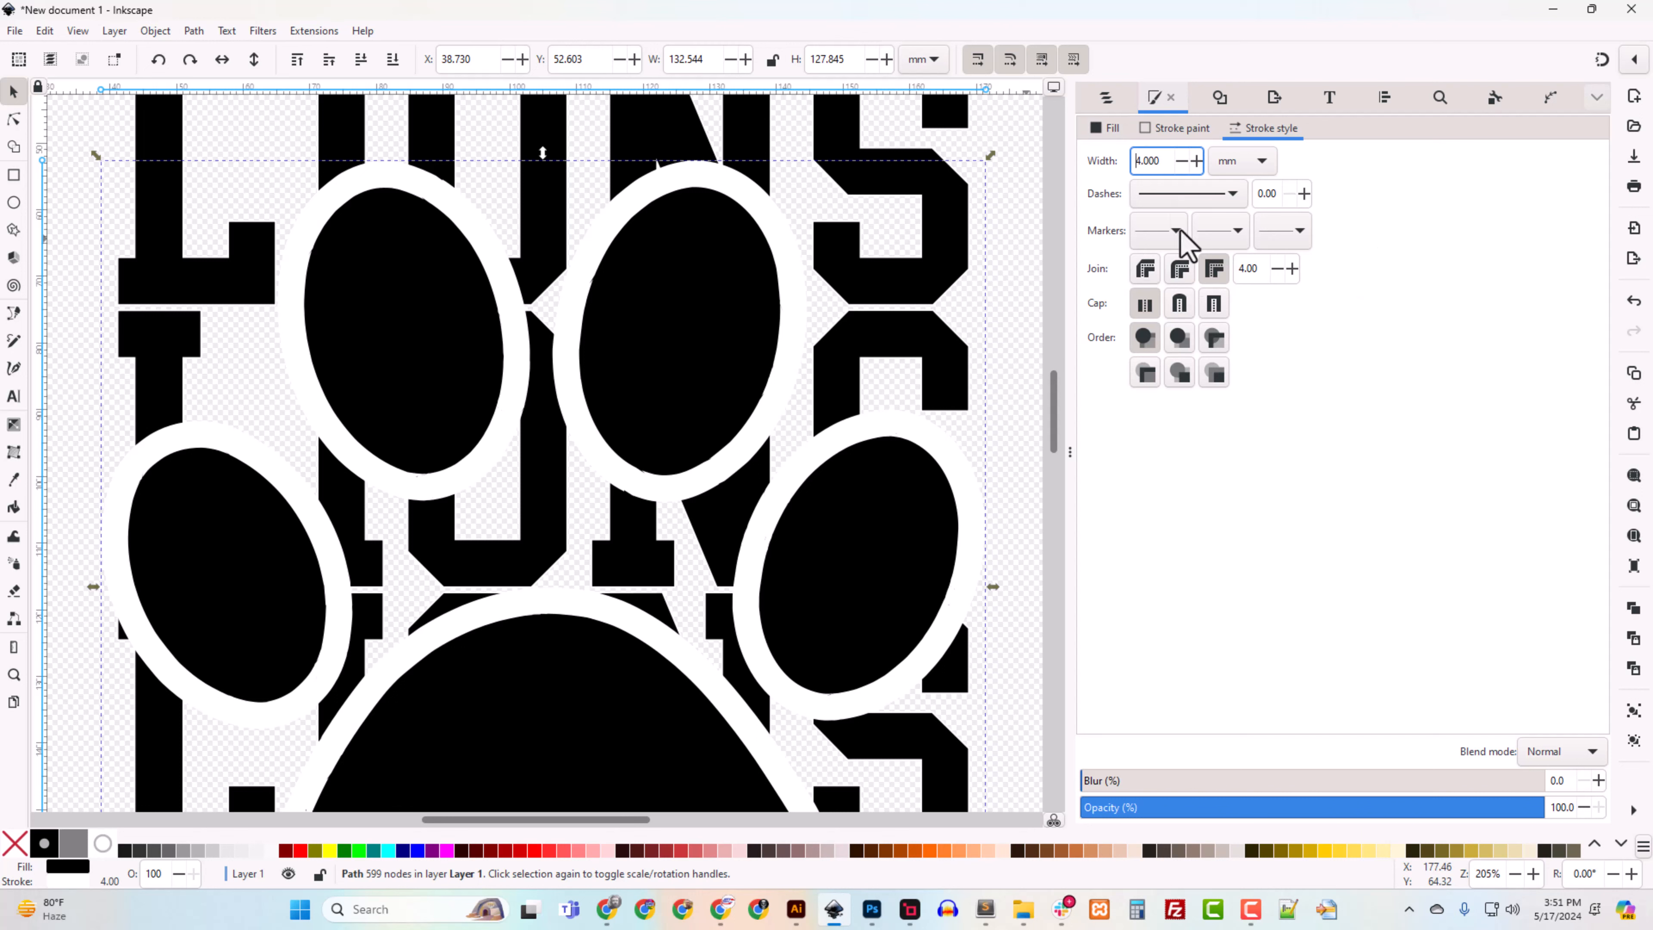
Step: Place the Paw's stroke behind its fill and set the stroke width to 3 mm
click(1178, 342)
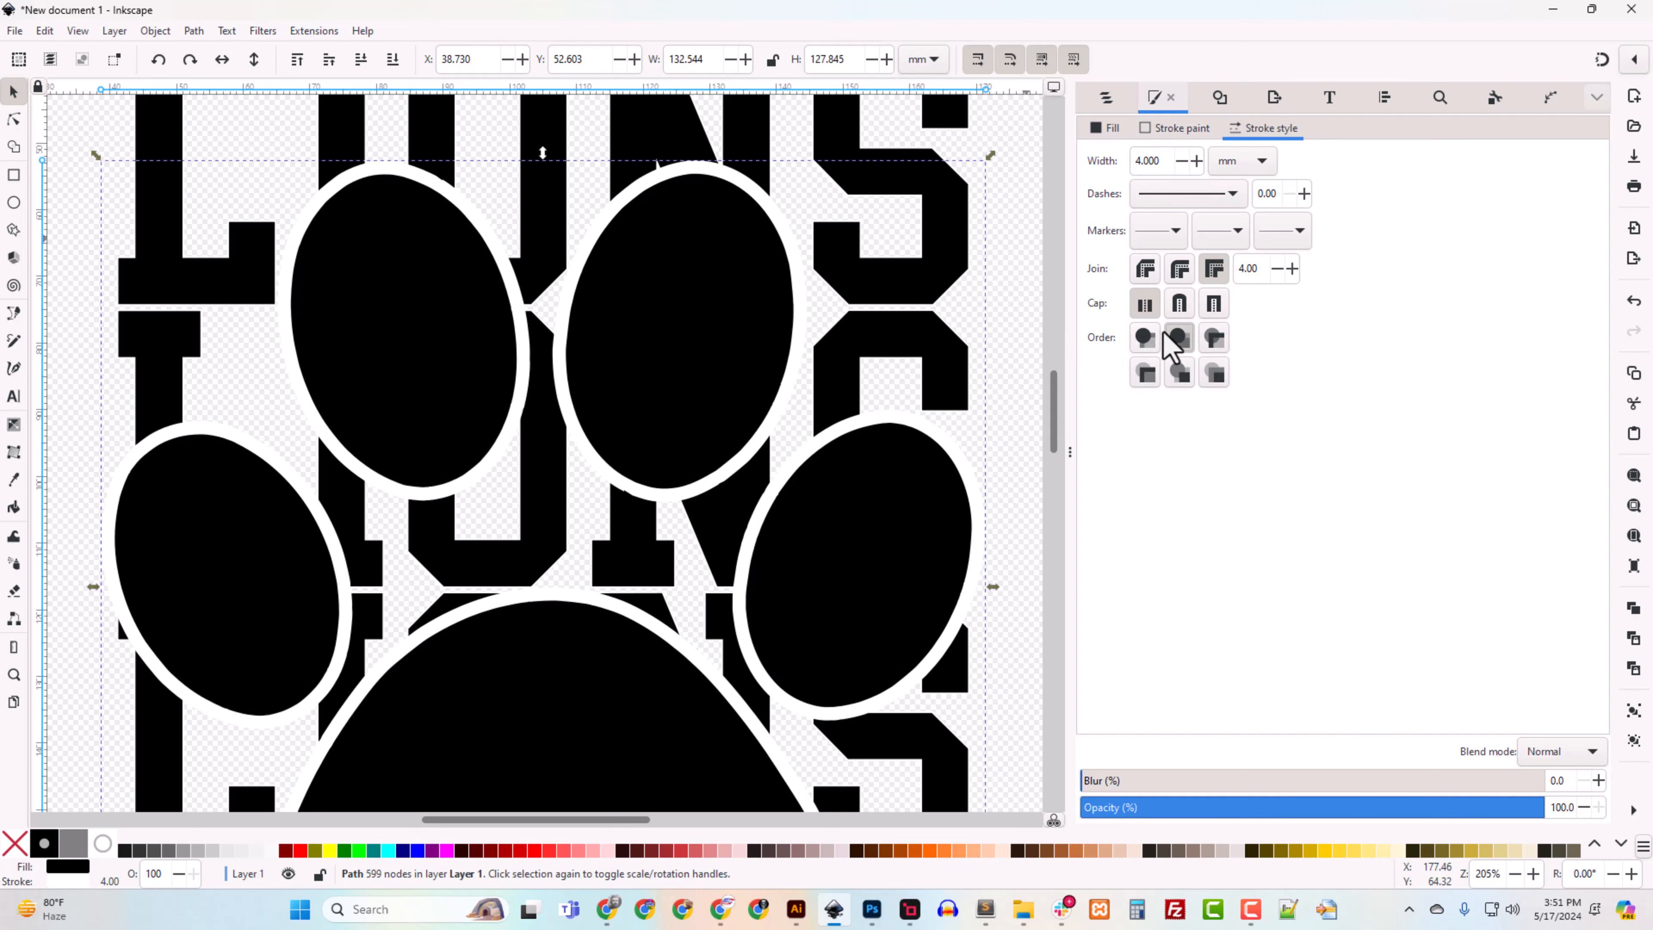
drag(1161, 168, 1103, 179)
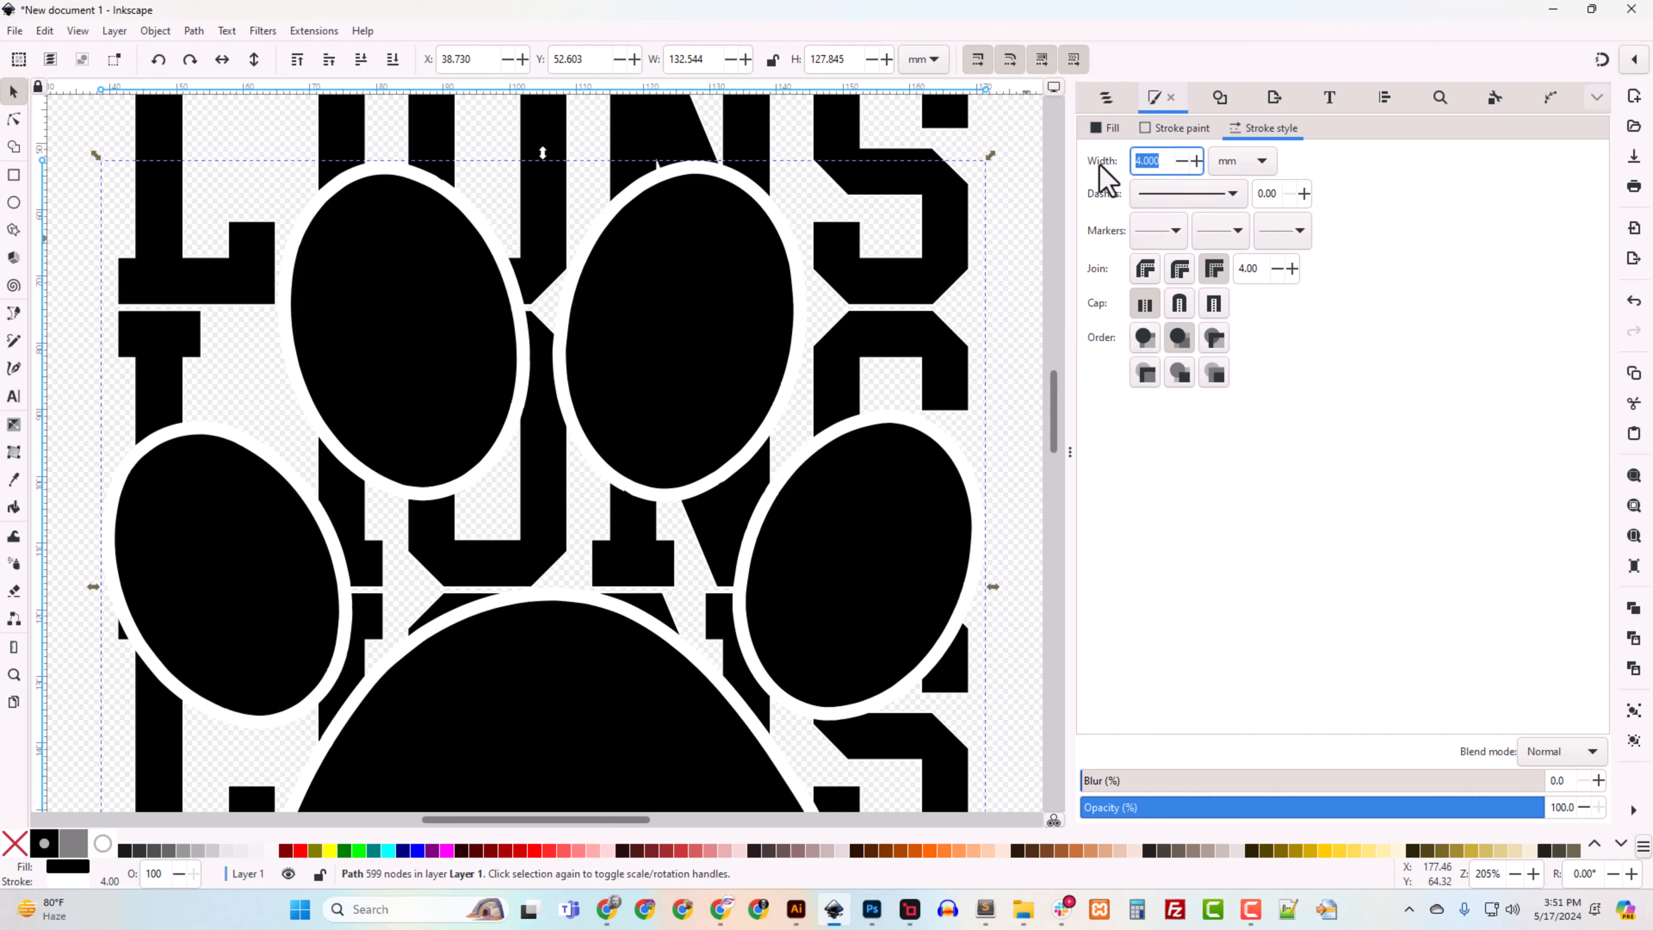
text(3)
key(Return)
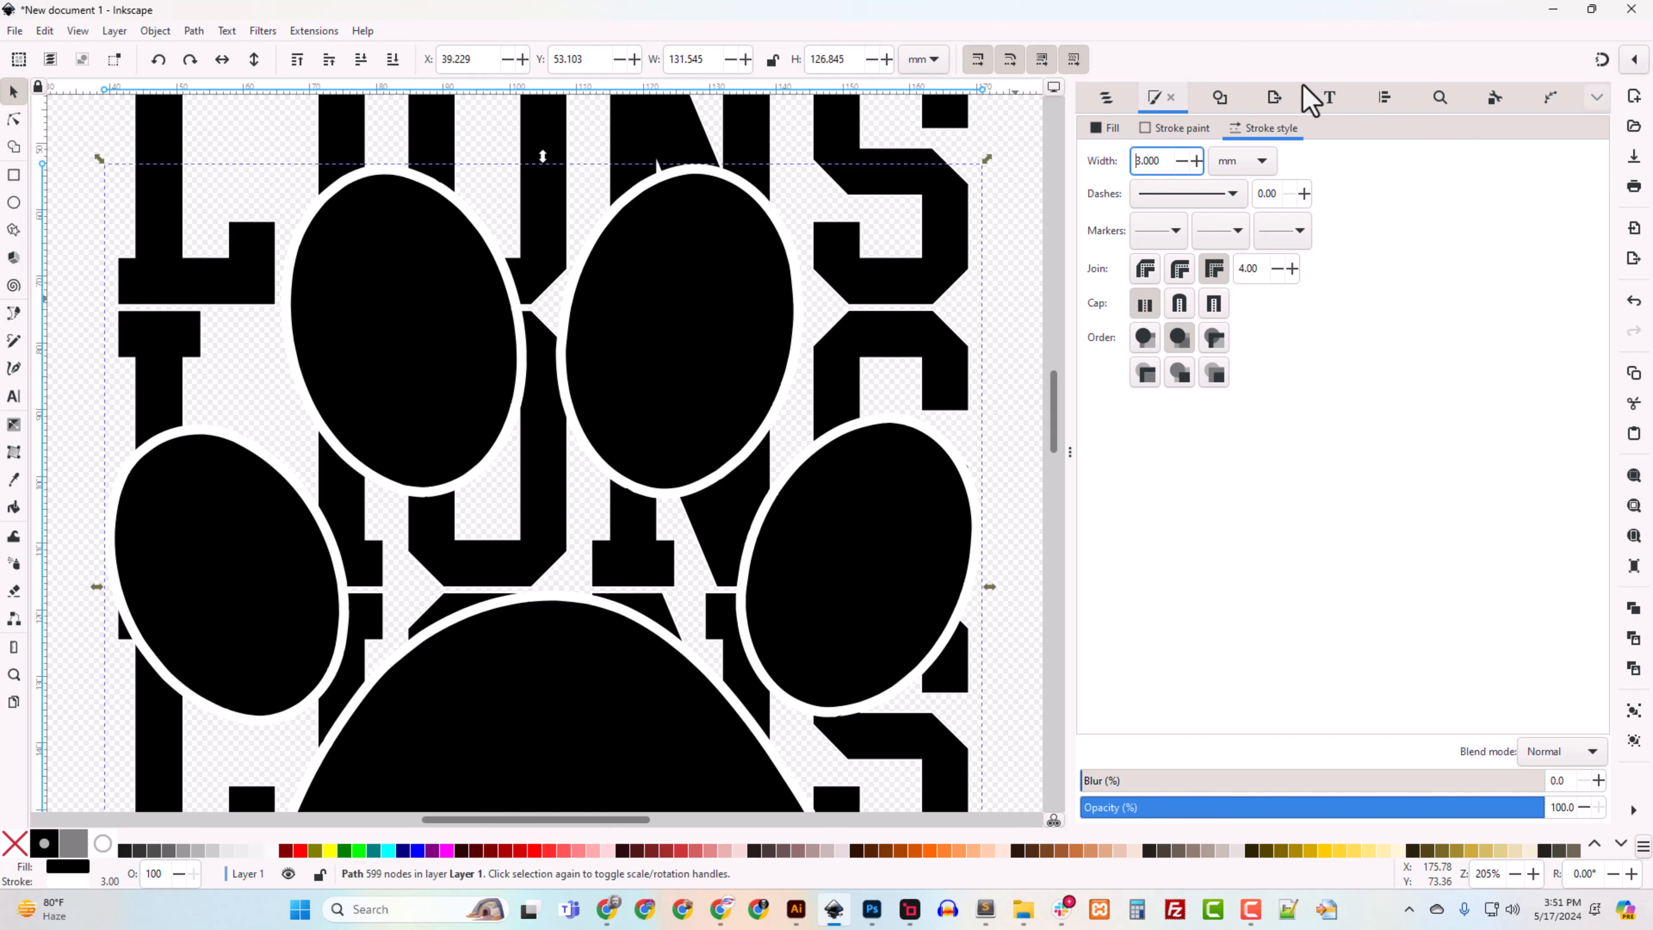
Step: Convert the duplicated Paw's stroke to a path
click(1105, 99)
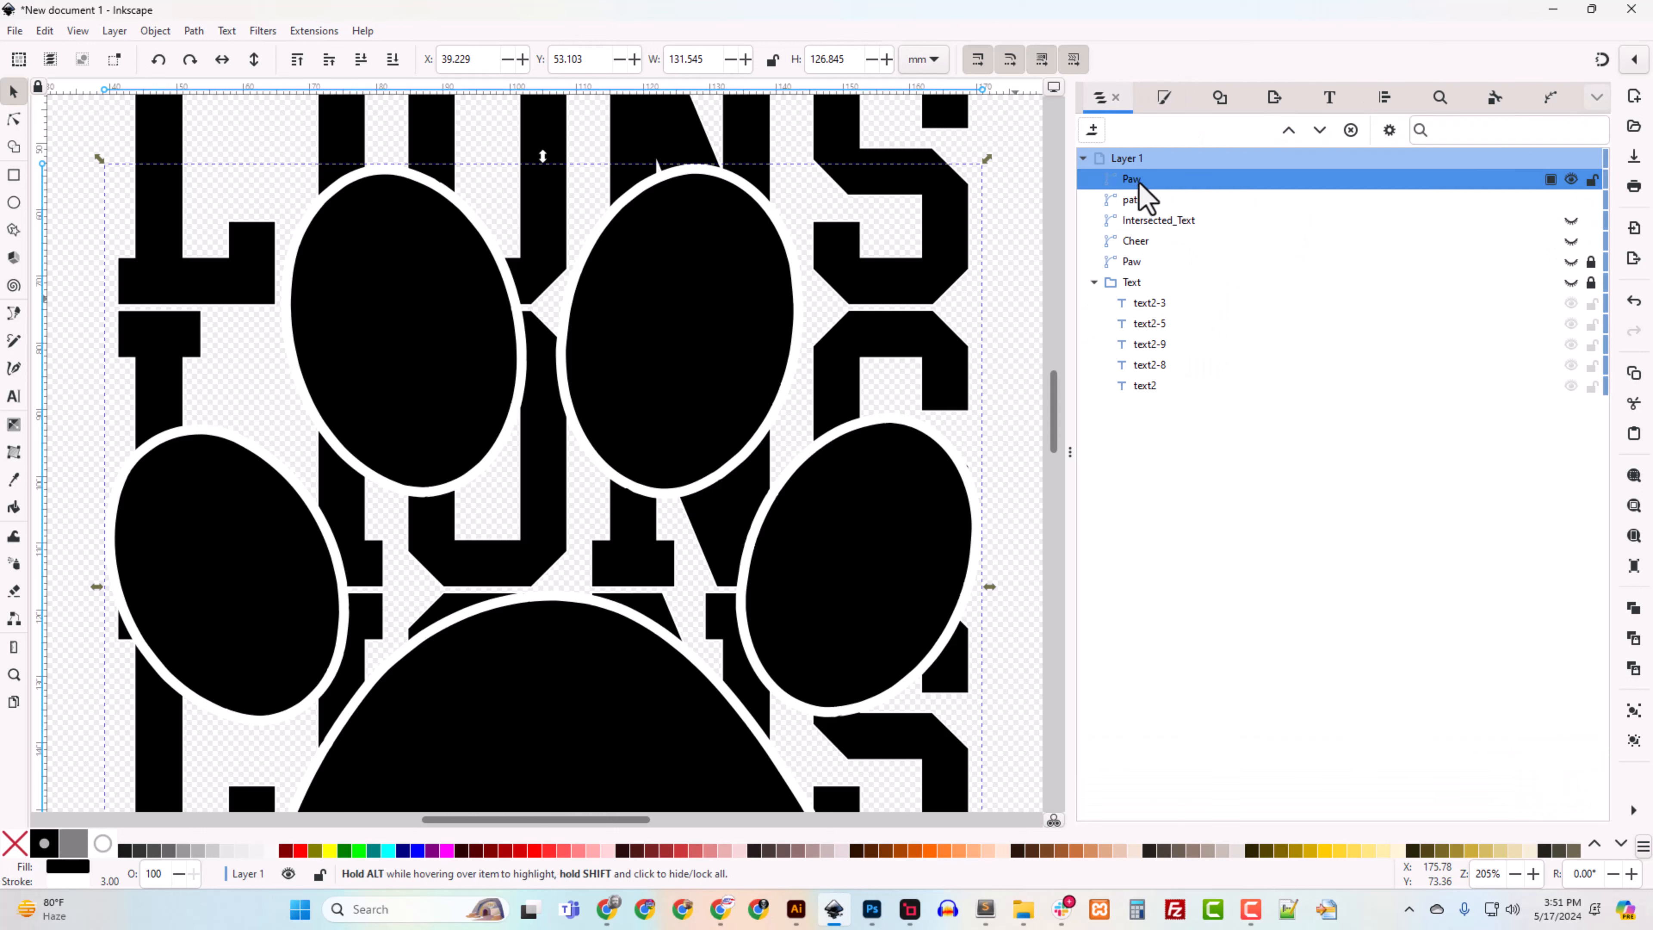
click(194, 31)
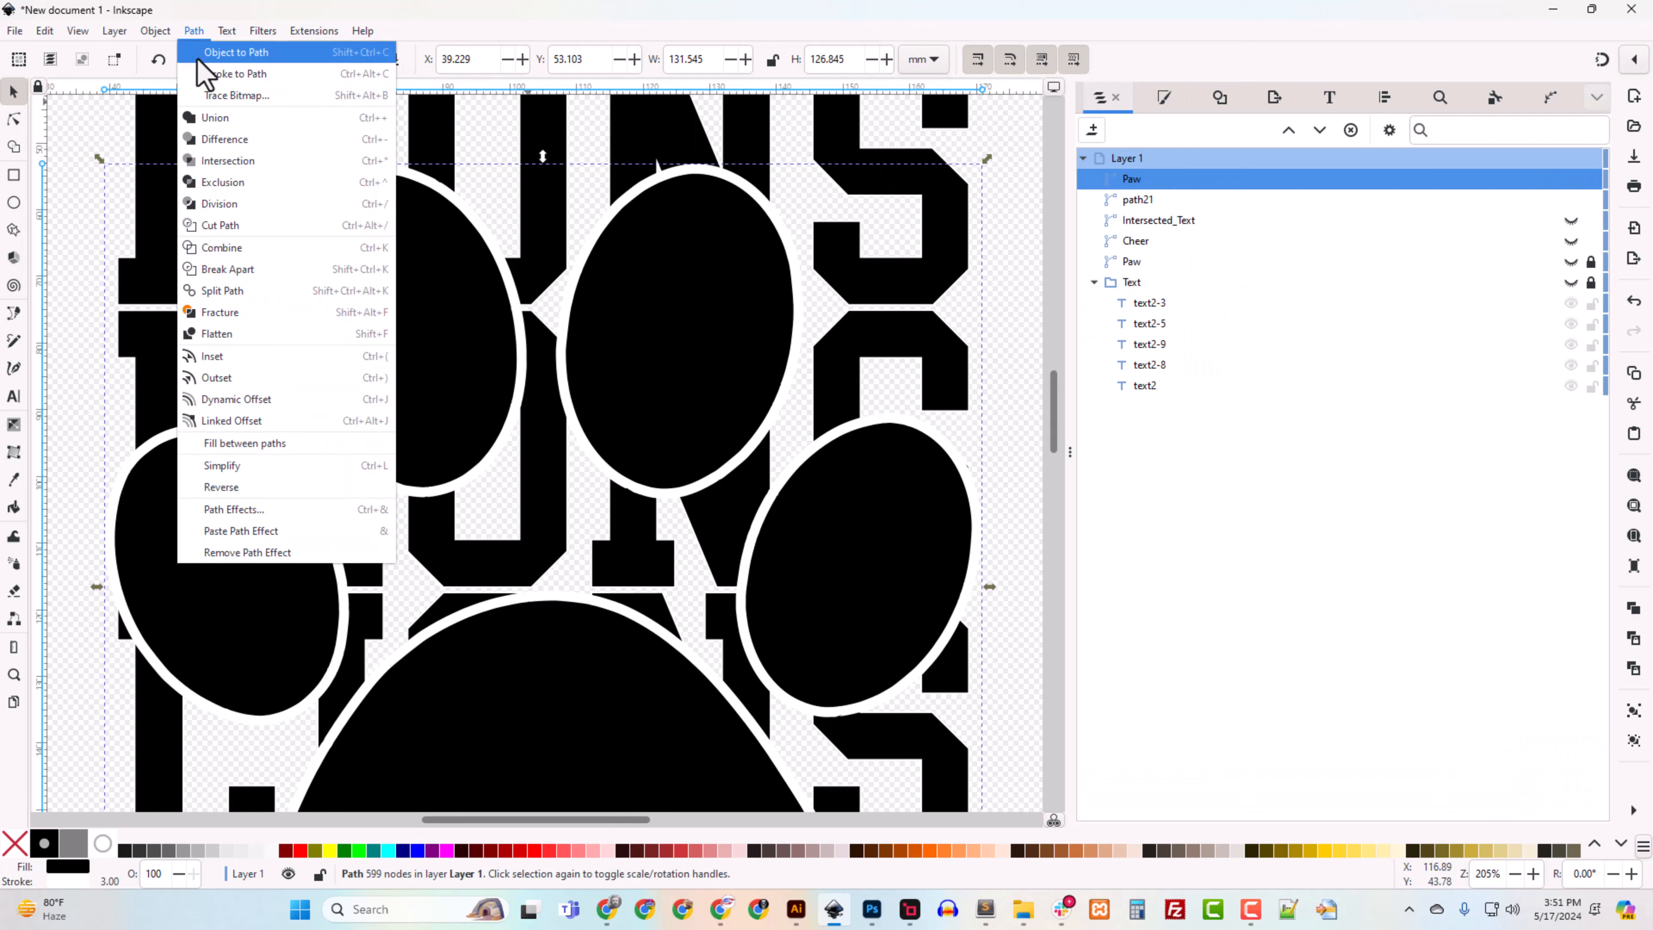
click(234, 74)
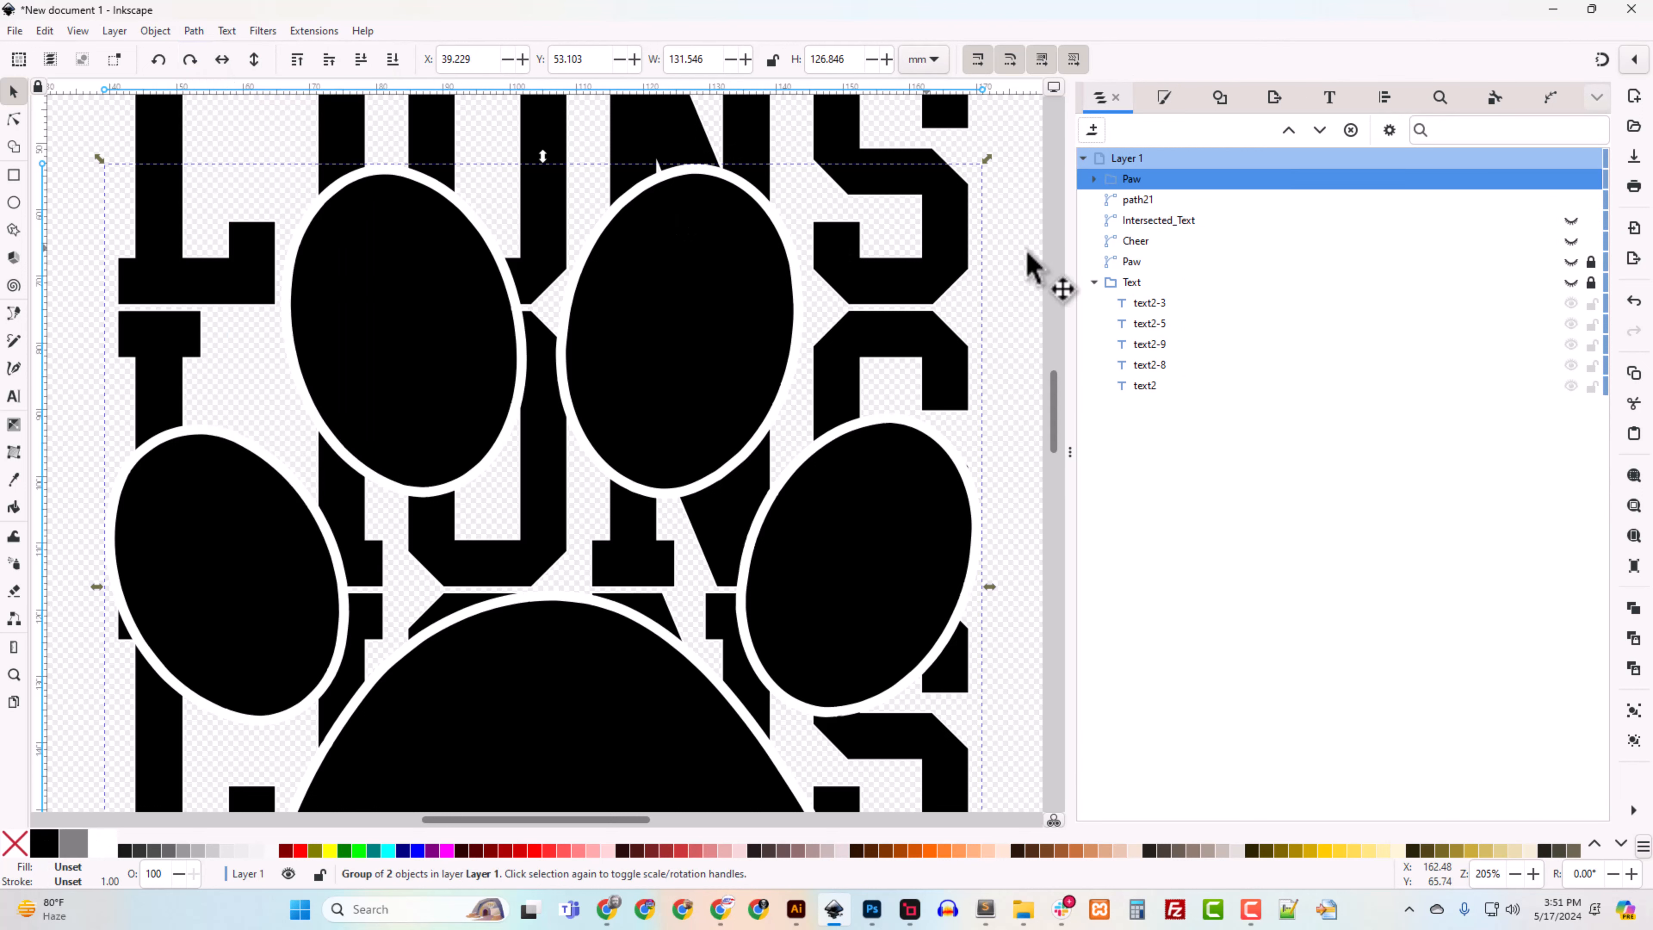
Step: Union path24 and path23 inside the Paw group into one enlarged paw shape
click(1094, 179)
click(1146, 199)
shift+click(1149, 220)
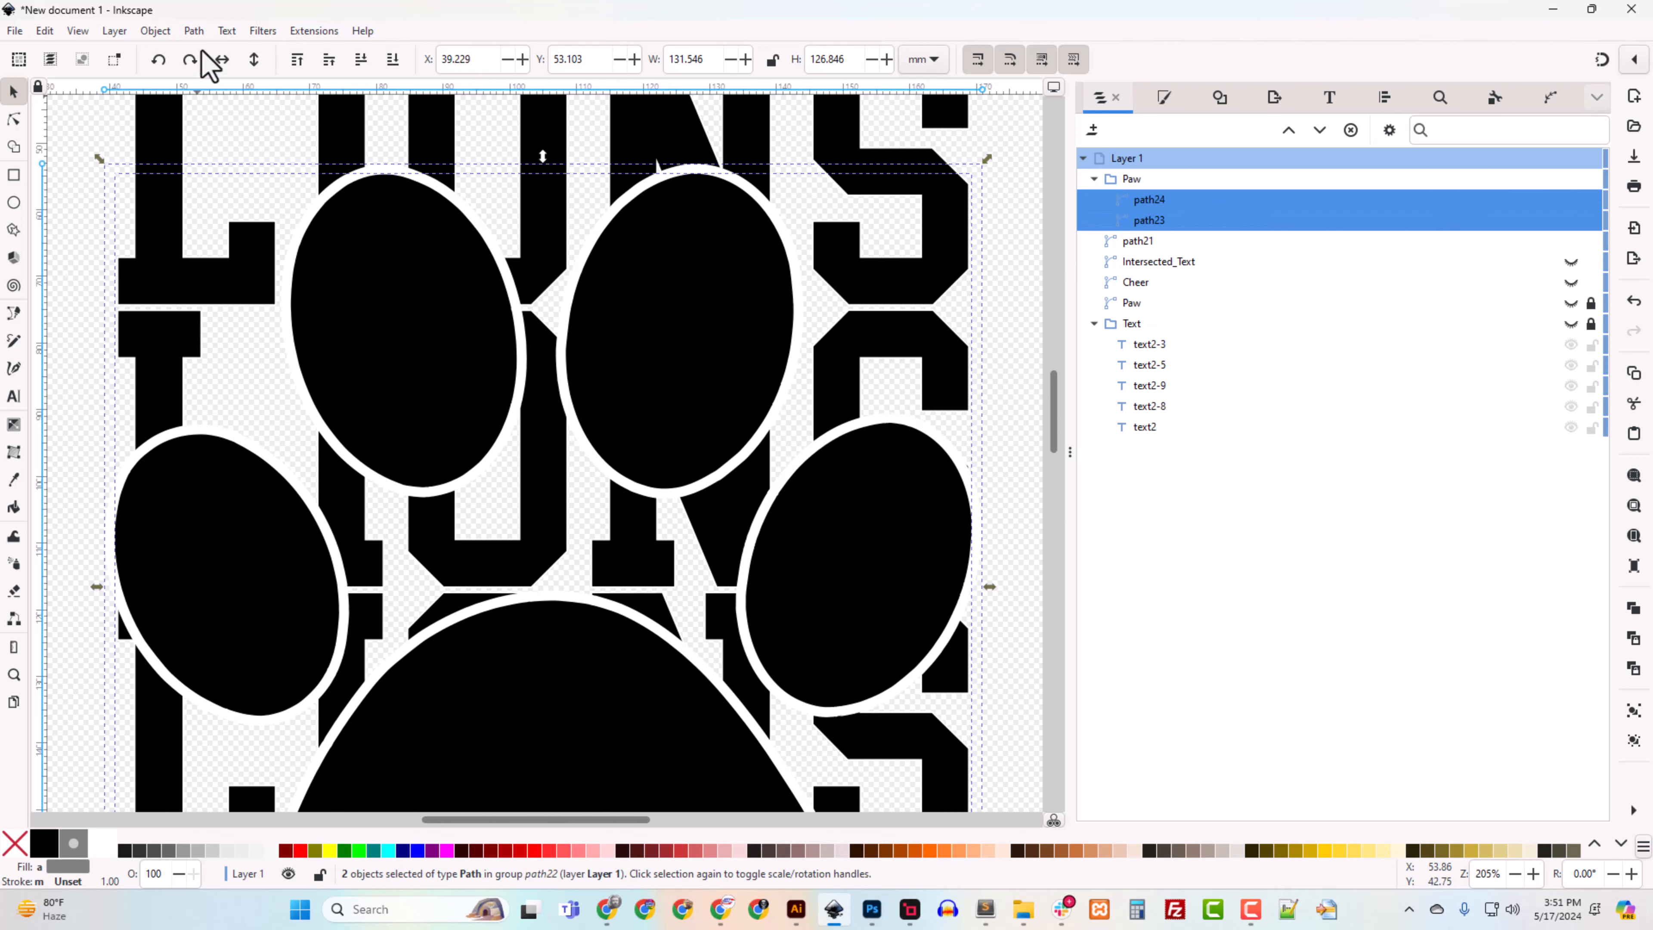
click(194, 31)
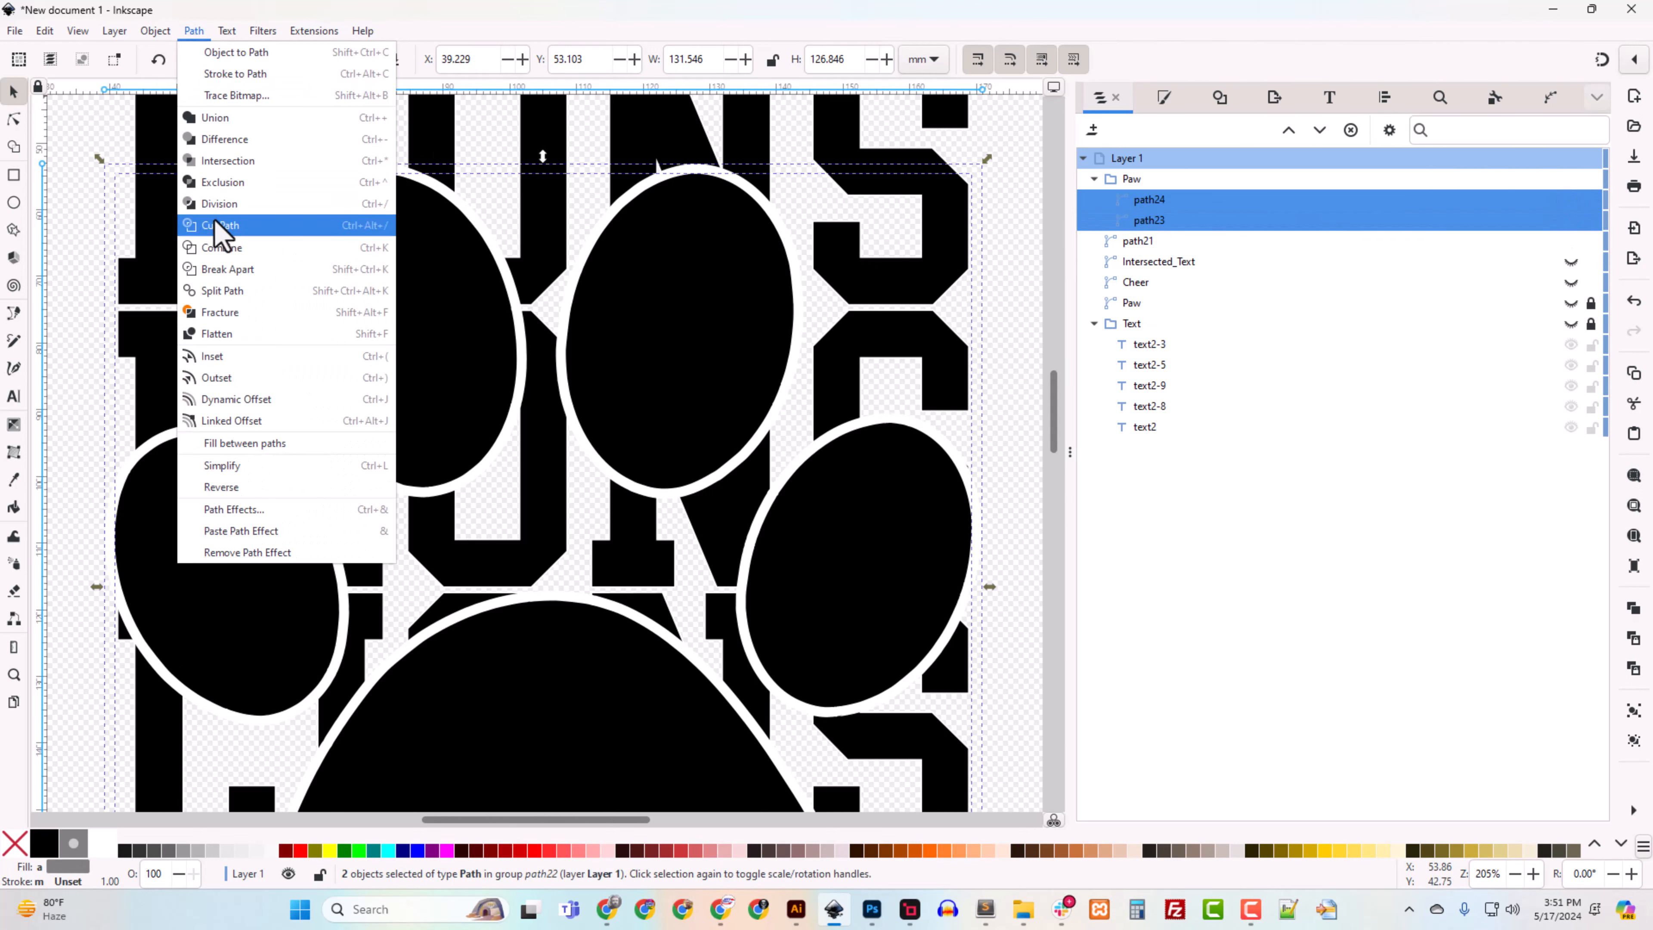
click(216, 118)
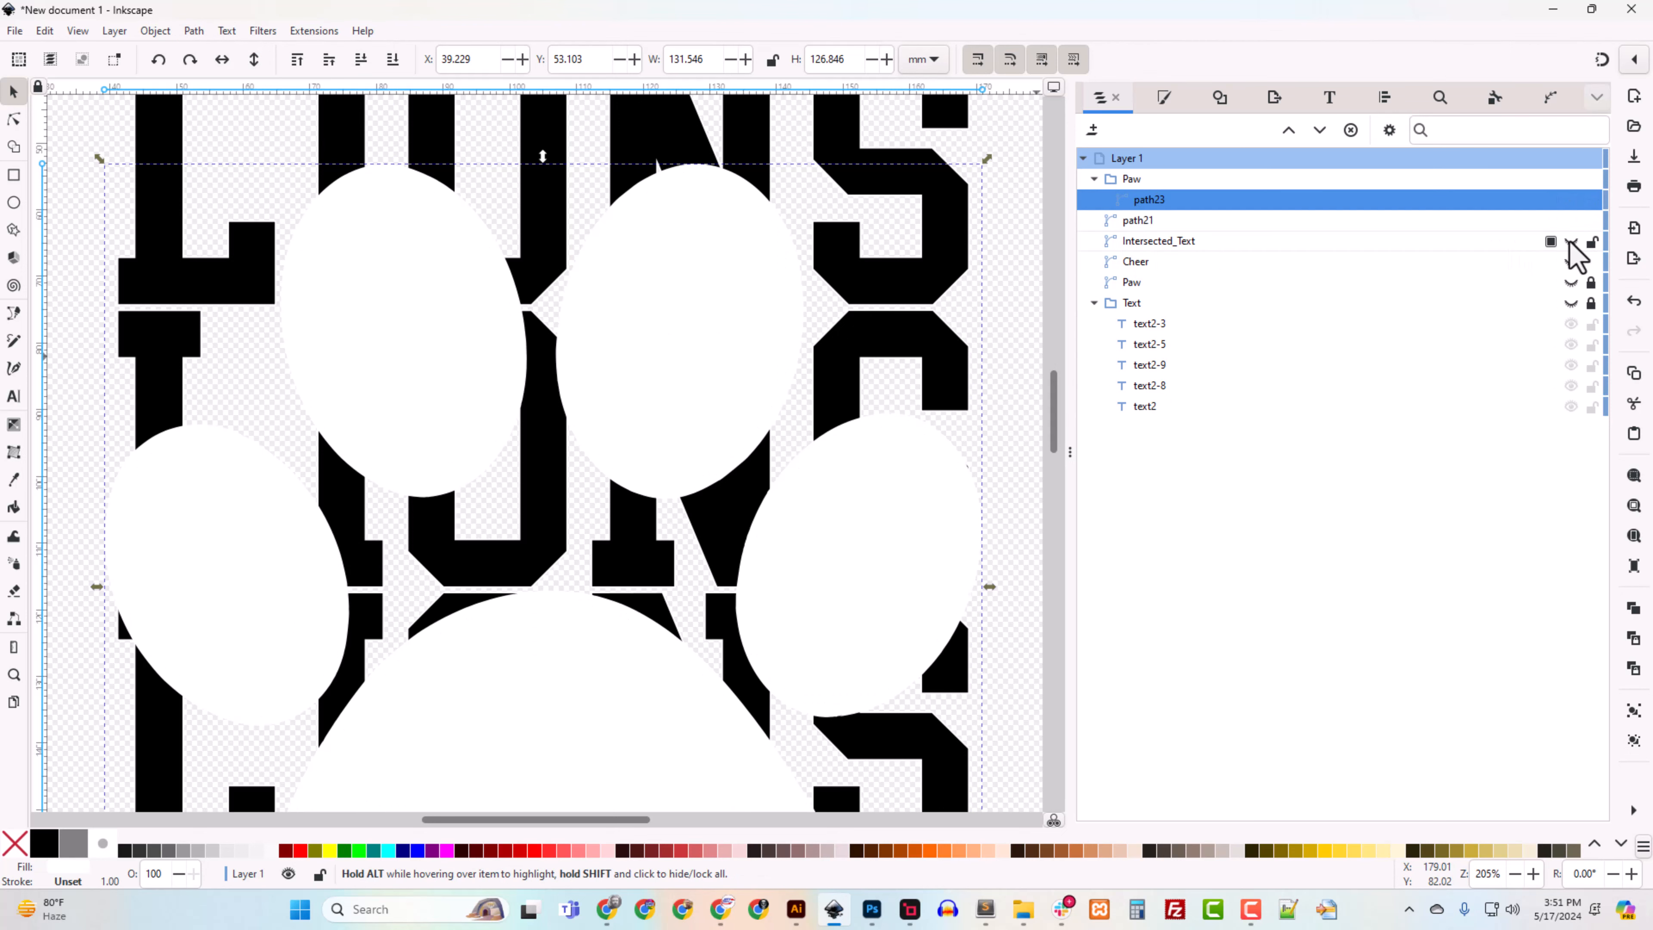
Step: Preview the gap by raising Intersected_Text above the Paw group, and return it below path21
click(1149, 242)
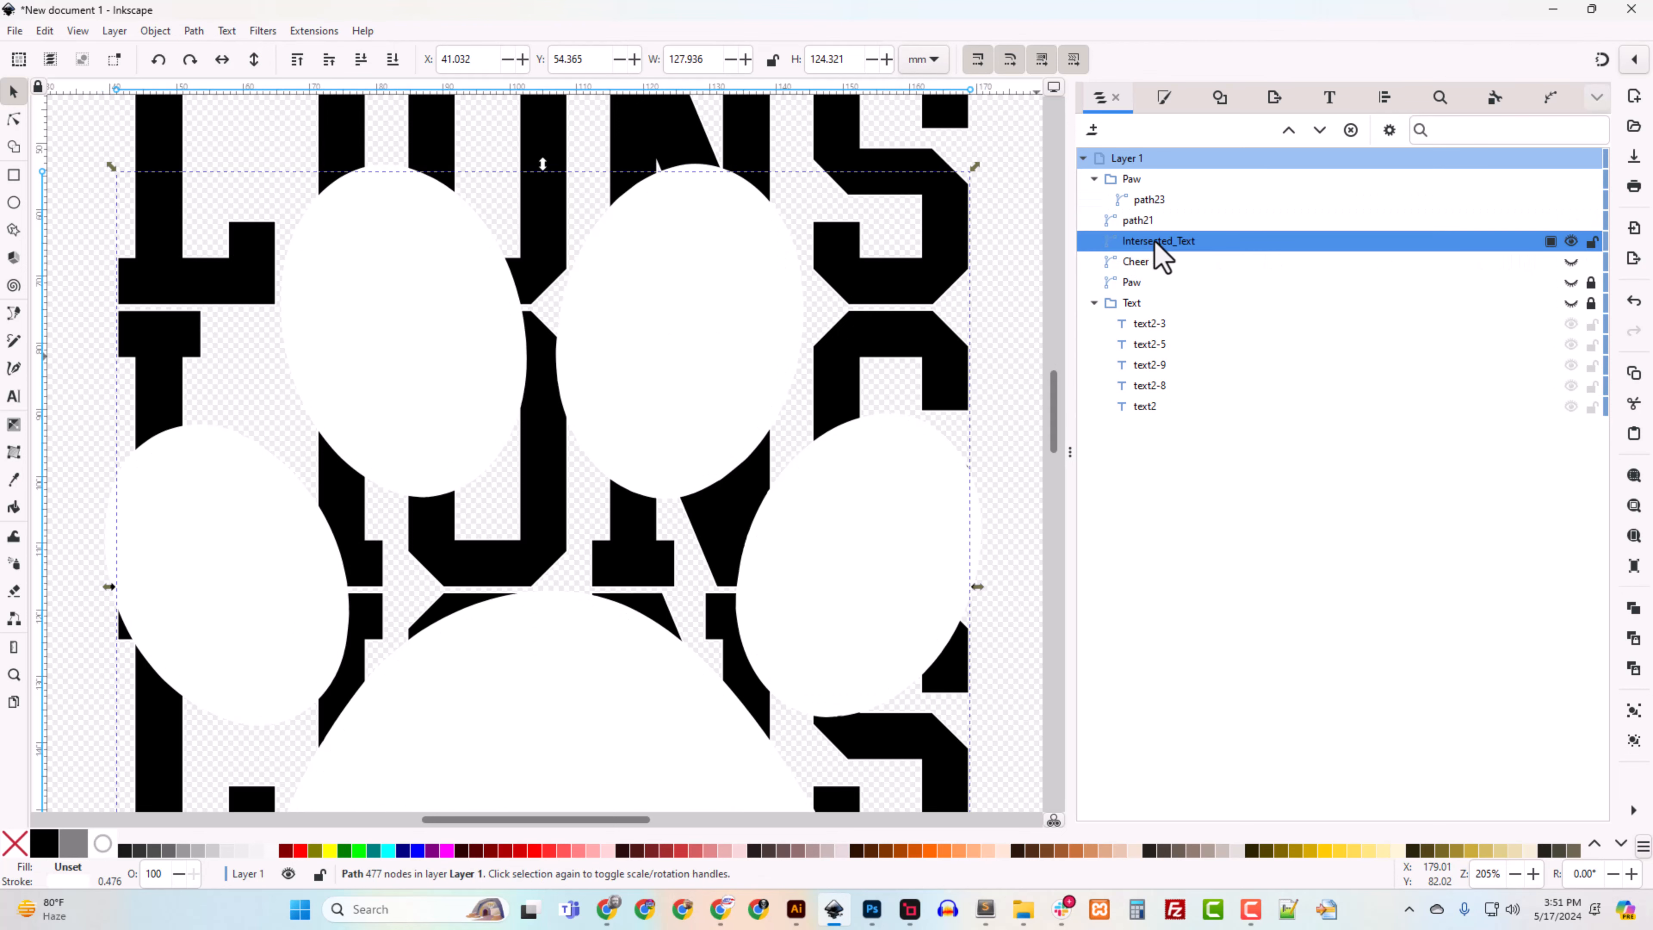
drag(1161, 257, 1152, 170)
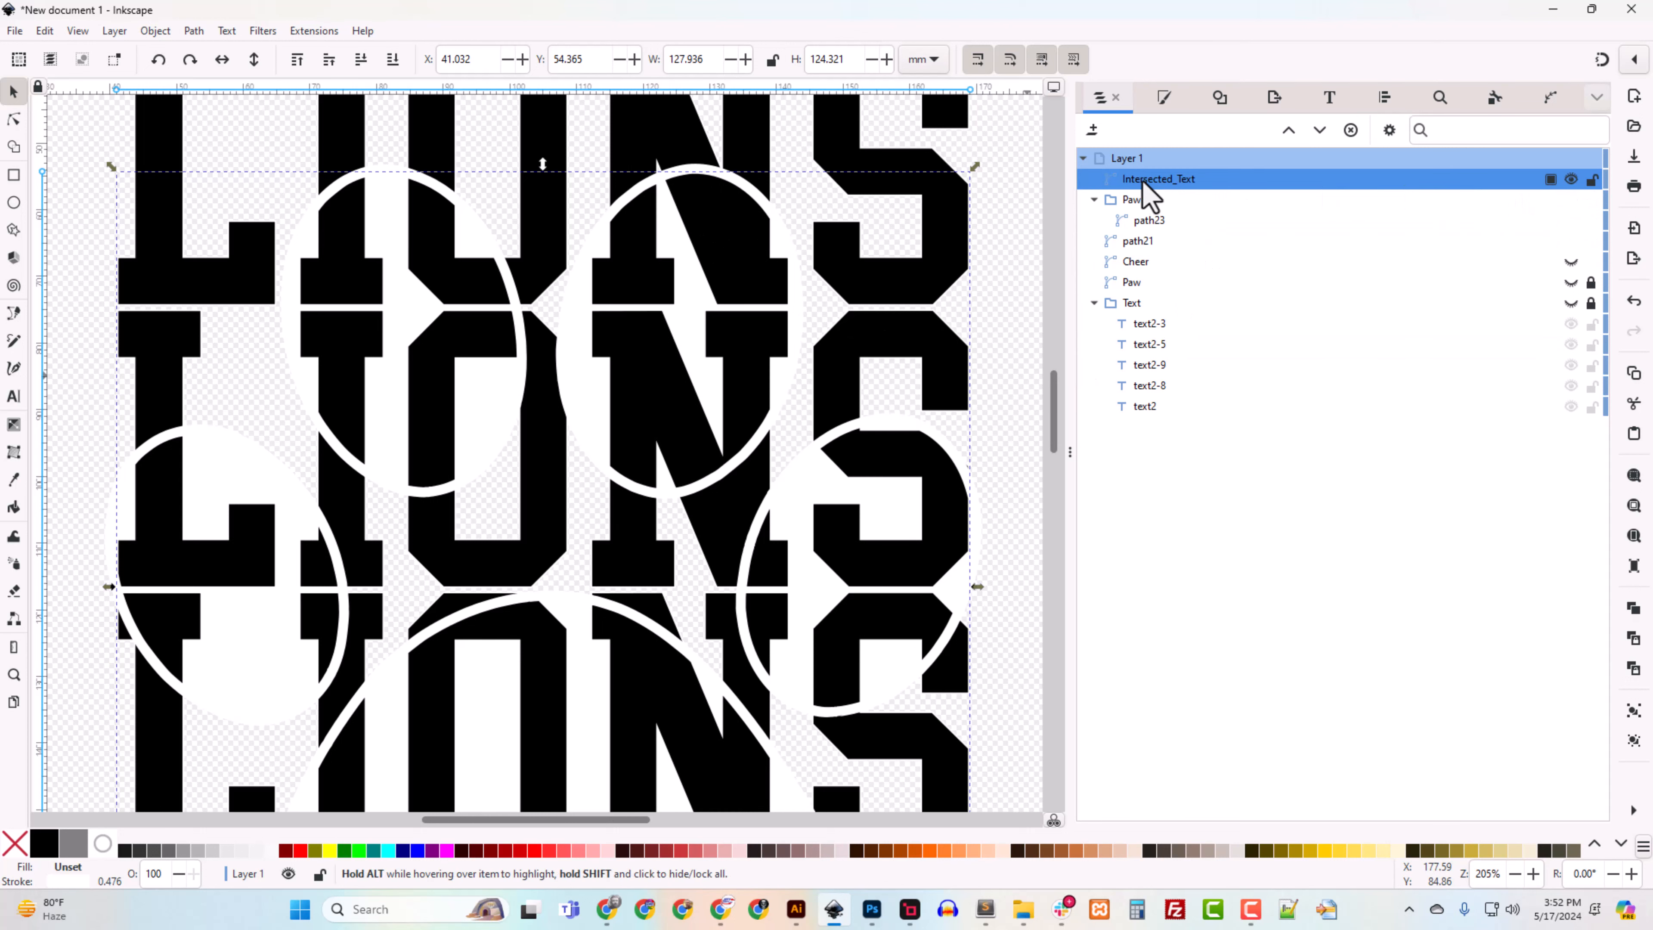
drag(1144, 186, 1135, 250)
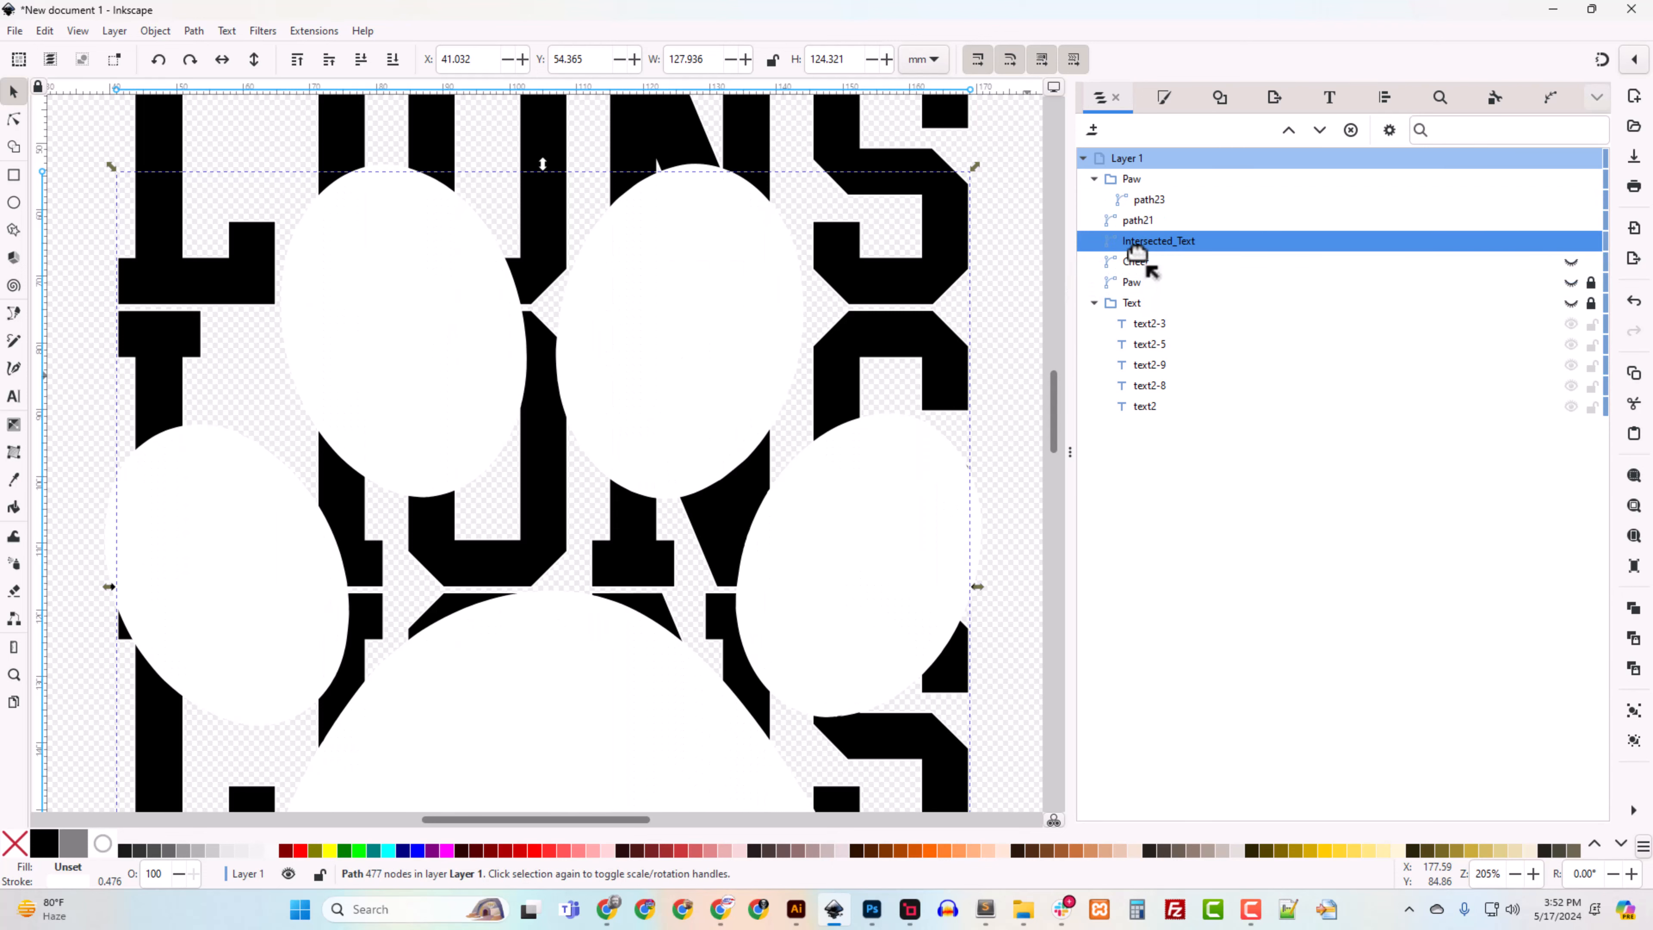
Step: Apply an Exclusion to the enlarged paw path23 and the lettering path21
click(1146, 202)
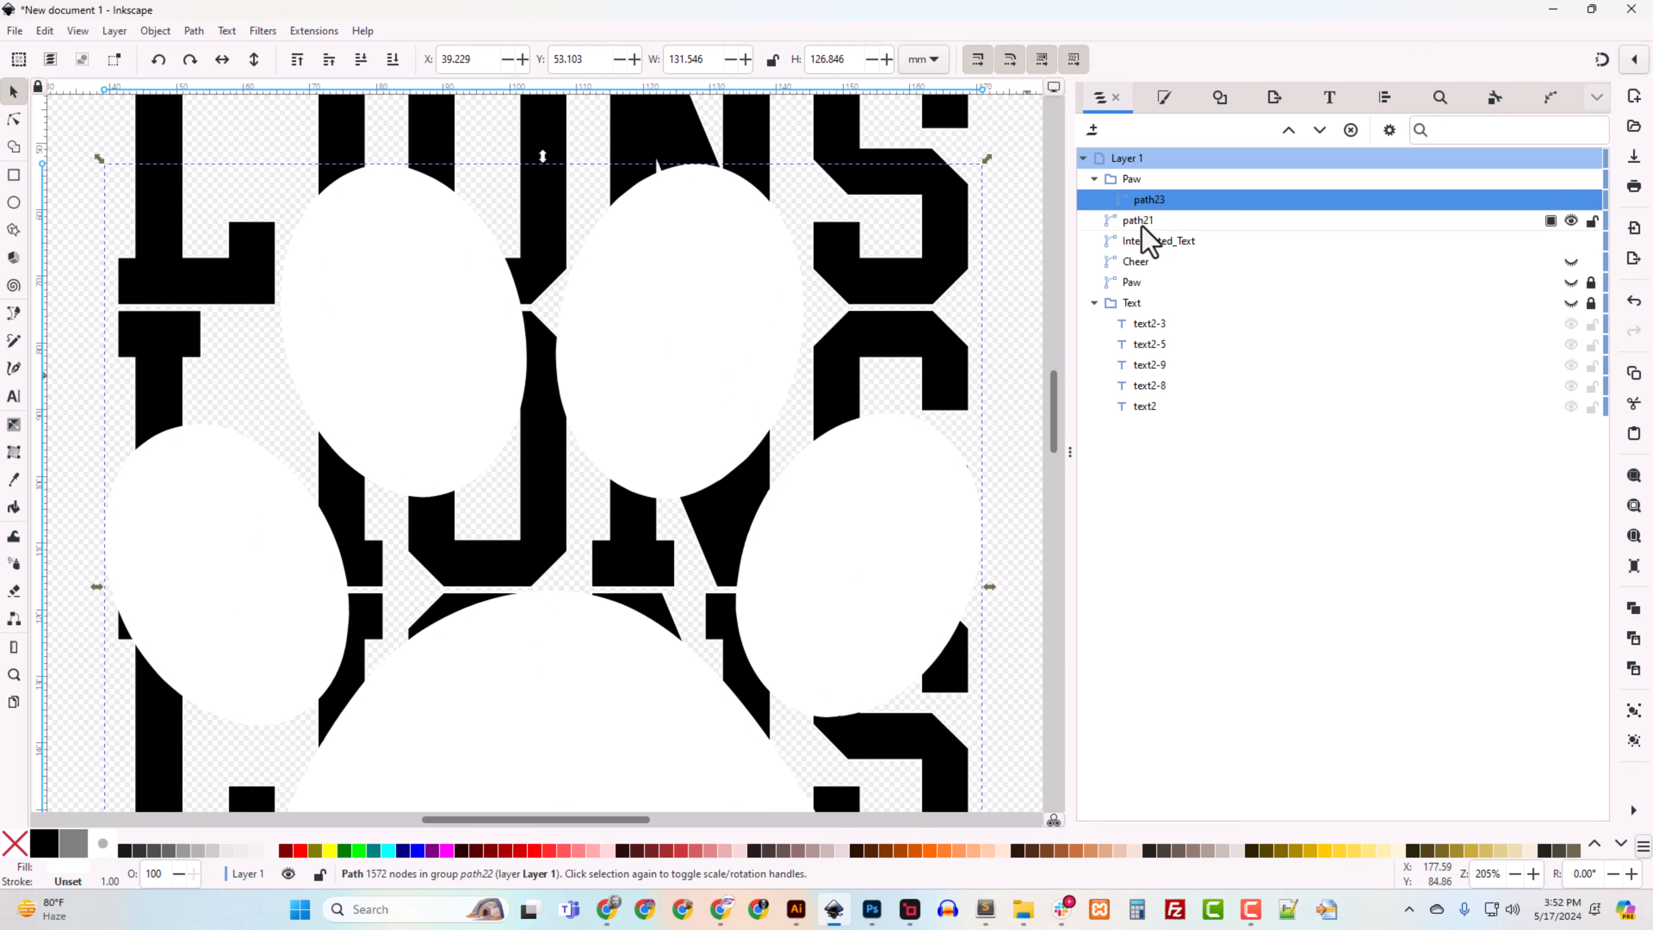
shift+click(1138, 222)
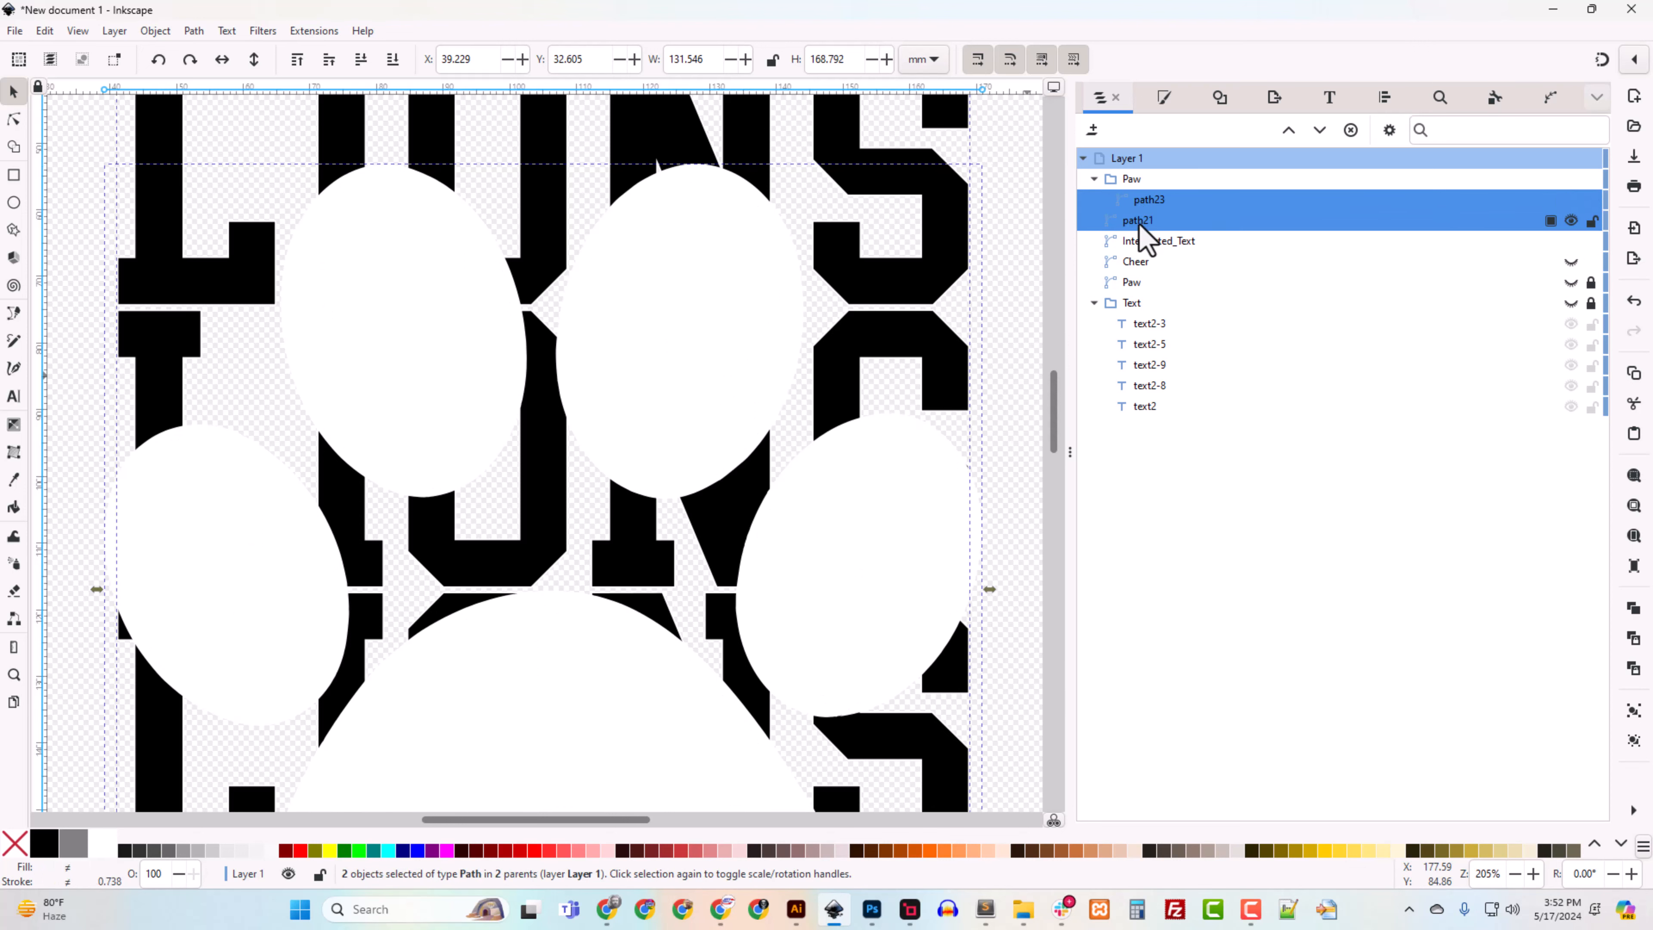
click(194, 31)
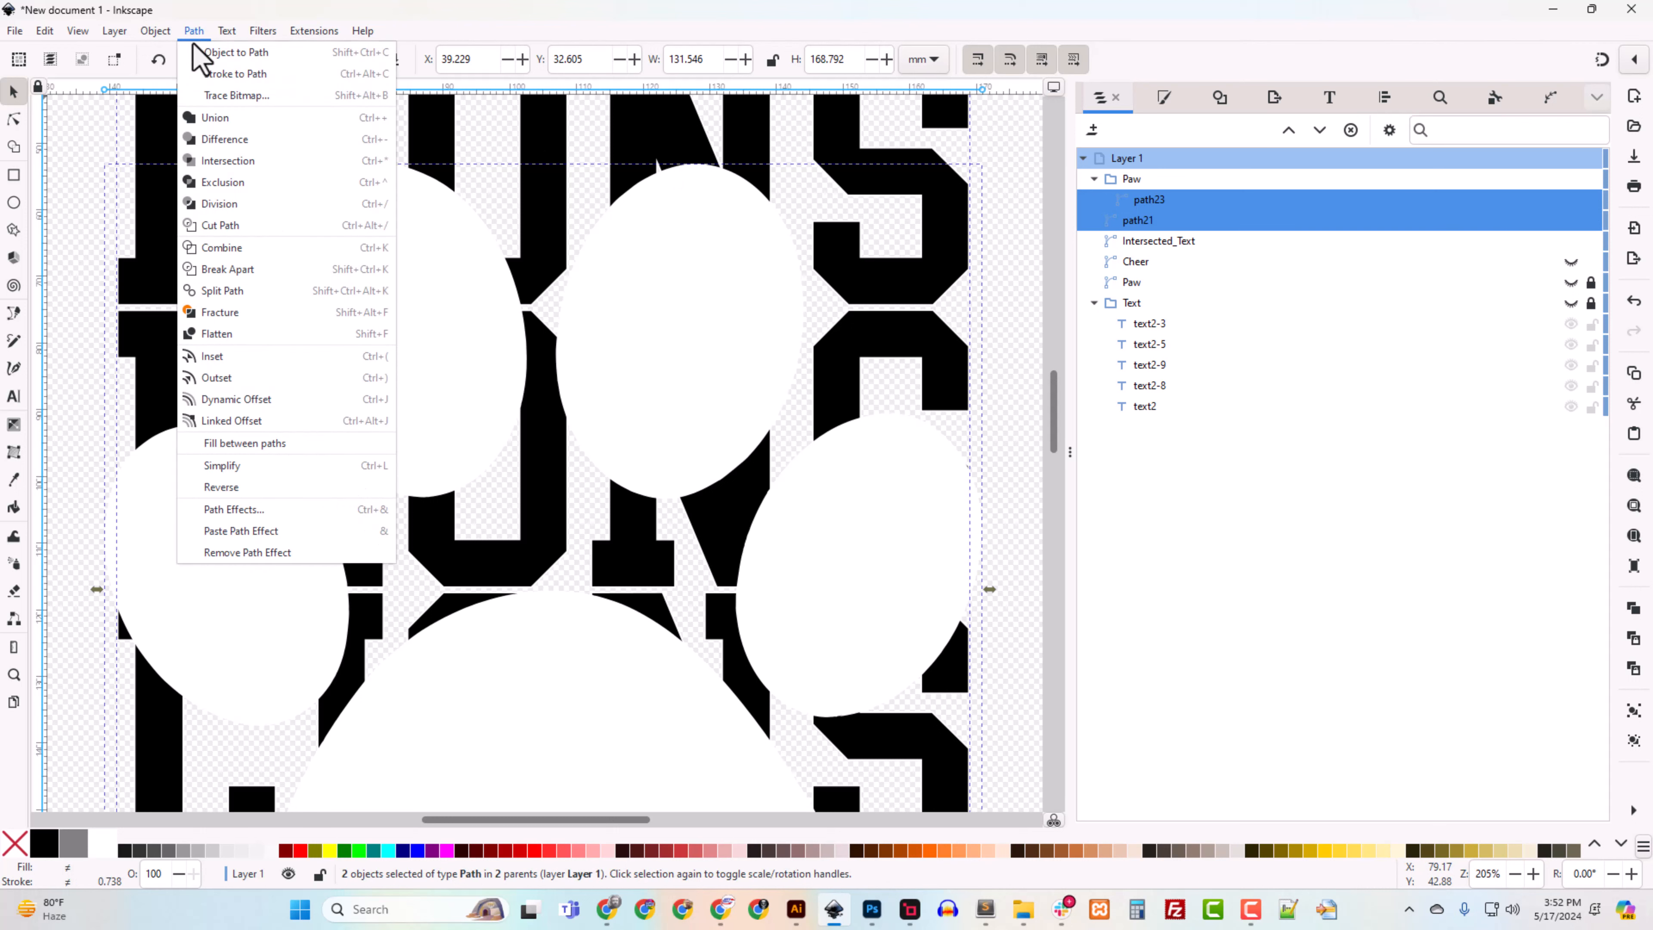
click(220, 183)
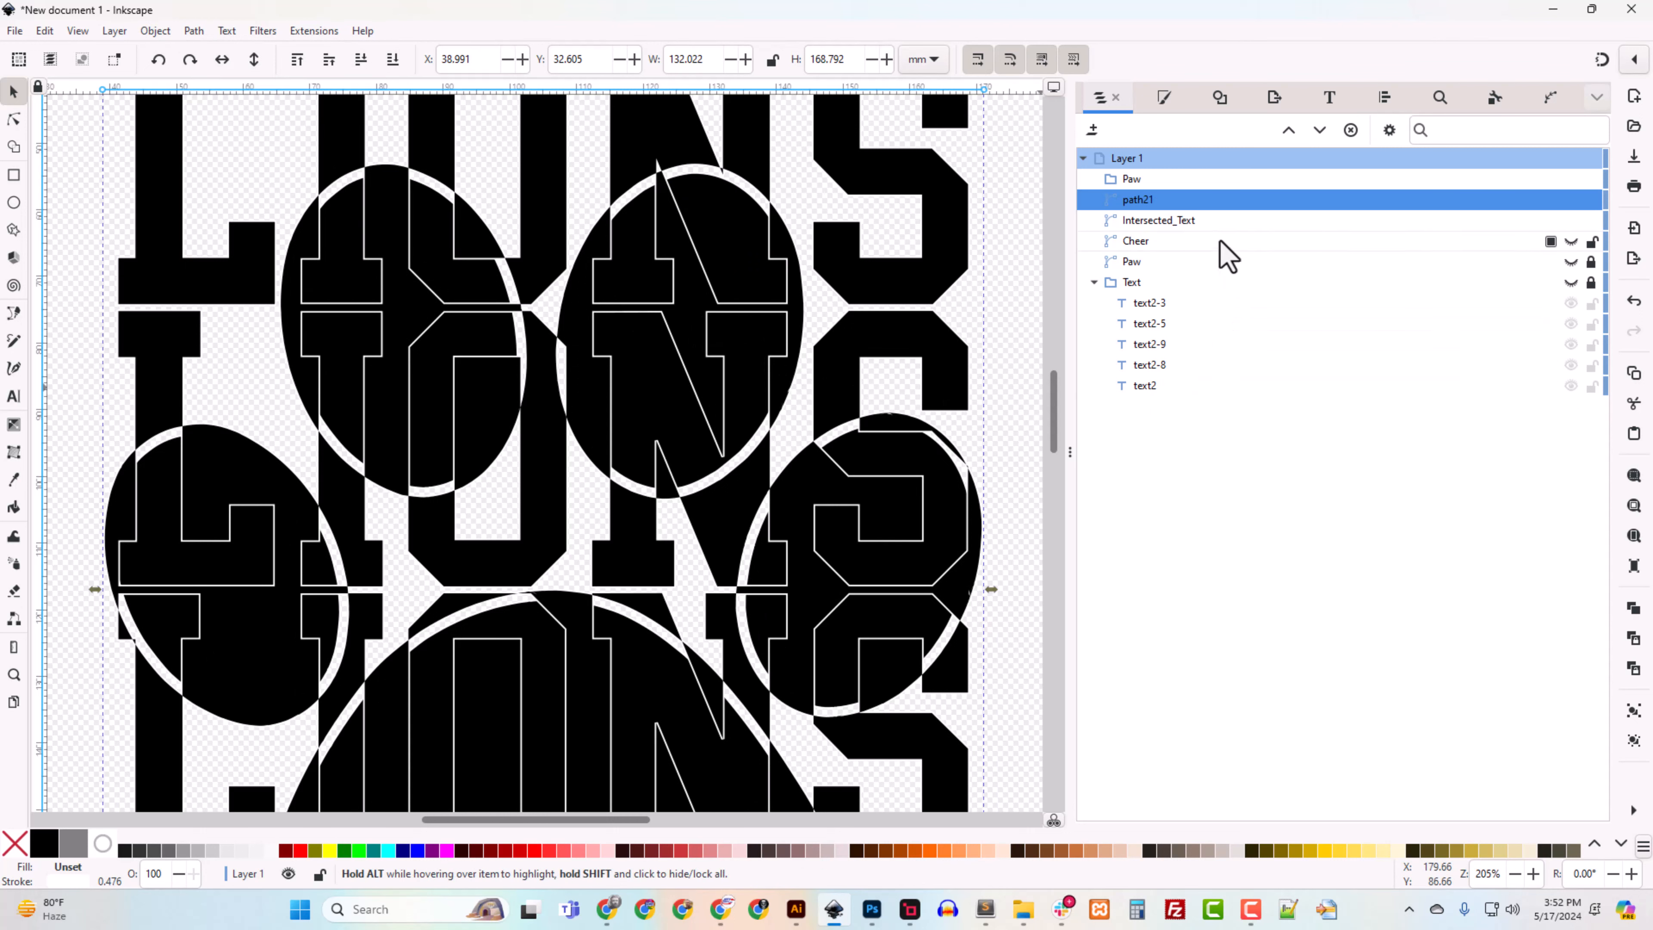
Step: Hide Intersected_Text and inspect the excluded path21 on its own
click(1571, 221)
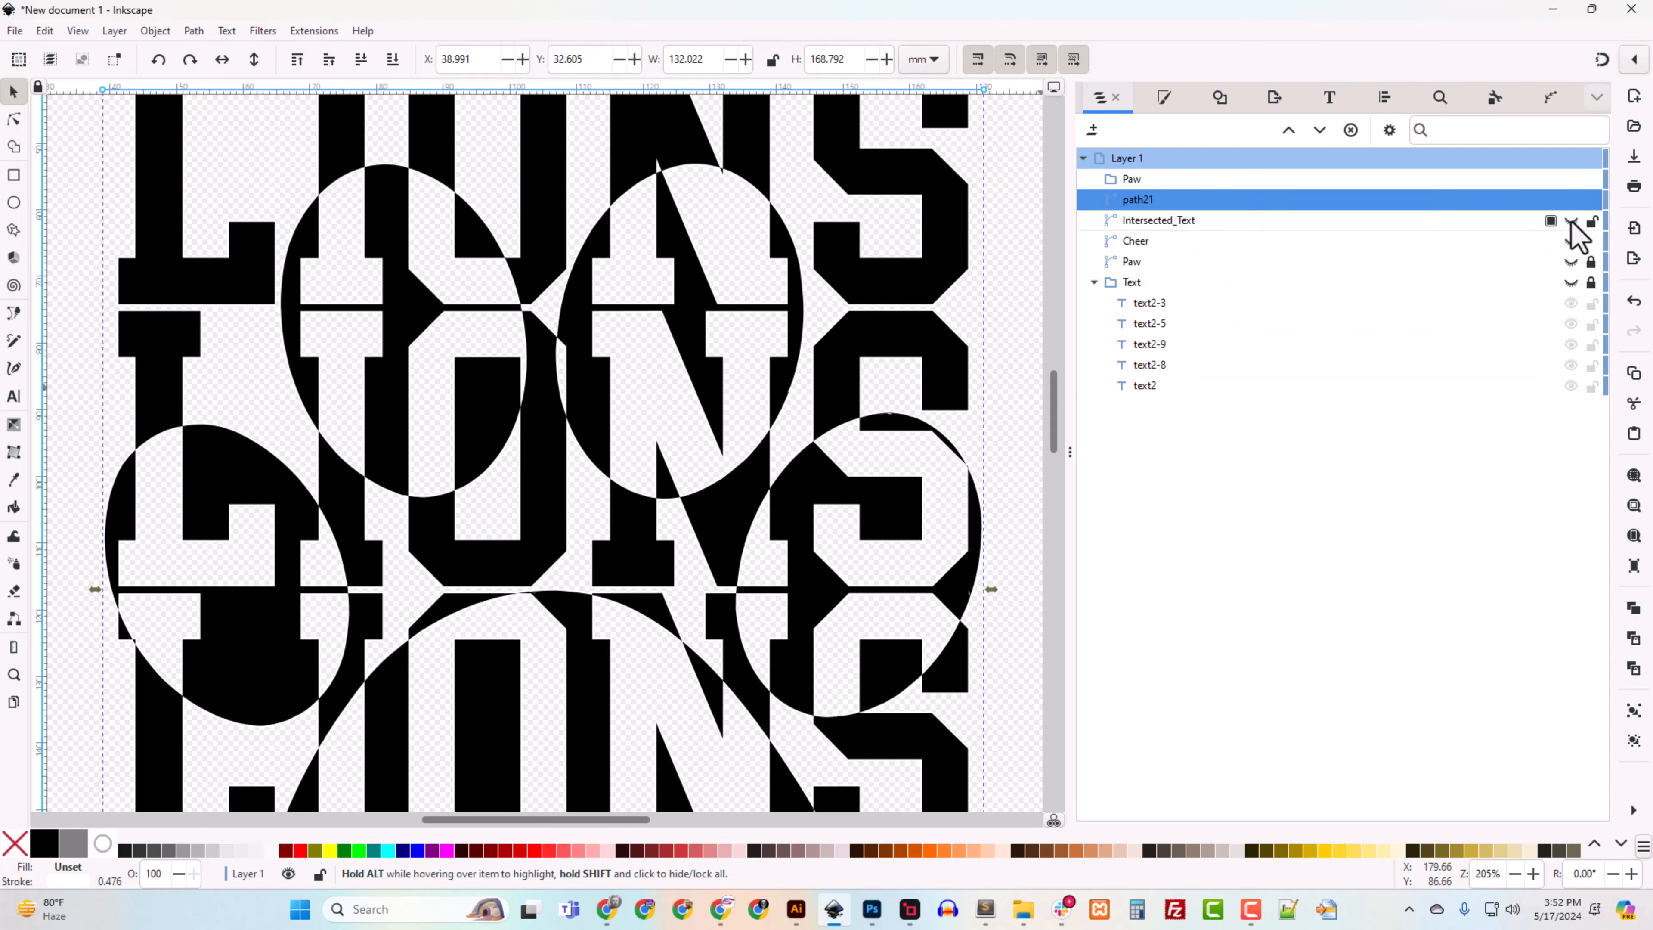
click(1571, 241)
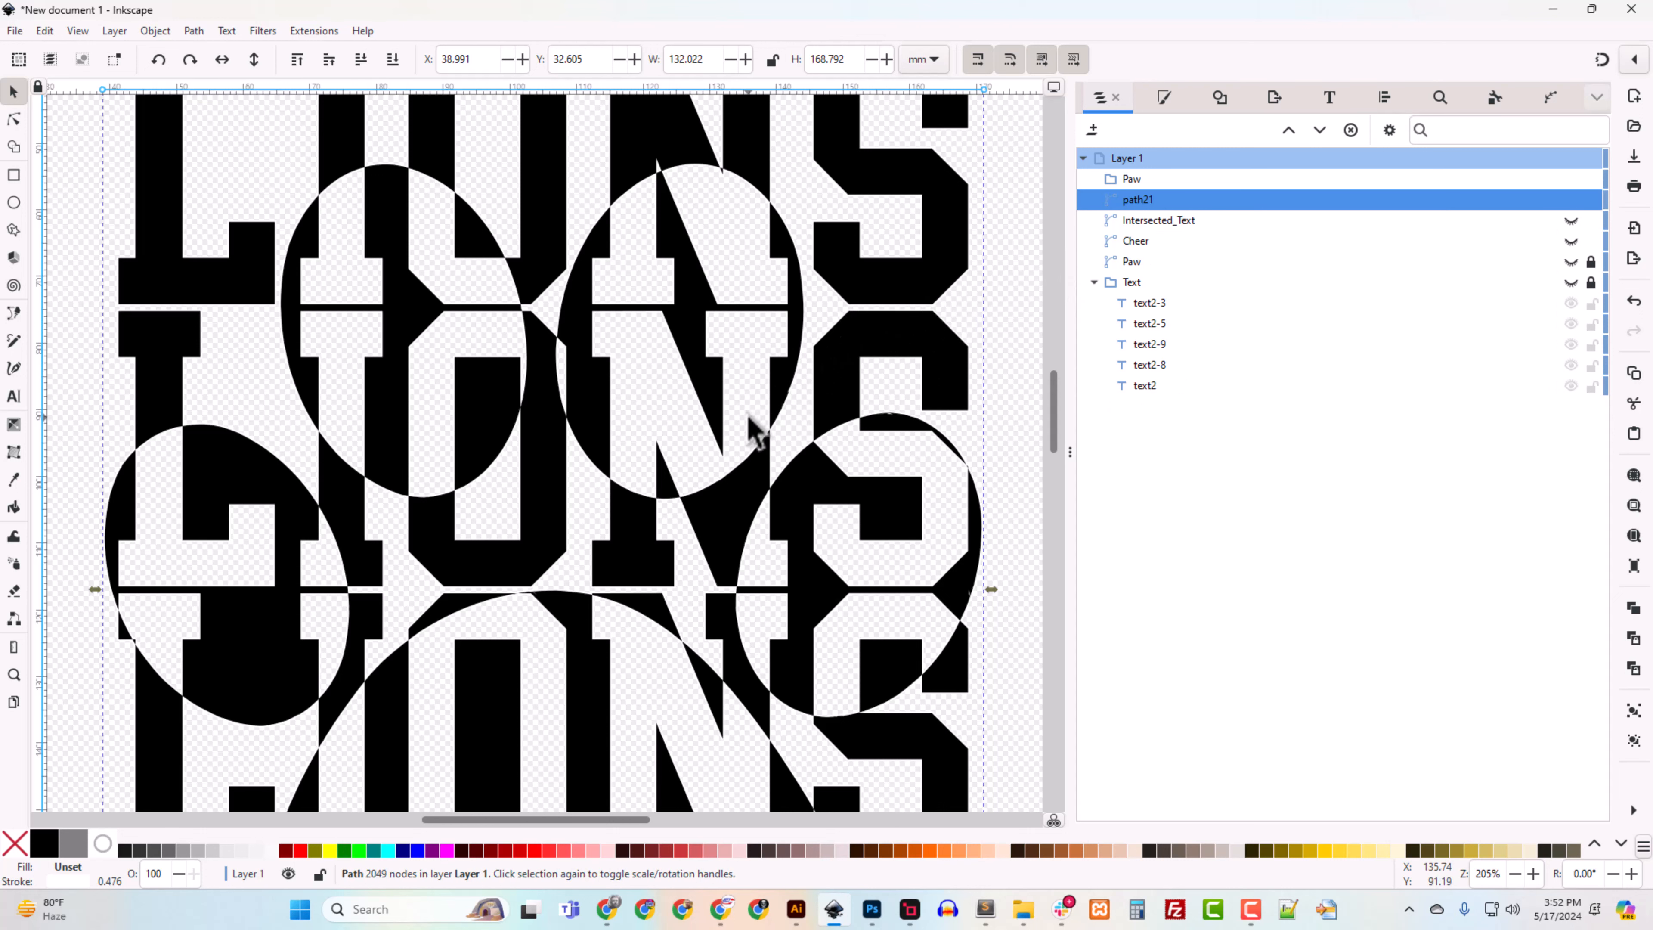
scroll(758, 431, down, 5)
scroll(768, 433, up, 3)
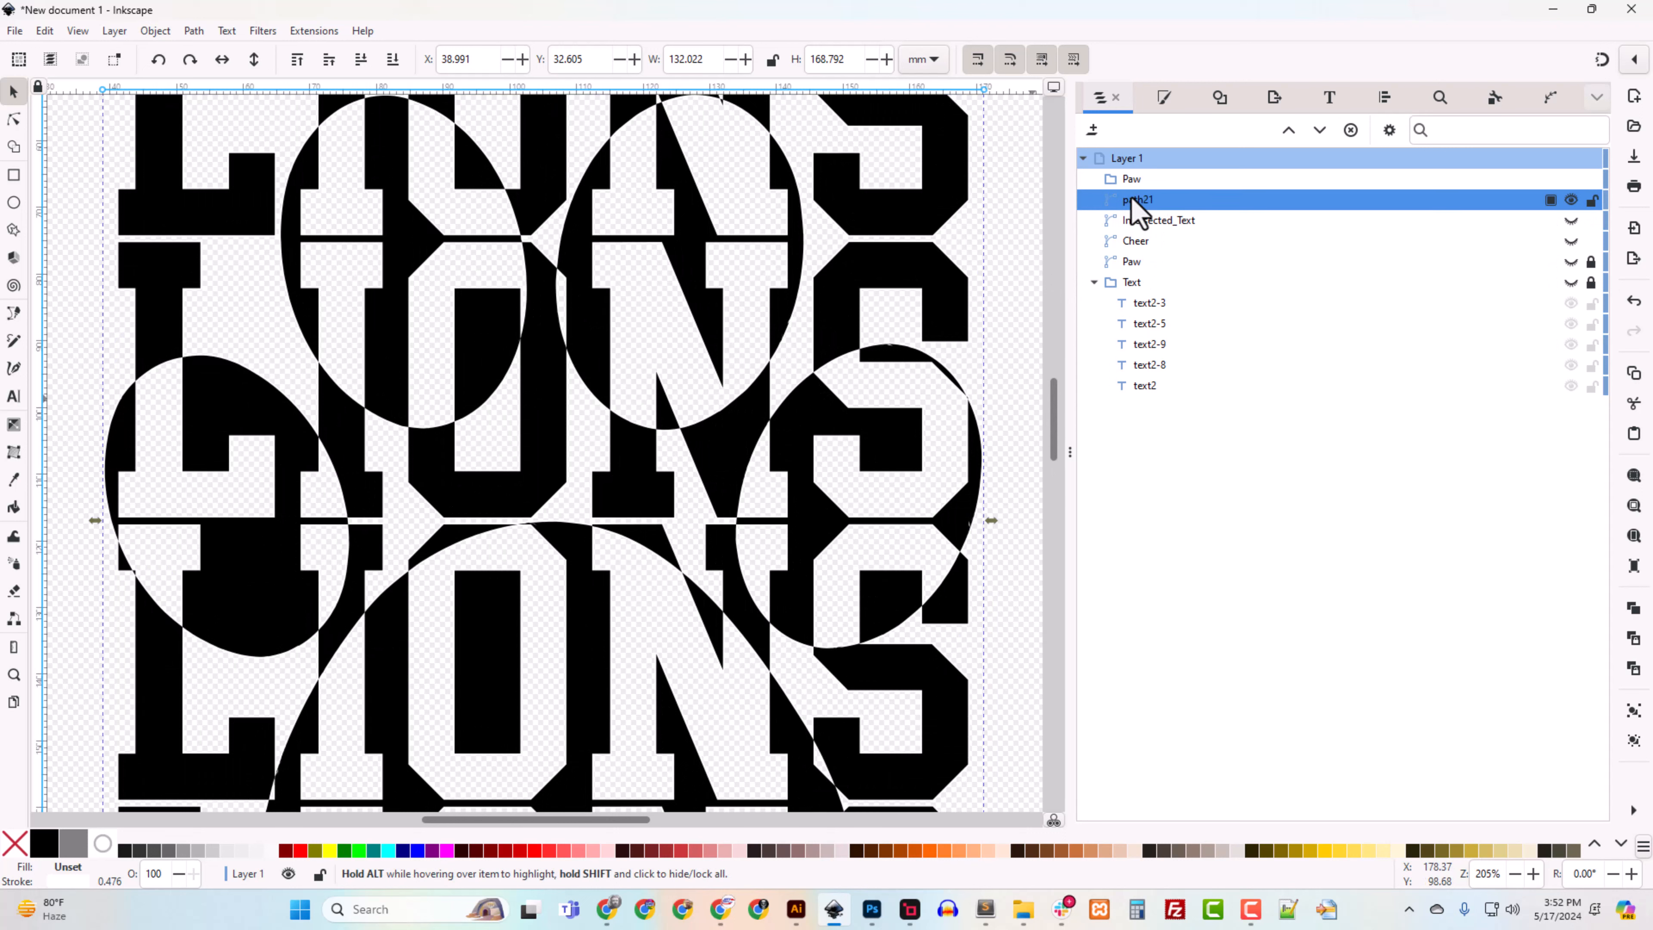
Step: Undo the Exclusion of the enlarged paw and the lettering, along with the hiding of Intersected_Text
key(ctrl+z)
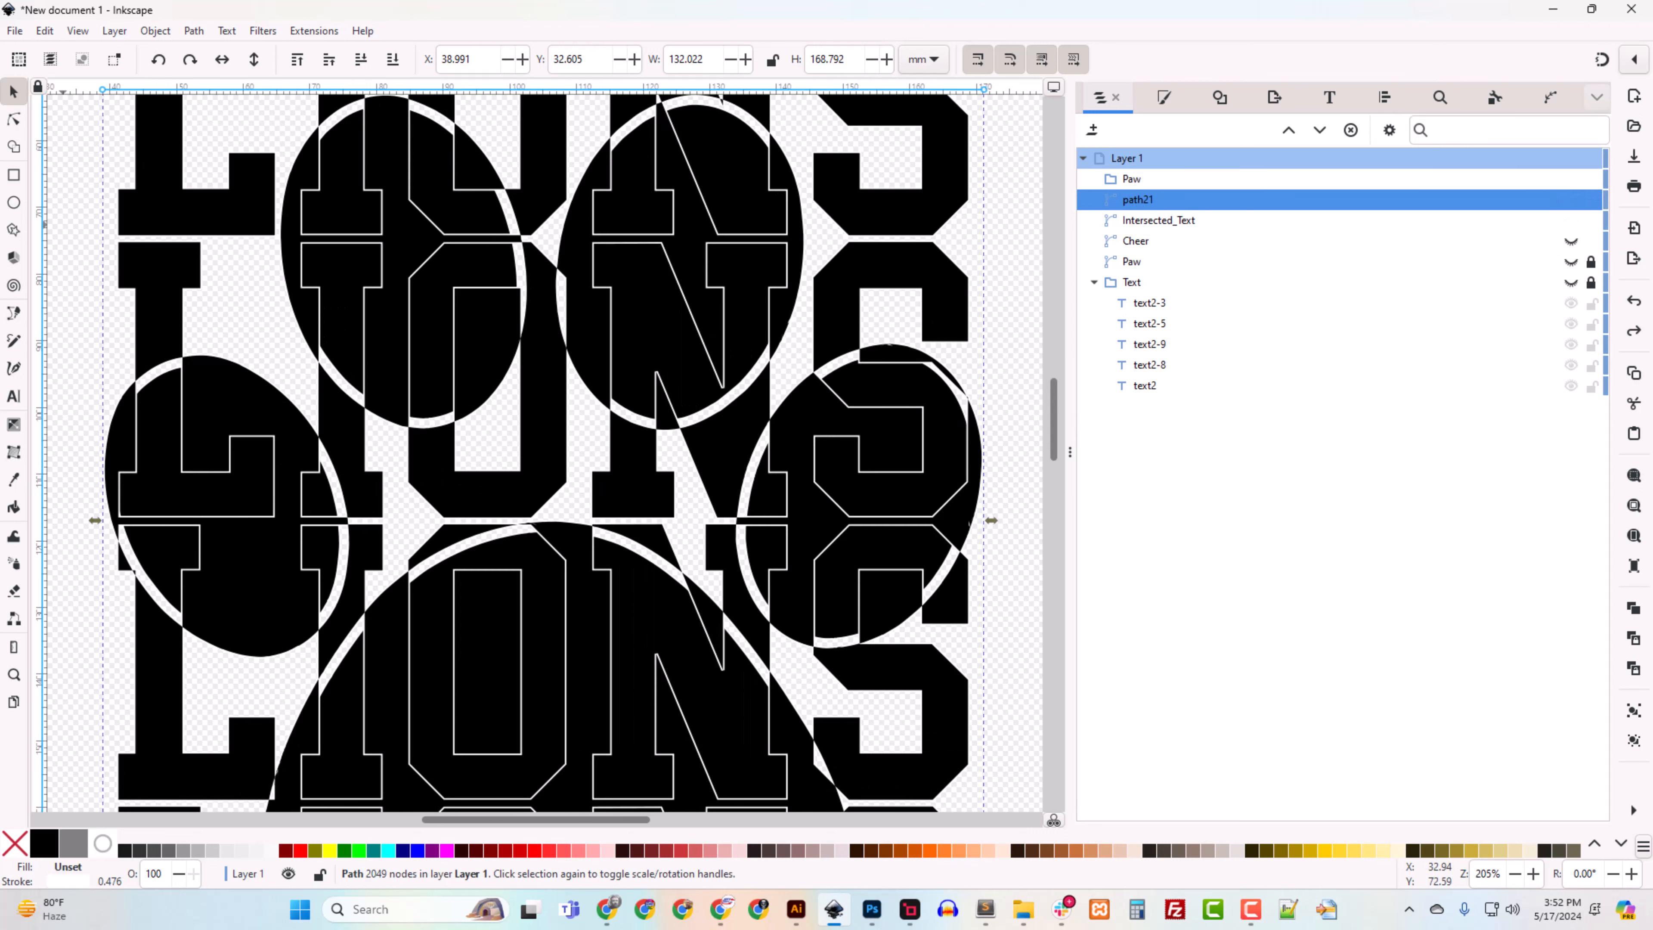
key(ctrl+z)
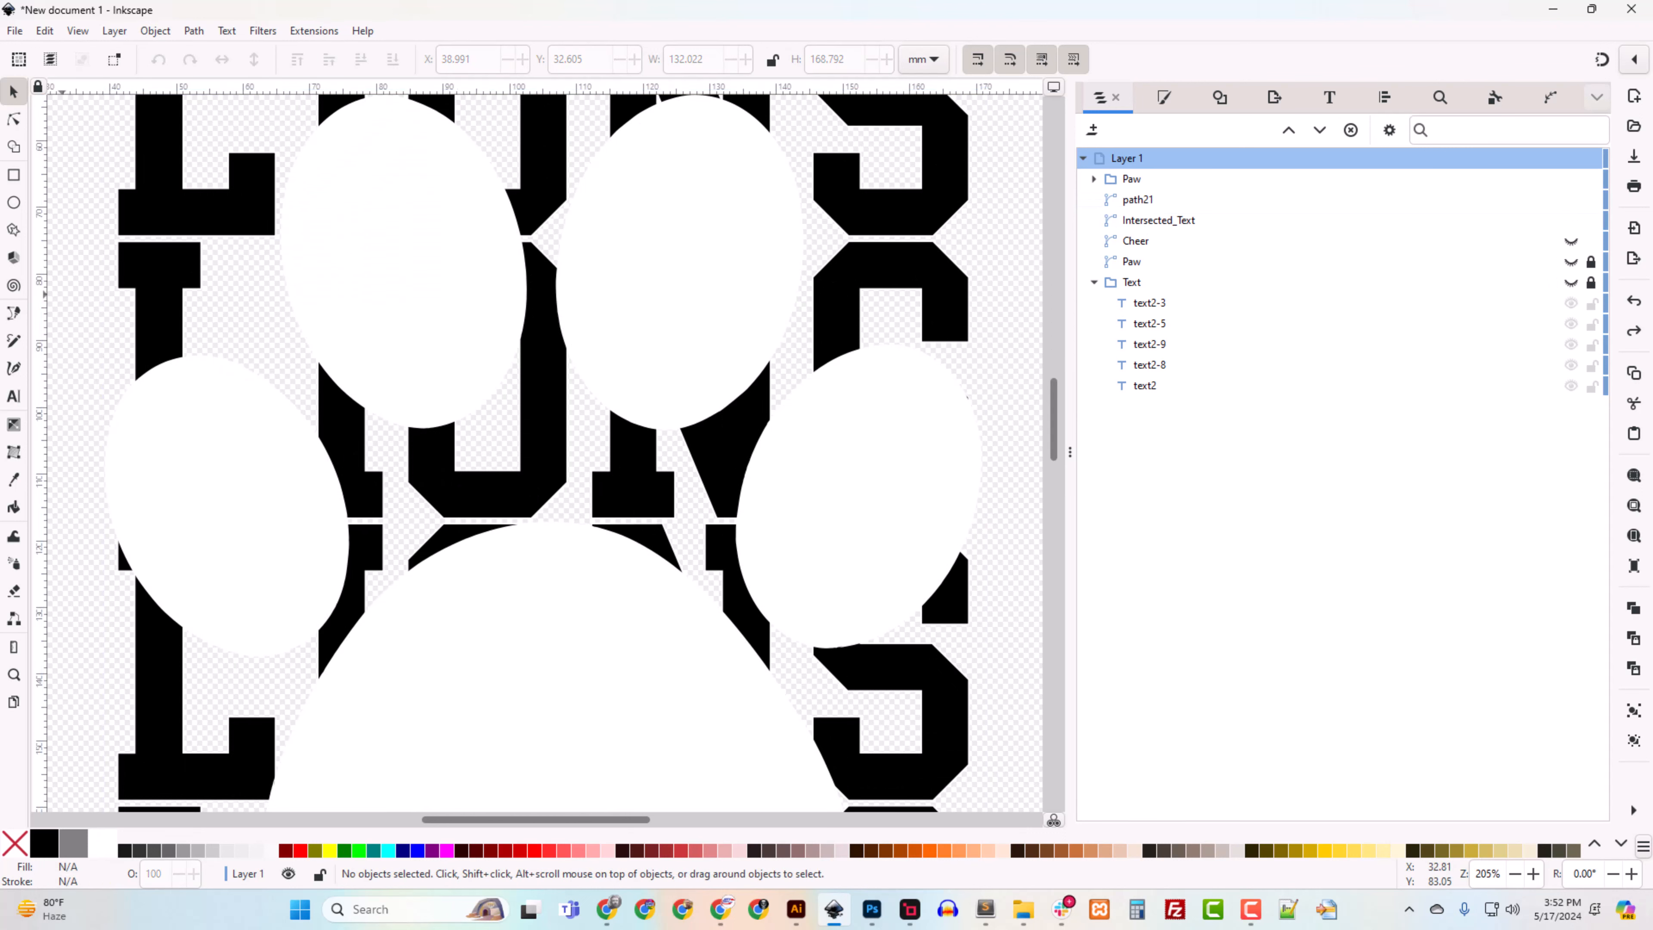
key(ctrl+z)
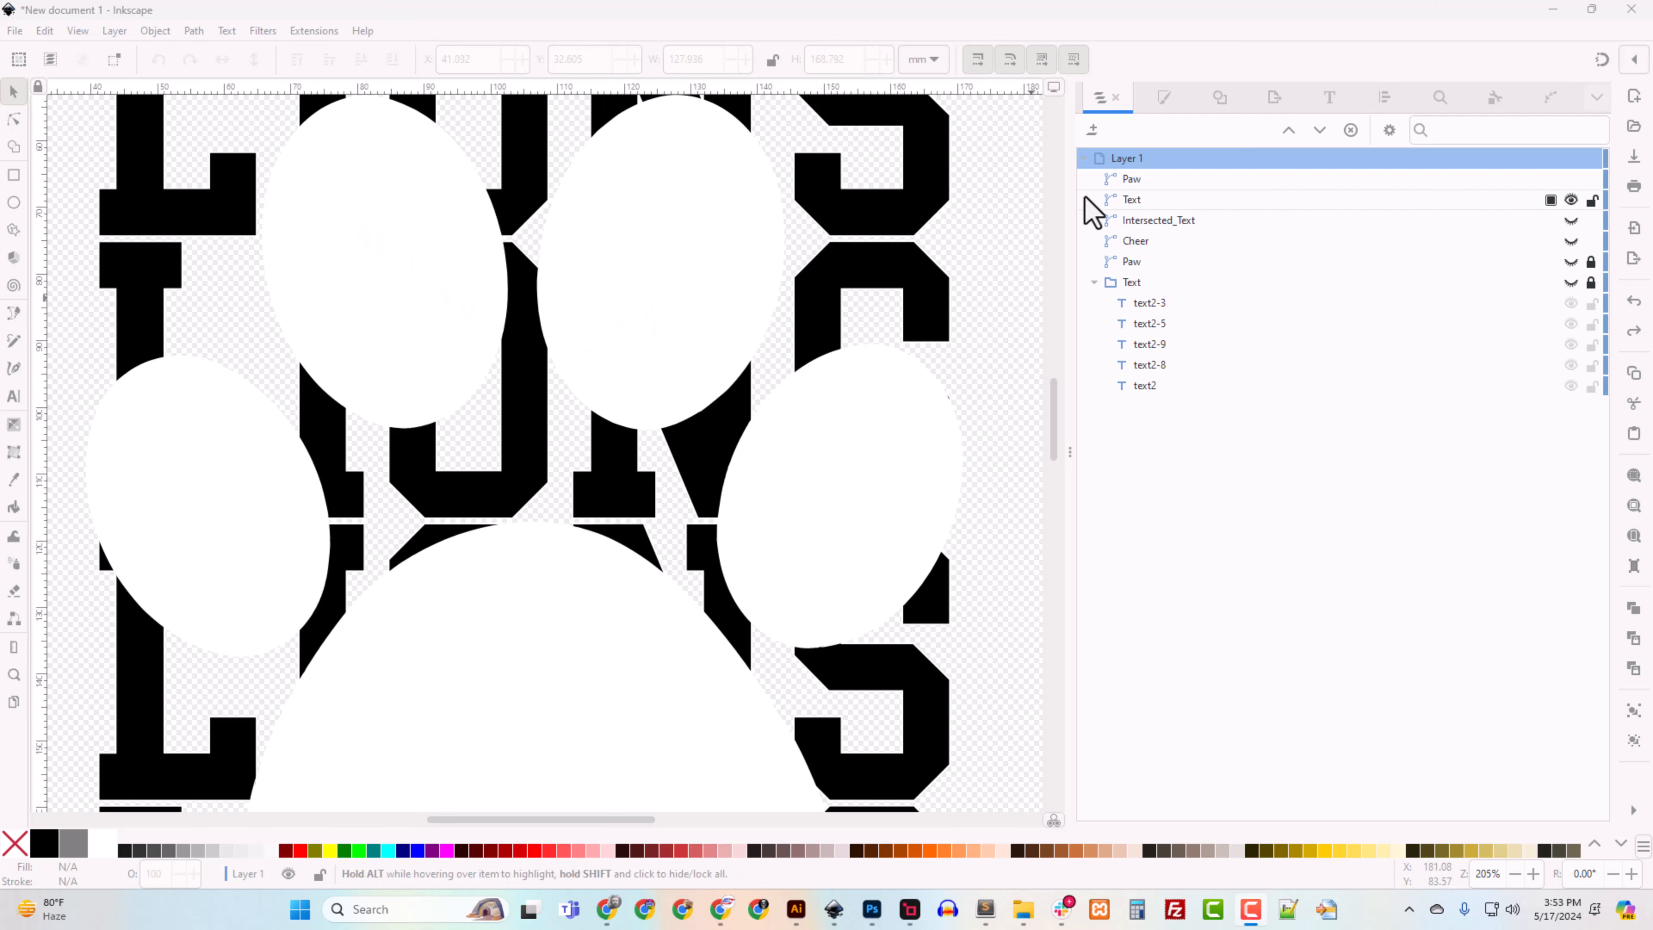
Step: Cut the enlarged Paw out of the Text path with a Difference, and show Intersected_Text again
click(1132, 181)
shift+click(1139, 201)
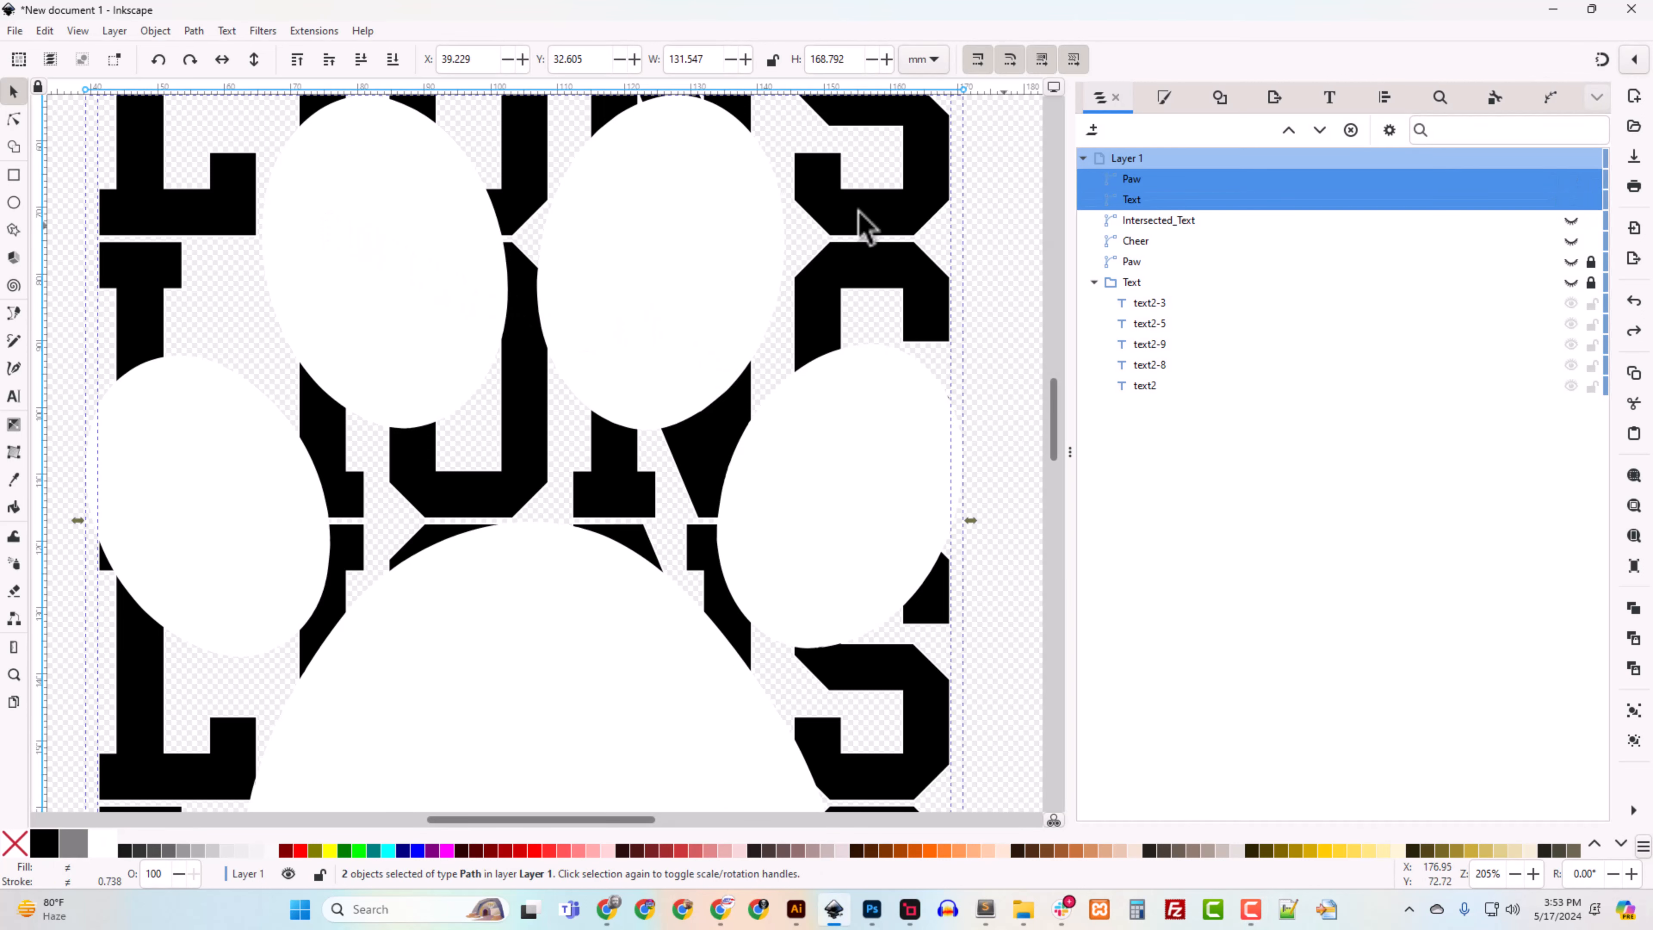
click(189, 31)
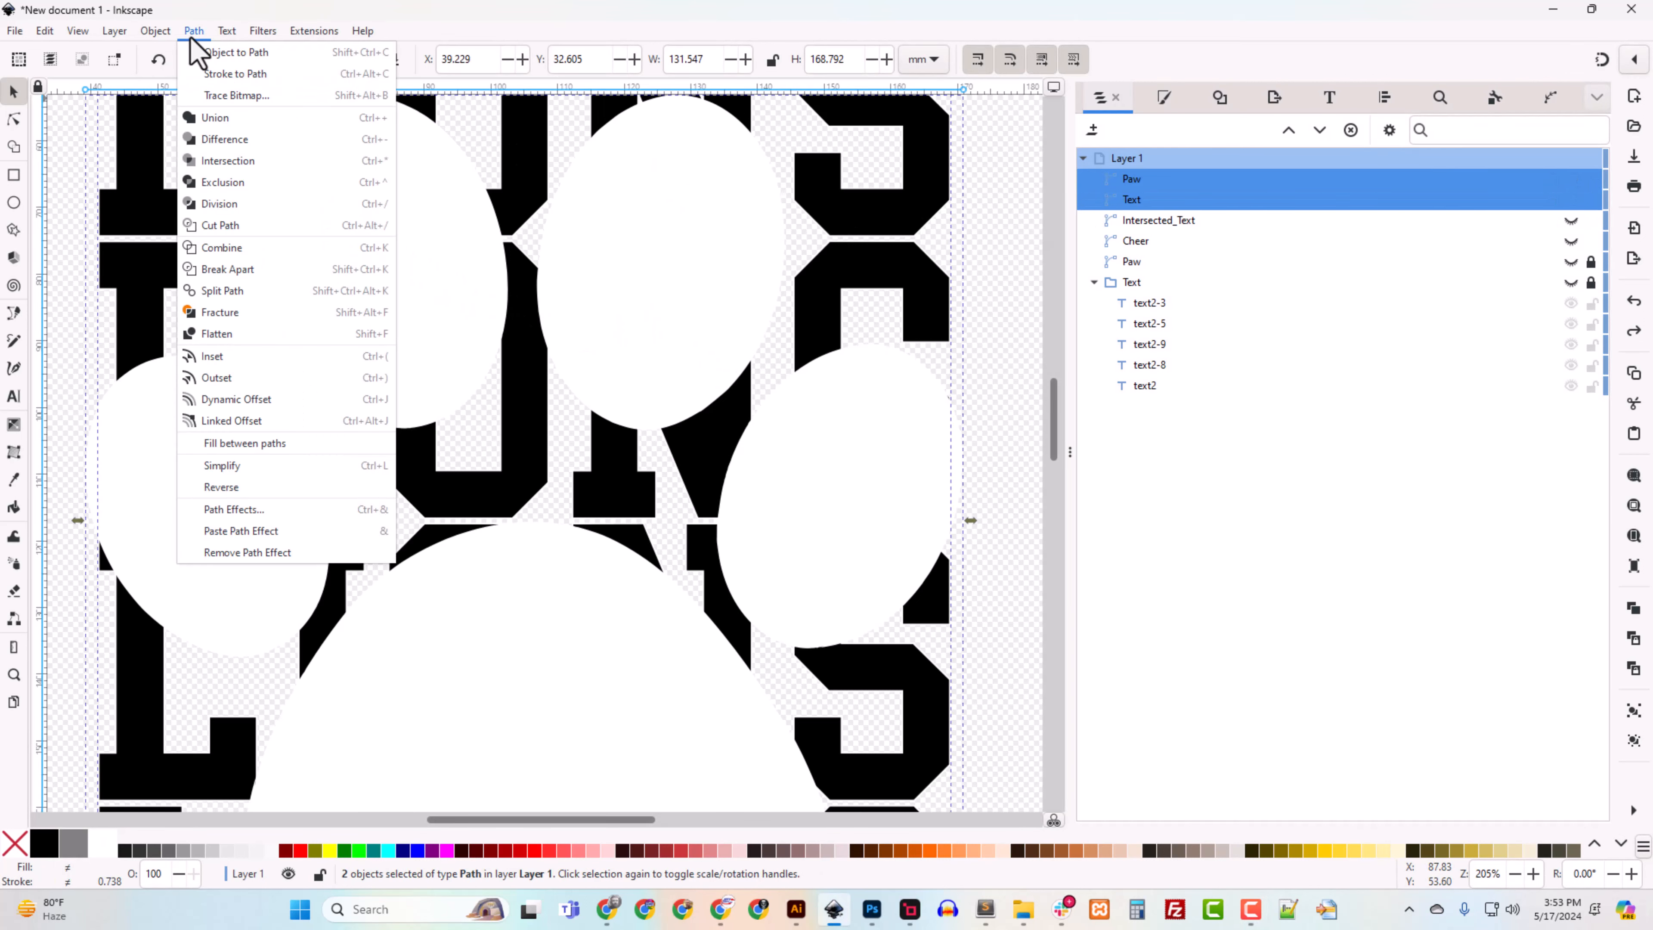
click(221, 142)
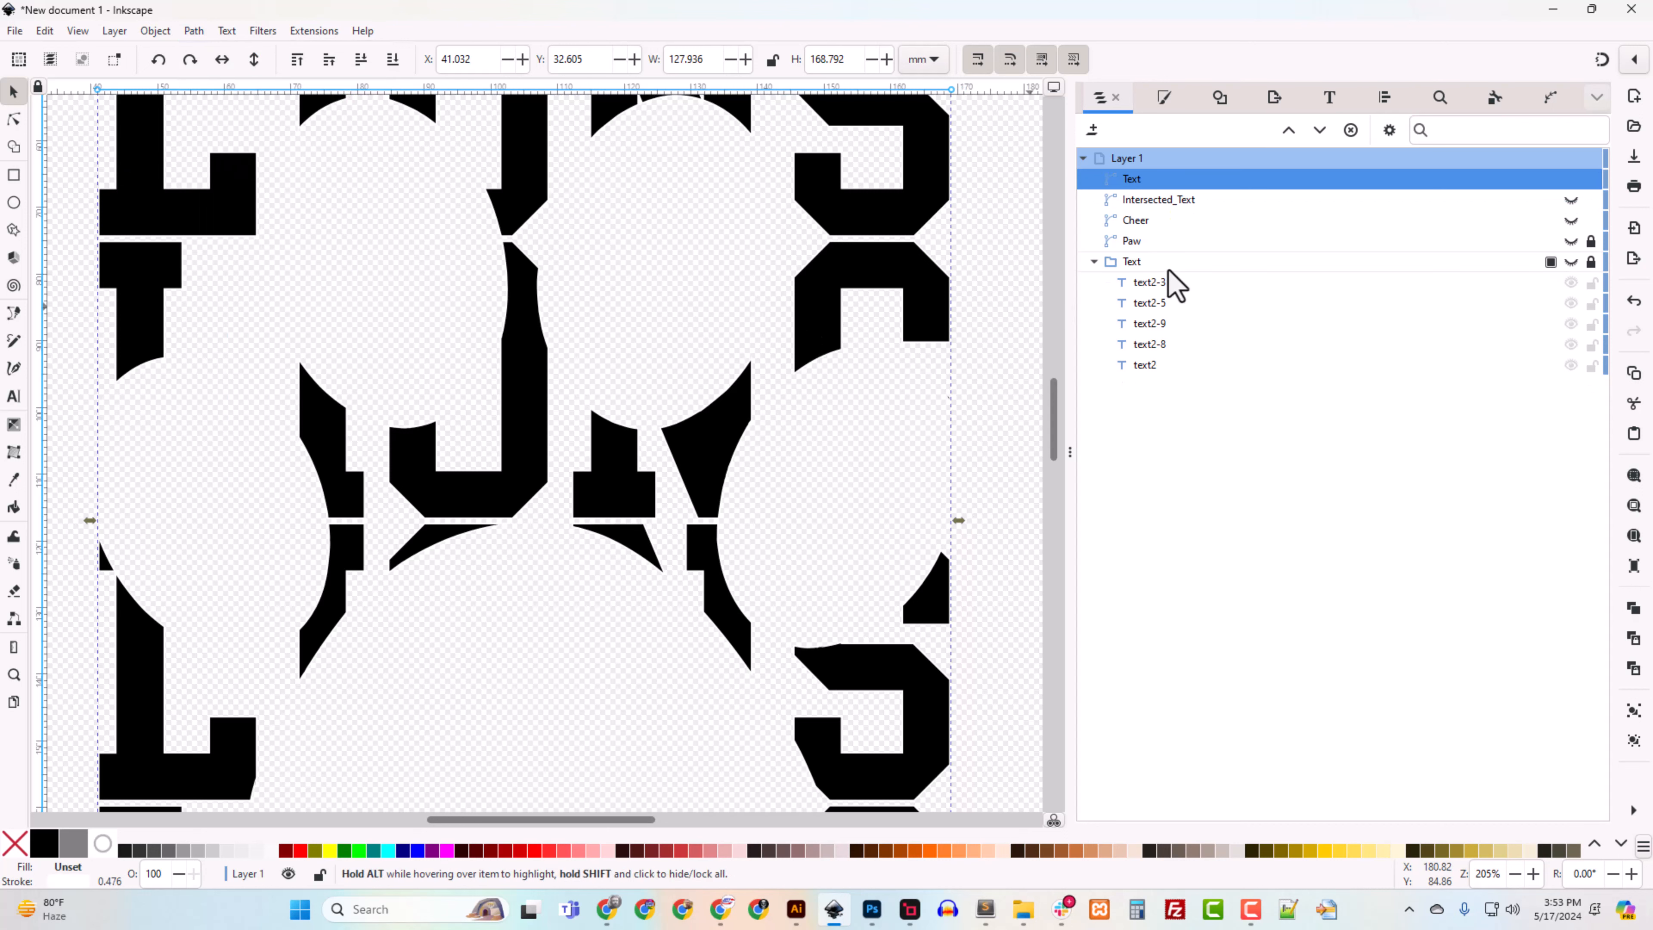
click(1570, 201)
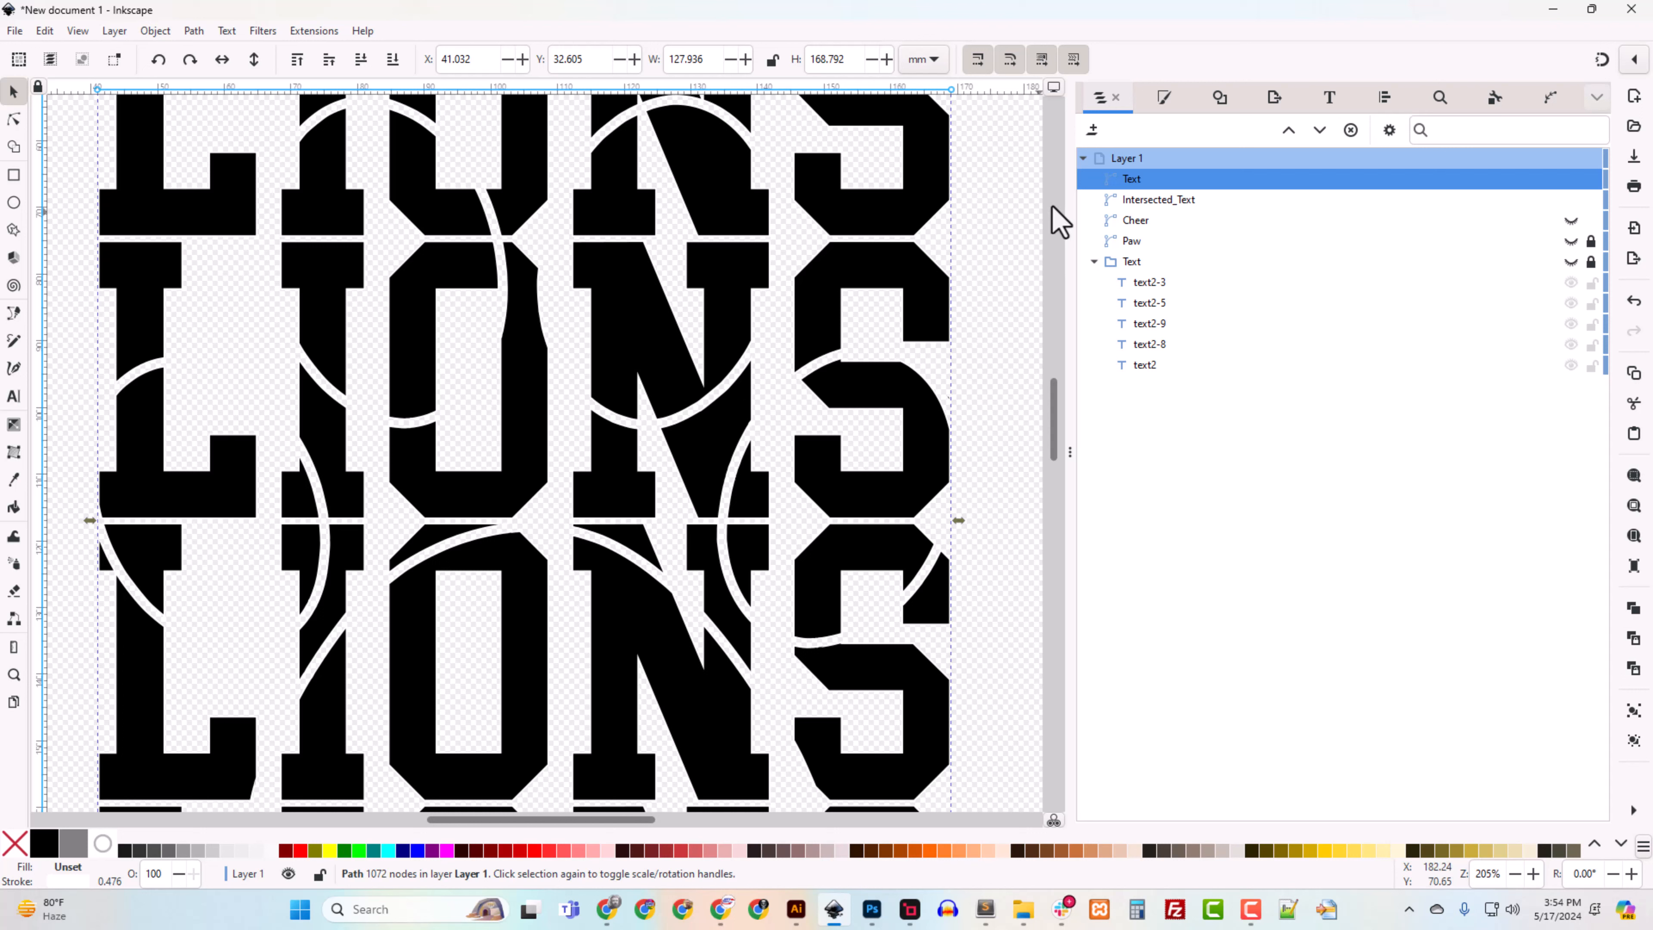
Step: Fill Intersected_Text with flat green 00cd00 and check the split lettering across the whole design
click(1148, 199)
click(1163, 95)
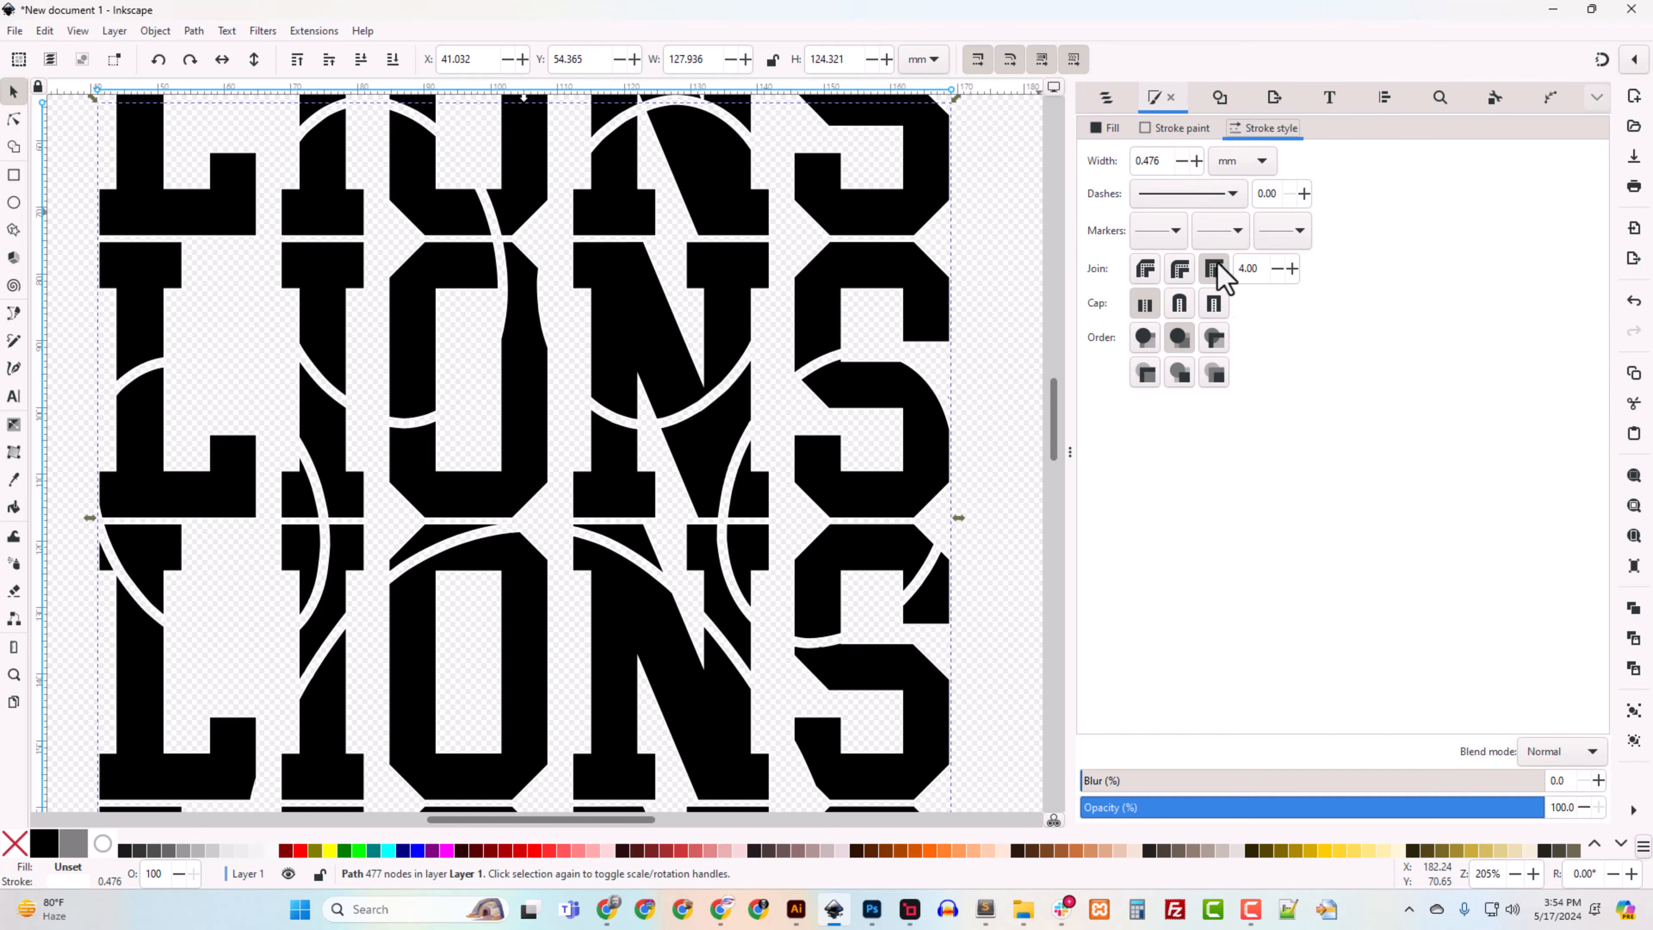
click(1106, 128)
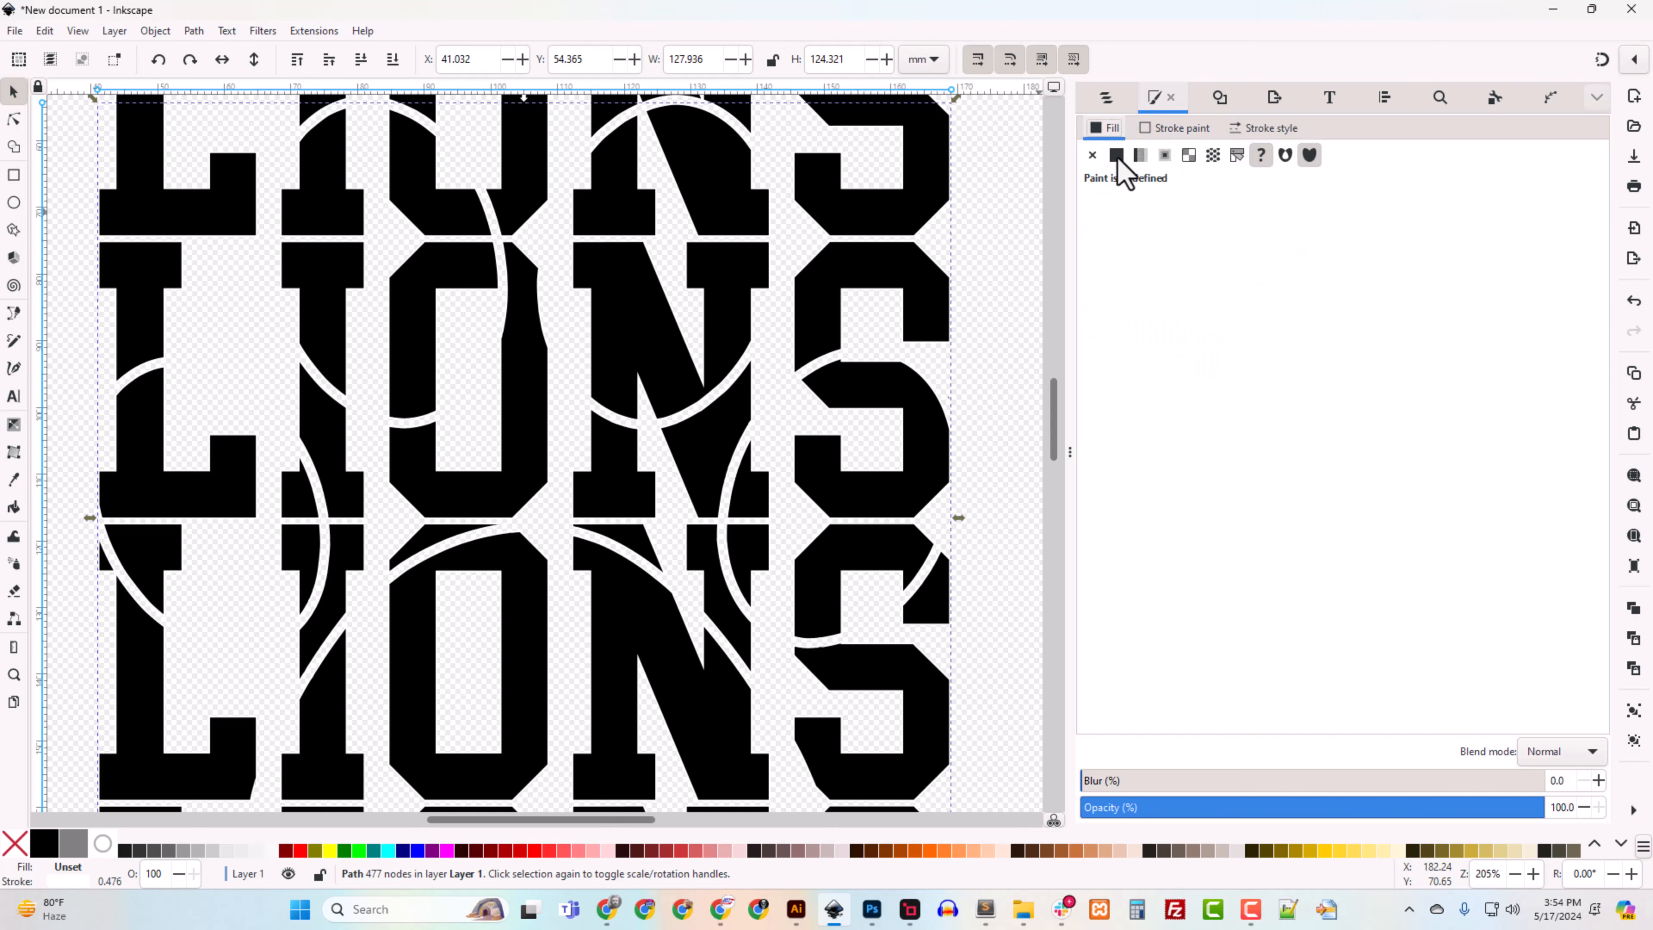
click(1116, 156)
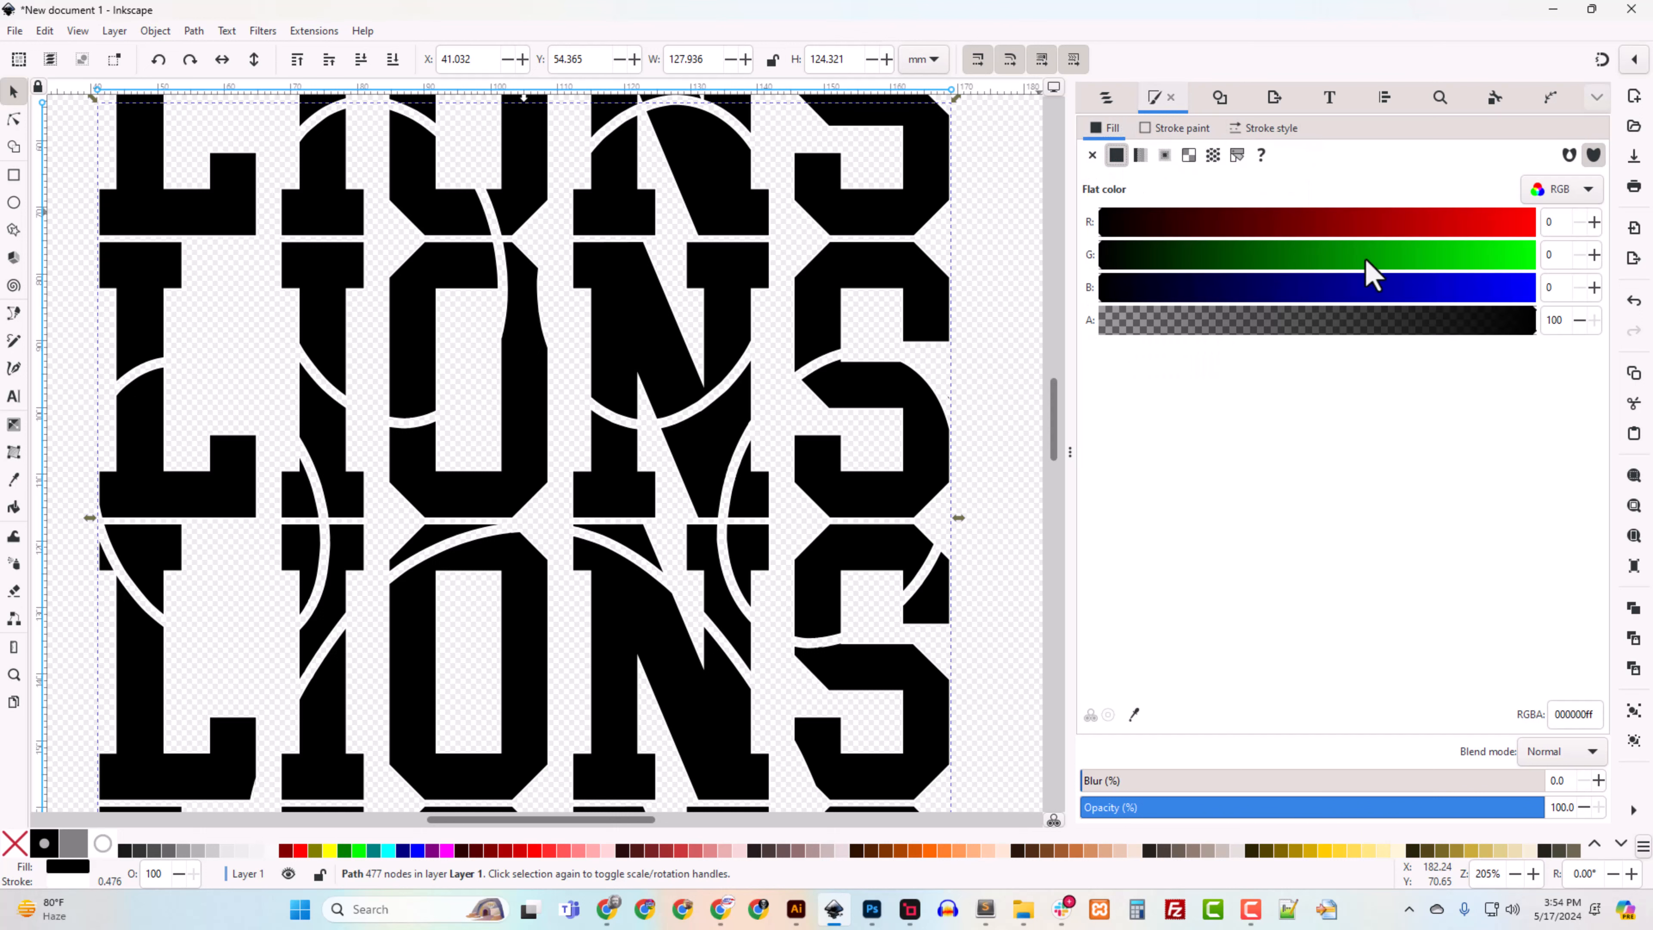
drag(1369, 273, 1449, 261)
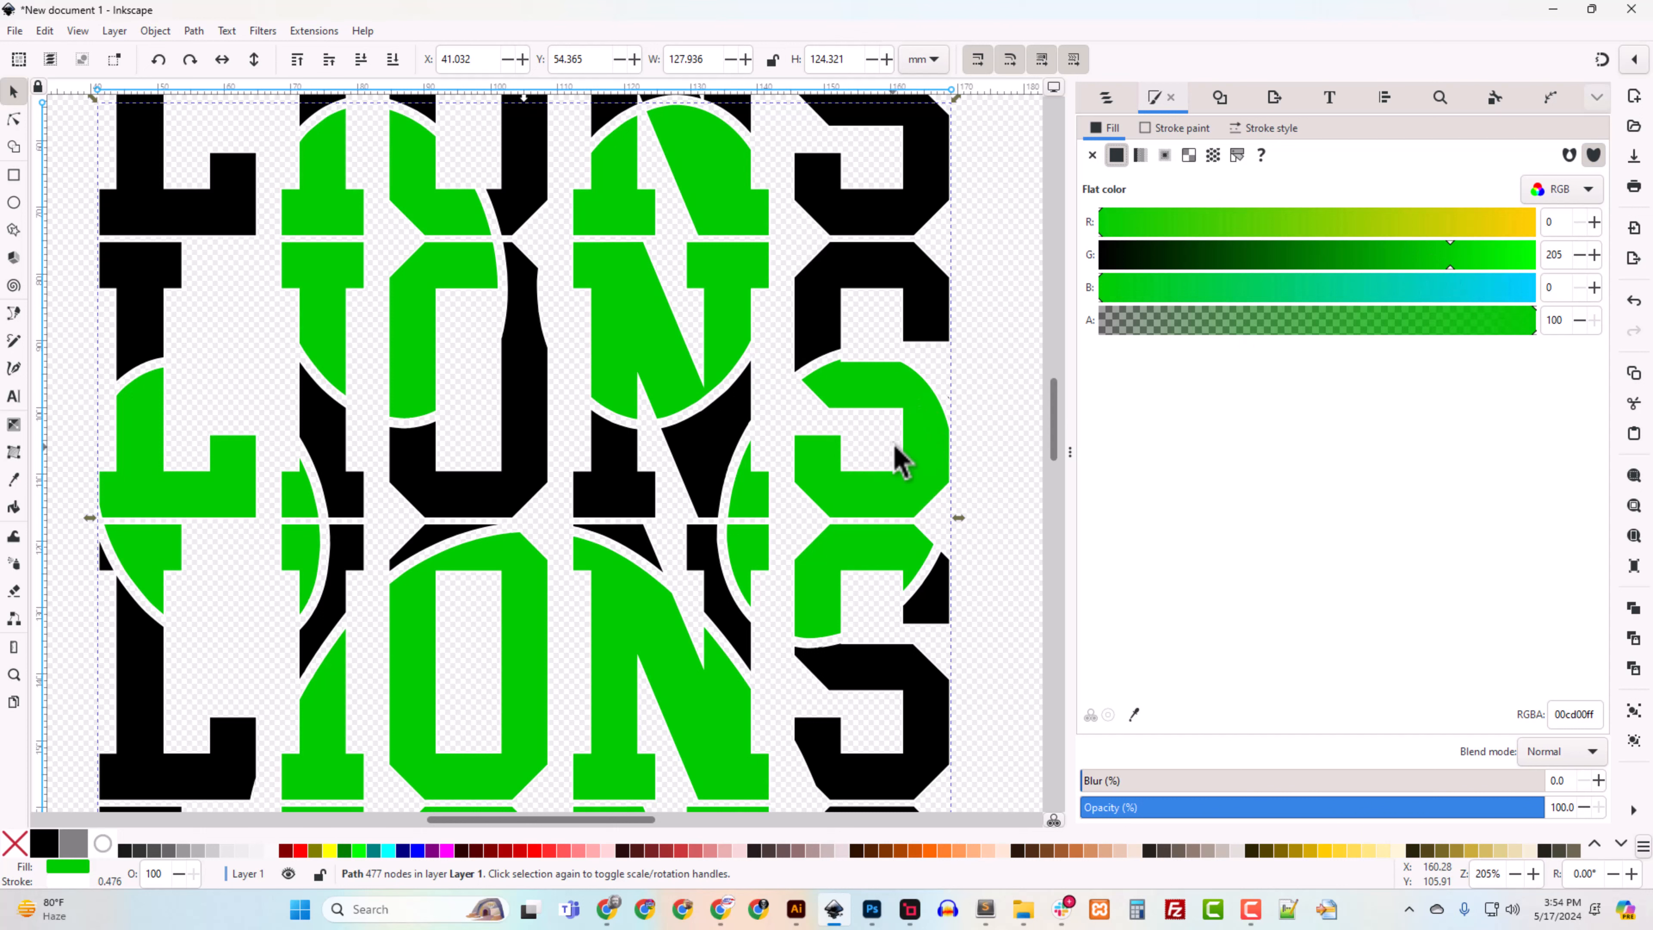
click(998, 453)
key(minus)
key(minus)
key(minus)
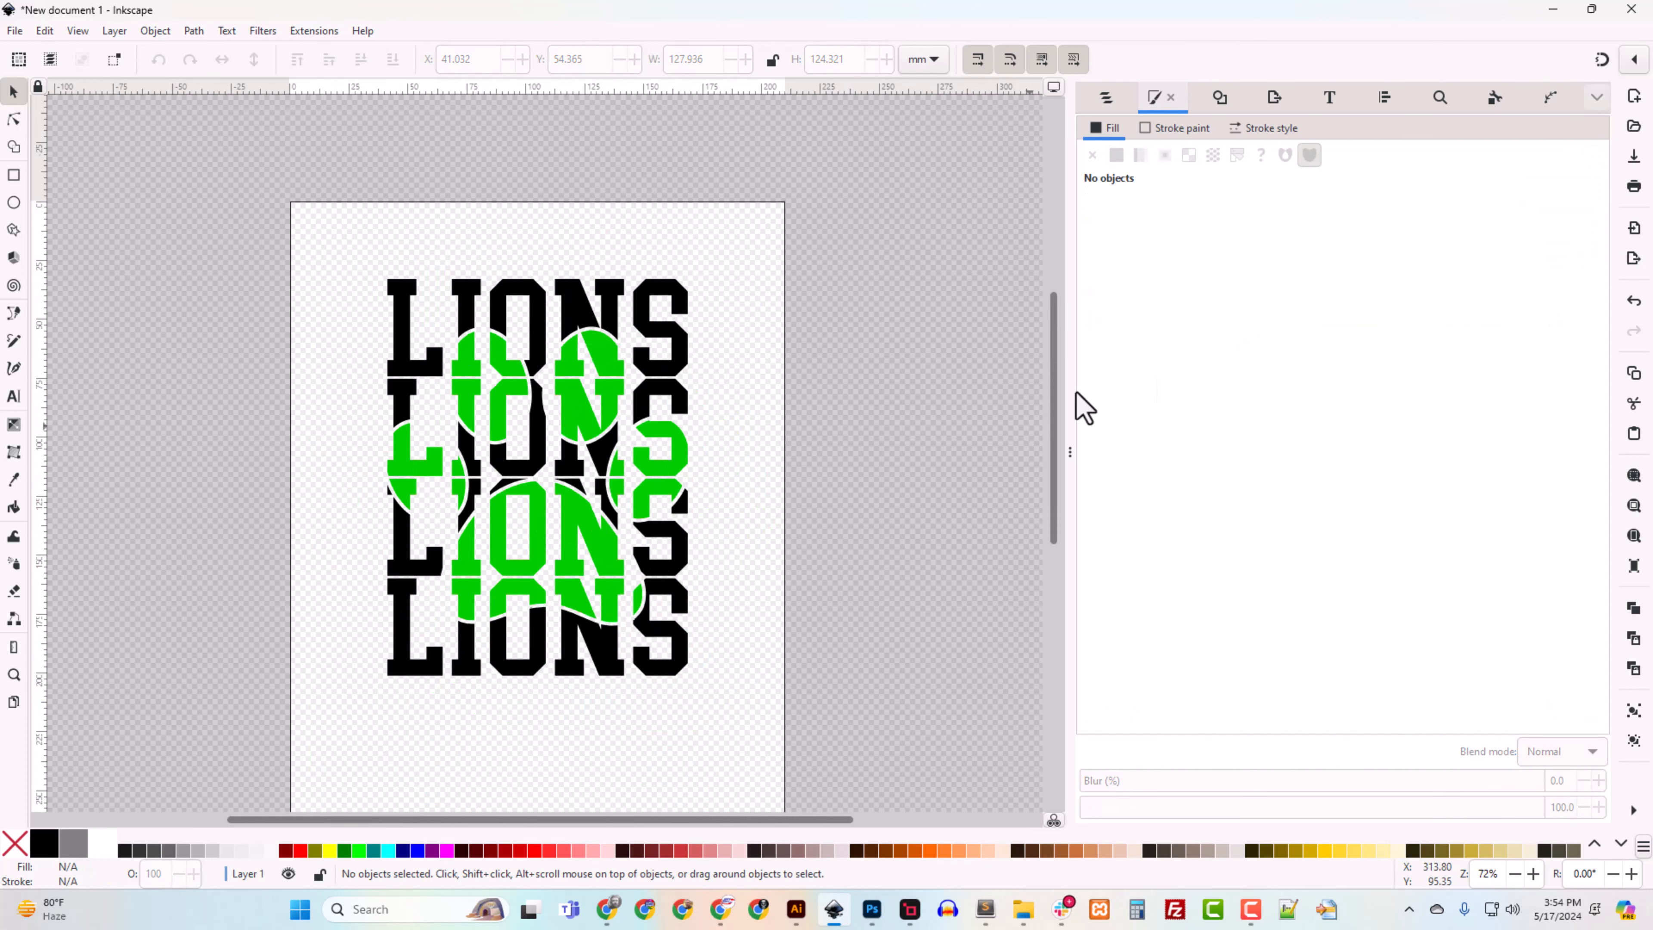
scroll(588, 488, down, 5)
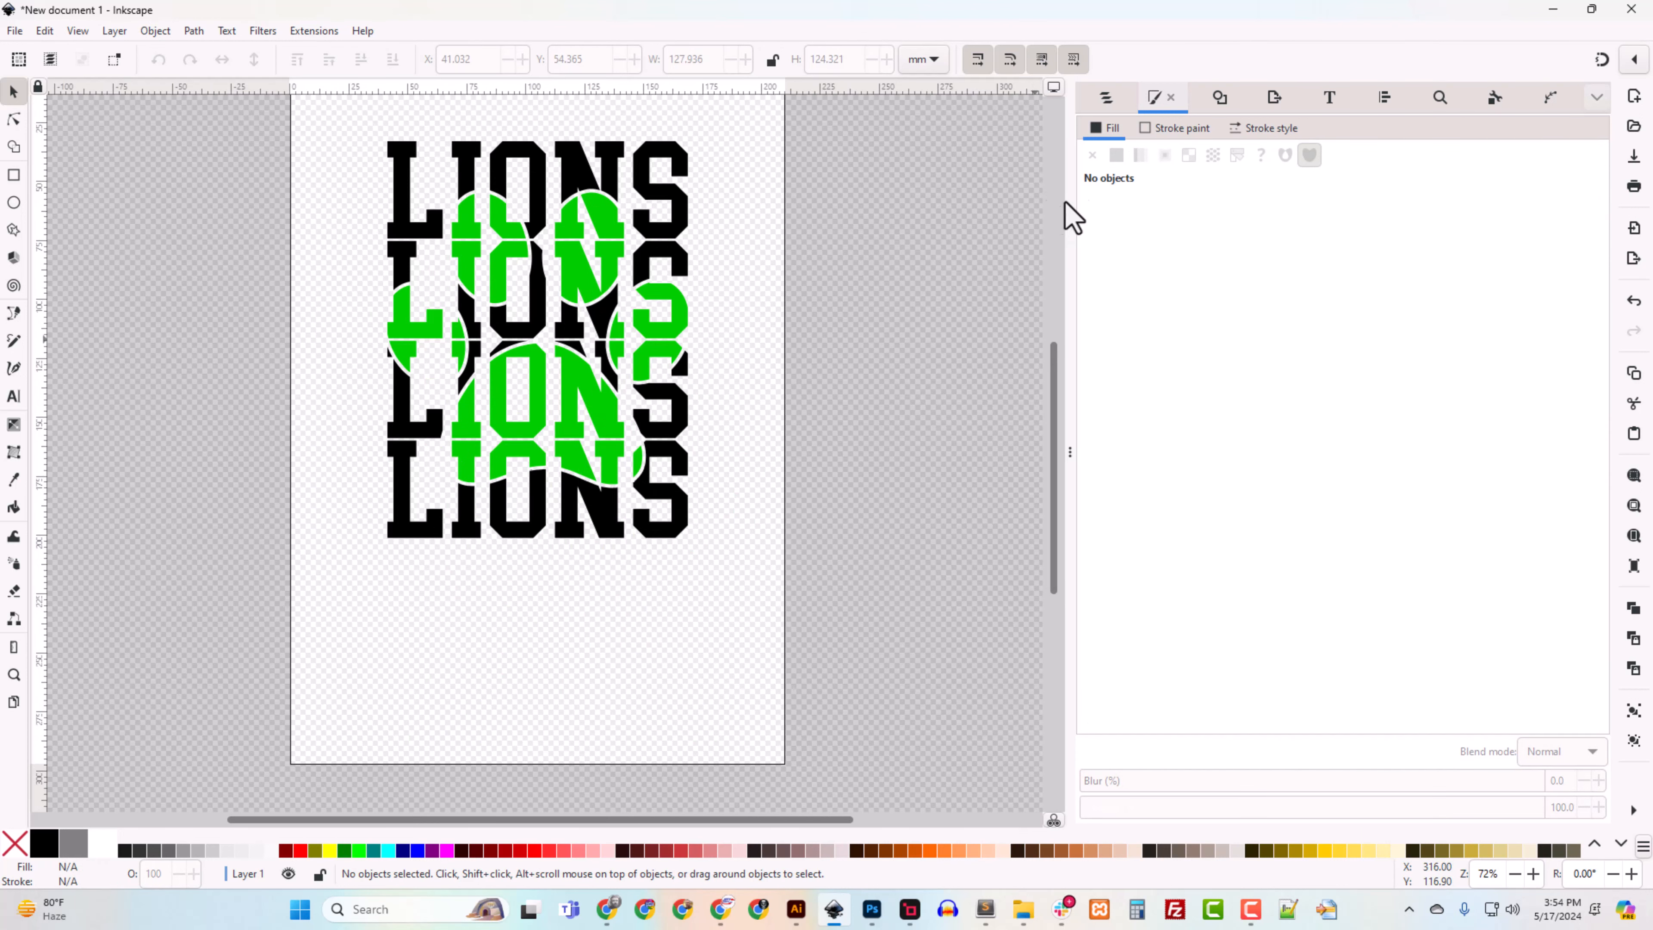
key(plus)
key(plus)
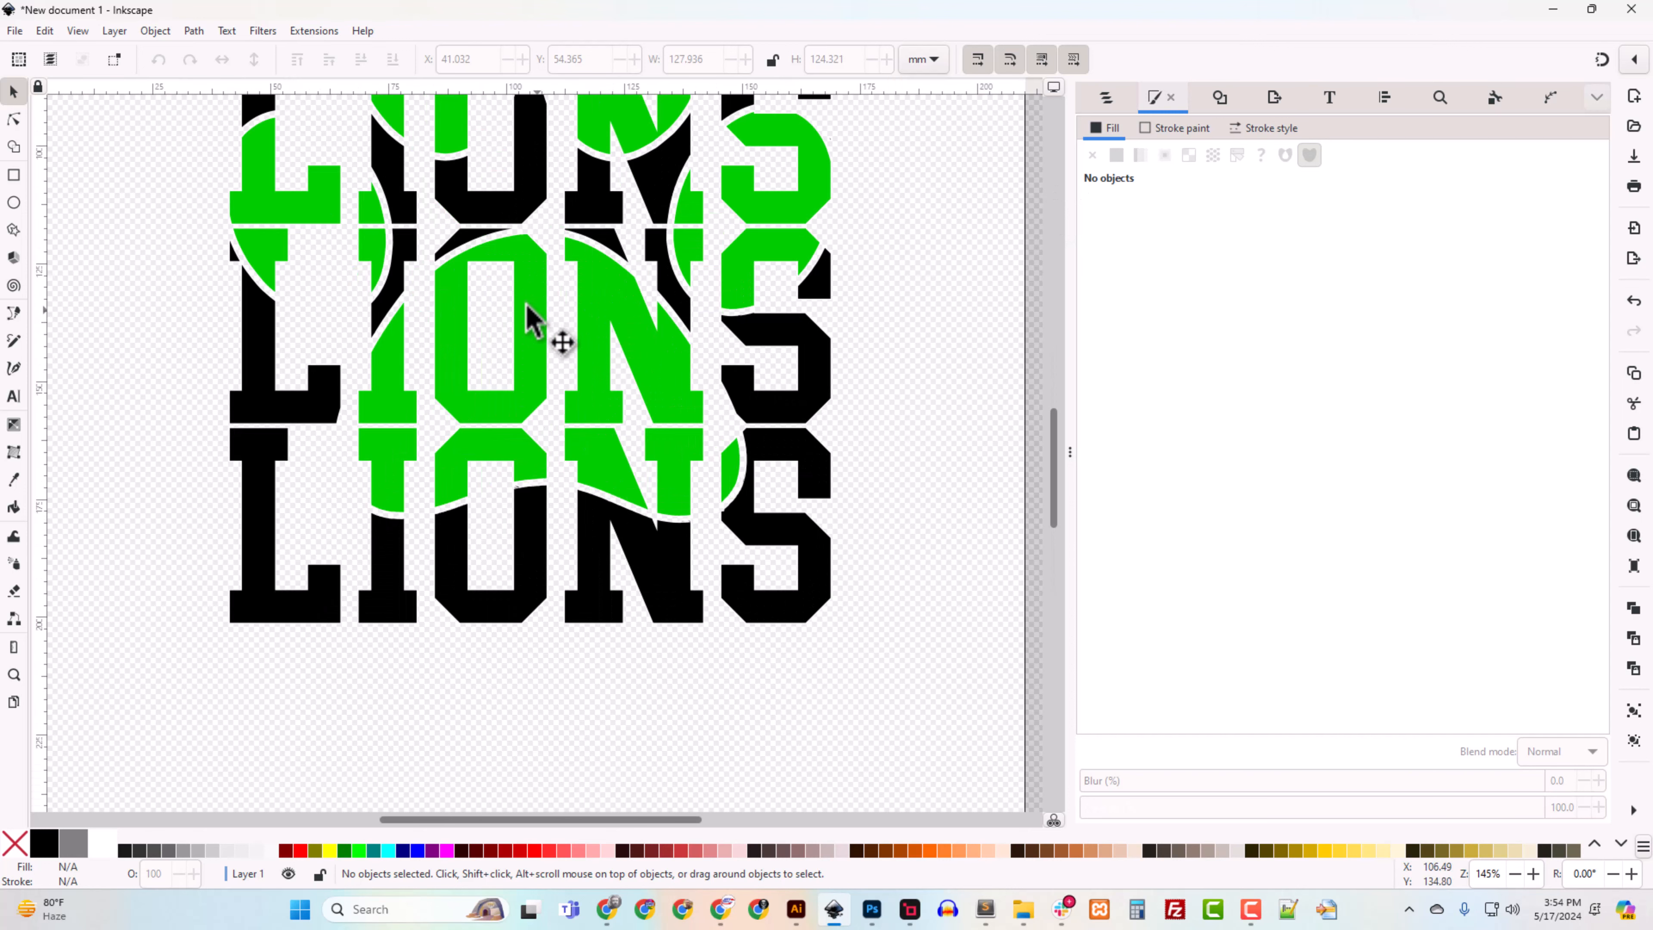
Step: Remove the fill from Intersected_Text and set its stroke paint to flat magenta ff42ff
click(529, 307)
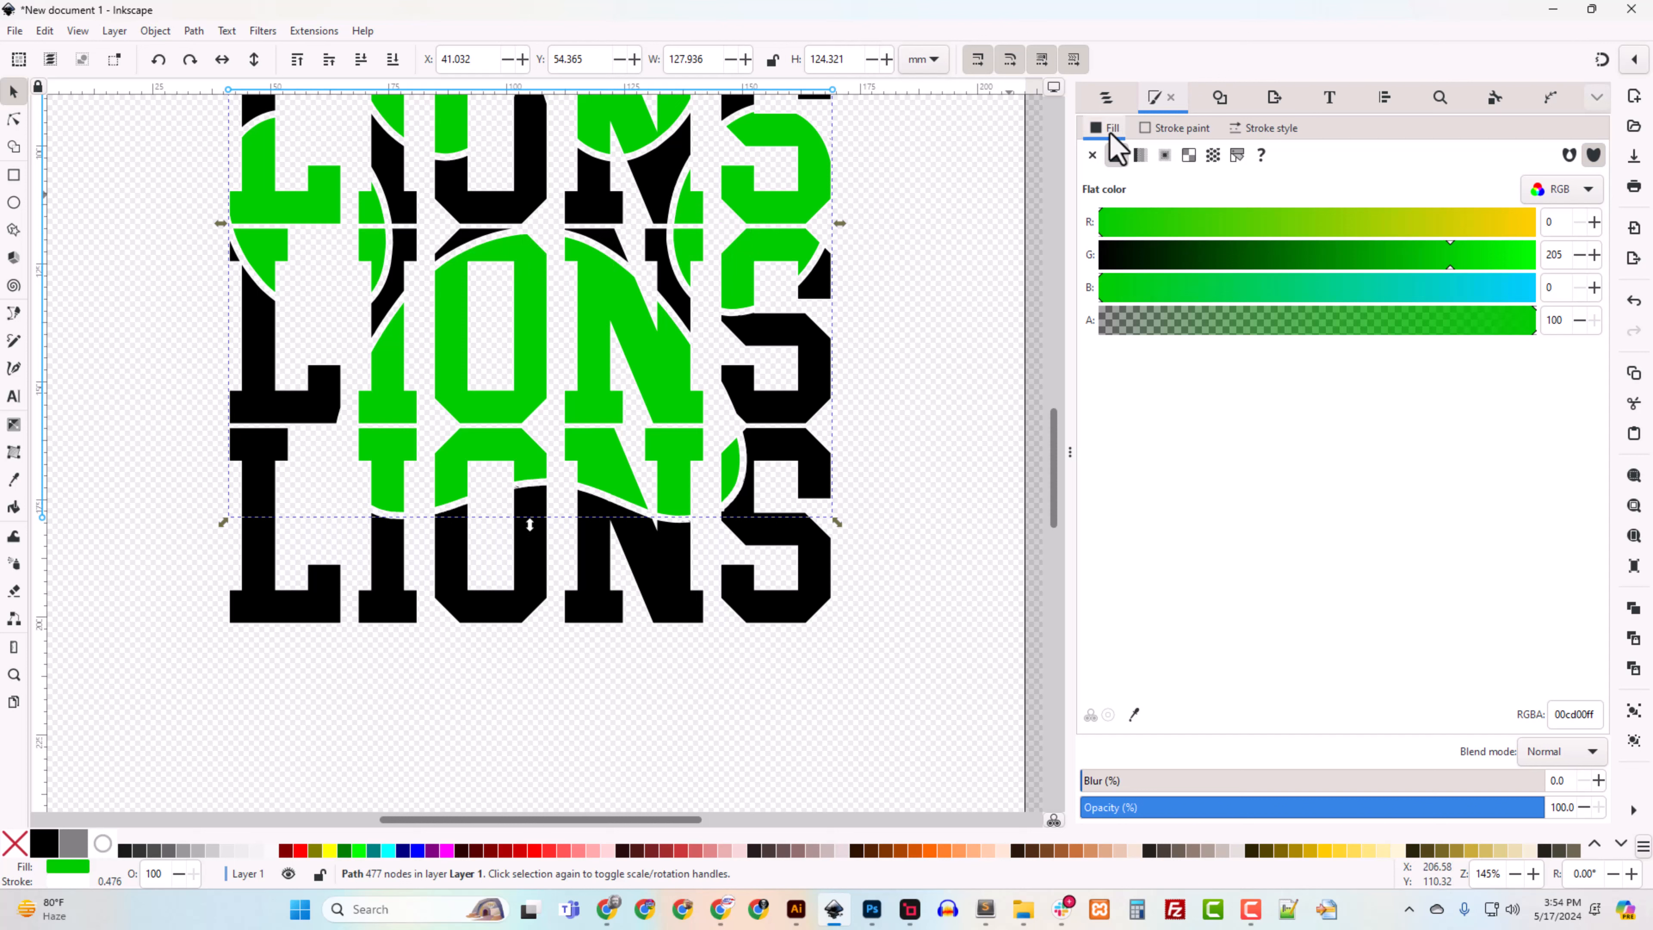
click(1092, 155)
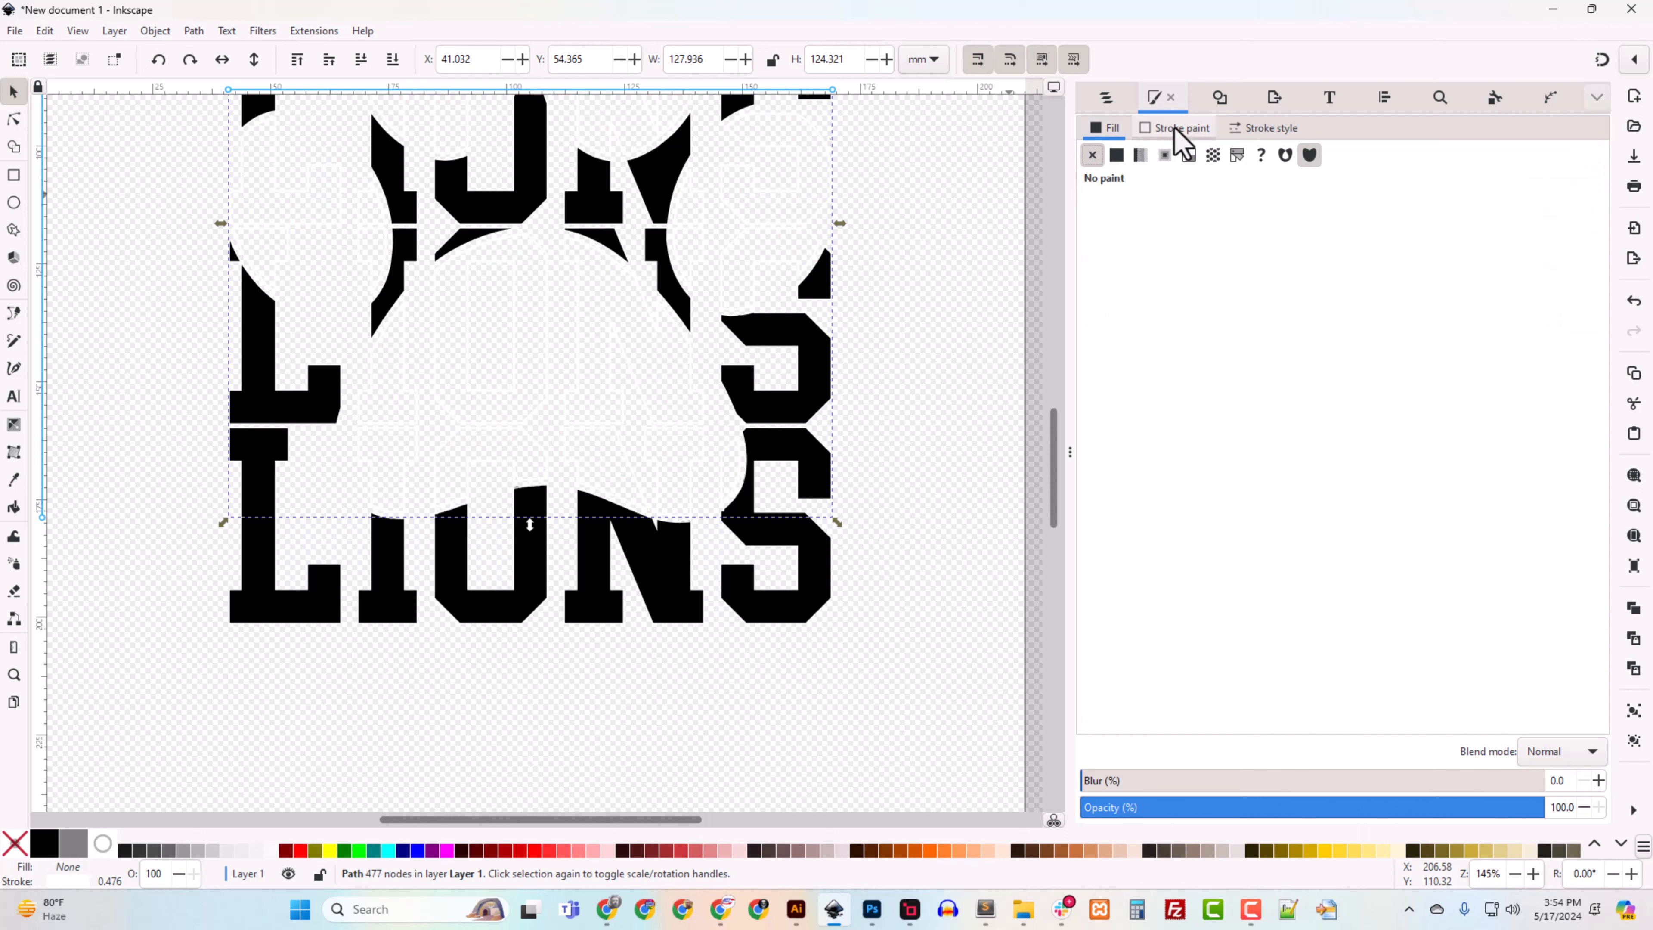
click(1180, 128)
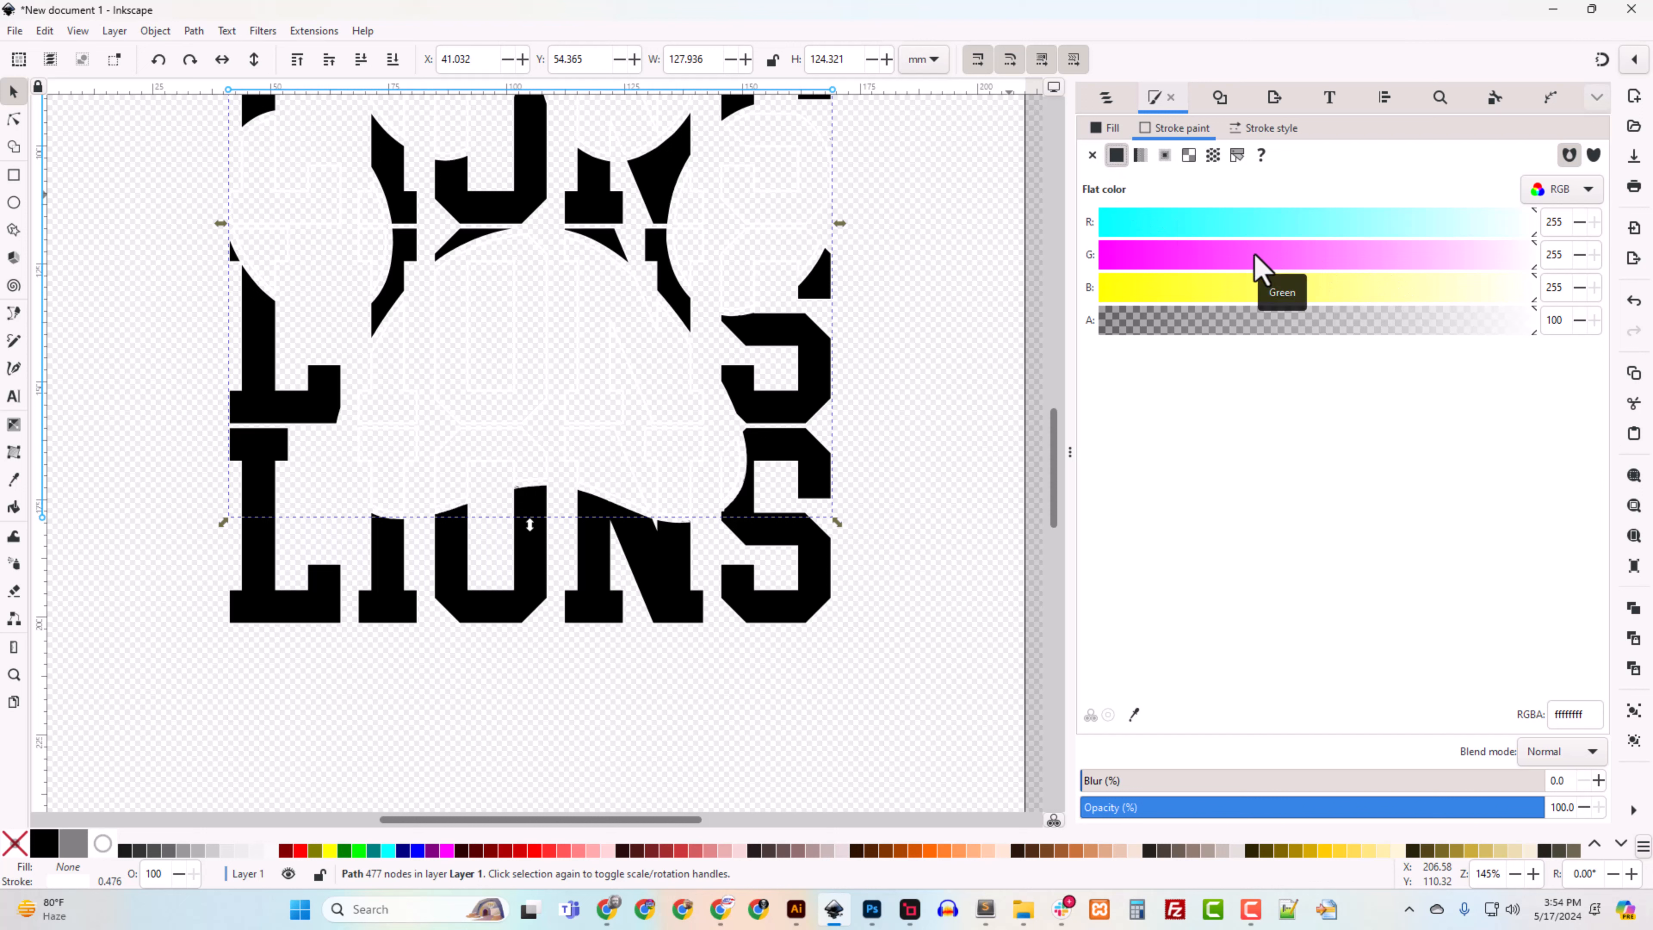
click(1254, 268)
click(1212, 260)
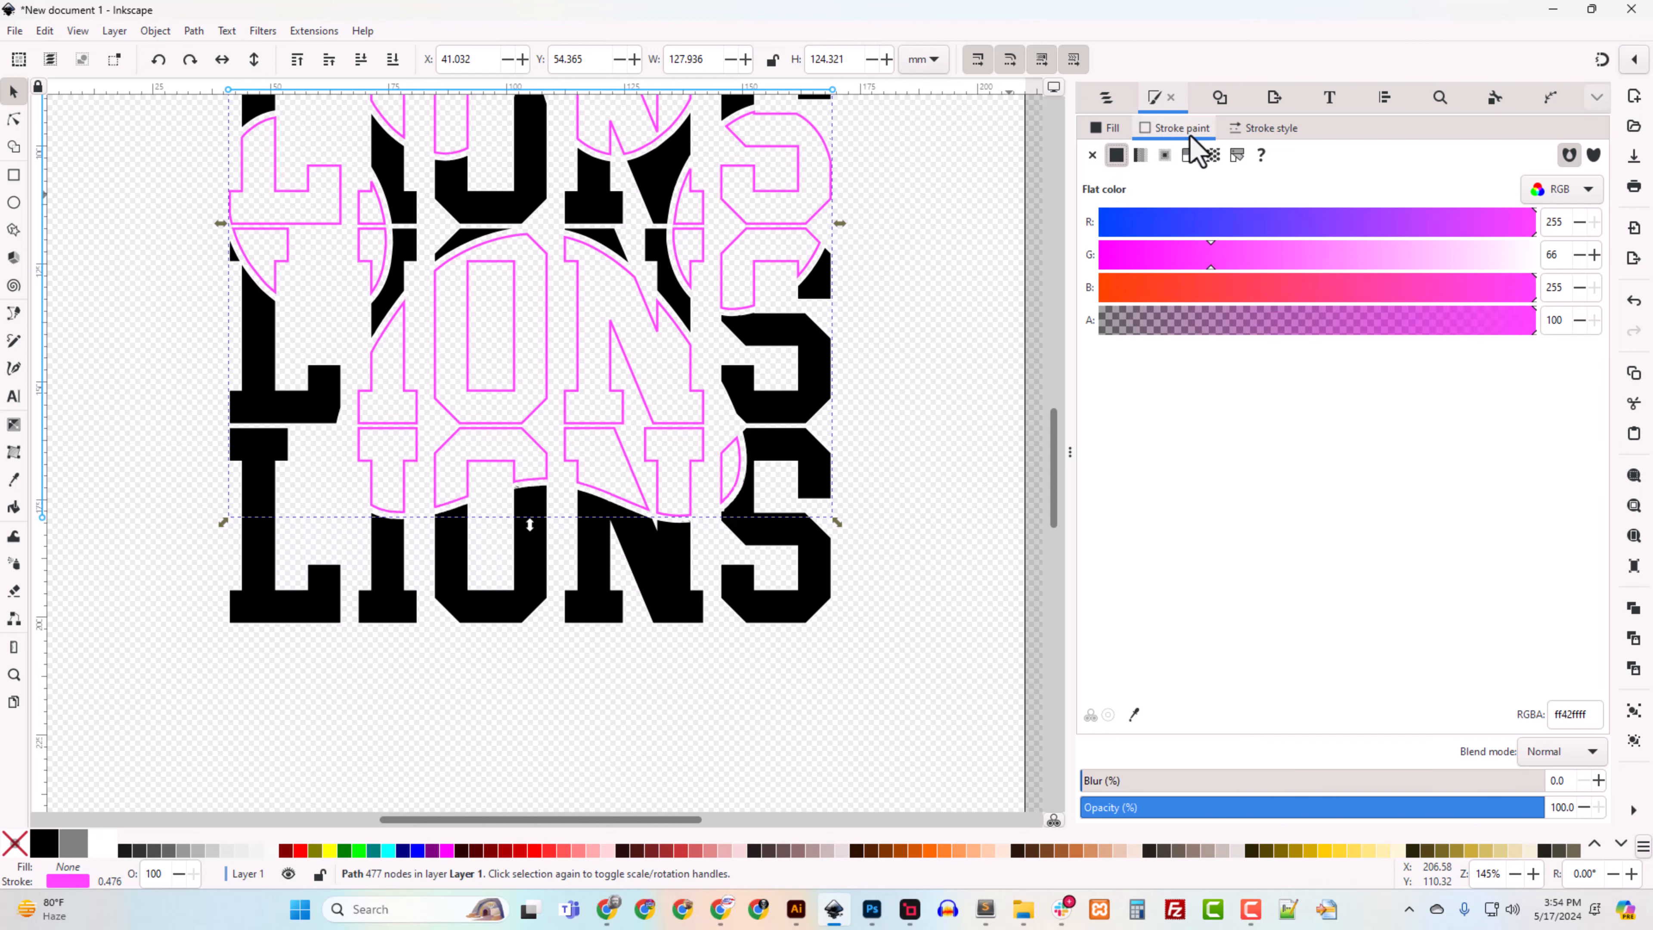
Step: Set the stroke width of Intersected_Text to 0.776 mm
click(1265, 128)
scroll(892, 409, up, 5)
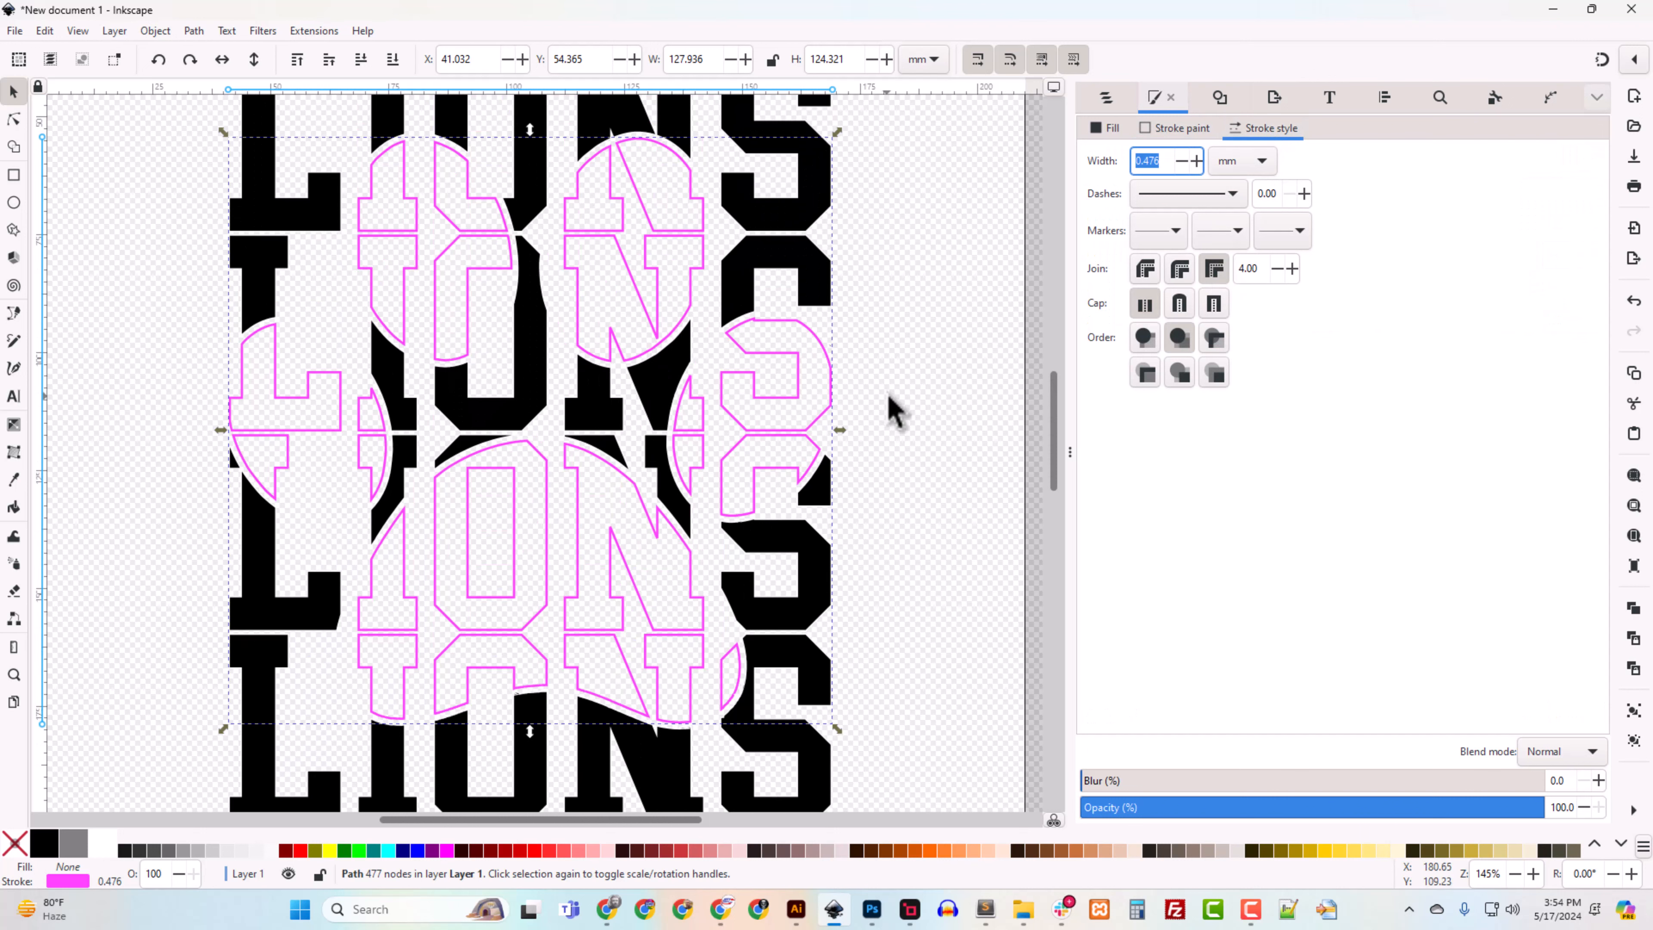
click(1196, 160)
click(1196, 160)
click(1196, 160)
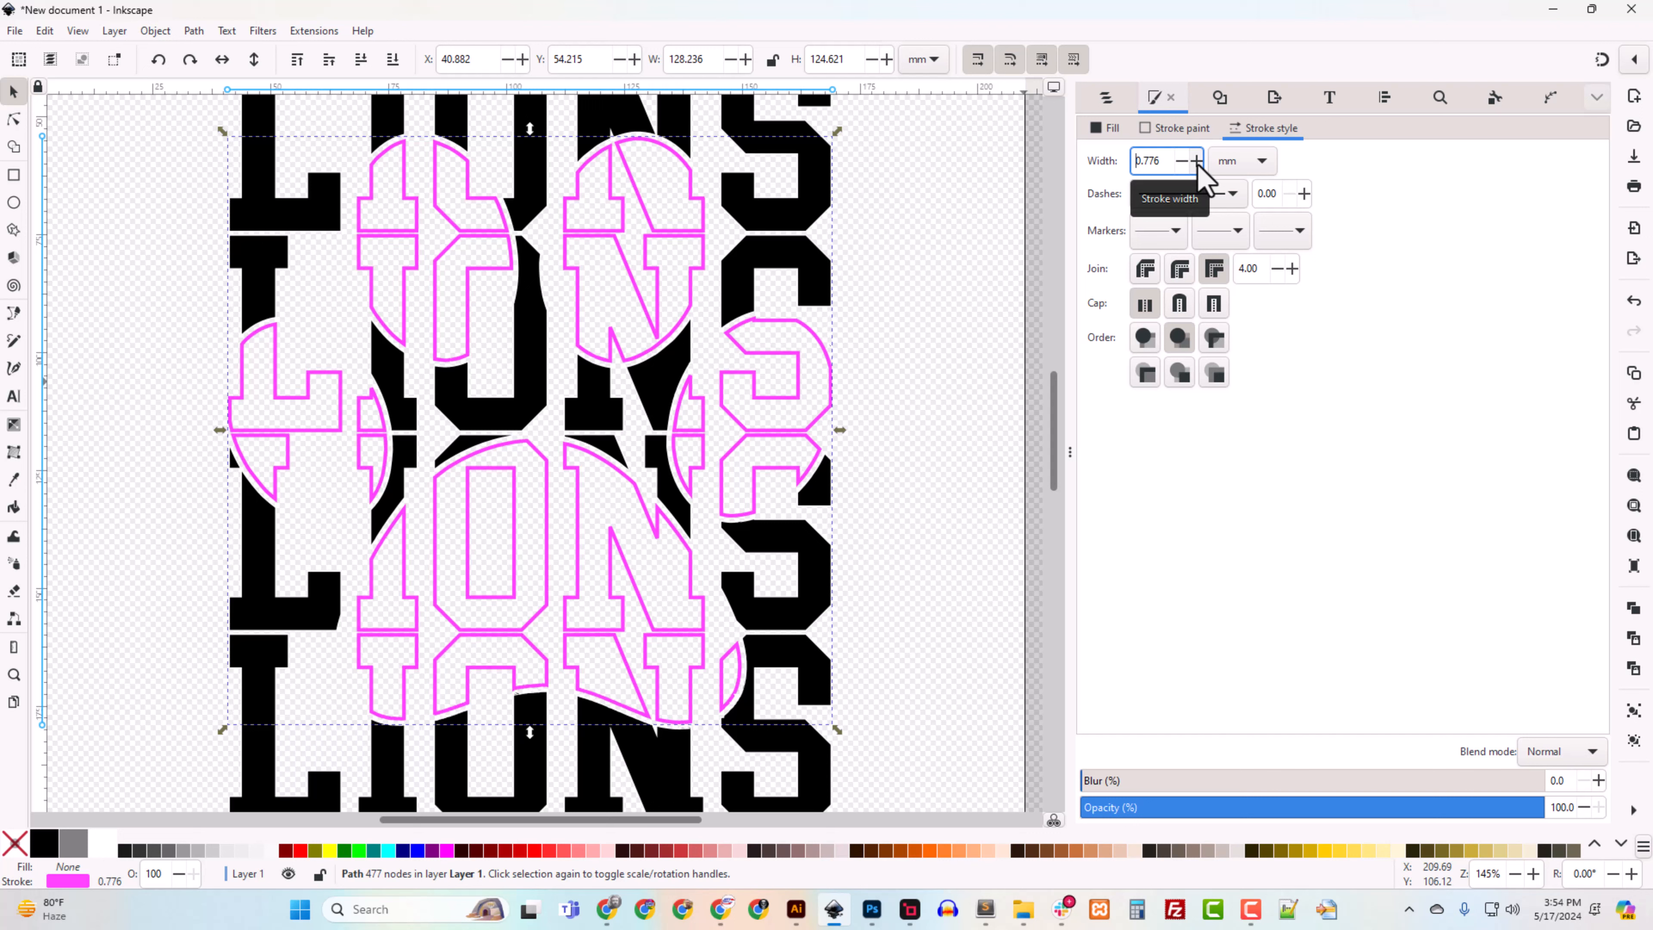
click(1196, 160)
click(1196, 160)
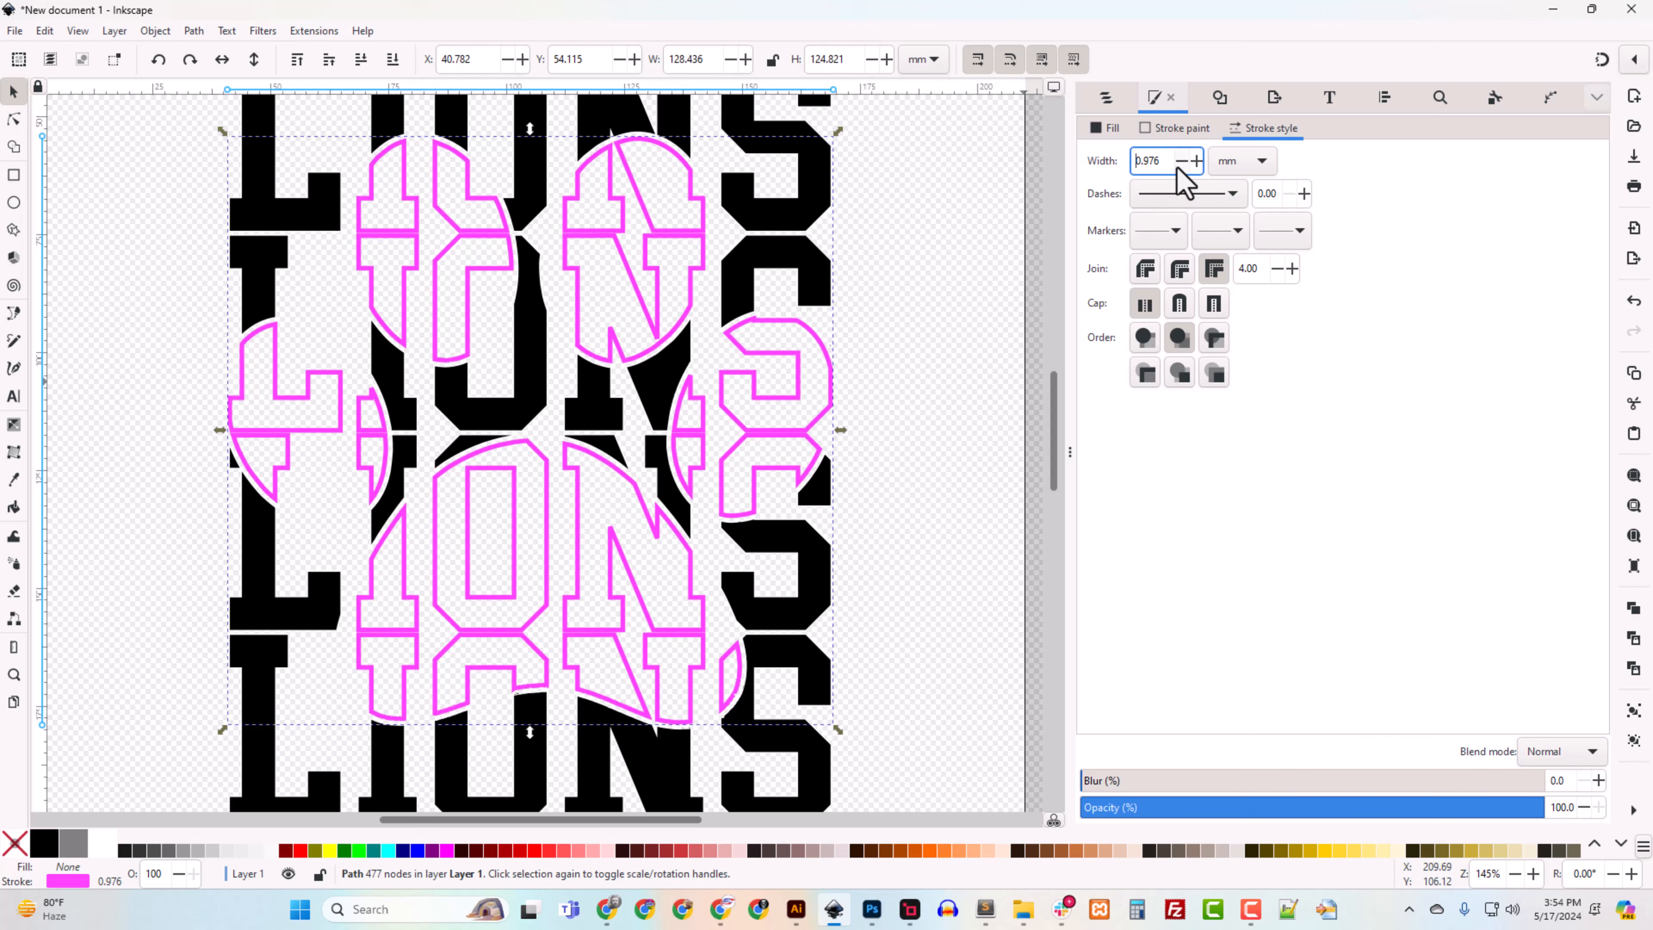
click(1181, 160)
click(1181, 160)
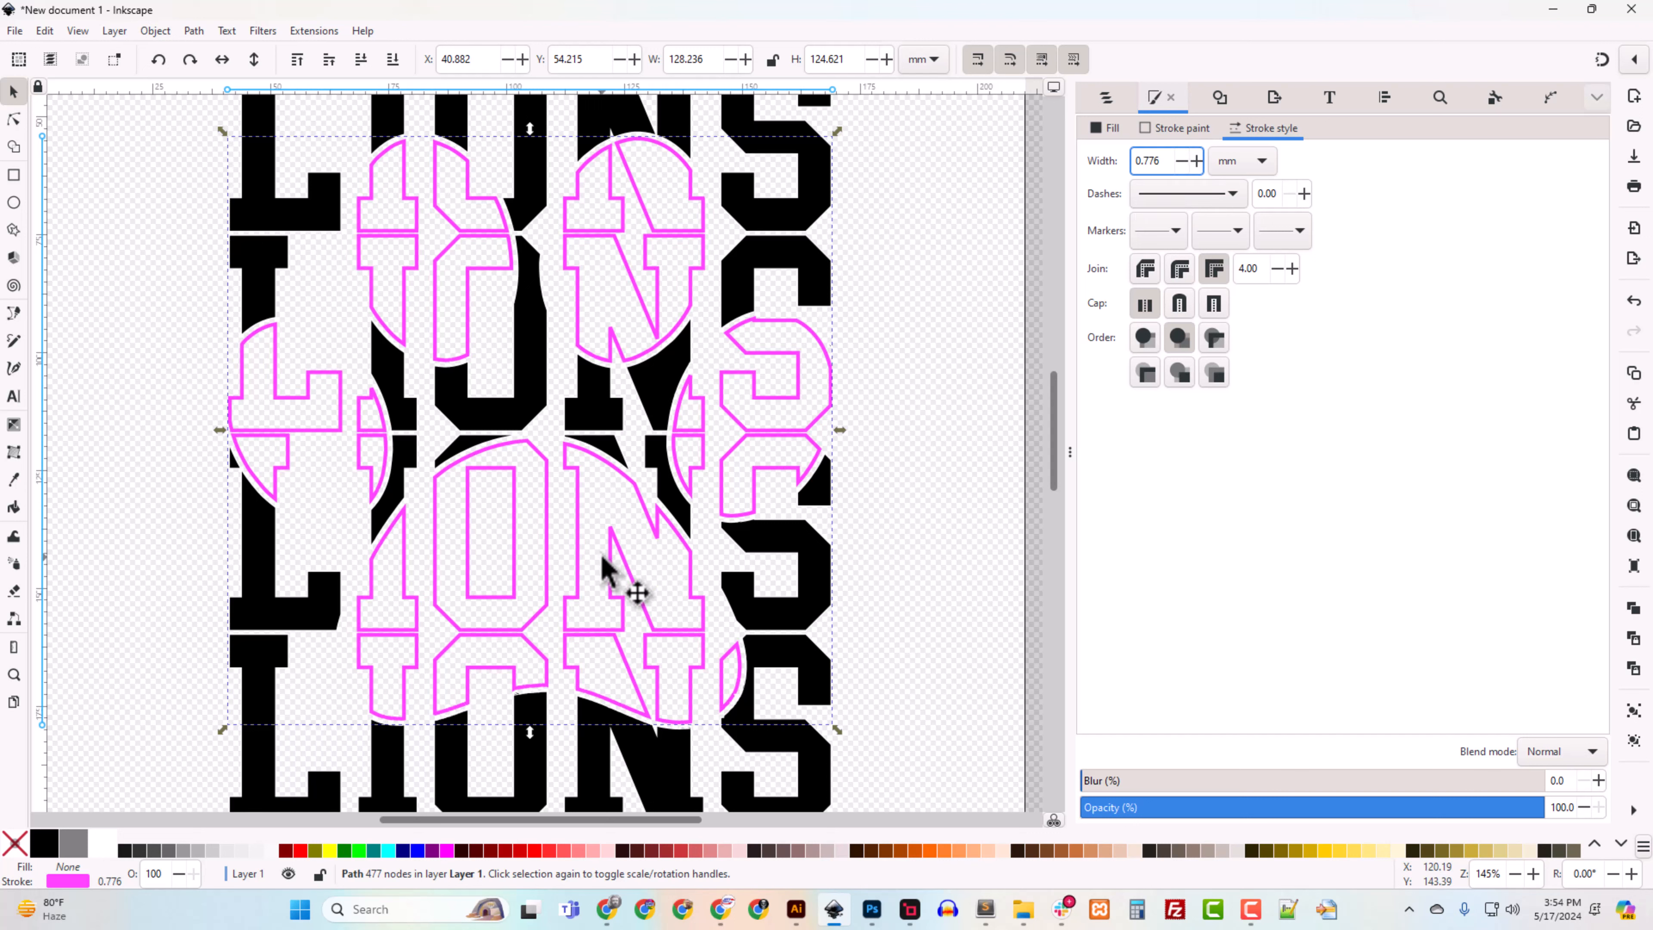
Step: Show the Cheer path and move it above Text as the topmost object in Layer 1
click(1105, 98)
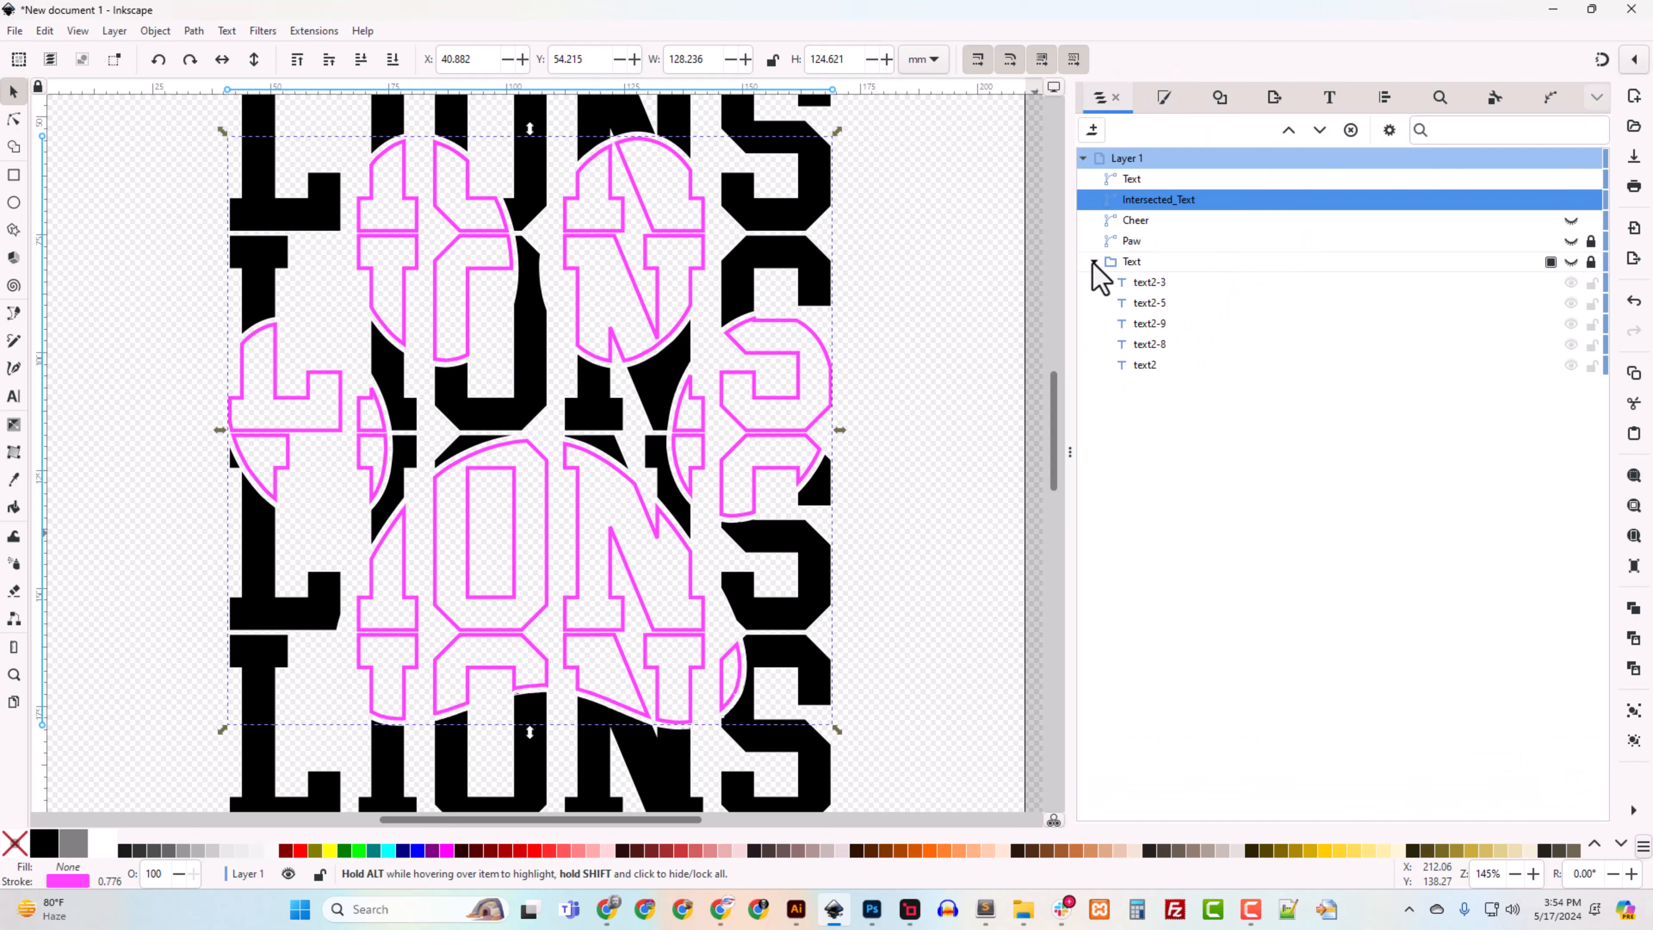
click(1571, 220)
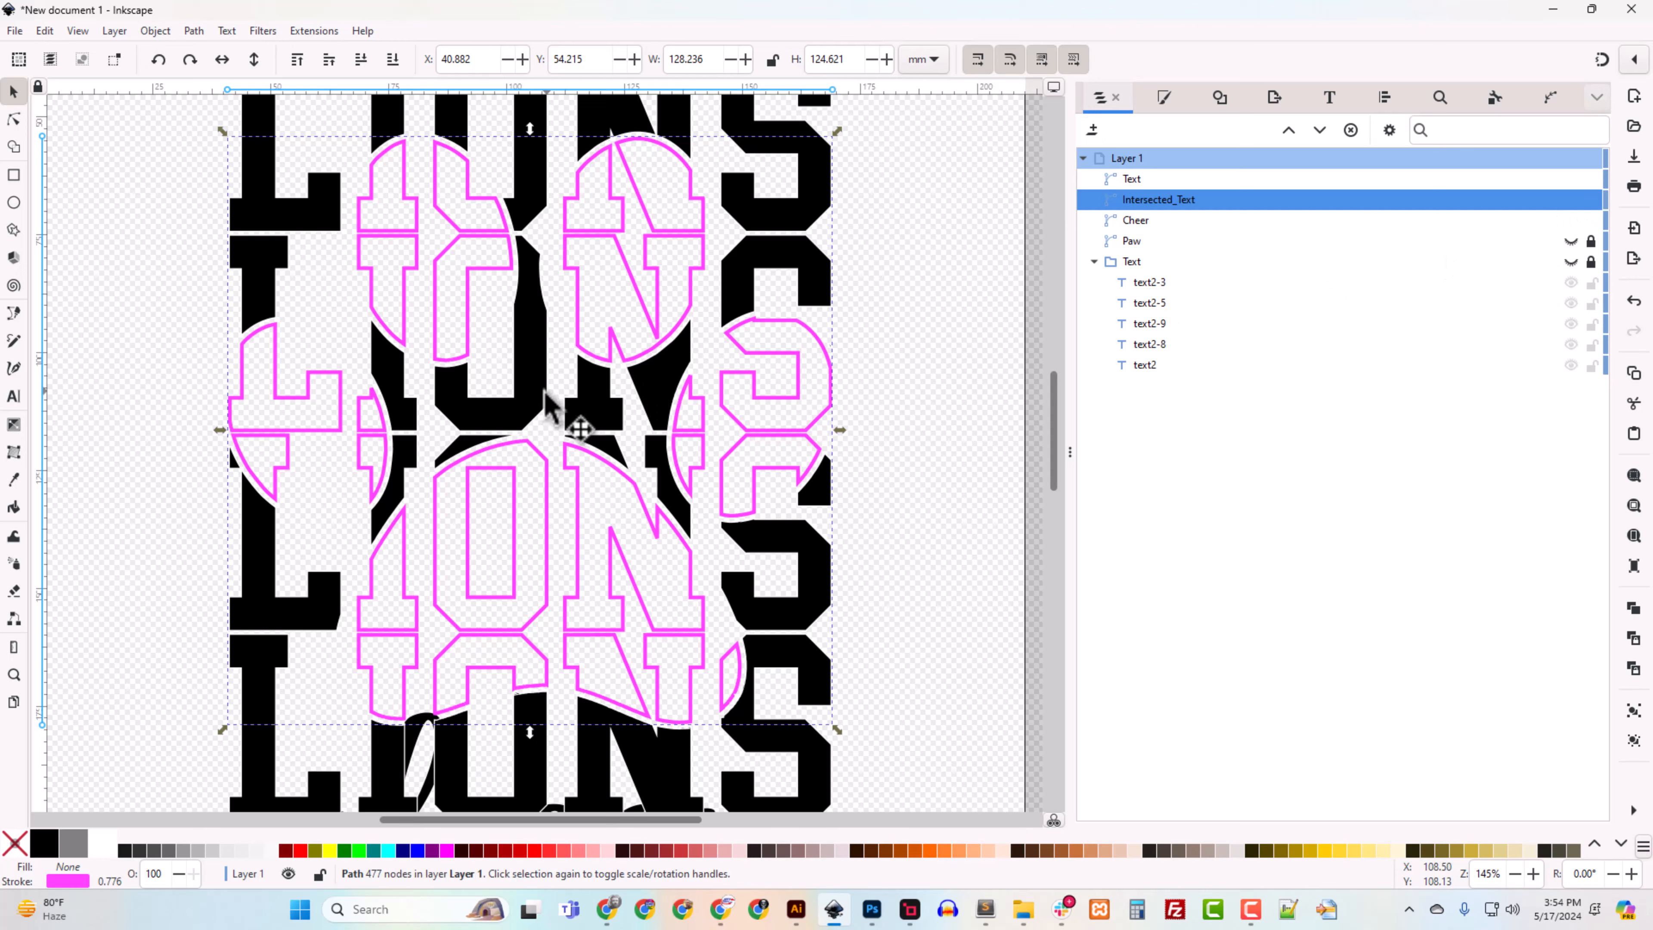
scroll(544, 390, down, 5)
click(522, 739)
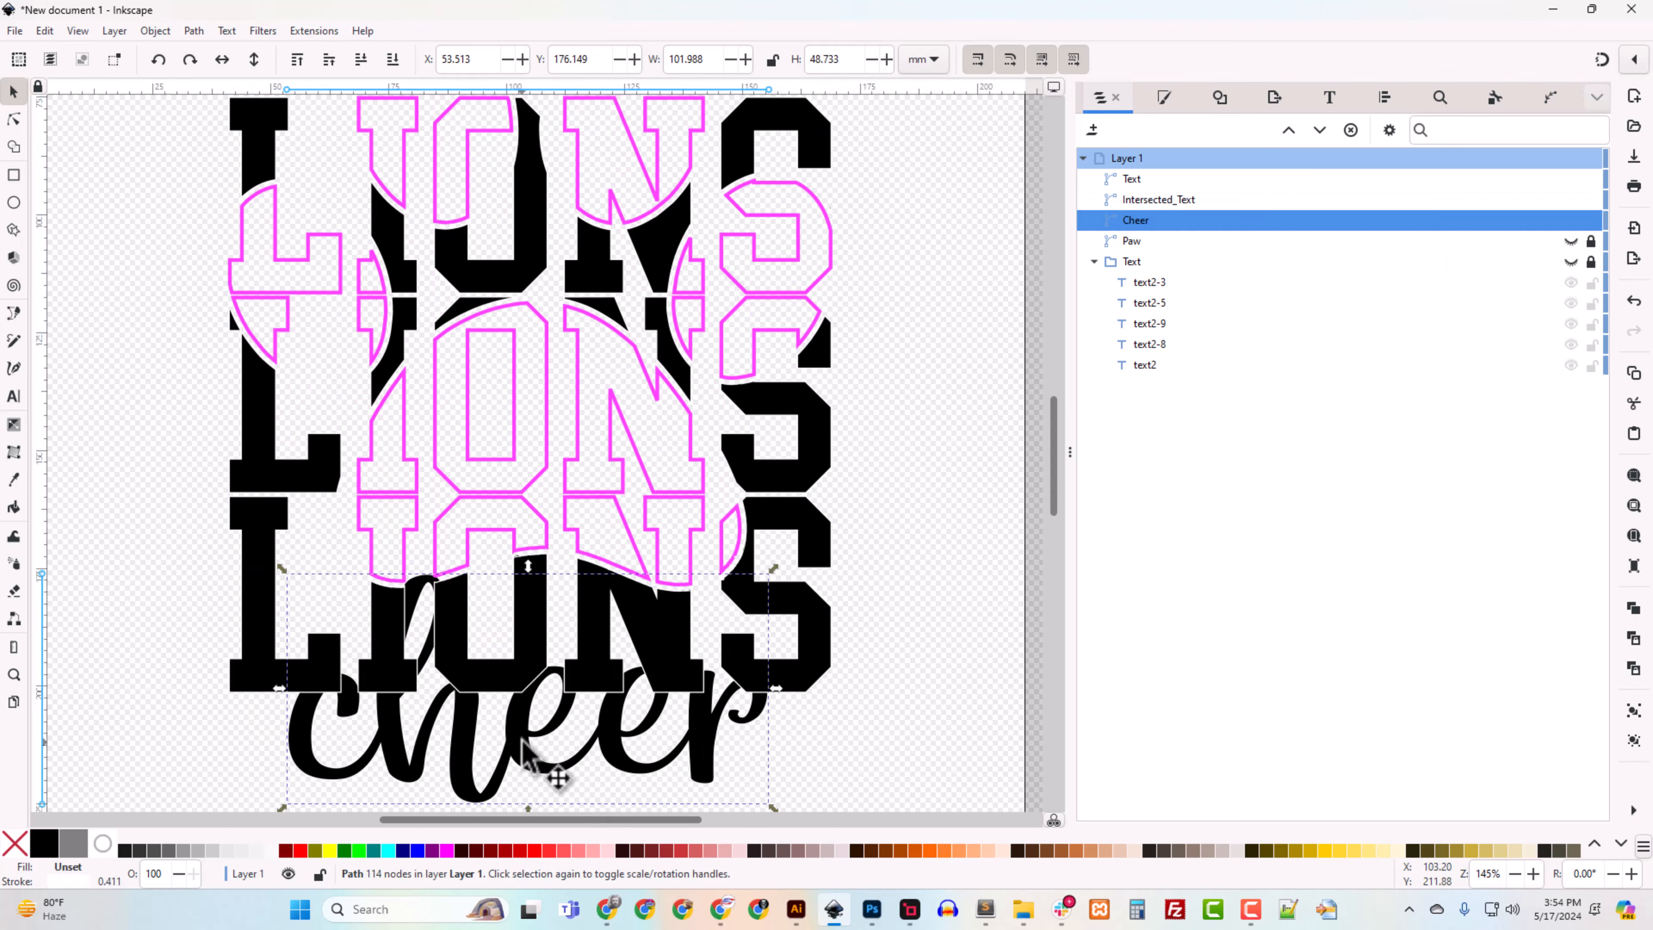
drag(1155, 219, 1145, 176)
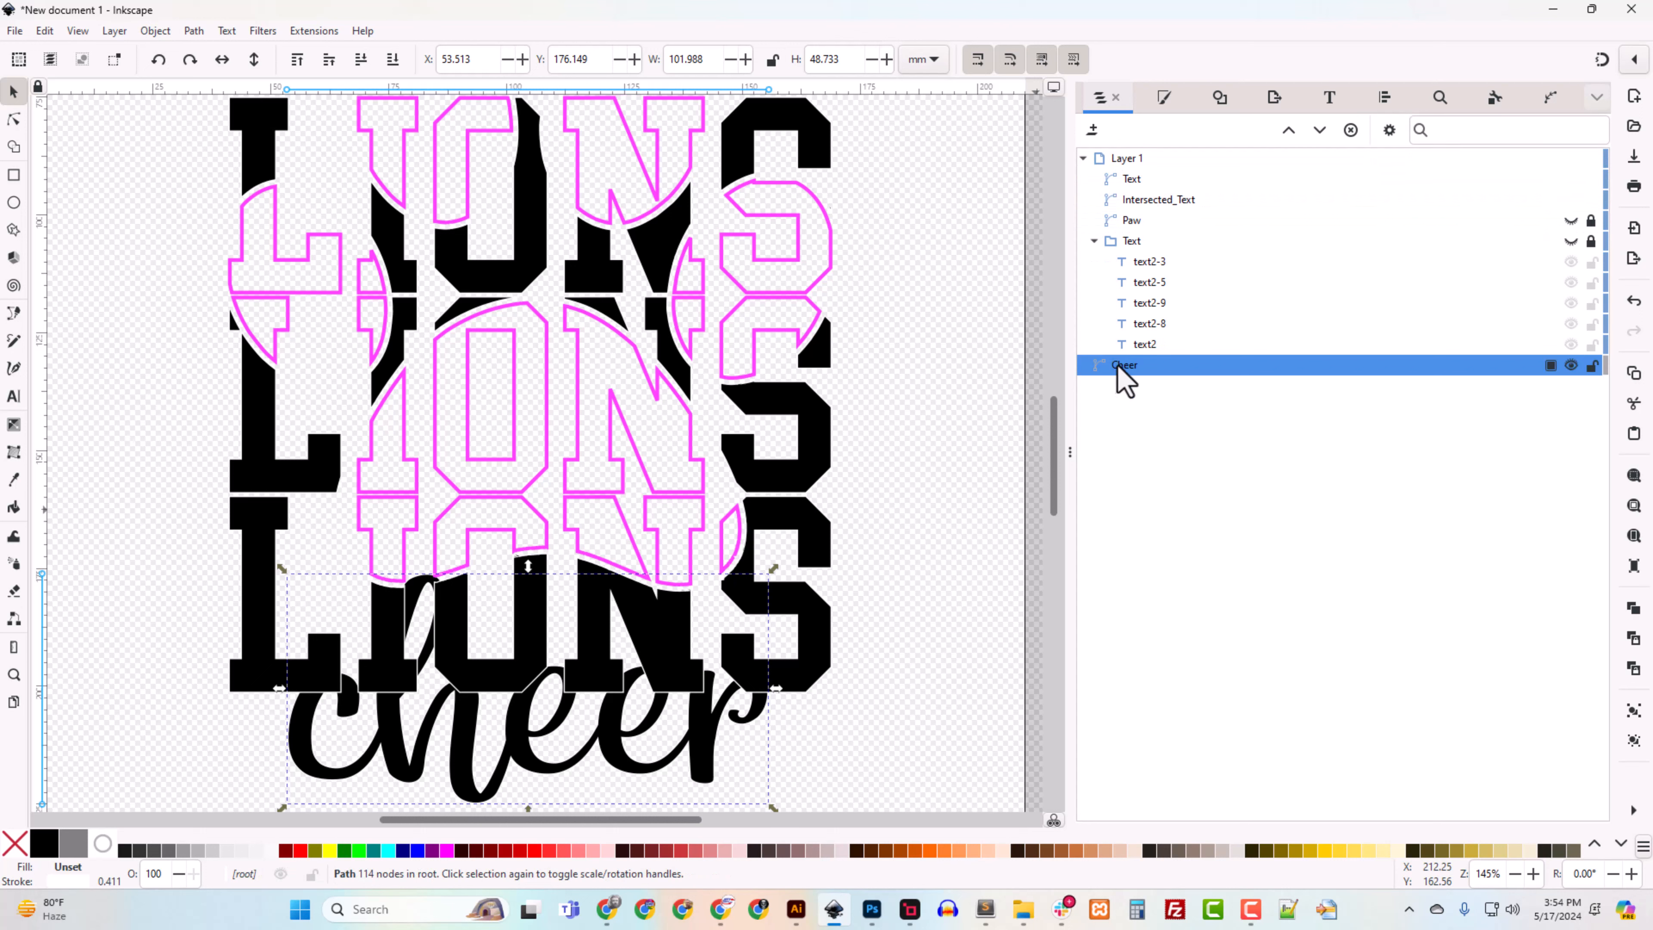
drag(1119, 367, 1143, 171)
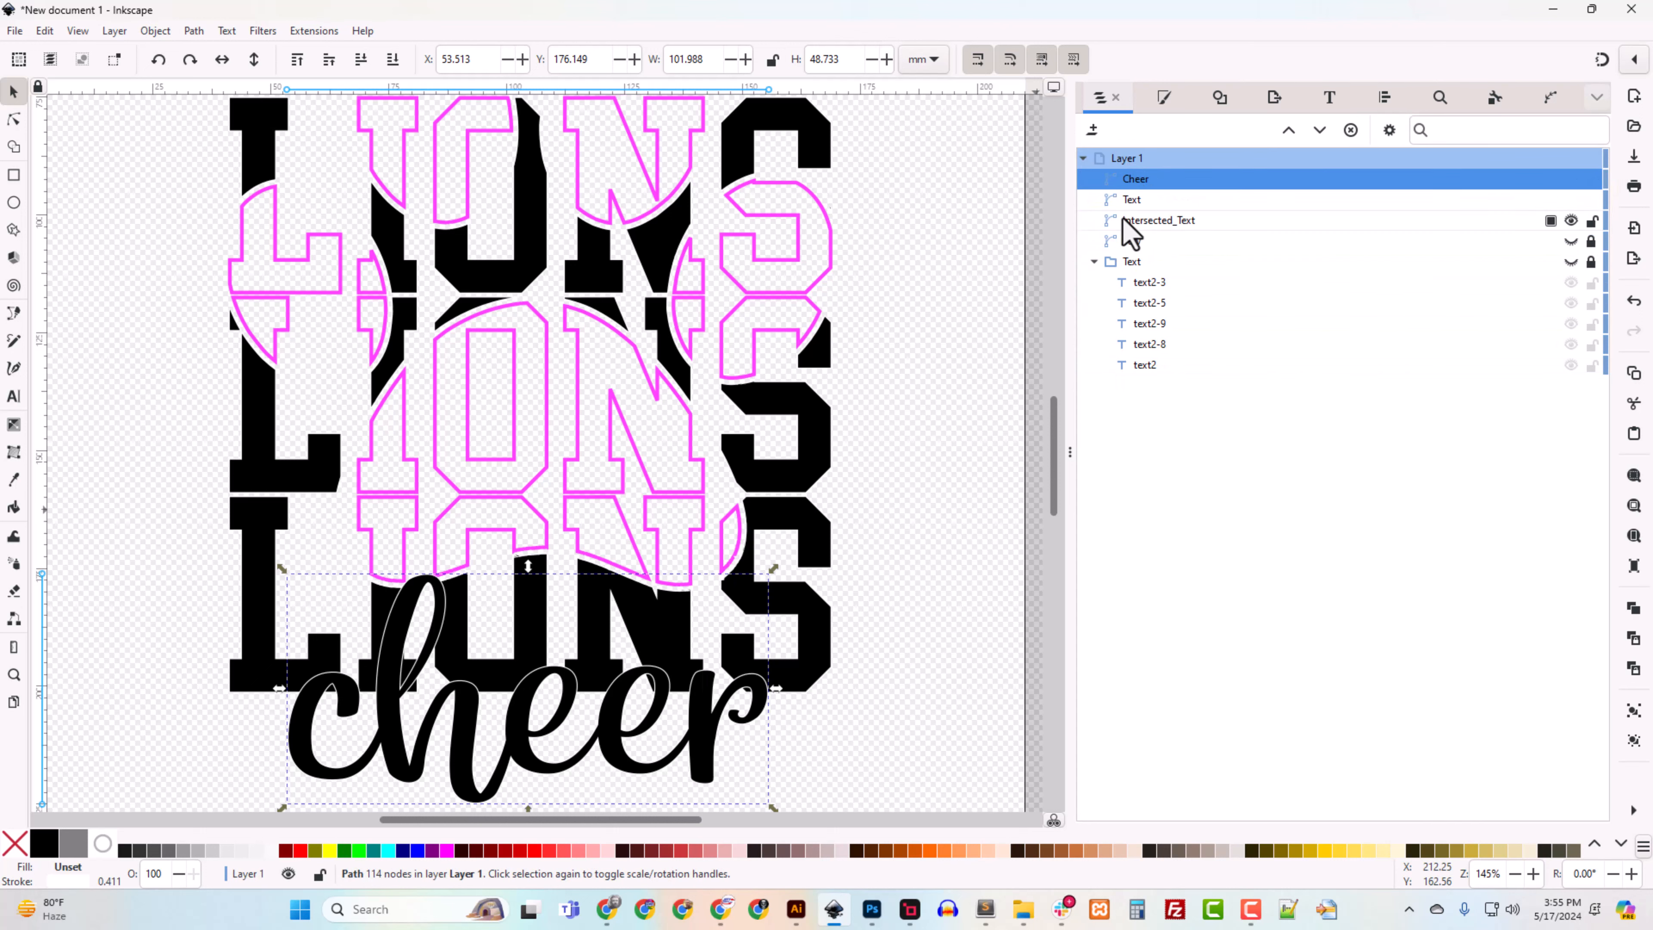
Step: Move the hidden Paw path into the hidden Text group and rename the group Junk
click(1132, 243)
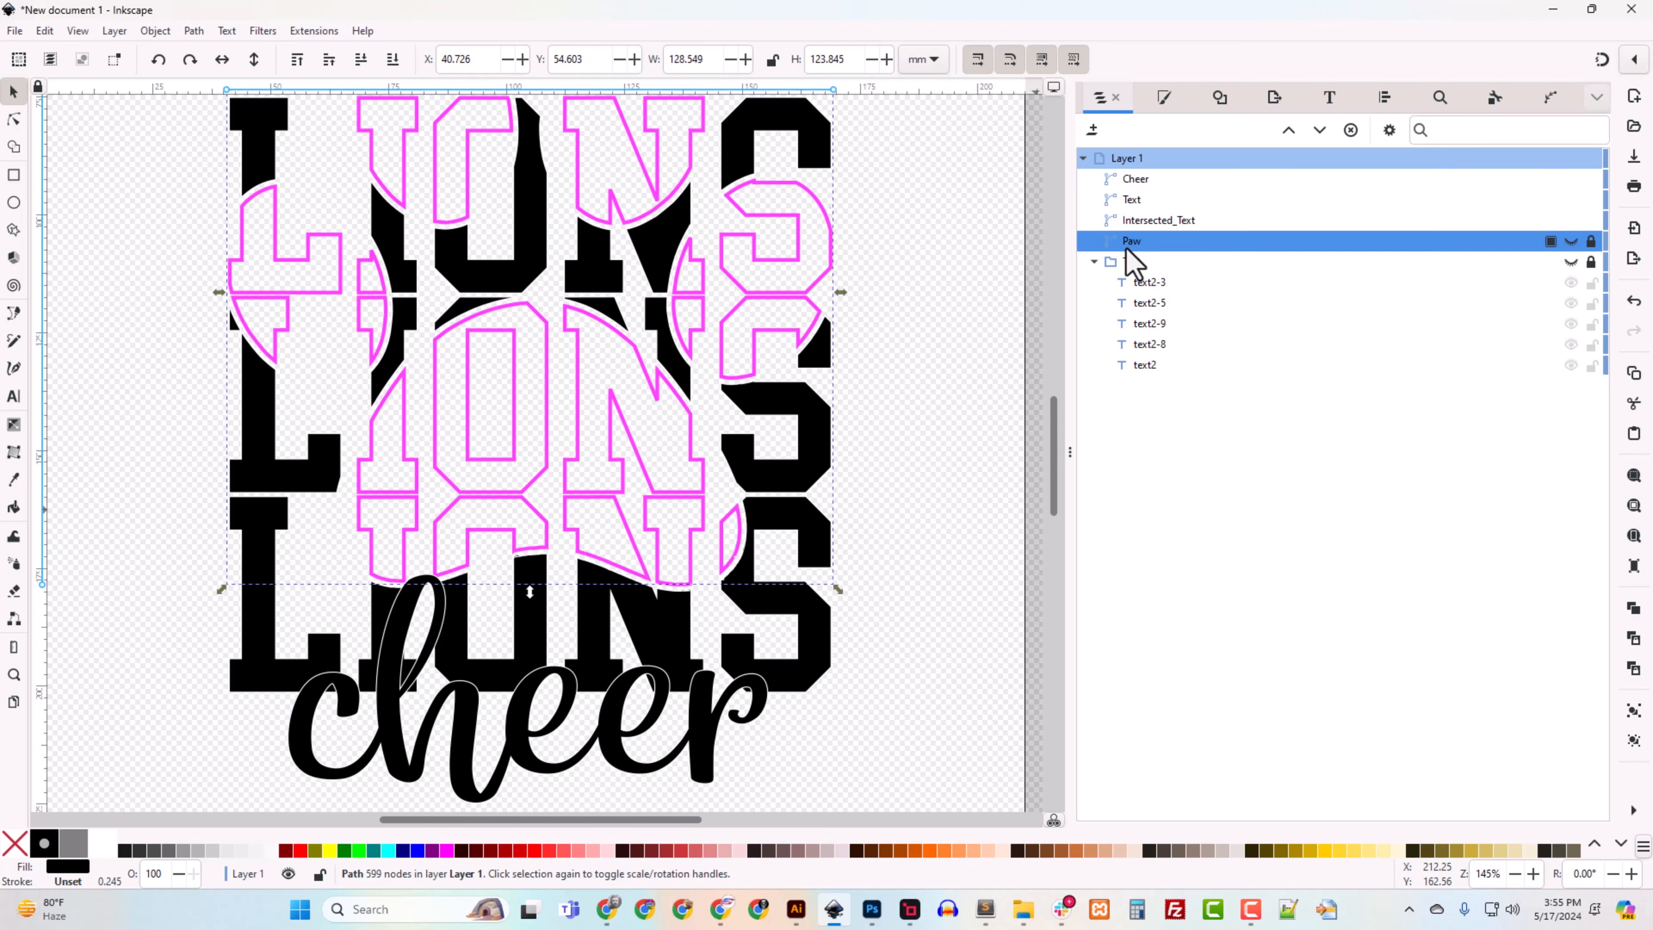
drag(1125, 246, 1129, 264)
double_click(1132, 243)
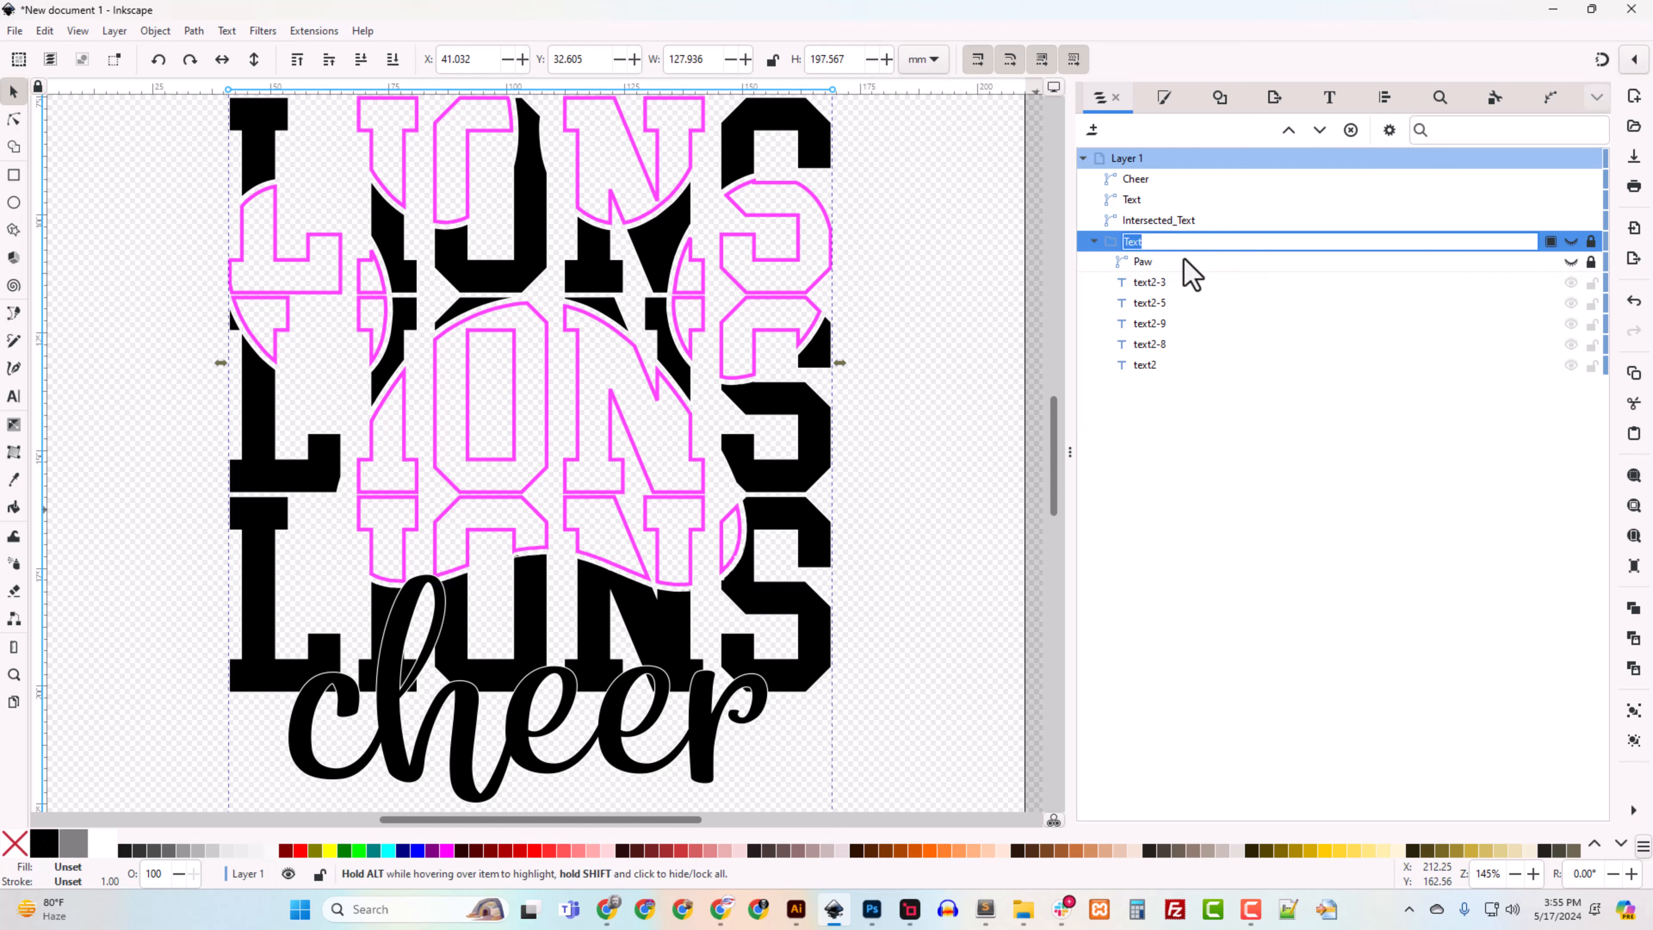
key(Return)
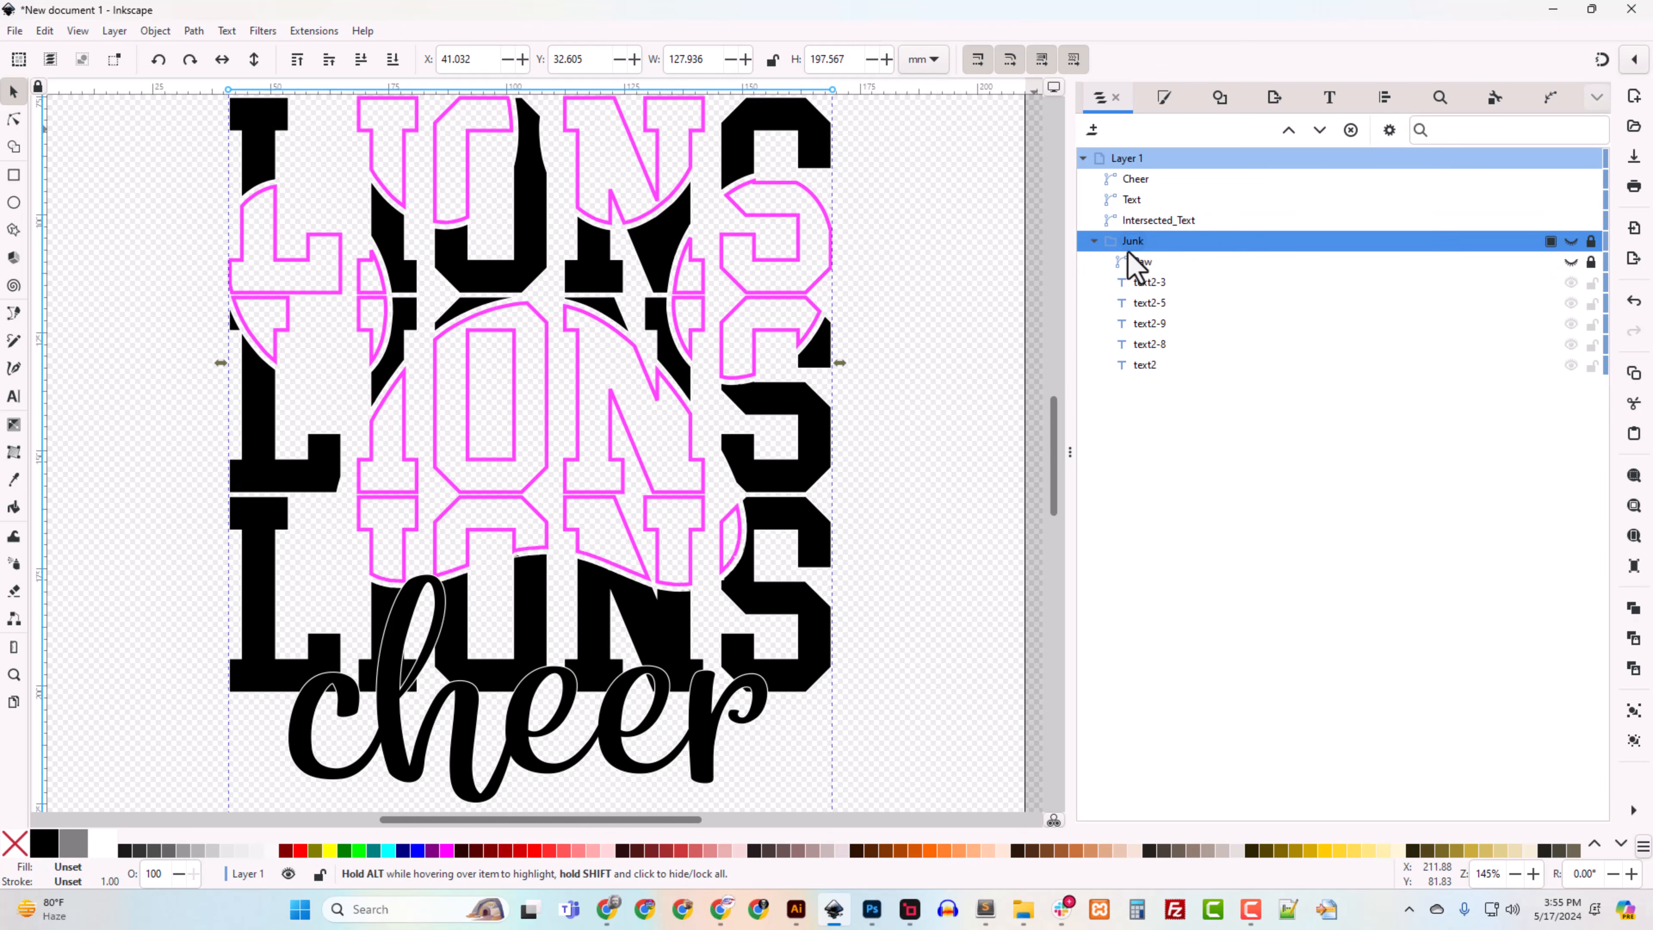
Step: Fill the Cheer path with flat green 00cd00
click(1145, 221)
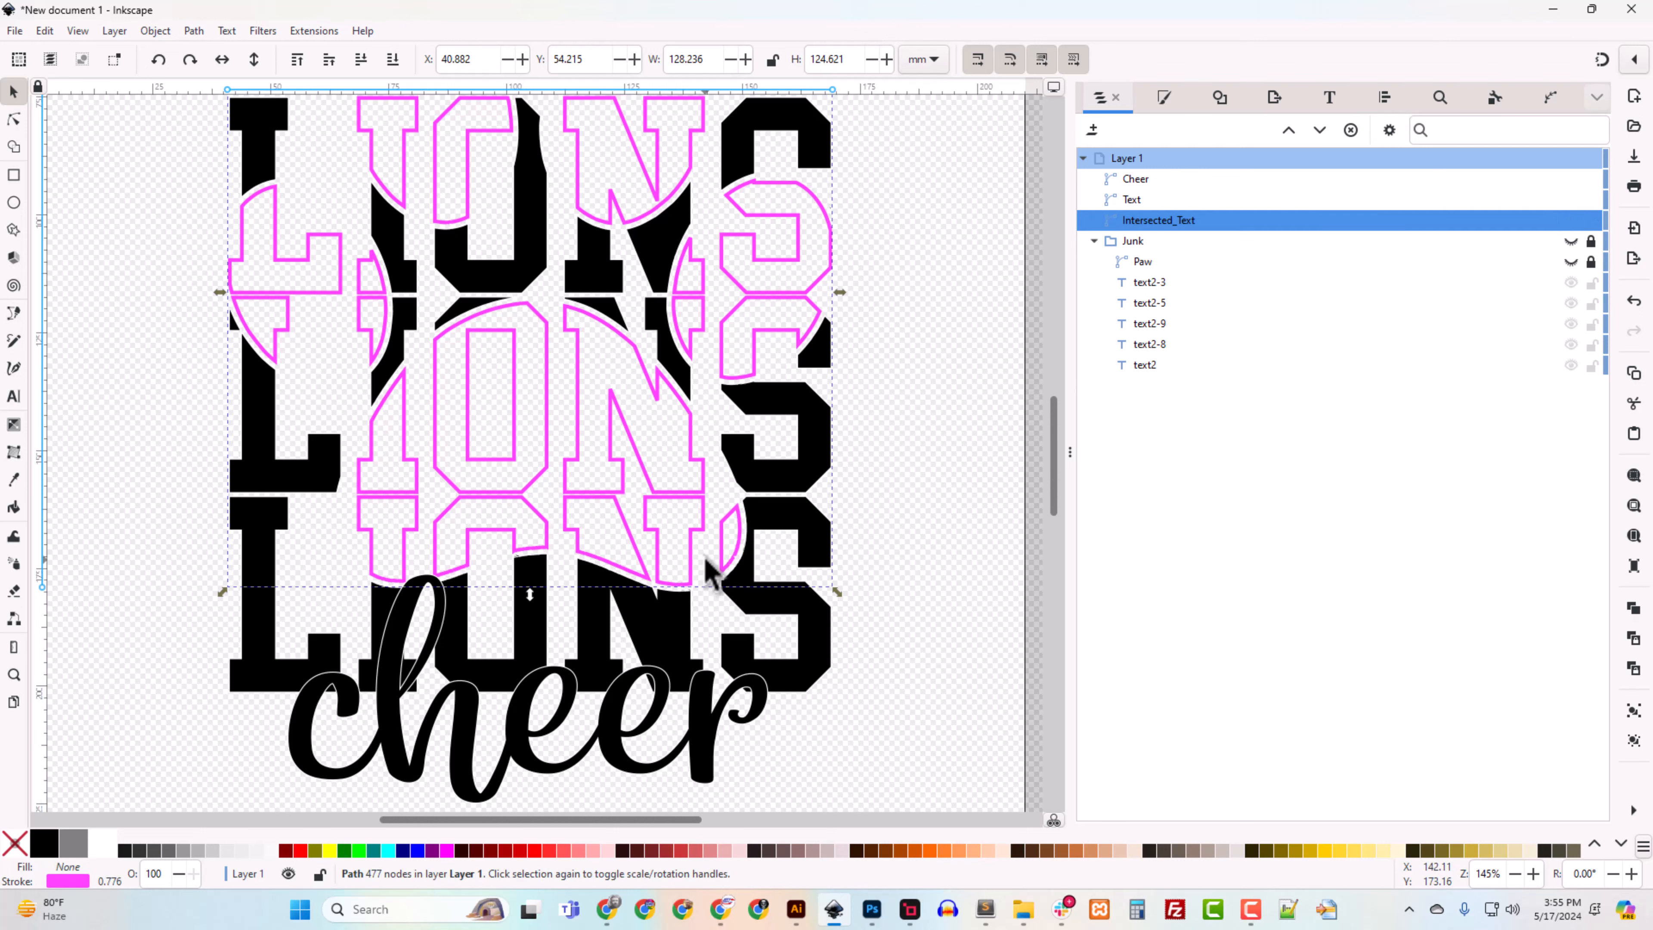
key(5)
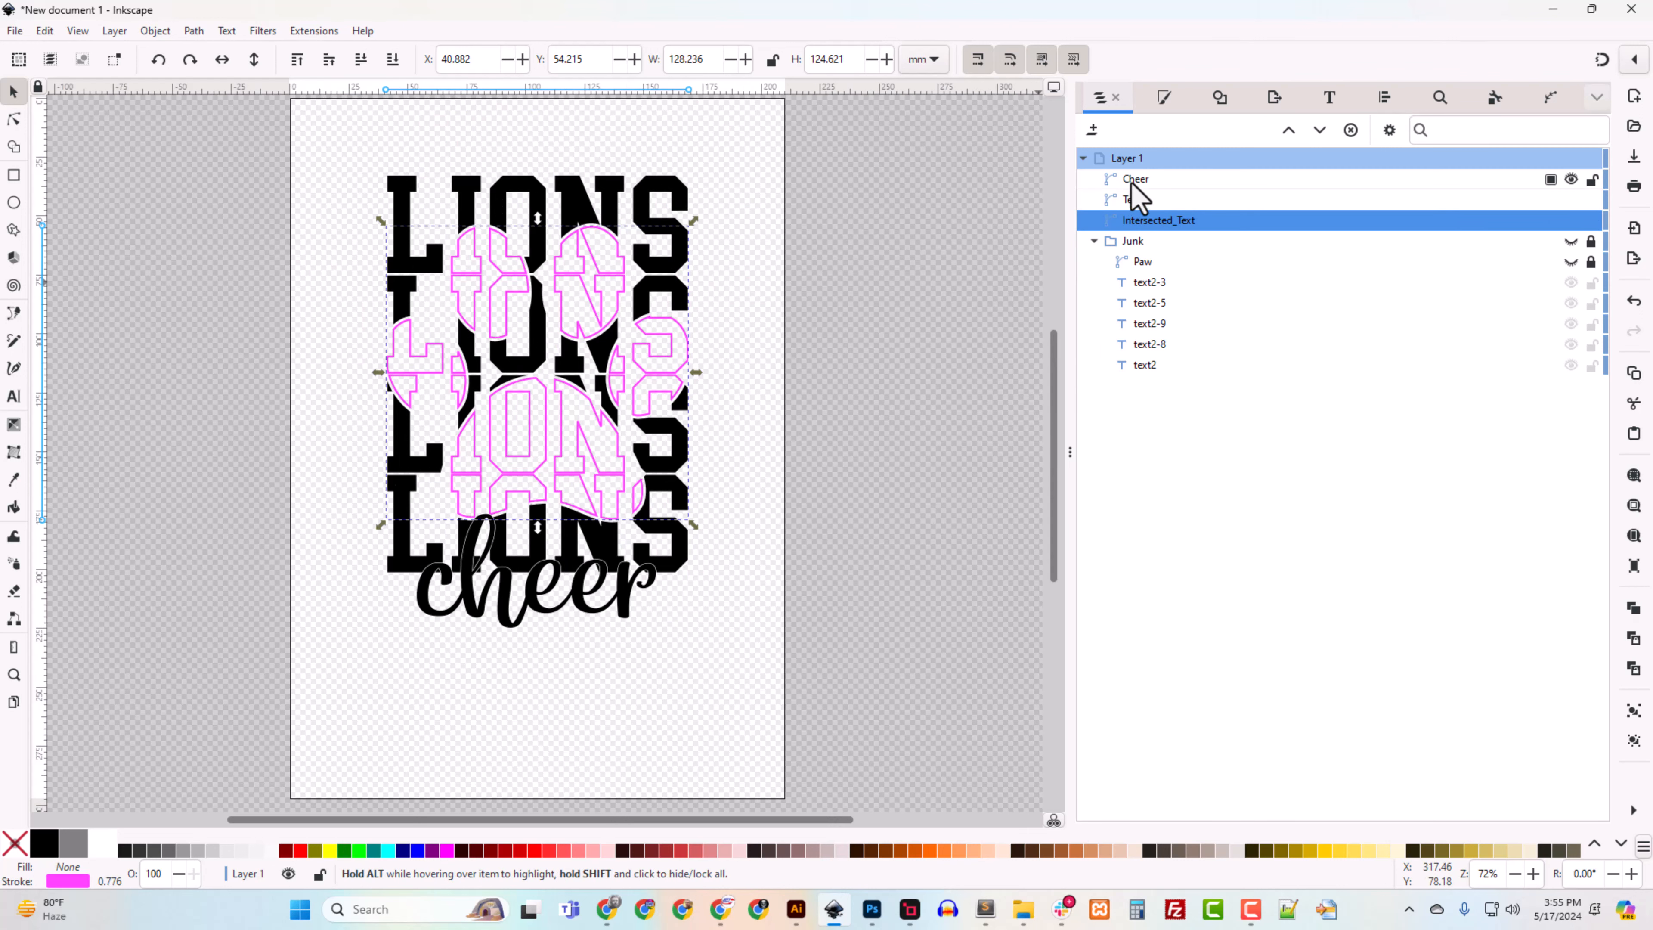
click(1135, 179)
click(1163, 99)
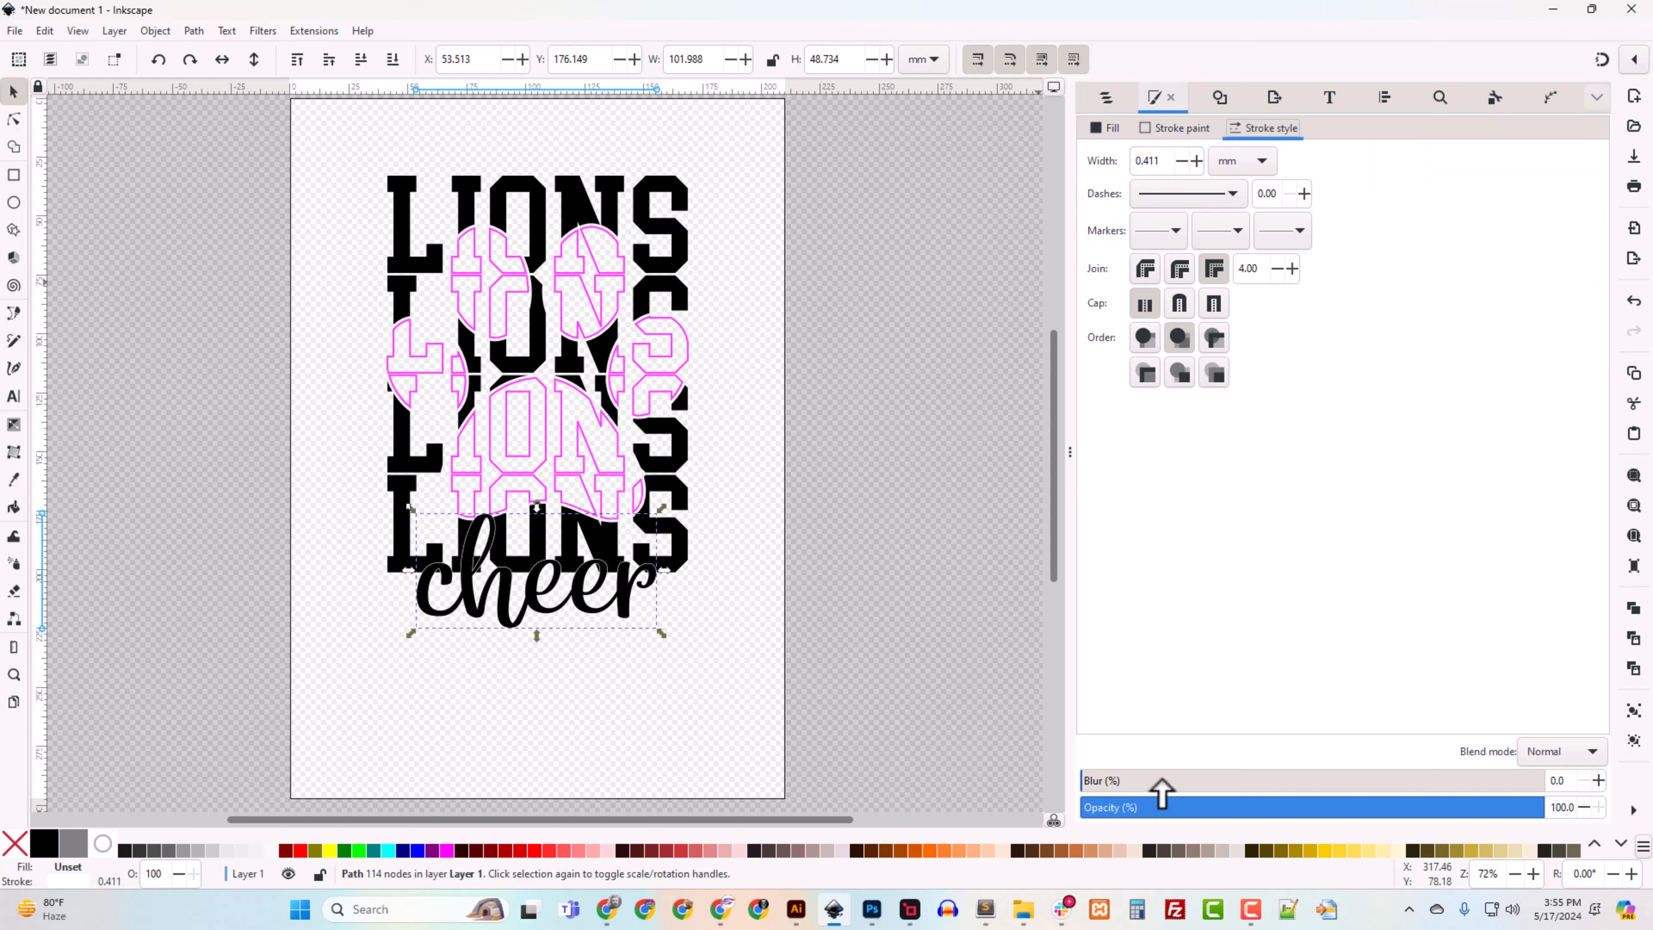
click(1105, 127)
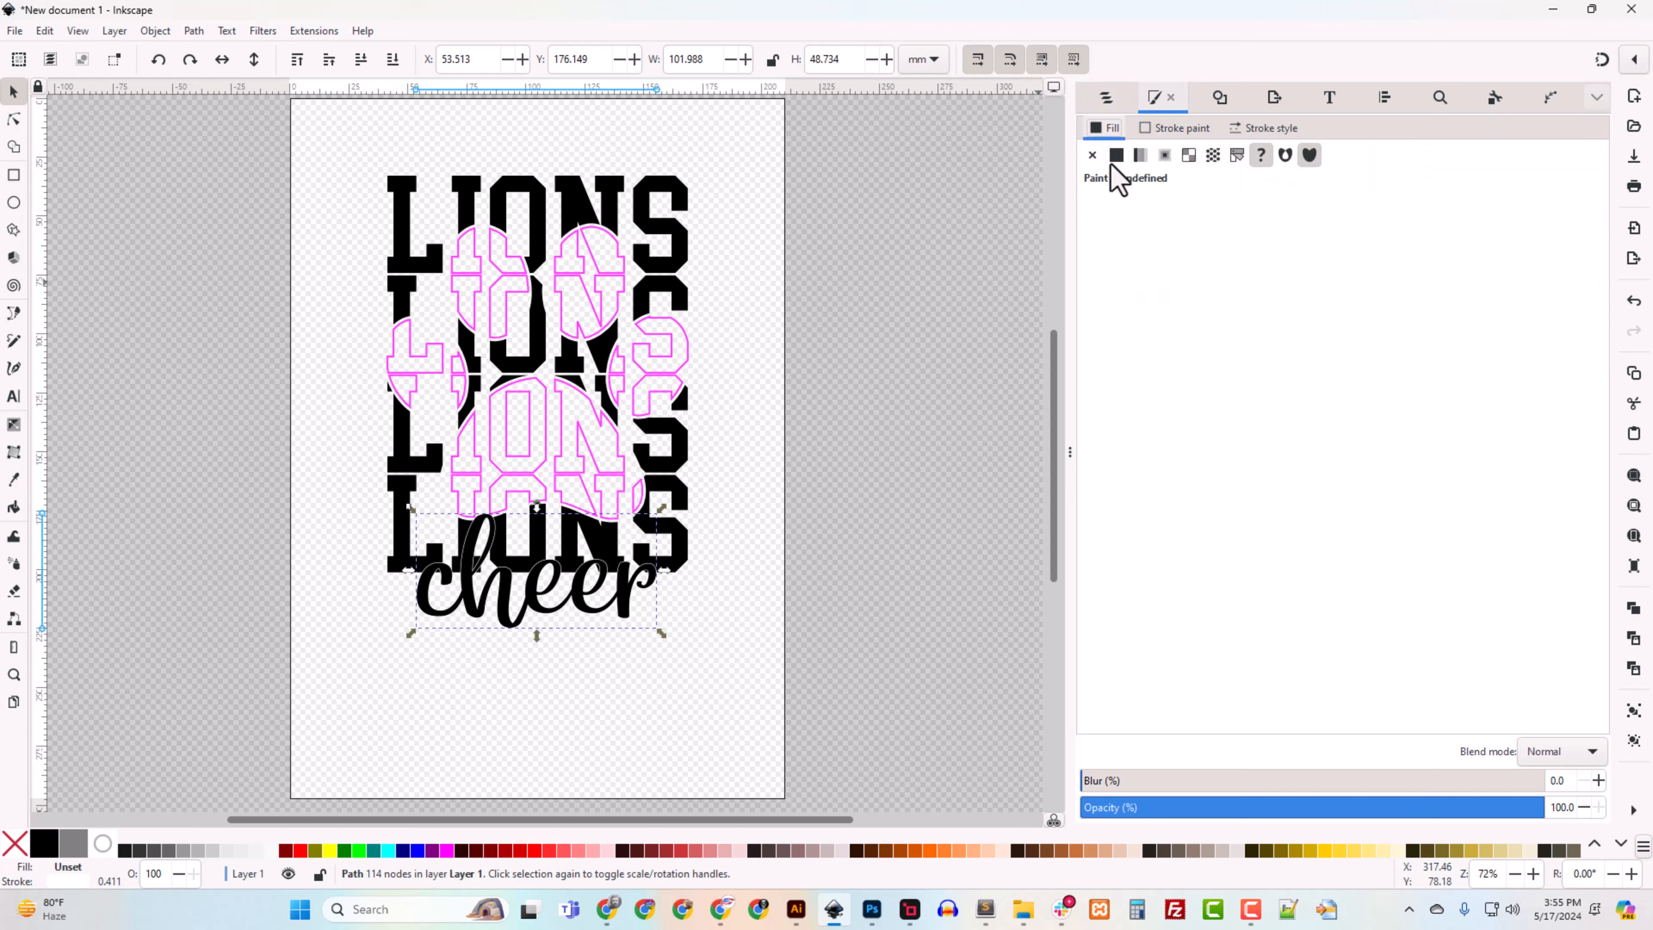
click(1115, 155)
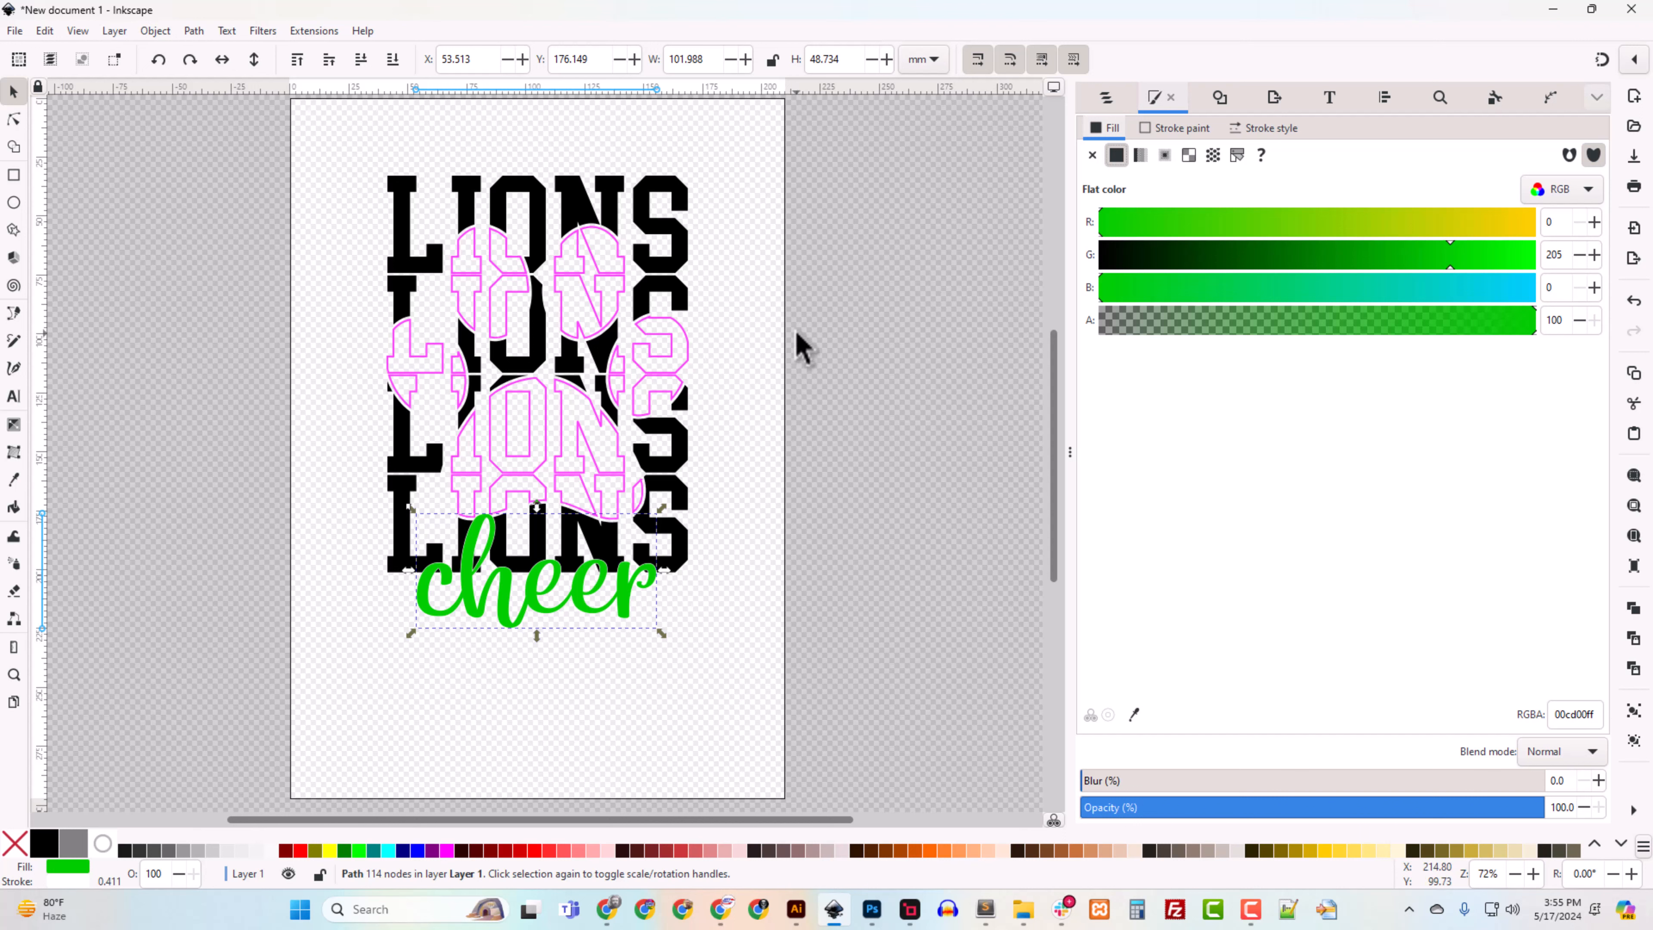
Step: Deselect everything and resize the page to fit the whole design
click(740, 331)
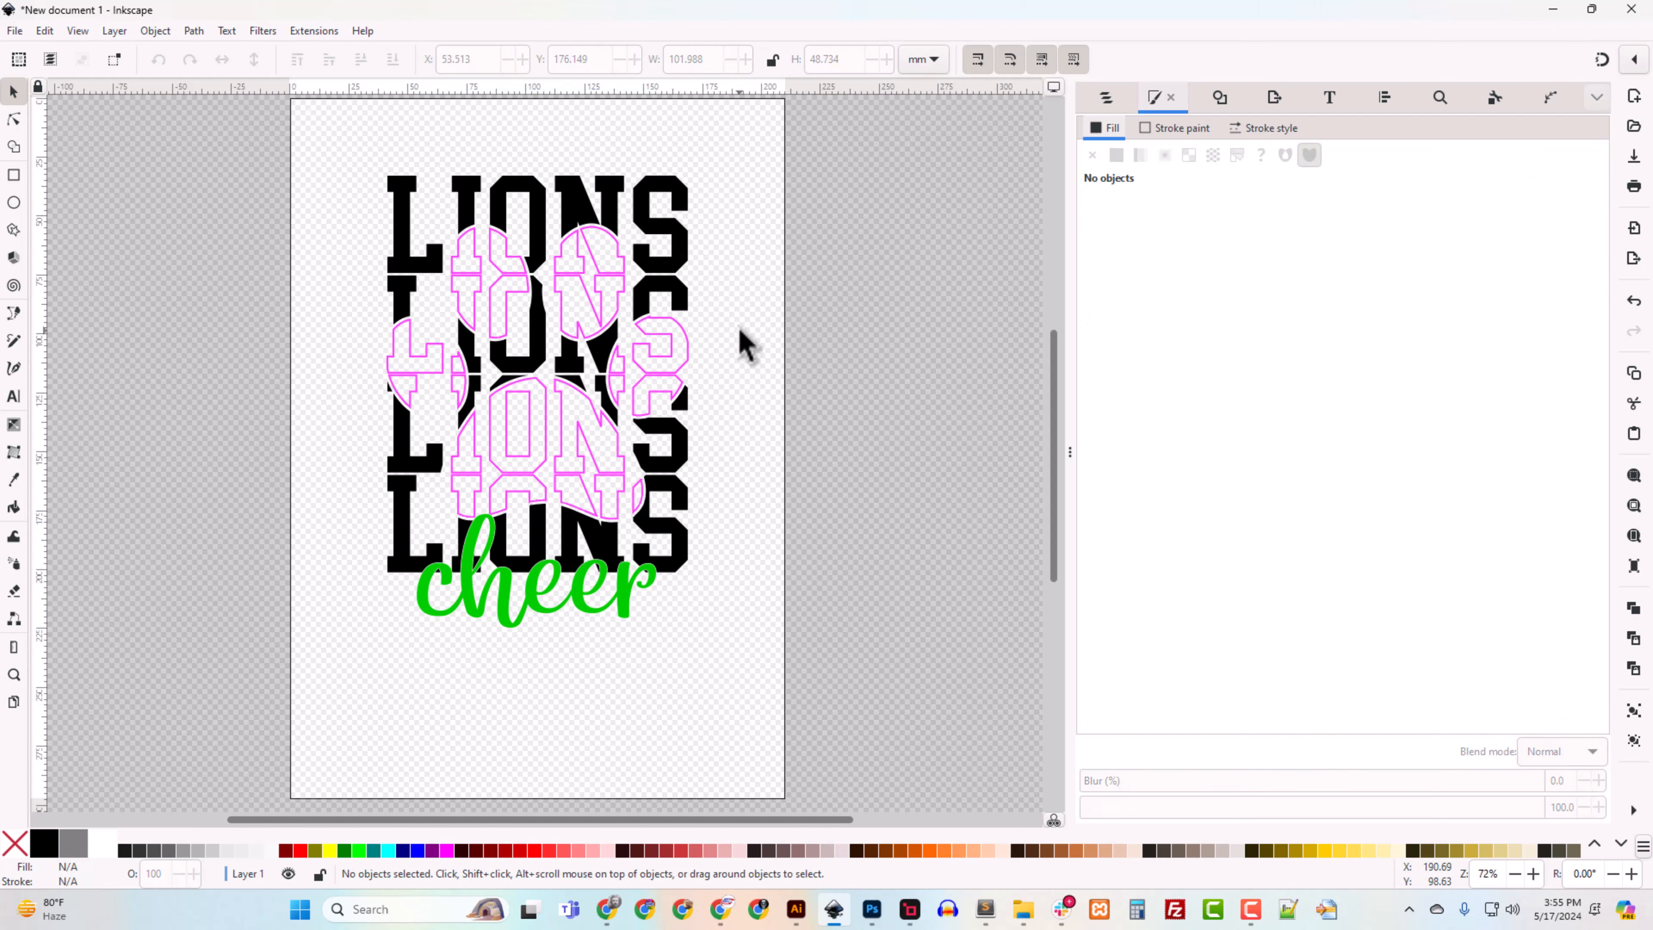
key(ctrl)
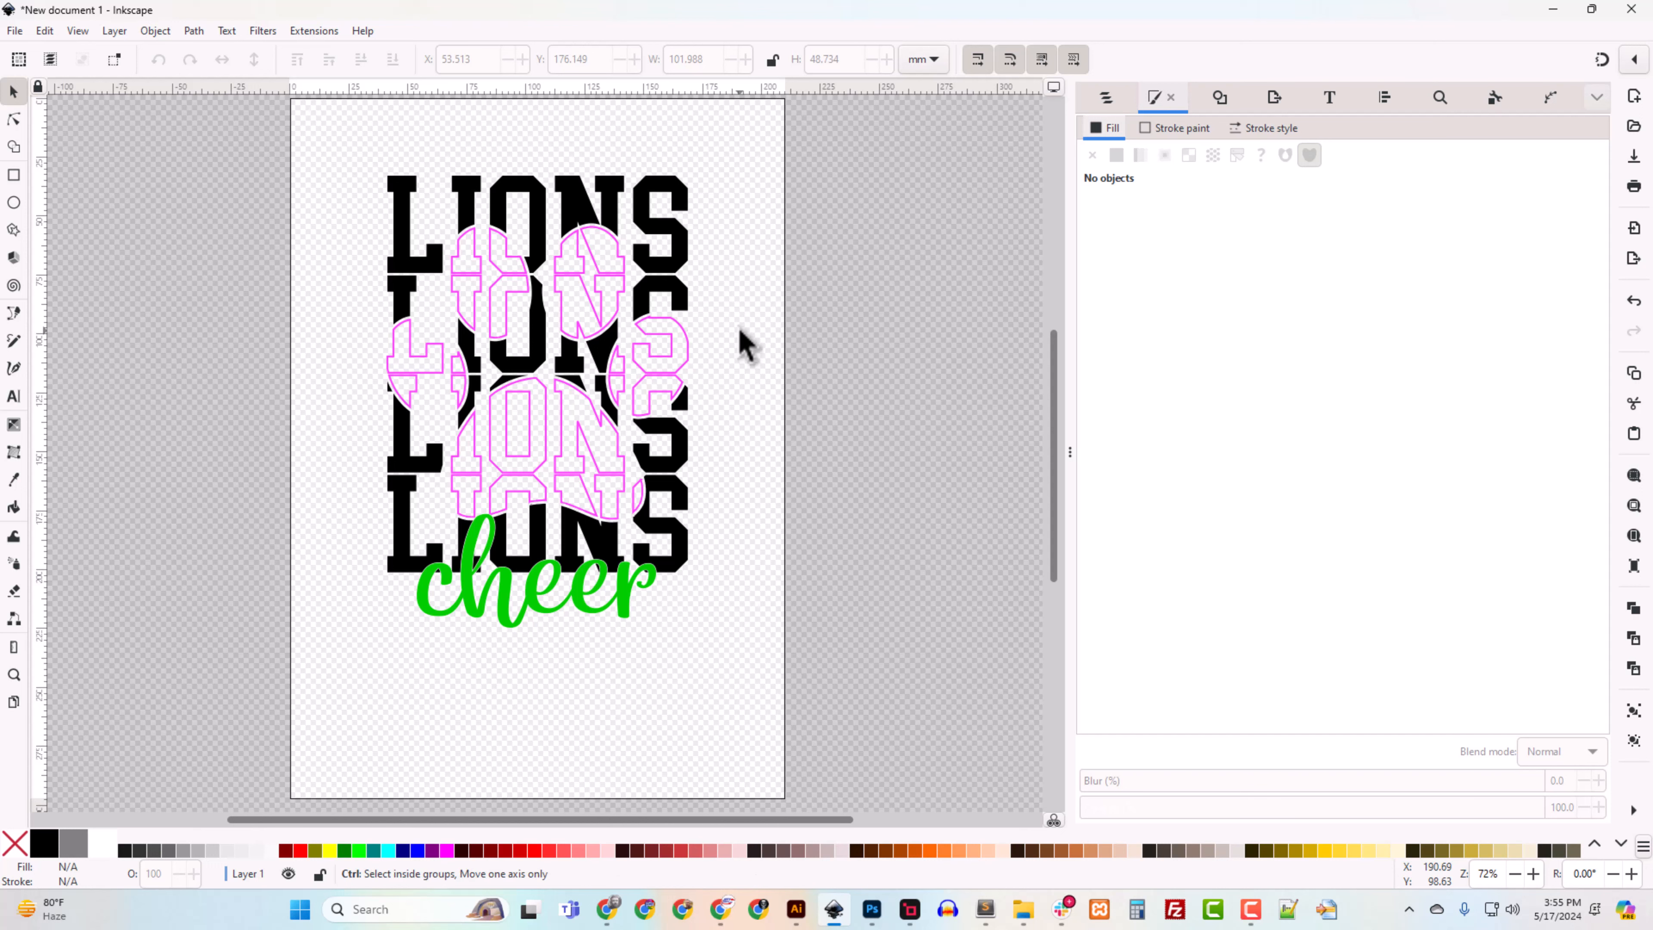
key(ctrl+shift+r)
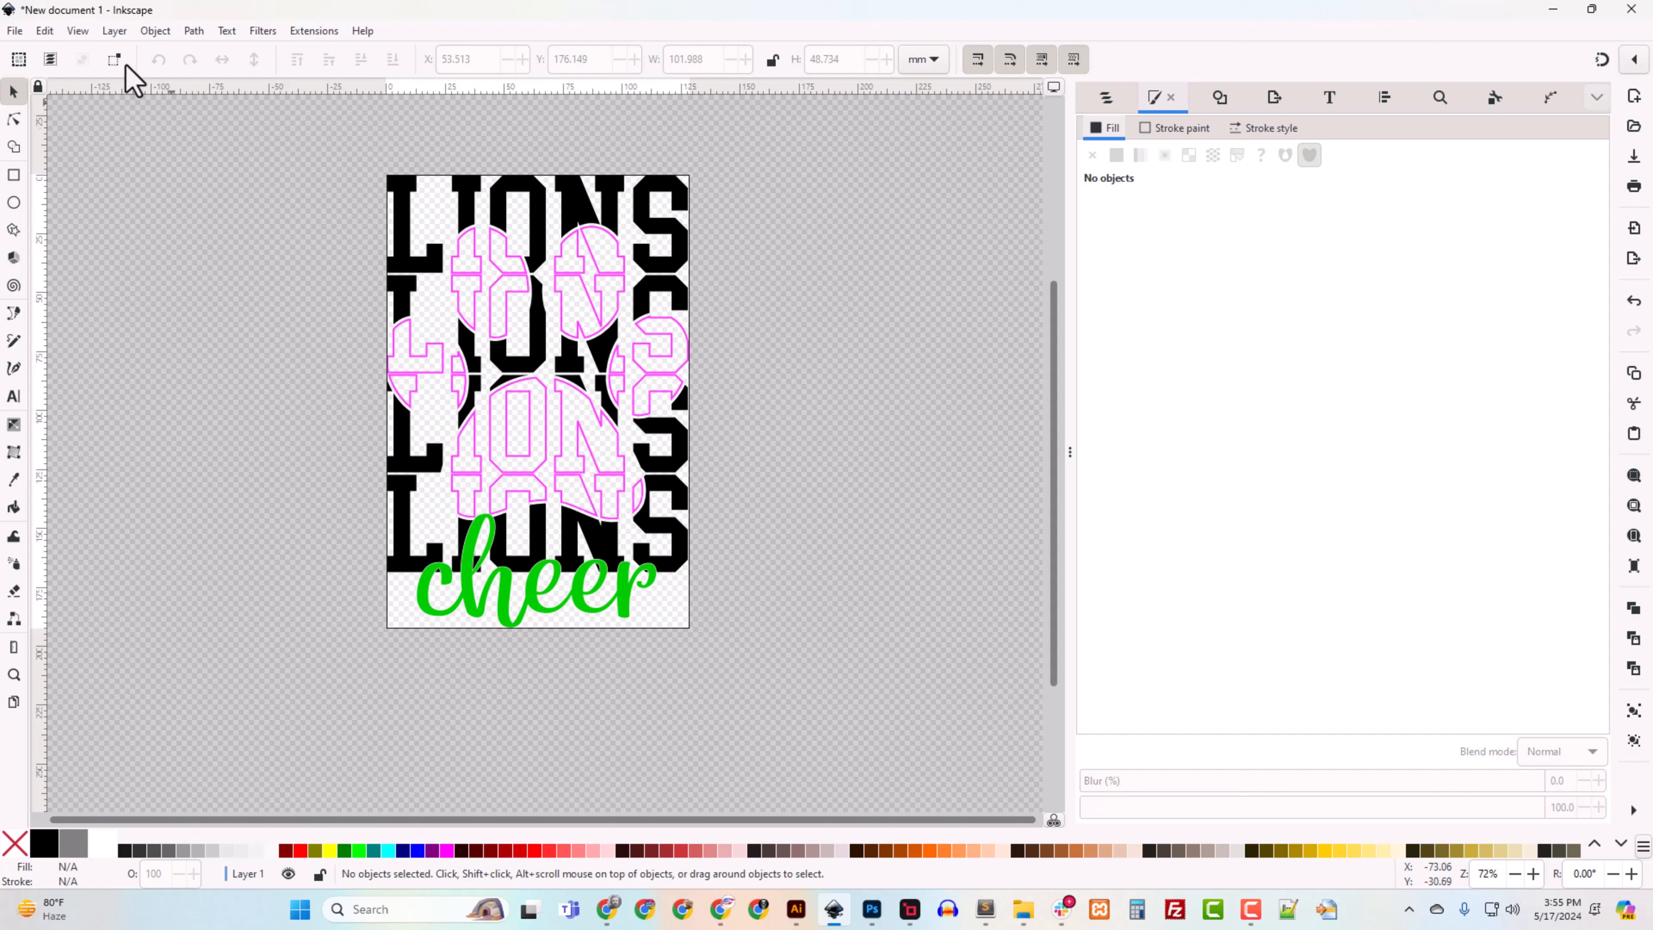
Step: Set the image width for the single-file page export to 3600 px
click(1274, 99)
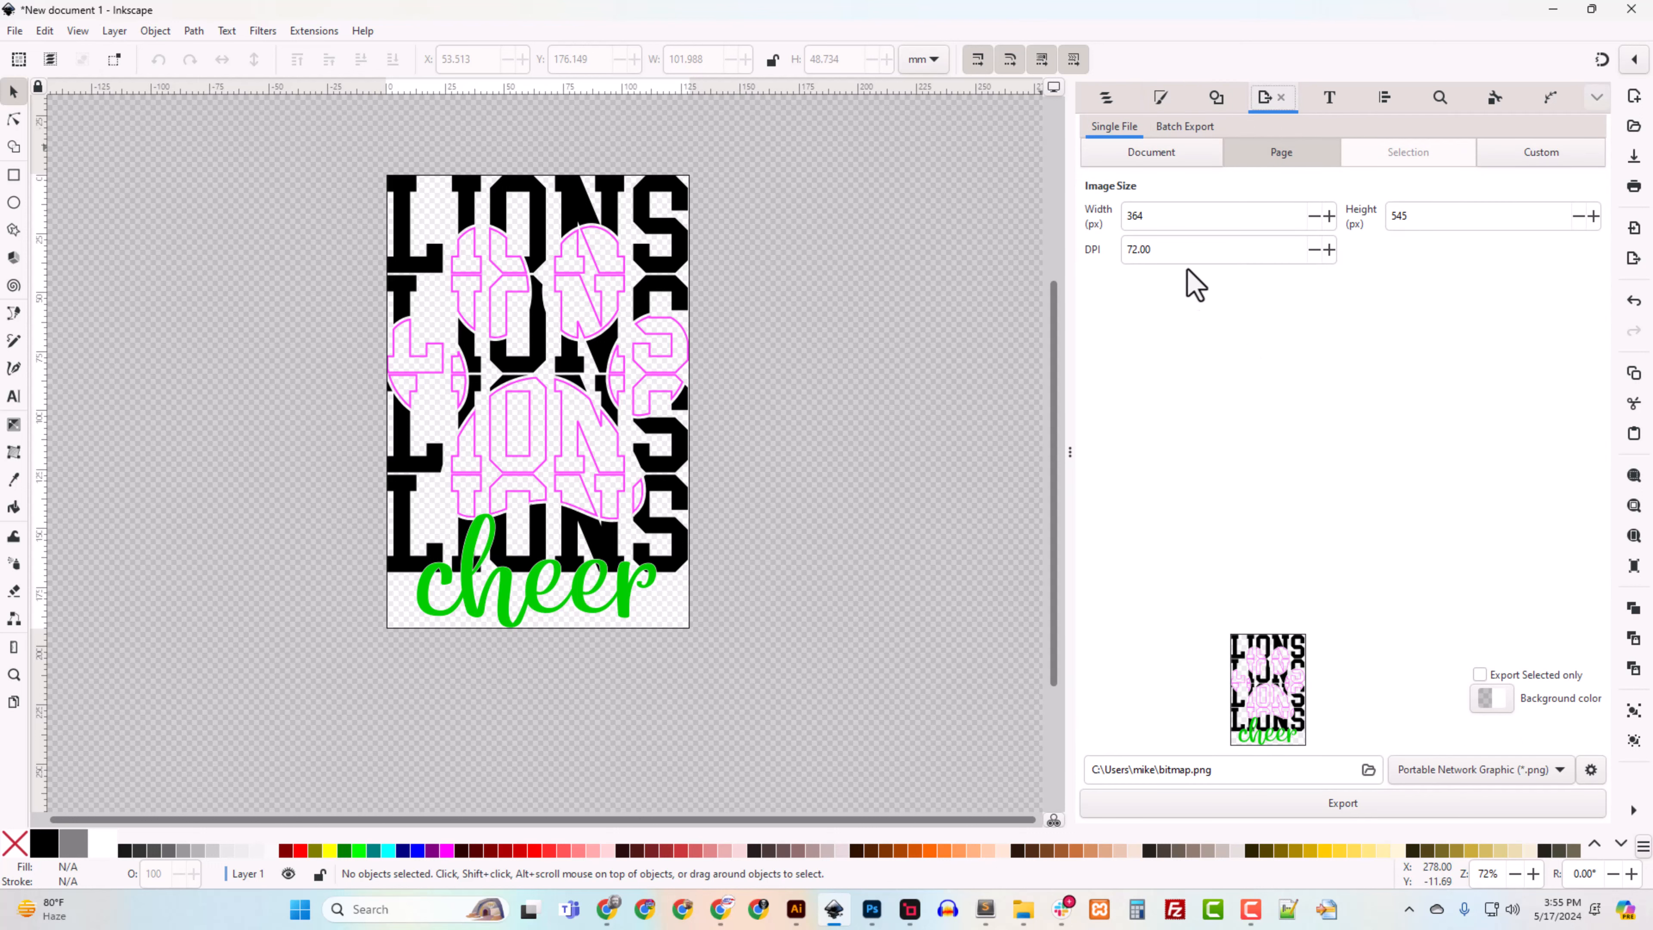
double_click(1161, 217)
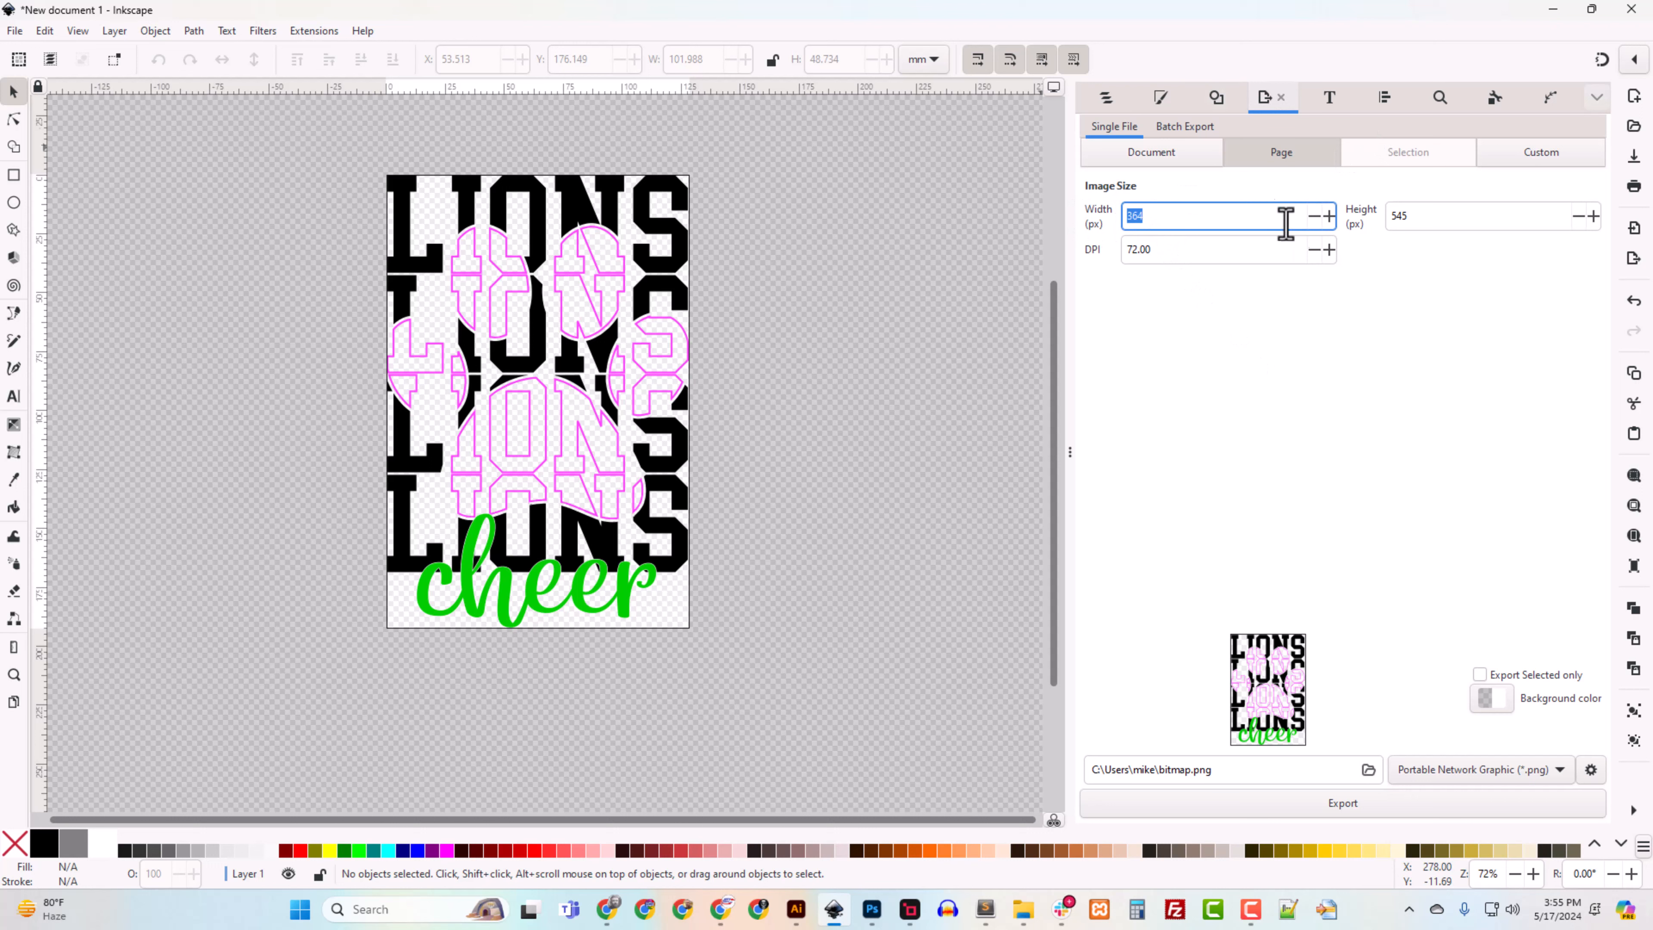
text(3600)
click(1435, 225)
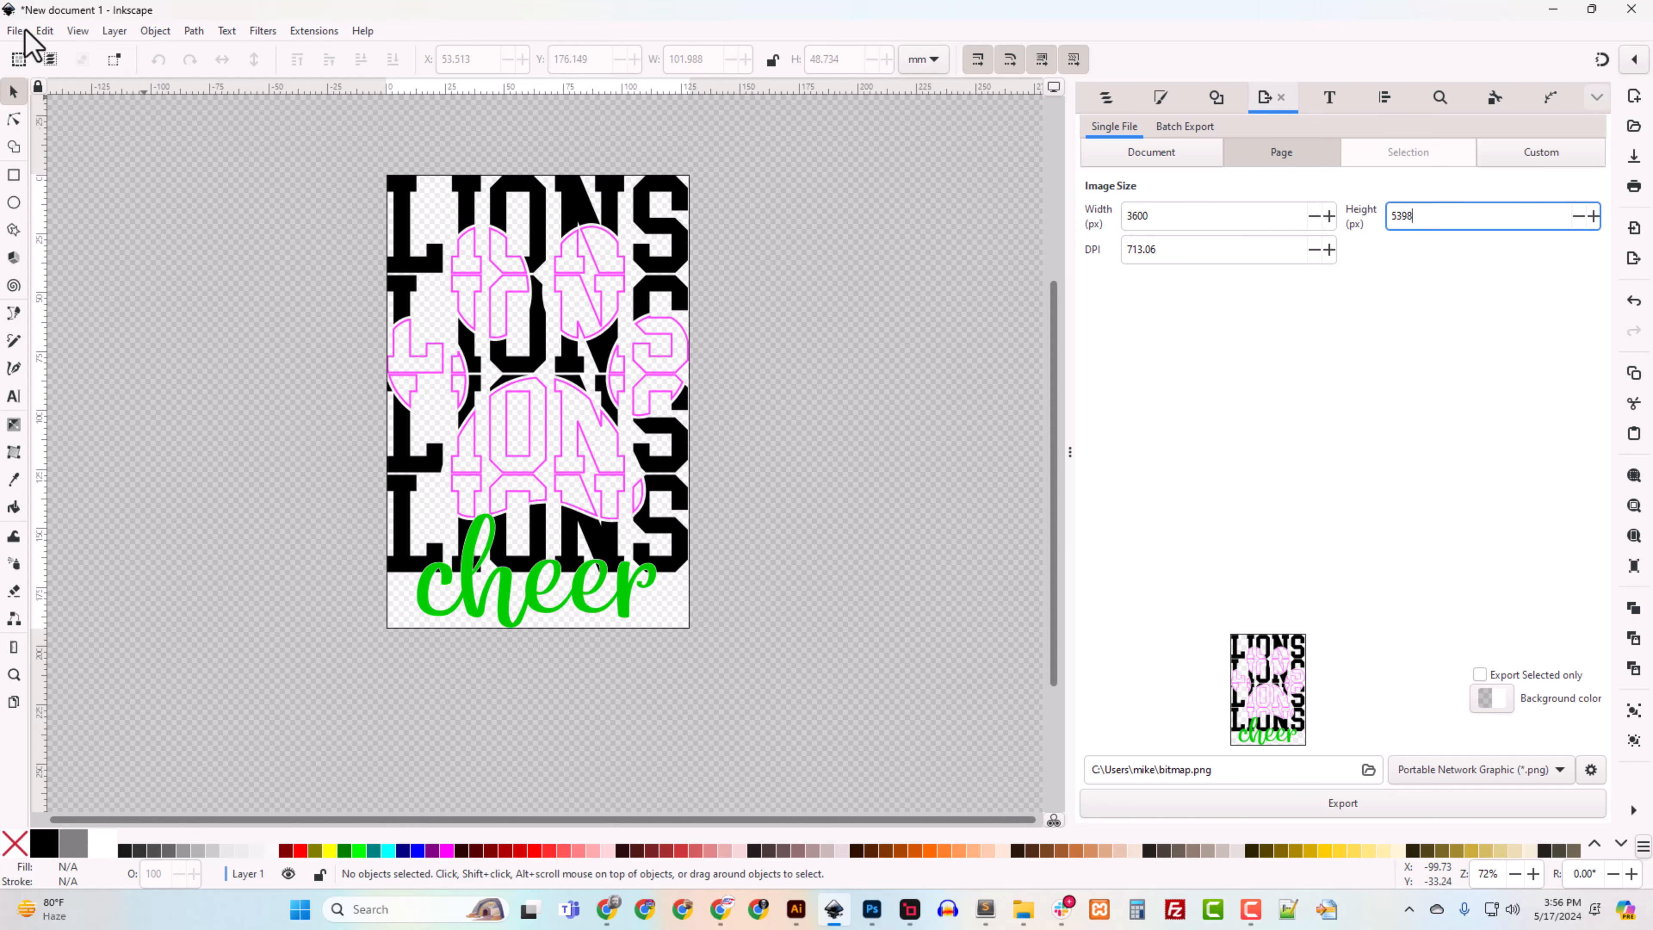